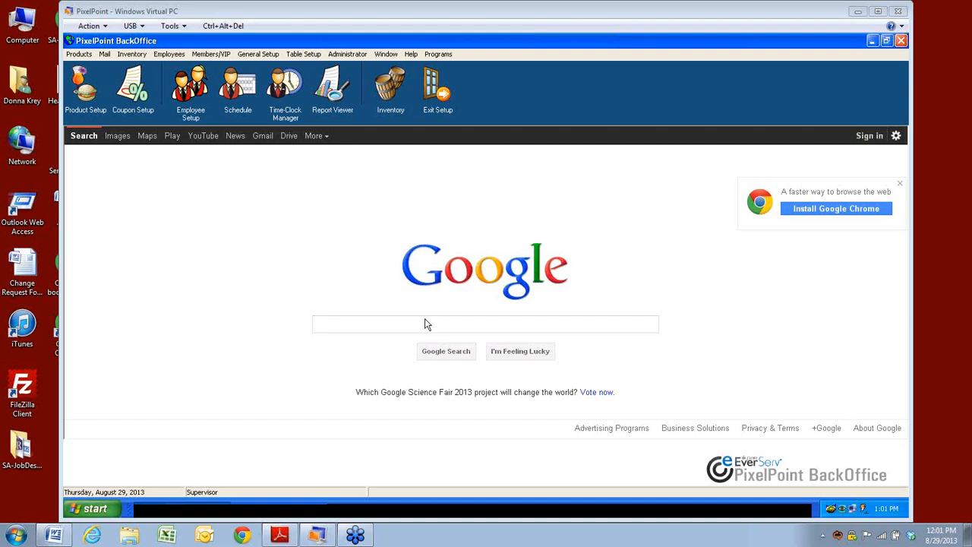
Step: Open Employees > Schedule and load the date Tuesday, August 27, 2013
click(168, 54)
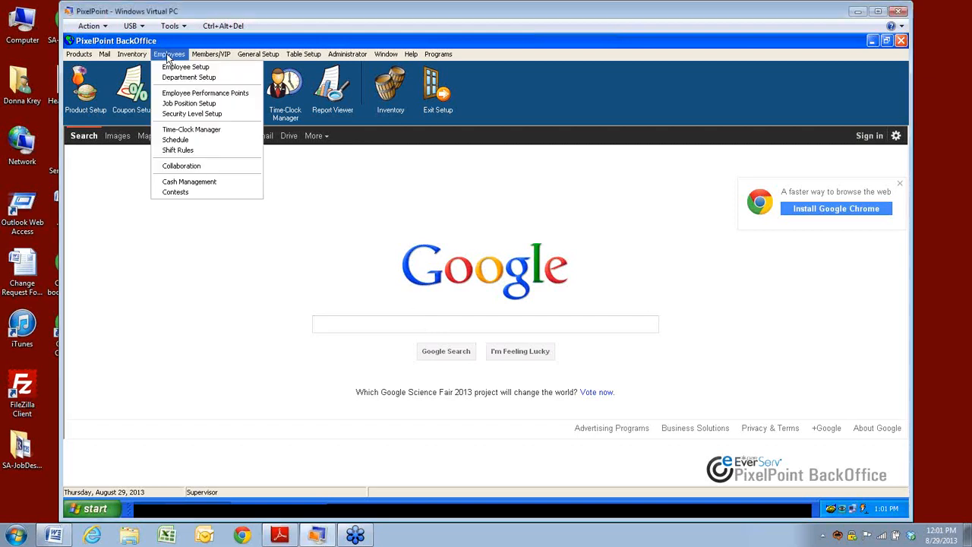
click(167, 141)
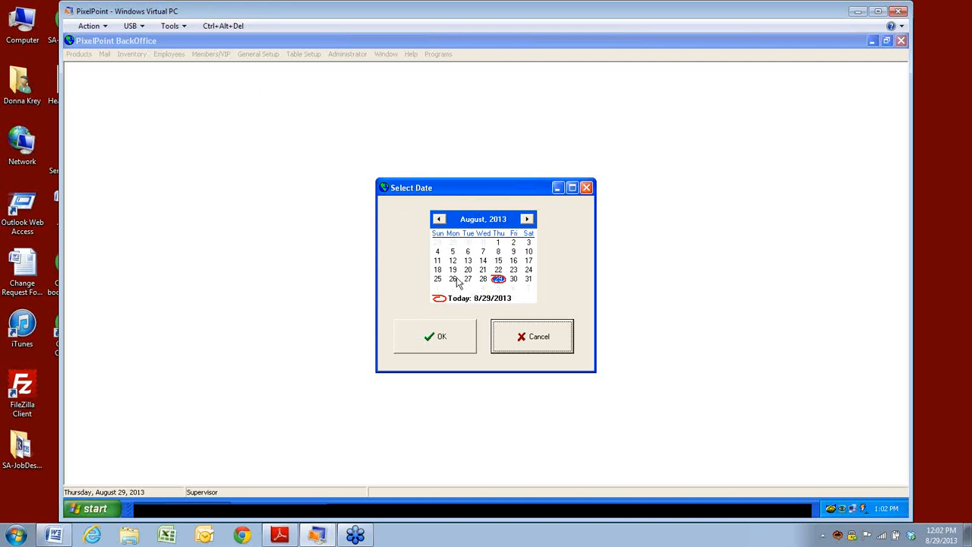
click(468, 280)
click(427, 343)
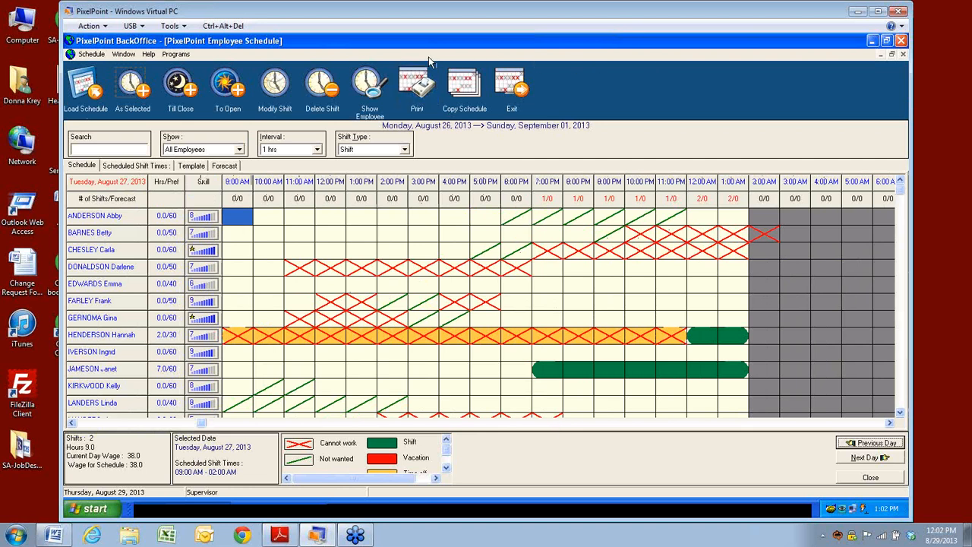
click(93, 55)
click(107, 55)
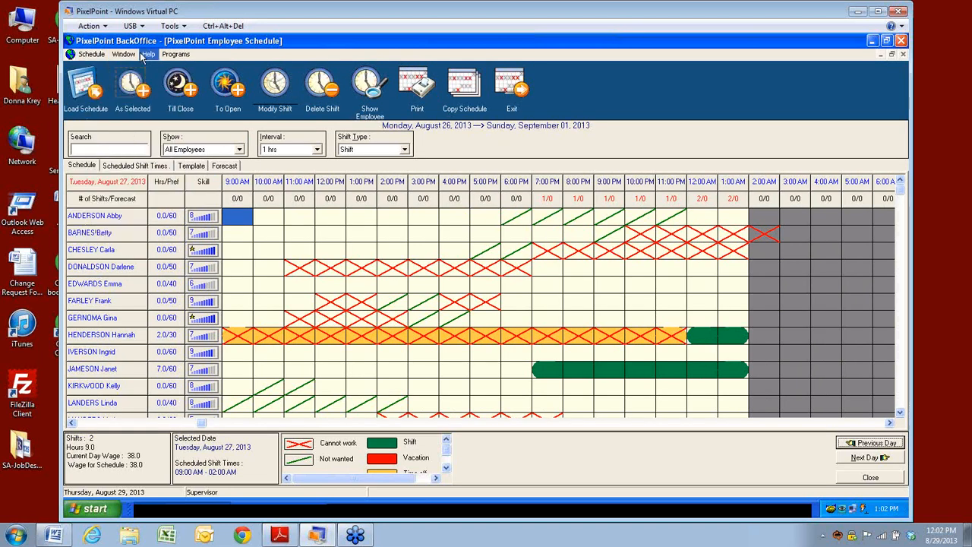
click(148, 55)
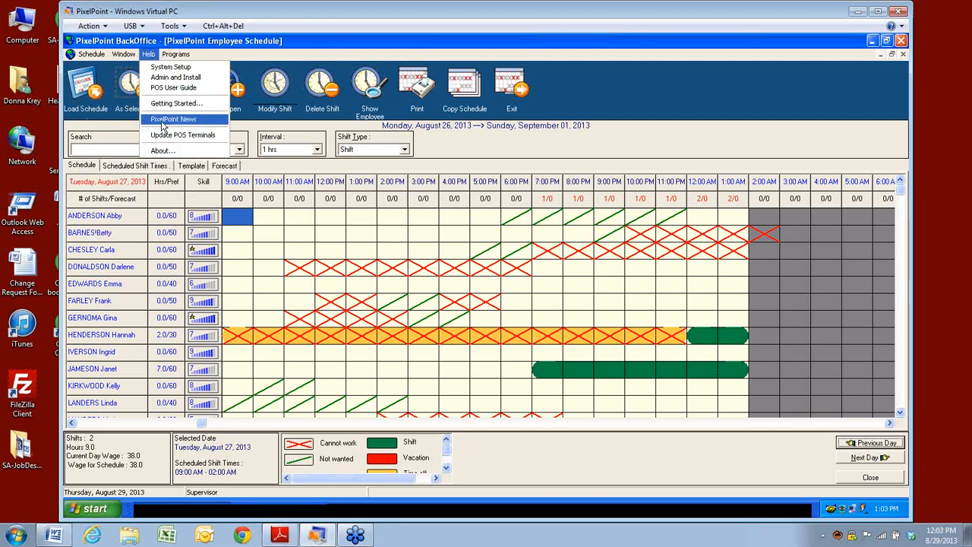
mouse_move(99, 59)
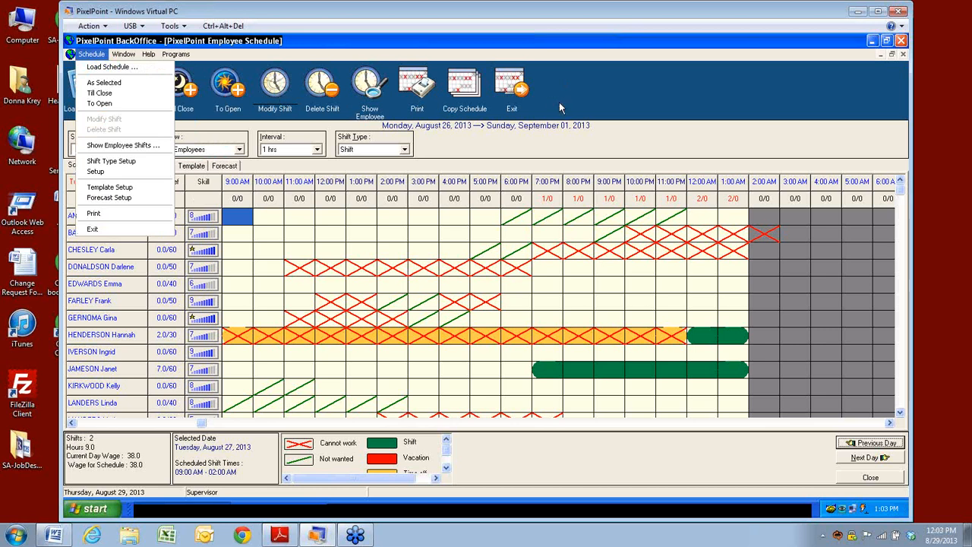
click(581, 93)
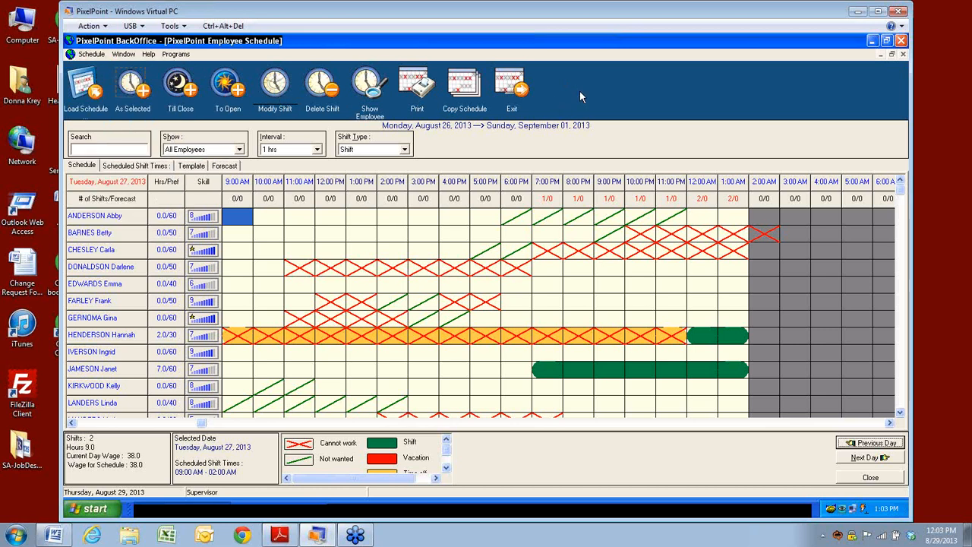
right_click(581, 92)
click(616, 98)
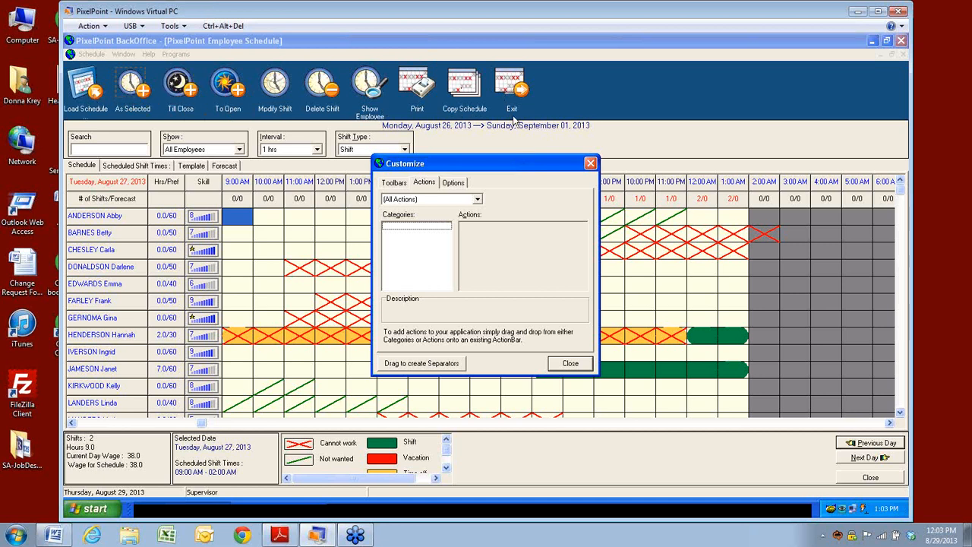
click(394, 183)
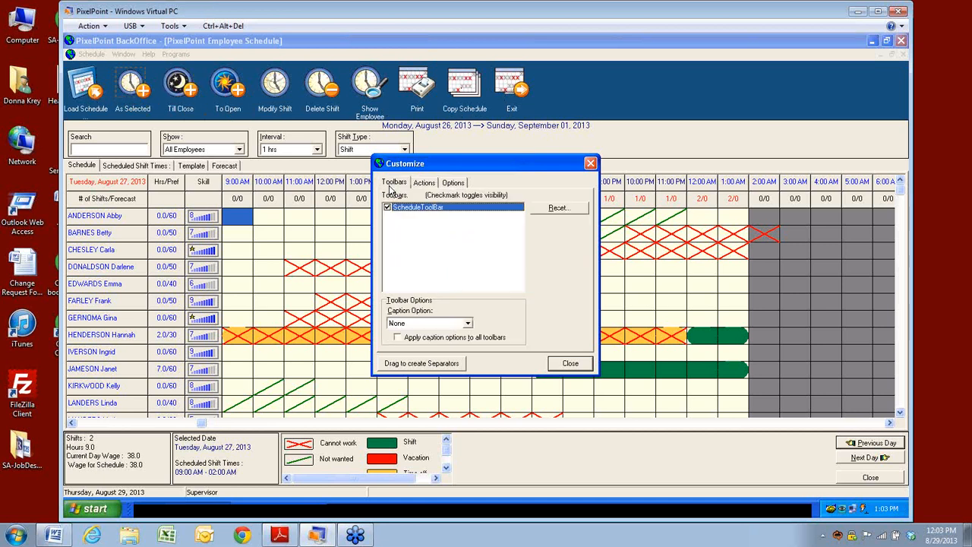
click(424, 183)
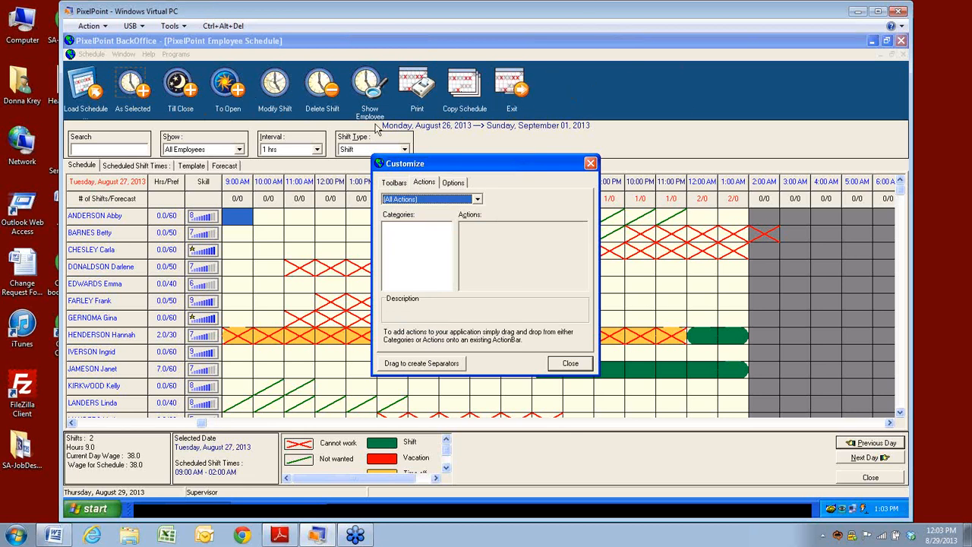
click(570, 363)
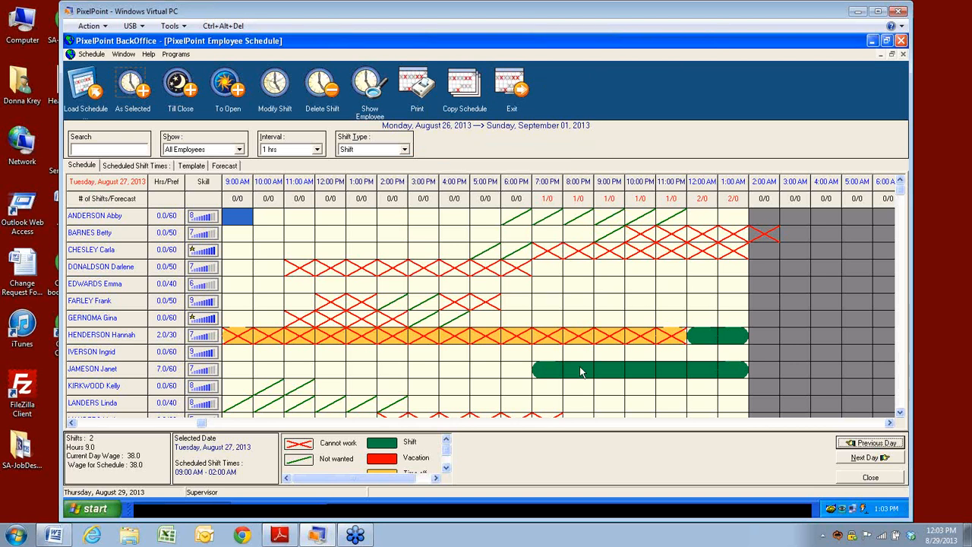
Step: Use Load Schedule to load the Thursday, August 29, 2013 schedule
click(91, 54)
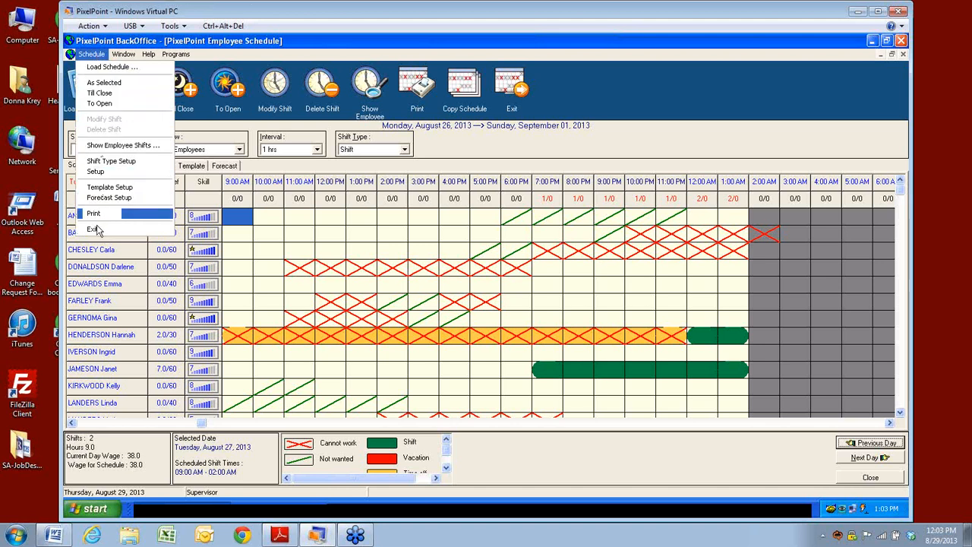
click(116, 55)
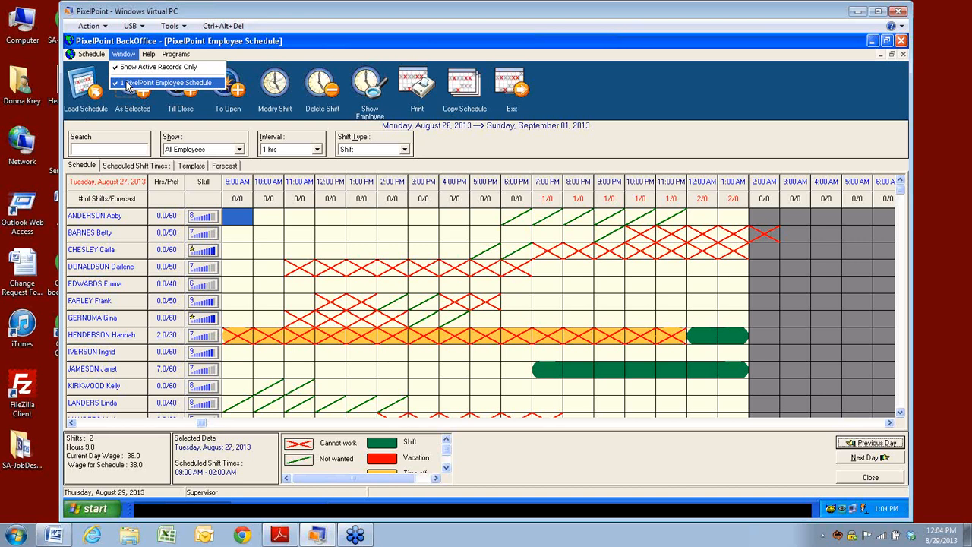
mouse_move(83, 55)
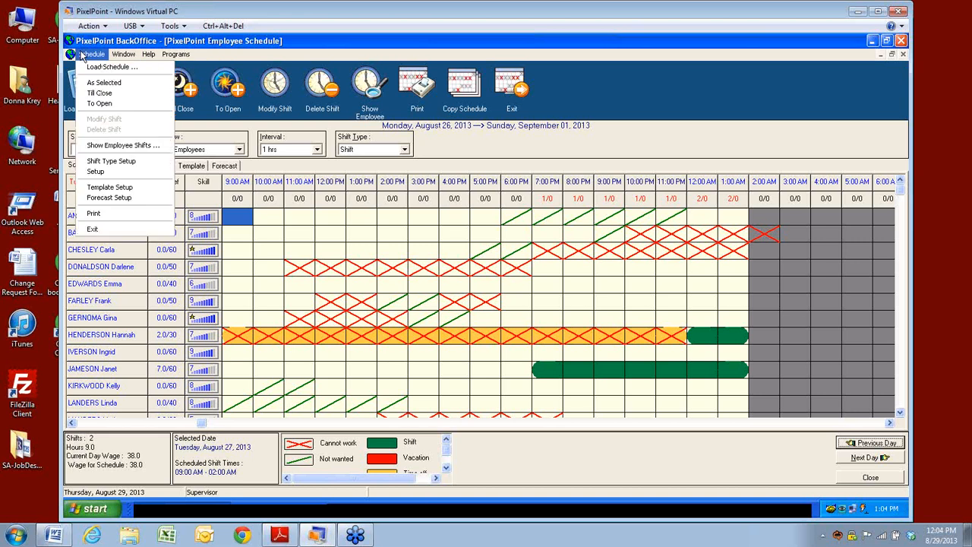
click(669, 95)
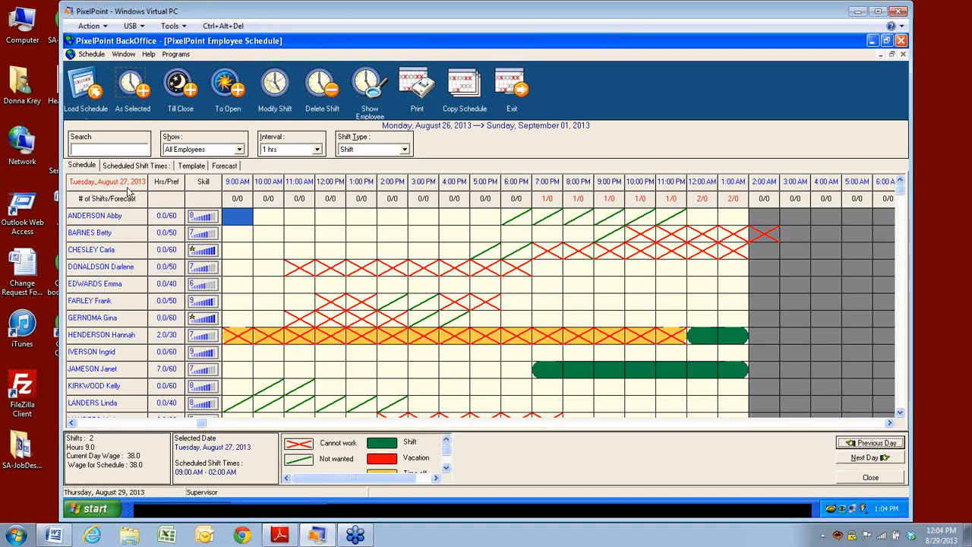
click(96, 91)
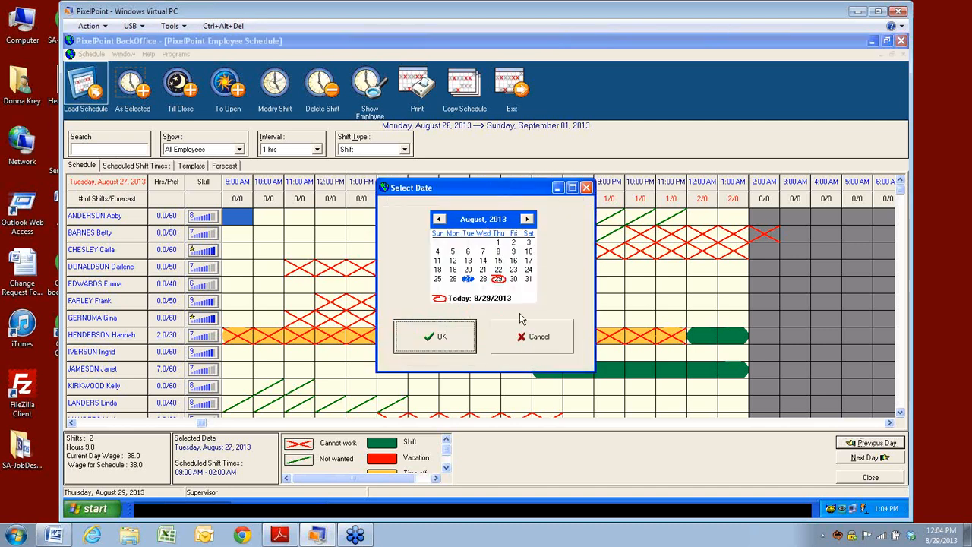
click(498, 279)
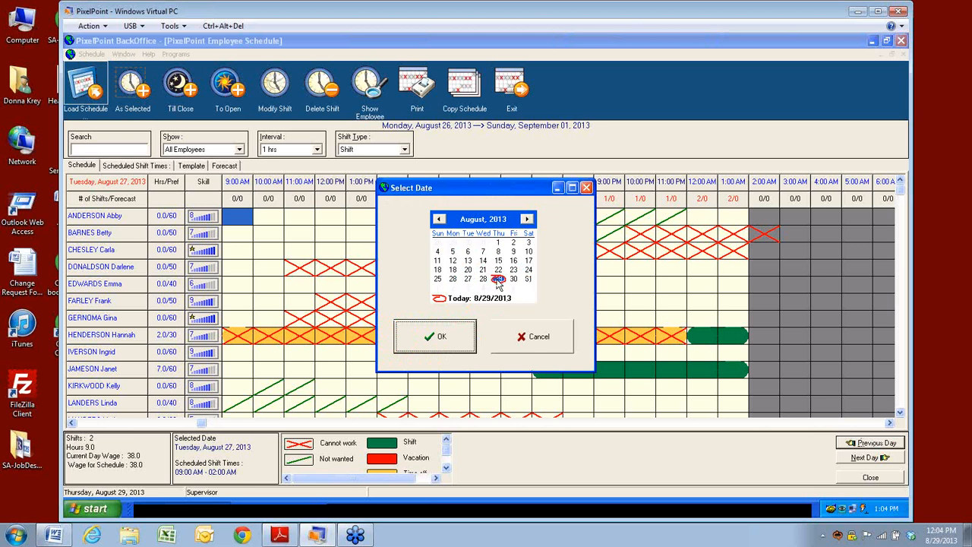
click(444, 341)
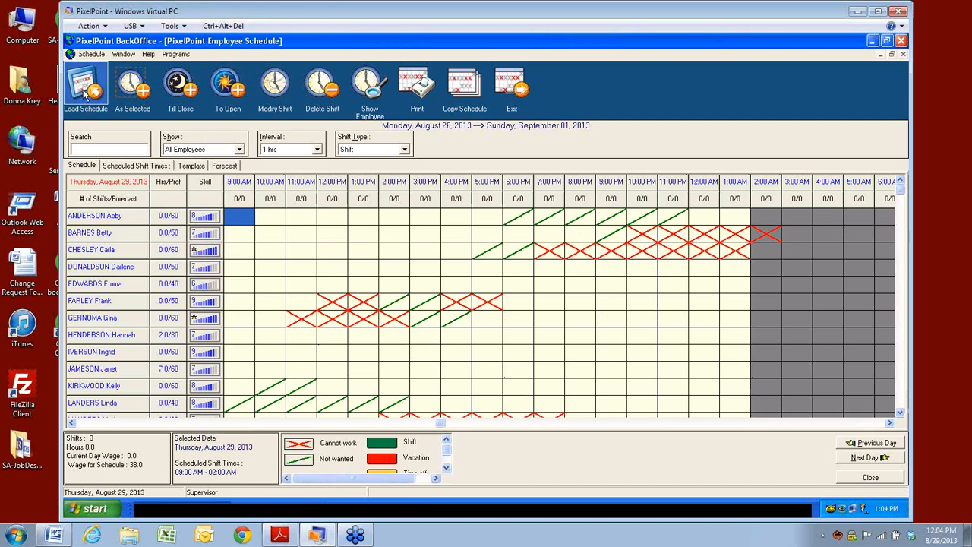
Step: Reopen Schedule > Load Schedule's date picker, then cancel it
click(85, 55)
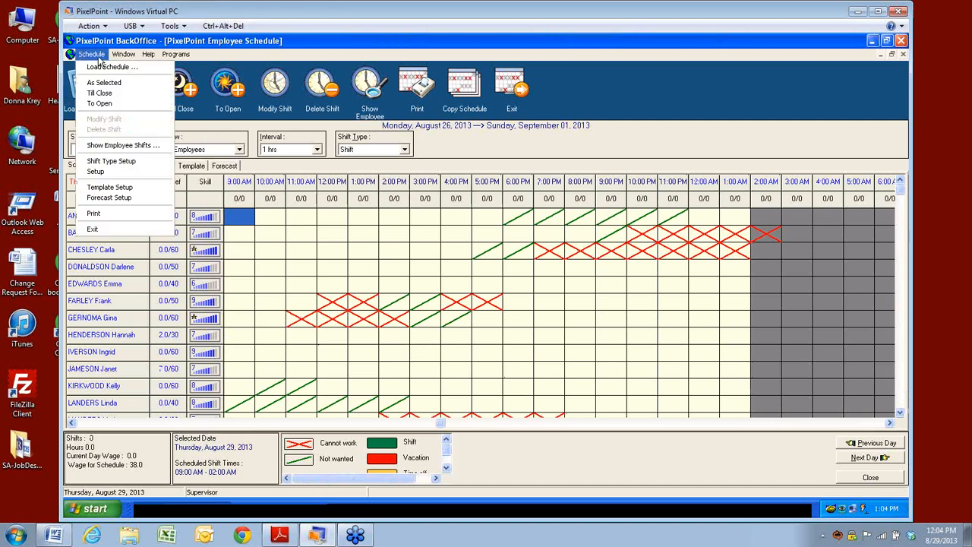
click(96, 68)
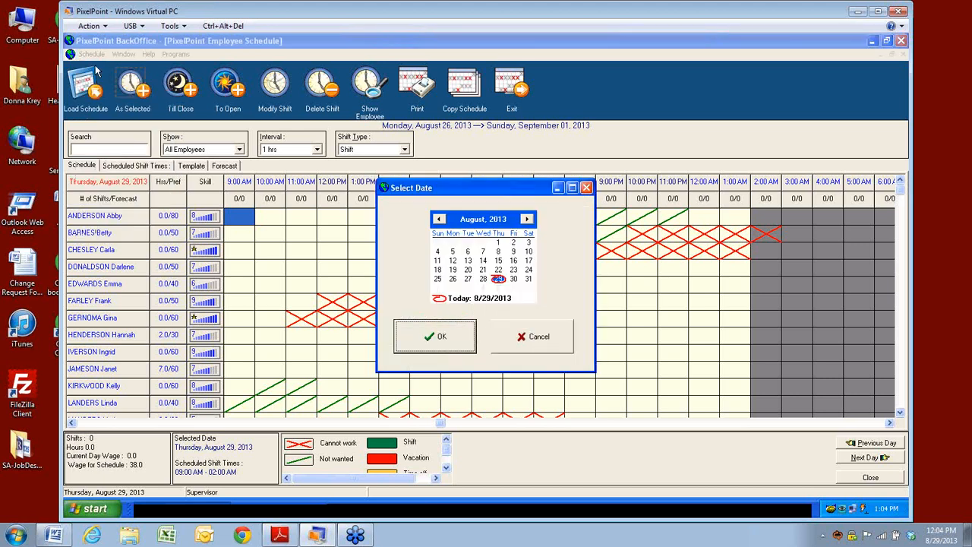
click(537, 339)
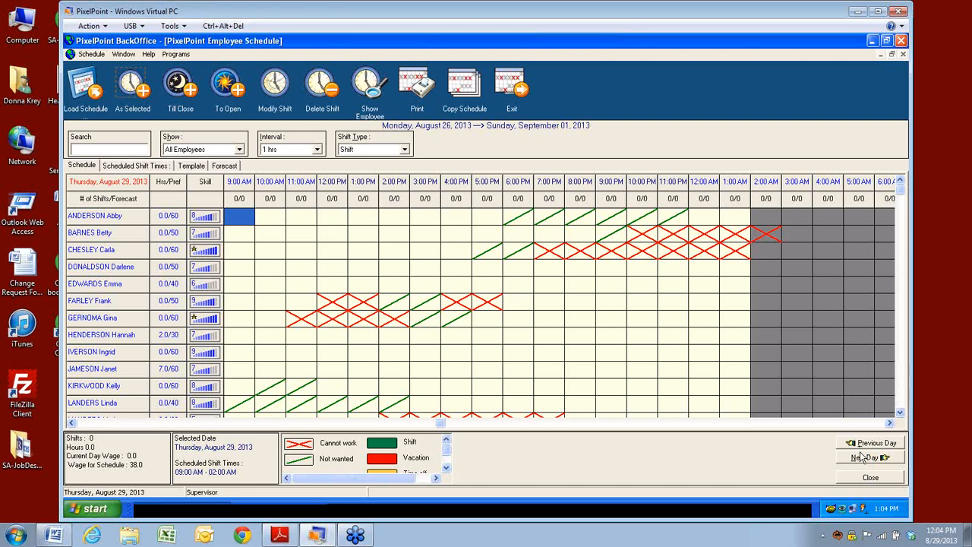
Step: Step the schedule back two days with the Previous Day button
click(847, 446)
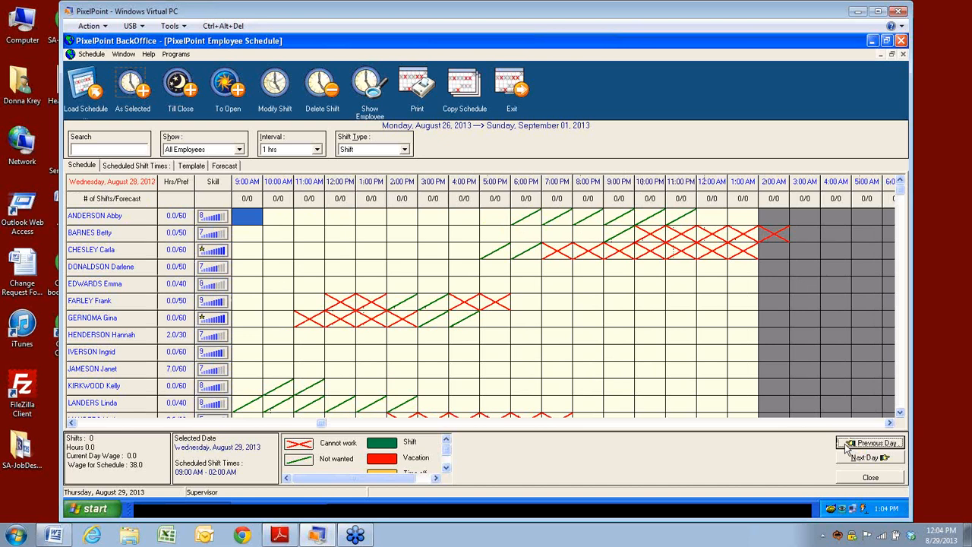
click(846, 447)
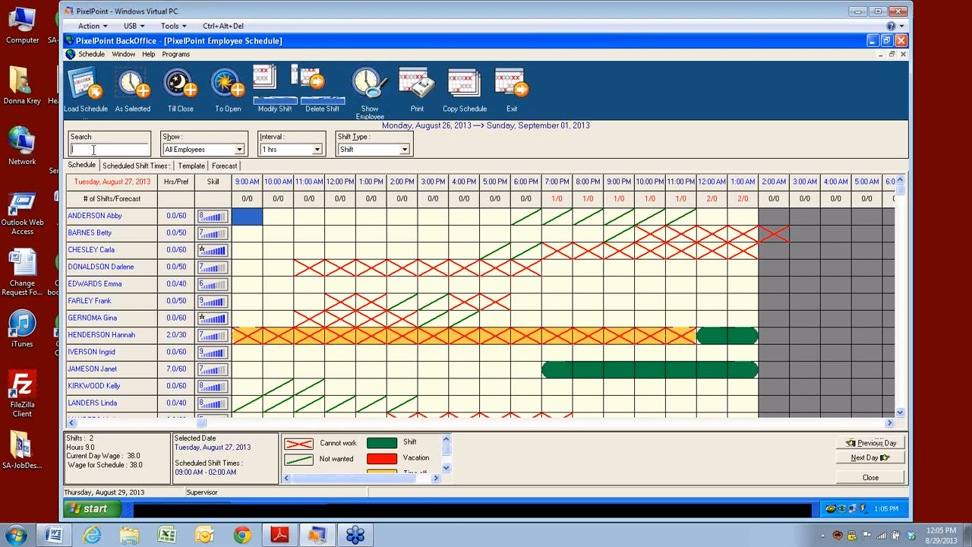
Step: Review the employee group, one-hour interval and regular shift type filters, leaving them unchanged
click(239, 150)
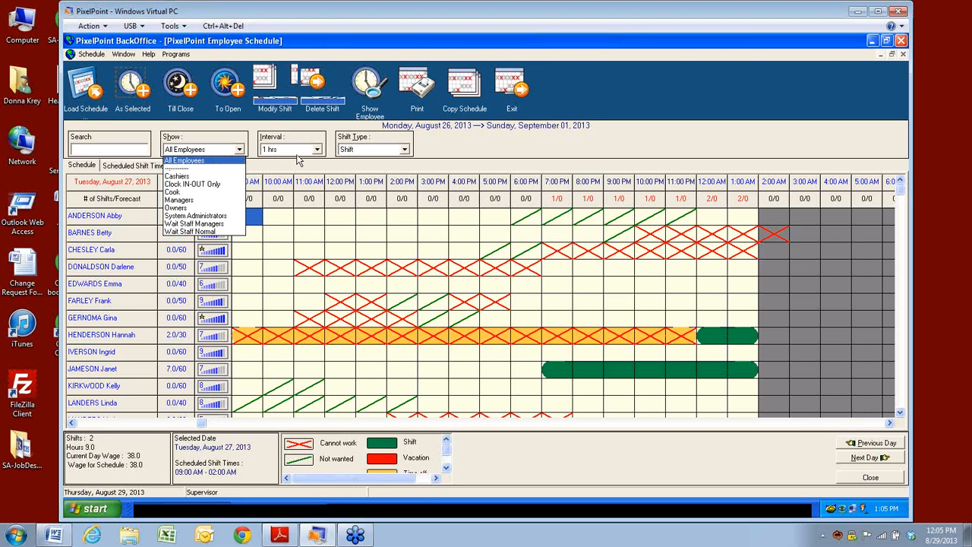
click(319, 151)
click(319, 152)
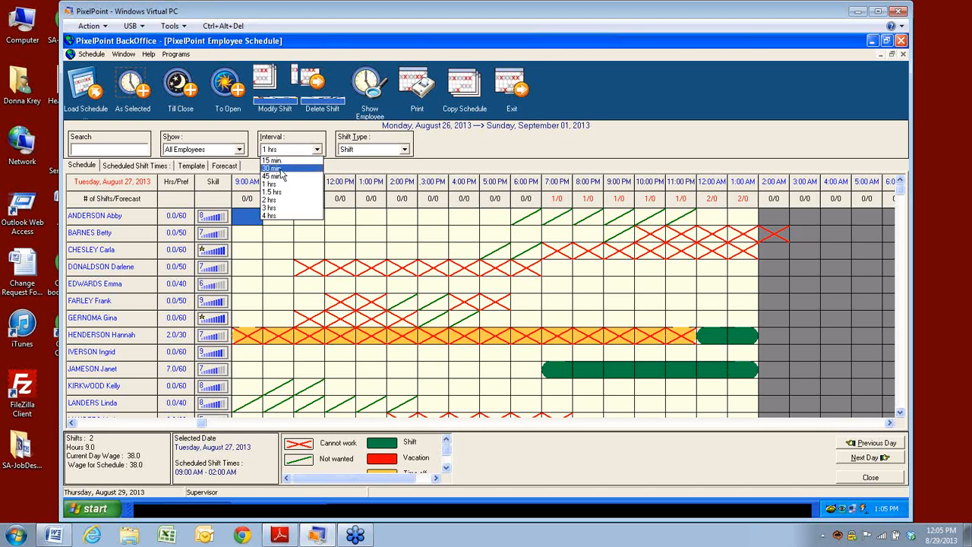
click(404, 152)
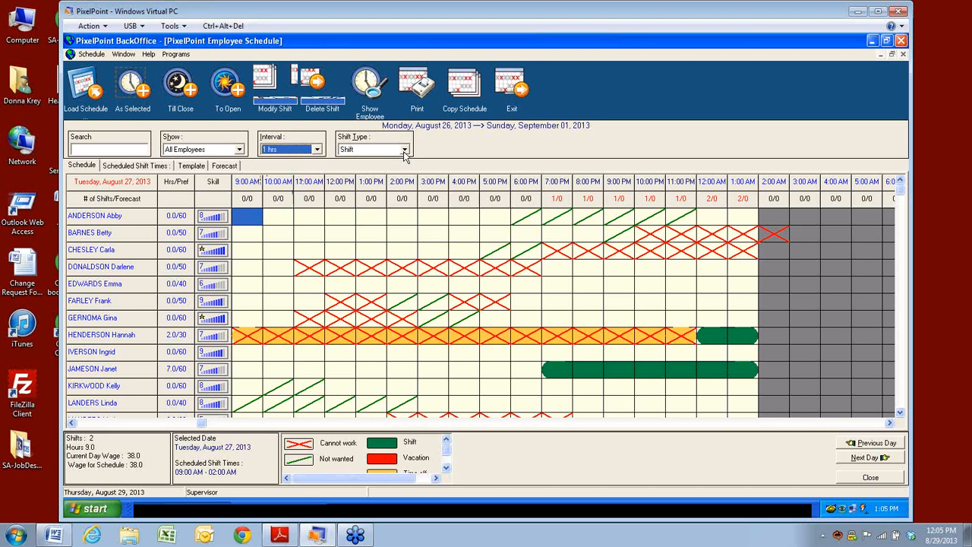
click(404, 151)
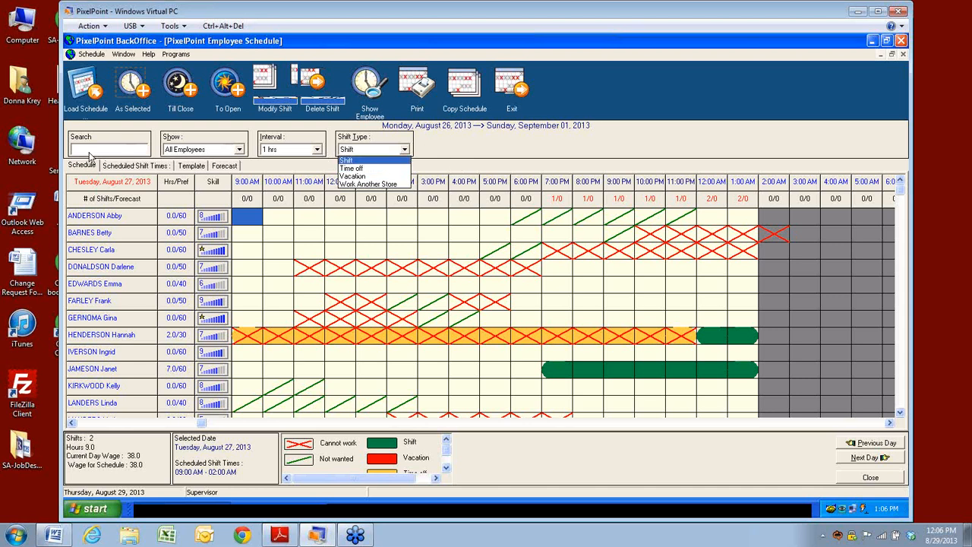
click(473, 154)
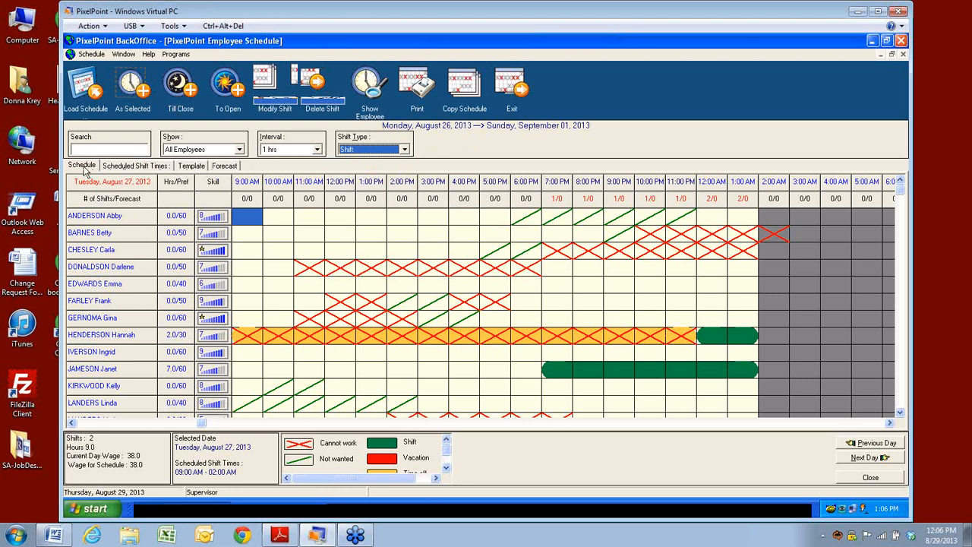
click(123, 167)
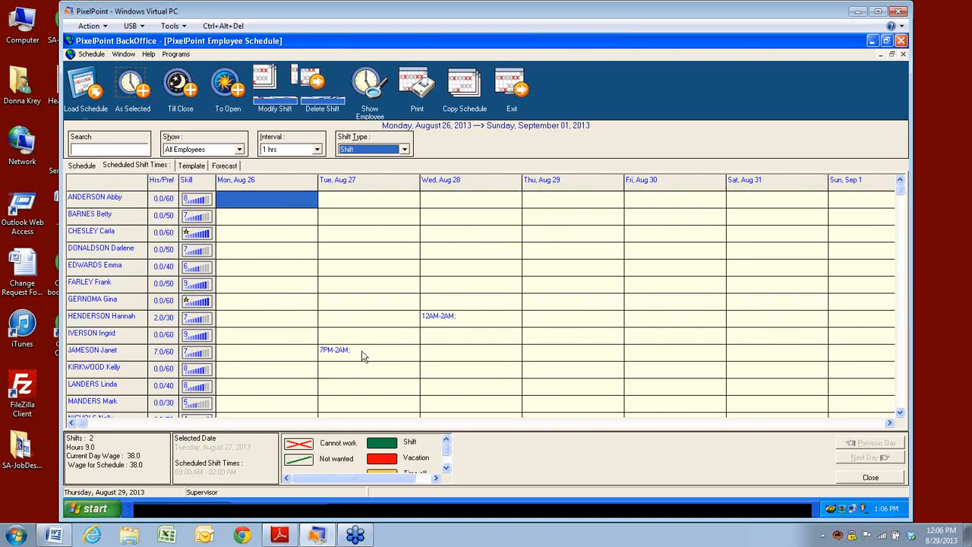
click(192, 168)
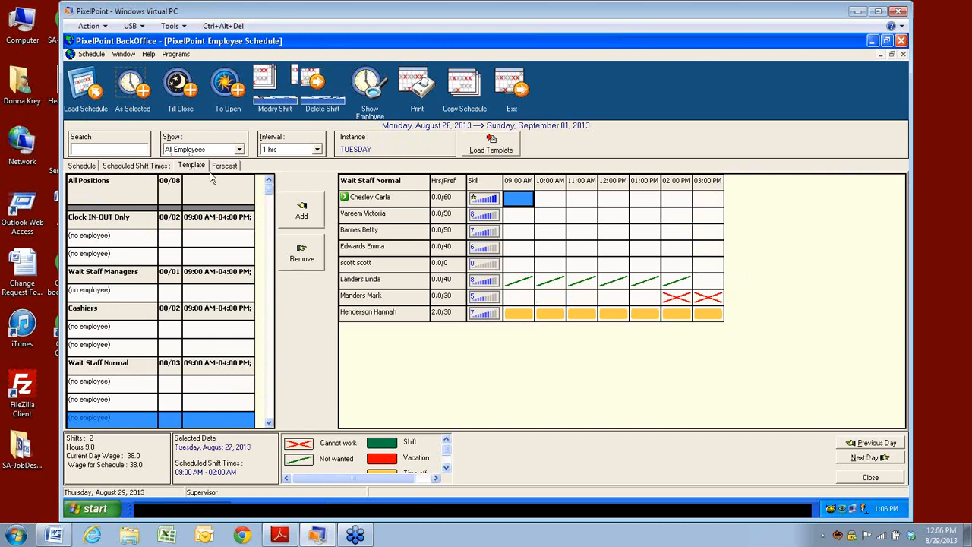
click(228, 171)
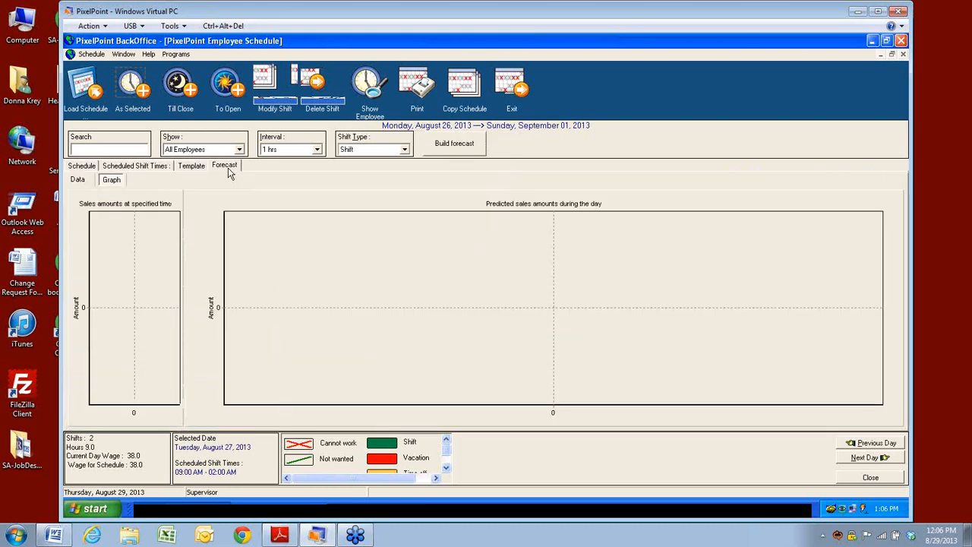
click(77, 166)
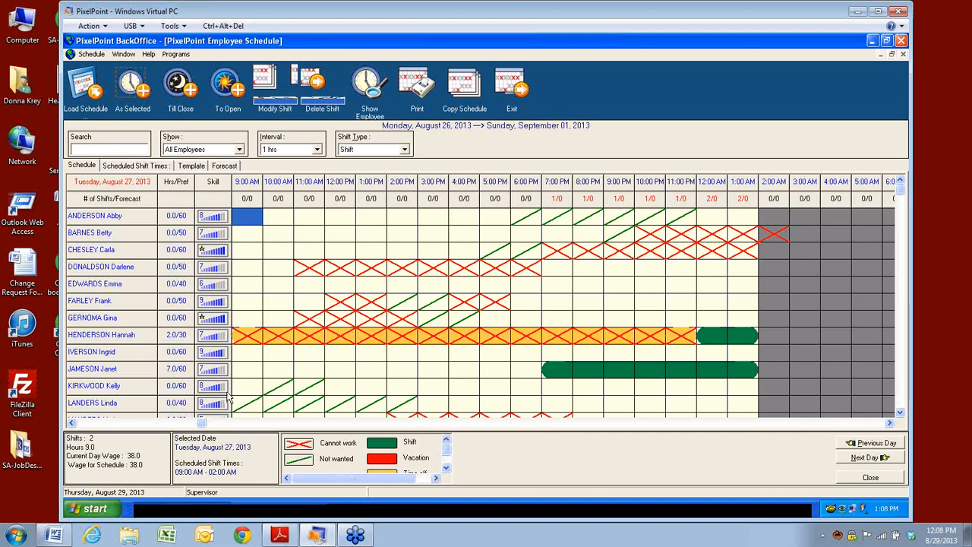
Step: Scroll the schedule grid vertically to review all employee rows
click(901, 415)
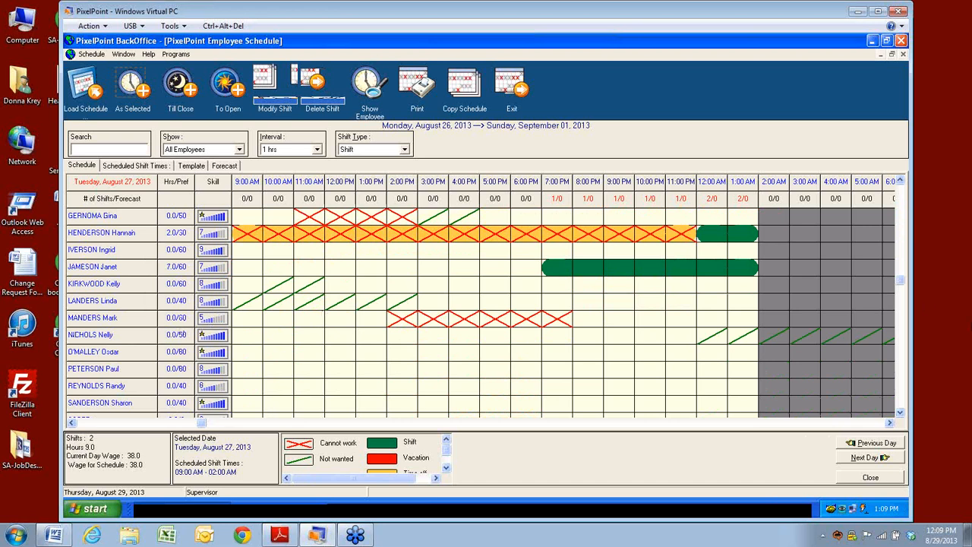
click(901, 415)
click(901, 415)
click(901, 415)
click(901, 415)
click(901, 415)
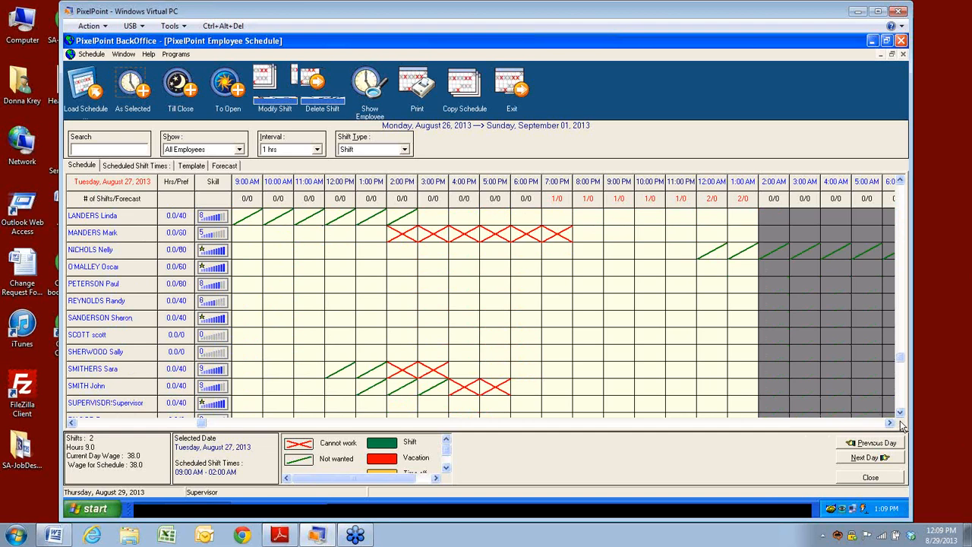
click(900, 412)
click(901, 413)
click(901, 413)
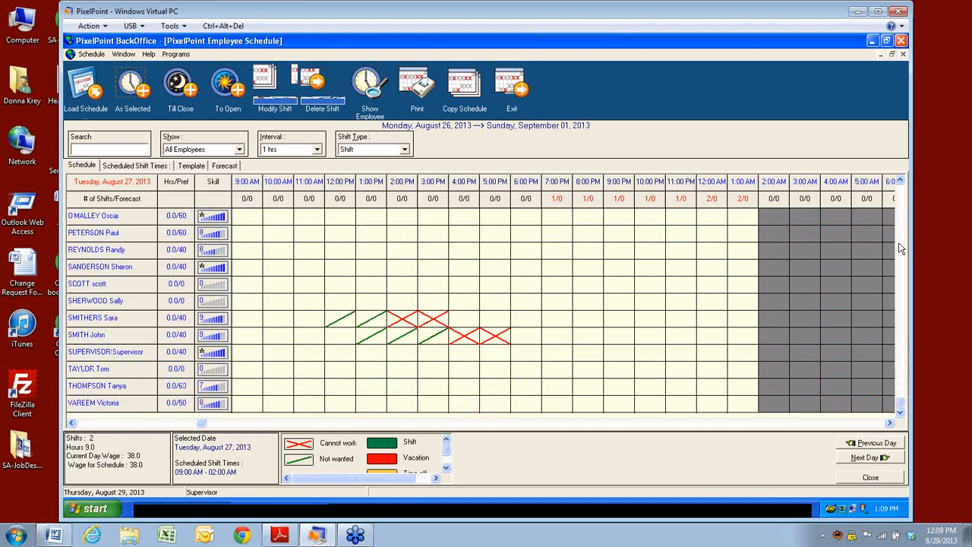
click(901, 211)
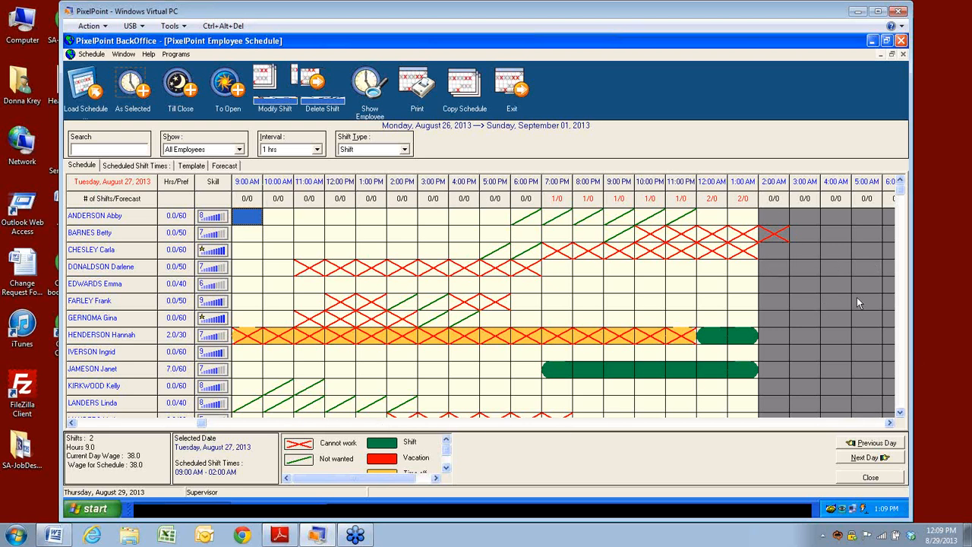
Step: Scroll the grid sideways, then exit the Employee Schedule
click(71, 423)
click(71, 423)
click(71, 423)
click(70, 423)
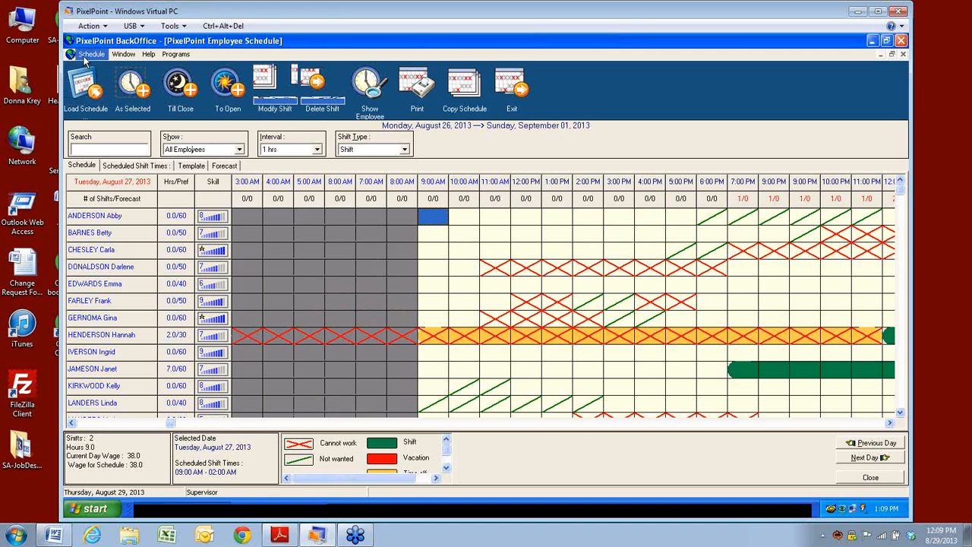
click(511, 85)
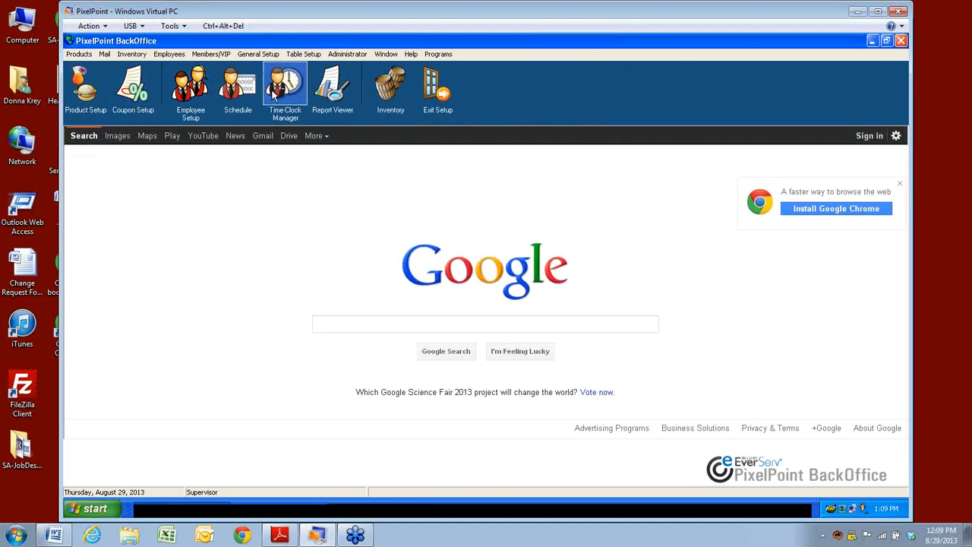
Step: In Time-Clock Manager, review Schedule Setup's 1-hour interval and skill indicator, cancelling without changes
click(278, 92)
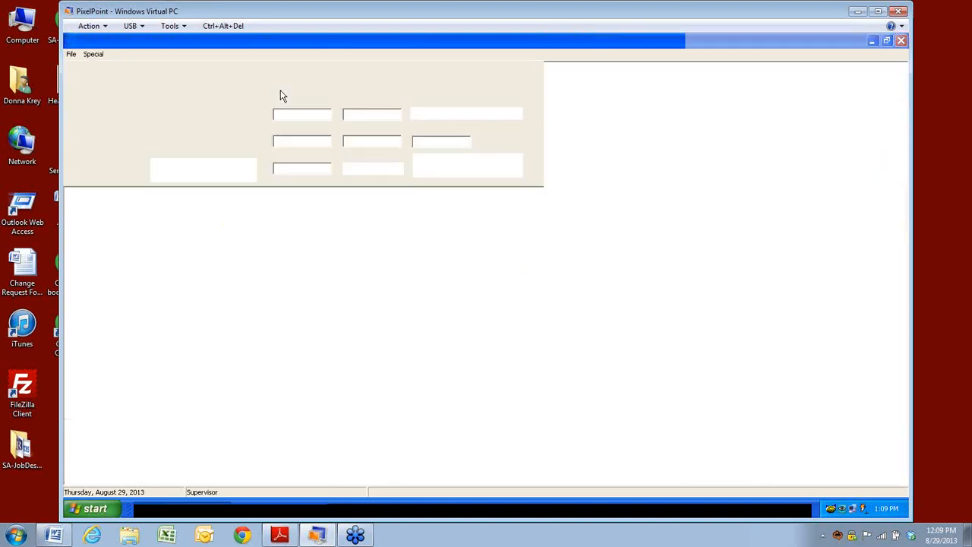
click(71, 55)
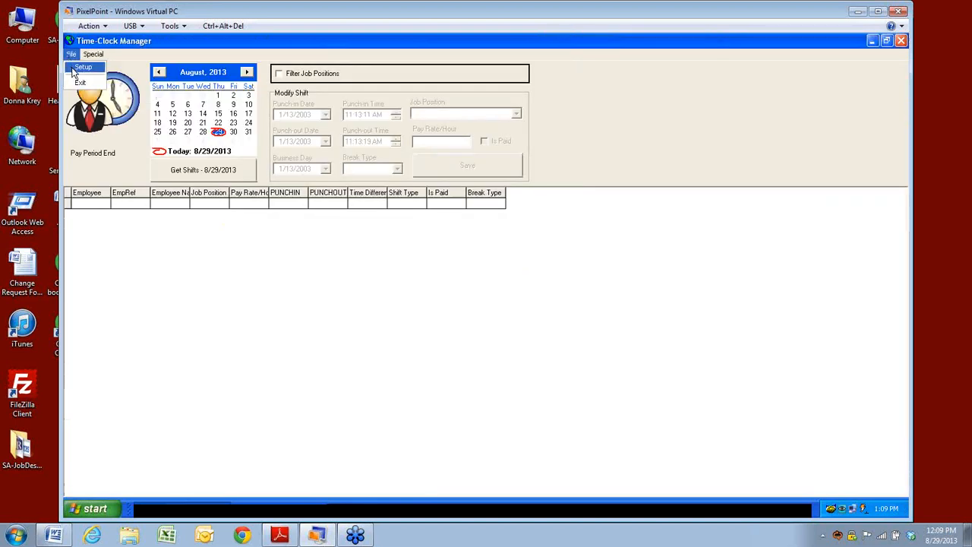
click(80, 67)
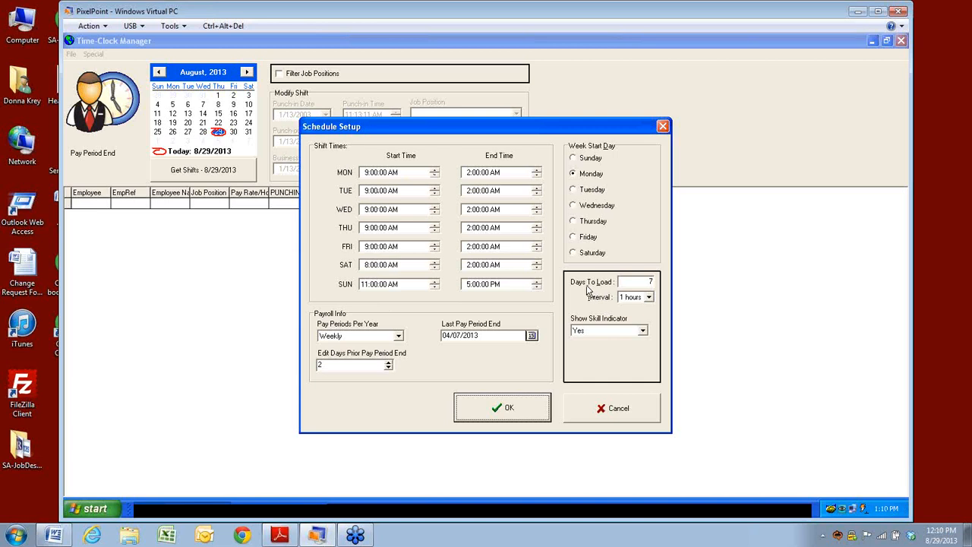
click(649, 298)
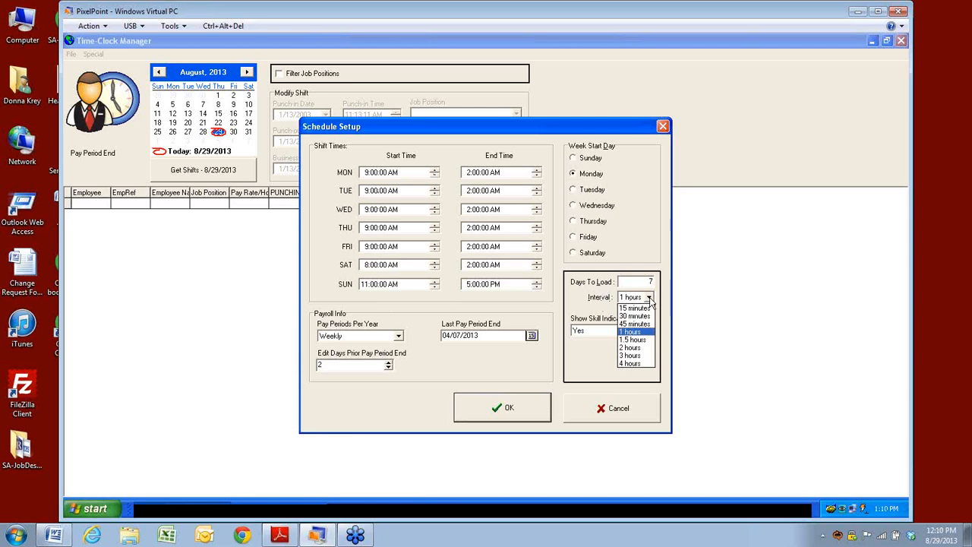
click(650, 299)
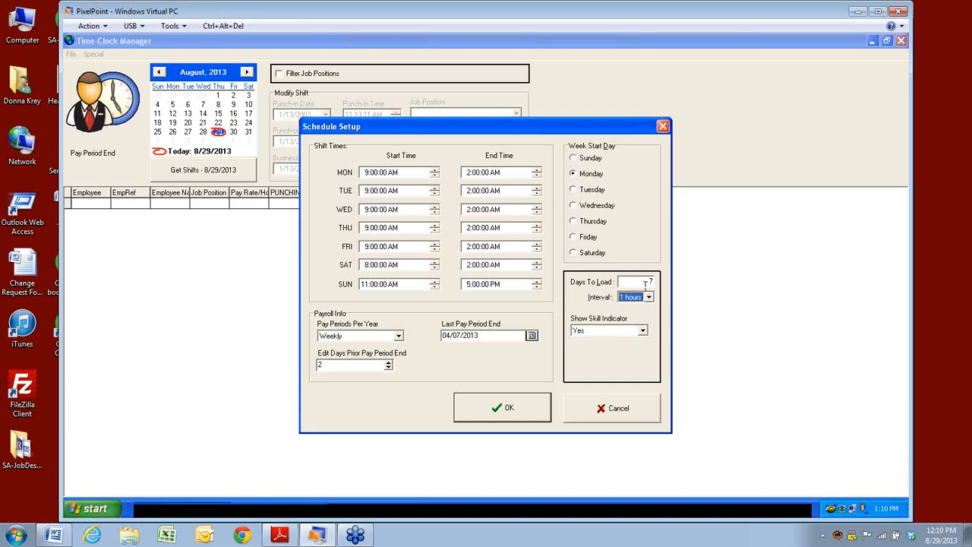
click(643, 330)
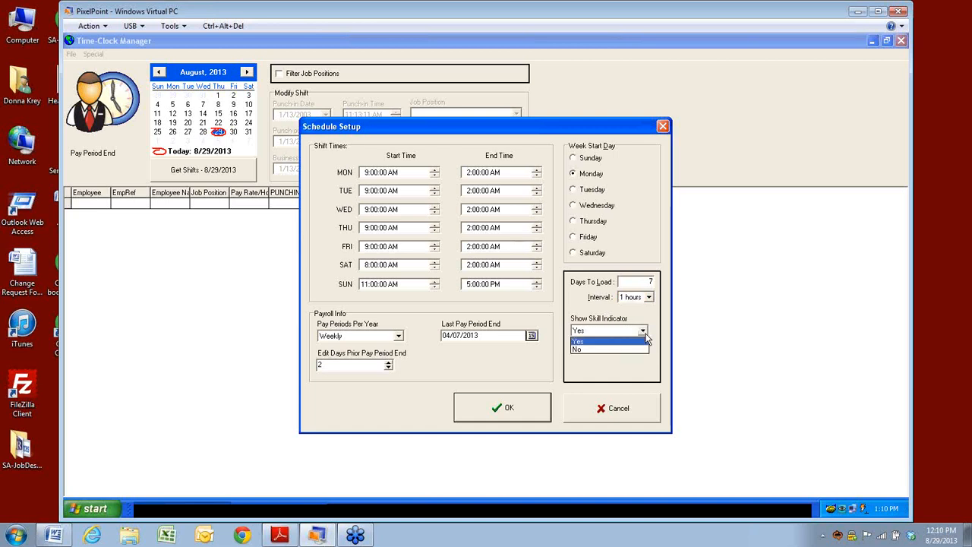
click(645, 340)
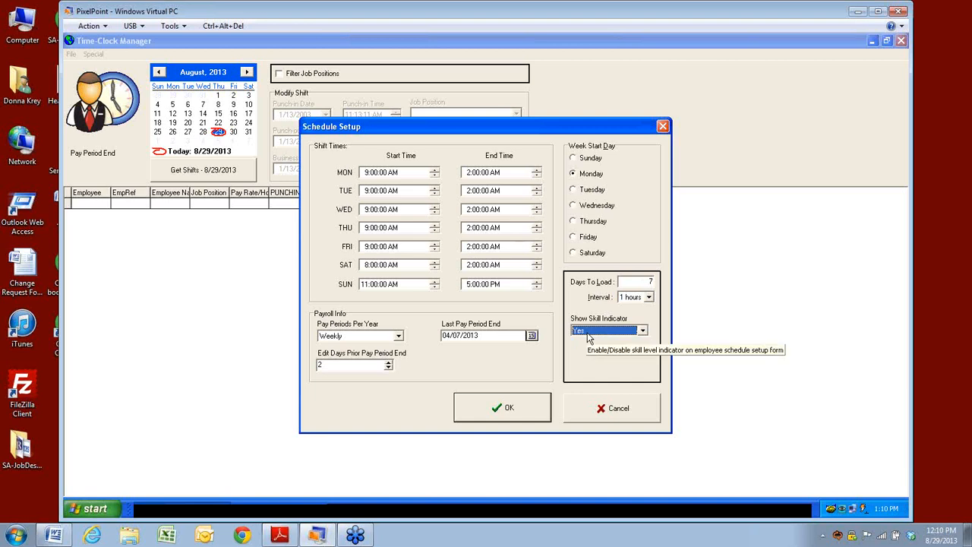
click(613, 409)
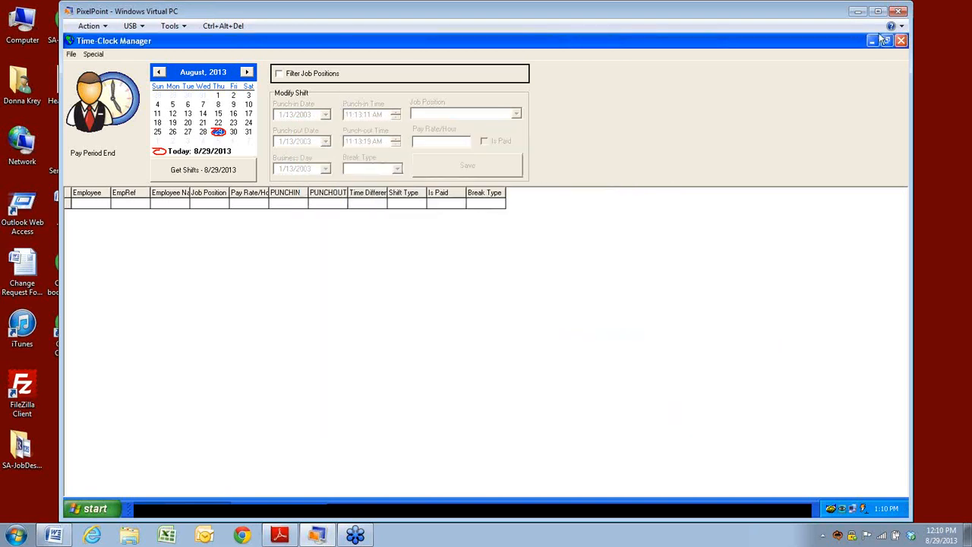
Step: Close Time-Clock Manager and reload the Employee Schedule for August 27, 2013
click(901, 43)
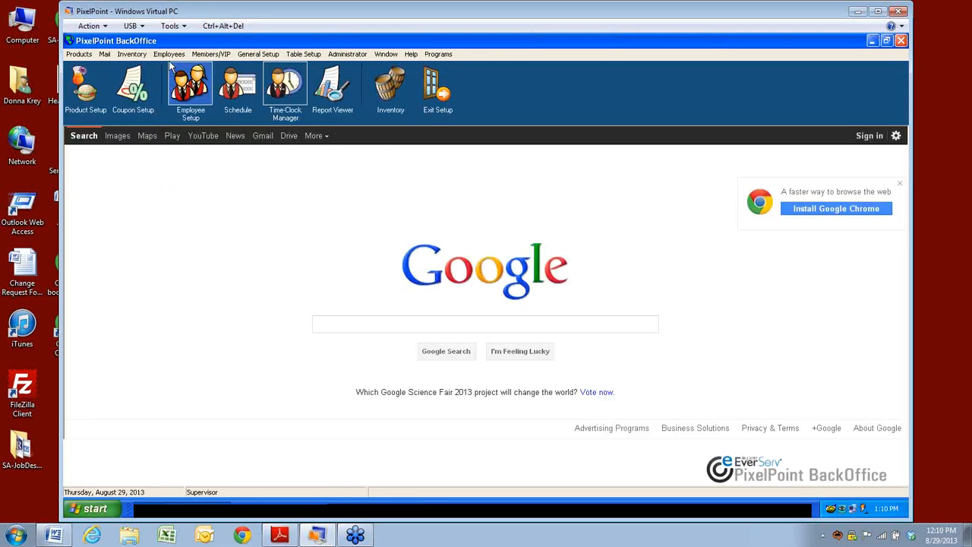
click(169, 55)
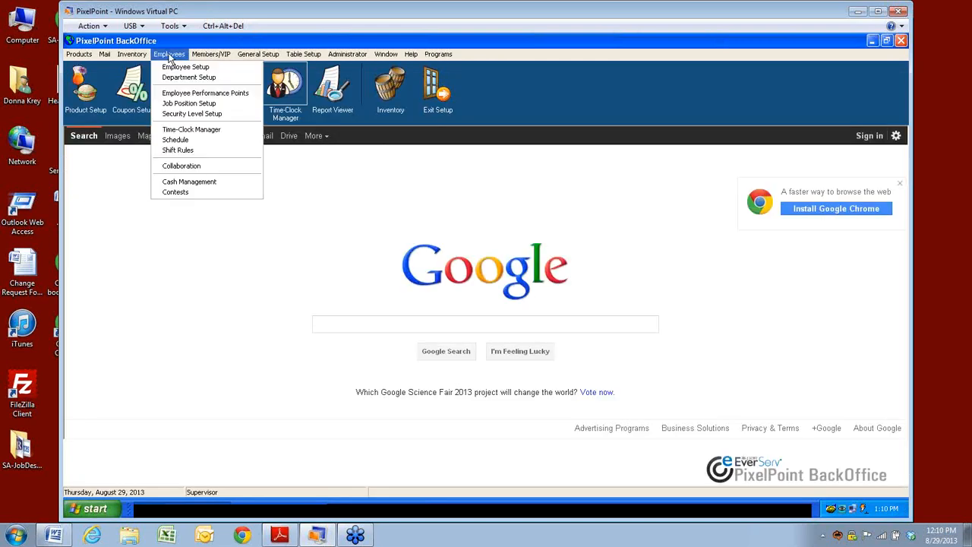
click(176, 142)
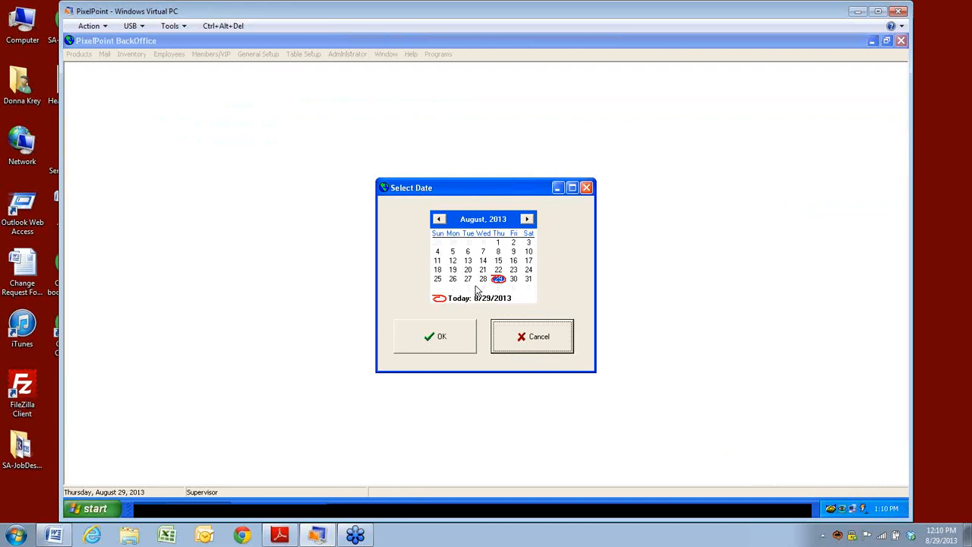
click(469, 280)
click(445, 342)
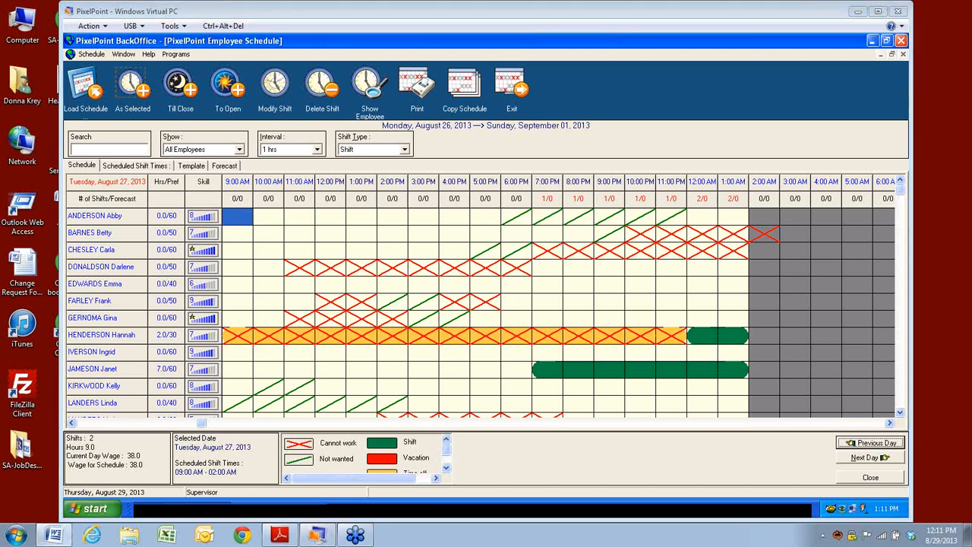
click(103, 200)
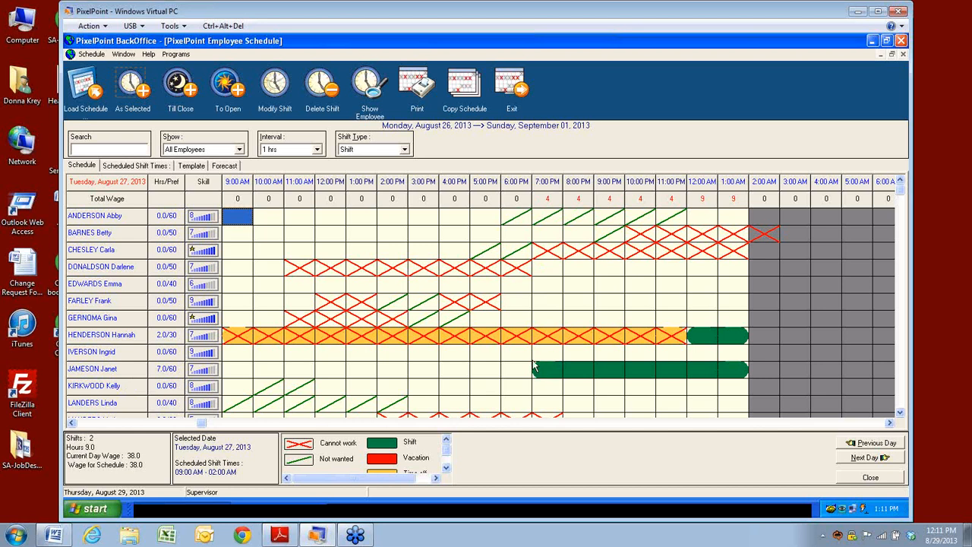
click(99, 200)
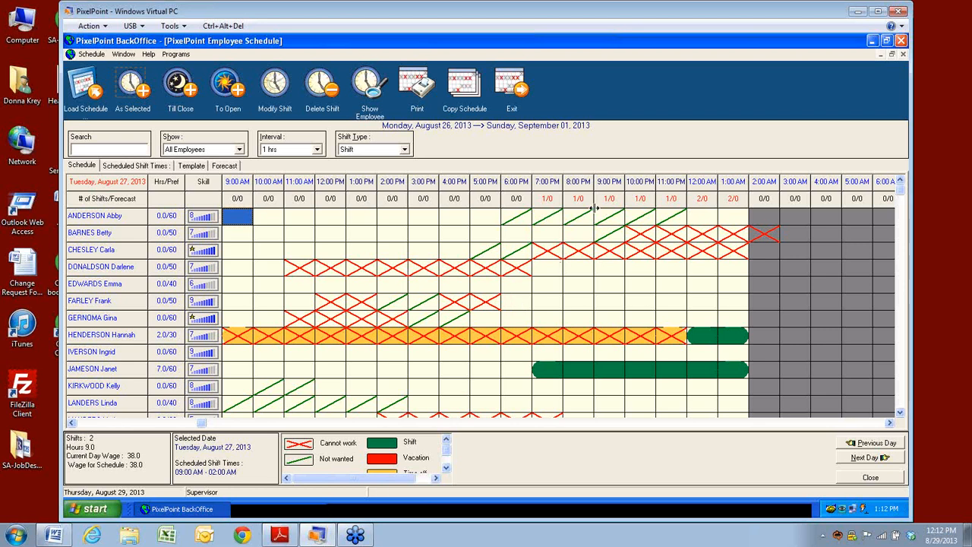
click(446, 467)
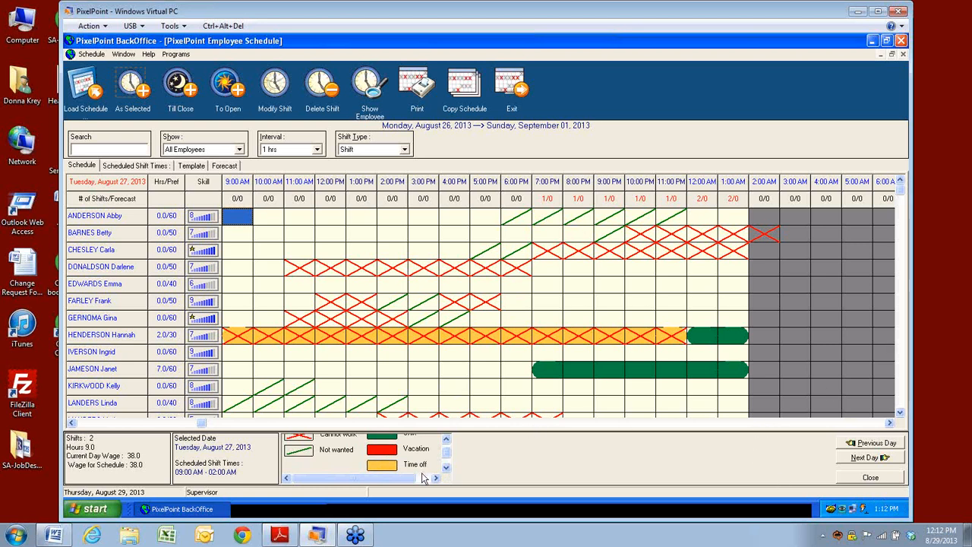
click(446, 440)
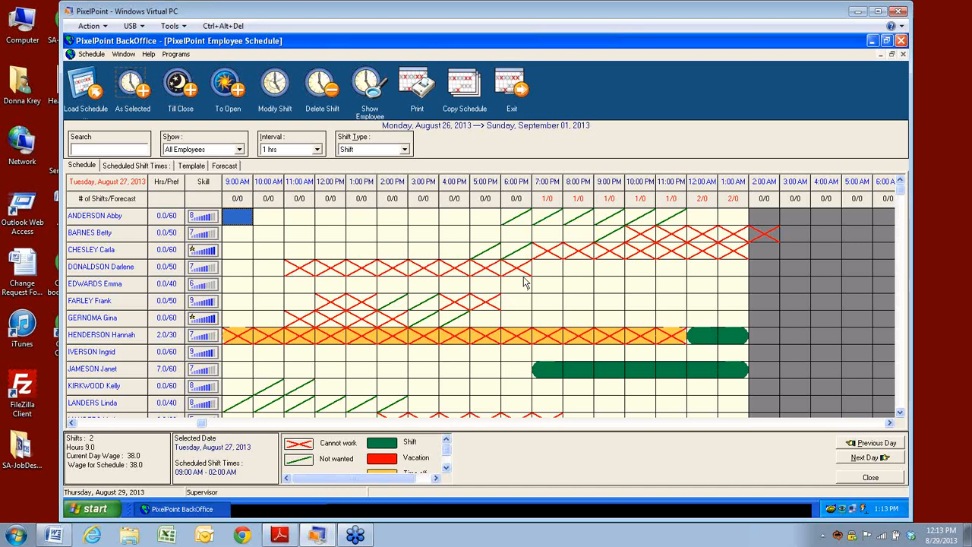
click(301, 271)
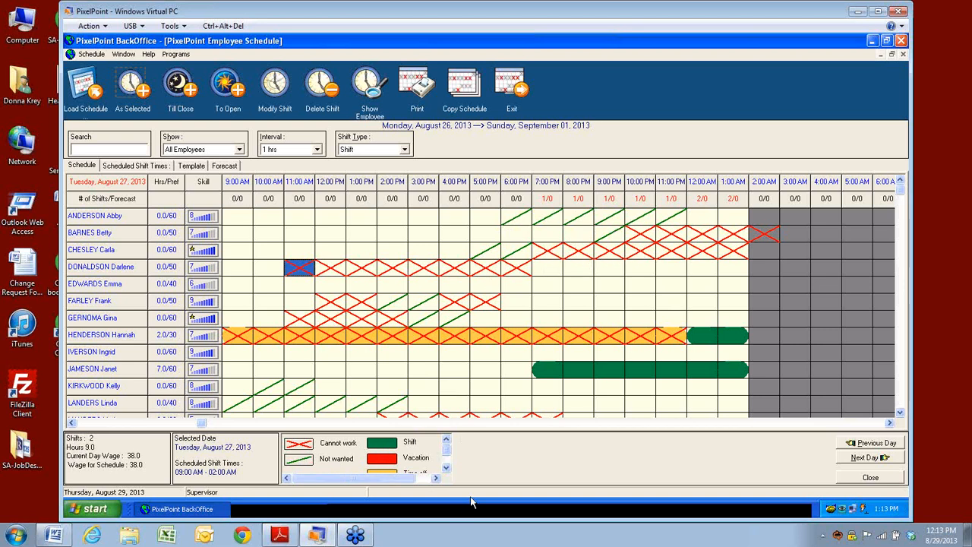
click(448, 468)
click(448, 469)
click(447, 440)
click(447, 440)
click(446, 468)
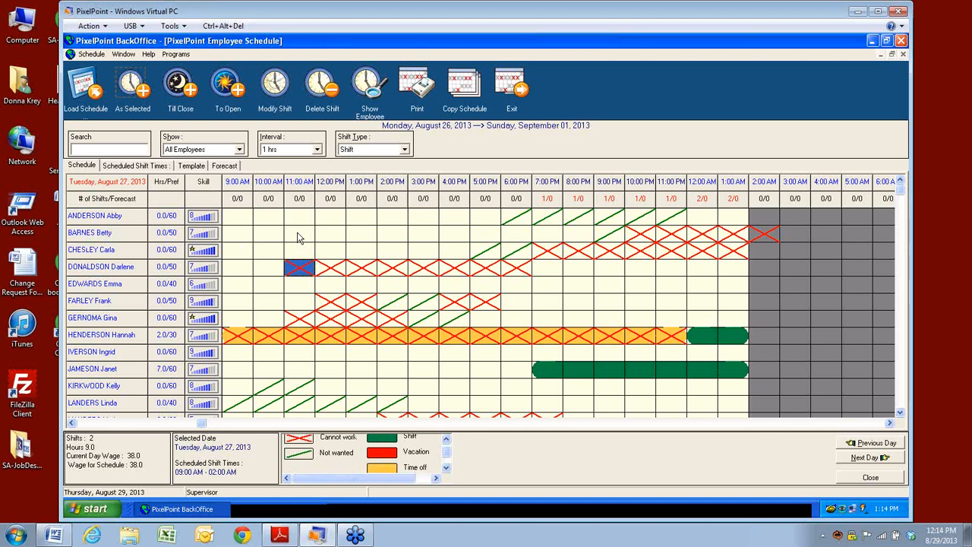
click(234, 238)
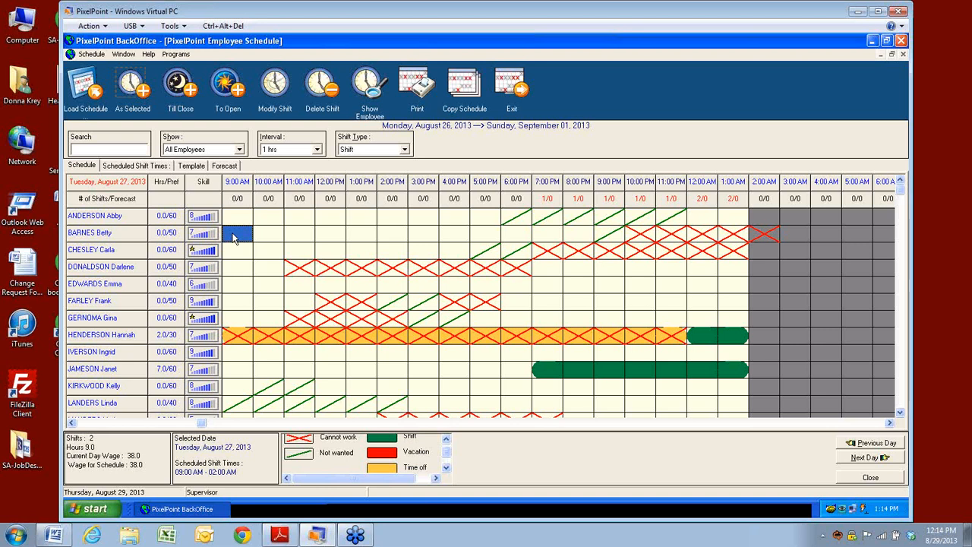
Step: Add a 9:00 AM–2:00 AM shift in the second employee's row, accepting the cannot-work warning
drag(233, 238, 737, 240)
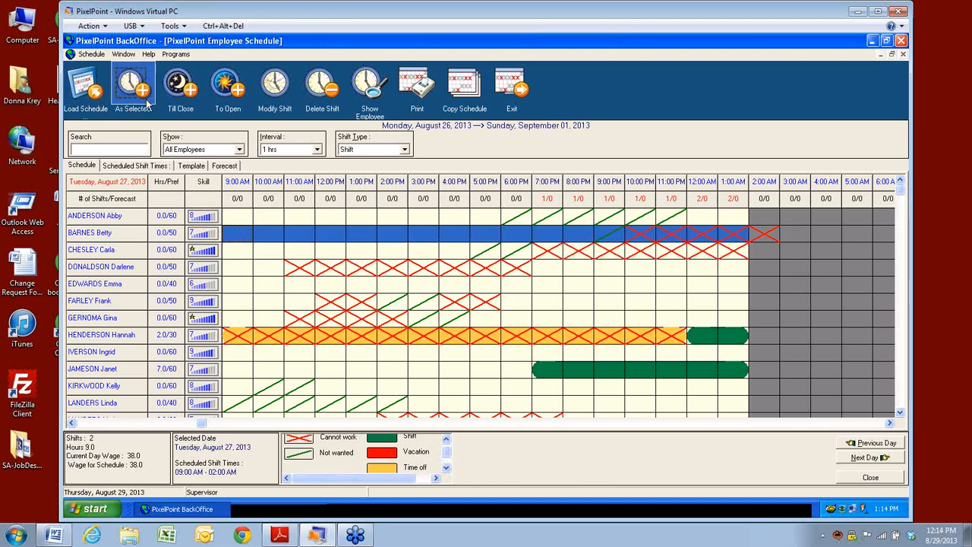
click(133, 91)
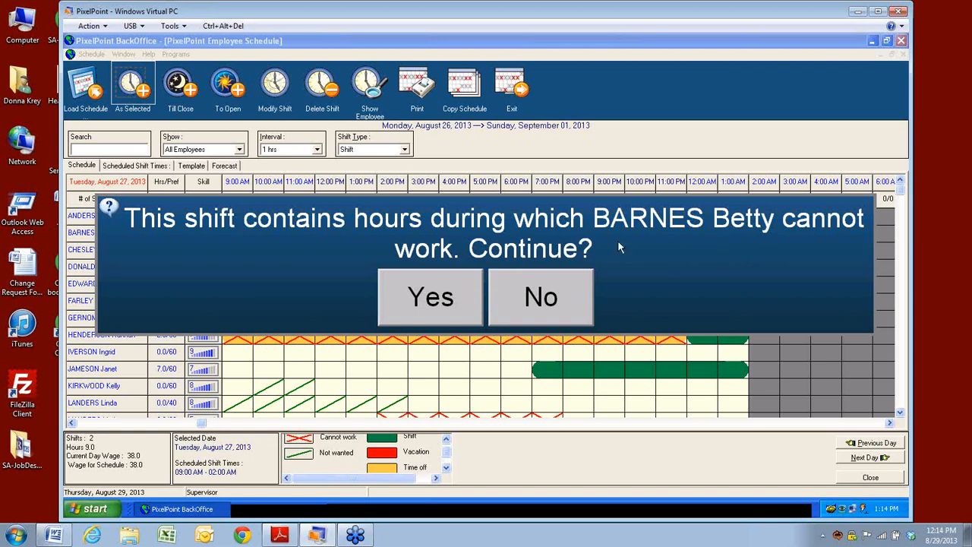
click(453, 302)
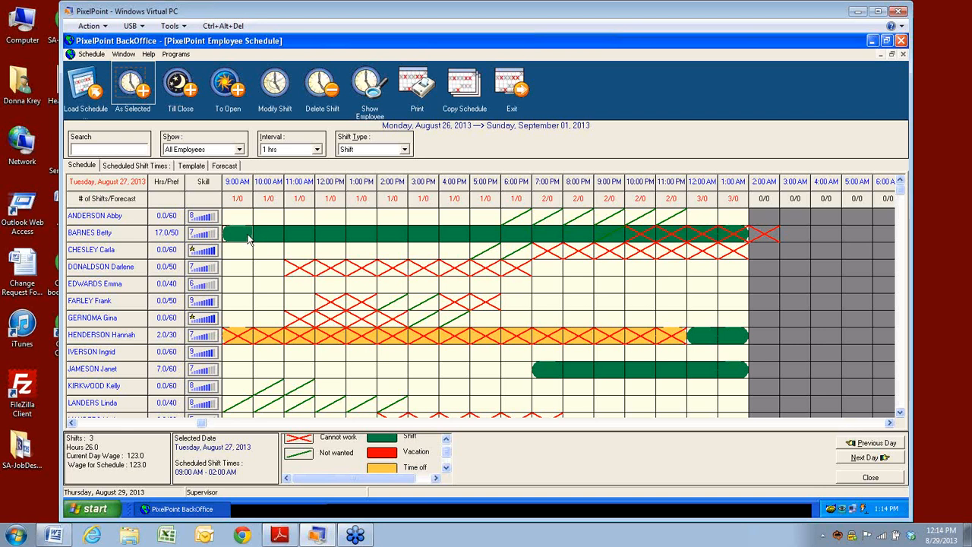
Step: Change the second employee's 9:00 AM–2:00 AM shift type to Vacation and confirm
double_click(247, 237)
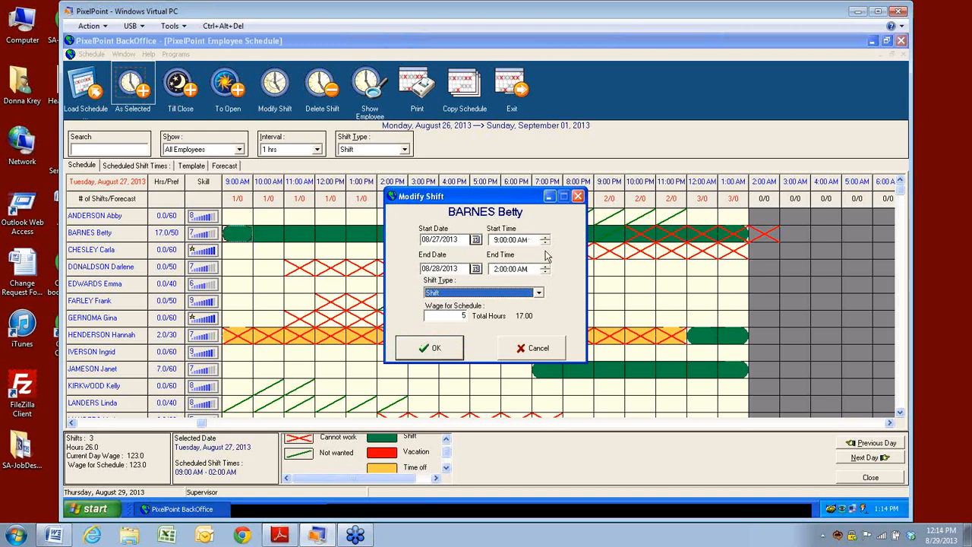
click(538, 293)
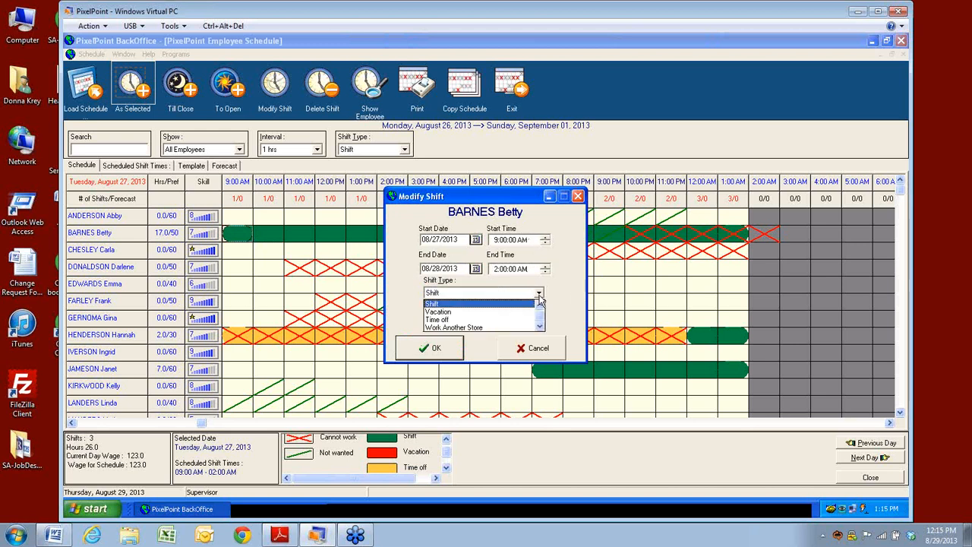
click(438, 312)
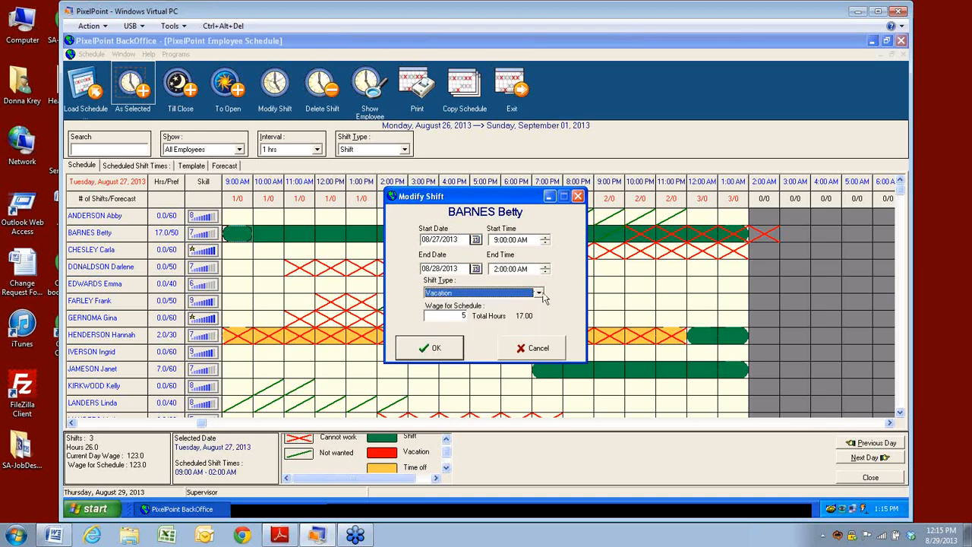
click(541, 295)
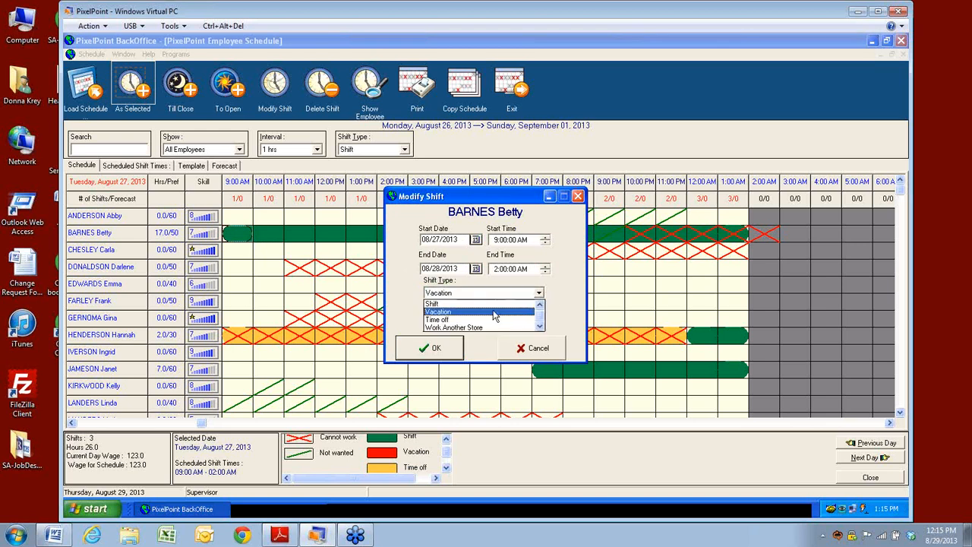
click(433, 312)
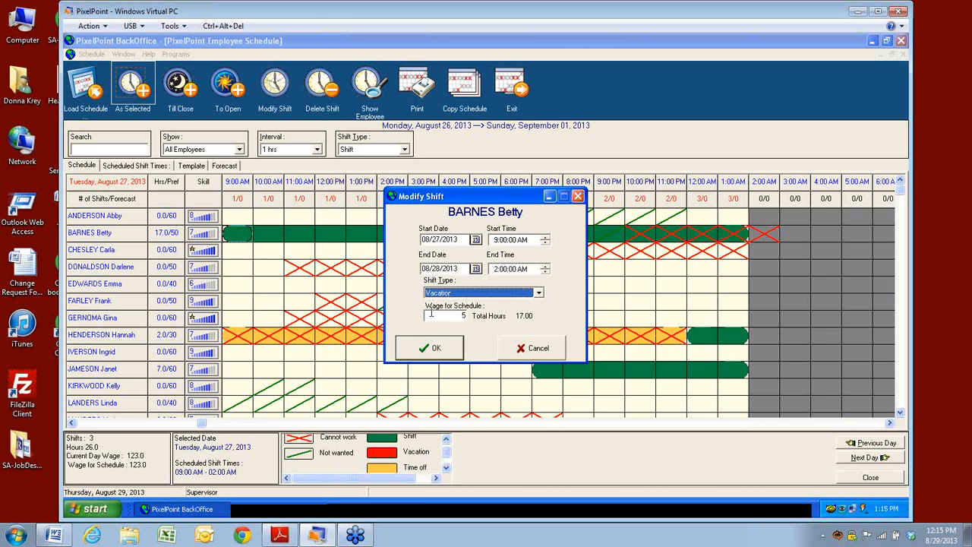
click(437, 356)
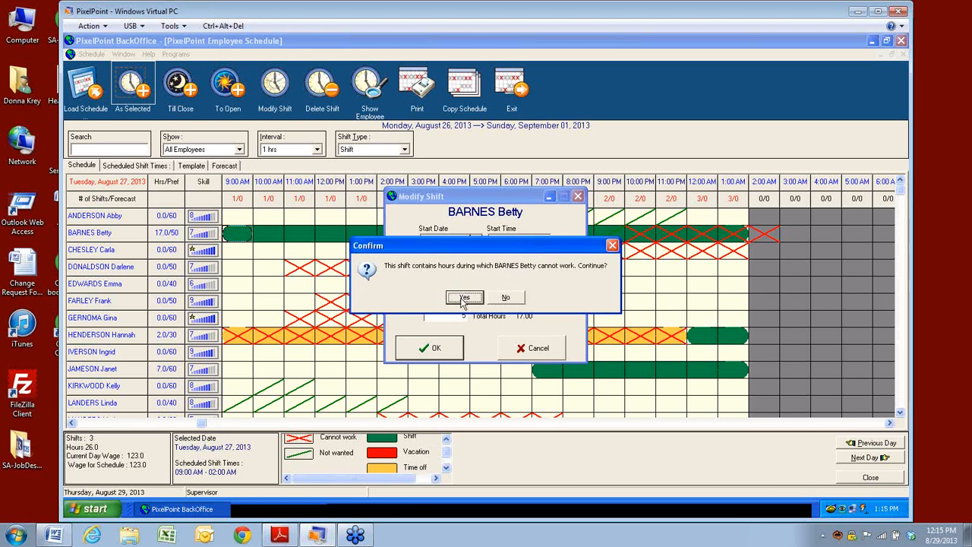
click(463, 299)
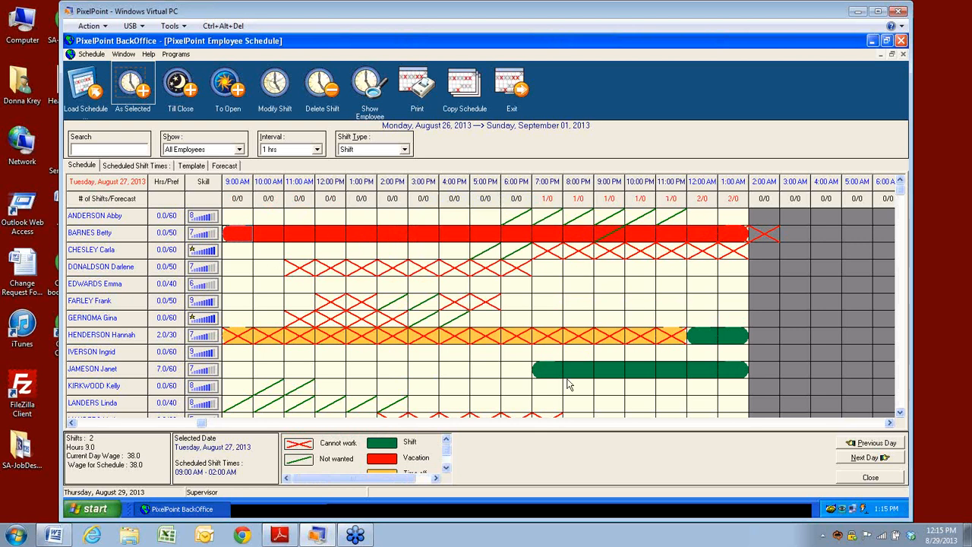
click(445, 466)
double_click(379, 467)
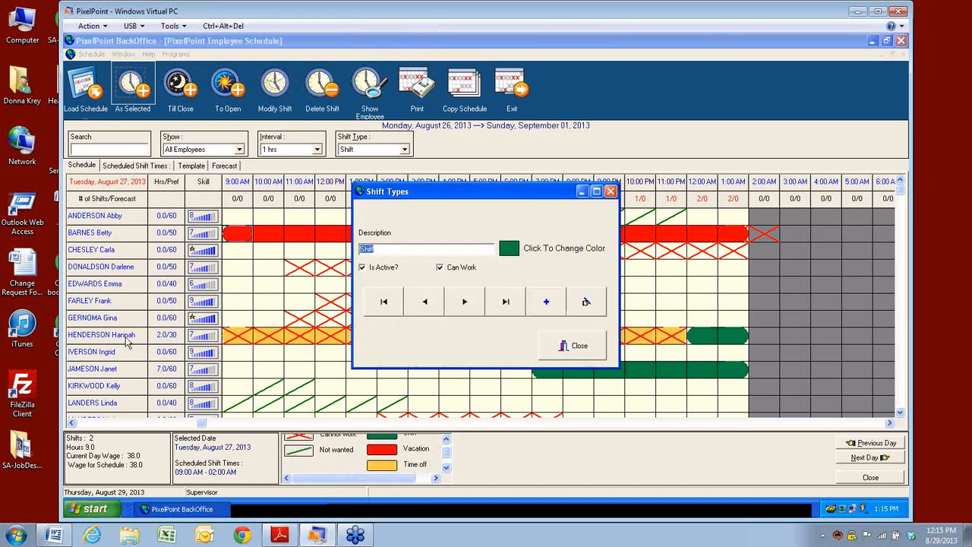
click(580, 350)
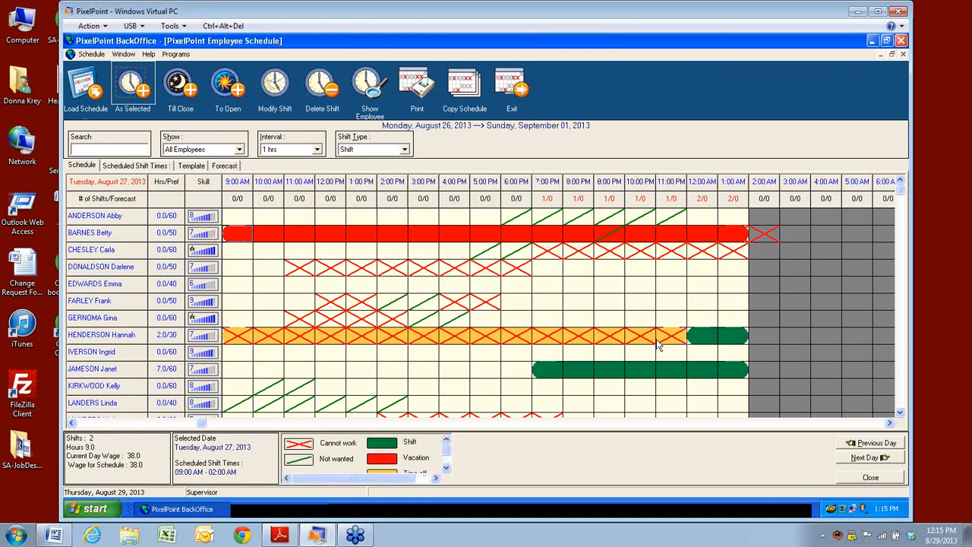
click(447, 468)
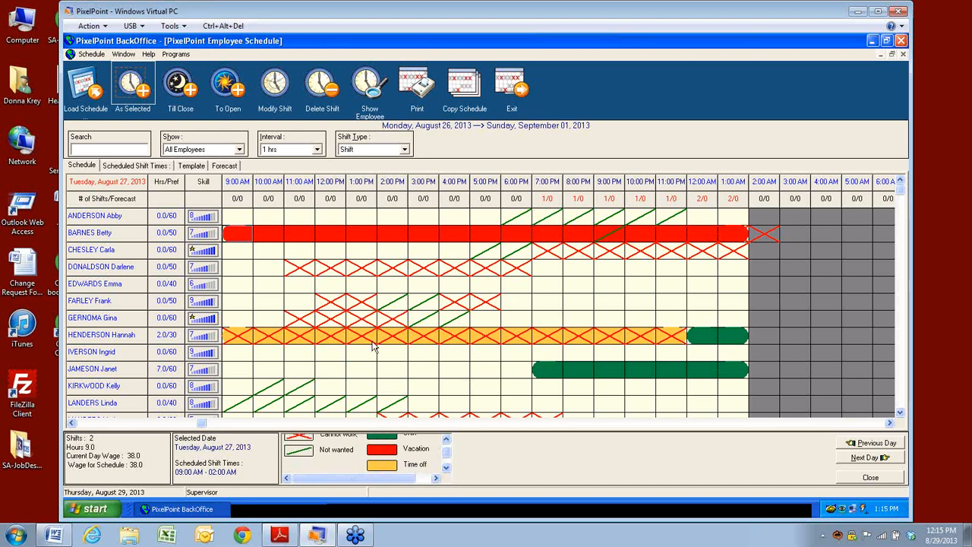
Step: Add a shift in the first row from 6:00 PM to 12:00 AM
click(522, 220)
drag(524, 220, 676, 221)
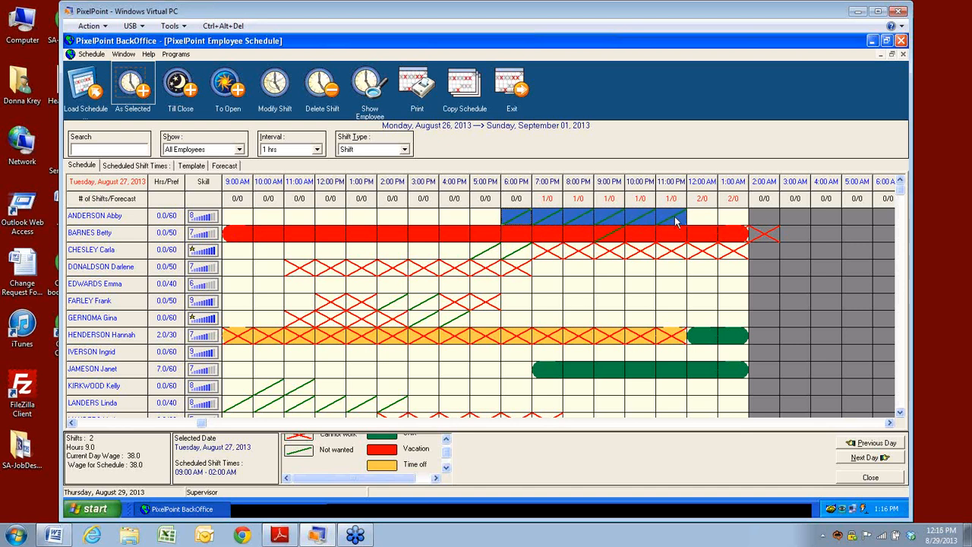
right_click(676, 221)
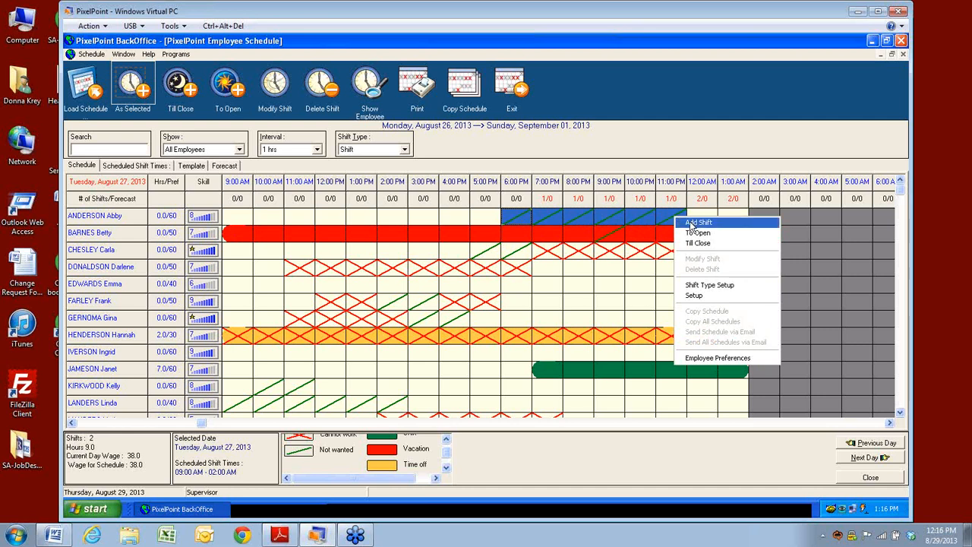
click(693, 222)
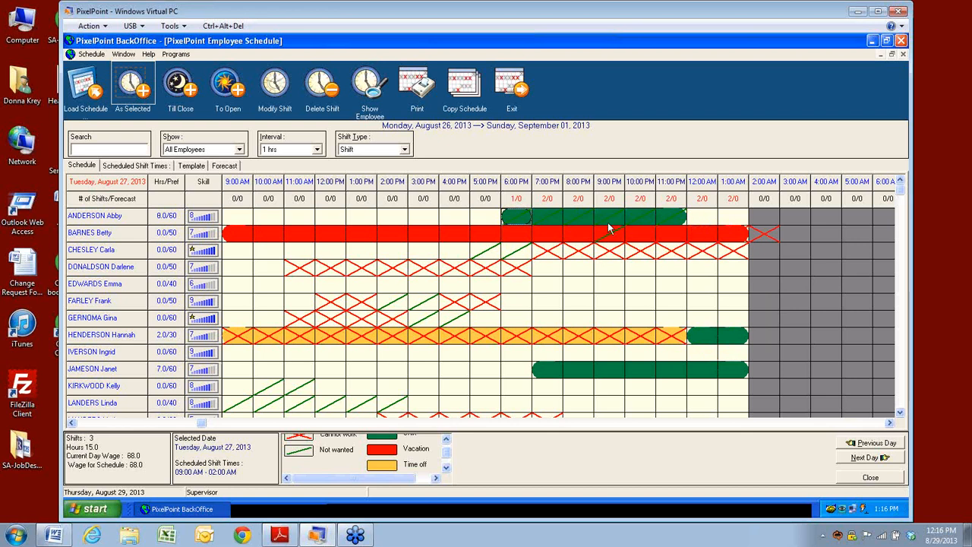
Step: Change the first employee's 6:00 PM–12:00 AM shift type to Time off
right_click(517, 220)
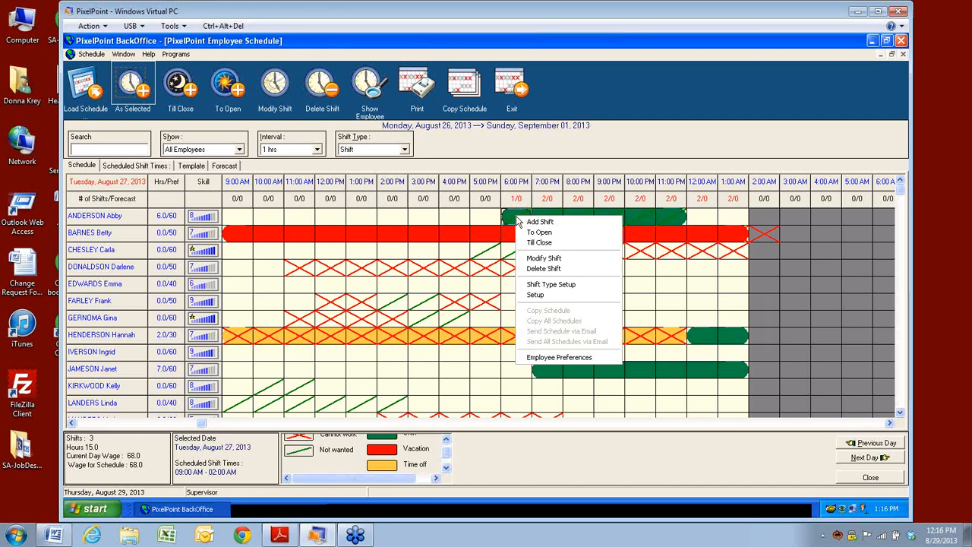
click(541, 259)
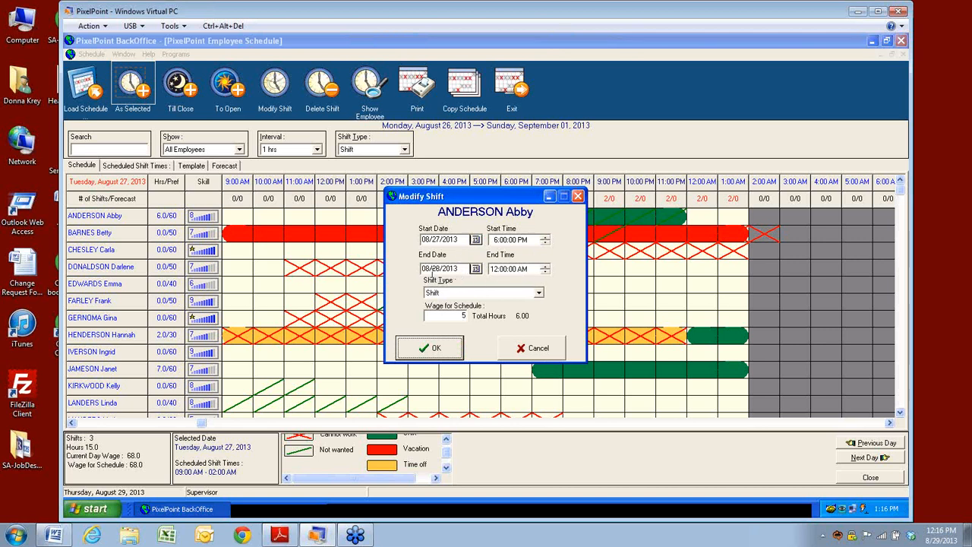
click(538, 293)
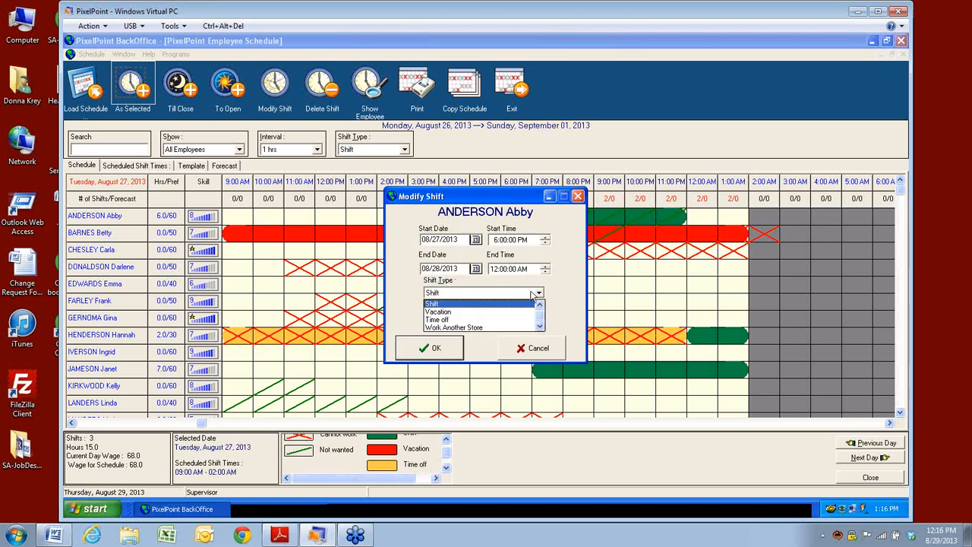
click(436, 319)
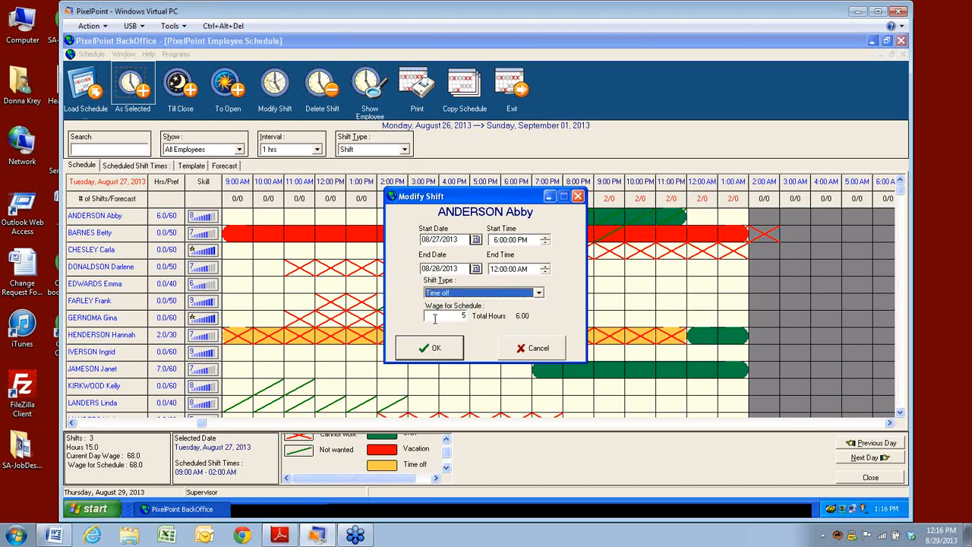
click(427, 351)
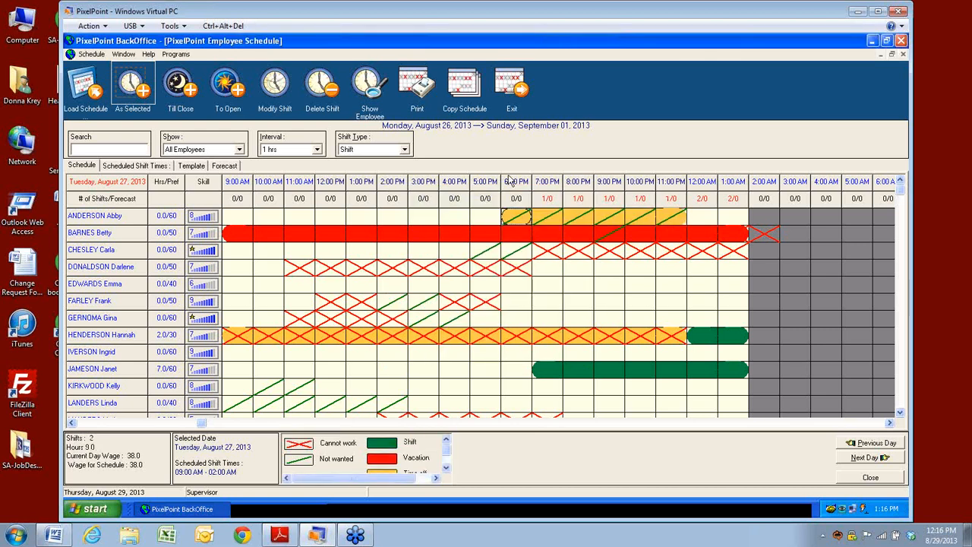
Step: Open Shift Type Setup, browse the records back to Shift, and open its colour picker
right_click(520, 222)
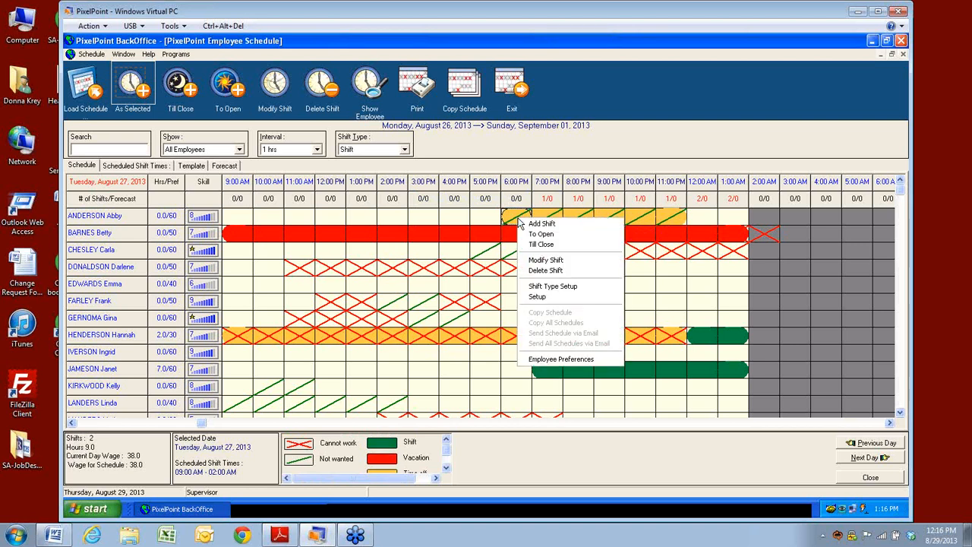
click(534, 288)
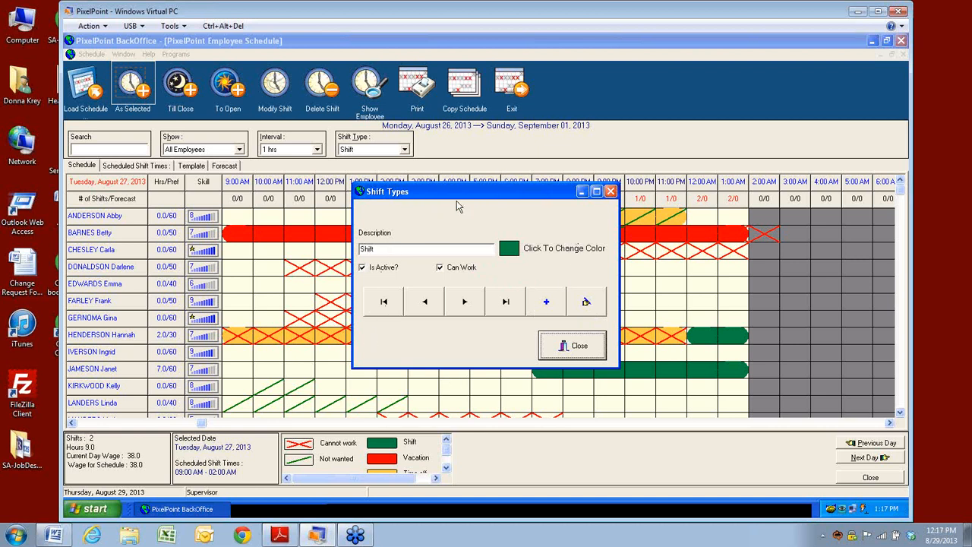
click(465, 304)
click(467, 311)
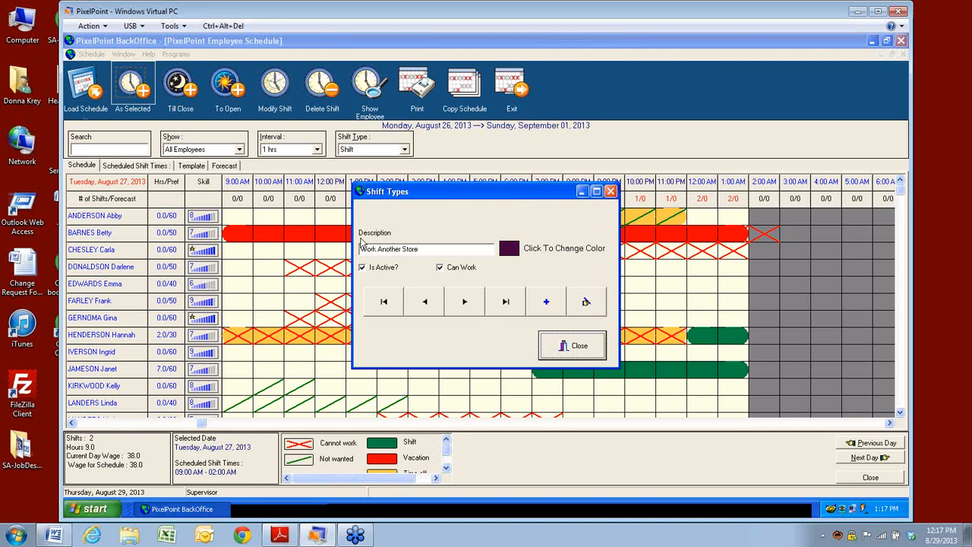
click(423, 303)
click(423, 303)
click(423, 303)
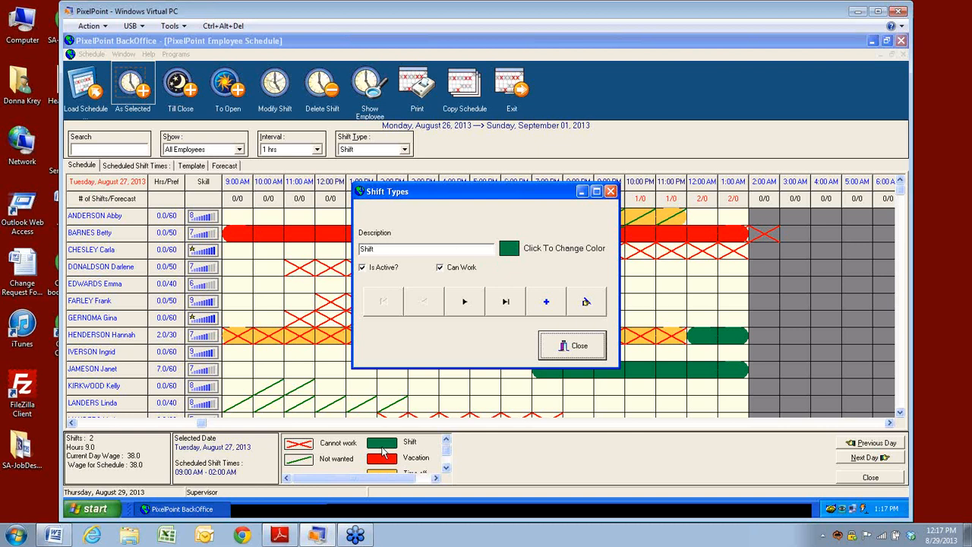
click(510, 252)
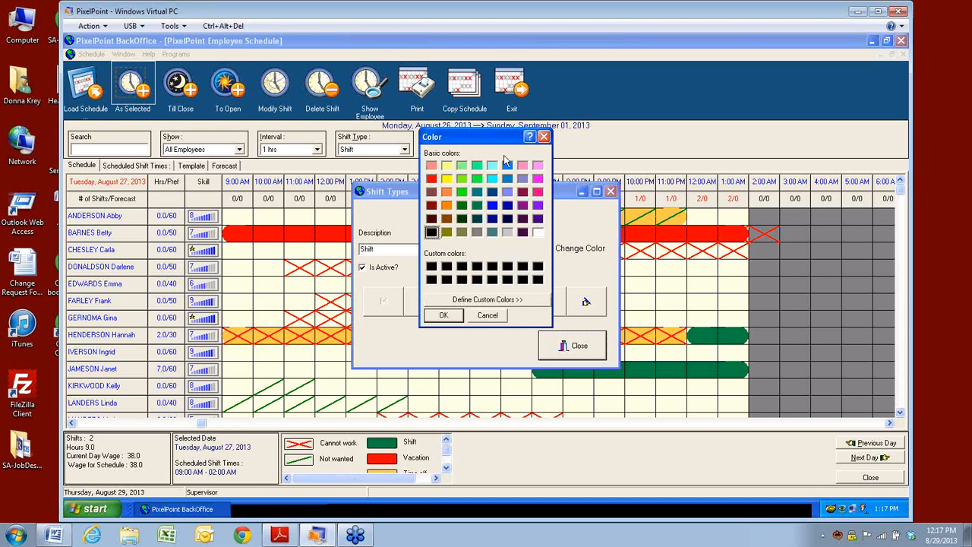
Step: Cancel the colour picker, leaving the Shift type green
click(486, 321)
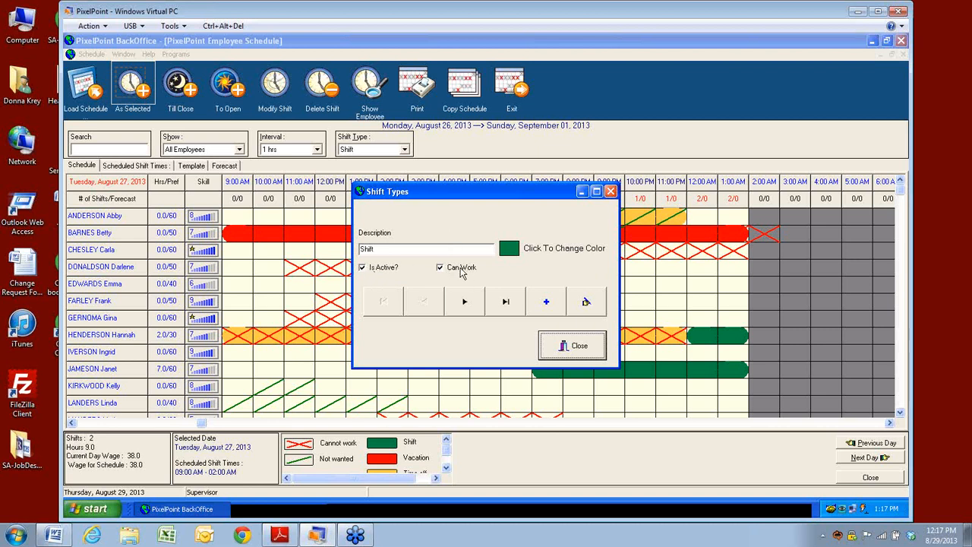
Step: Page through the Vacation, Time off and Work Another Store records, then close Shift Types
click(466, 303)
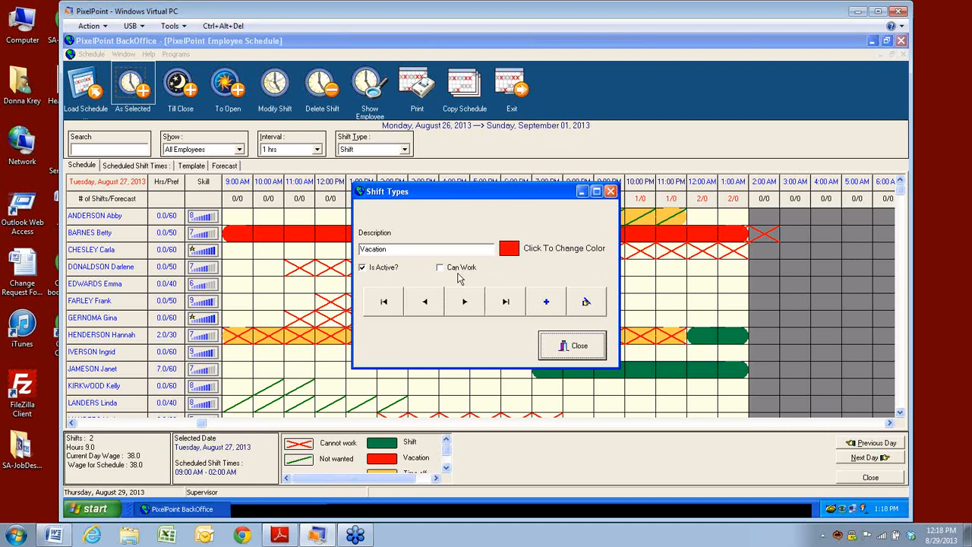
click(467, 303)
click(465, 303)
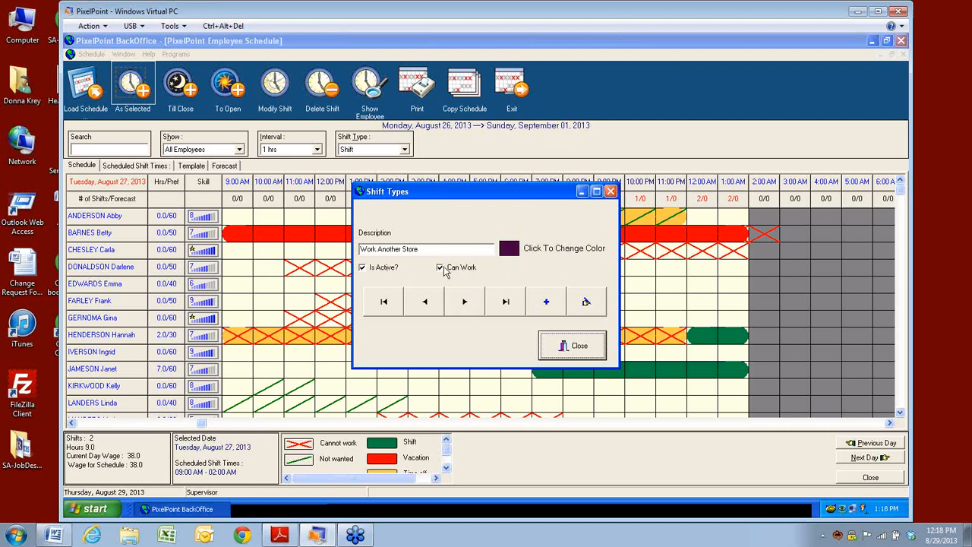
click(465, 303)
click(582, 356)
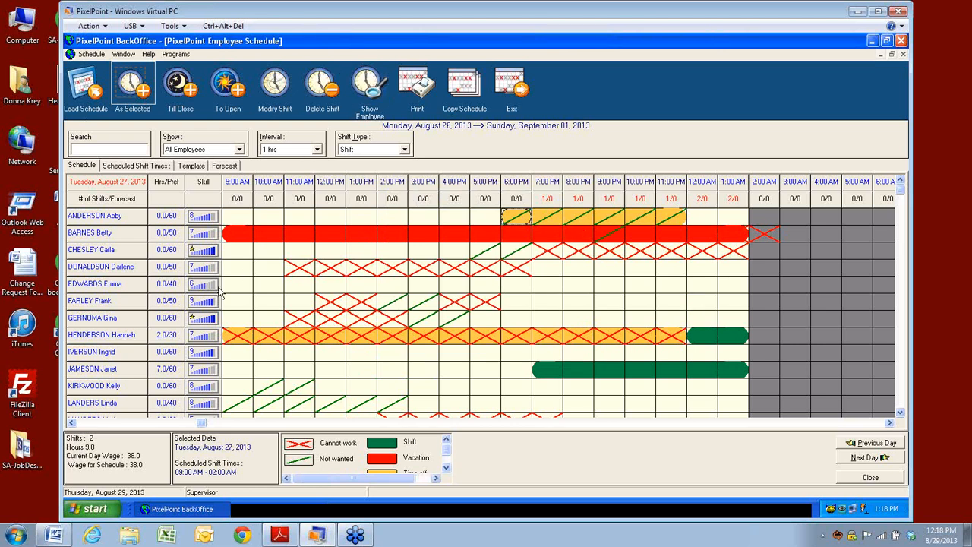
drag(239, 256, 328, 256)
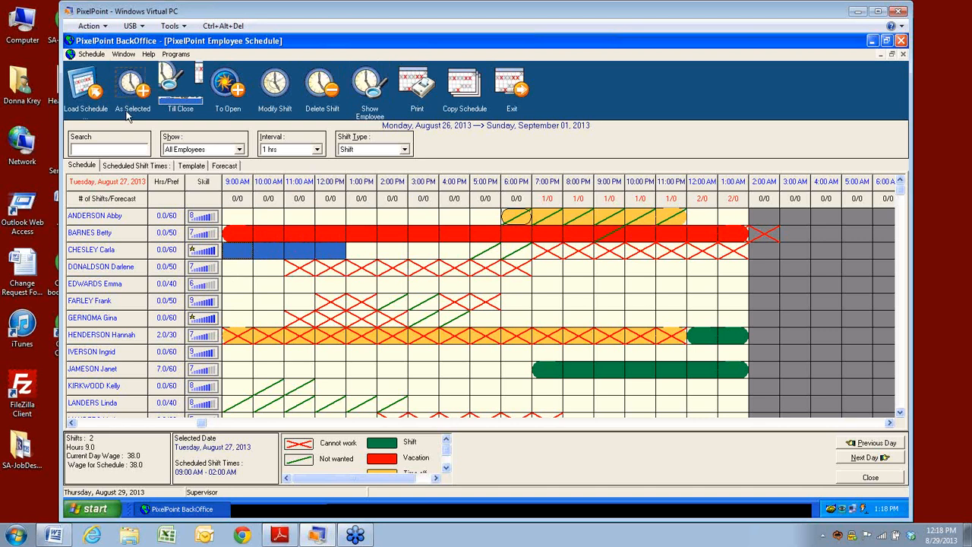
click(326, 287)
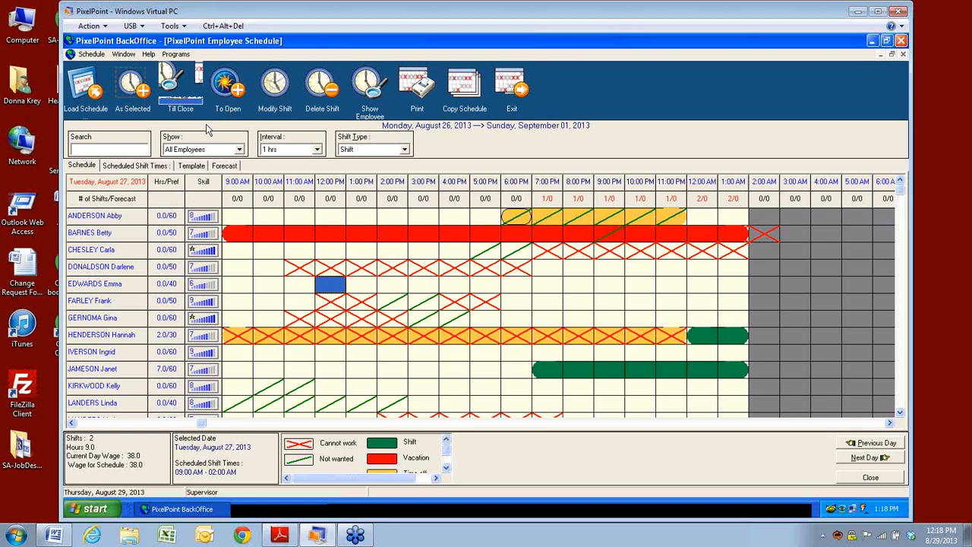
click(184, 114)
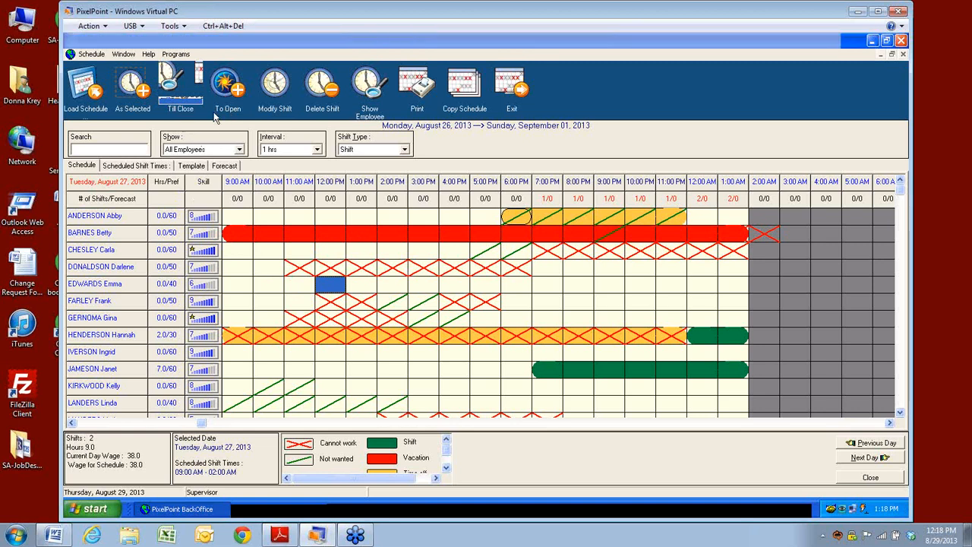
click(538, 306)
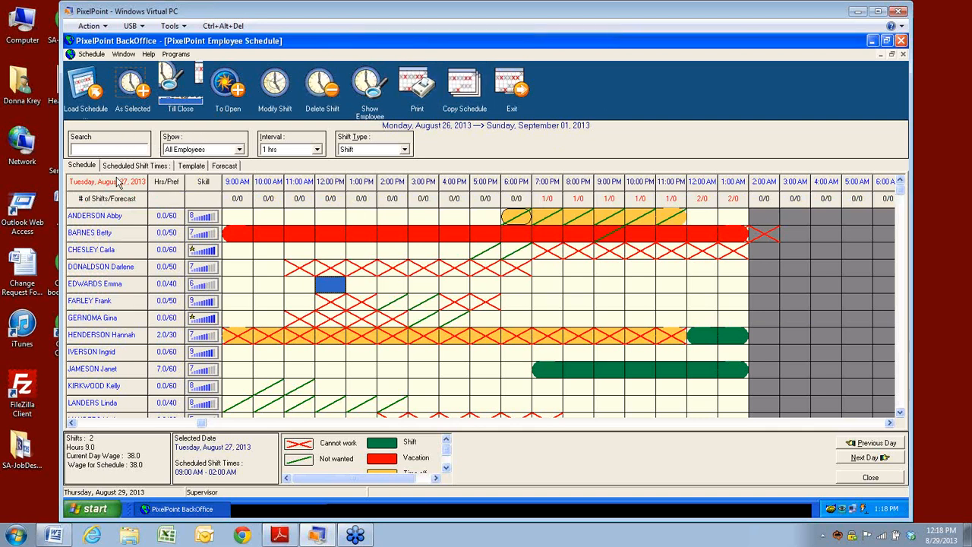
click(181, 509)
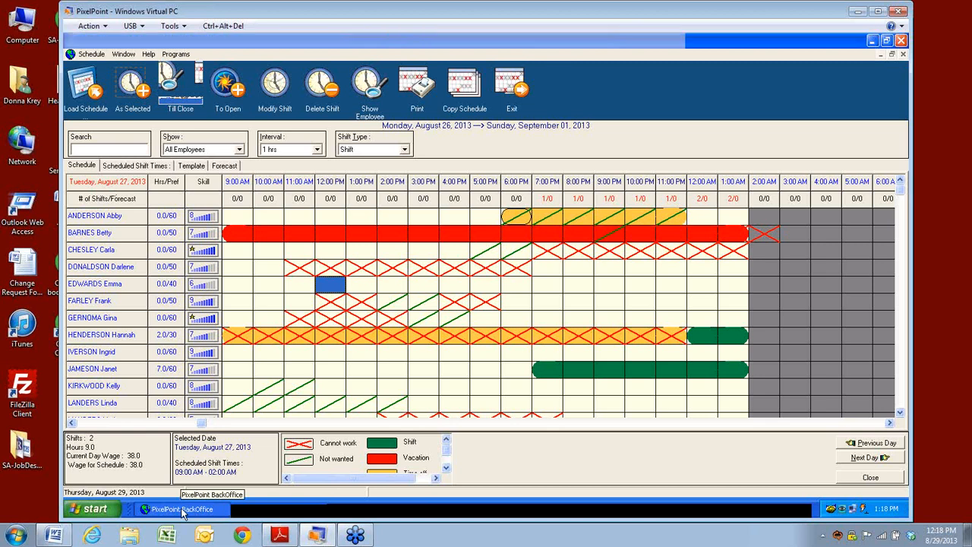
click(183, 510)
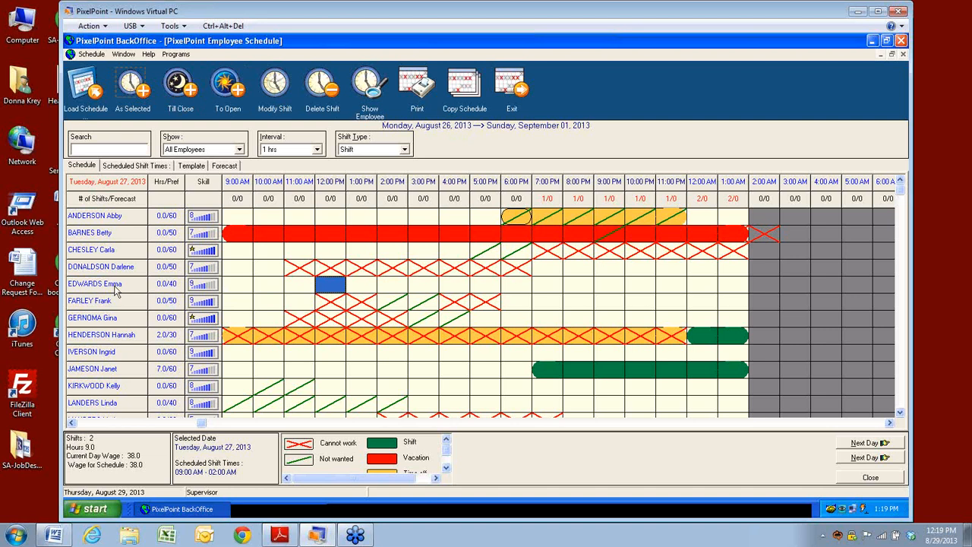
click(457, 289)
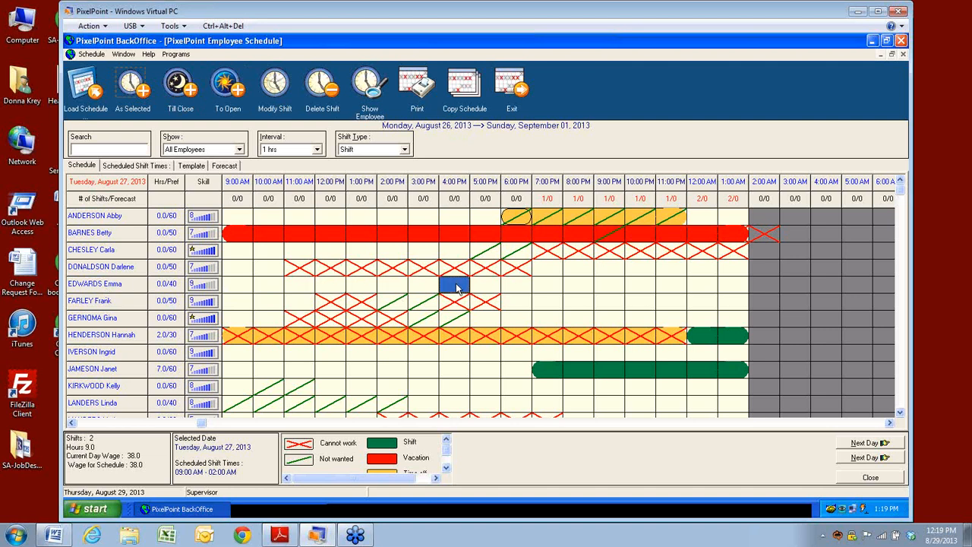
click(493, 284)
click(465, 287)
click(191, 89)
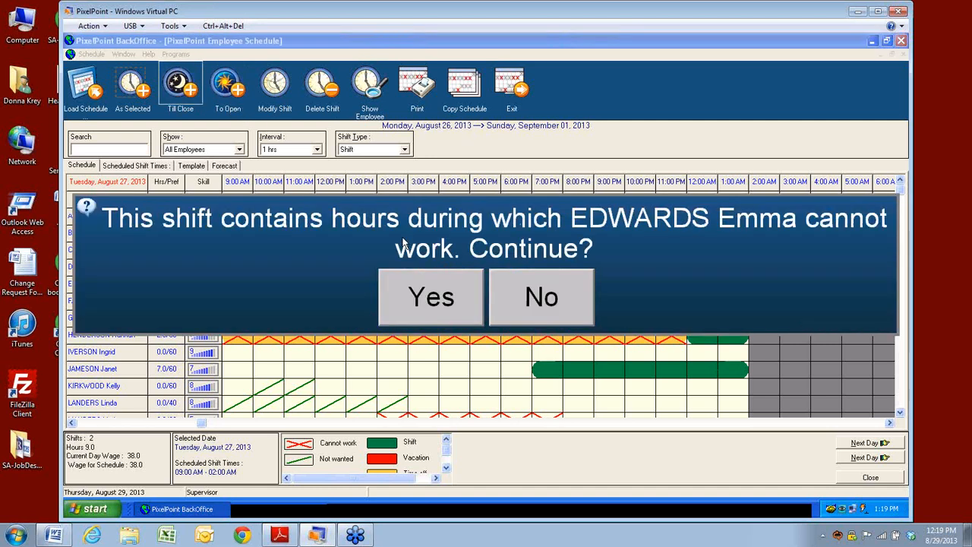
click(431, 301)
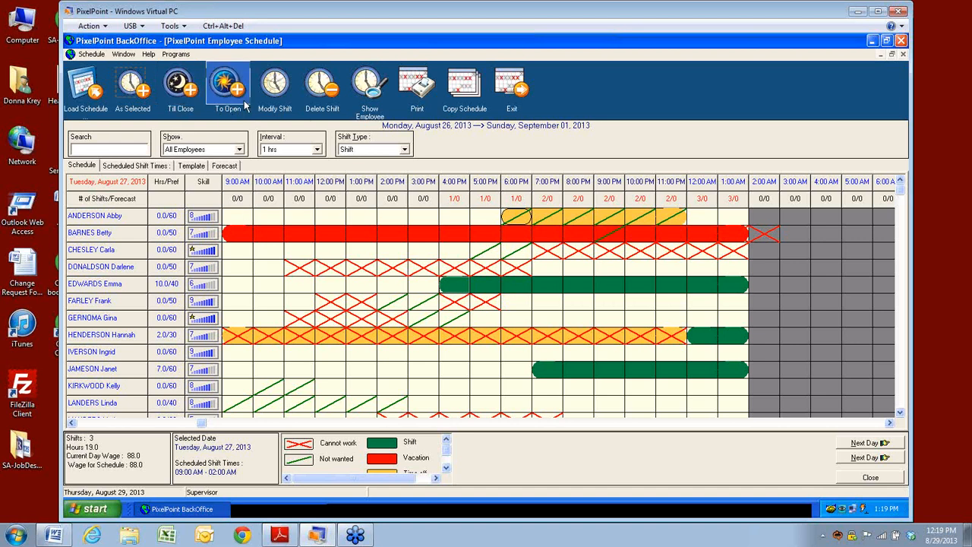
click(395, 257)
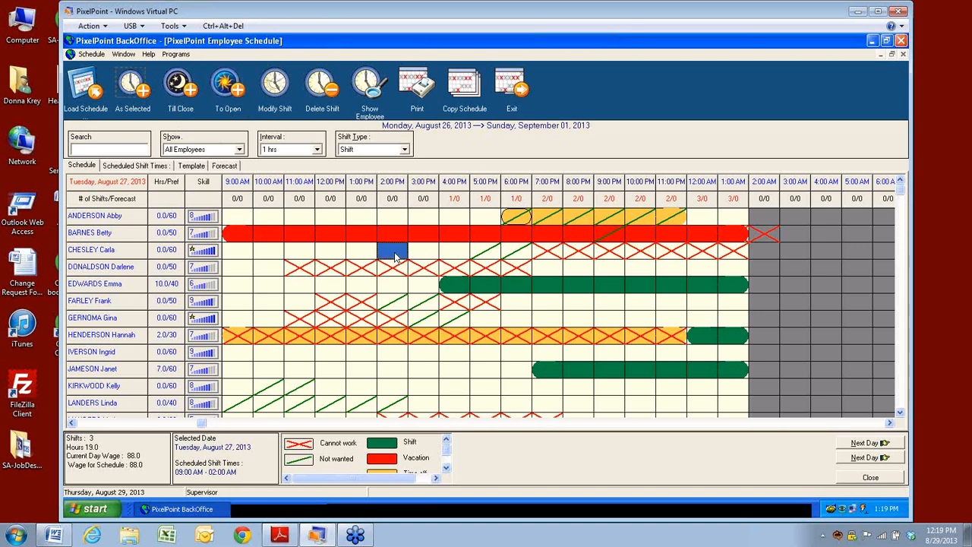
click(240, 91)
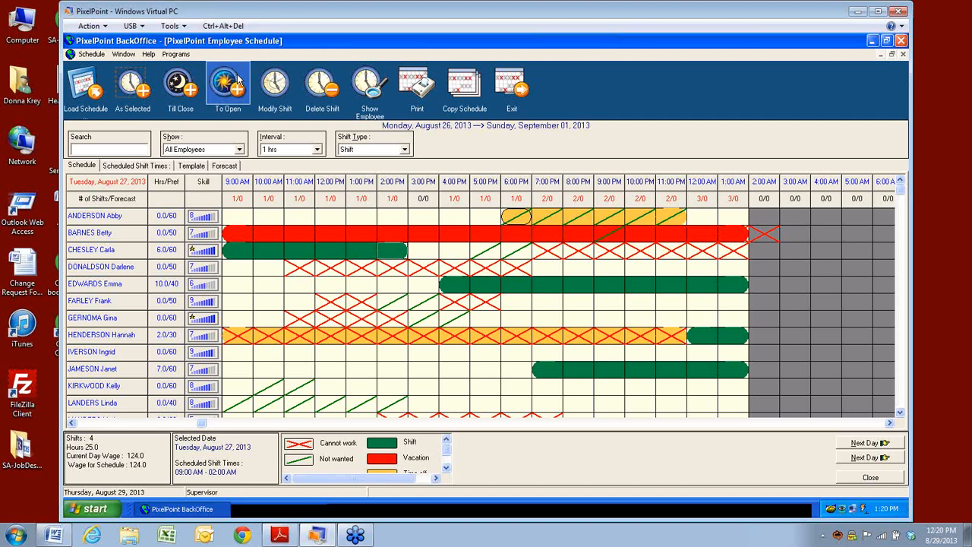
click(302, 250)
click(283, 99)
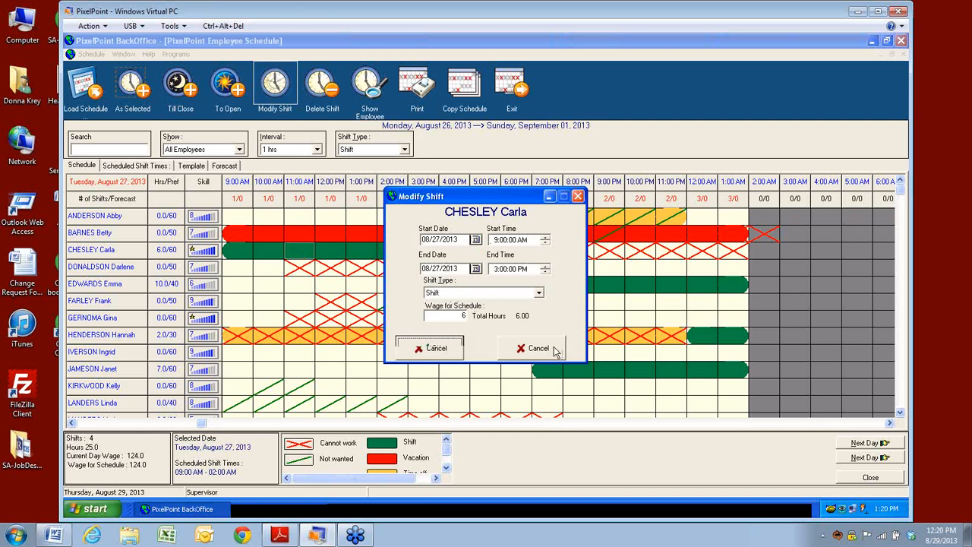
Step: Dismiss Carla's shift details twice without changes, keeping her 9:00 AM–3:00 PM shift
click(554, 353)
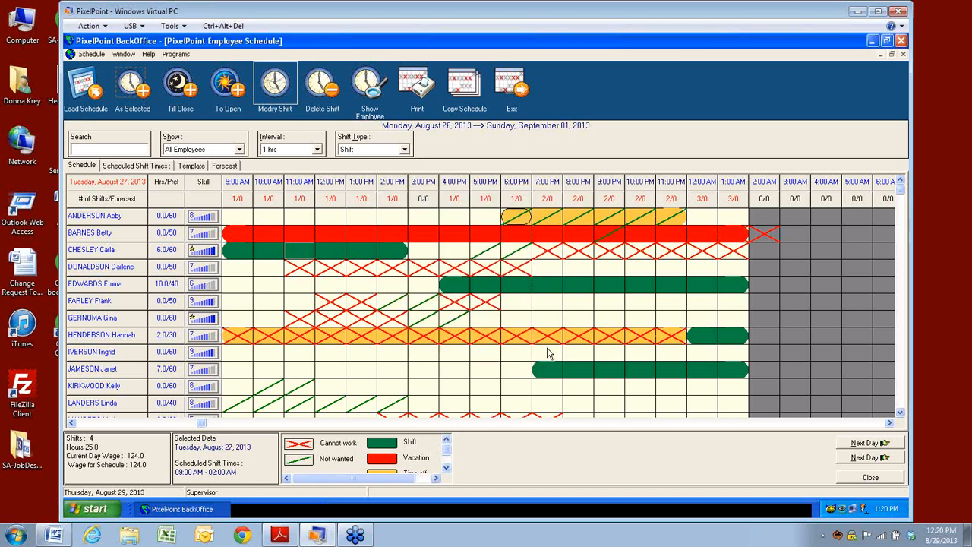
double_click(284, 252)
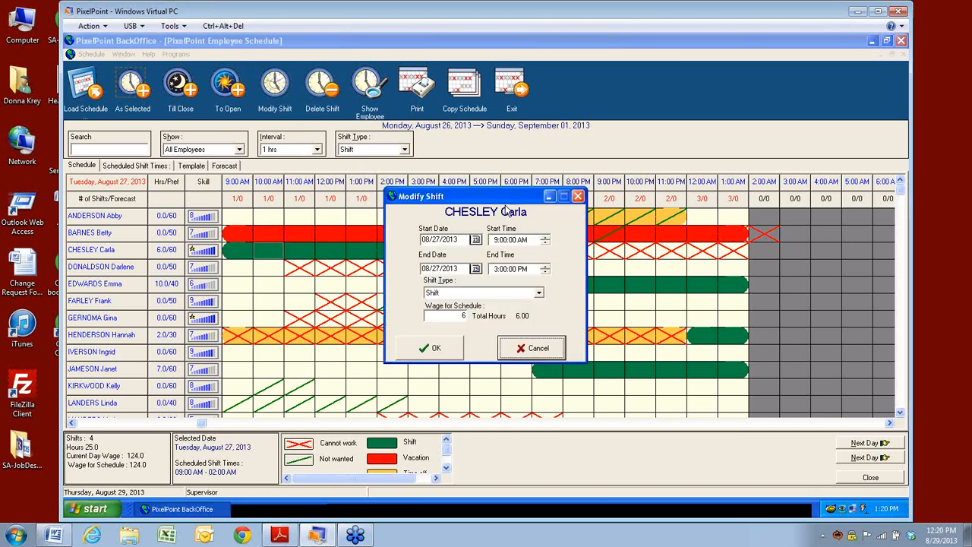
click(537, 354)
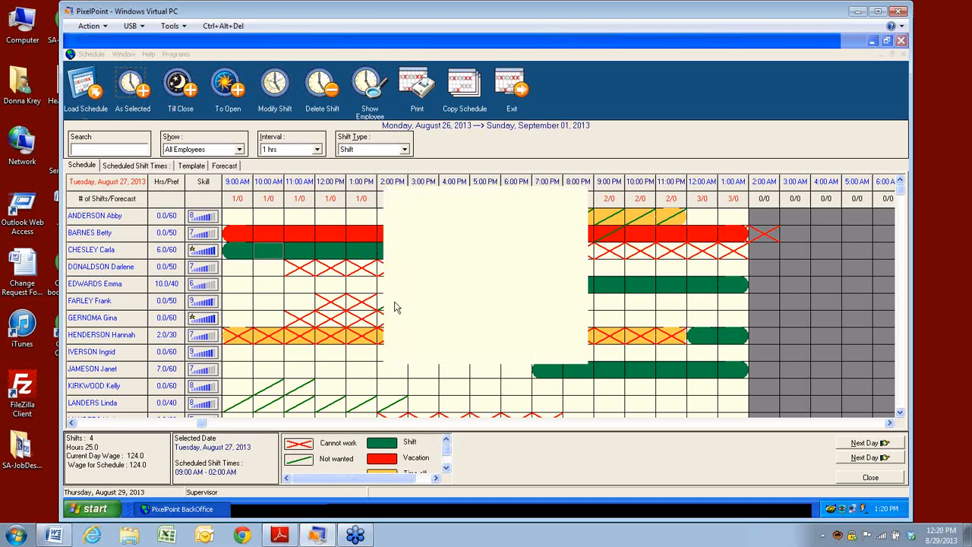
right_click(304, 255)
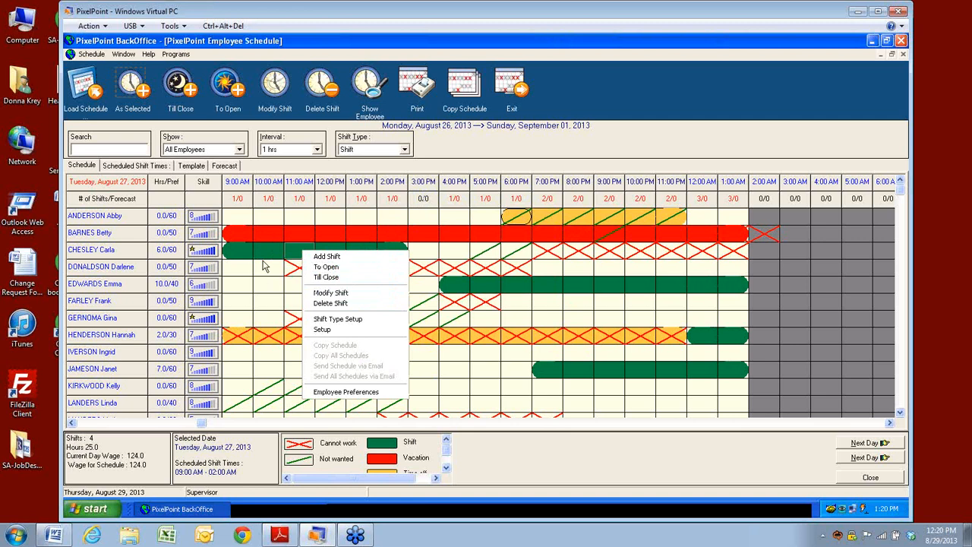
click(93, 55)
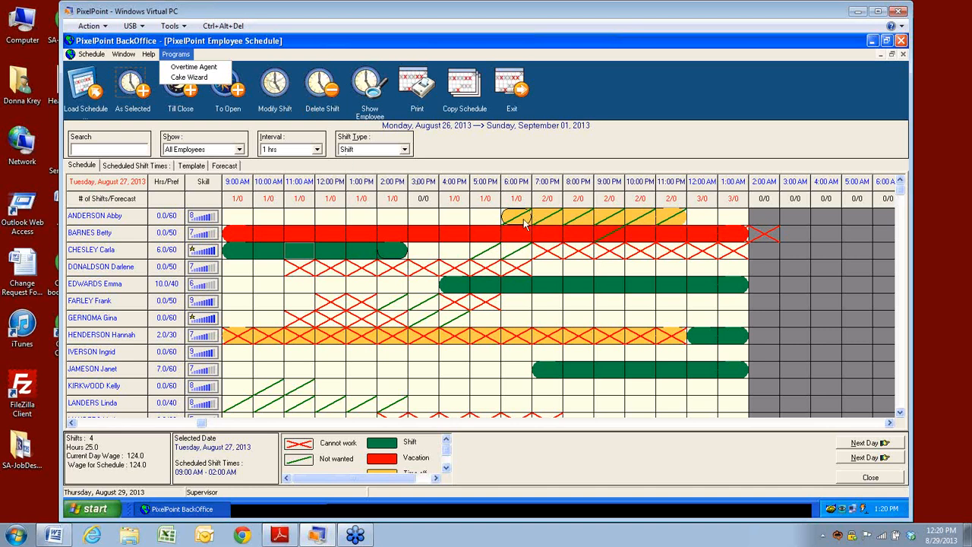
click(711, 340)
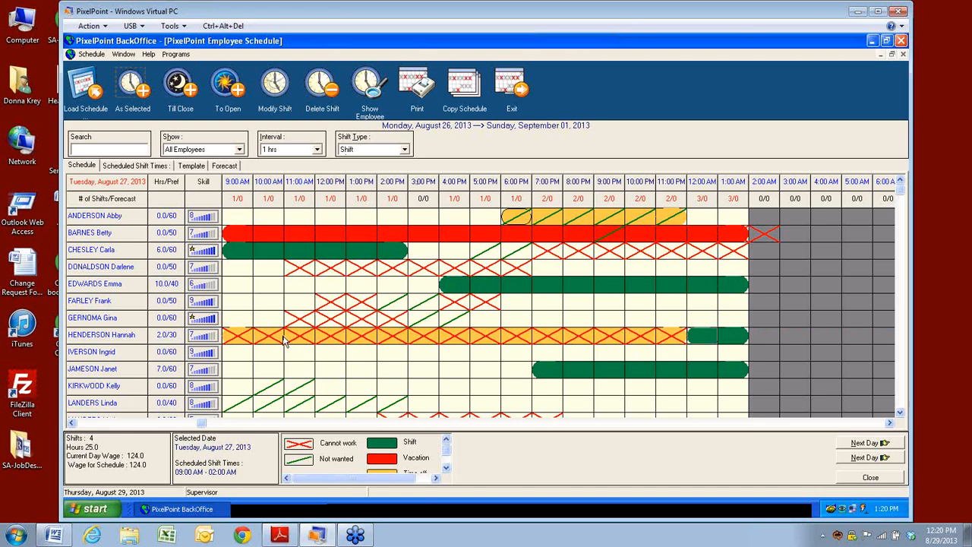
click(325, 89)
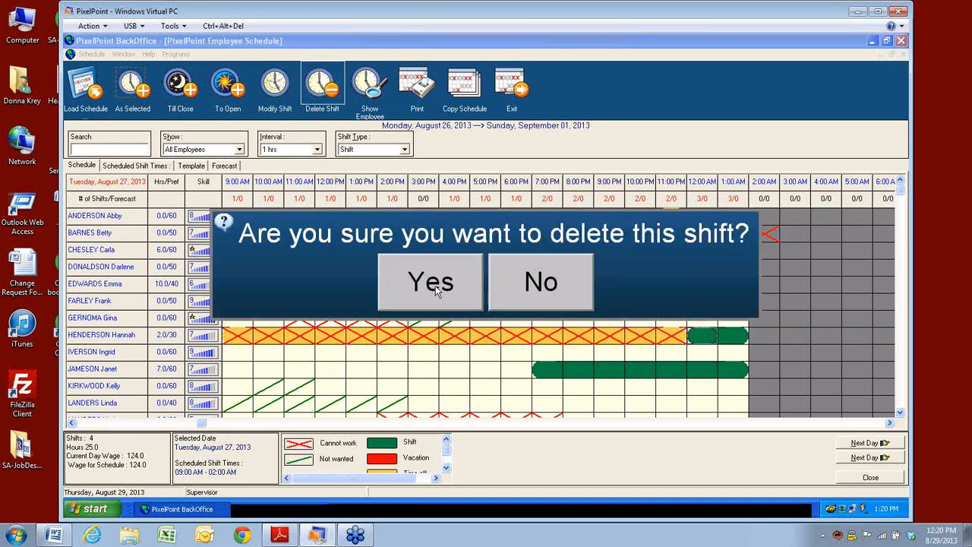
click(433, 282)
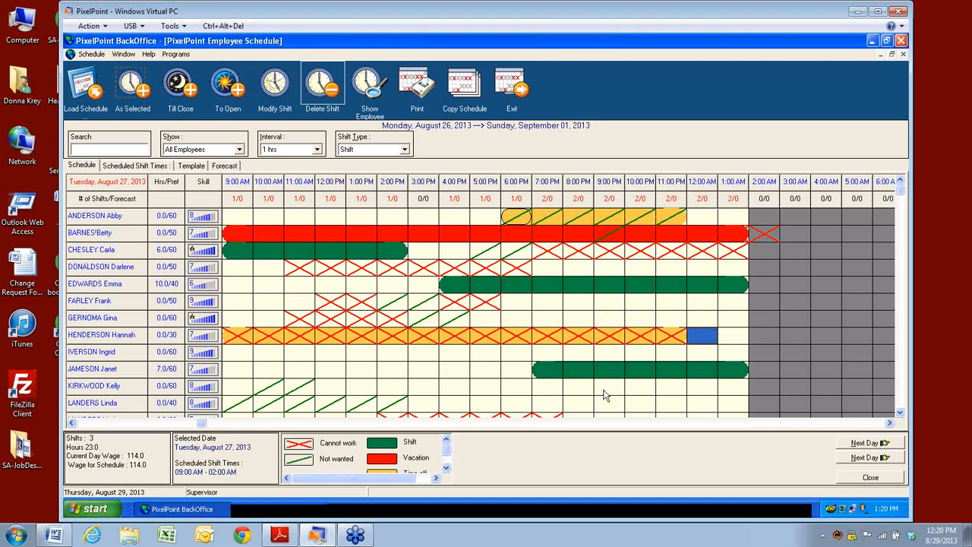
click(900, 412)
click(900, 413)
click(900, 413)
click(900, 413)
click(900, 413)
click(899, 413)
click(899, 412)
drag(902, 297, 904, 254)
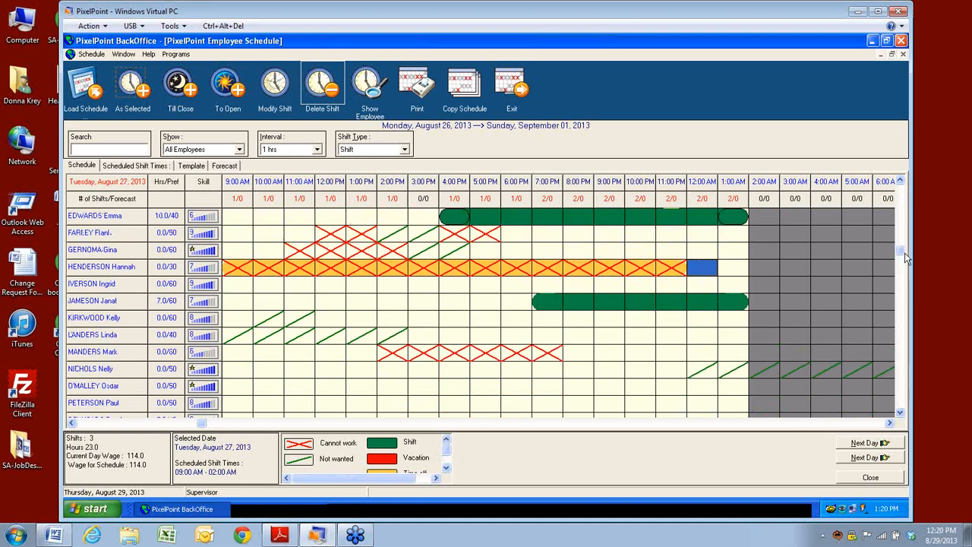
click(370, 91)
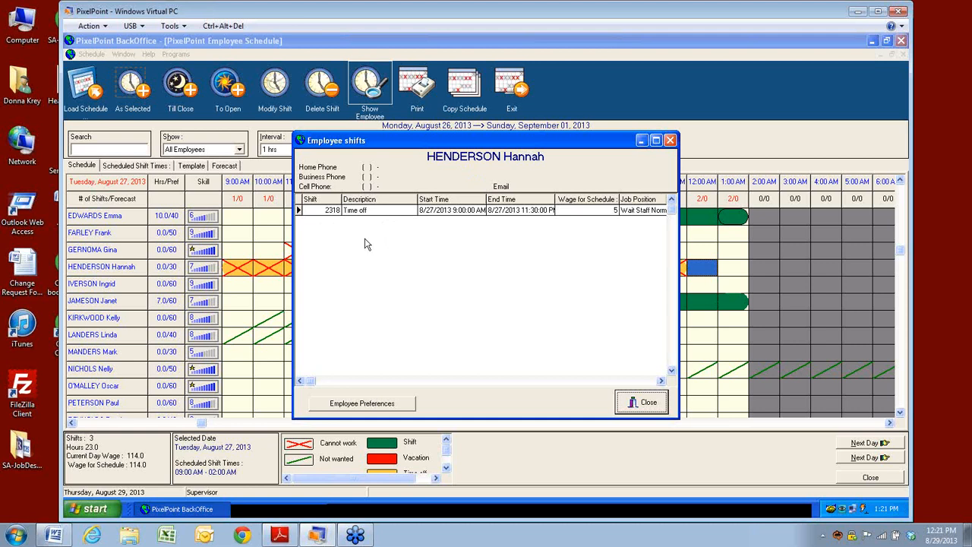
click(338, 406)
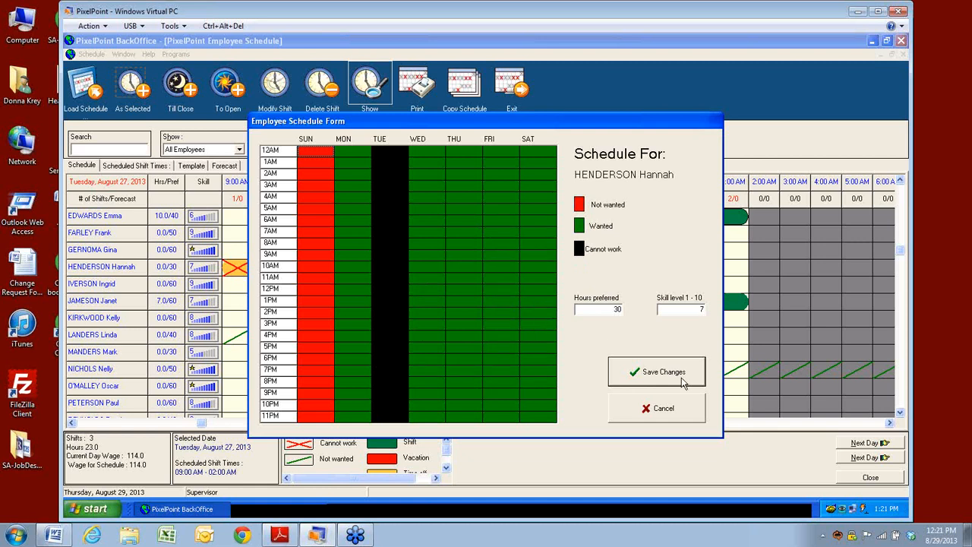
click(674, 417)
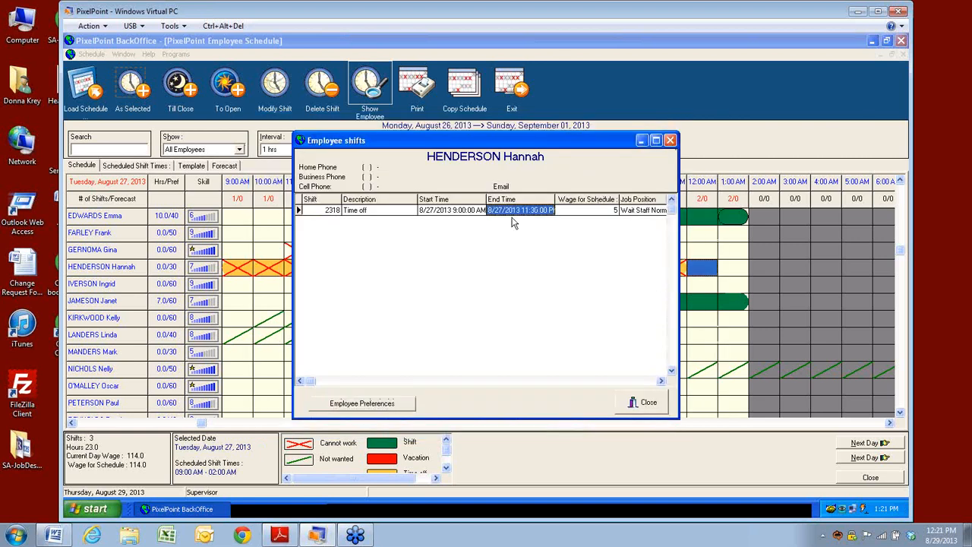
click(670, 139)
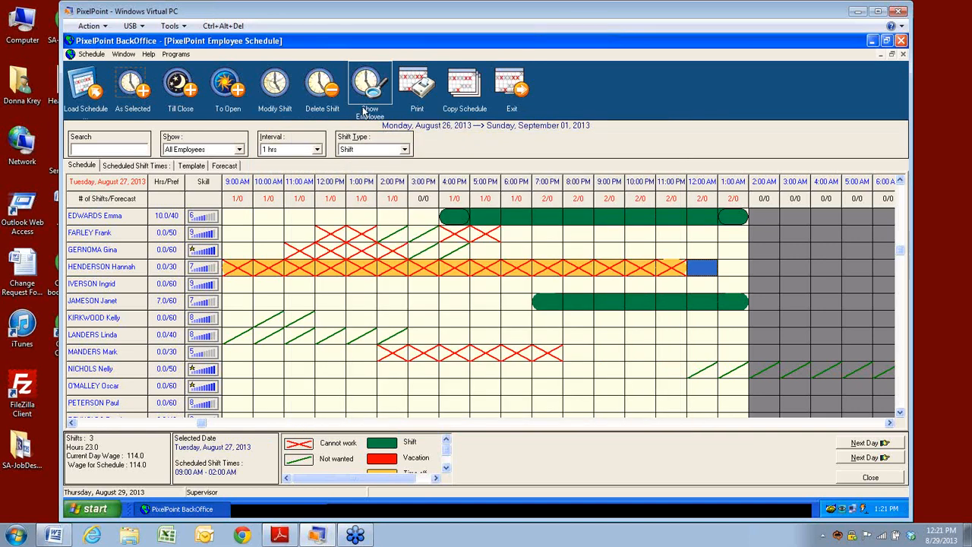
click(414, 87)
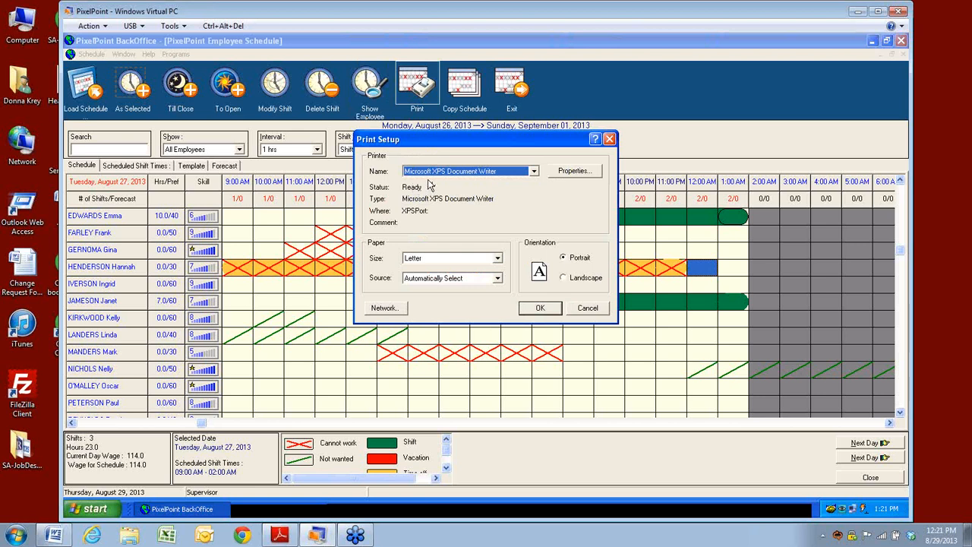
click(534, 172)
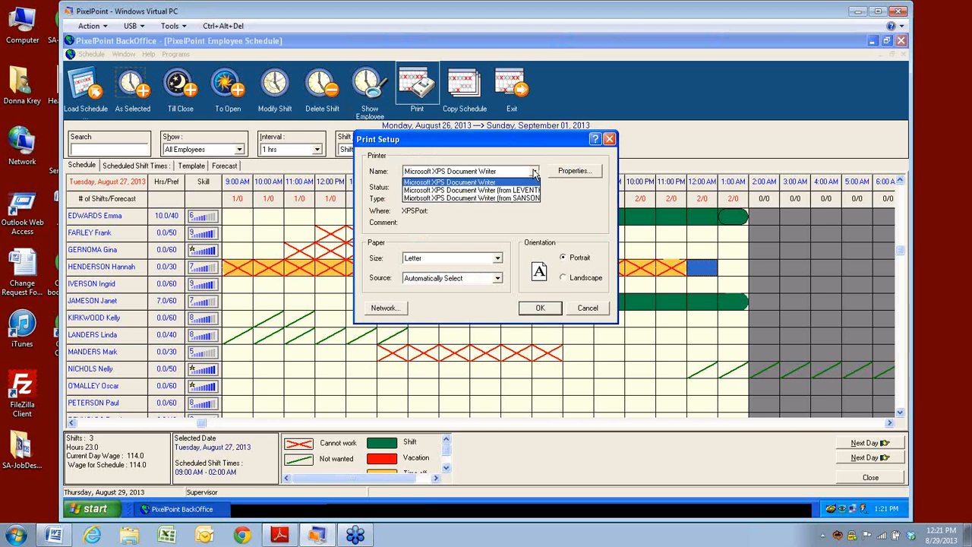
click(535, 174)
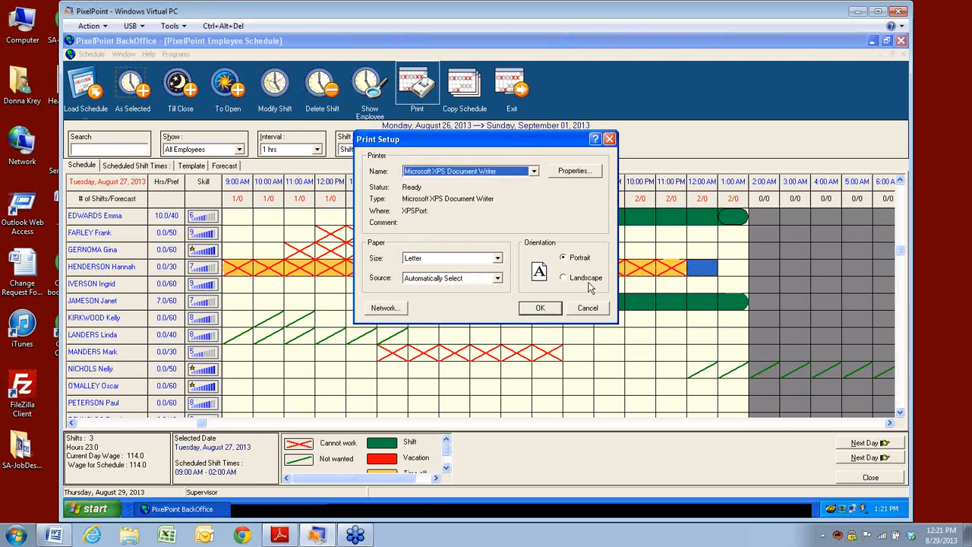
click(577, 310)
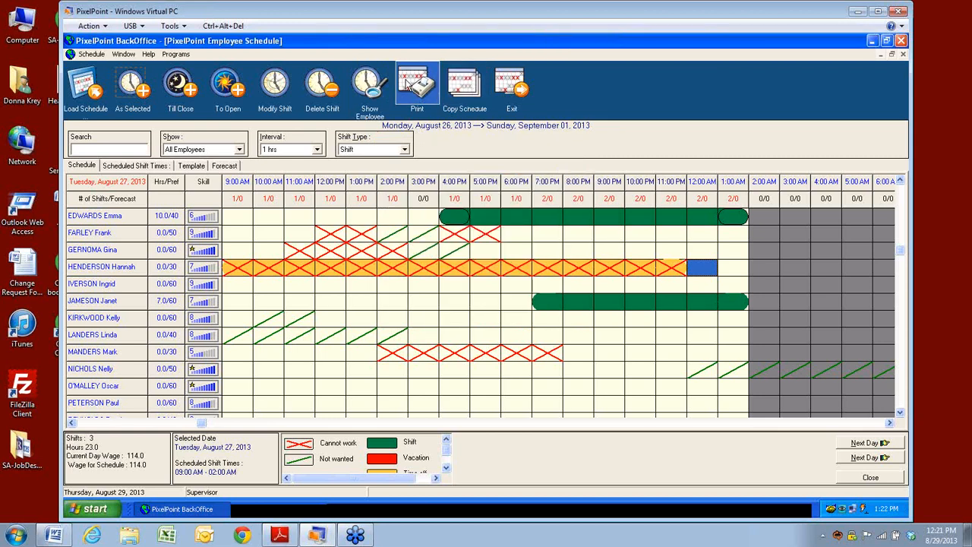
Step: Answer No to copying shifts from the previous period, then open the Schedule menu
click(462, 100)
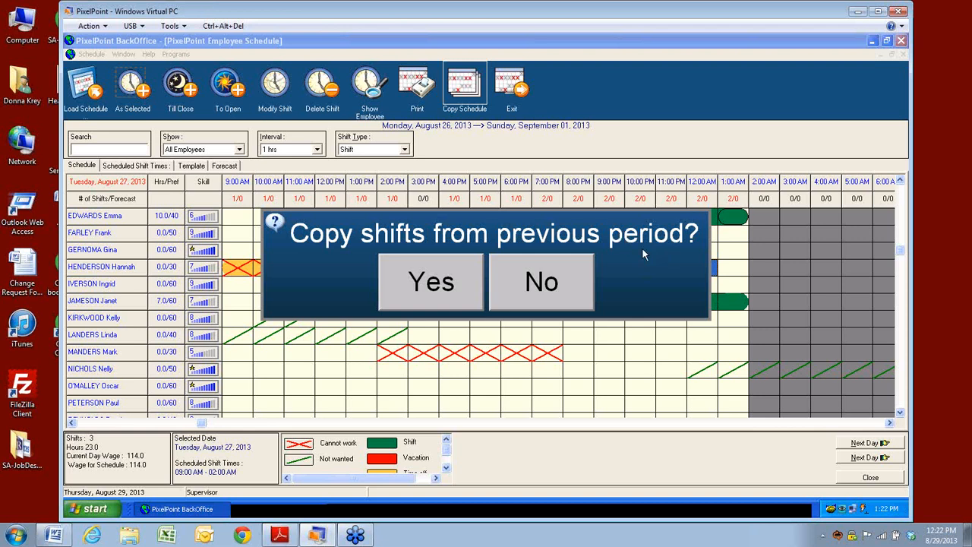
click(562, 284)
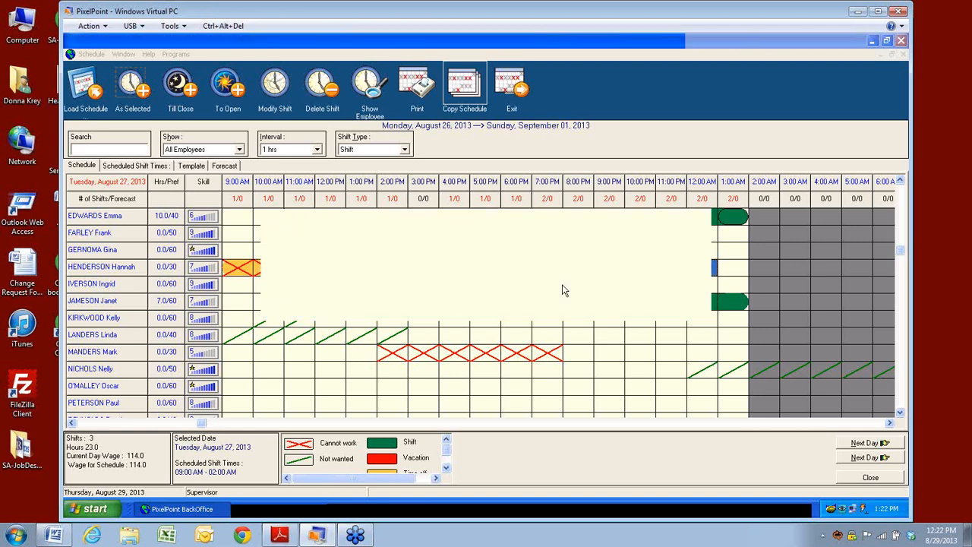
click(507, 89)
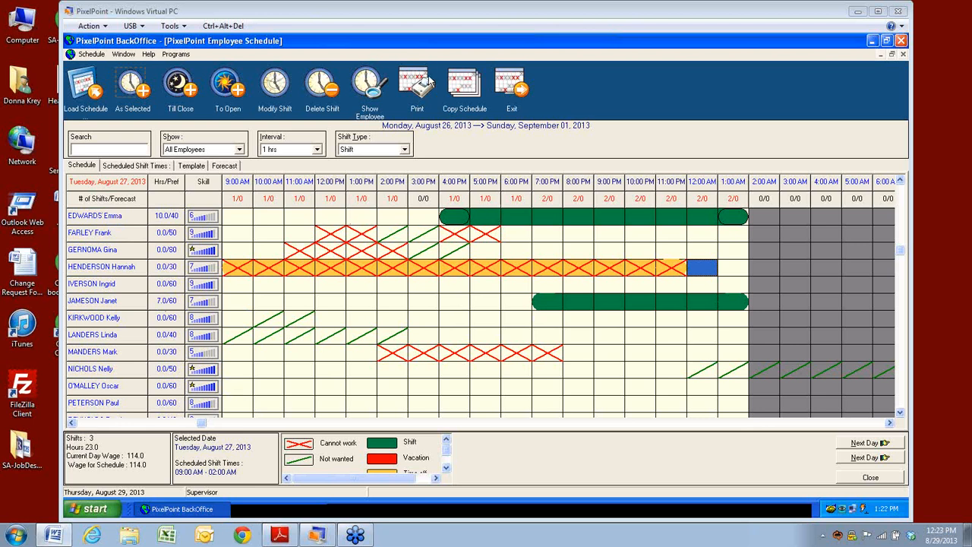
click(91, 55)
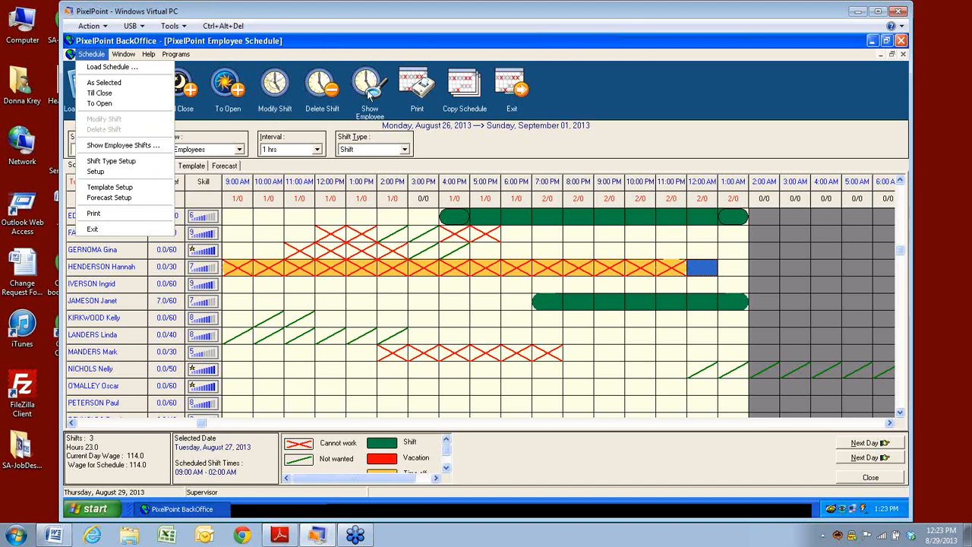
Step: Review the selected employee's shift details and the Shift Type Setup, closing each
click(130, 145)
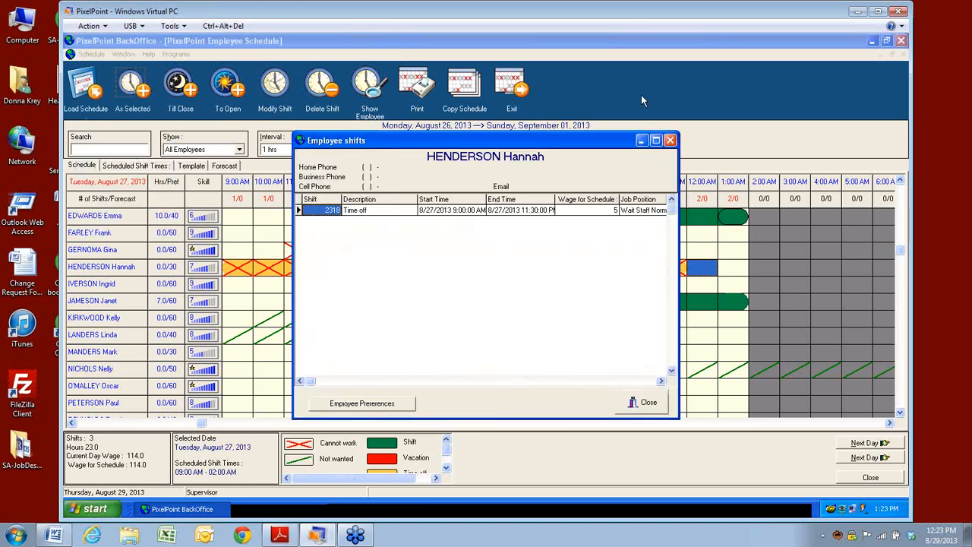
click(670, 141)
click(97, 55)
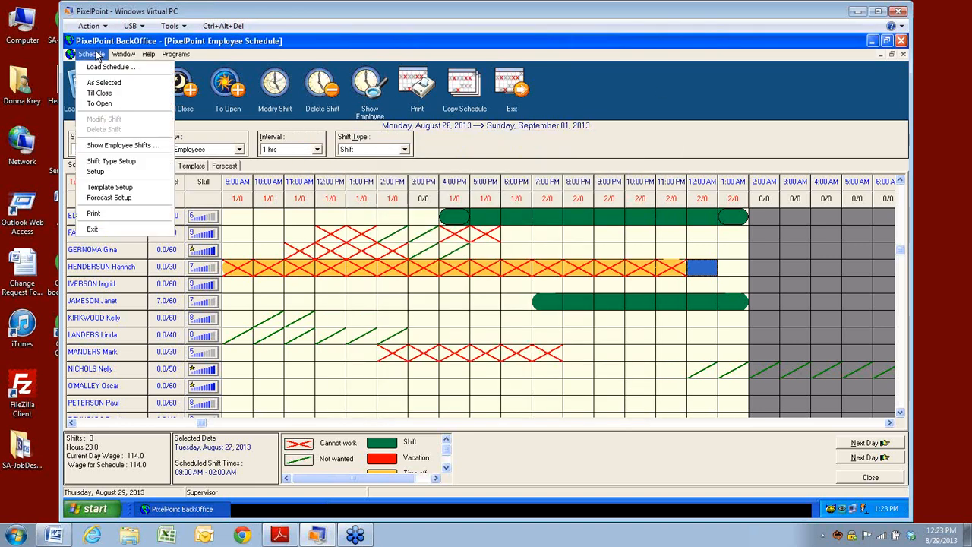
click(96, 162)
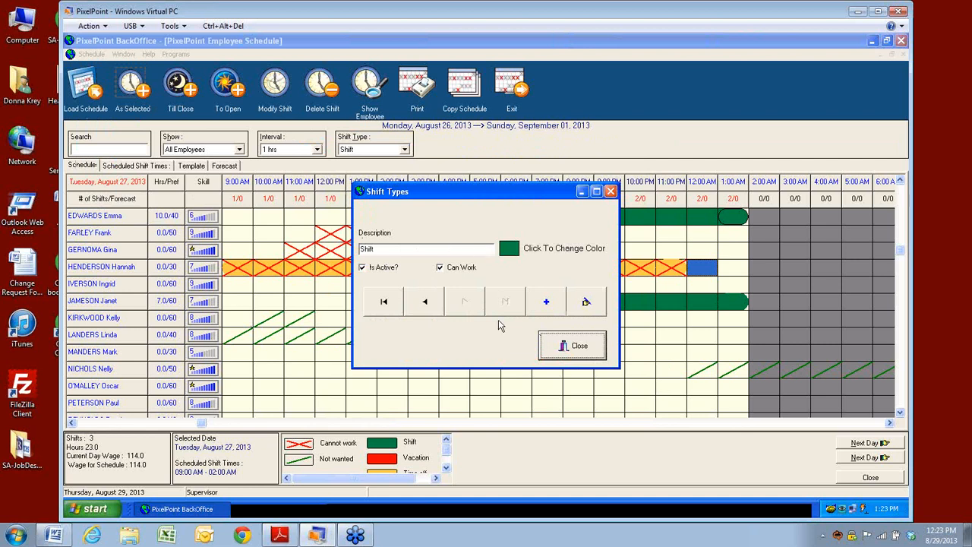
click(575, 351)
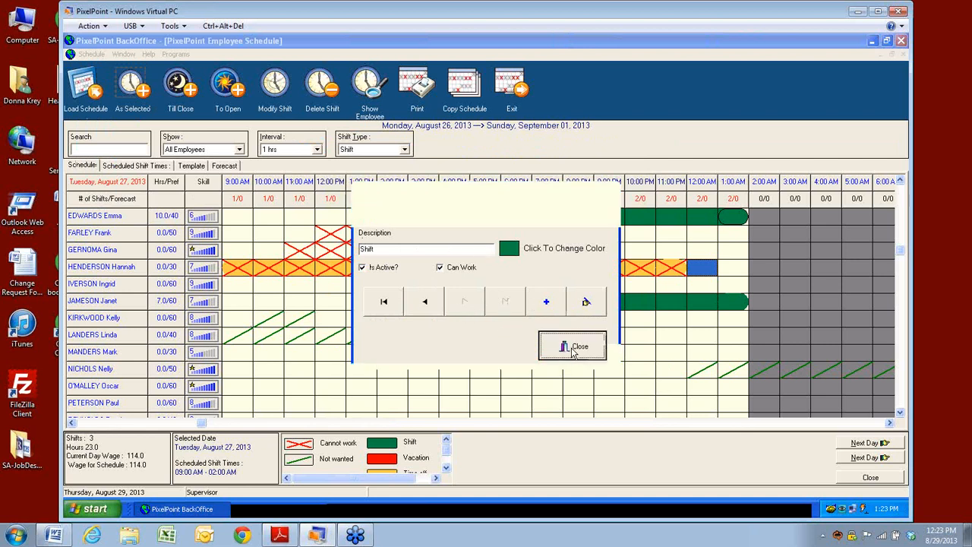
Step: Confirm Schedule Setup so the Aug 26 – Sep 01, 2013 week reloads
click(92, 55)
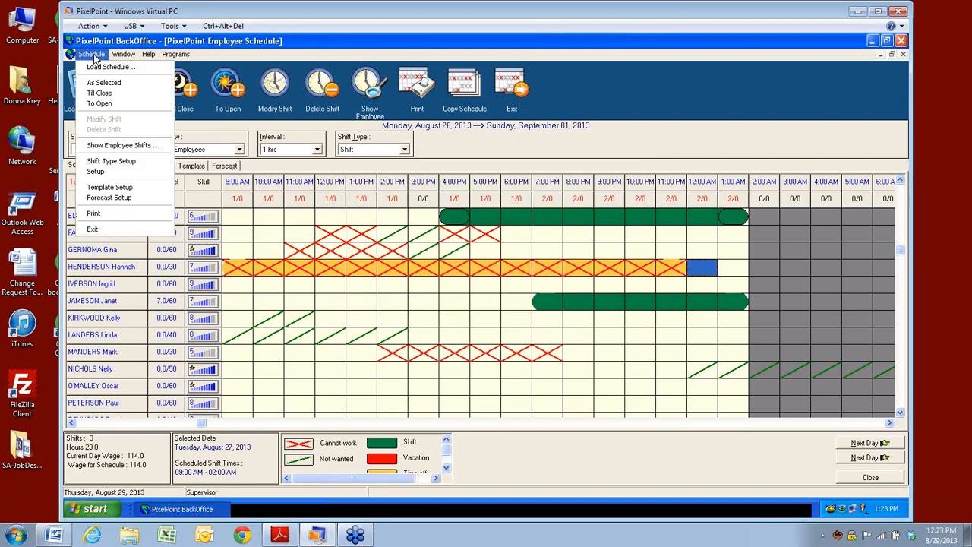
click(95, 174)
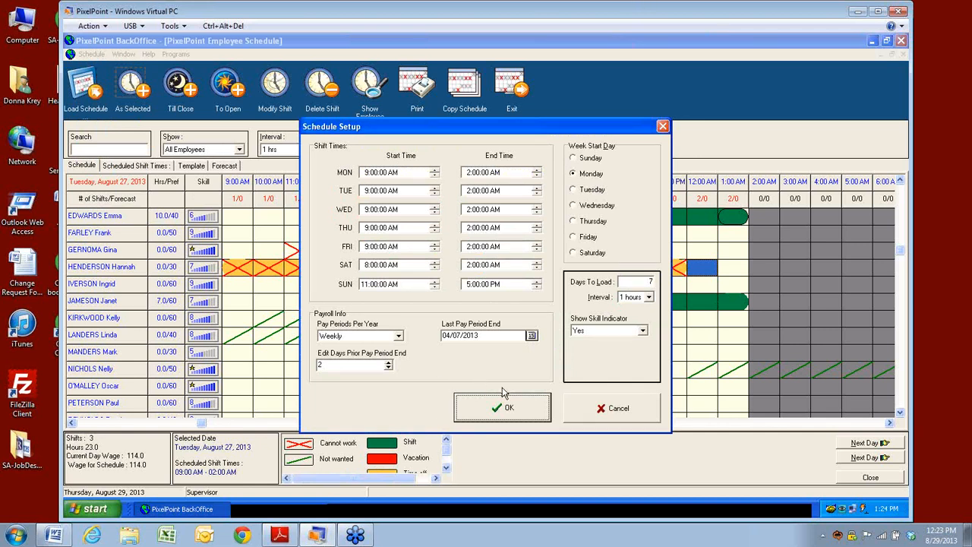
click(512, 419)
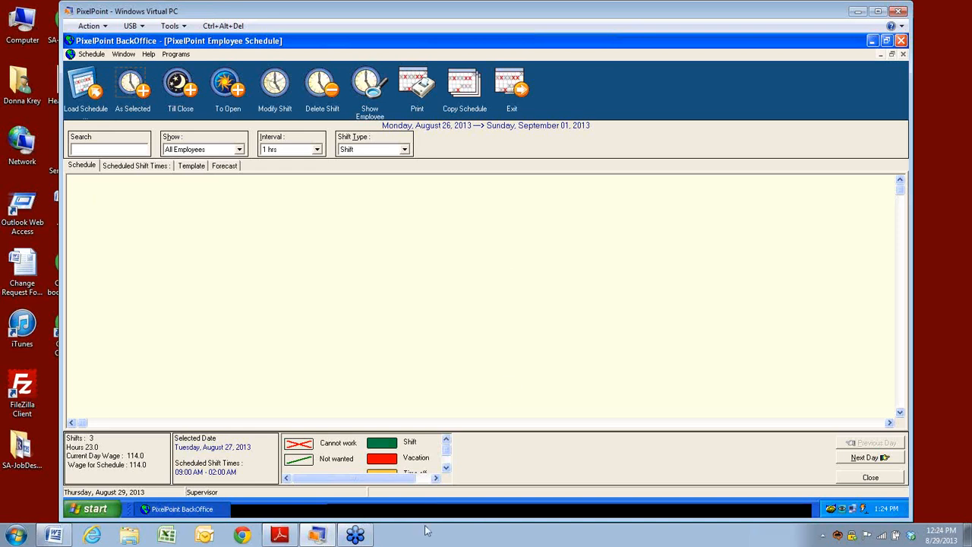
Step: Close the frozen BackOffice window from its taskbar button, triggering the not-responding notice
right_click(208, 511)
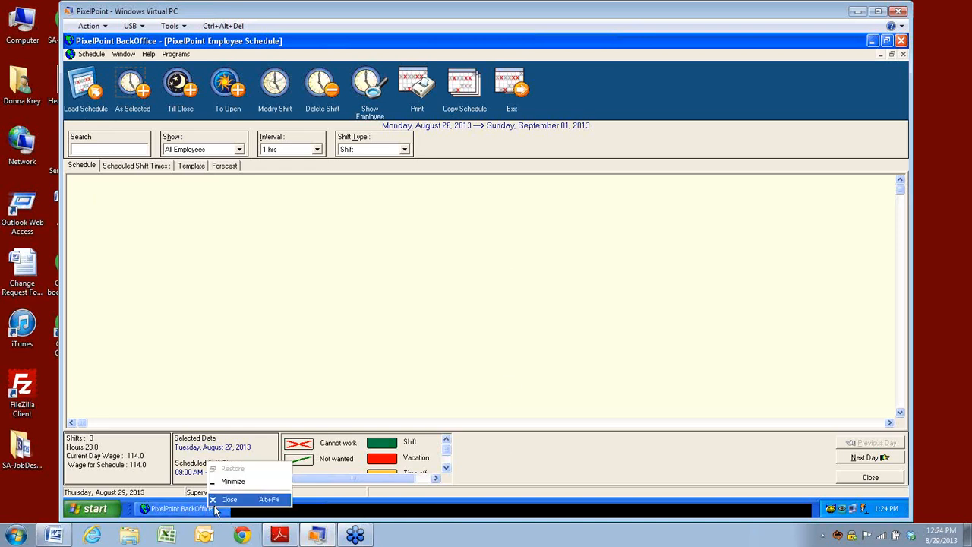
click(199, 513)
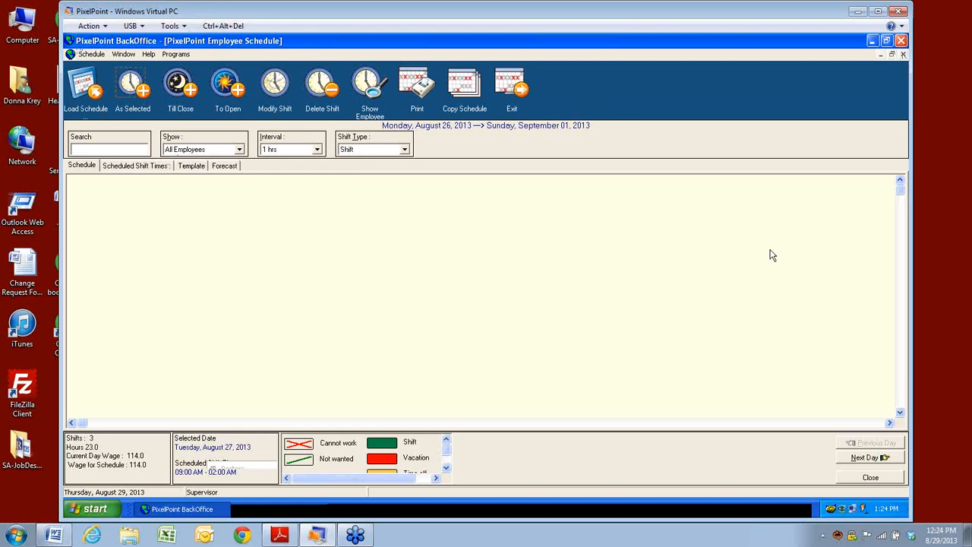
right_click(155, 508)
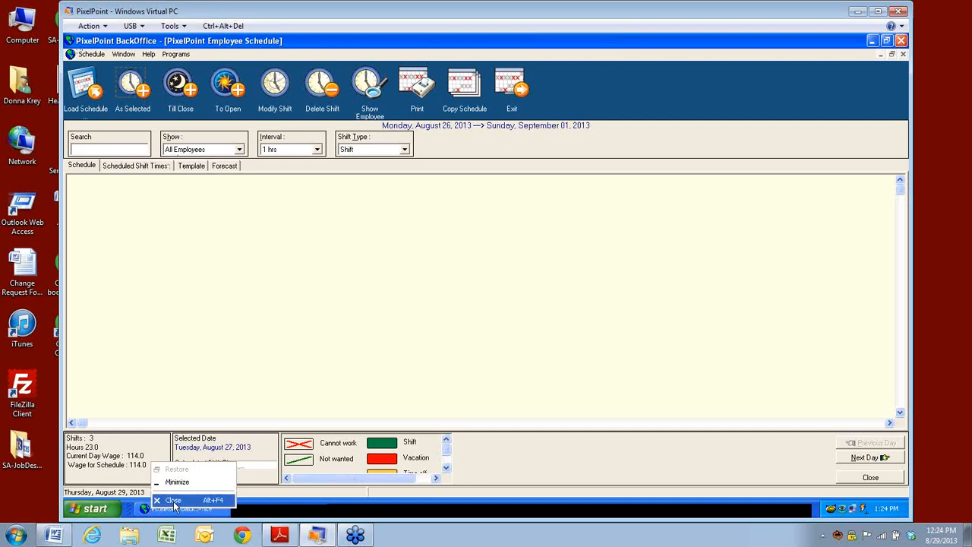
click(174, 501)
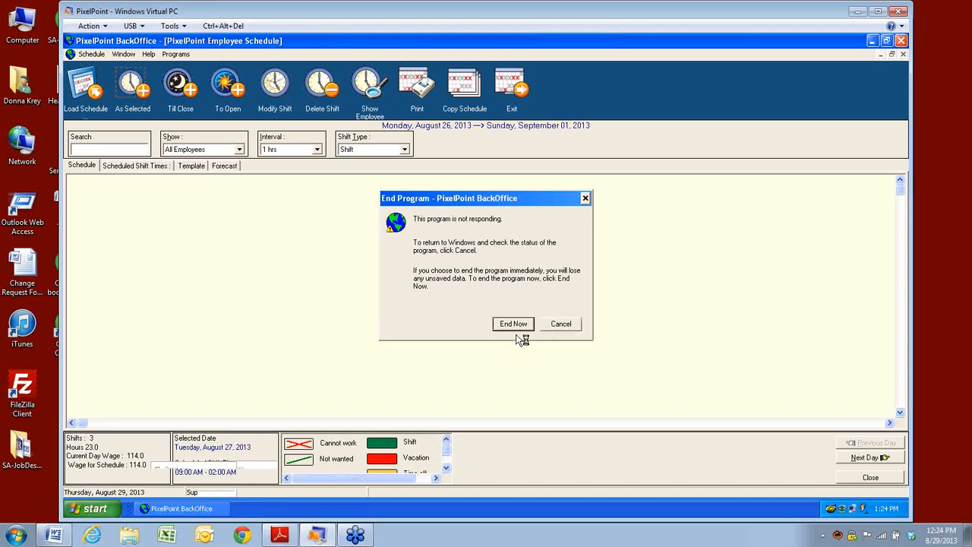
right_click(519, 509)
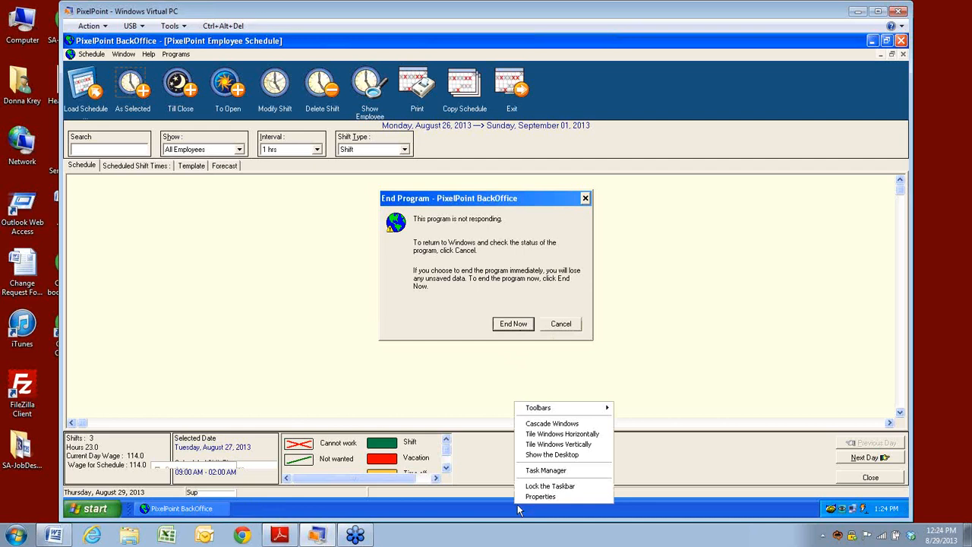
Step: End the unresponsive PixelPoint BackOffice process from Task Manager's Processes list
click(548, 471)
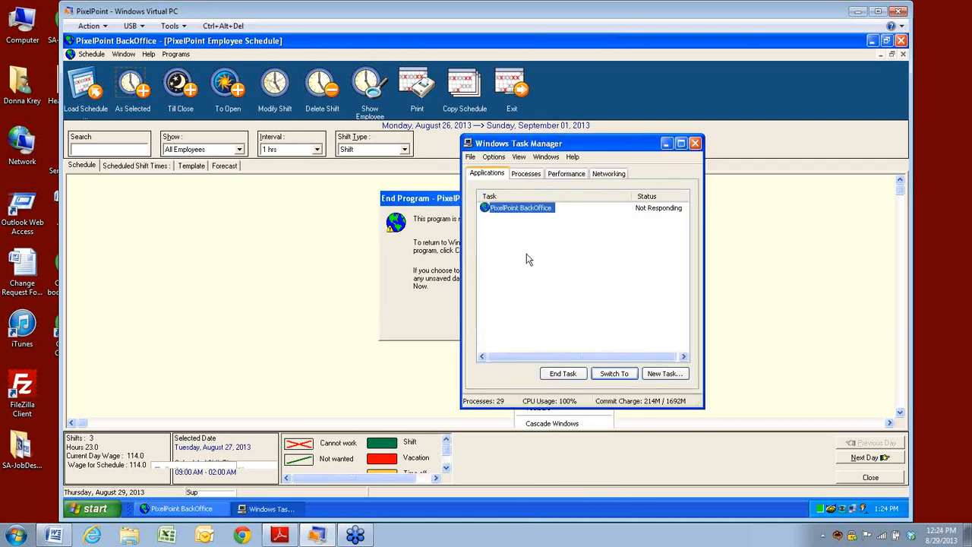
click(526, 173)
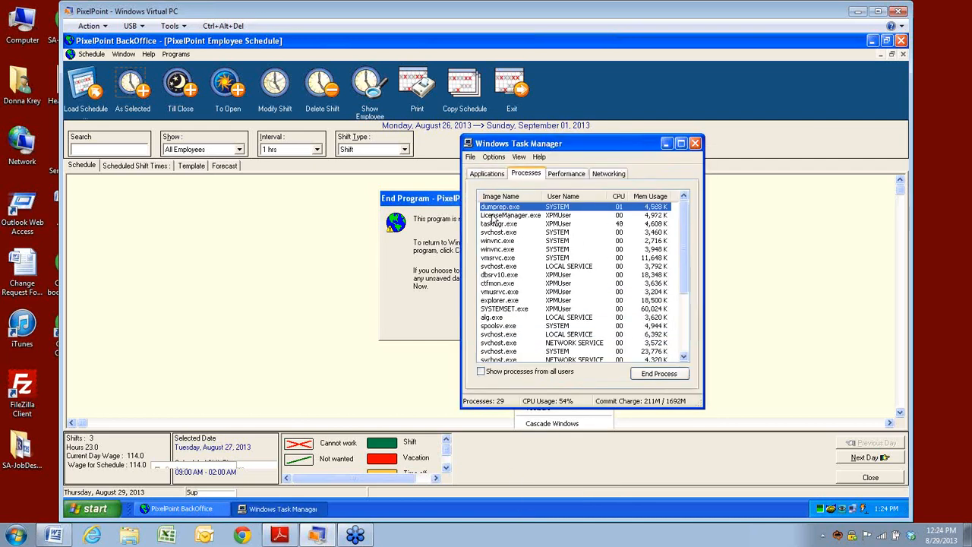
click(492, 310)
click(658, 374)
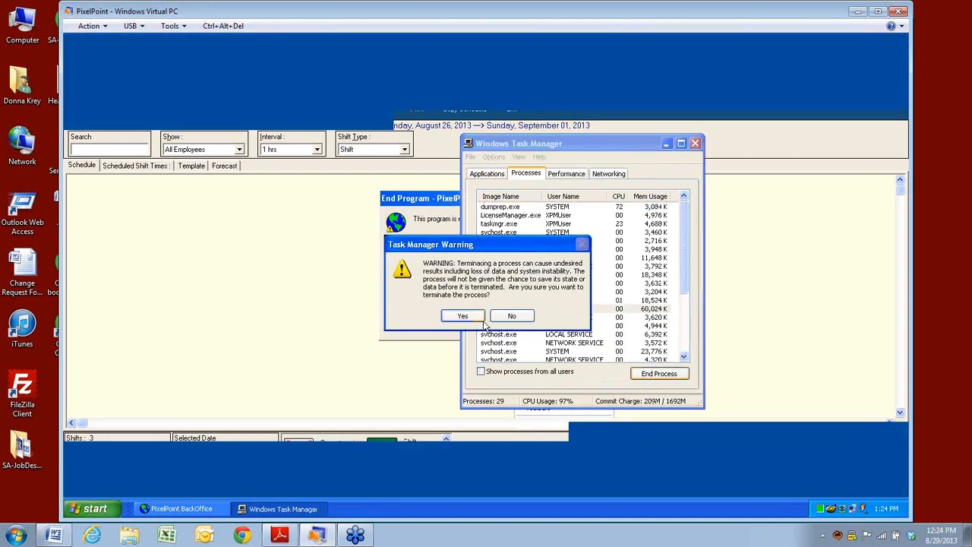
click(462, 316)
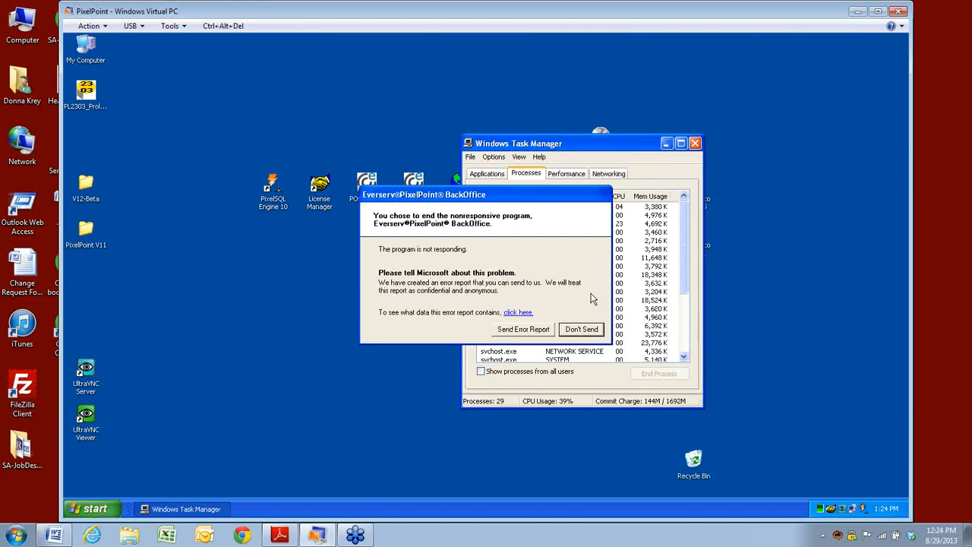
Step: Skip the error report, close Task Manager and relaunch PixelPoint BackOffice
click(581, 329)
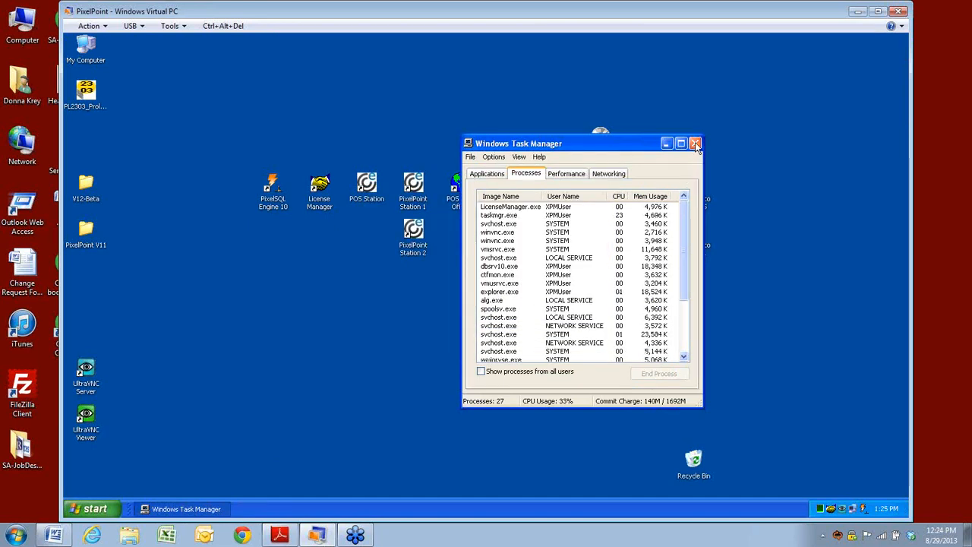
click(696, 144)
double_click(460, 188)
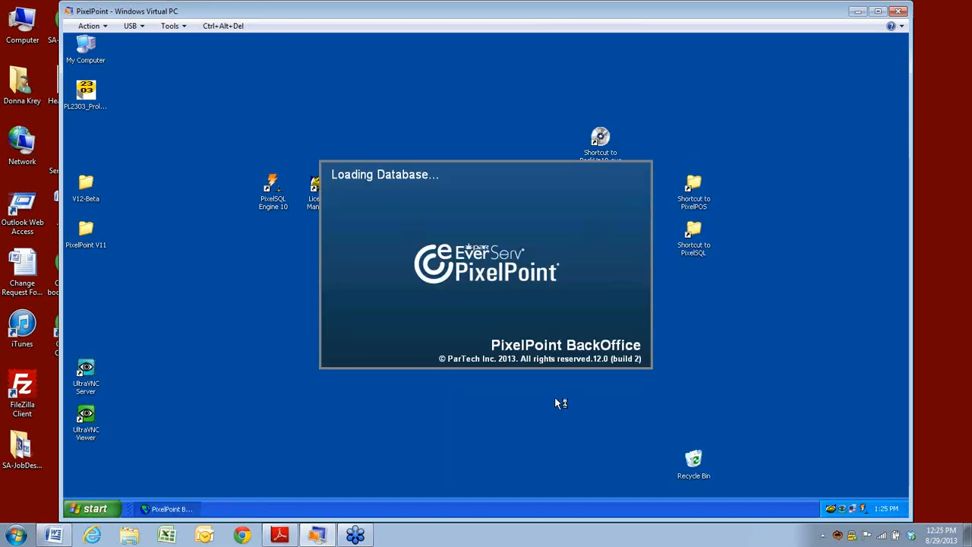
Step: Log back in and open the employee schedule for the week of August 26, 2013
click(444, 269)
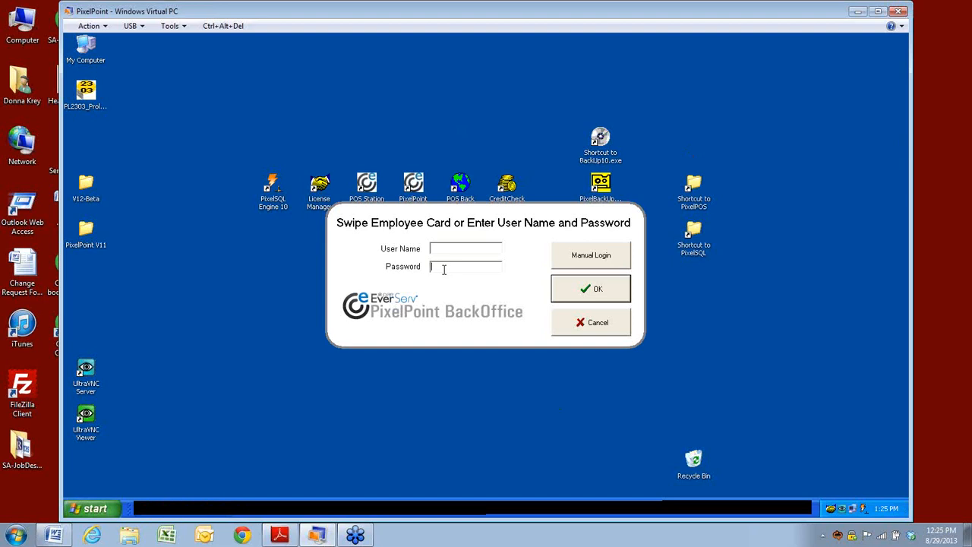
key(Return)
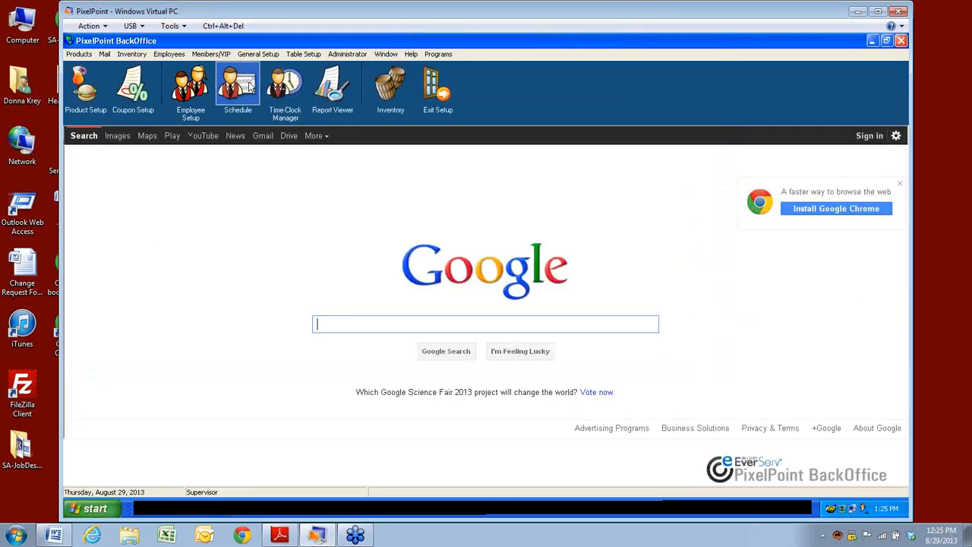
click(251, 86)
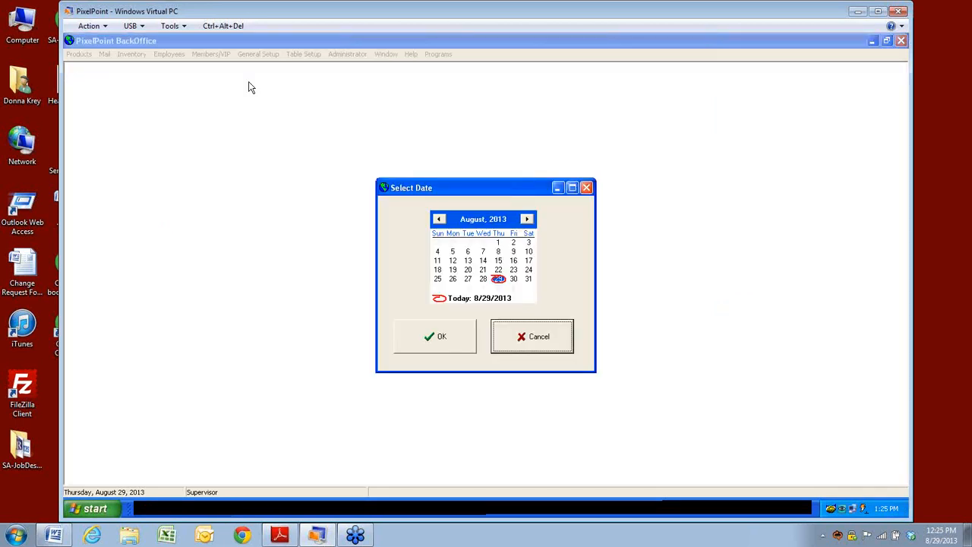
click(453, 280)
click(442, 336)
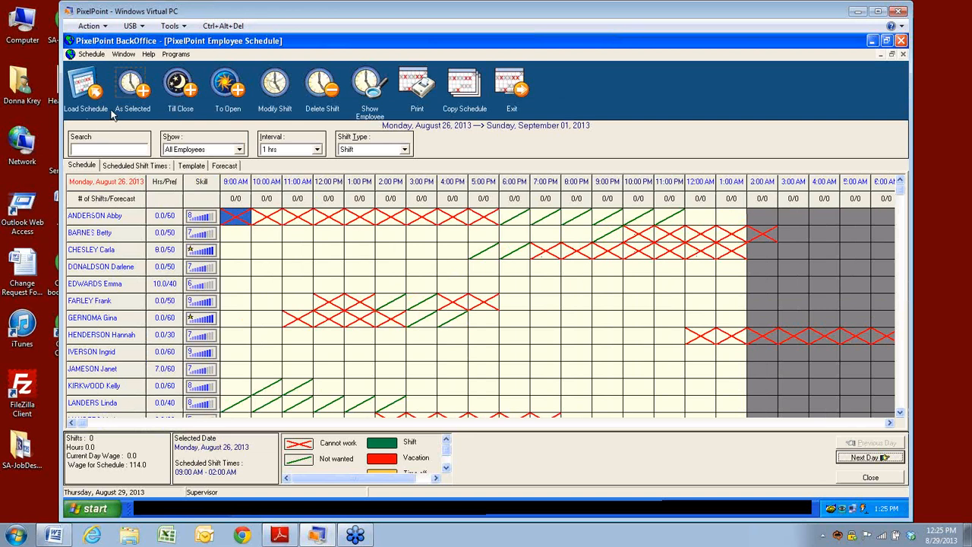
Step: Load the schedule for Tuesday, August 27
click(92, 91)
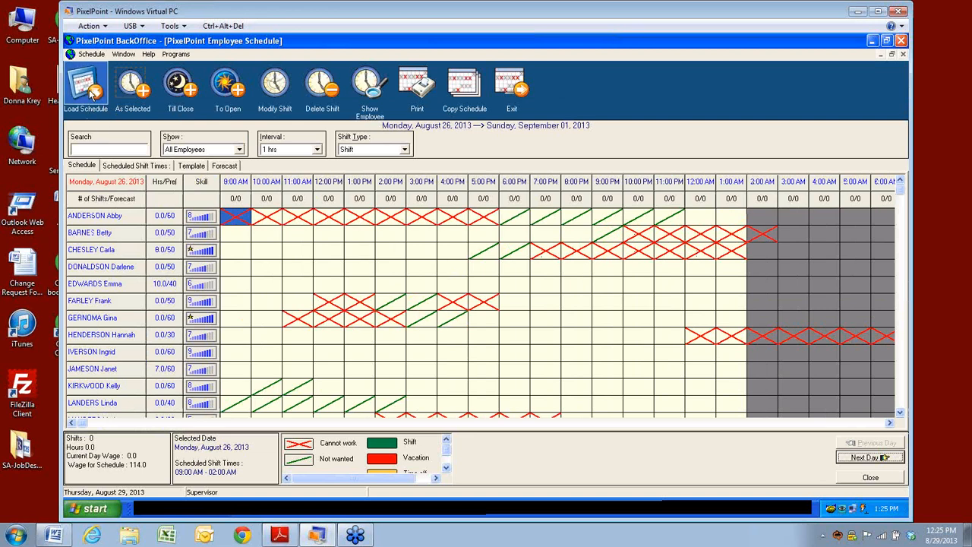
click(468, 278)
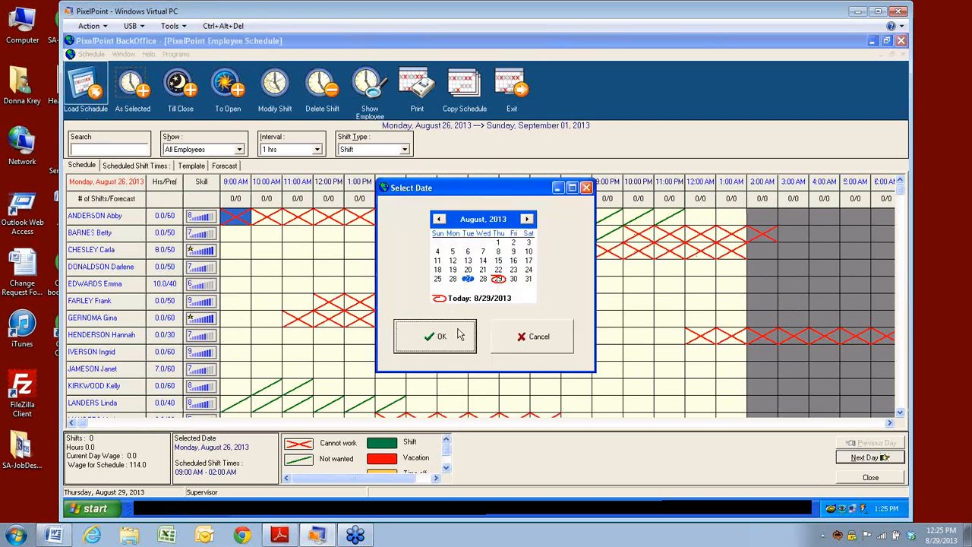
click(450, 336)
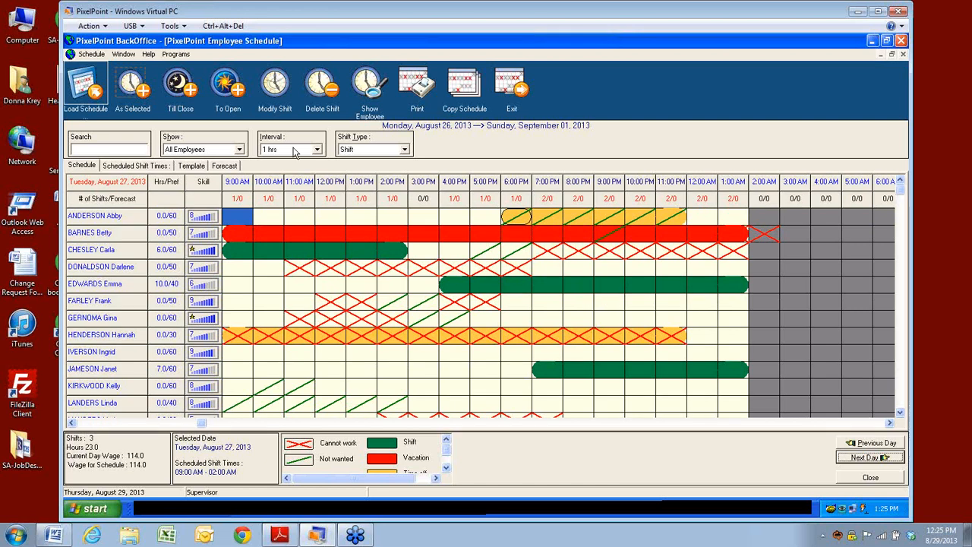
Step: Show Scheduled Shift Times, with Tuesday's 9AM–3PM, 4PM–2AM and 7PM–2AM shifts
click(88, 57)
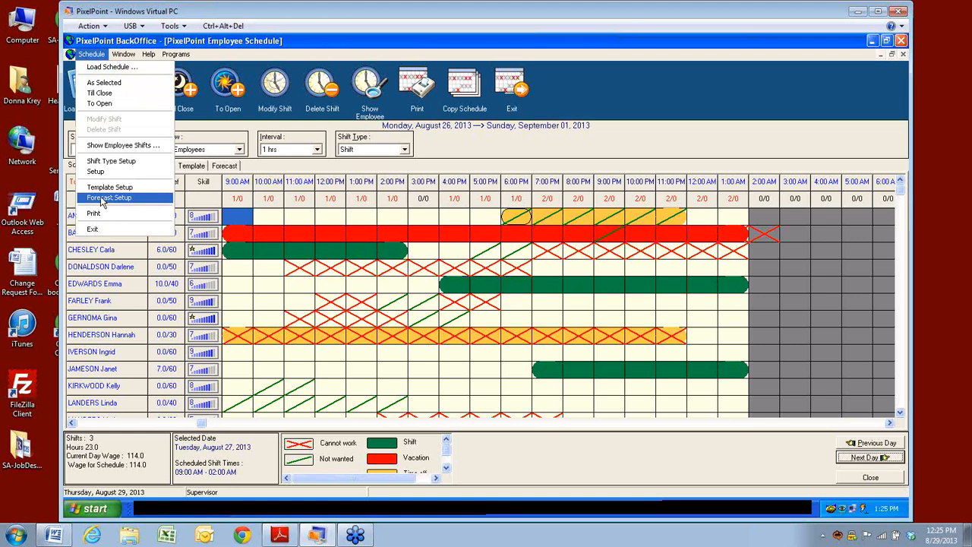
click(120, 55)
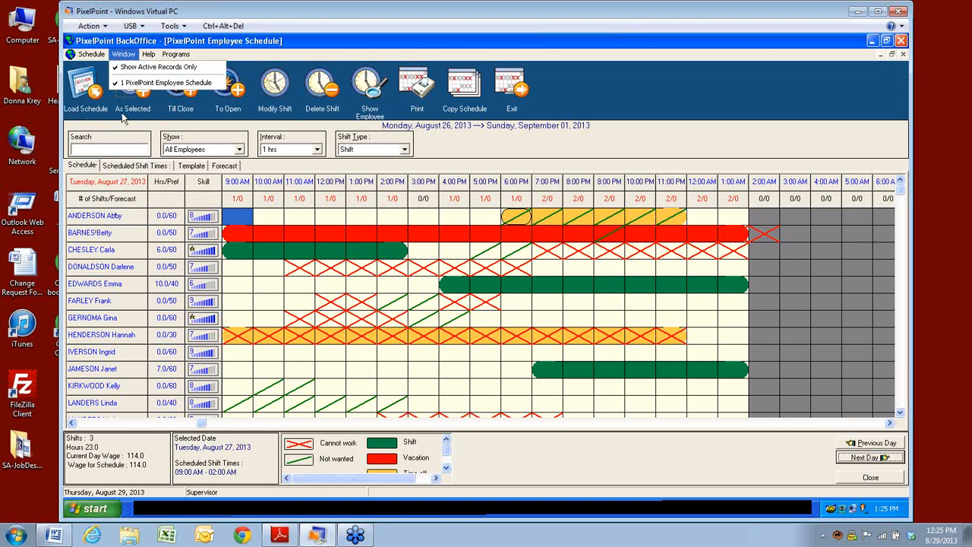
click(118, 166)
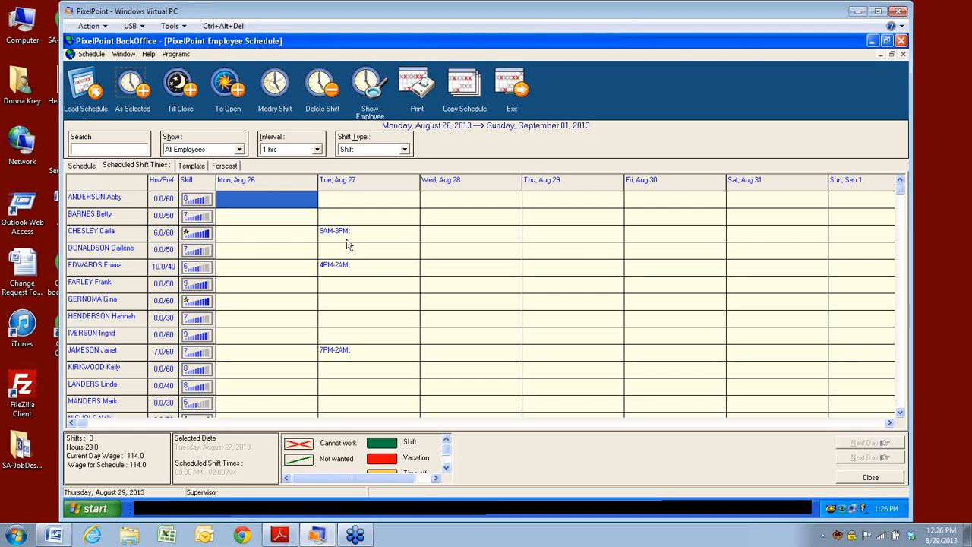
Step: Open the Tuesday template and browse each position's candidates, ending on Clock IN-OUT Only
click(193, 166)
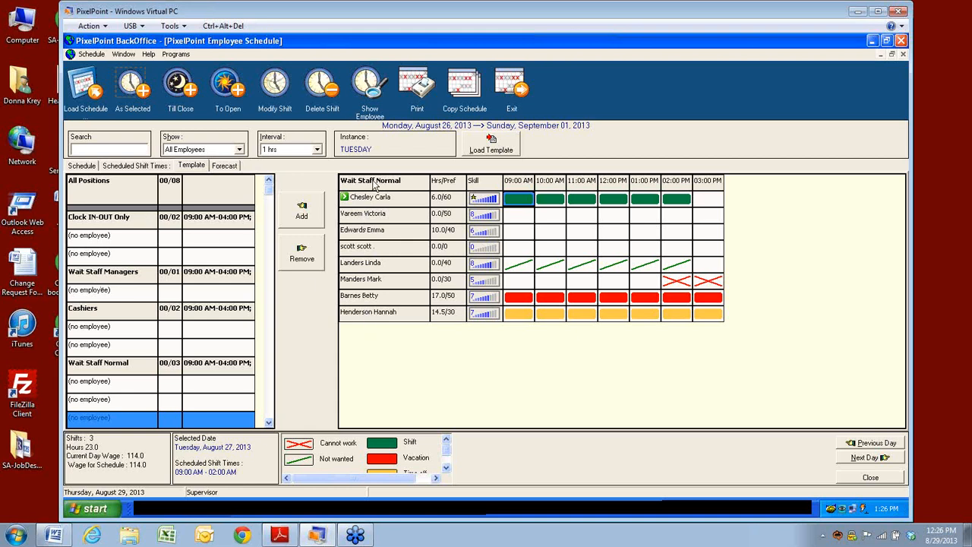
click(79, 371)
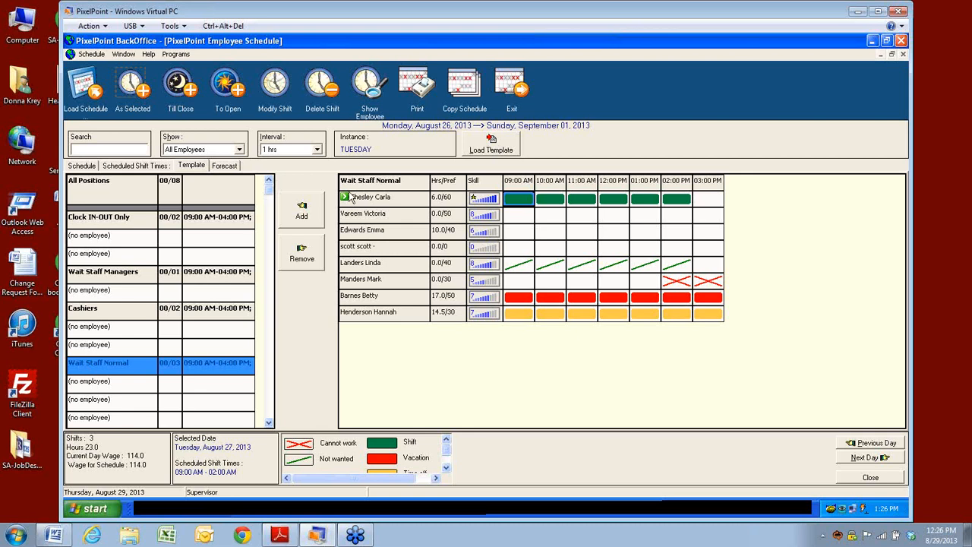
click(81, 312)
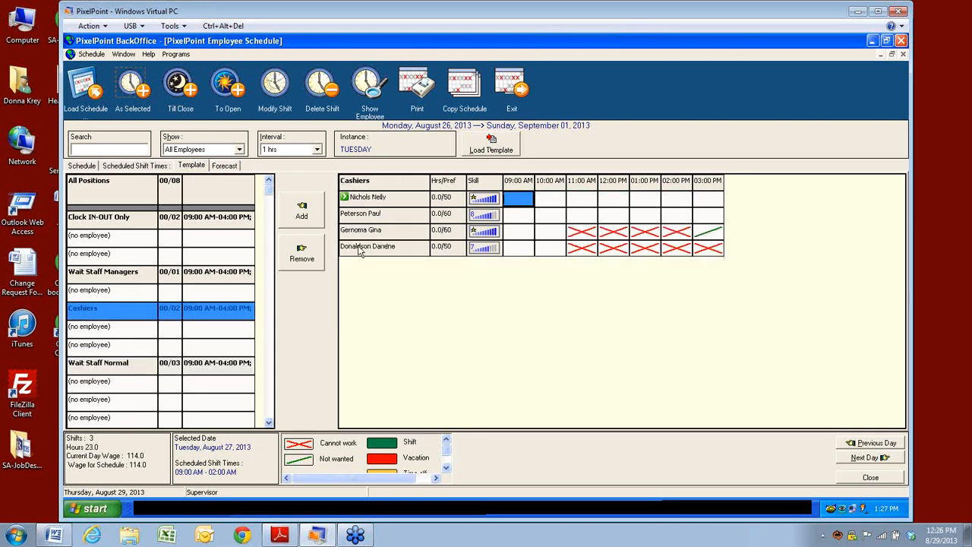
click(126, 281)
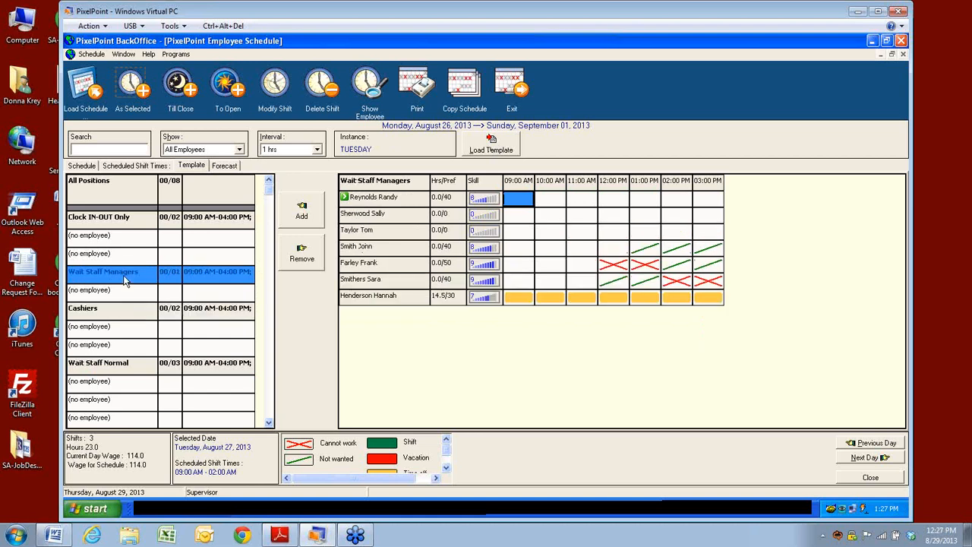
click(98, 218)
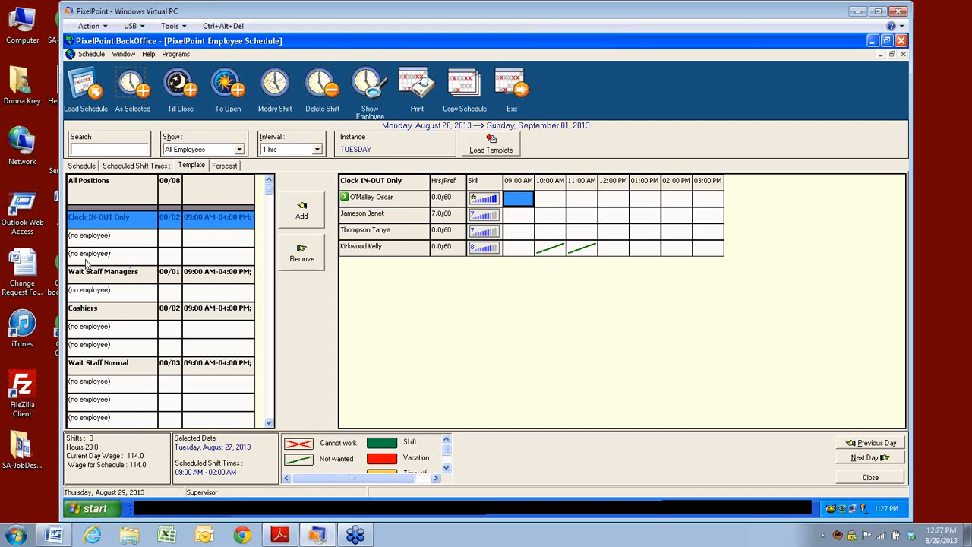
Step: Assign employees to both Clock IN-OUT Only slots so it reads 02/02
click(347, 215)
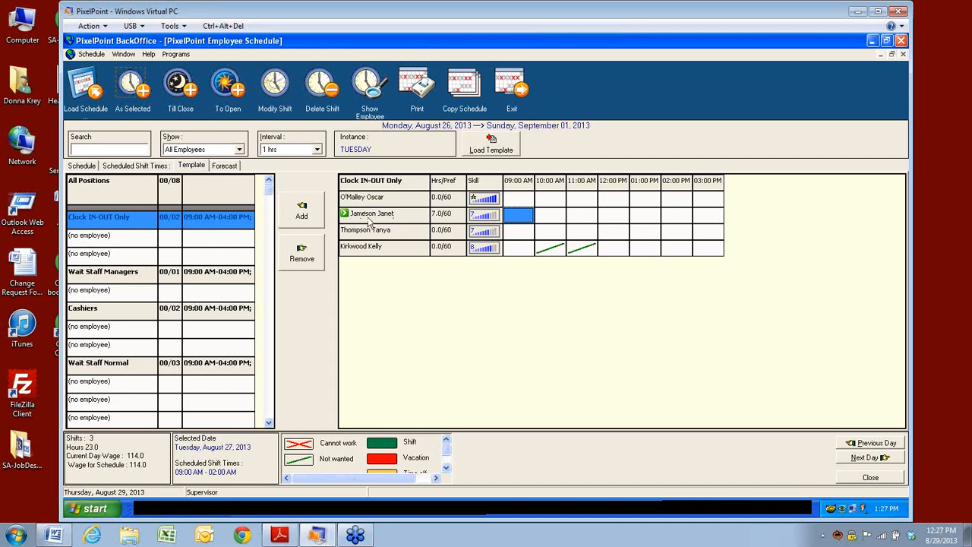
click(302, 212)
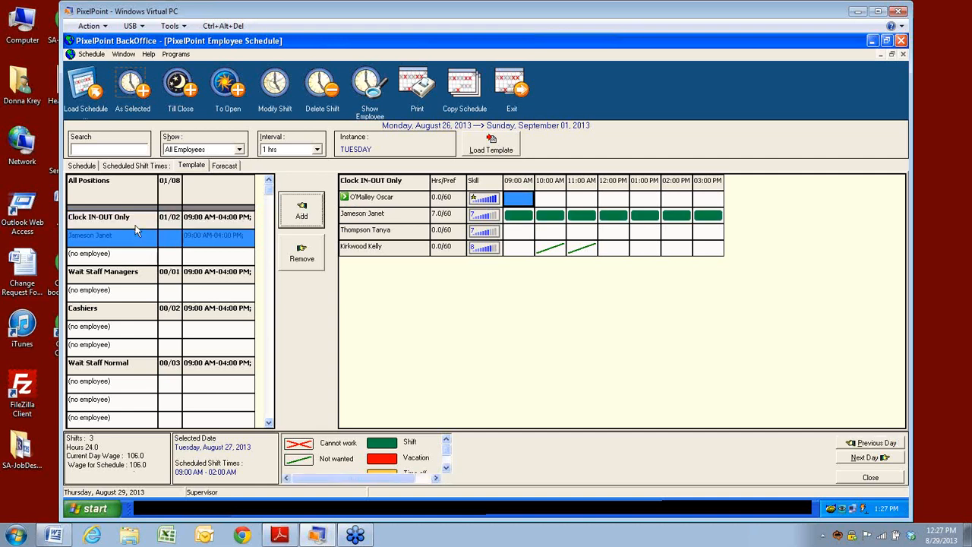
click(81, 259)
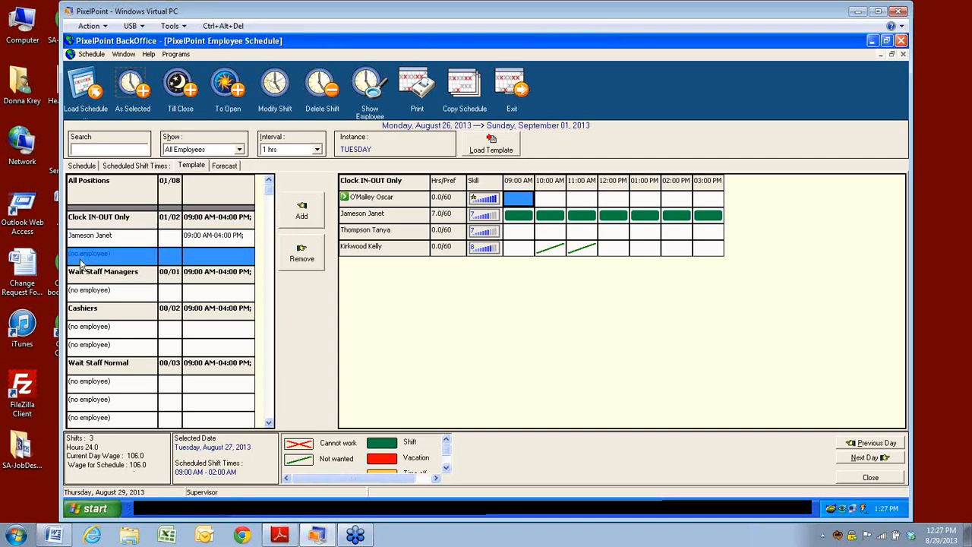
click(362, 250)
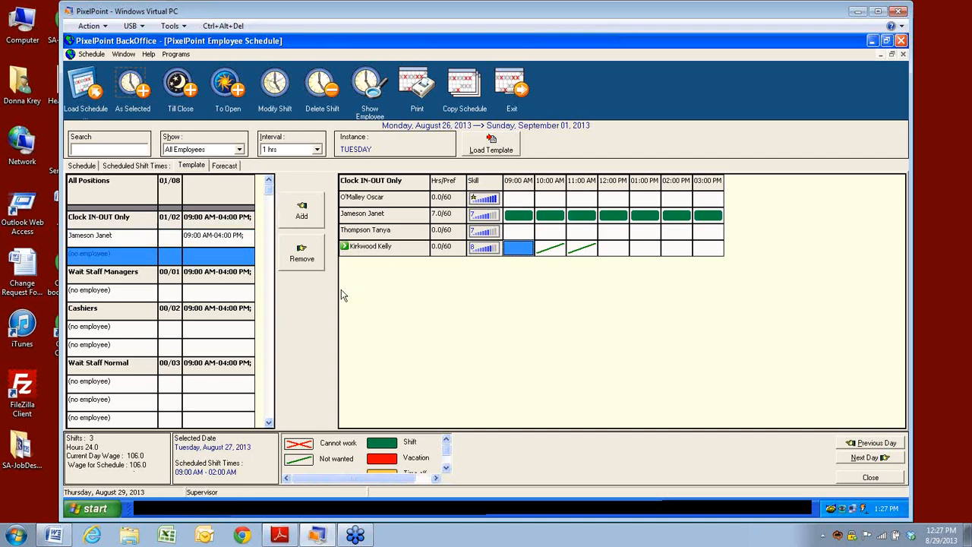
click(301, 213)
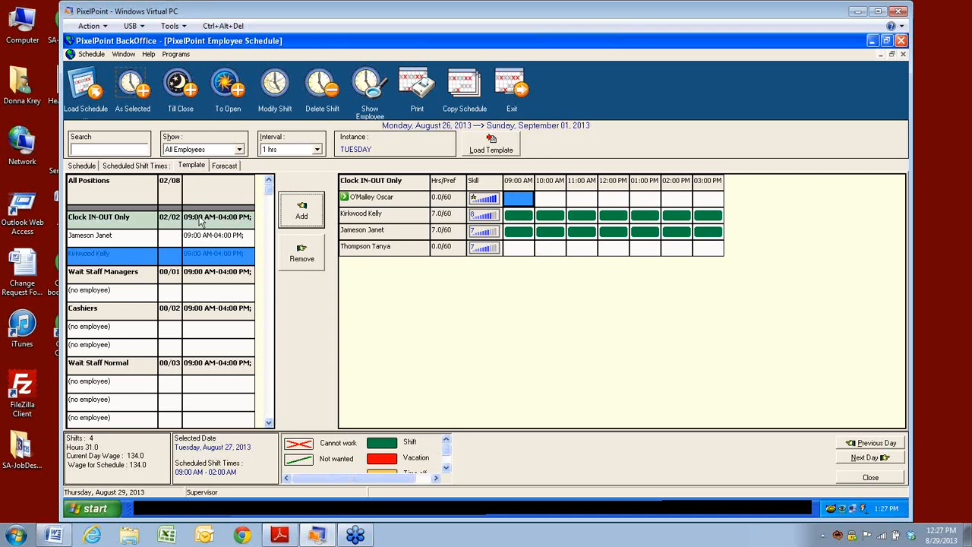
click(78, 278)
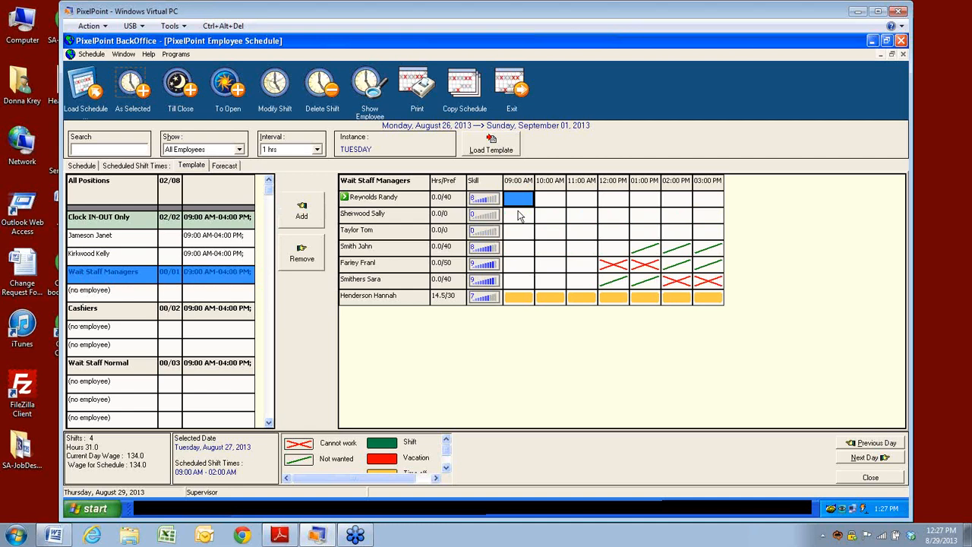
Step: Assign employees to the Wait Staff Managers slot and both Cashiers slots, reaching 05/08
click(351, 264)
click(302, 218)
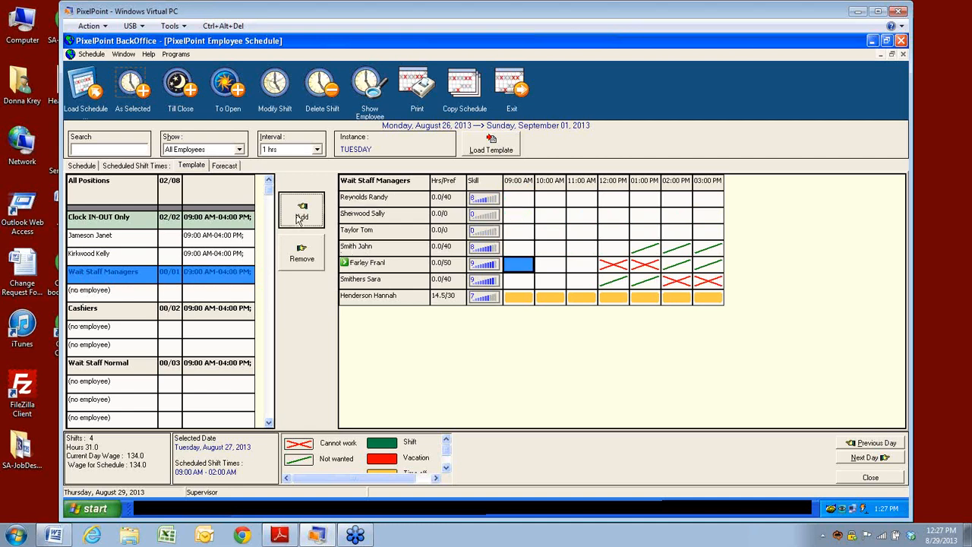
click(85, 296)
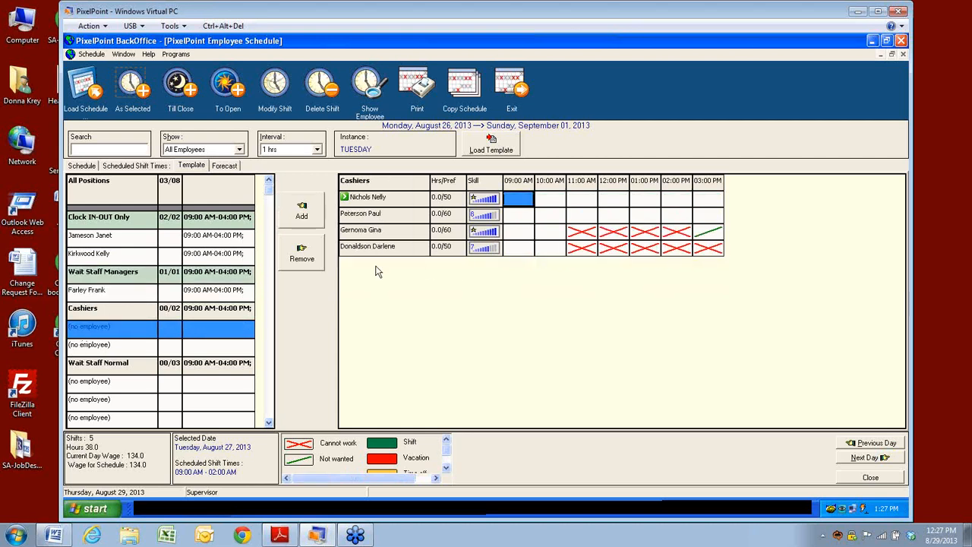
click(367, 249)
click(302, 214)
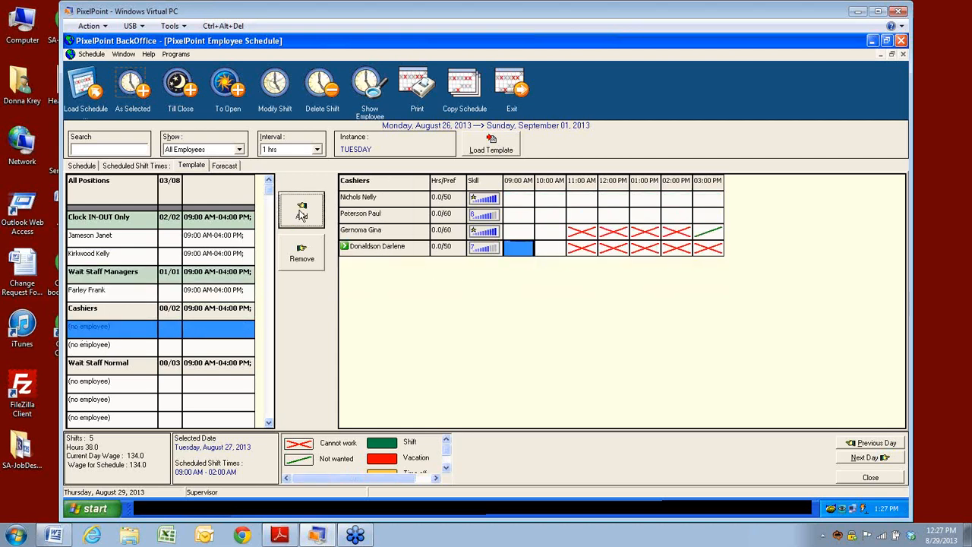
click(122, 353)
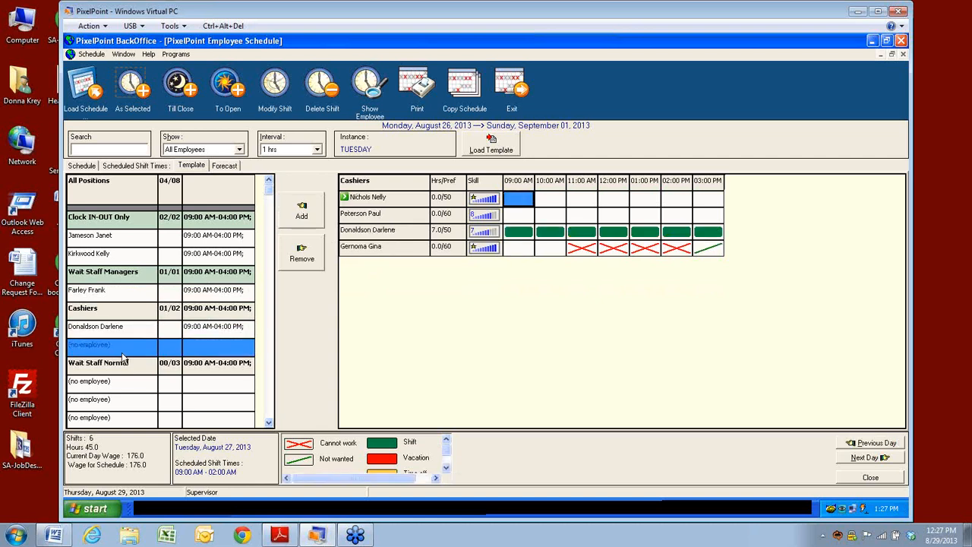
click(356, 216)
click(296, 213)
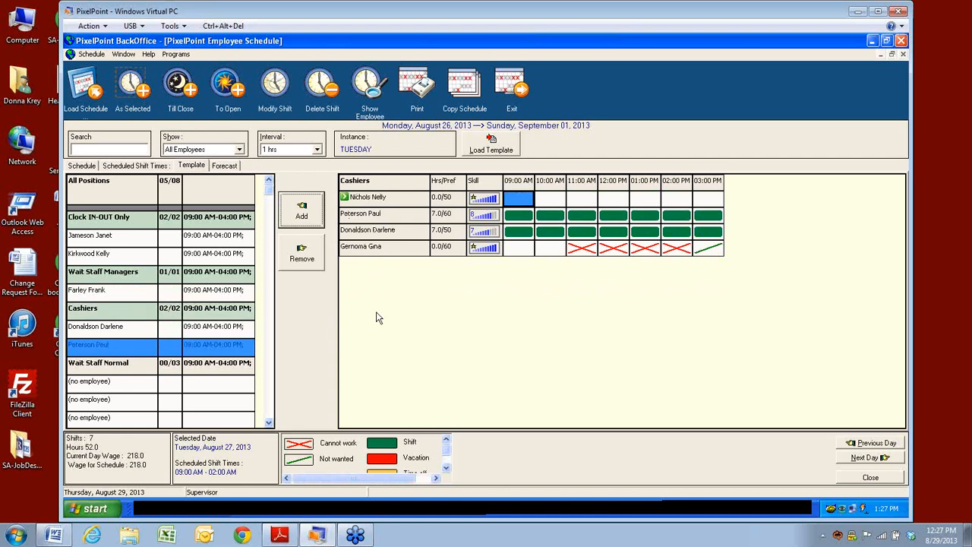
click(268, 422)
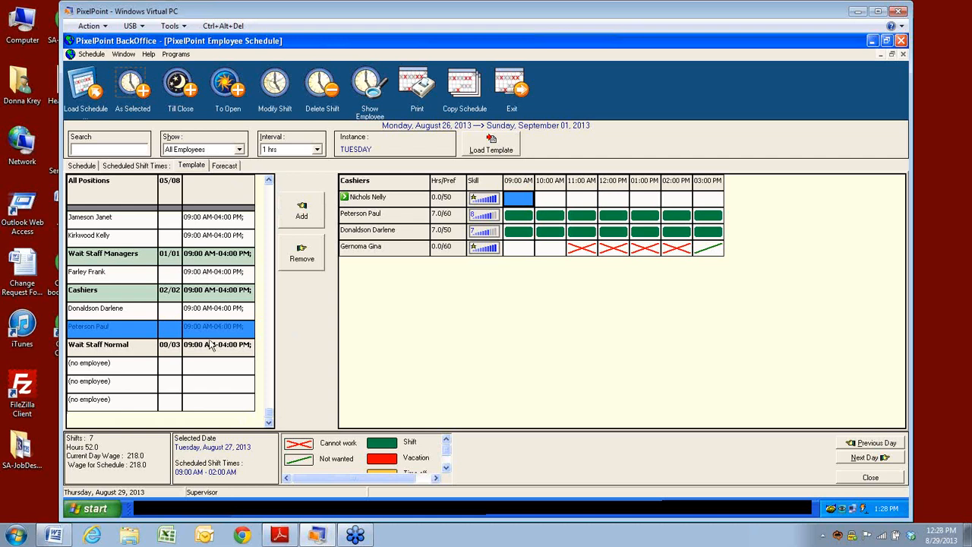
Step: Assign an employee to each of the three empty Wait Staff Normal slots
click(105, 364)
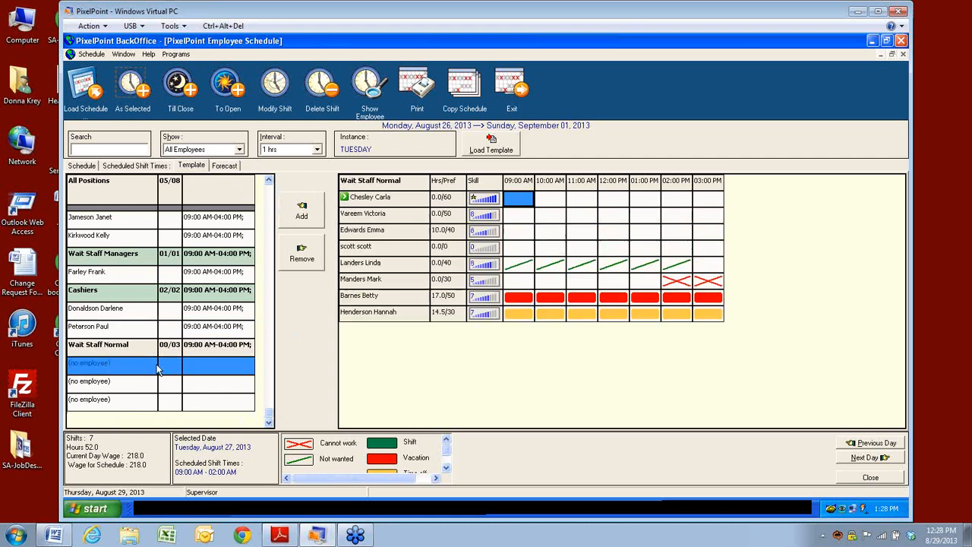
click(361, 246)
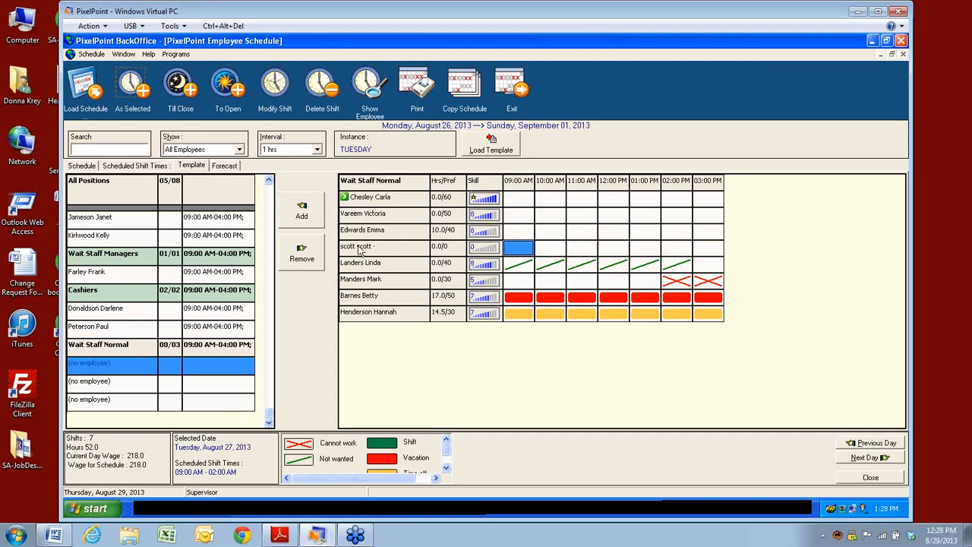
click(302, 216)
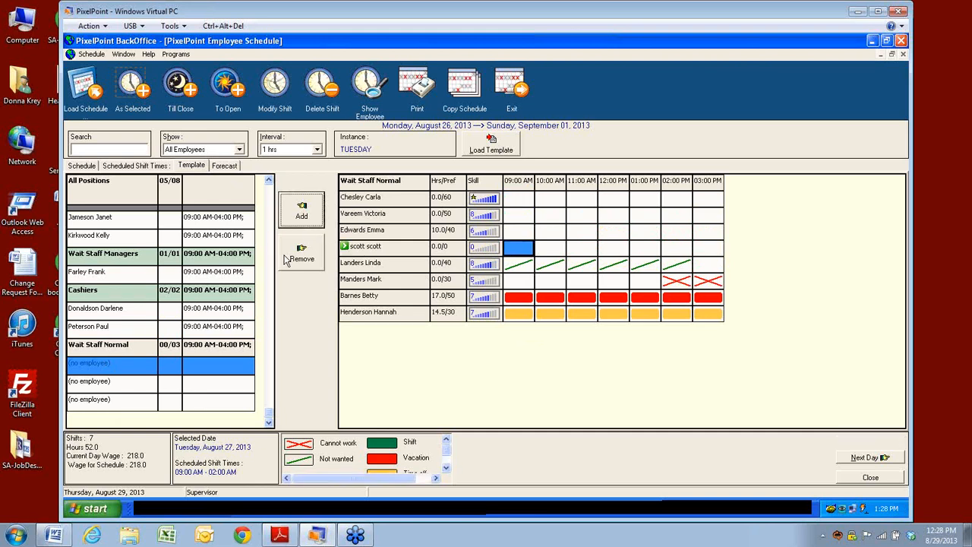
click(121, 386)
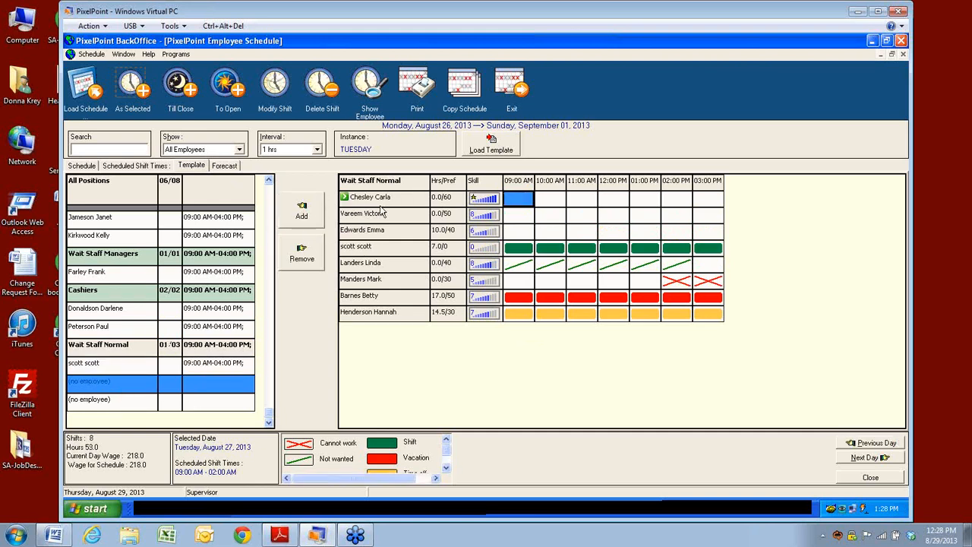
click(352, 216)
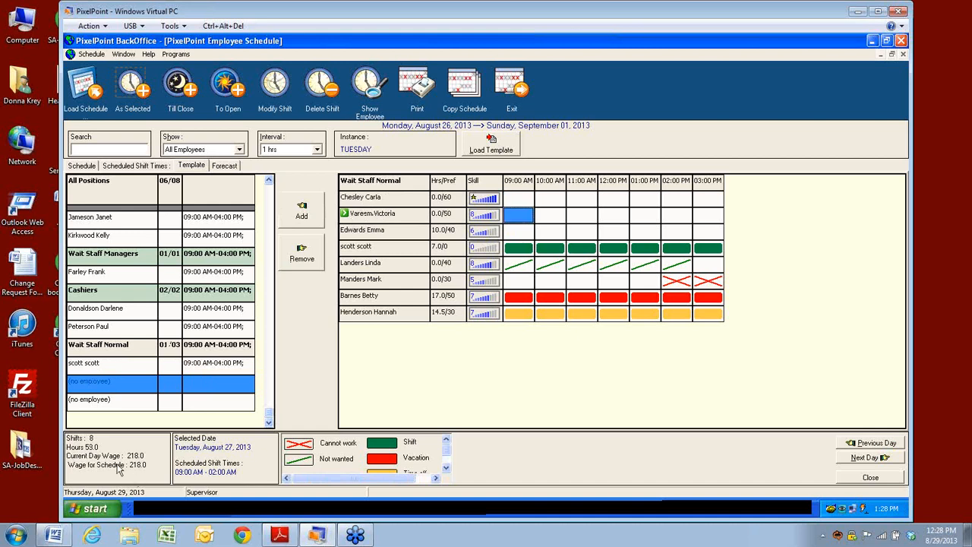
click(302, 216)
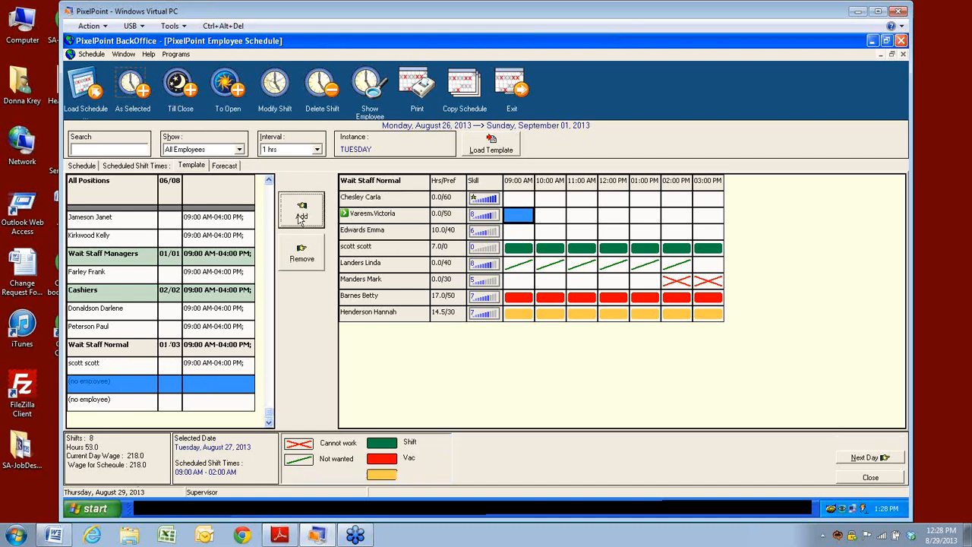
click(110, 408)
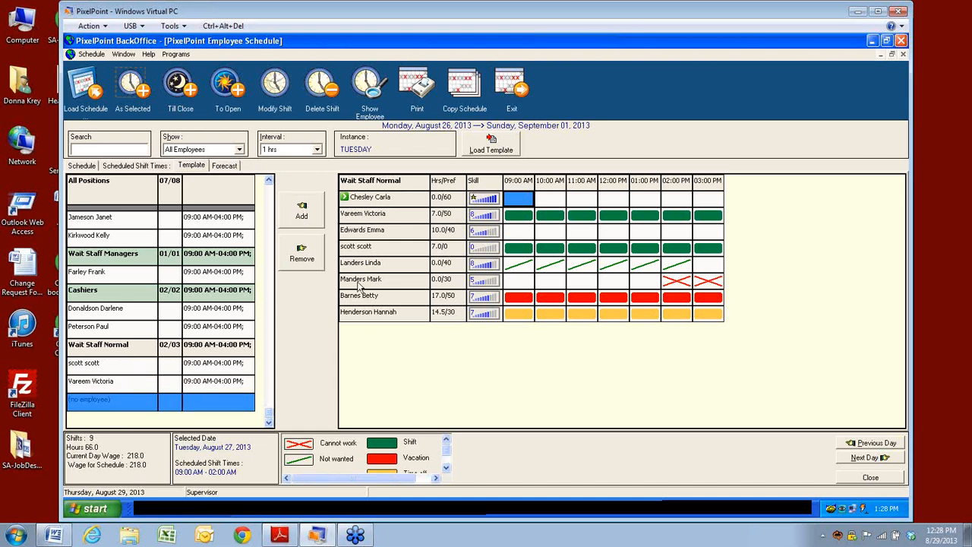
click(382, 237)
click(308, 215)
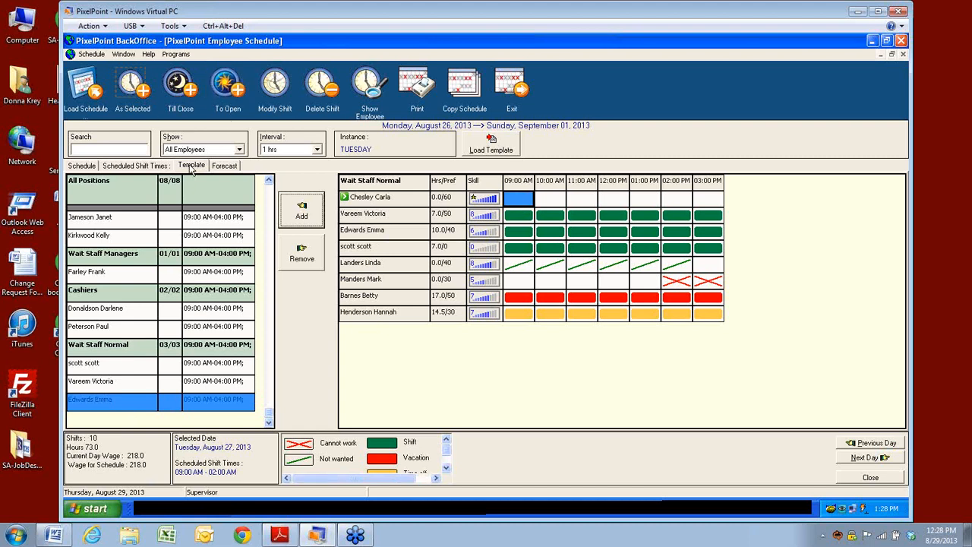
Step: Return to the Schedule tab and open Template Setup on the Tuesday template
click(80, 166)
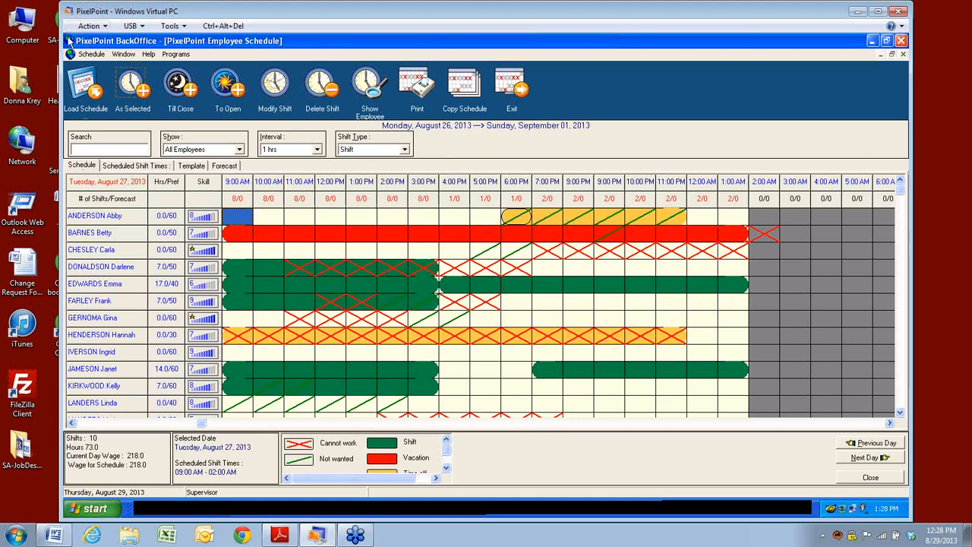
click(91, 54)
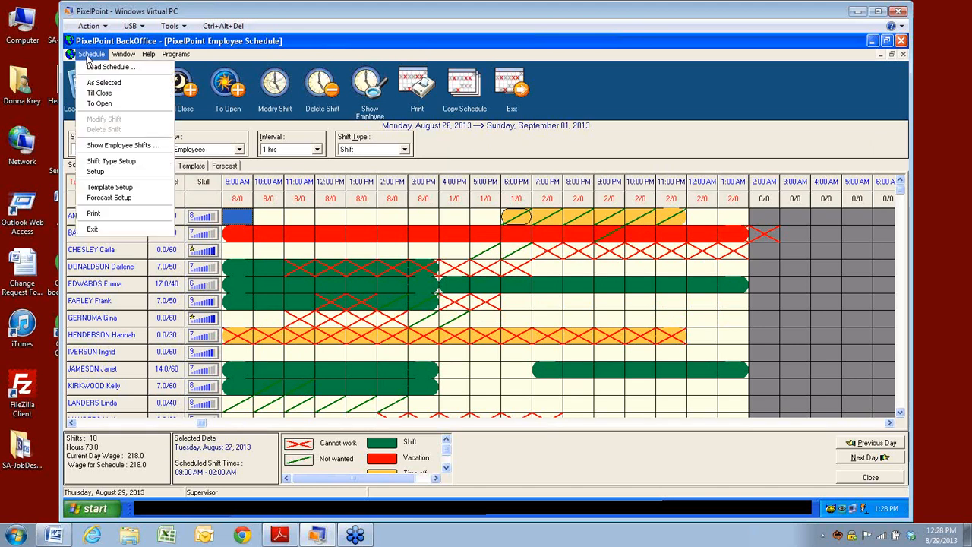
click(102, 190)
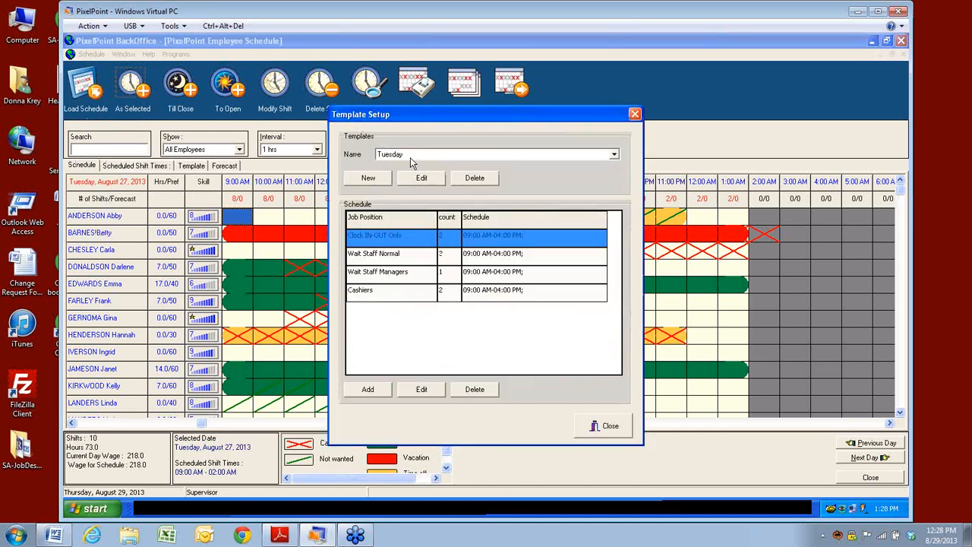
Step: Reselect Tuesday, confirm its 09:00 AM–02:00 AM details, and dismiss the cannot-change error
click(613, 155)
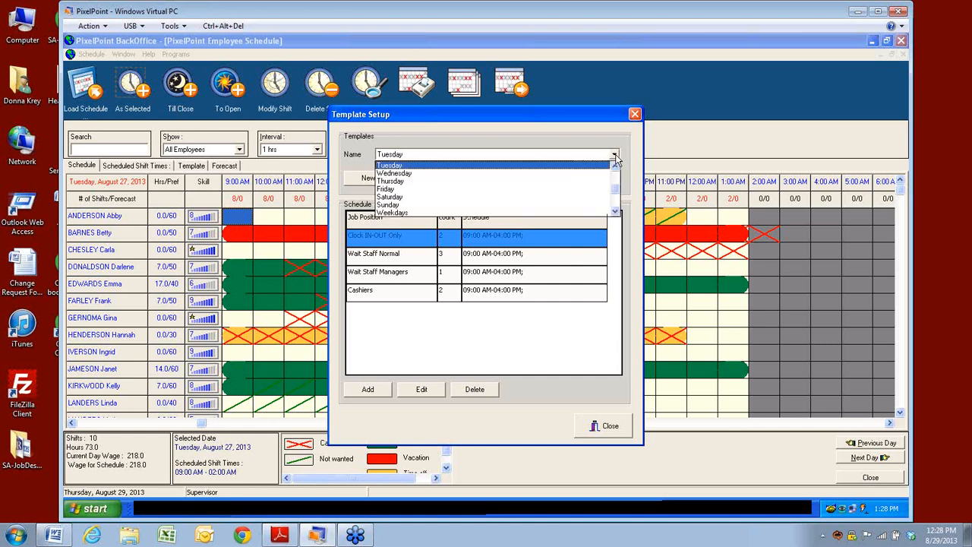
click(392, 167)
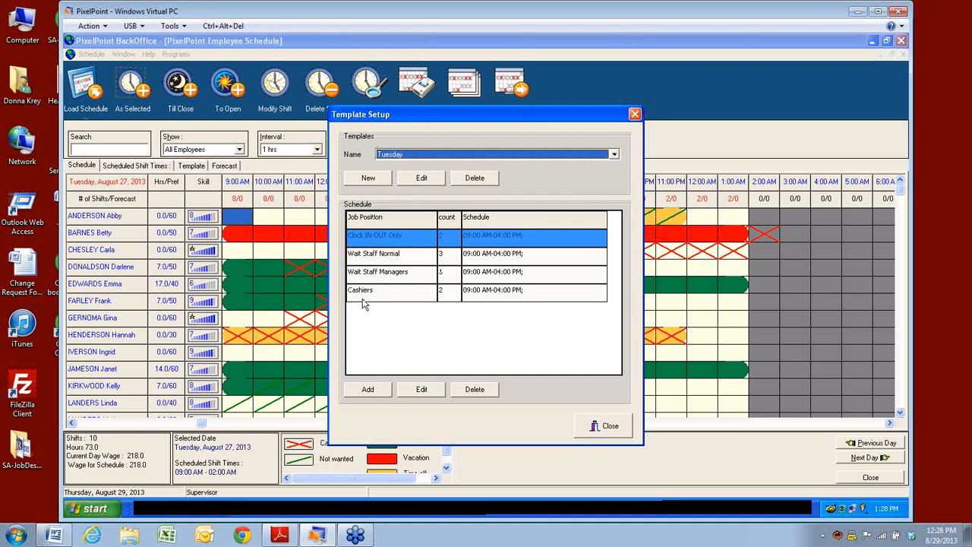
click(422, 181)
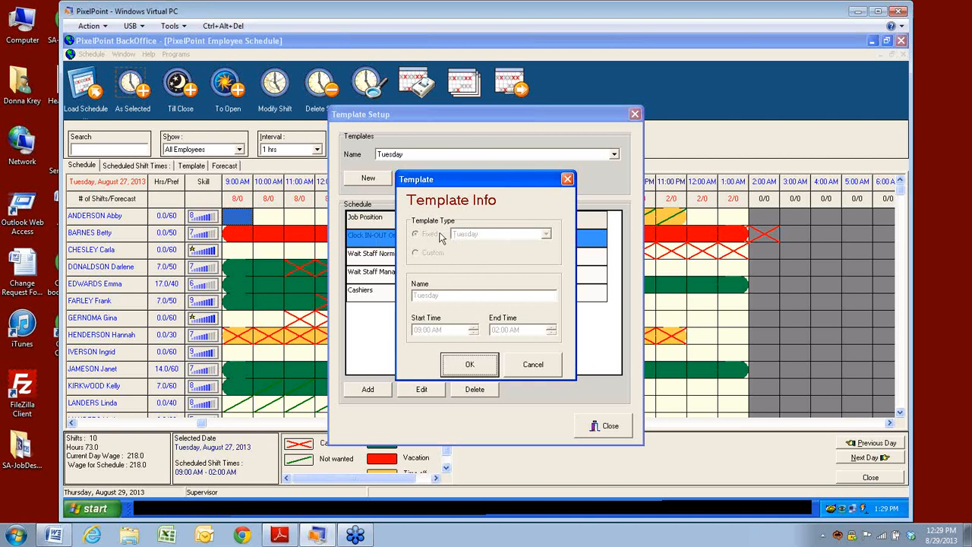
click(471, 364)
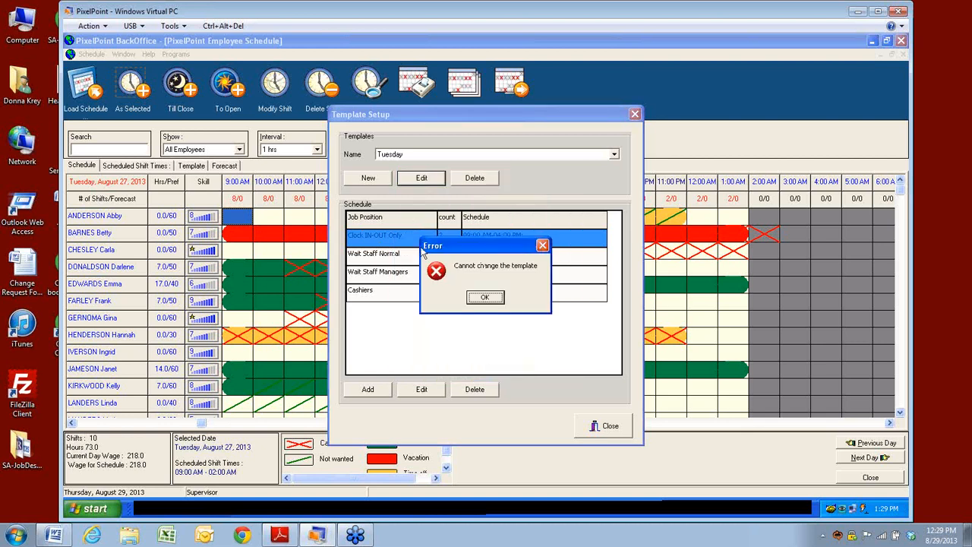
click(492, 298)
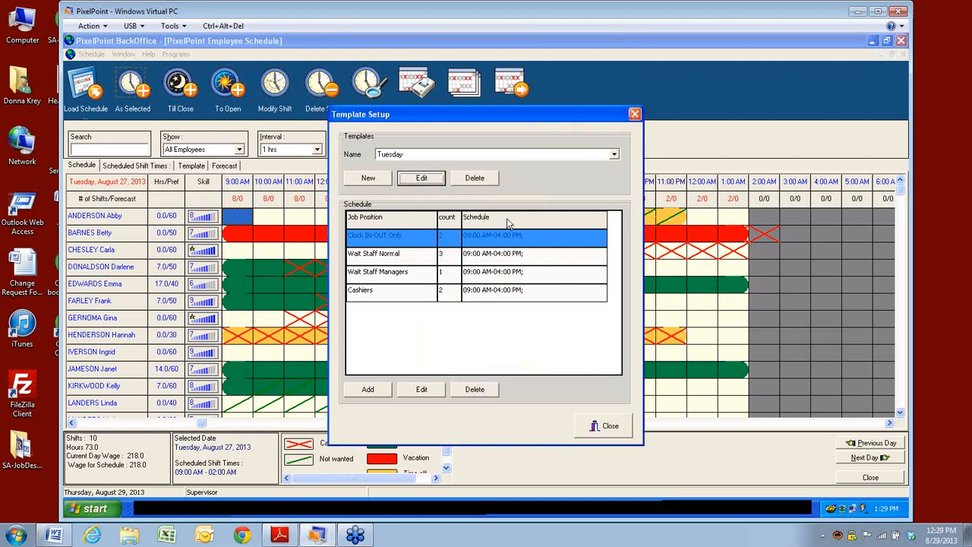
Step: Look over the Thursday and Saturday templates' details without changing anything
click(615, 155)
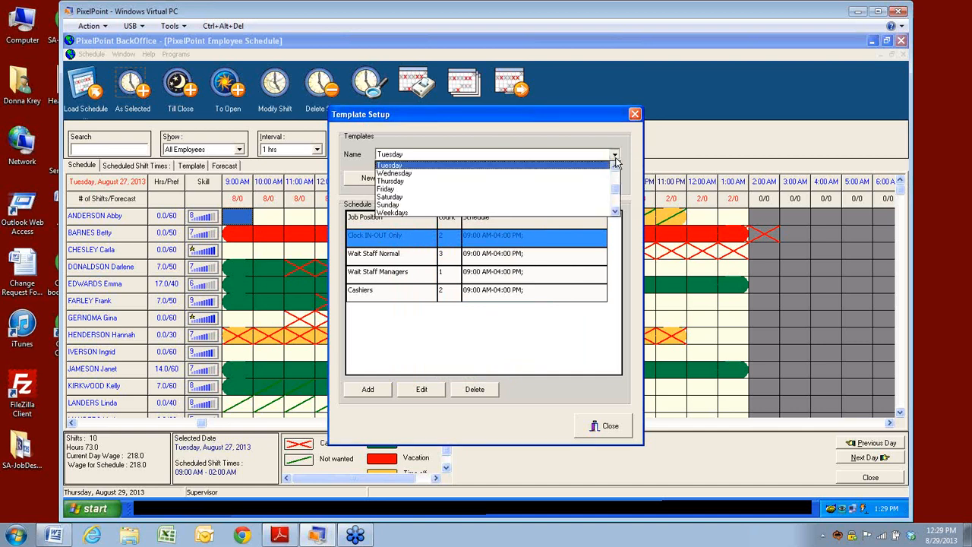
click(396, 181)
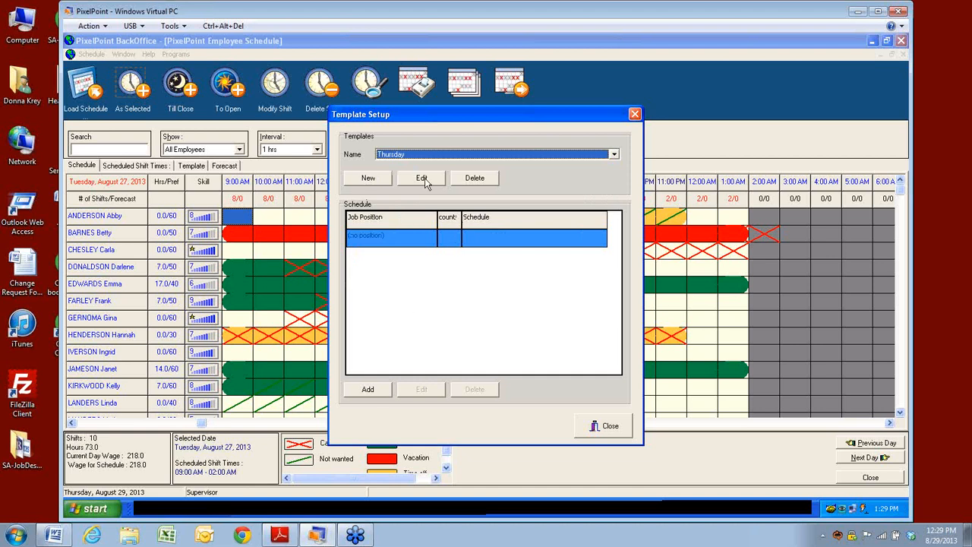
click(373, 181)
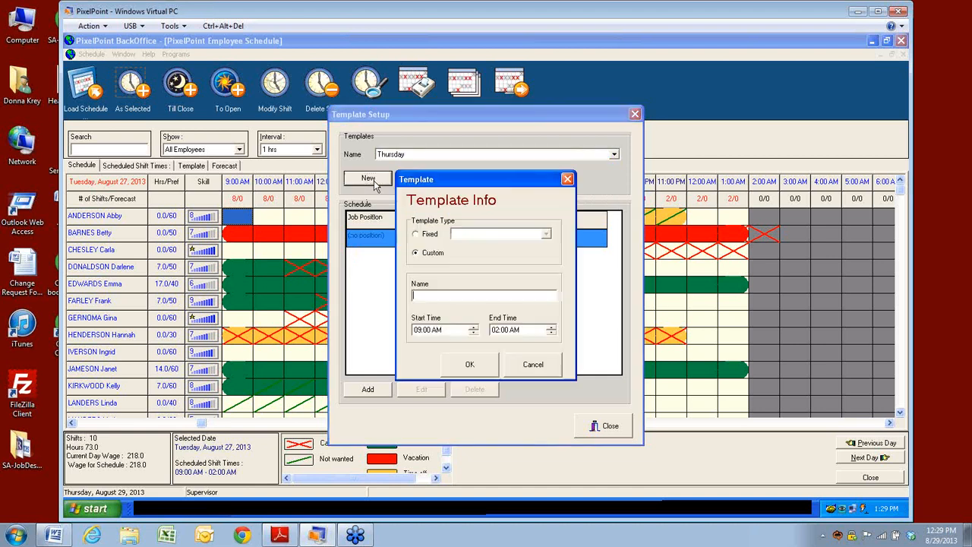
click(535, 371)
click(424, 178)
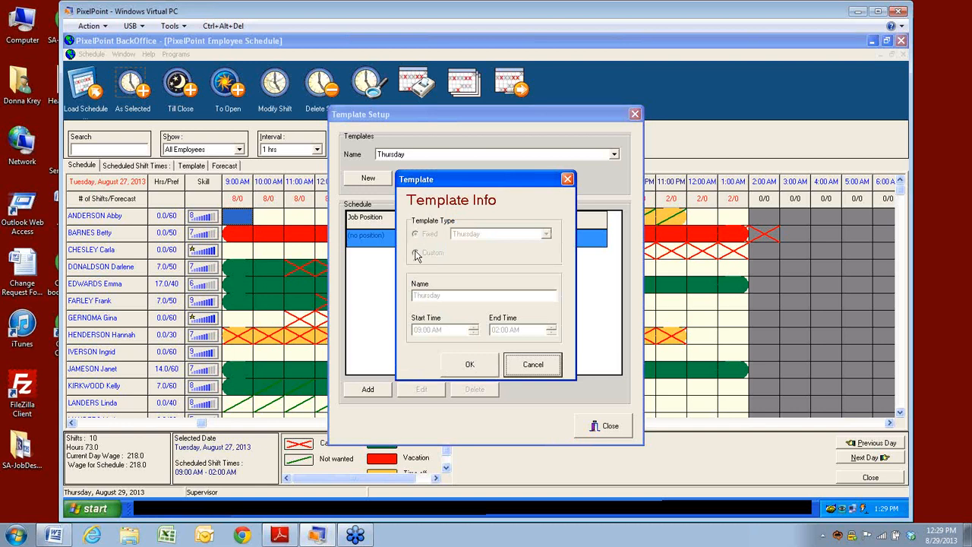
click(534, 365)
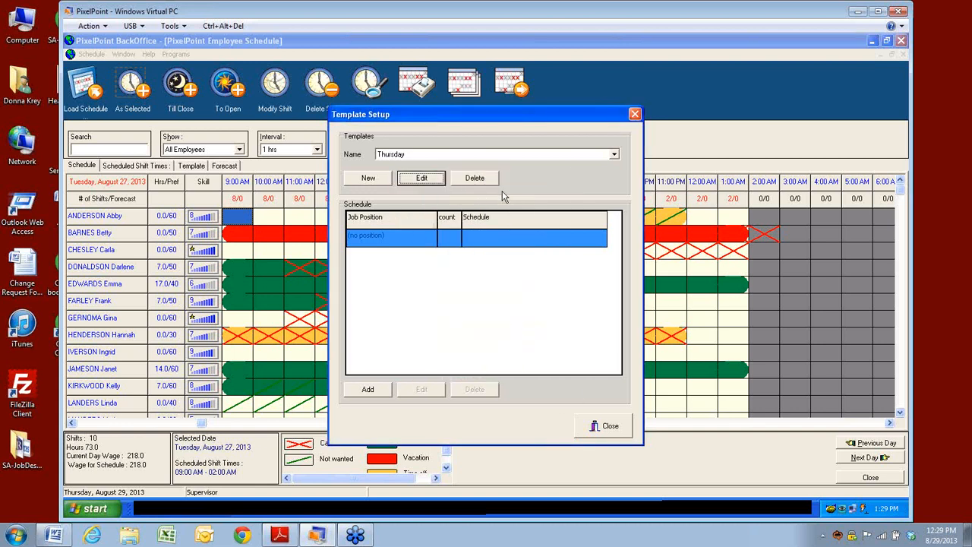
click(616, 154)
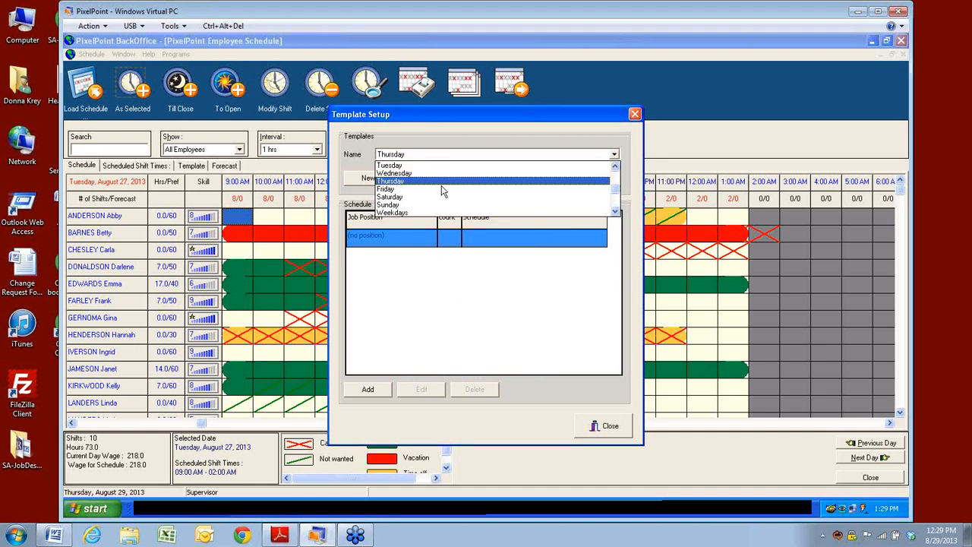
click(395, 199)
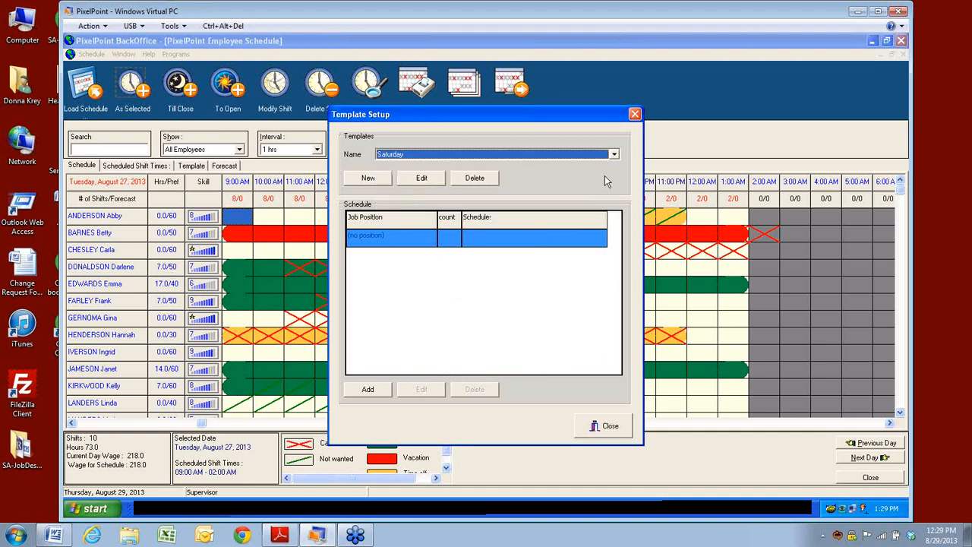
click(419, 180)
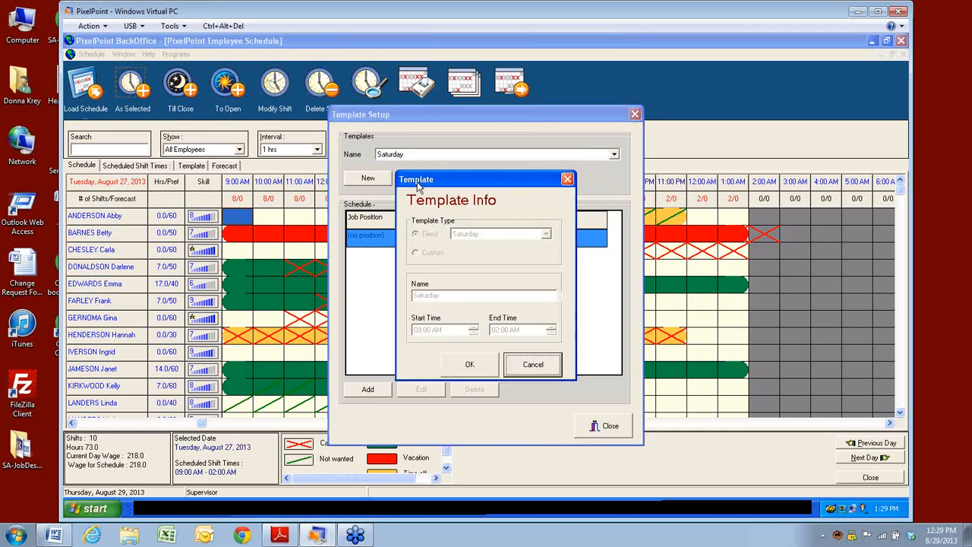
click(532, 365)
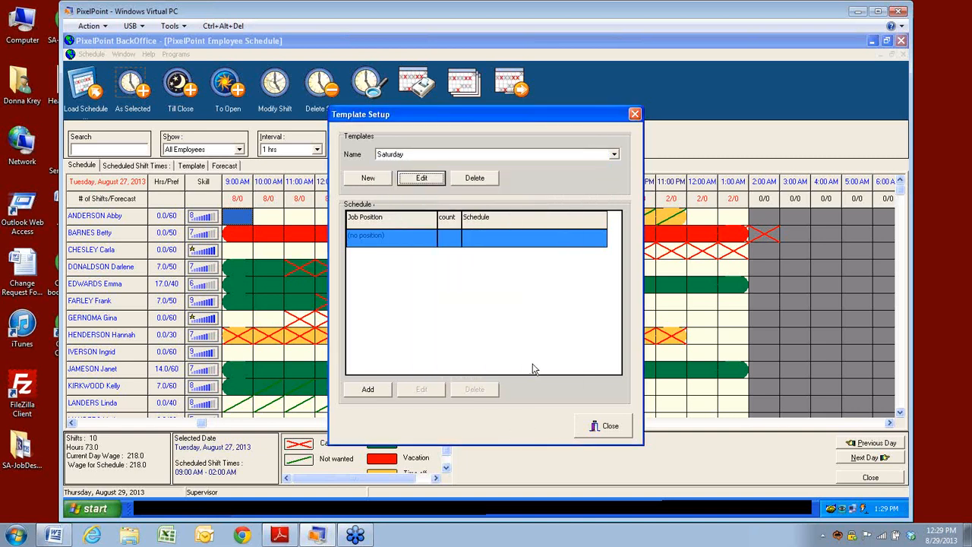
Step: Attempt a new fixed Sunday template and dismiss the 'template already exists' refusal
click(368, 178)
click(472, 234)
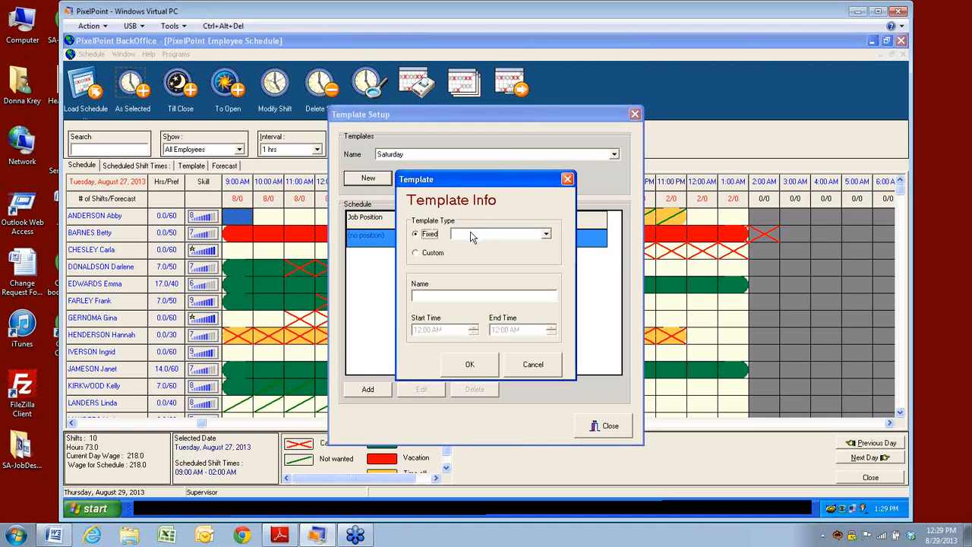
click(546, 235)
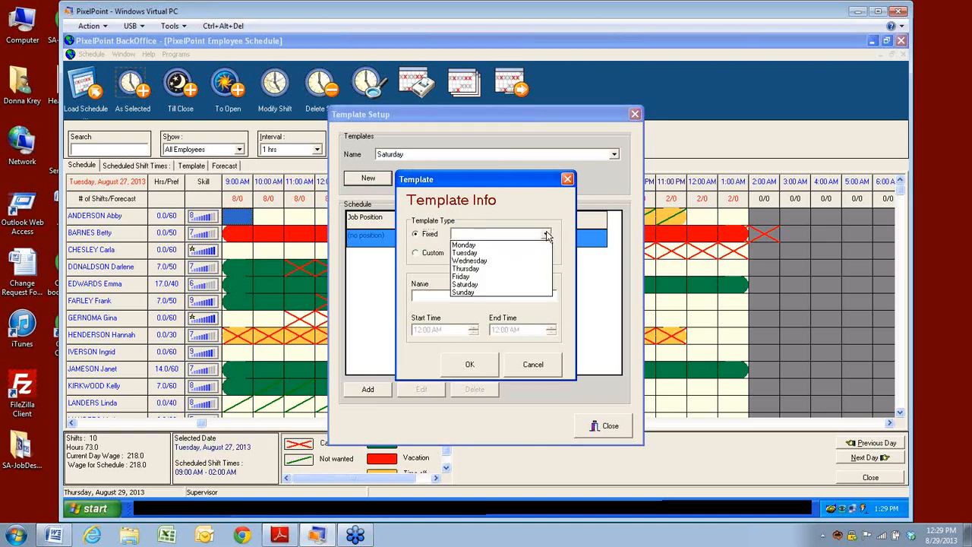
click(415, 257)
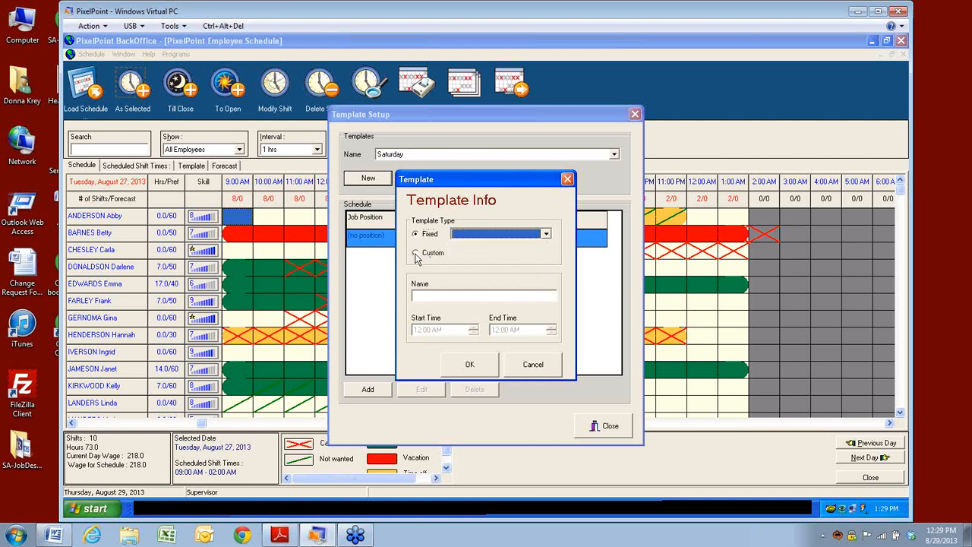
click(546, 235)
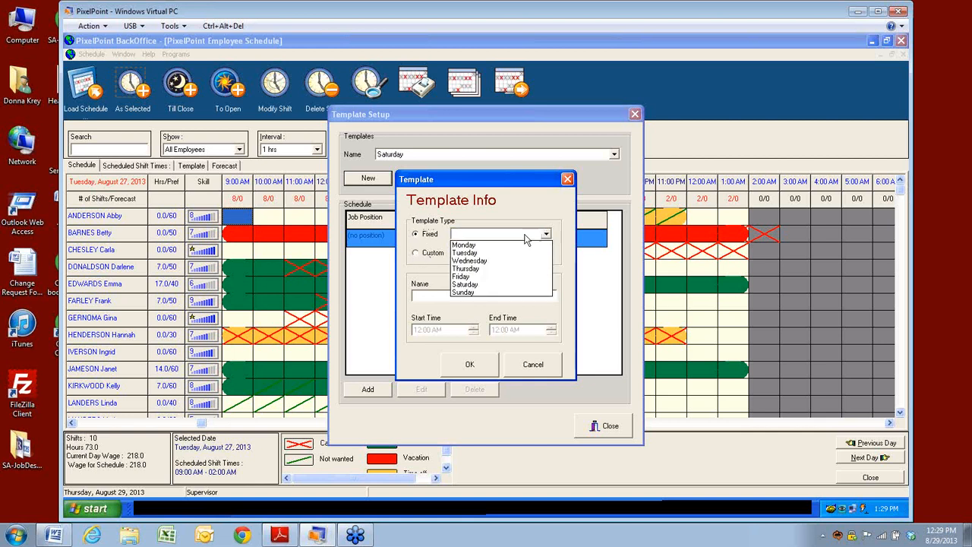
click(417, 237)
click(415, 253)
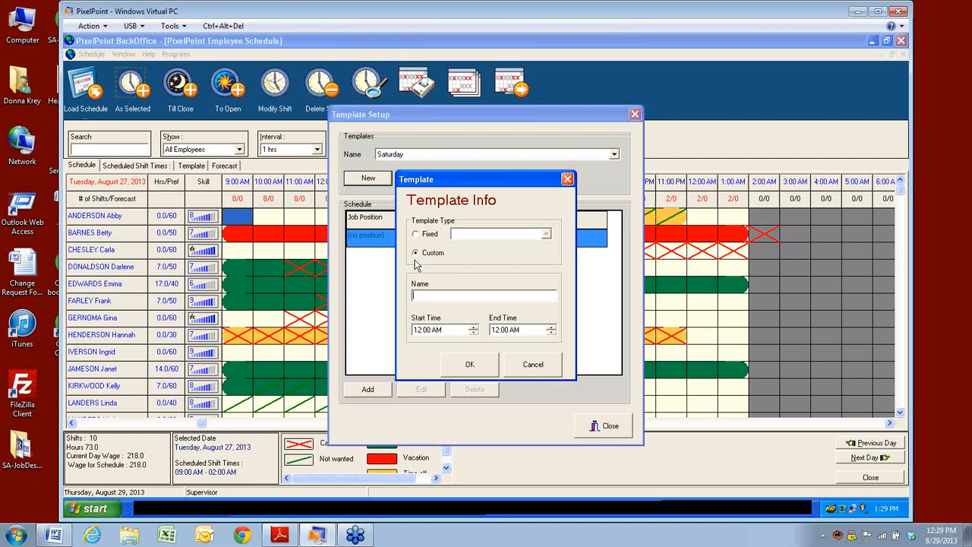
click(417, 237)
click(546, 234)
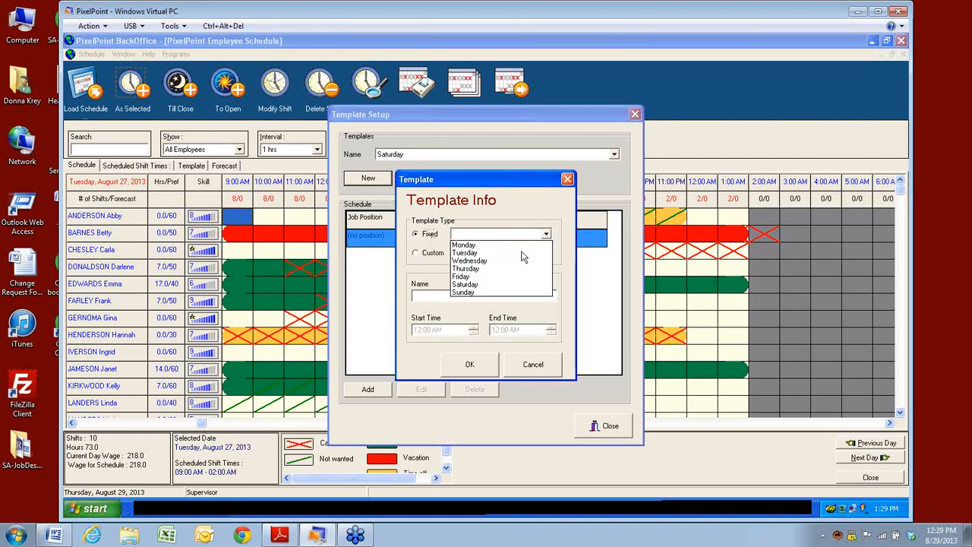
click(470, 295)
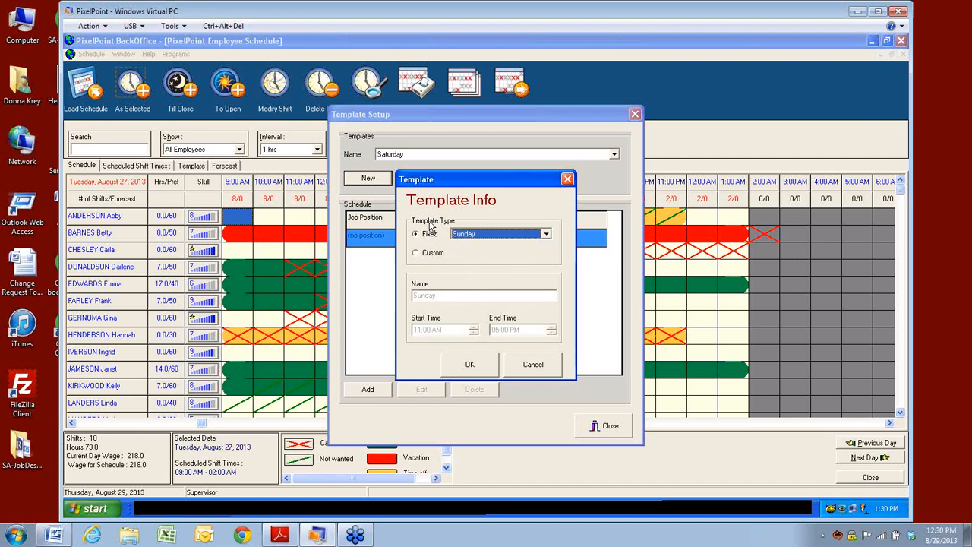
click(469, 363)
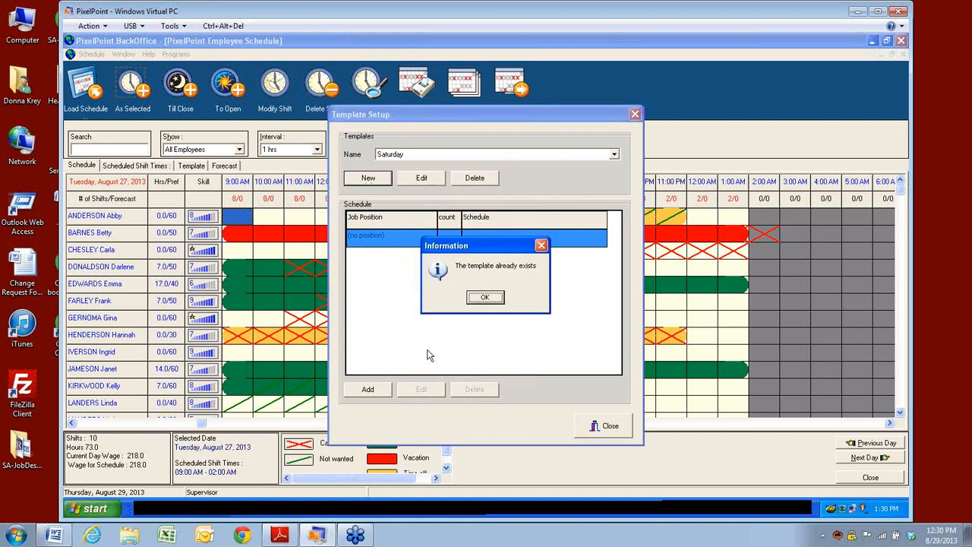
click(485, 297)
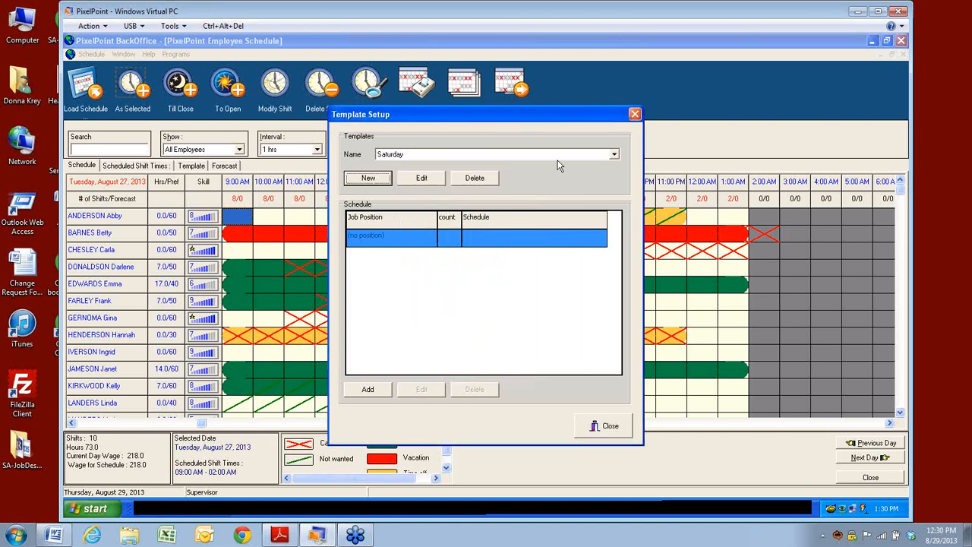
Step: Select the existing Sunday template and delete it
click(613, 155)
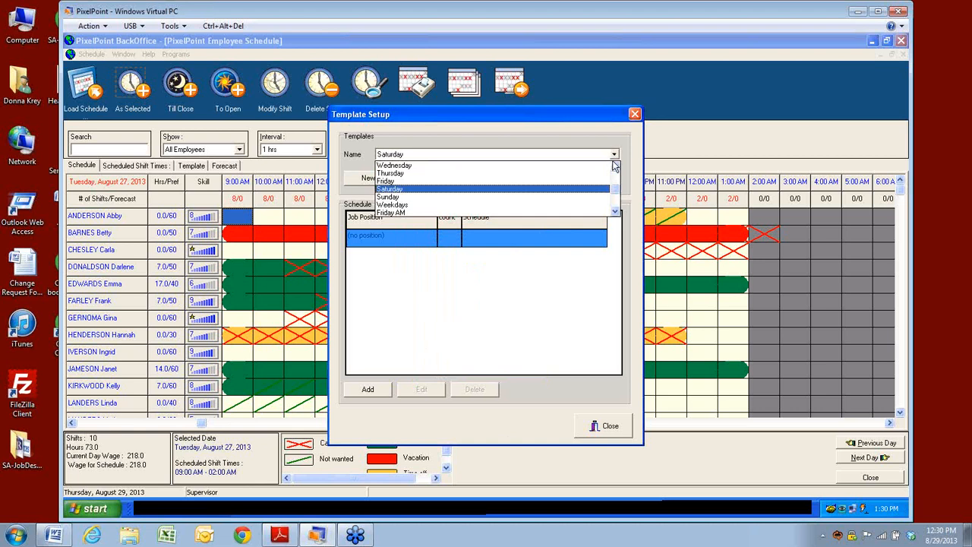
click(386, 197)
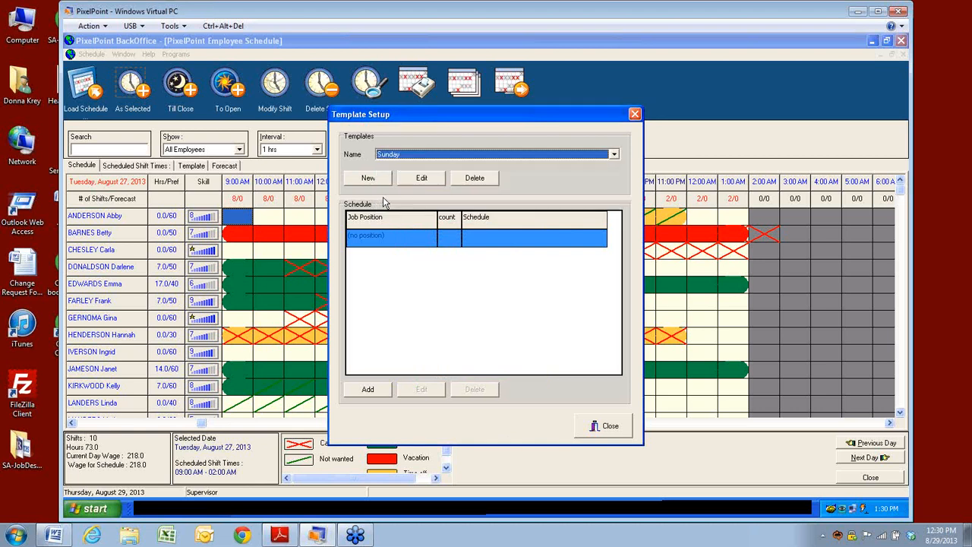
click(479, 180)
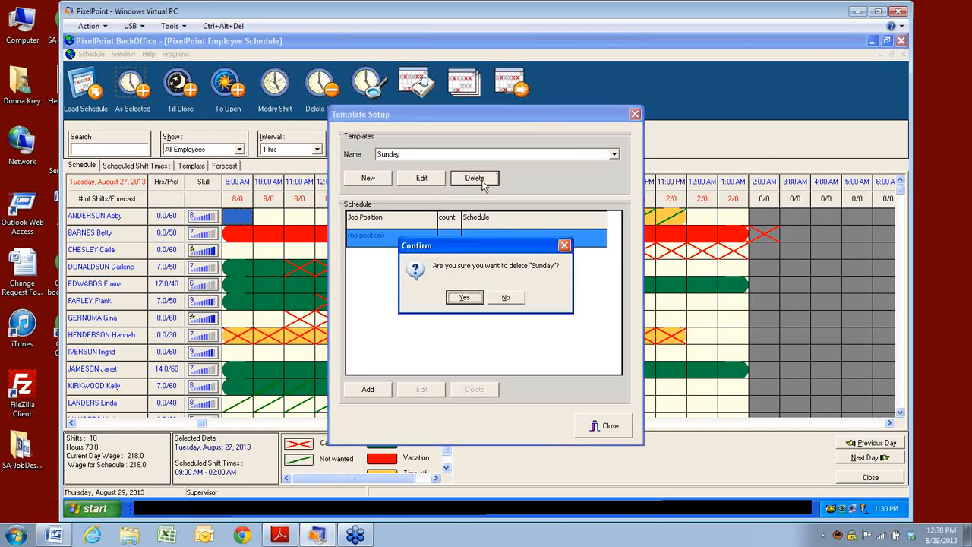
click(464, 301)
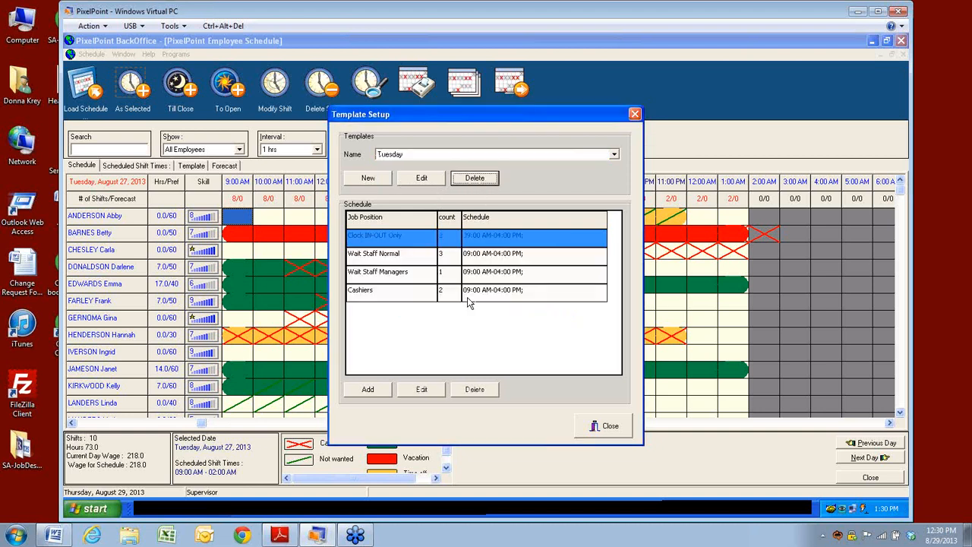
Step: Create a new fixed Sunday template
click(369, 179)
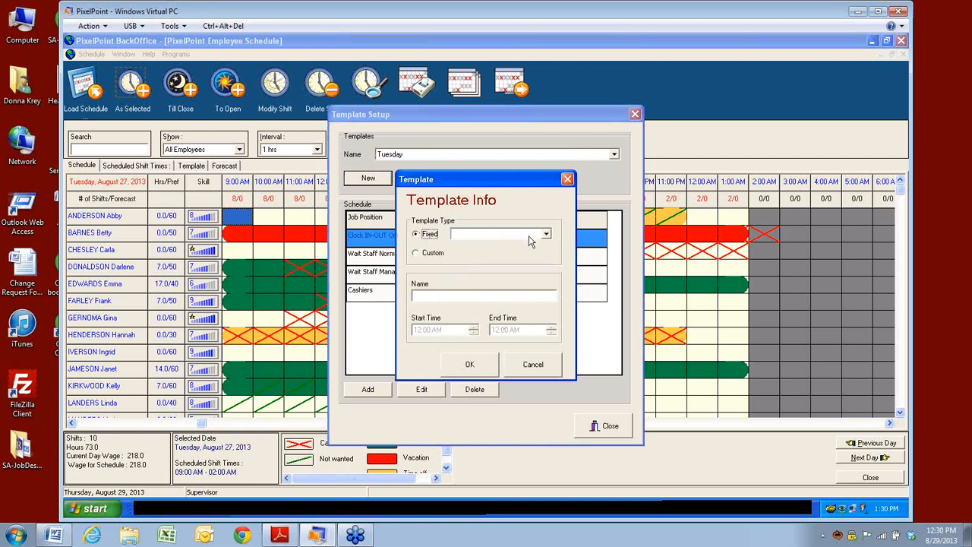
click(530, 240)
click(470, 292)
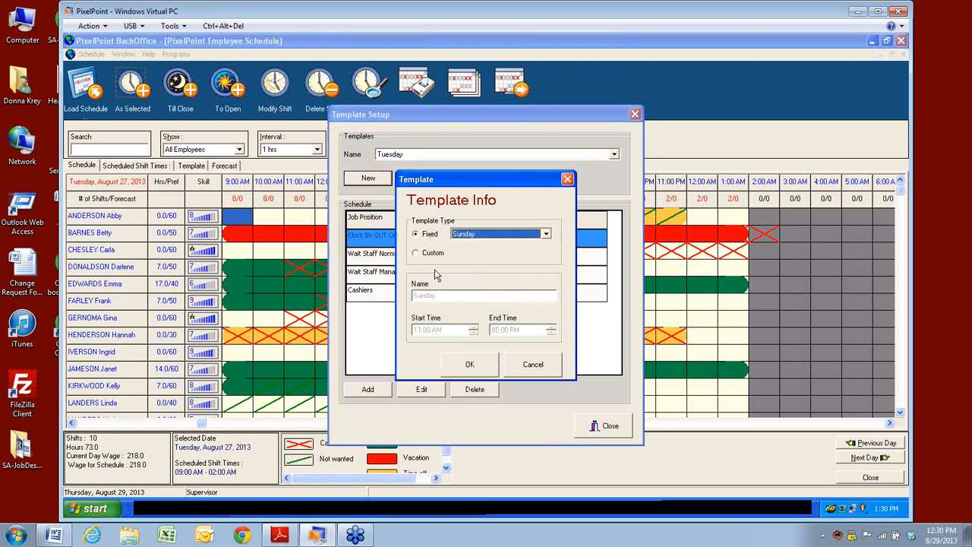
click(461, 365)
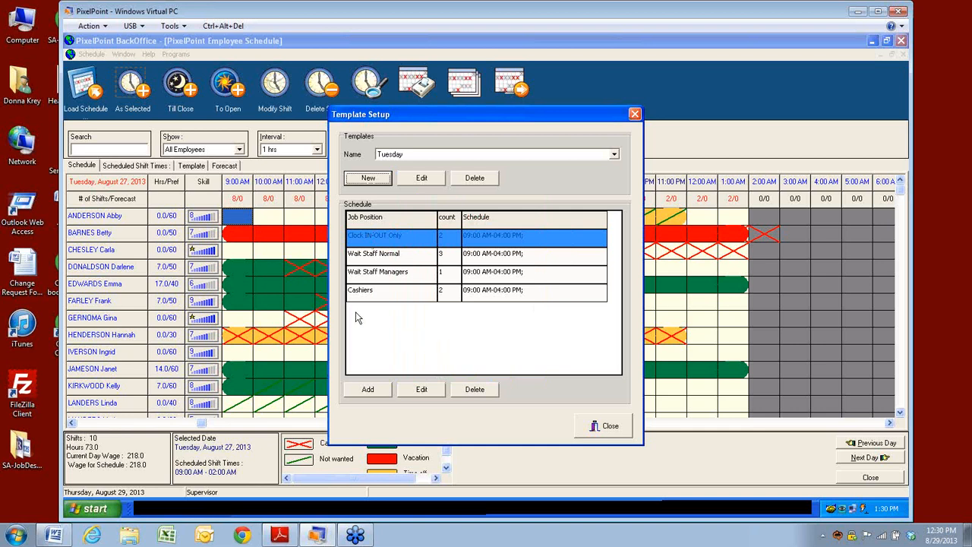
Step: Reduce the Clock IN-OUT Only staffing count from 2 to 1
double_click(450, 237)
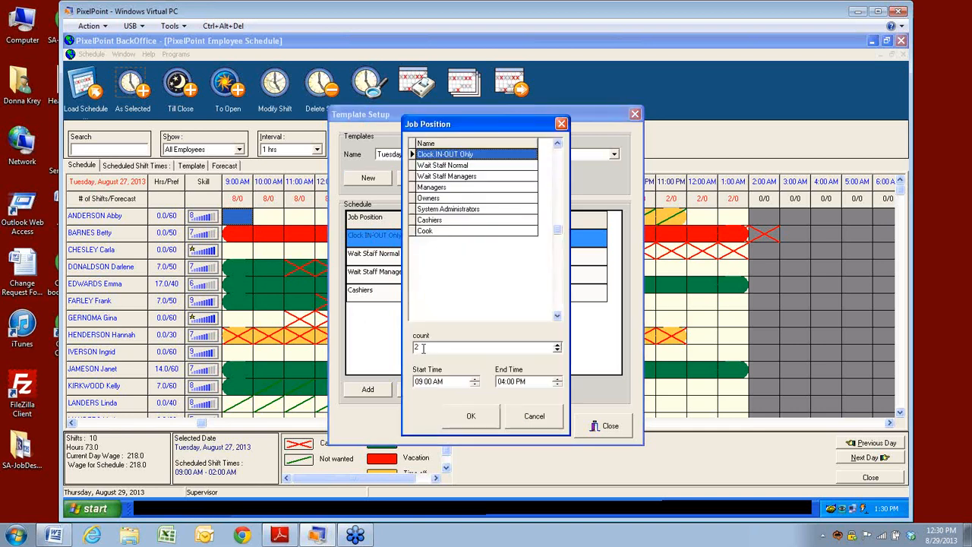
drag(423, 347, 414, 351)
text(1)
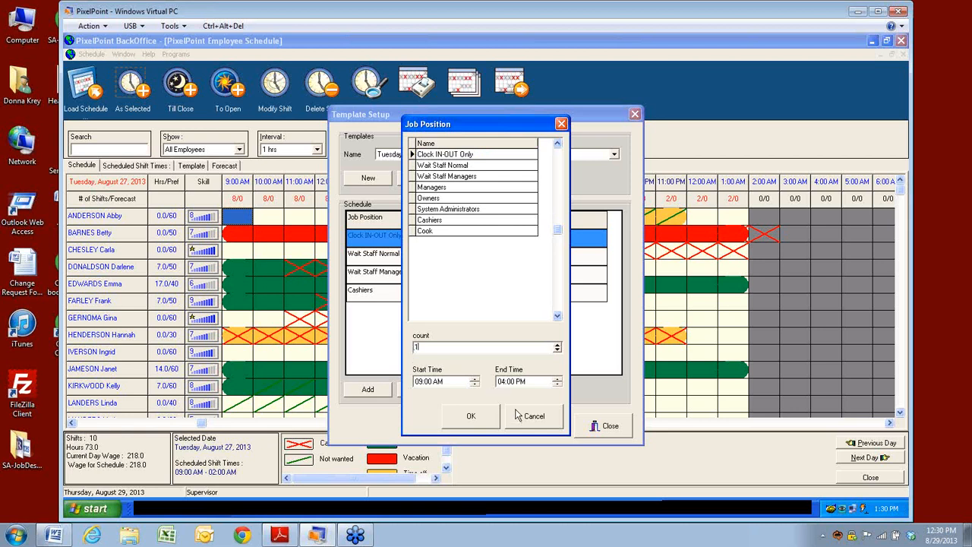
click(470, 417)
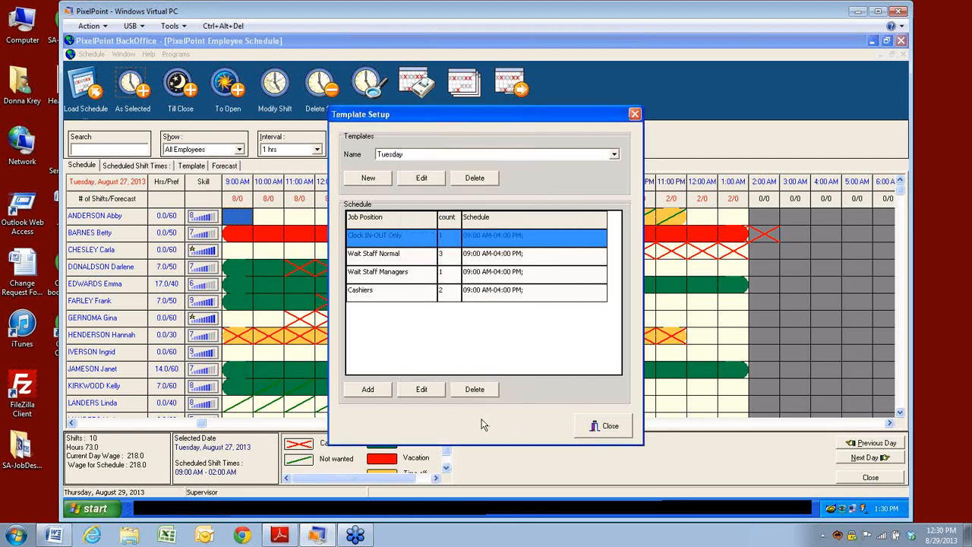
Step: Set the Wait Staff Normal end time to 02:00 PM
double_click(447, 260)
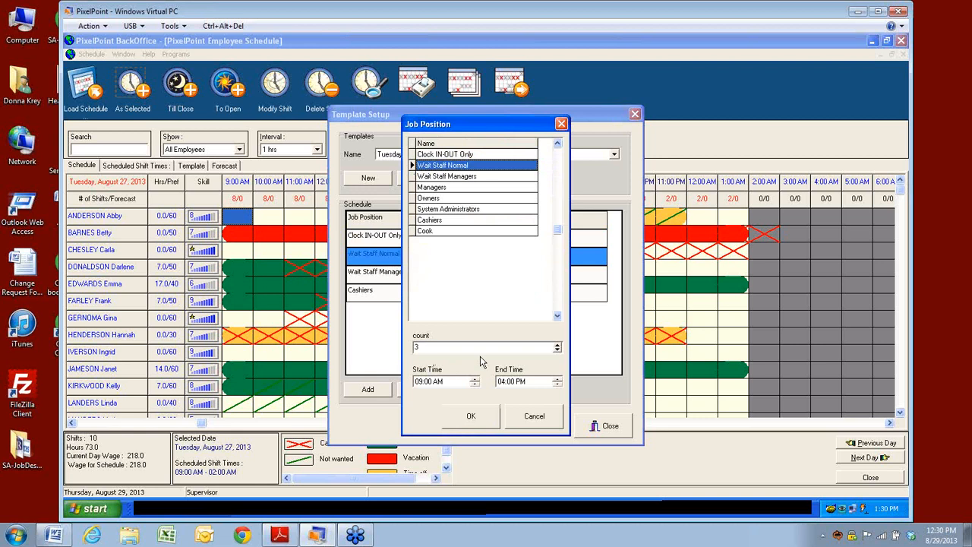
click(546, 384)
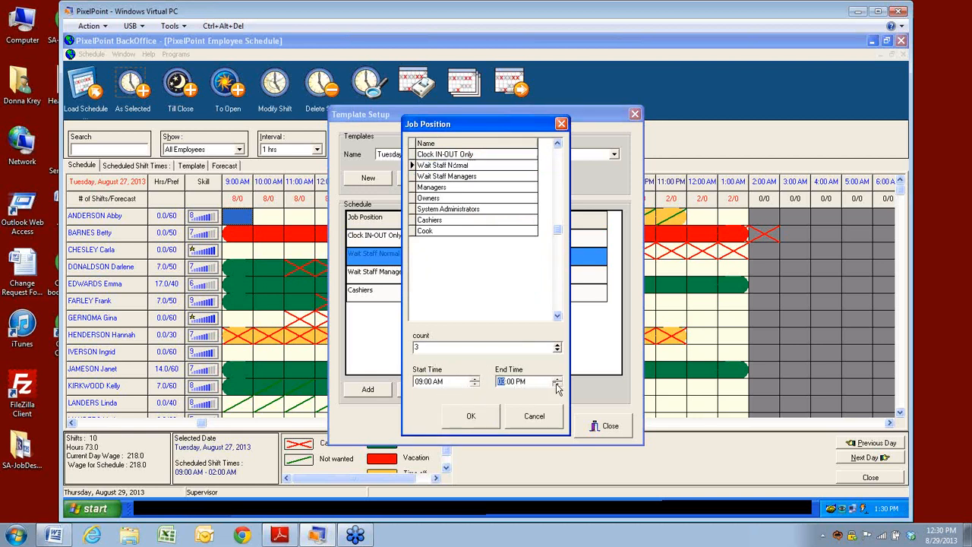
click(473, 420)
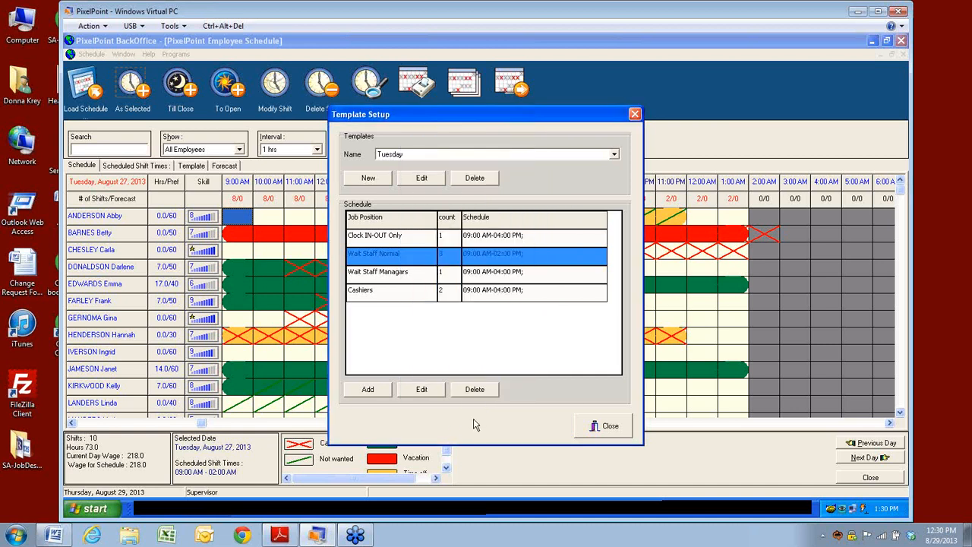
Step: Open the Wait Staff Managers row, try Cook, close the editor, then check rows through Cashiers
double_click(445, 275)
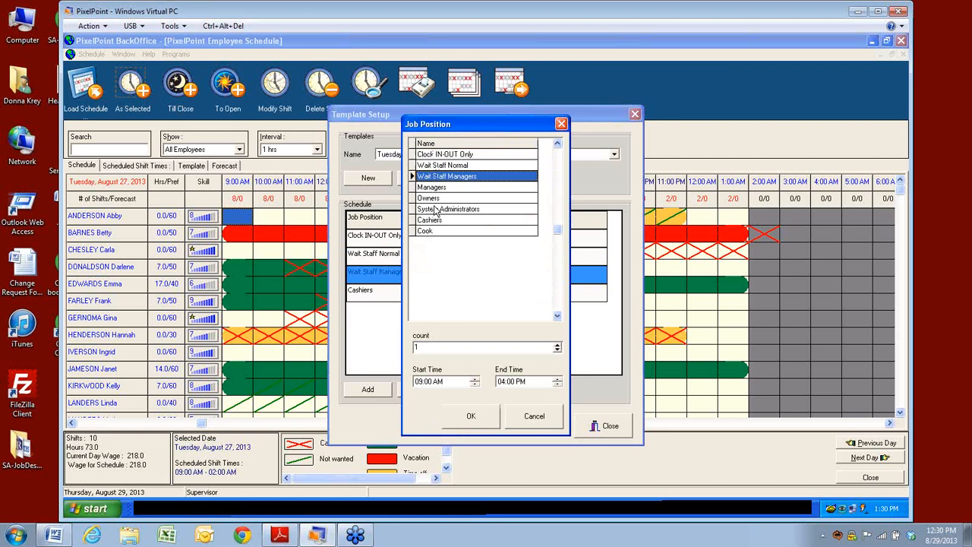
click(422, 232)
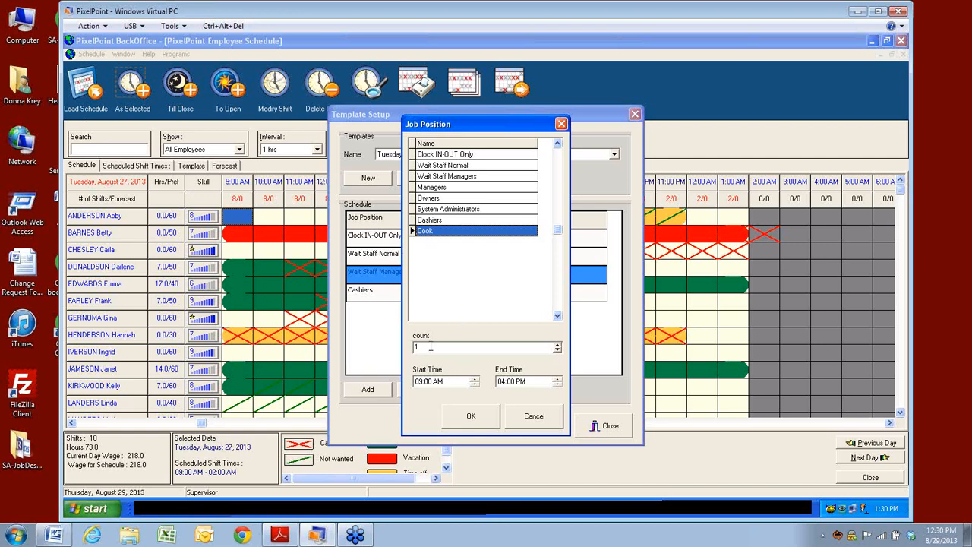
drag(430, 347, 412, 347)
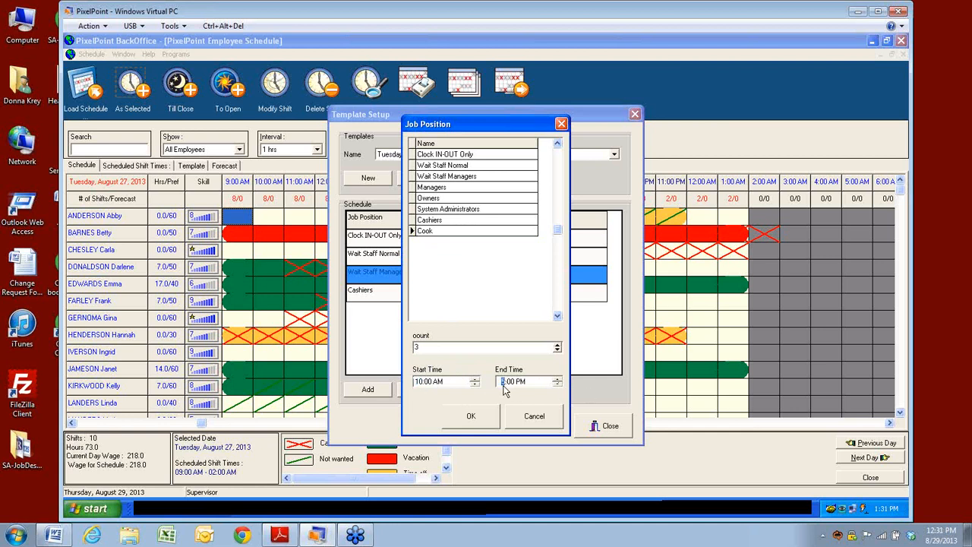
click(471, 416)
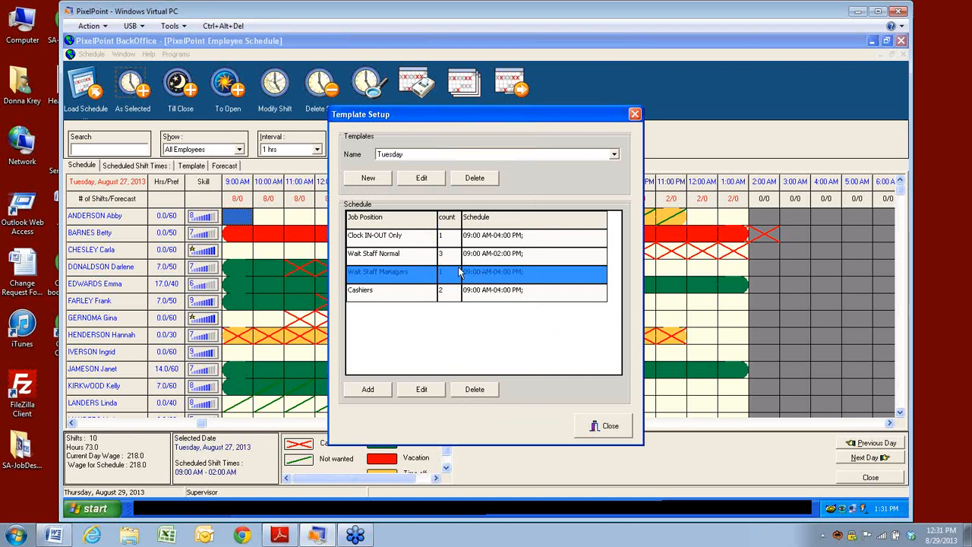
drag(358, 239, 357, 302)
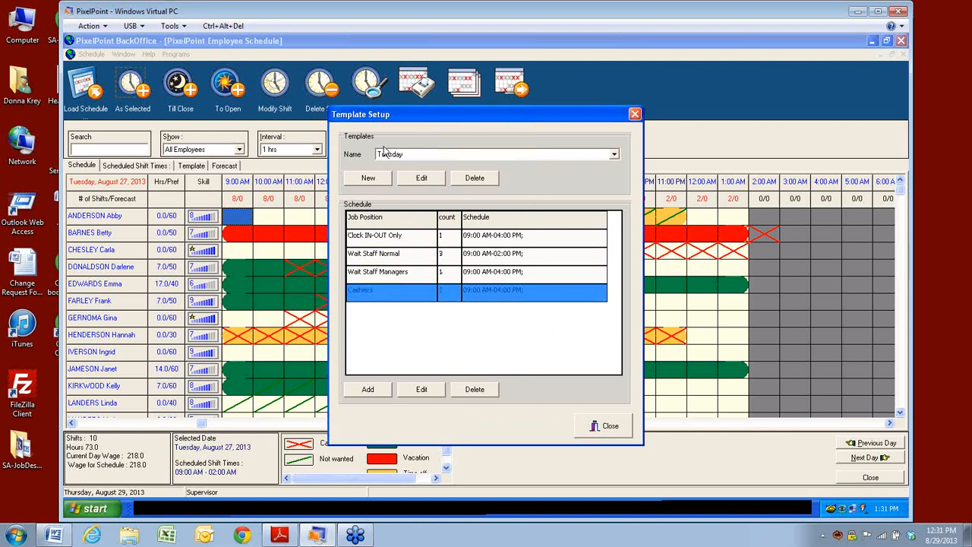
Step: Review the Friday AM template's staffing, then close Template Setup
click(616, 156)
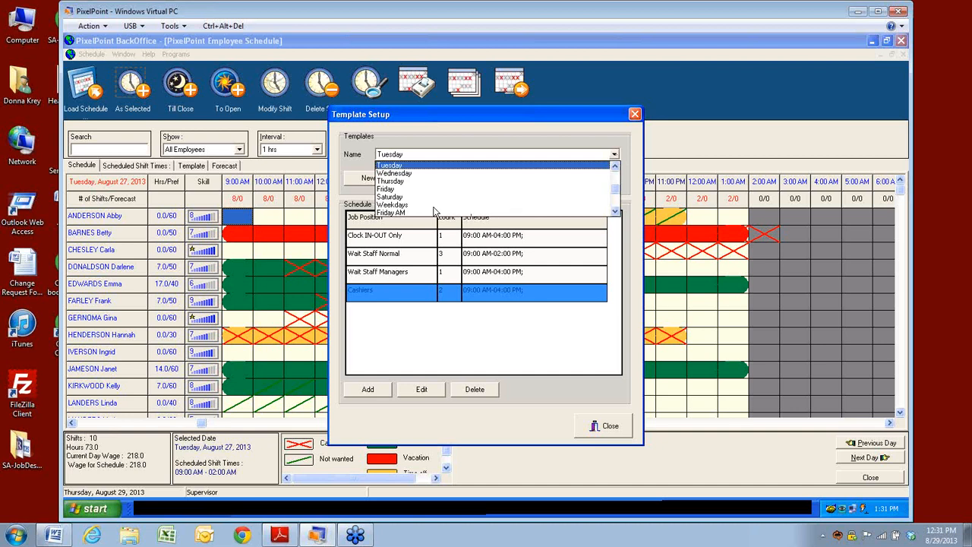
click(402, 215)
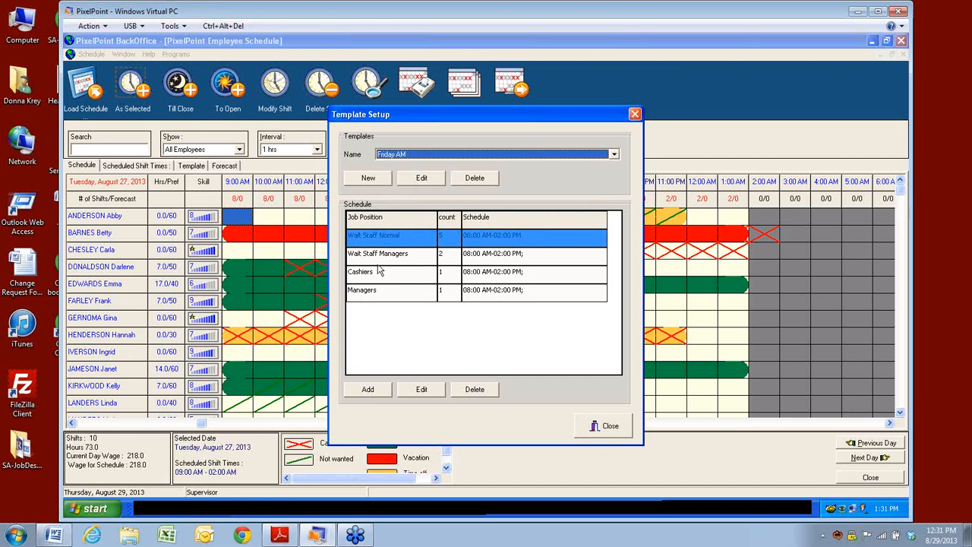
click(608, 427)
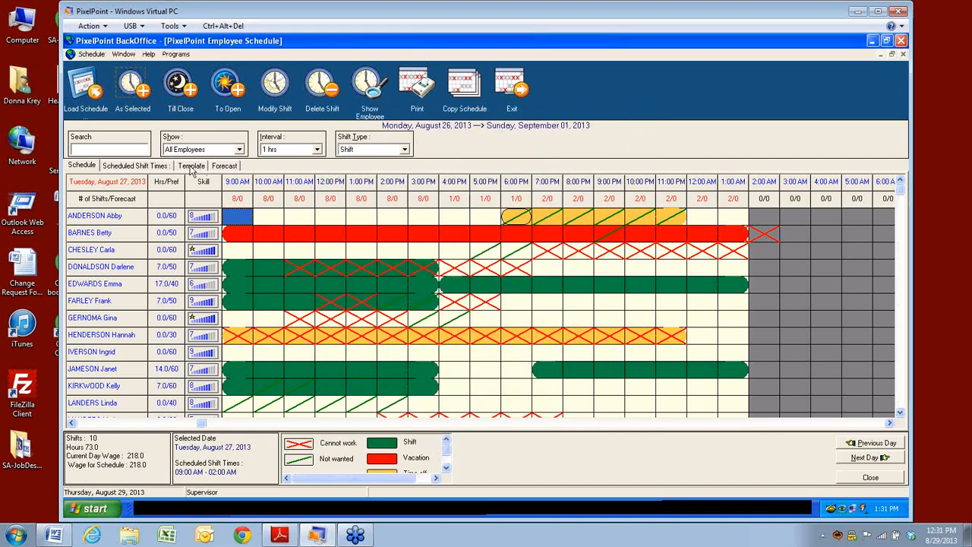
Step: Show the Forecast tab's Data table view
click(225, 166)
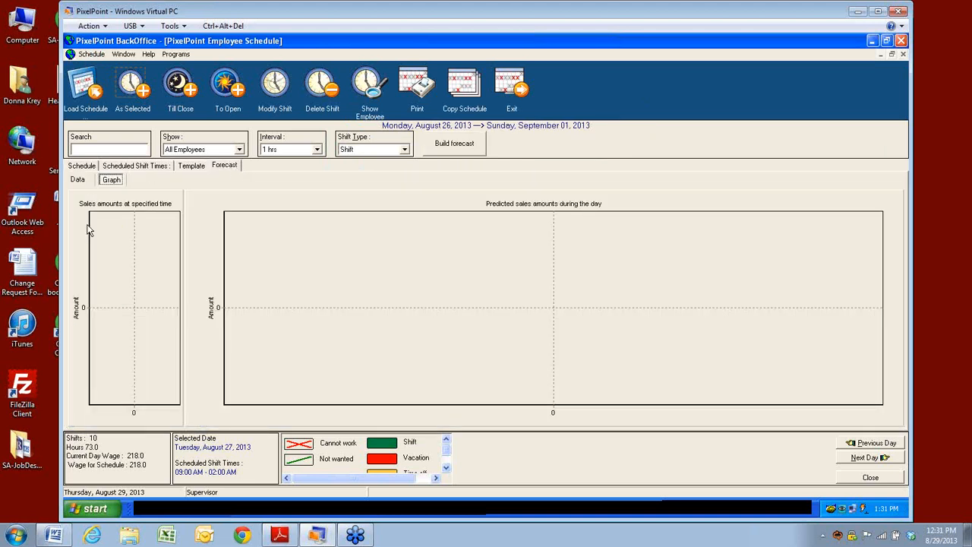
click(77, 181)
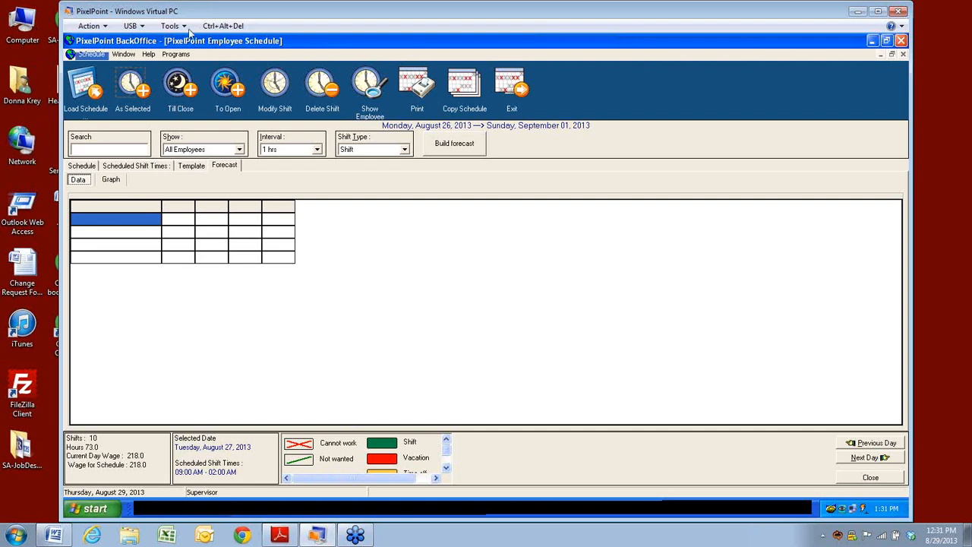
Step: Build the Aug 26–Sep 1, 2013 staffing forecast, review each position's actual, forecast and over/short values, then rebuild it
click(457, 149)
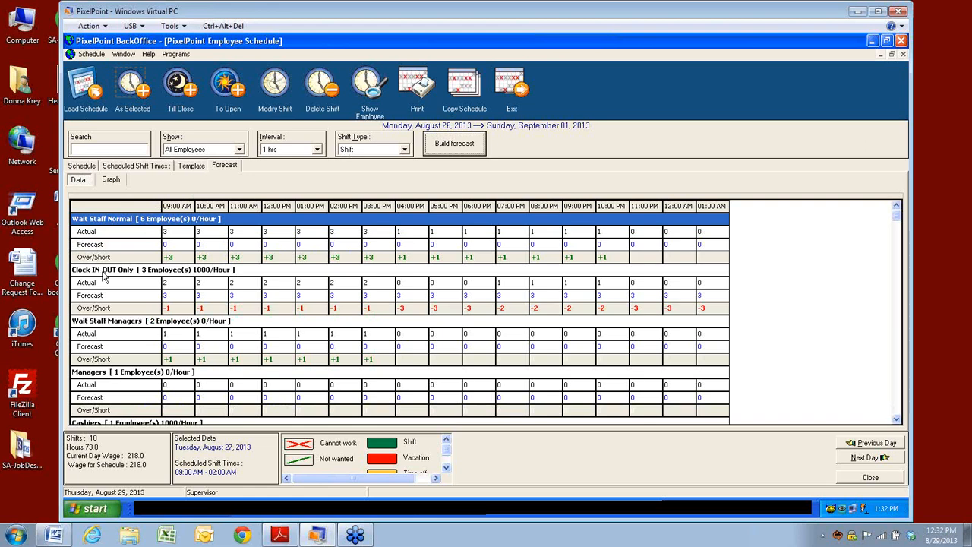
click(94, 374)
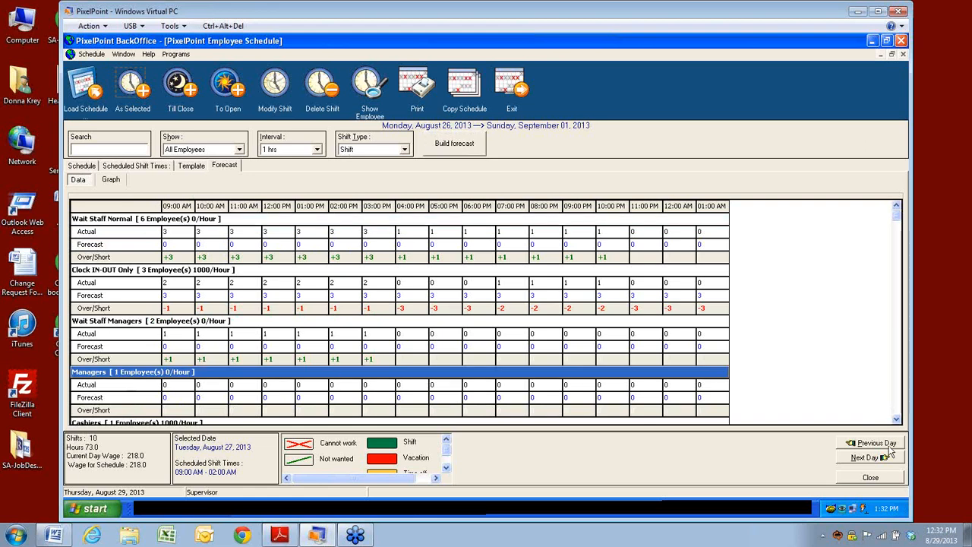
click(896, 419)
click(896, 419)
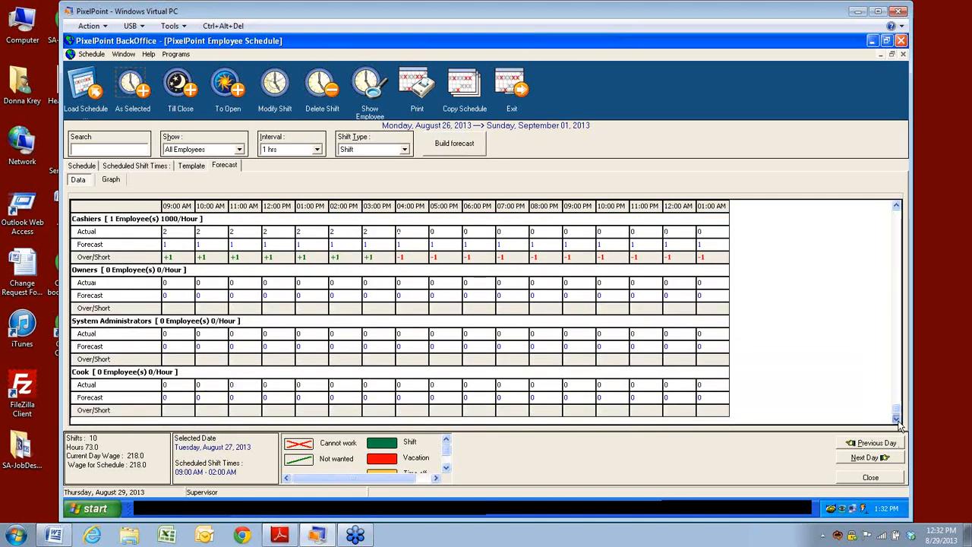
drag(898, 409, 901, 216)
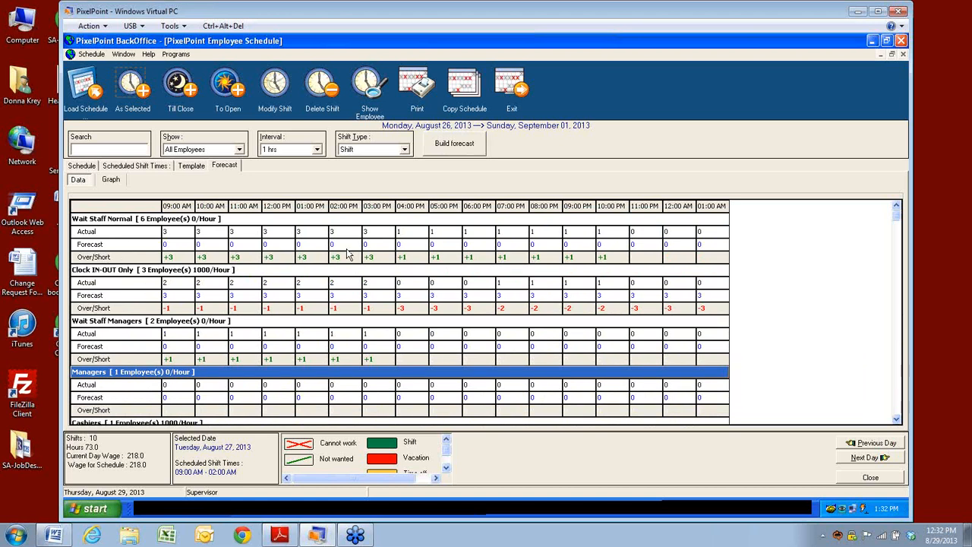
drag(604, 246, 155, 249)
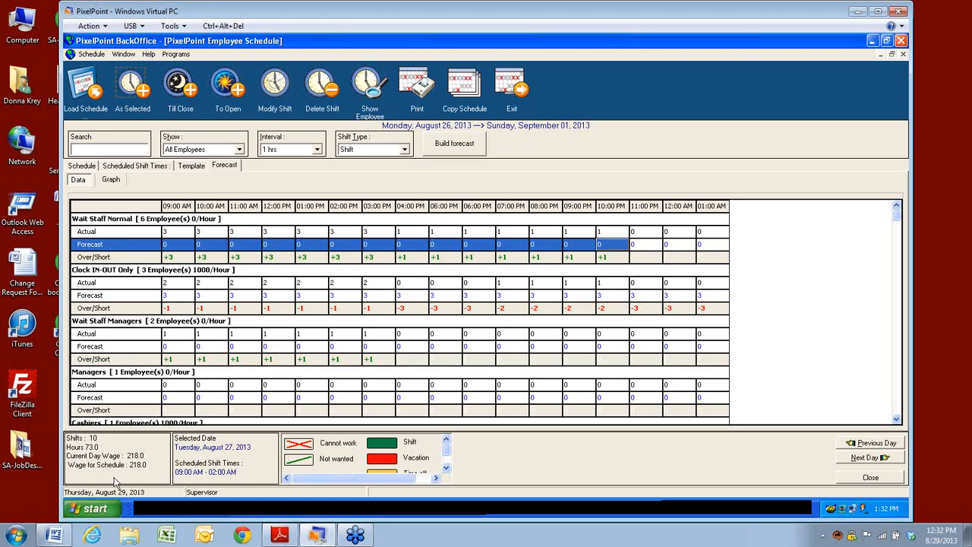
click(459, 149)
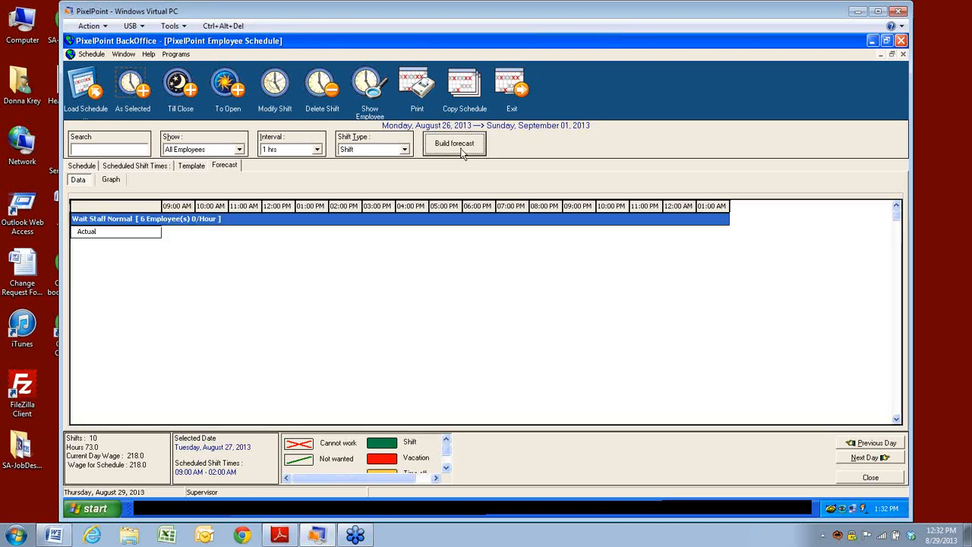
click(111, 181)
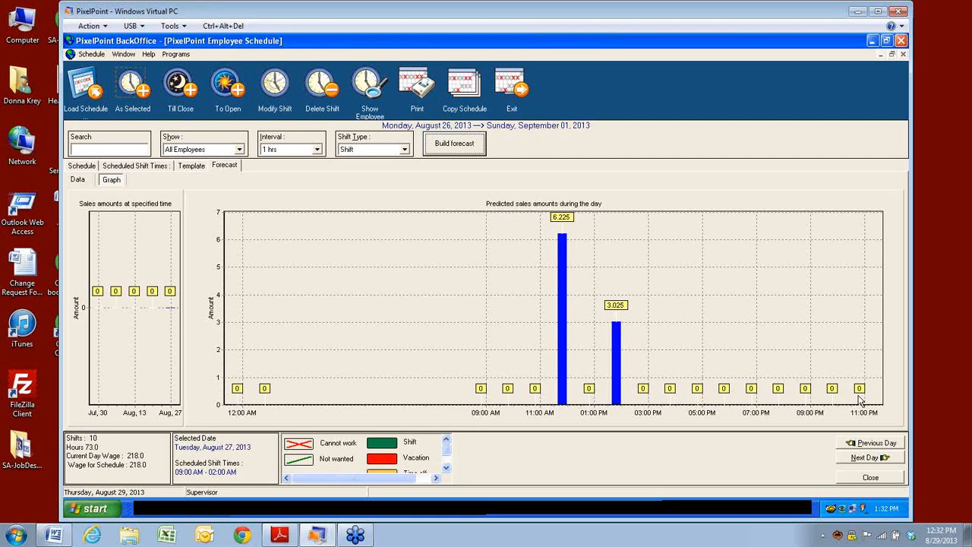
click(78, 182)
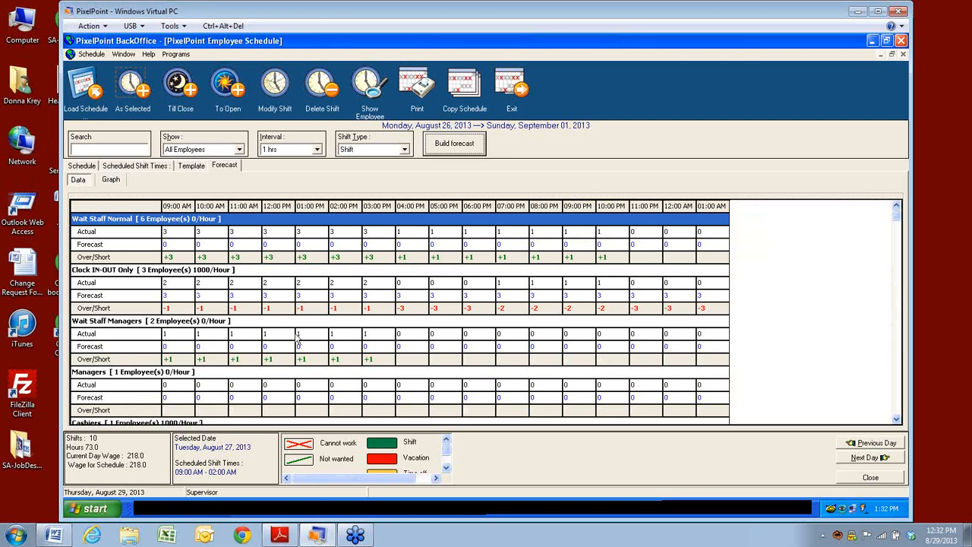
click(93, 297)
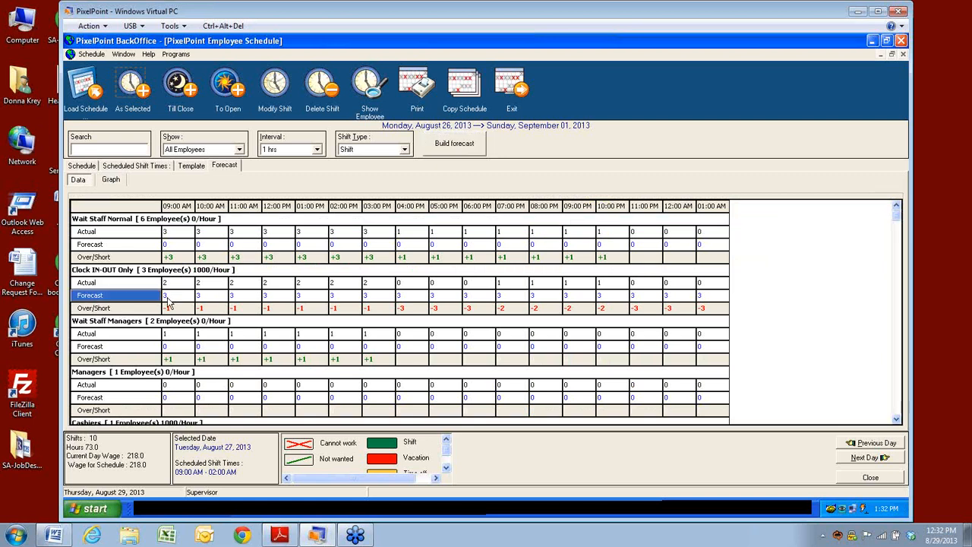
click(168, 297)
click(212, 298)
click(236, 299)
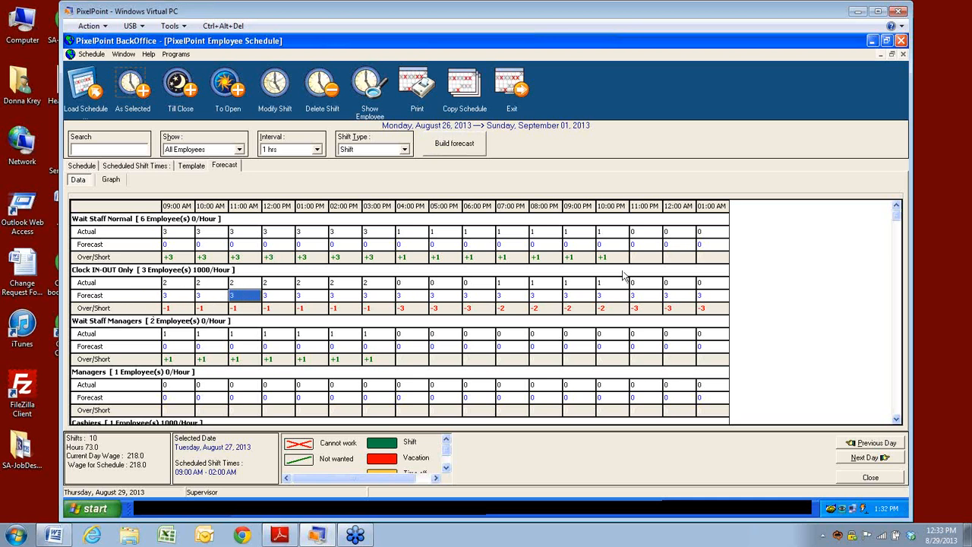
click(171, 309)
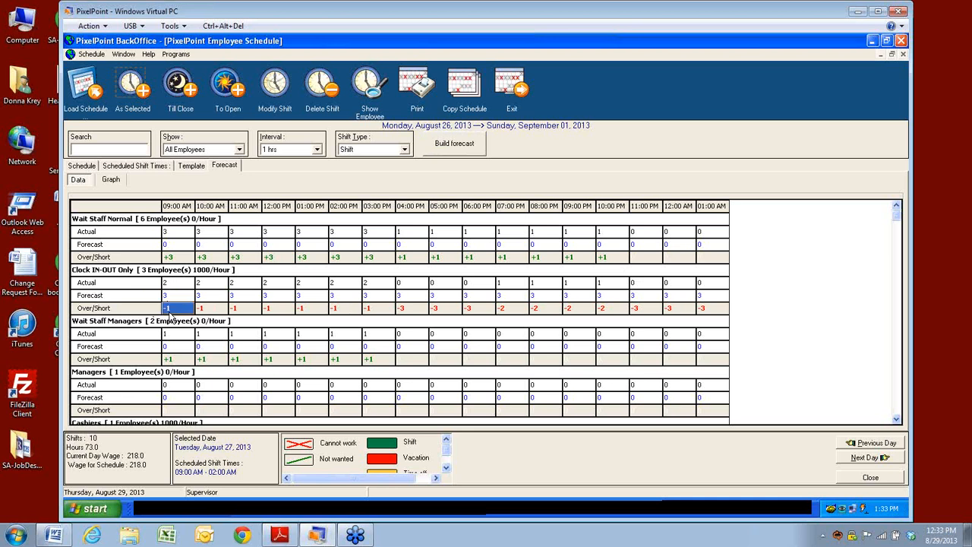
click(304, 309)
click(443, 312)
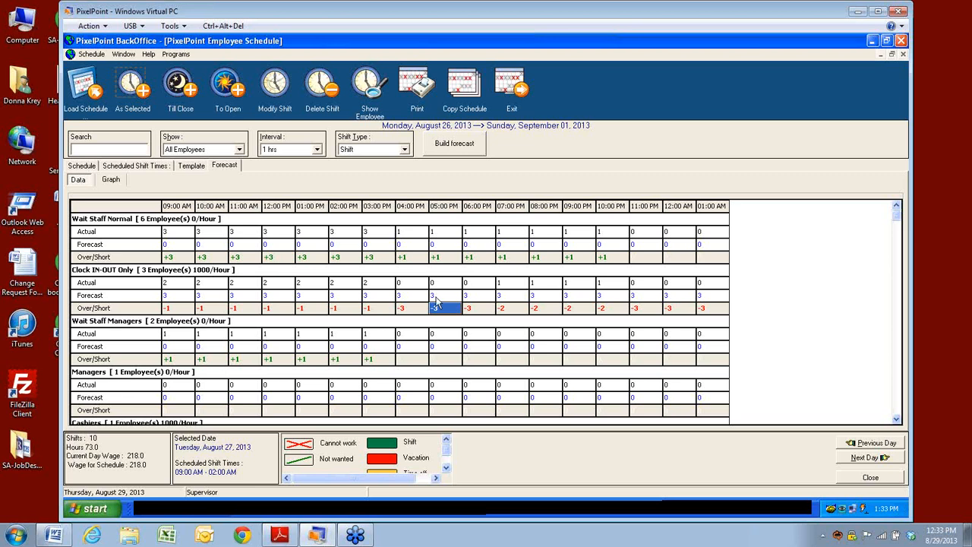
key(Down)
key(Down)
key(Down)
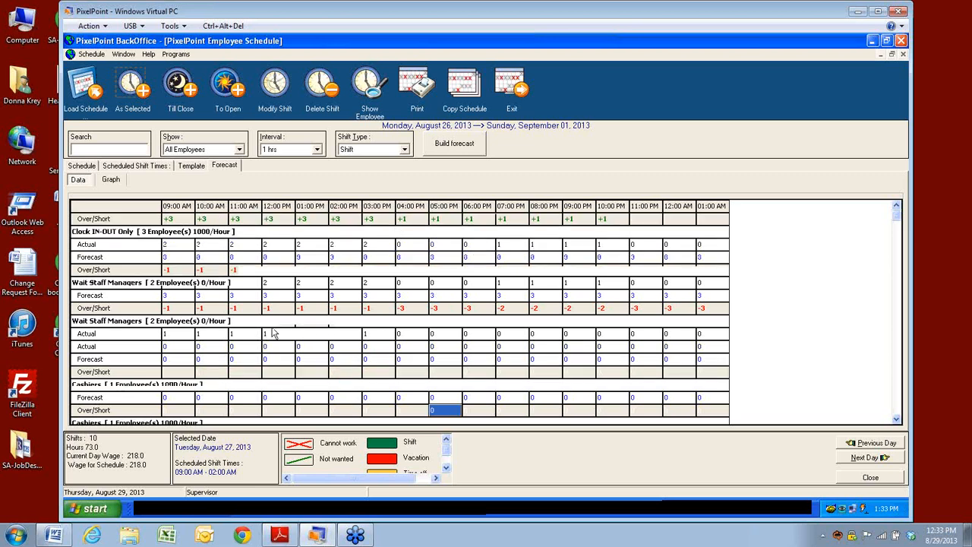
Step: Open Forecast Setup, check the 4-week period, and switch adjustment to Adjust by percentage
click(91, 56)
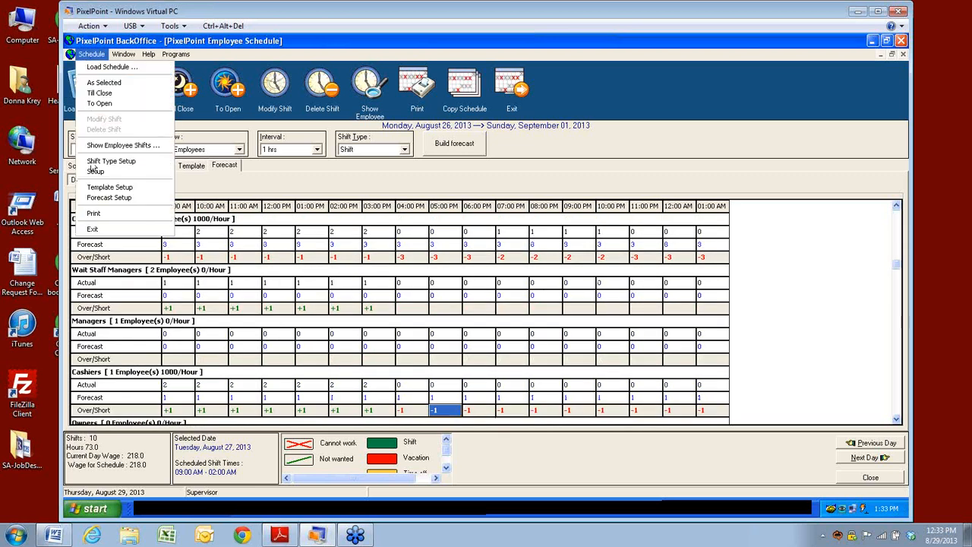
click(90, 200)
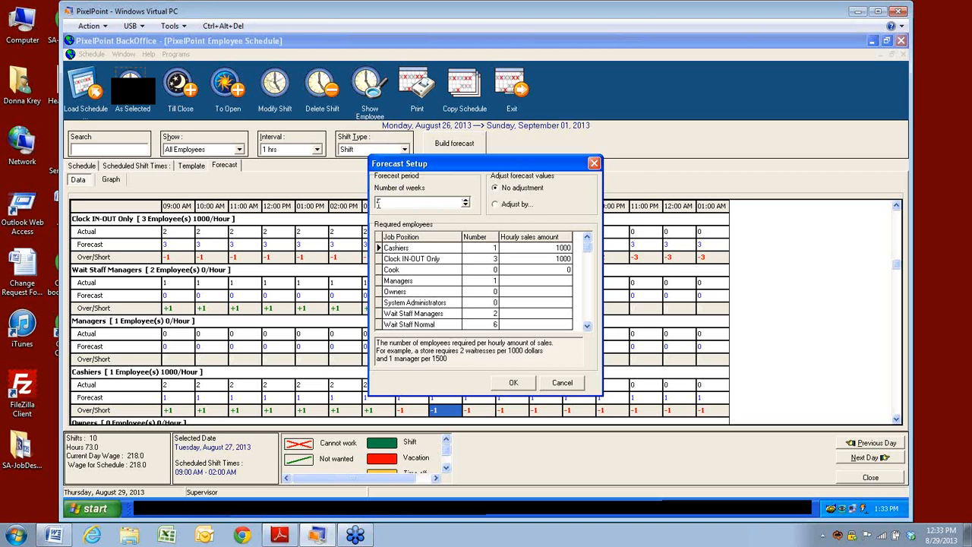
double_click(388, 202)
click(496, 205)
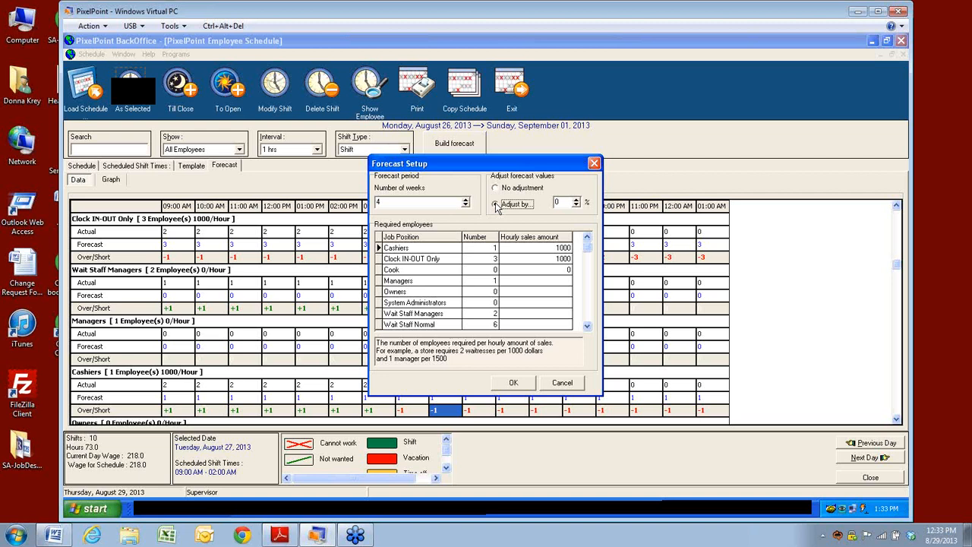
Step: Raise the forecast adjustment to 10% and step through each job position's required employees
click(496, 207)
click(564, 205)
click(395, 259)
drag(390, 272, 544, 336)
click(493, 250)
drag(492, 259, 483, 281)
Step: Review the Cashiers, Clock IN-OUT Only and Cook hourly sales amounts, then cancel Forecast Setup
click(536, 248)
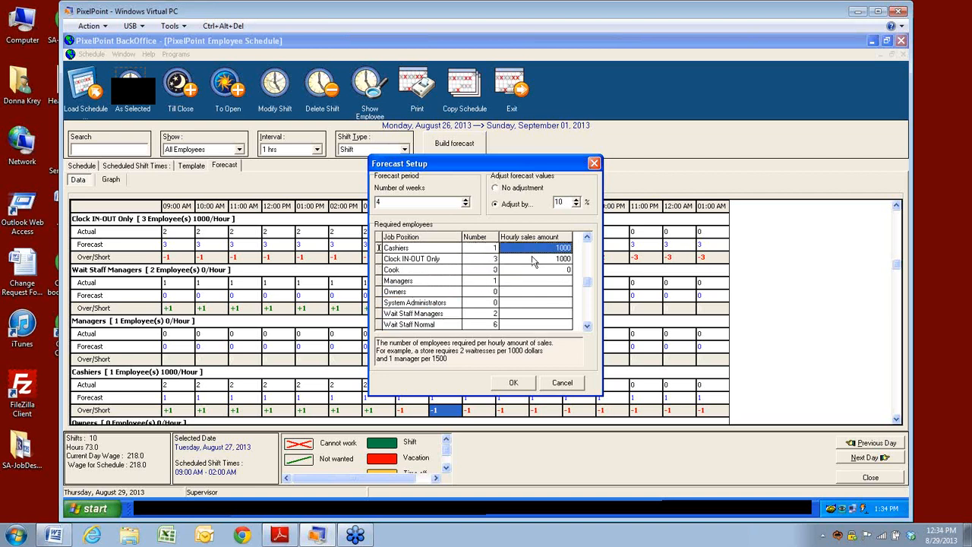
click(534, 260)
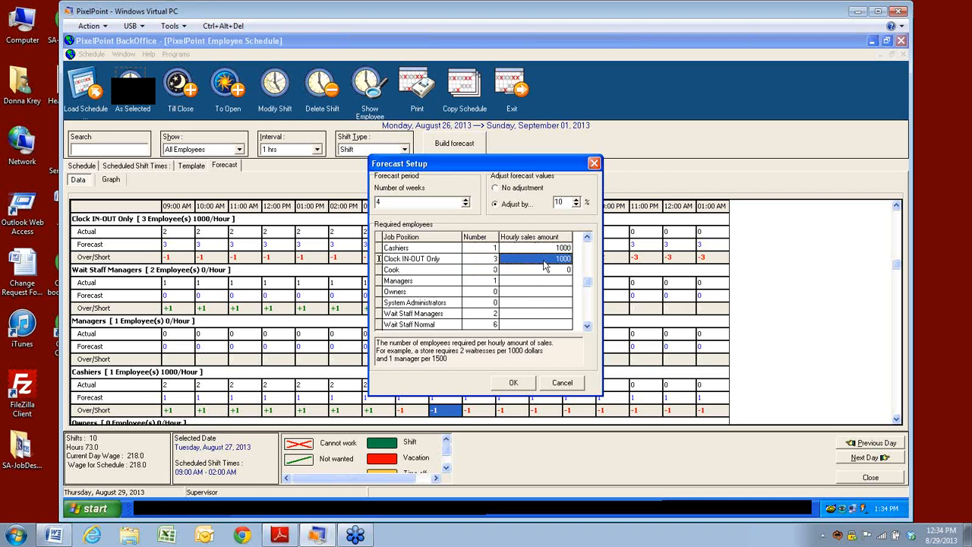
click(538, 271)
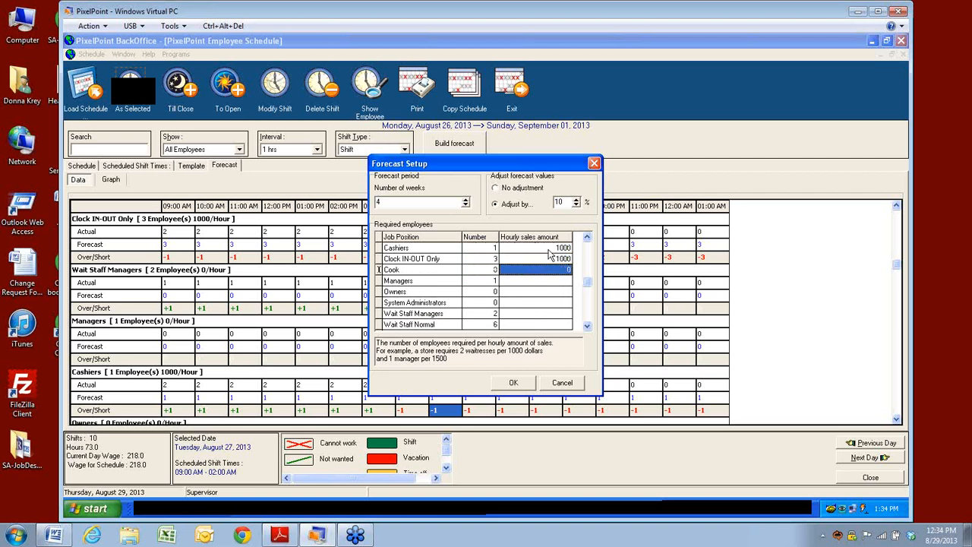
click(540, 251)
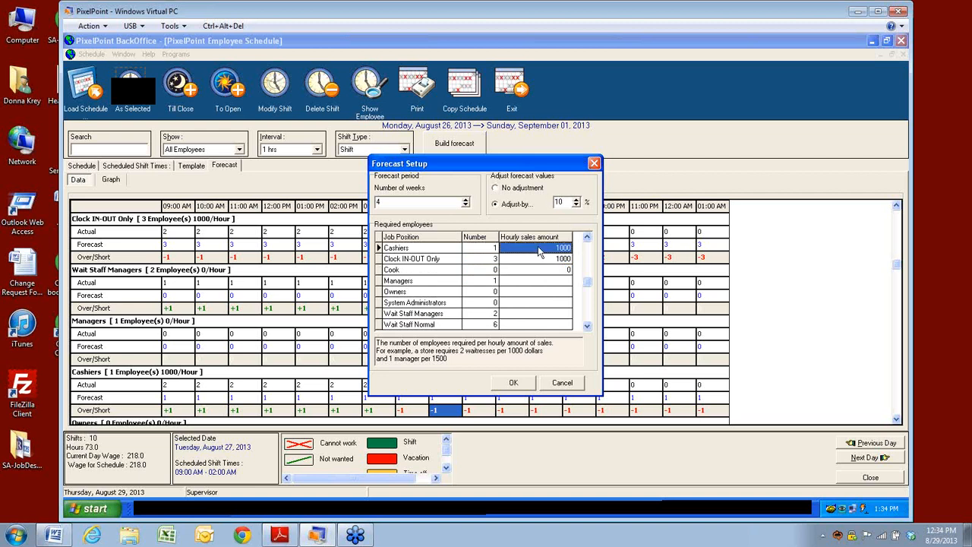
click(562, 248)
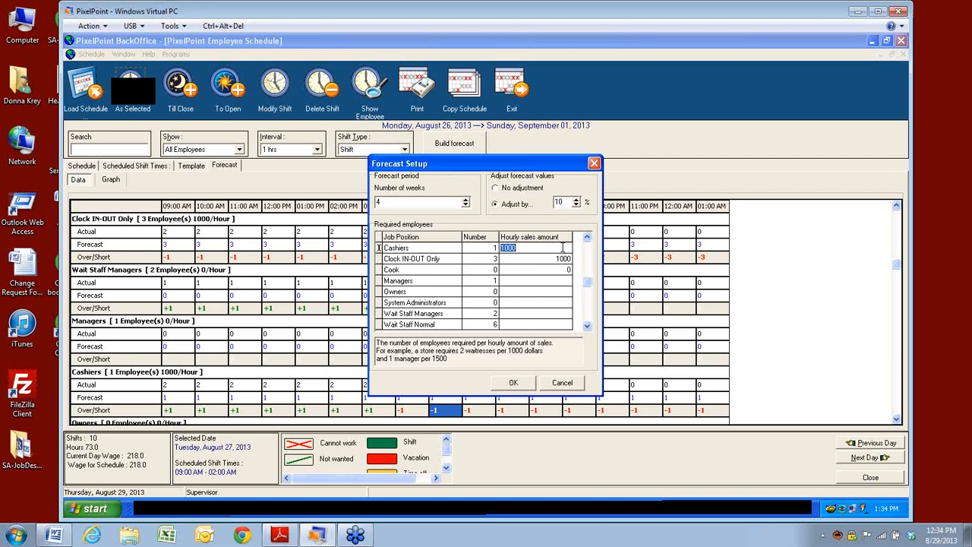
click(517, 259)
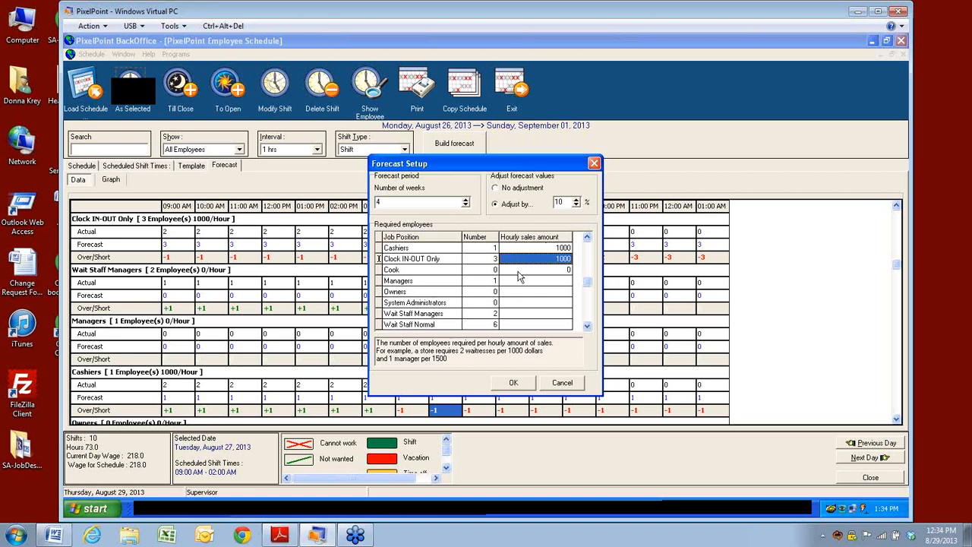
click(519, 273)
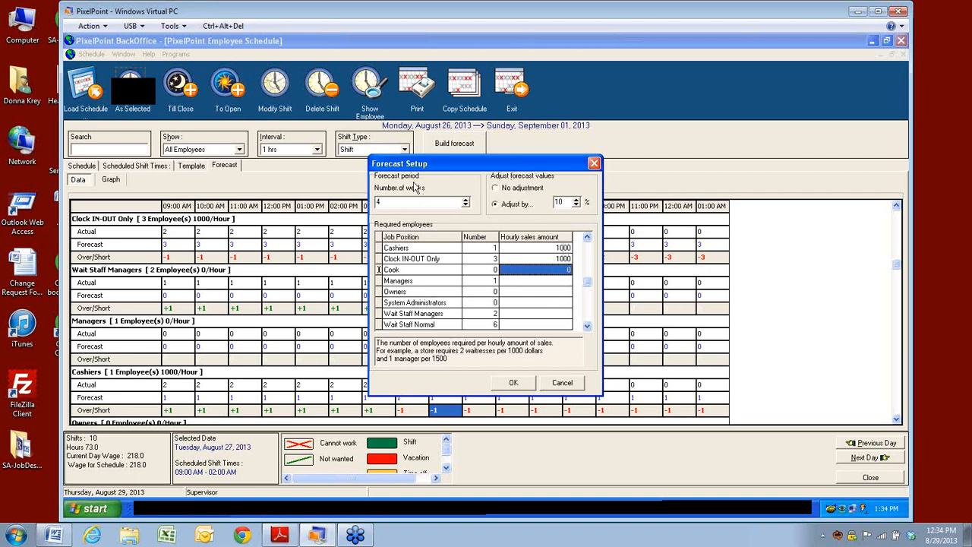
click(553, 258)
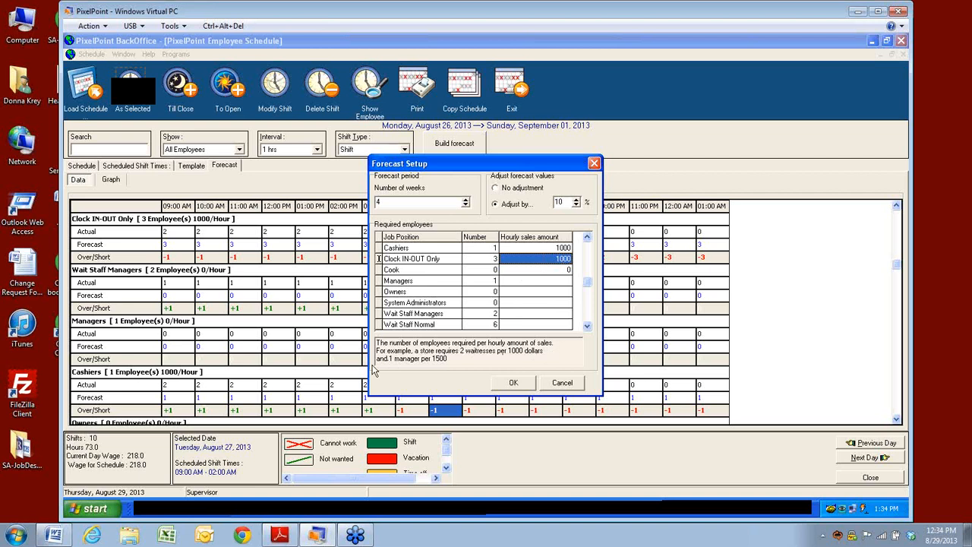
click(453, 358)
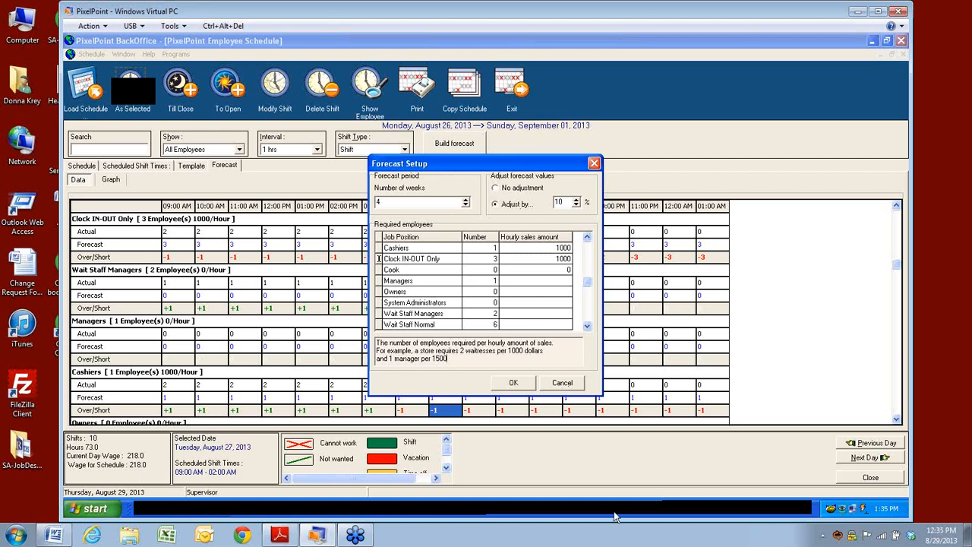
click(562, 383)
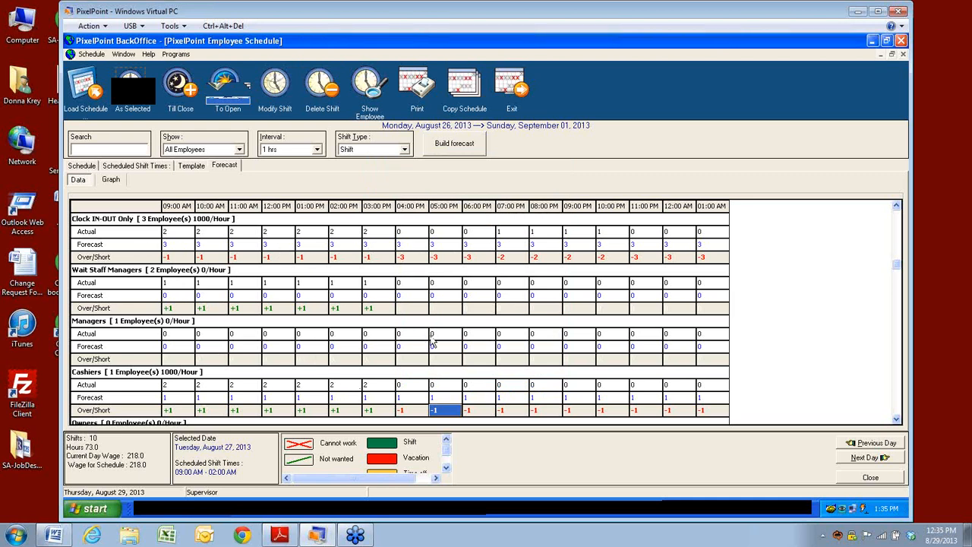
Step: Look through the Schedule, Templates and Forecast views, ending back on the schedule grid
click(76, 167)
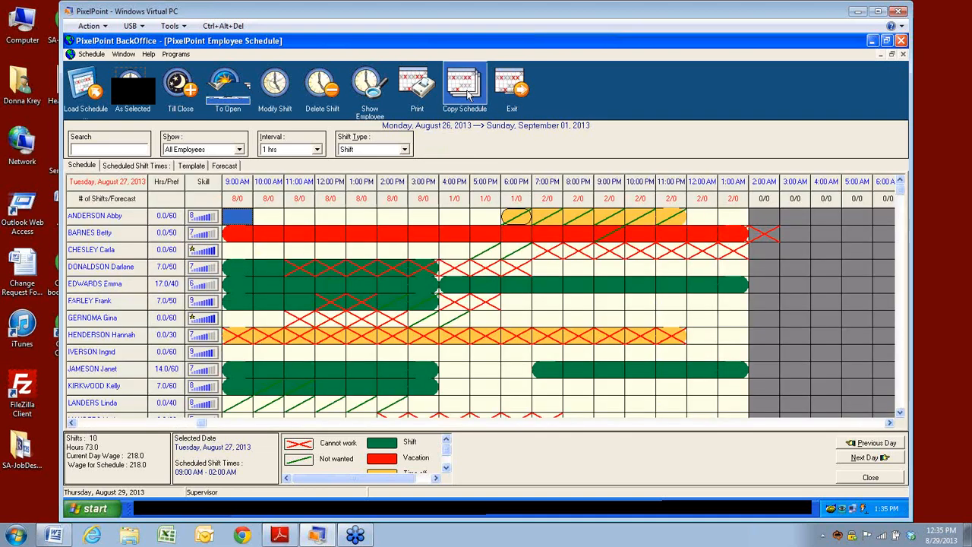
click(194, 168)
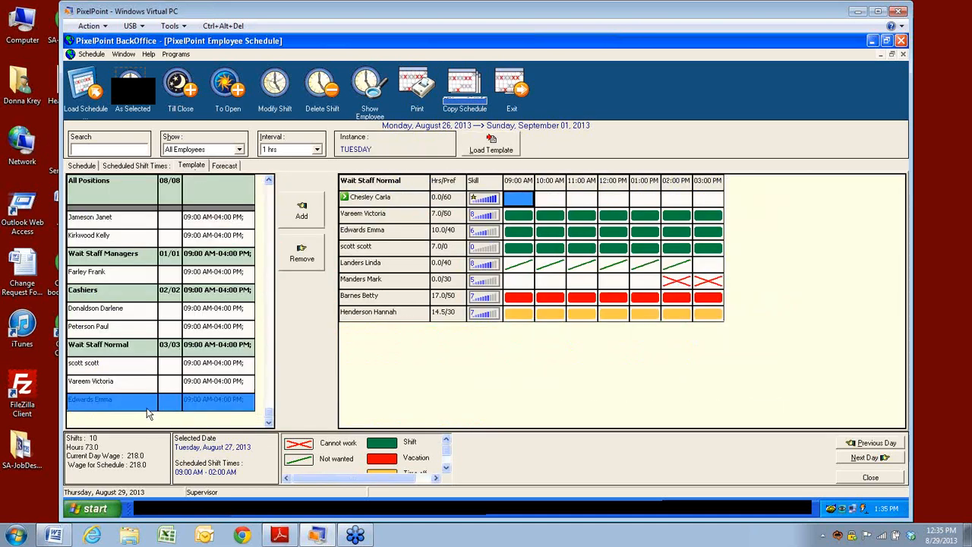
click(225, 166)
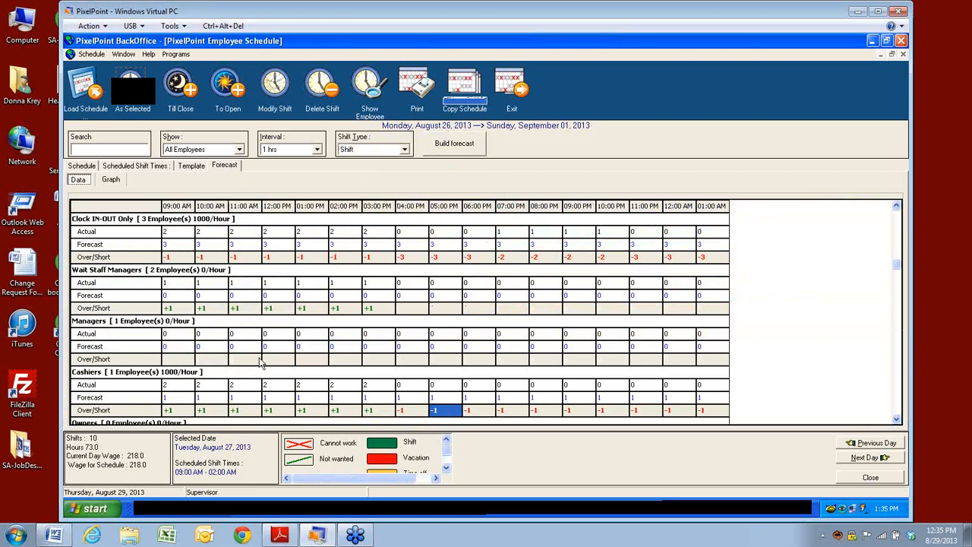
click(76, 167)
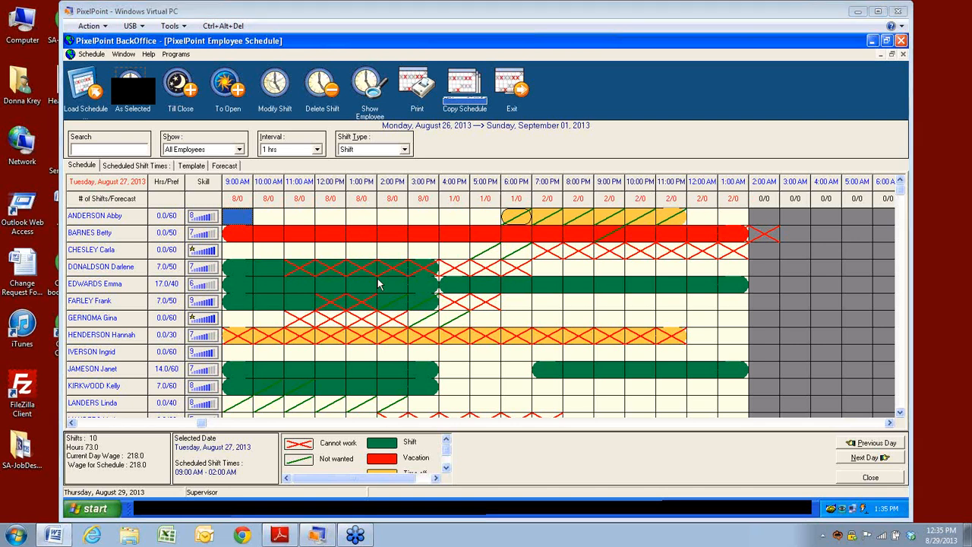
Step: Close the Employee Schedule window and bring up the Members/VIP menu
click(92, 54)
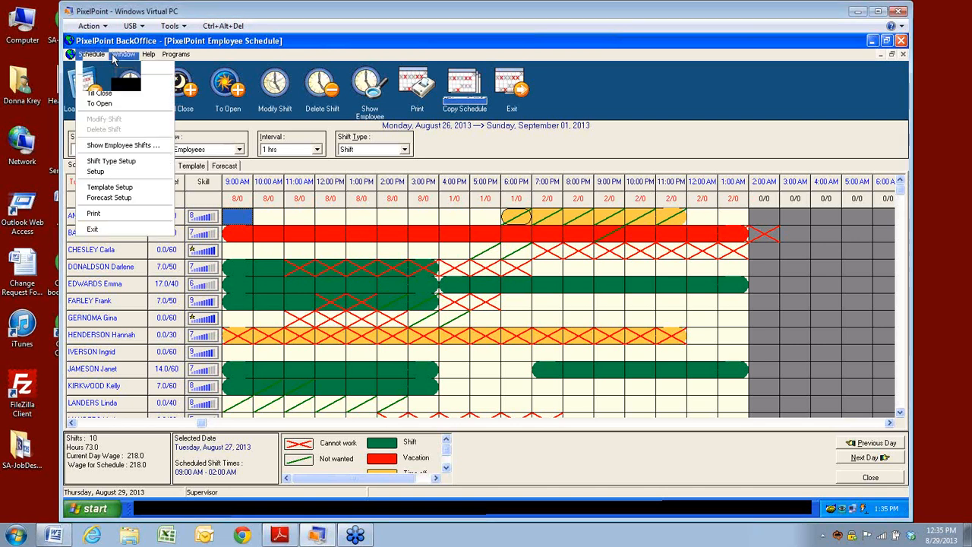
mouse_move(147, 55)
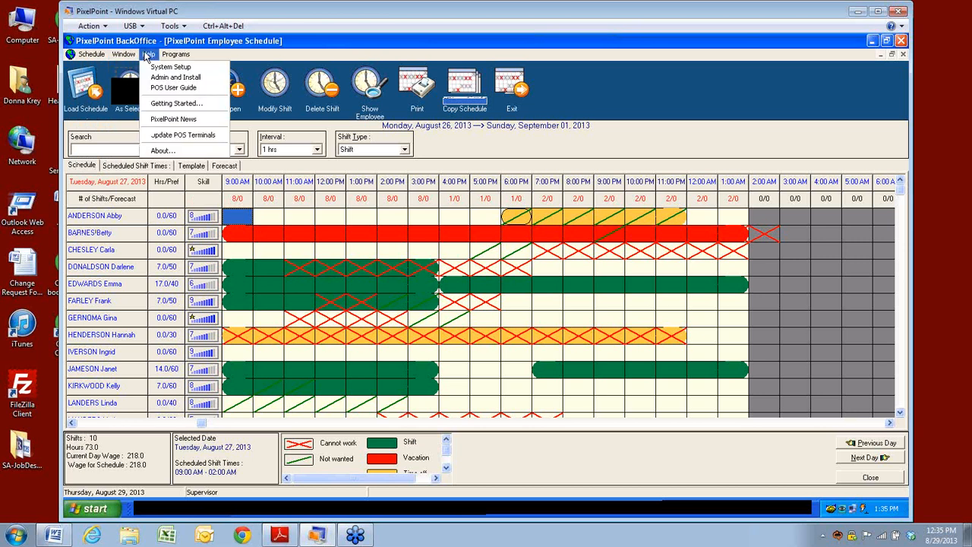
click(526, 88)
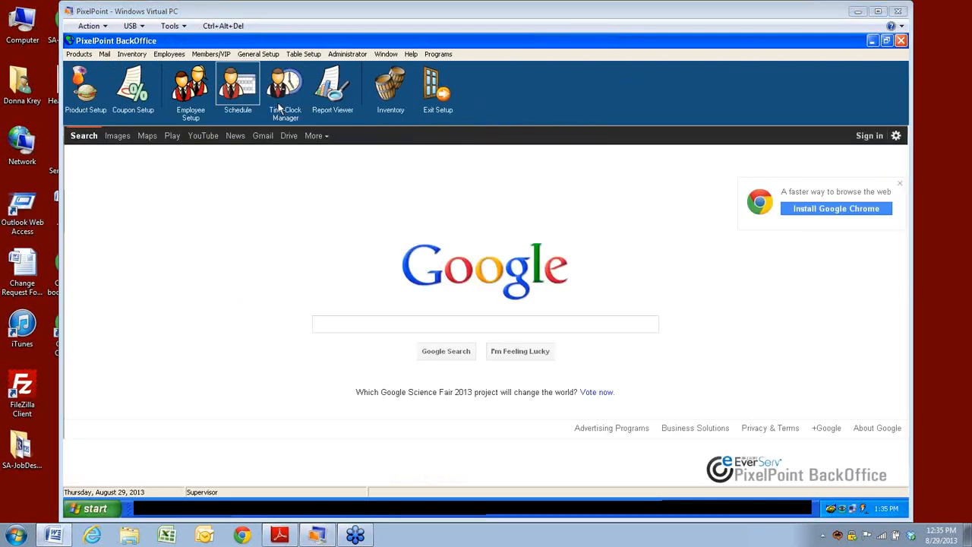
click(212, 55)
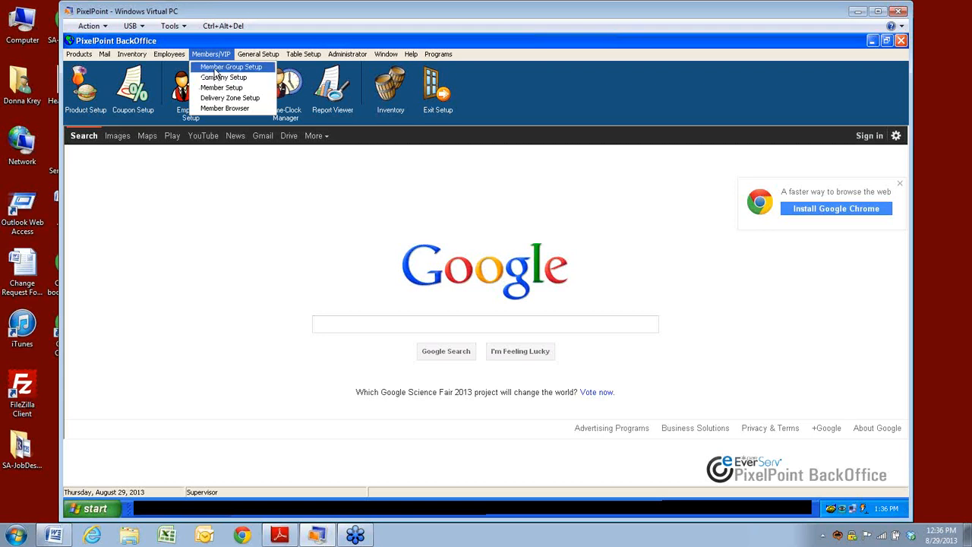
click(216, 56)
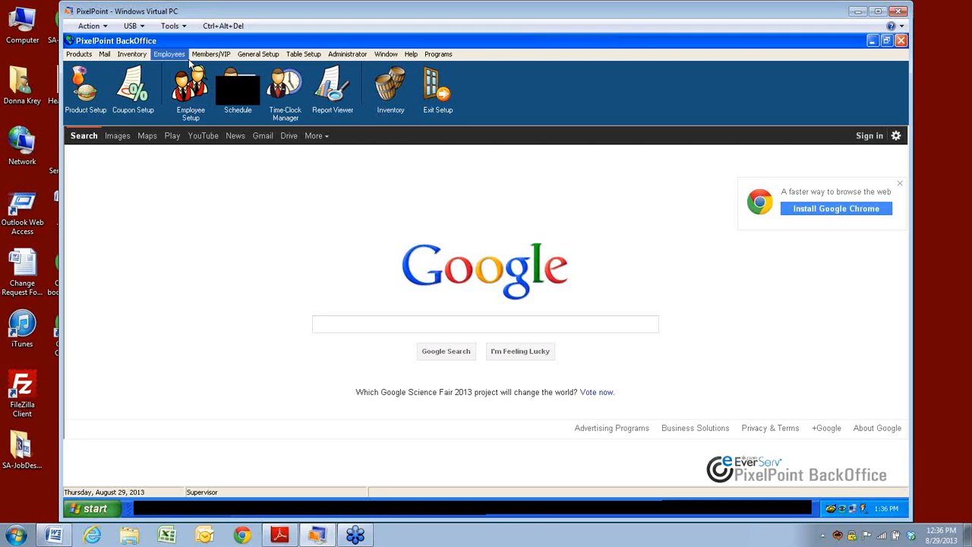
click(205, 56)
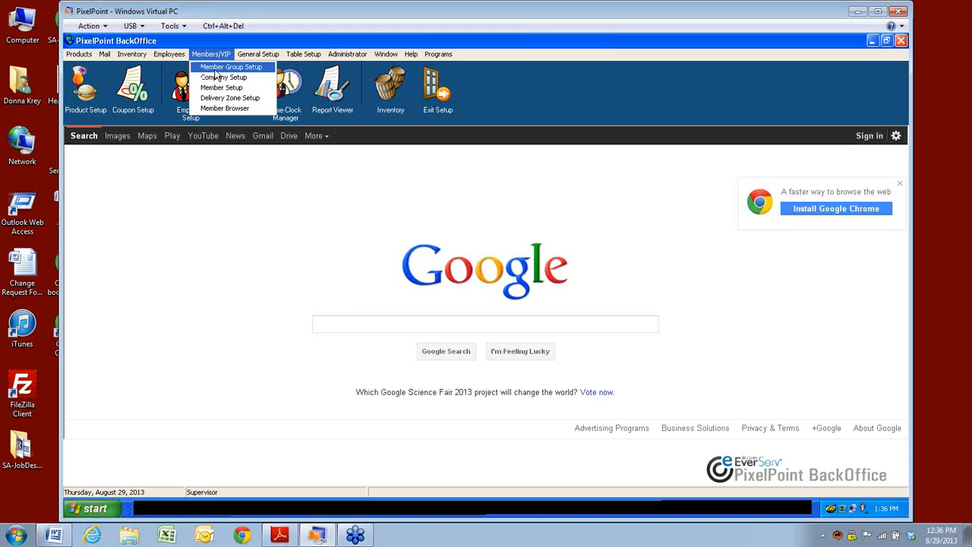
Step: Open Member Group Setup and list the Business, Seniors, Students and VIP groups
click(216, 71)
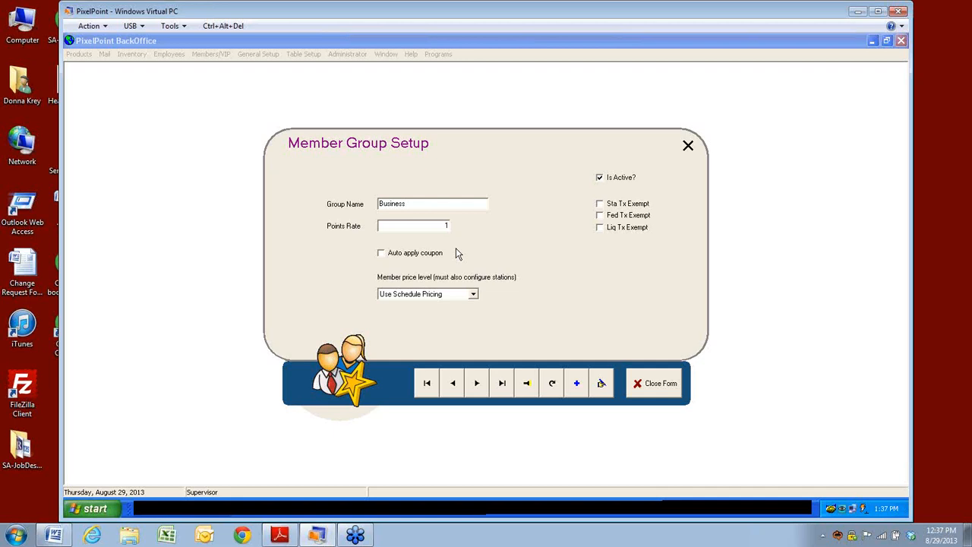
click(527, 389)
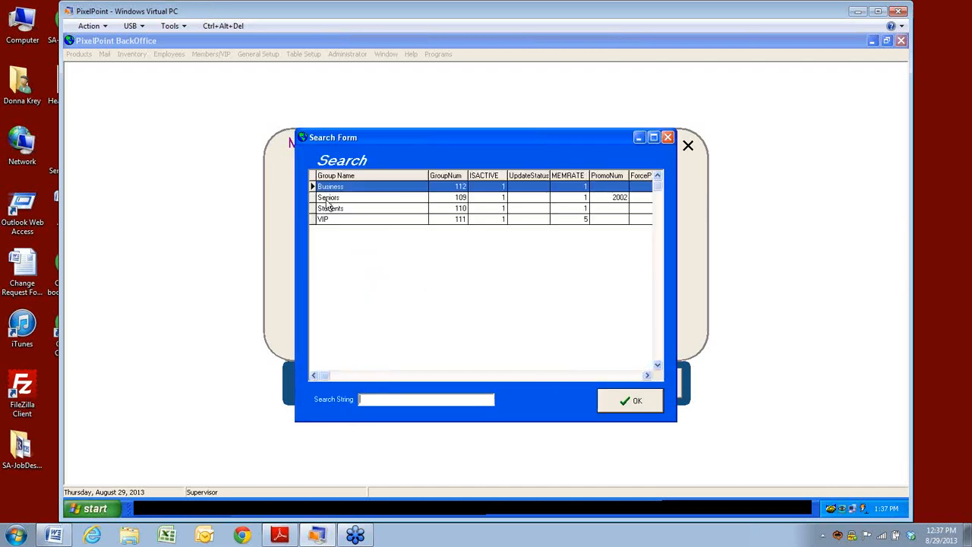
Step: Load the VIP group (points rate 5), then navigate back to the Students group
click(325, 220)
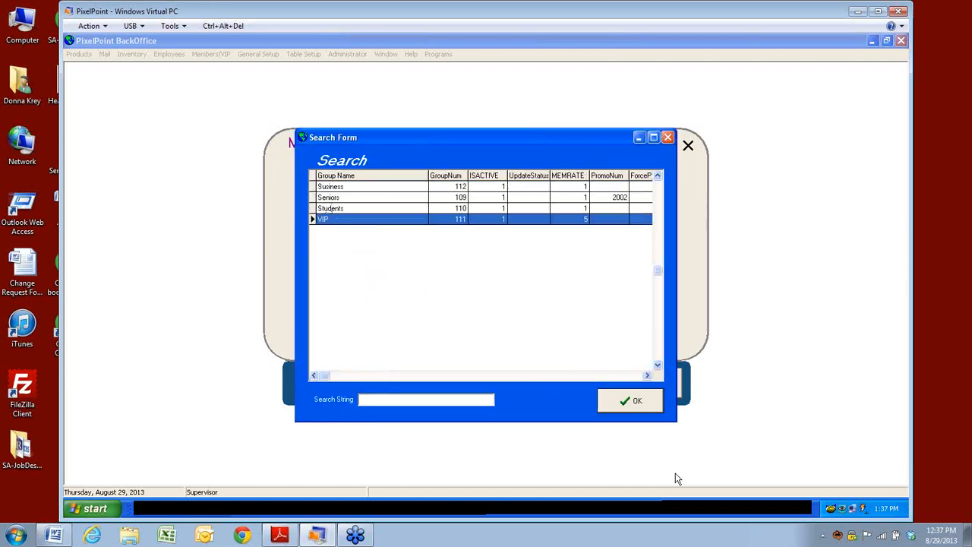
click(640, 409)
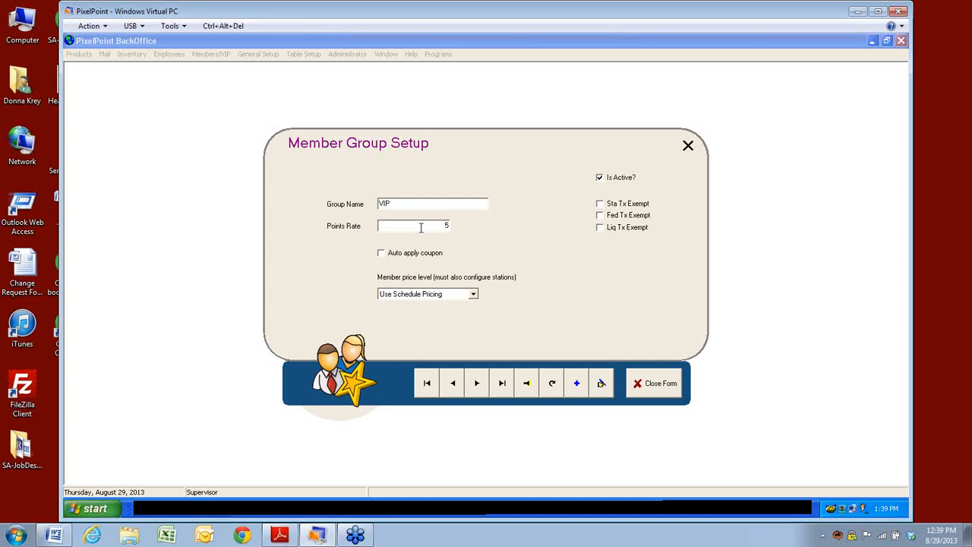
click(477, 389)
click(454, 384)
Step: Try Force Price C as the Students price level, discard the change, and close the form
click(473, 294)
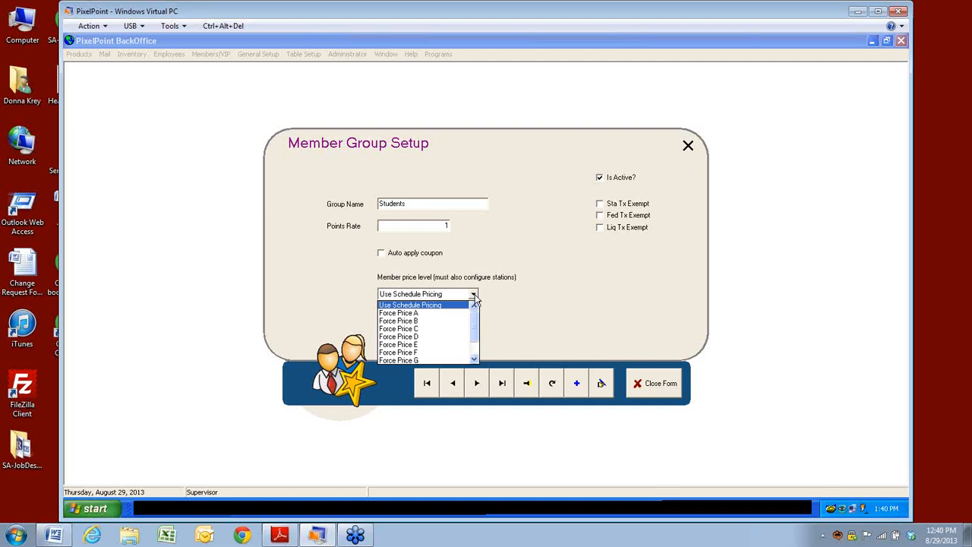
click(388, 330)
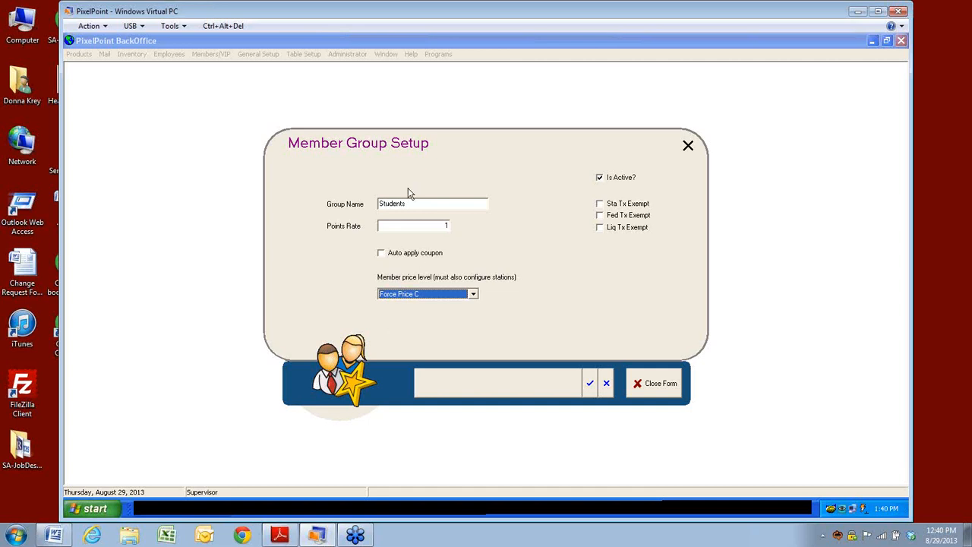
click(606, 384)
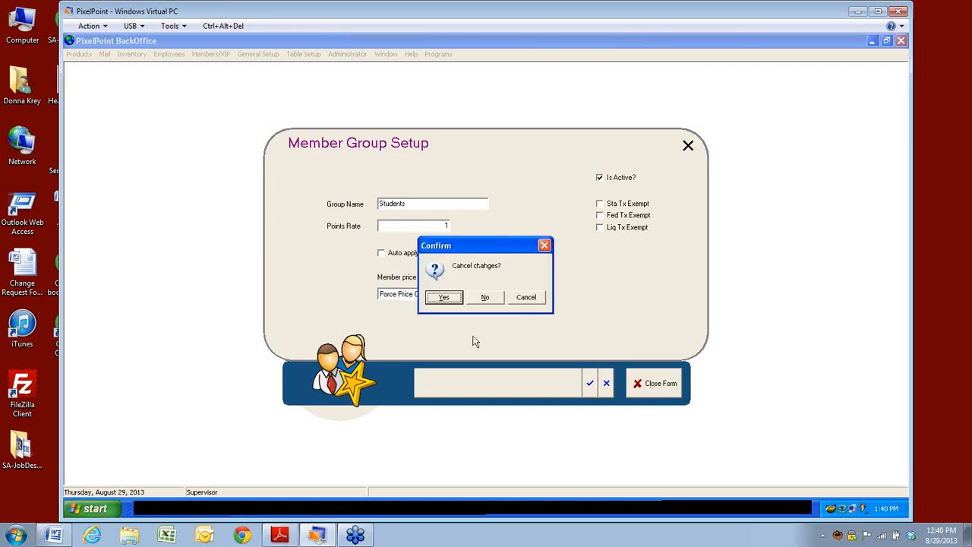
click(446, 299)
click(660, 388)
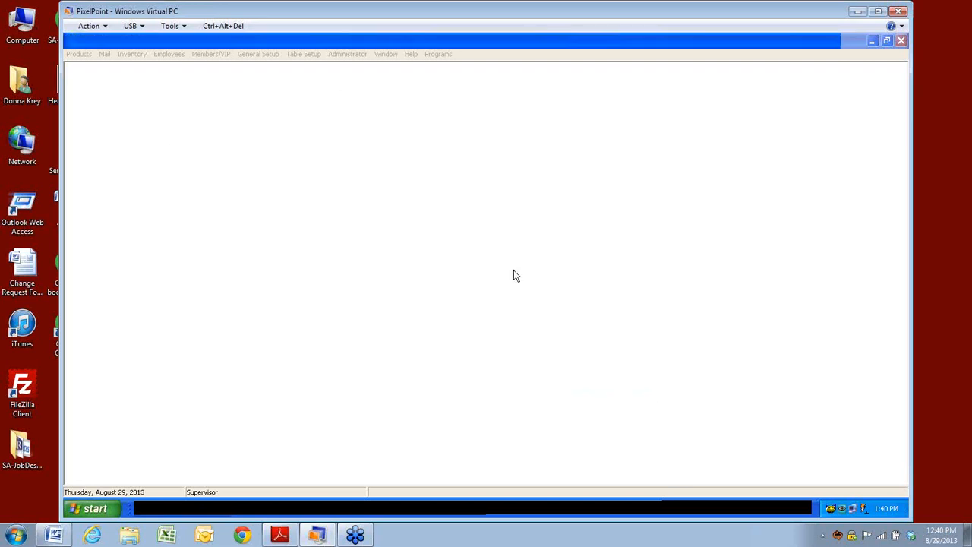
Step: Open Company Setup, load ABC Company's record from the search list, then close the form
click(209, 53)
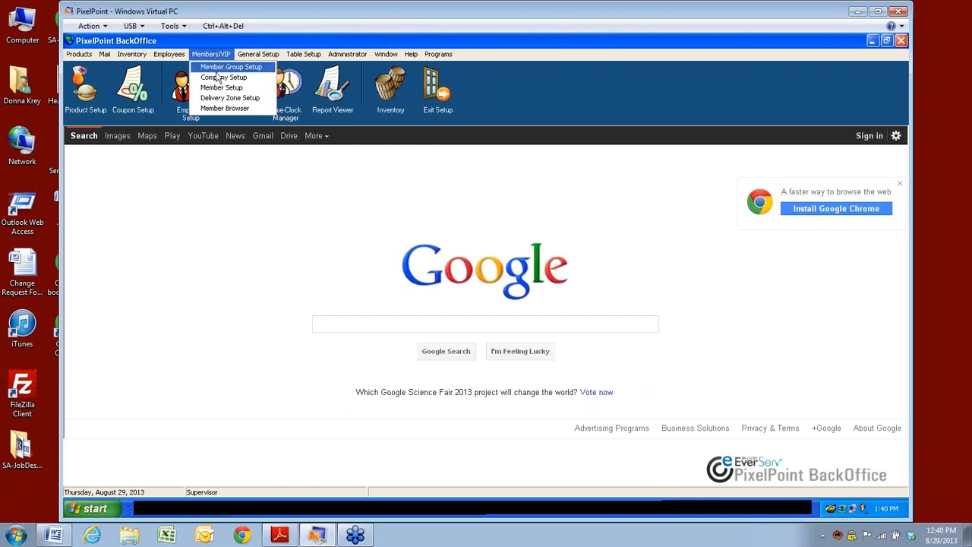
click(214, 78)
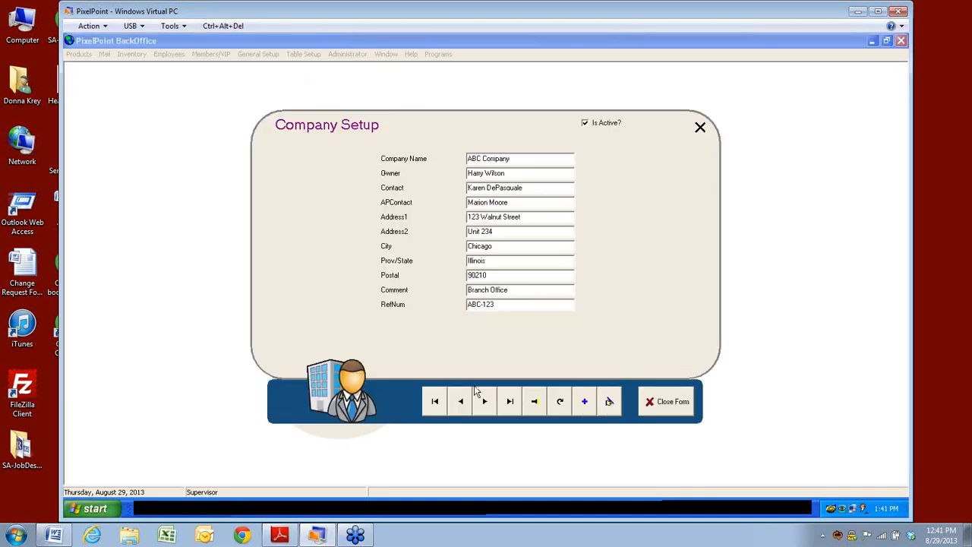
click(535, 411)
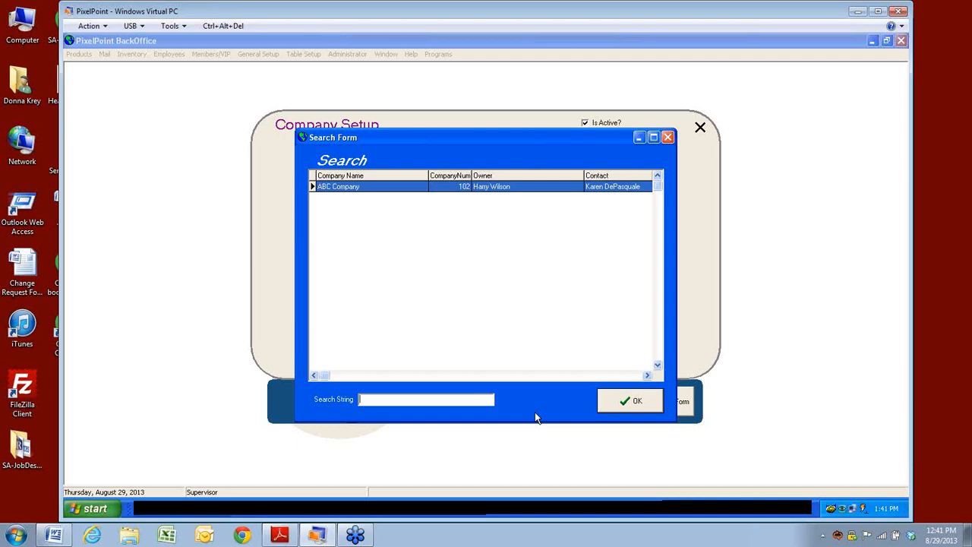
click(640, 403)
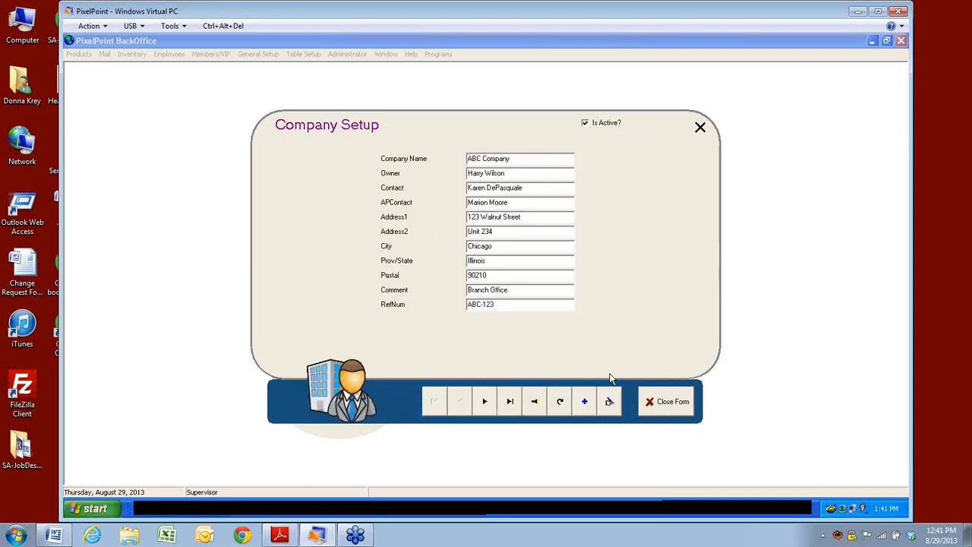
click(661, 401)
click(258, 54)
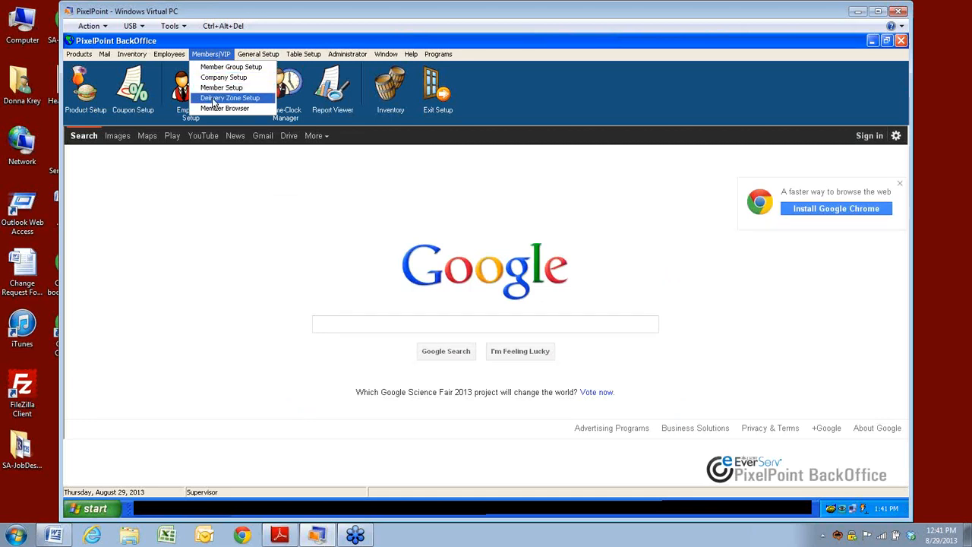
Step: Open Delivery Zone Setup, try renaming Zone A to East Side, then discard the edit and close
click(214, 101)
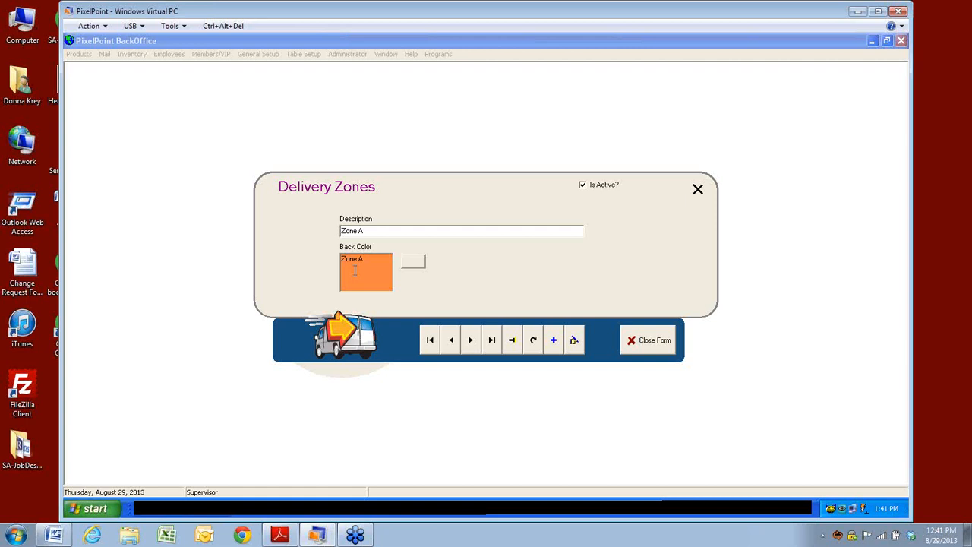
drag(373, 231, 338, 231)
text(East)
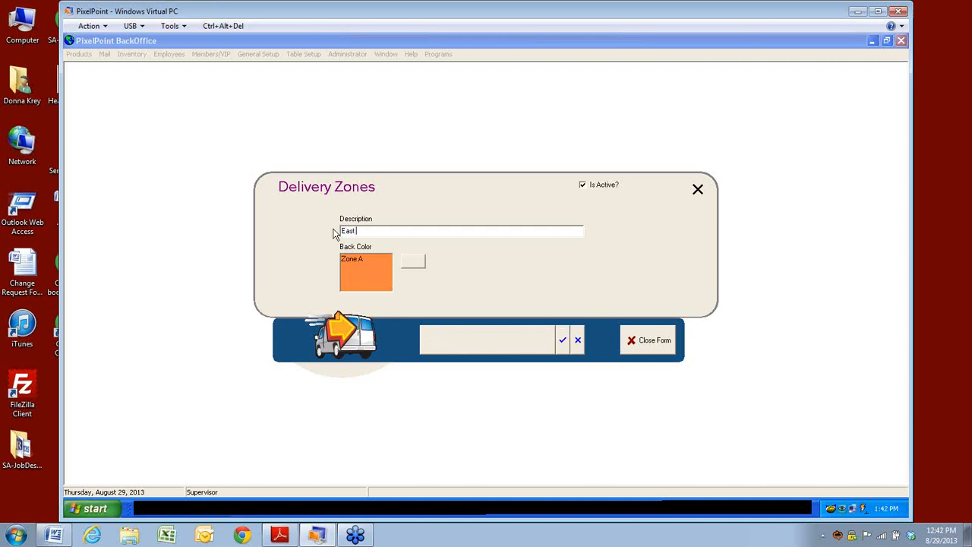
text( Sie)
key(BackSpace)
key(BackSpace)
text(ide)
key(BackSpace)
key(BackSpace)
key(BackSpace)
text(ide)
click(576, 343)
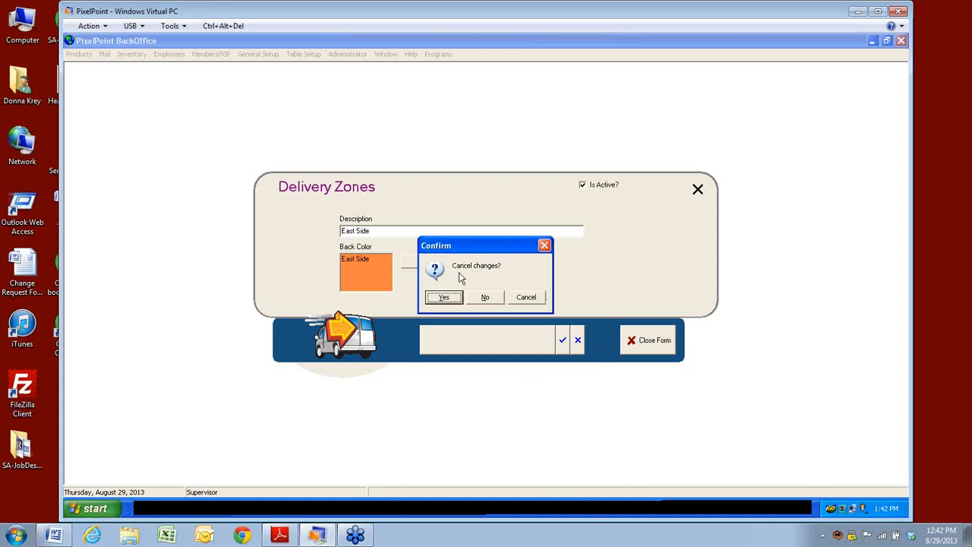
click(444, 298)
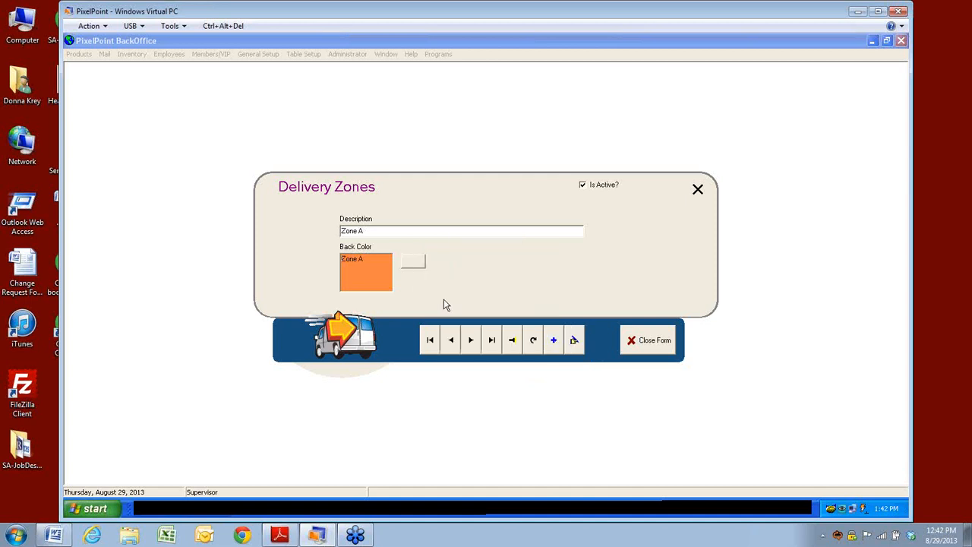
click(662, 340)
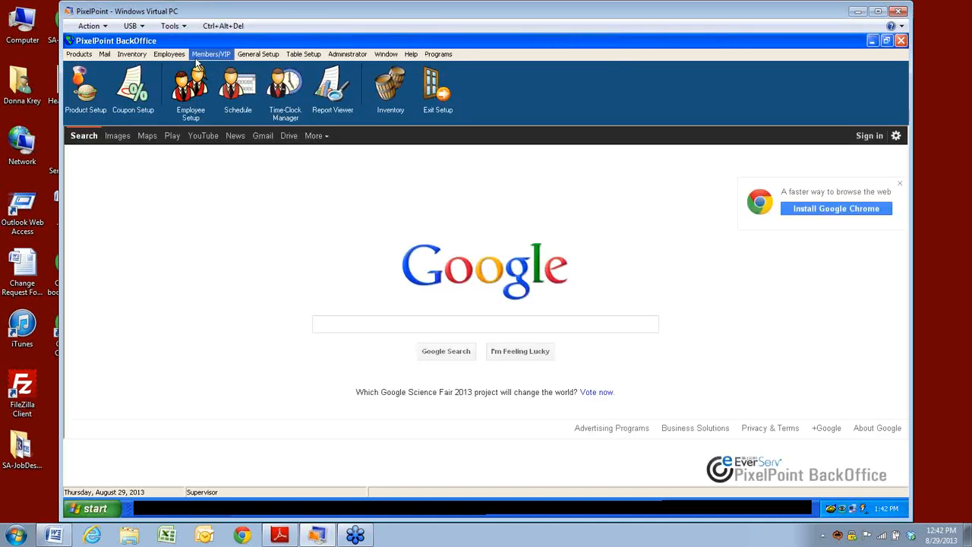
click(199, 57)
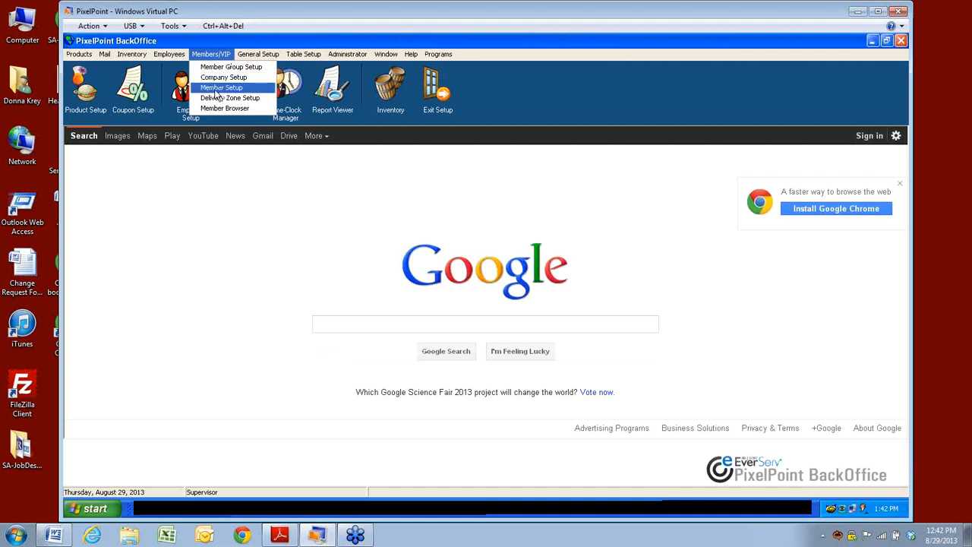
click(216, 89)
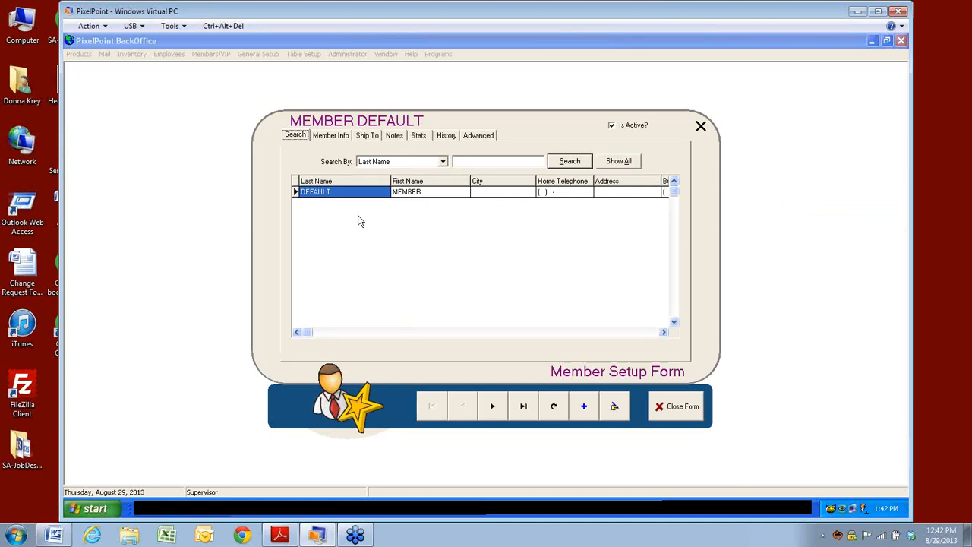
double_click(328, 194)
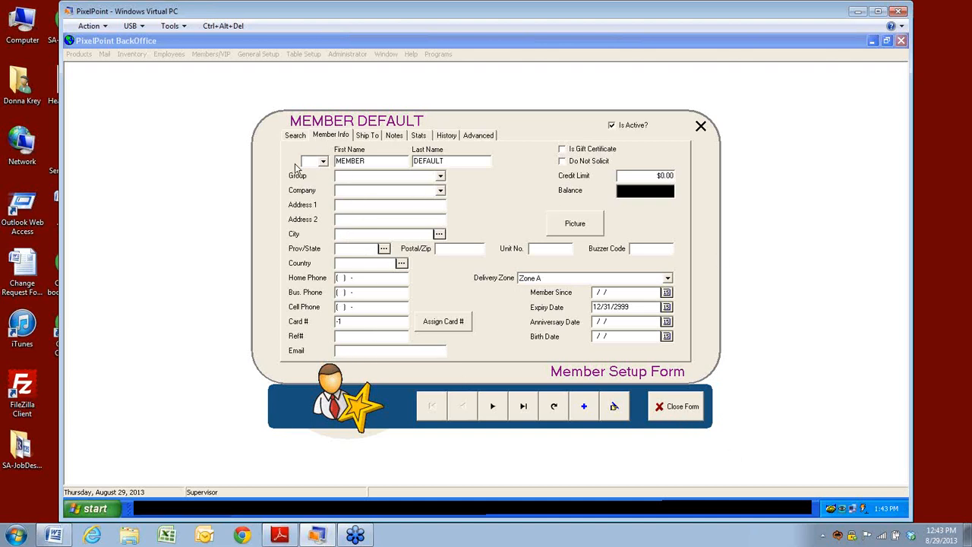
click(296, 136)
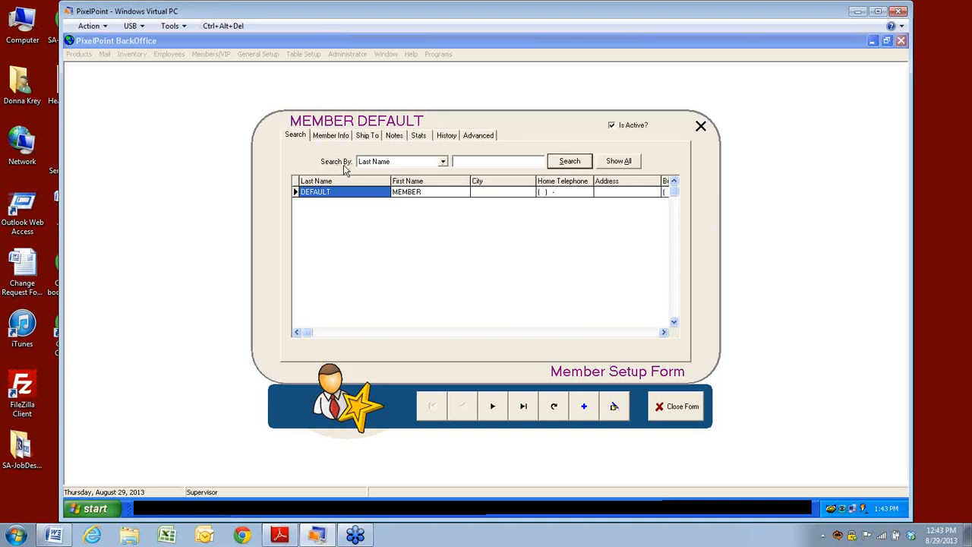
Step: Switch the member search field to City and list all members
click(444, 162)
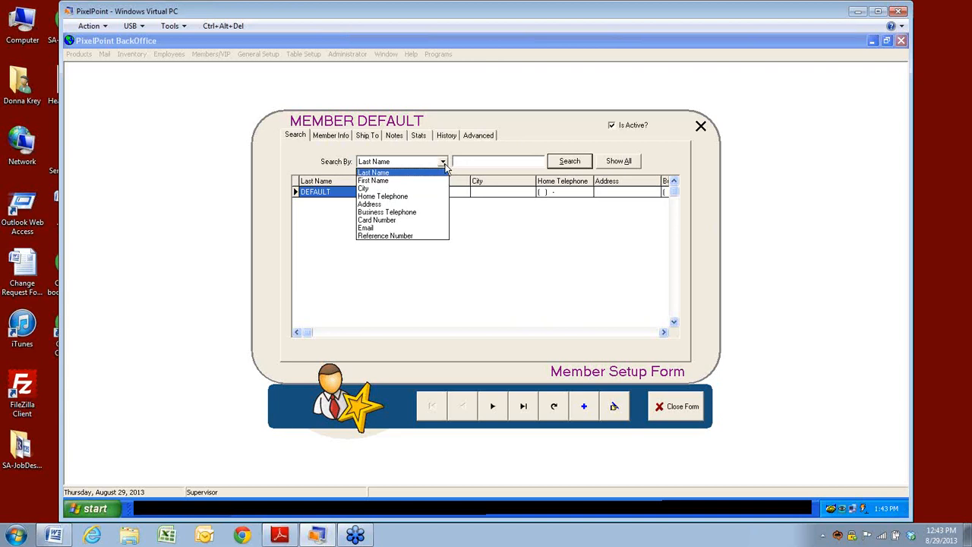
click(363, 188)
click(462, 161)
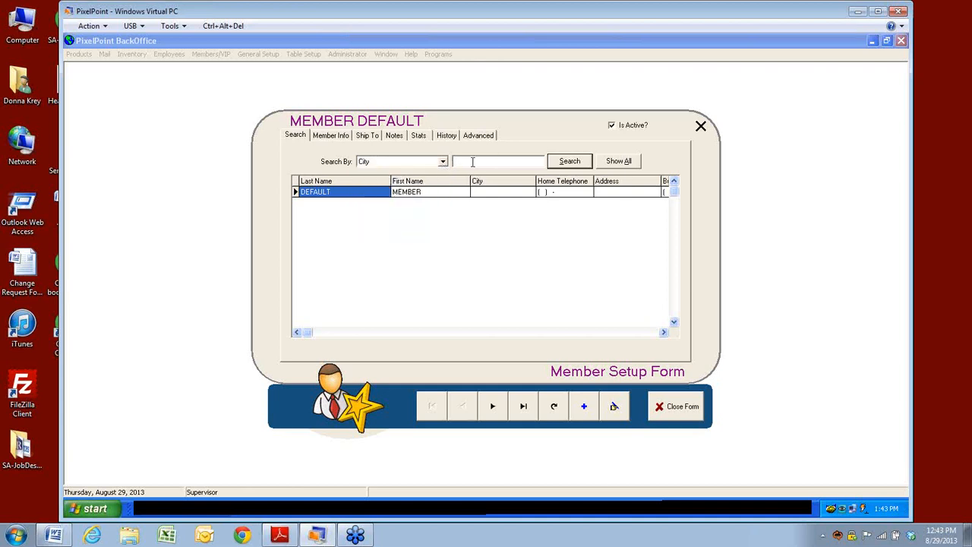
click(443, 161)
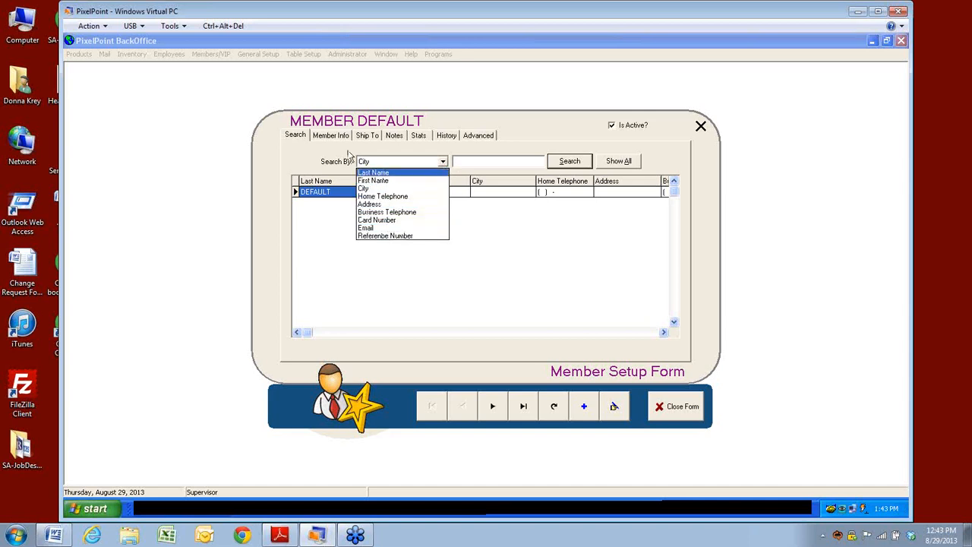
click(617, 162)
click(619, 163)
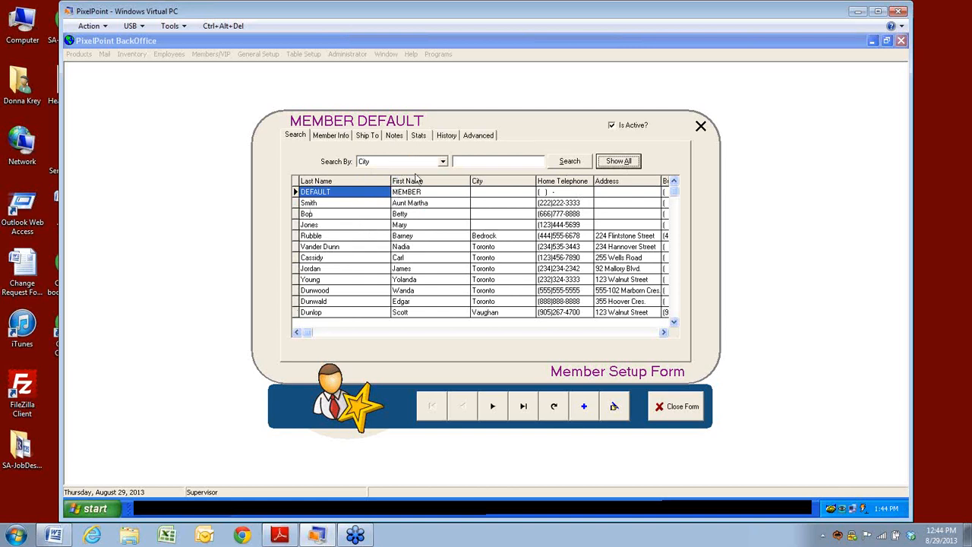
Step: Search by Last Name, sort all members by last name, and open a Seniors member's record
click(444, 165)
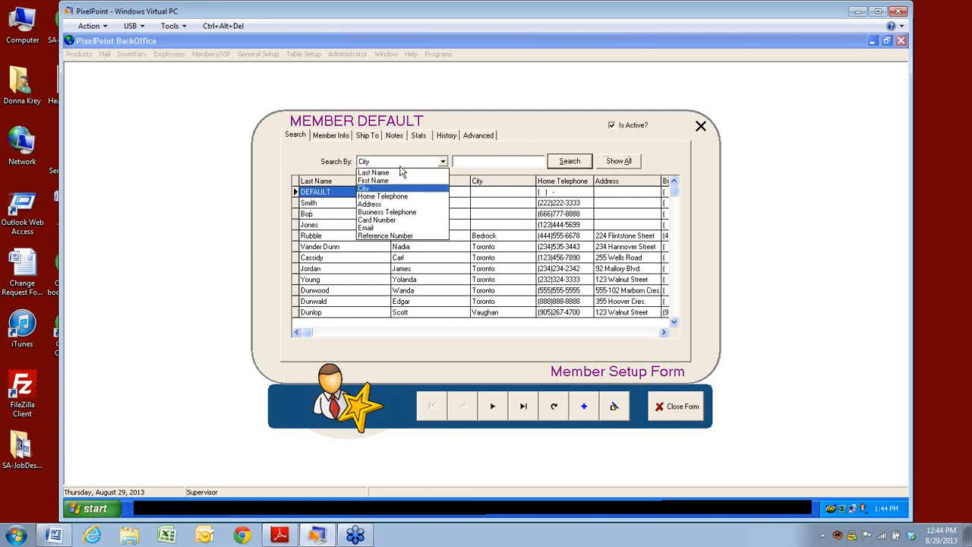
click(384, 175)
click(618, 163)
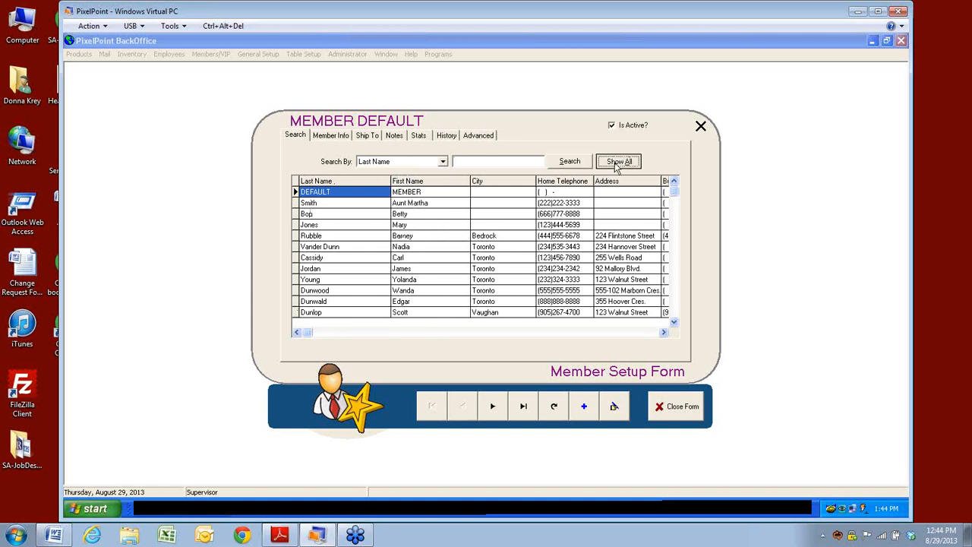
click(326, 183)
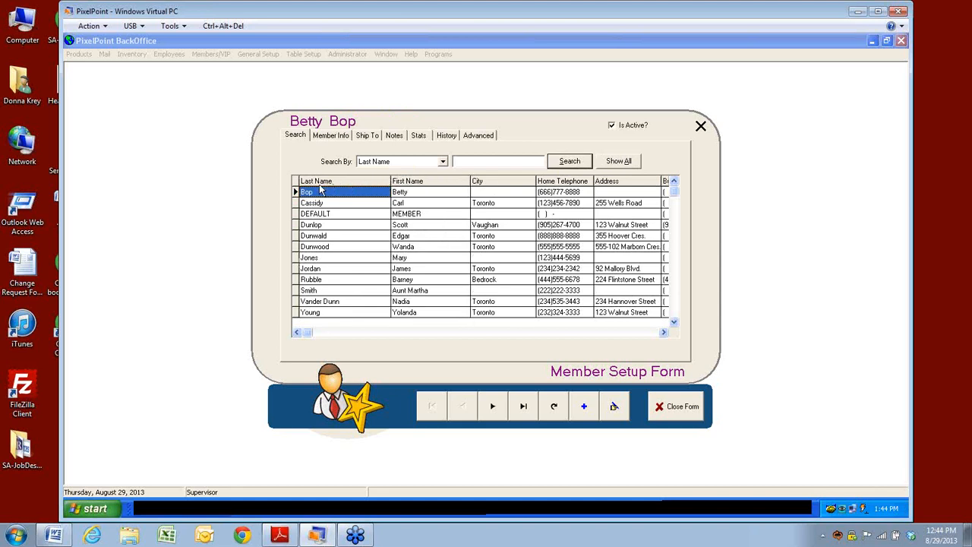
click(445, 246)
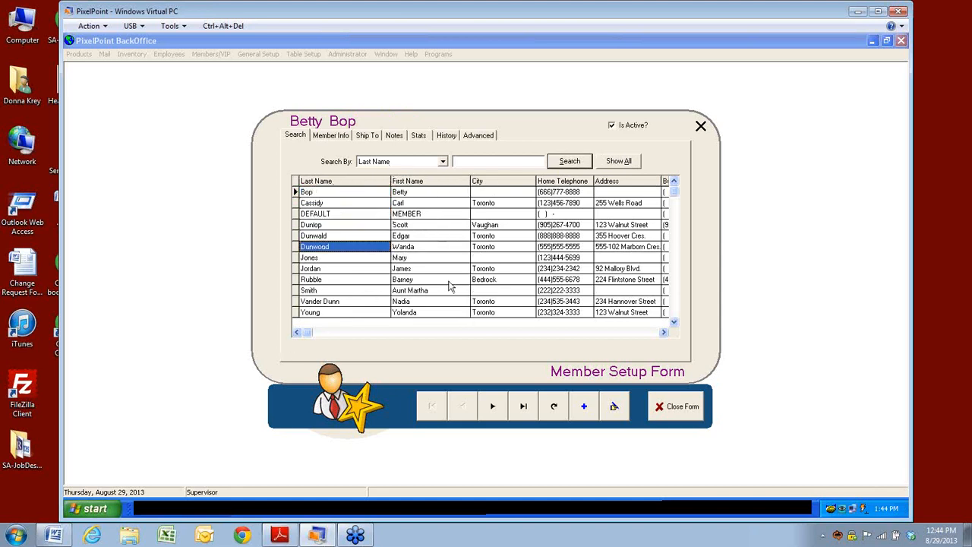
key(Up)
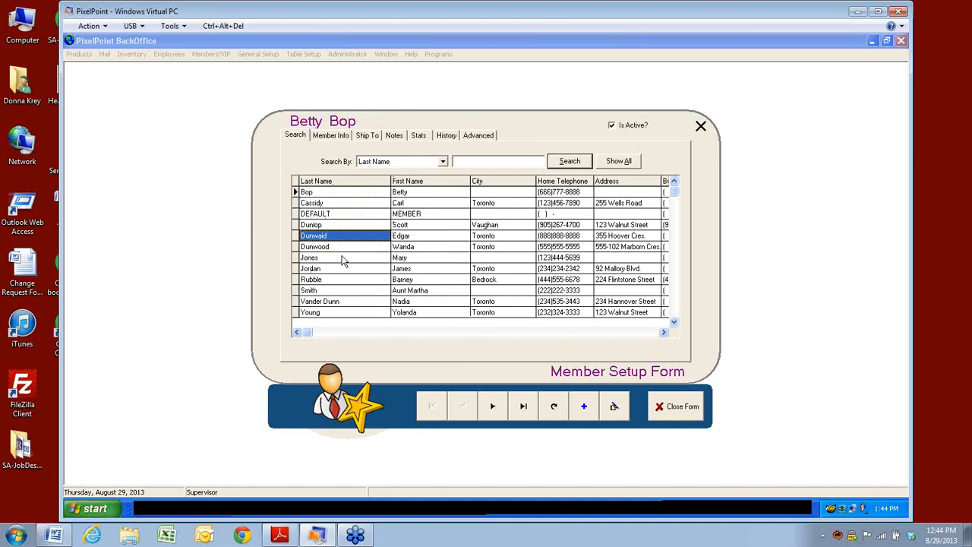
double_click(338, 235)
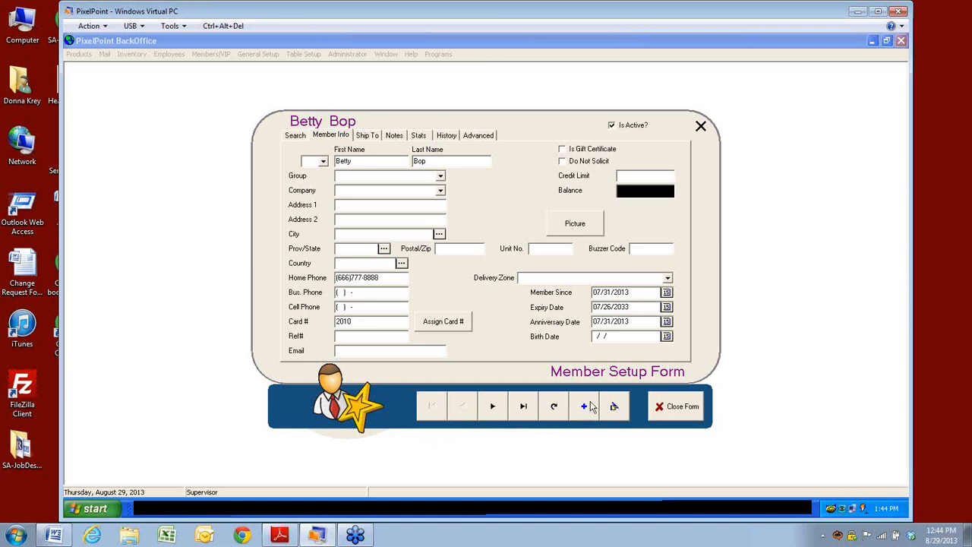
click(291, 137)
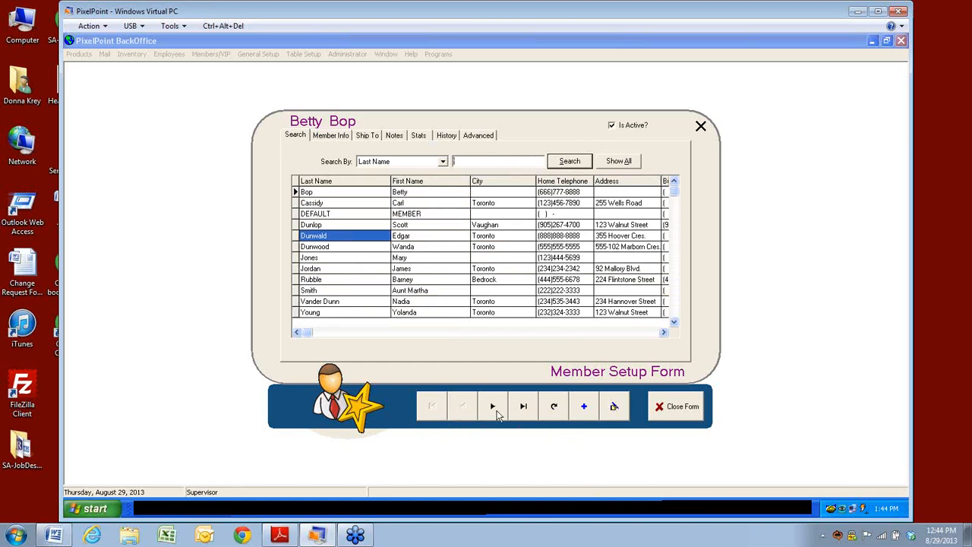
double_click(316, 236)
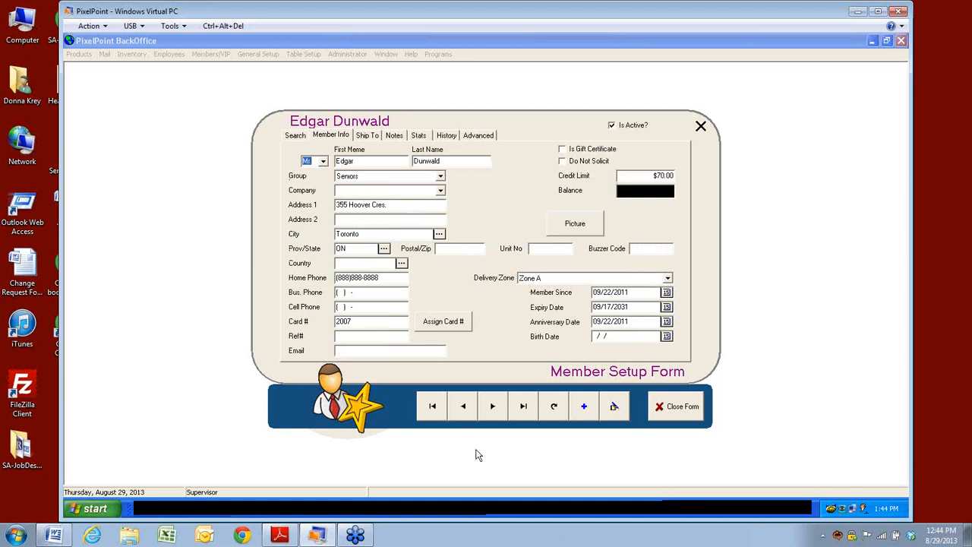
Step: Page forward seven member records, then back three to a Students-group member
click(495, 412)
click(495, 412)
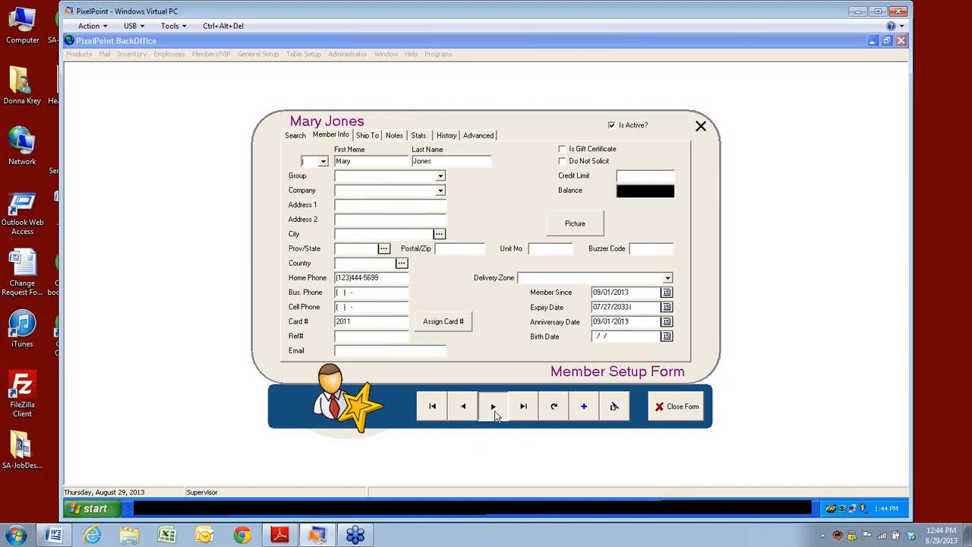
click(494, 408)
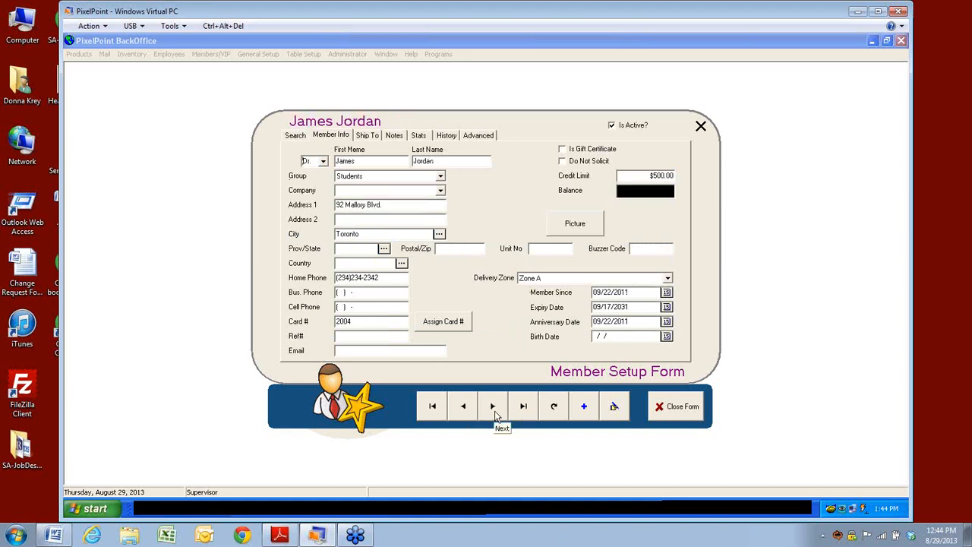
click(494, 410)
click(494, 410)
click(494, 410)
click(494, 411)
click(465, 417)
click(465, 416)
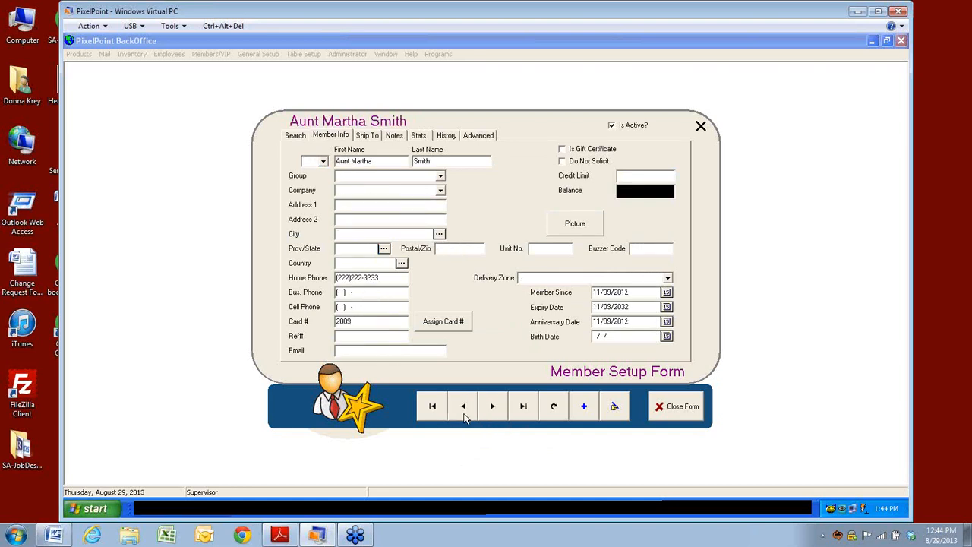
click(464, 410)
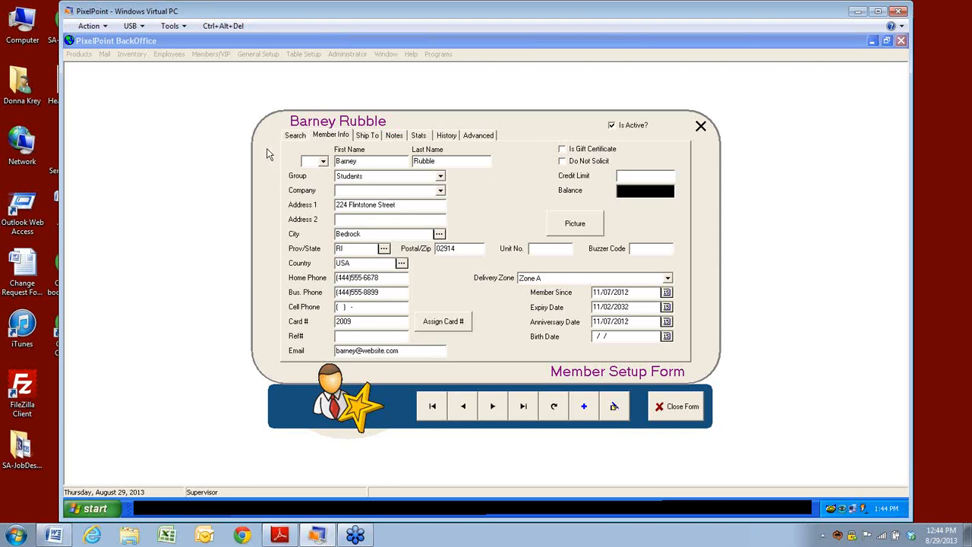
Step: Review the salutation and Group dropdown options without changing them
click(323, 162)
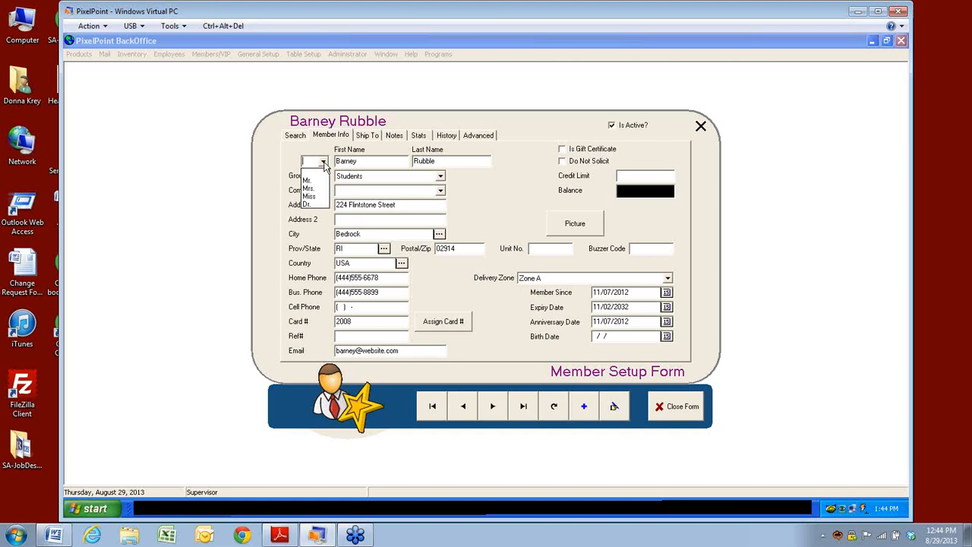
click(323, 162)
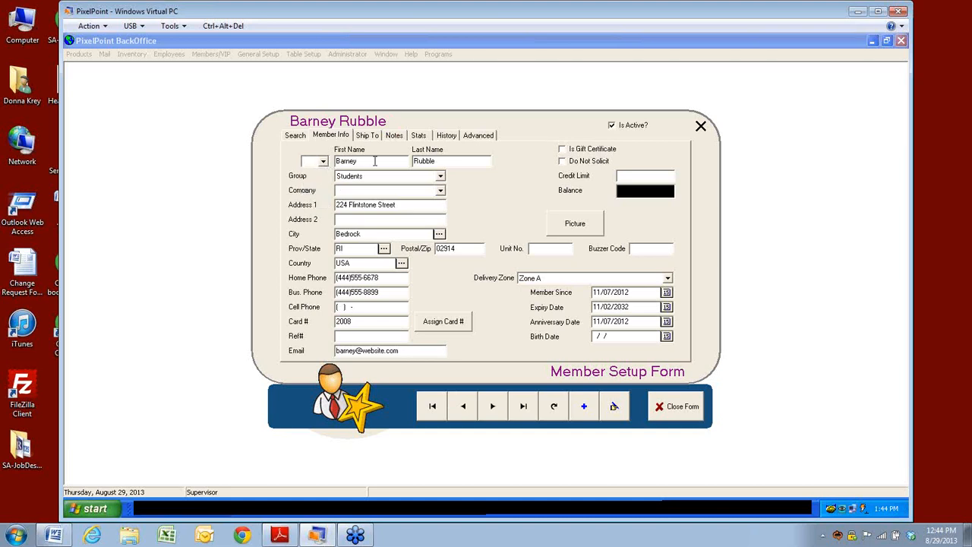
click(441, 177)
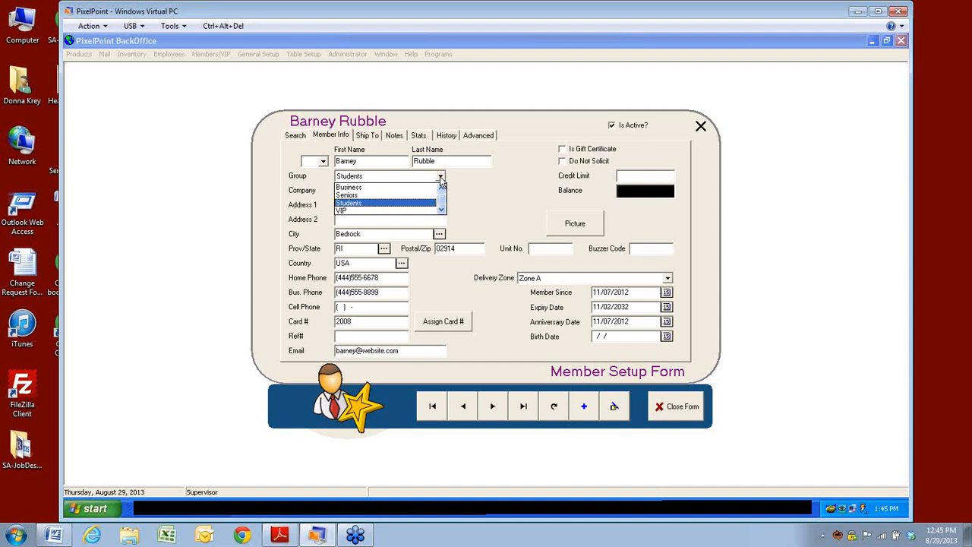
Step: Leave the group as Students and link the member to ABC Company
click(441, 180)
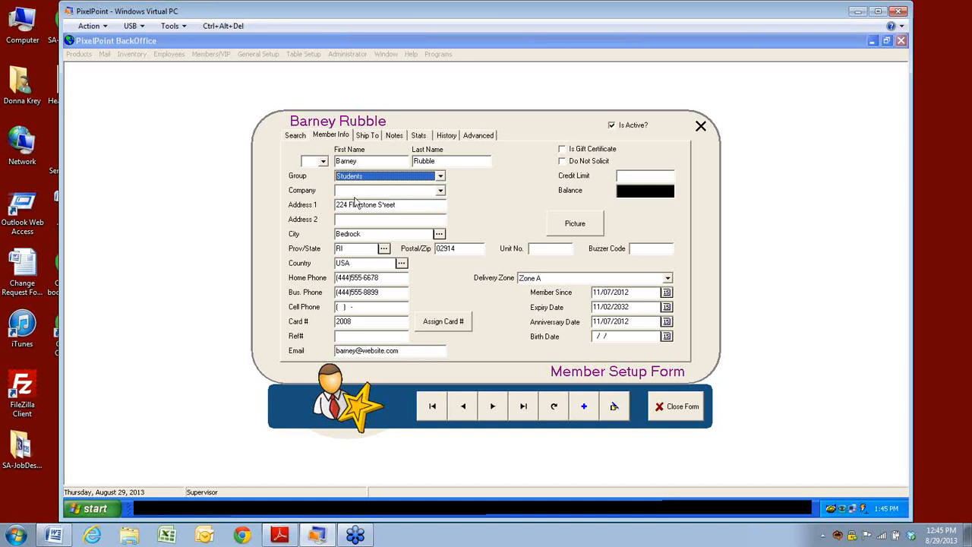
click(440, 191)
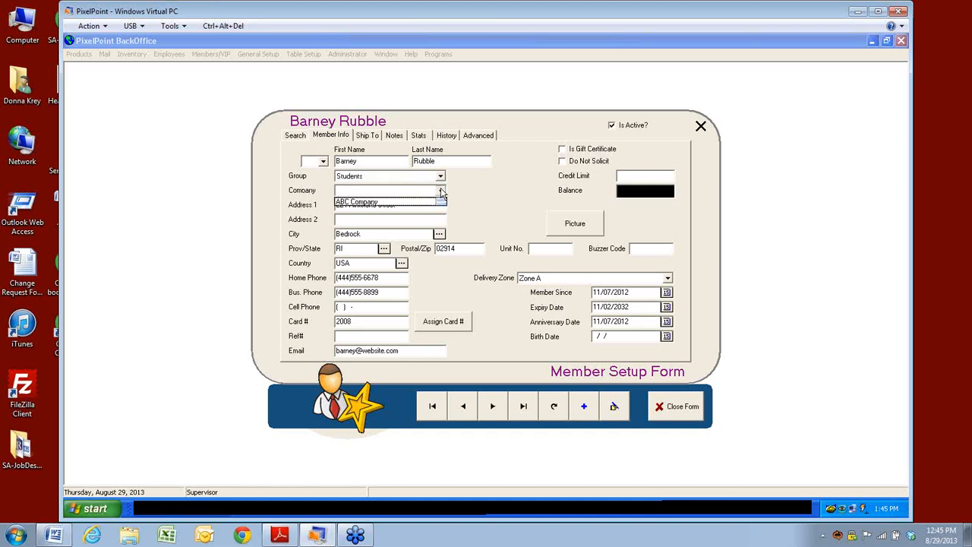
click(342, 202)
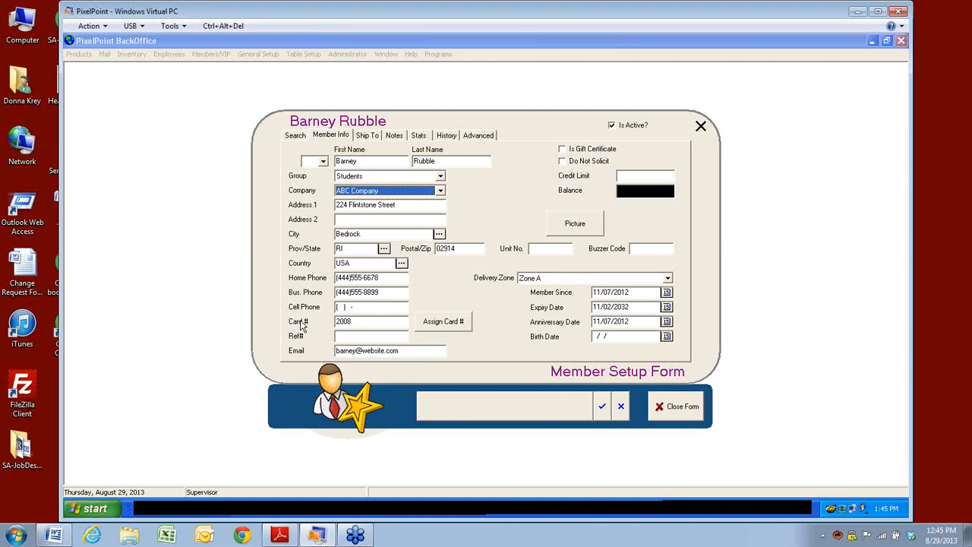
click(452, 325)
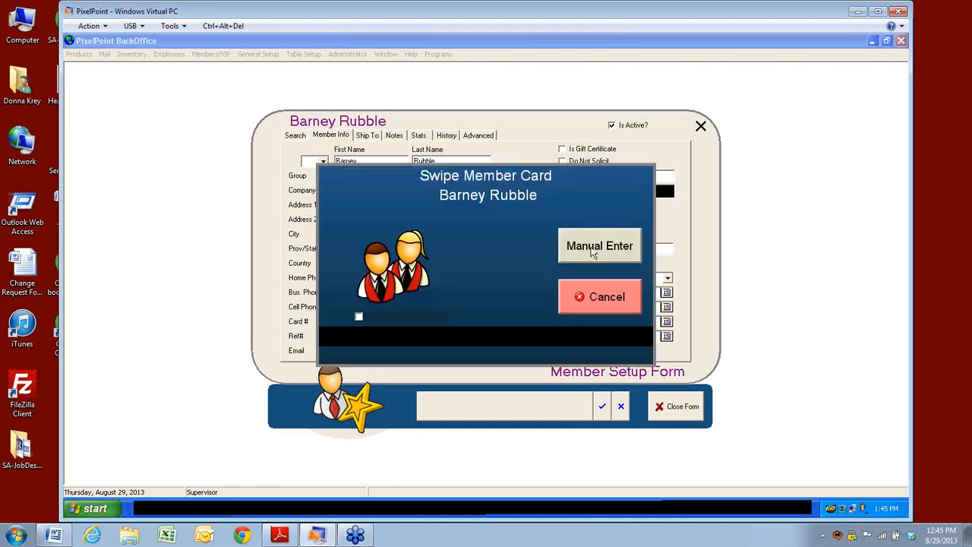
click(593, 253)
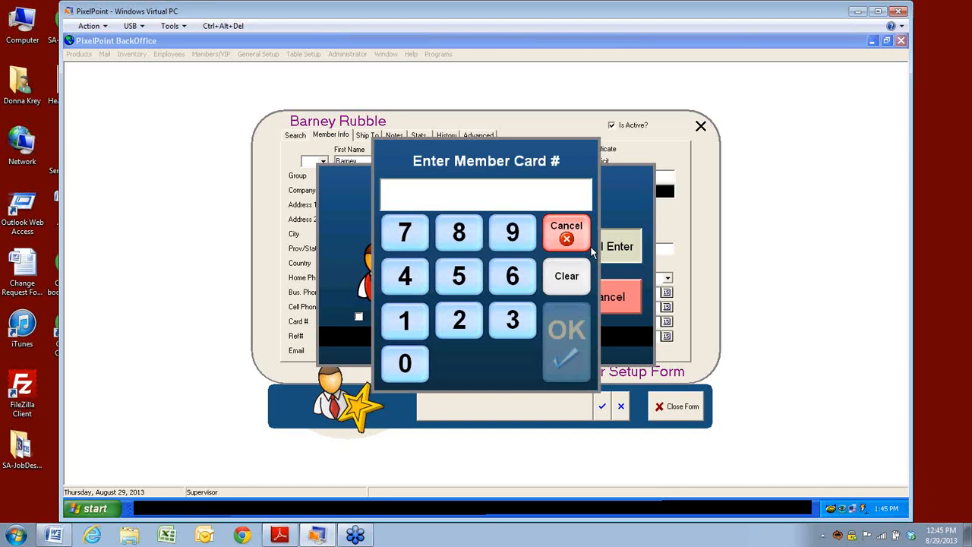
text(2222)
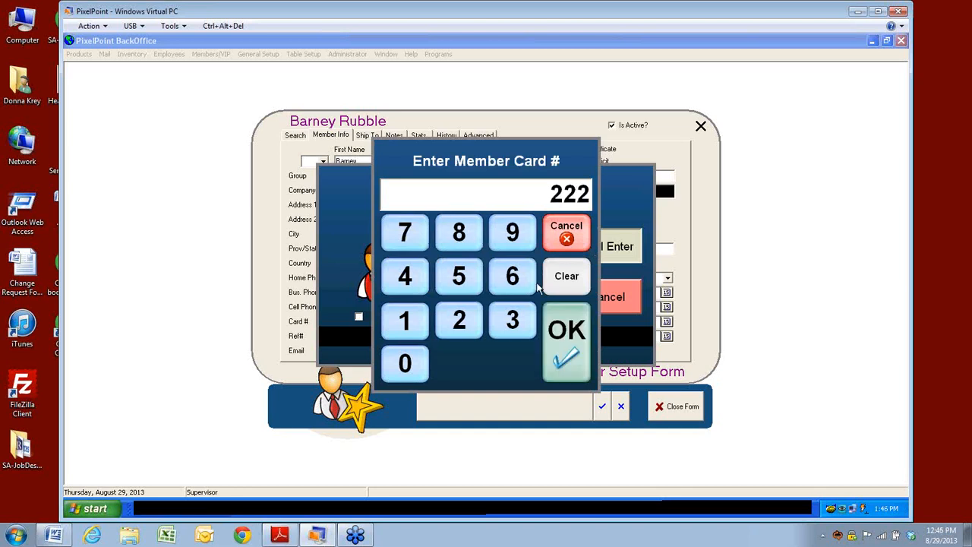
click(562, 341)
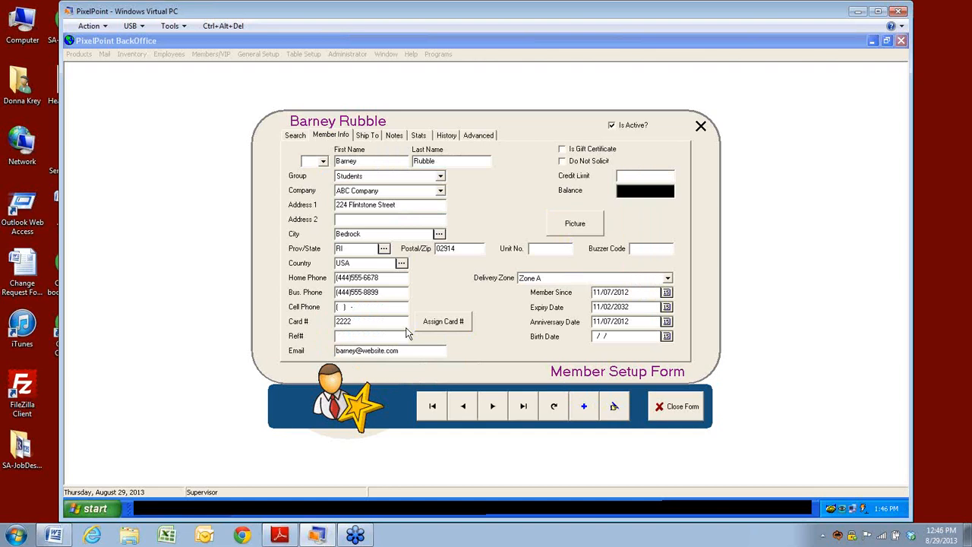
click(356, 339)
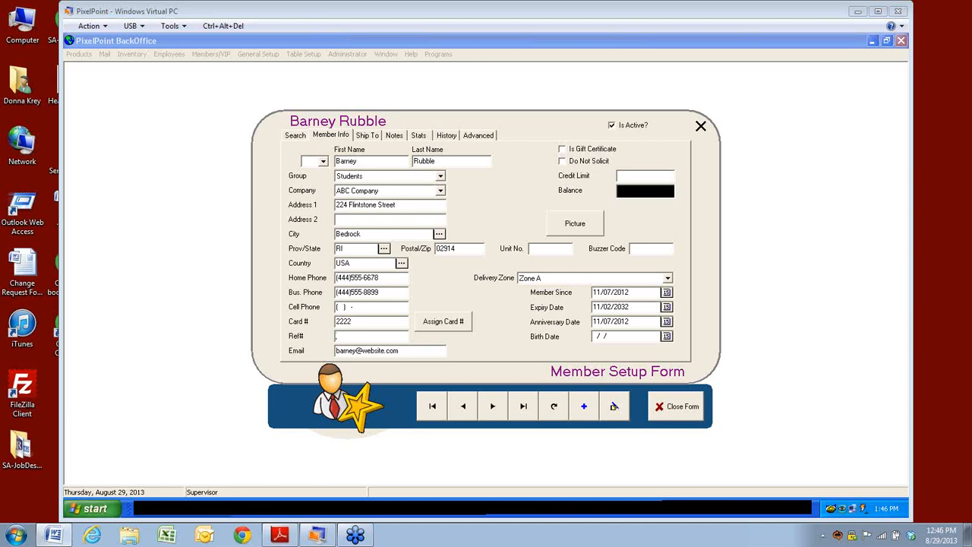
Step: Enter a 200 credit limit, flag Is Gift Certificate, save, then tick Do Not Solicit
click(402, 352)
click(621, 177)
text(200)
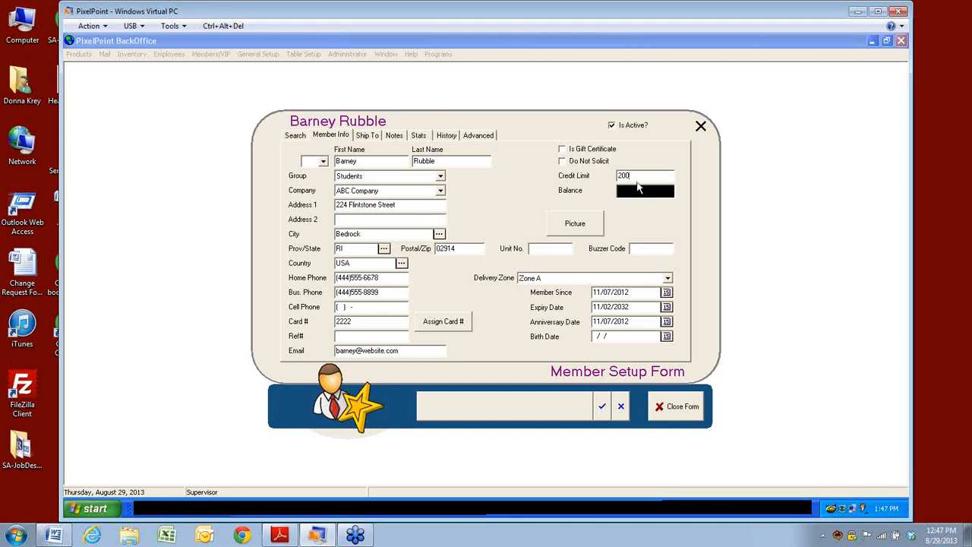
click(563, 150)
click(599, 414)
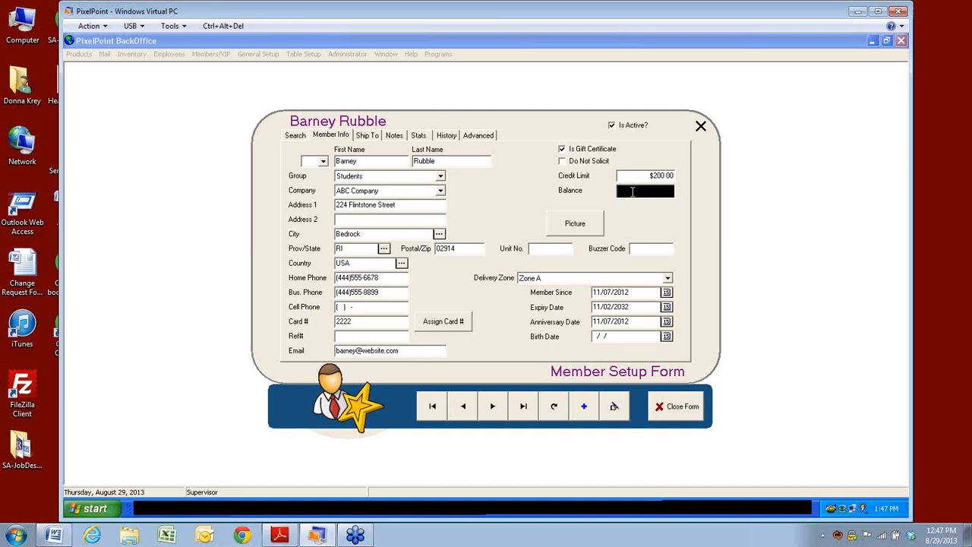
click(562, 161)
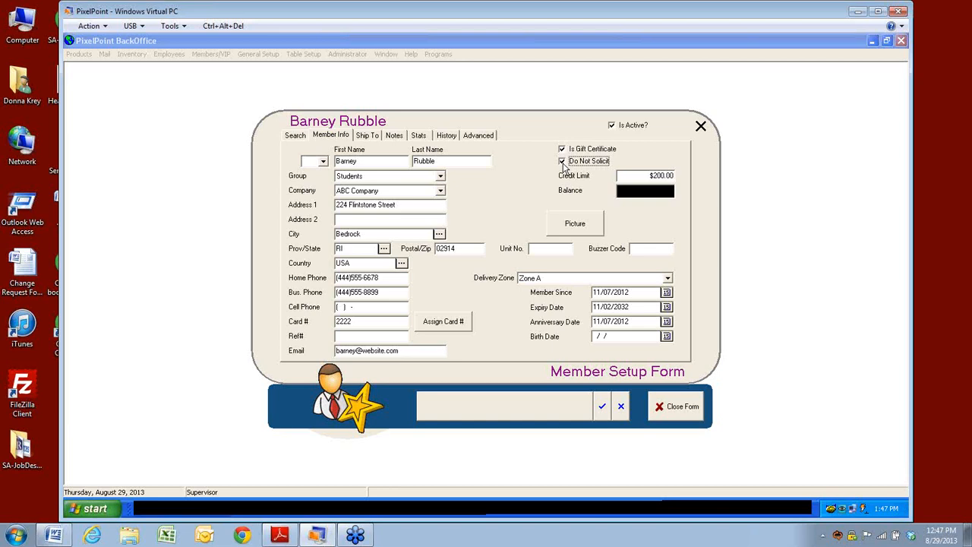
Step: Glance at the member's Picture window, then set the delivery zone to Zone A
click(572, 232)
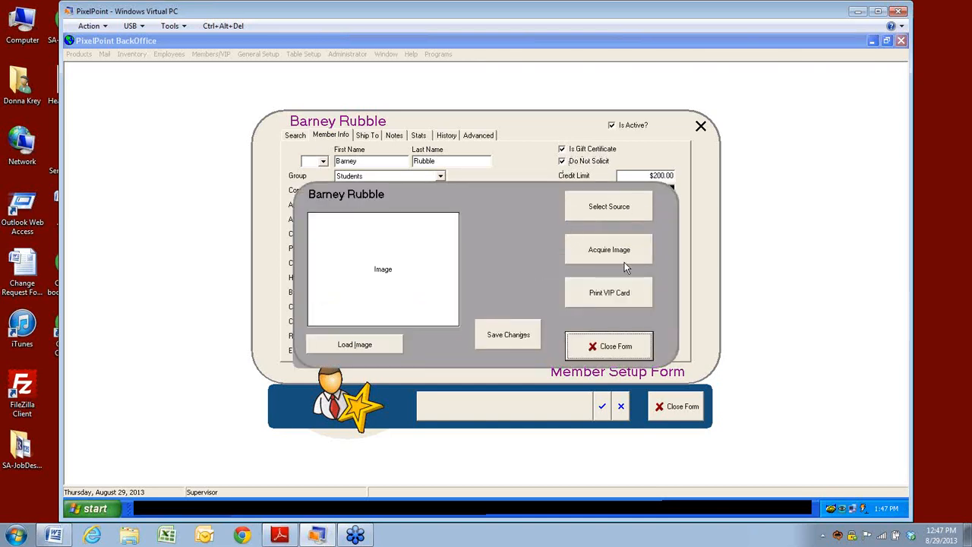
click(598, 350)
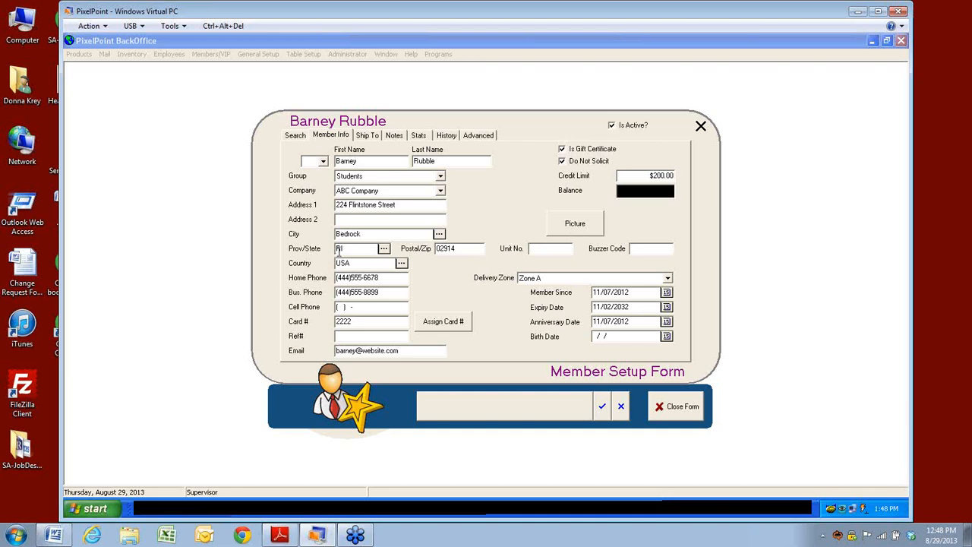
click(452, 249)
click(667, 279)
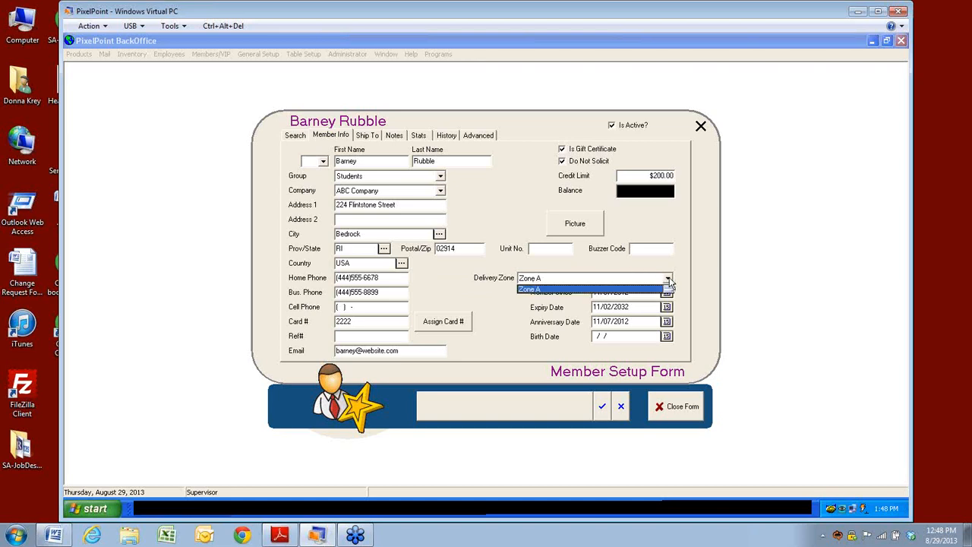
click(669, 279)
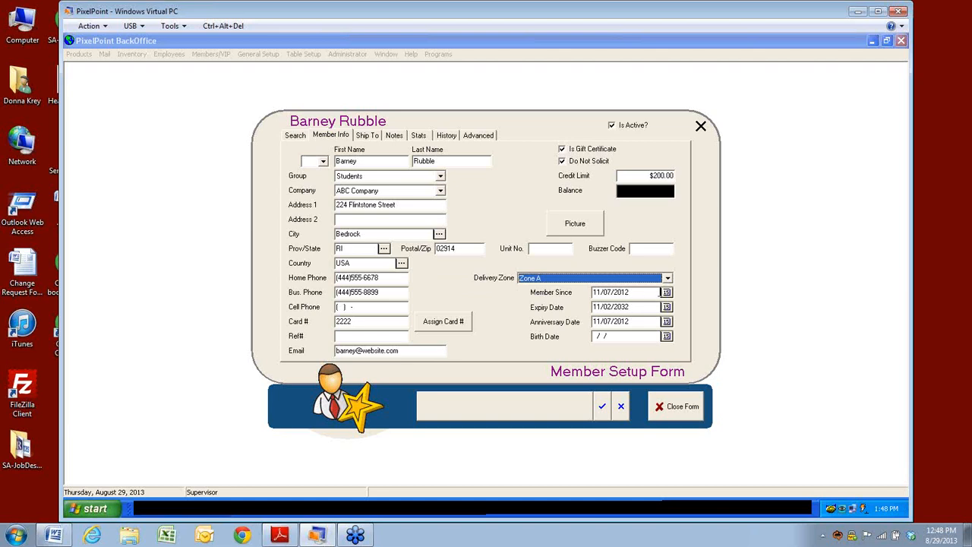
Step: Check the Member Since and Anniversary dates, then bring up the Ship To page
click(639, 293)
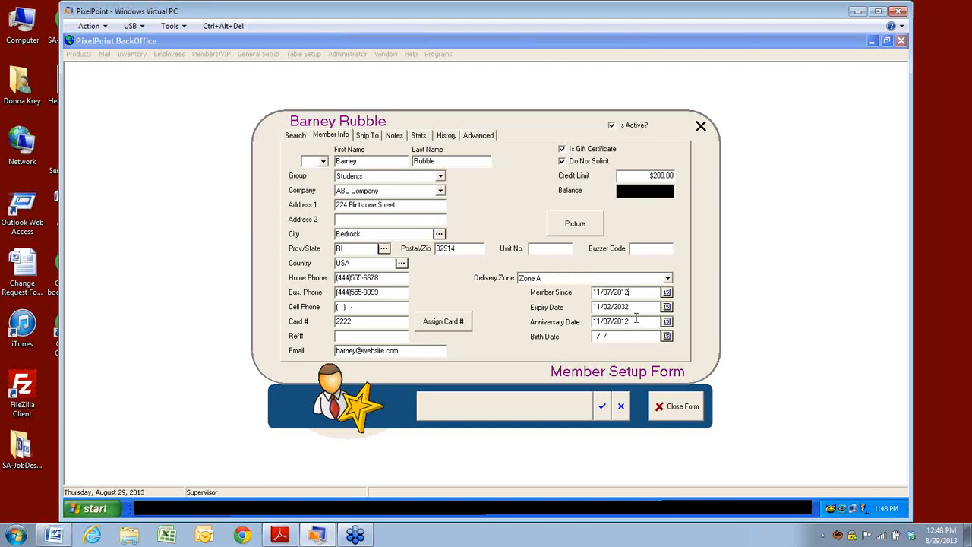
click(629, 320)
click(368, 138)
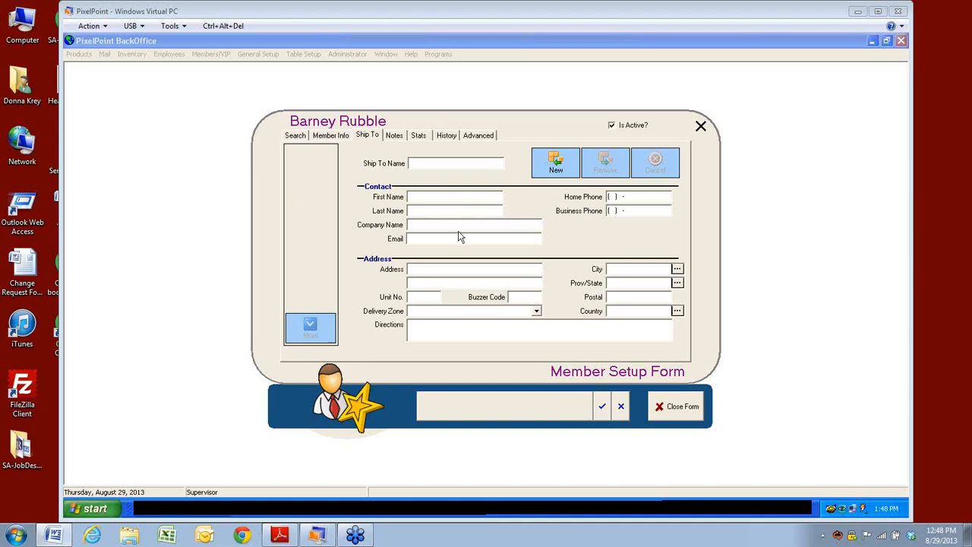
Step: Save the member's pending changes and page forward four member records
click(605, 415)
click(493, 409)
click(493, 408)
click(493, 409)
click(493, 409)
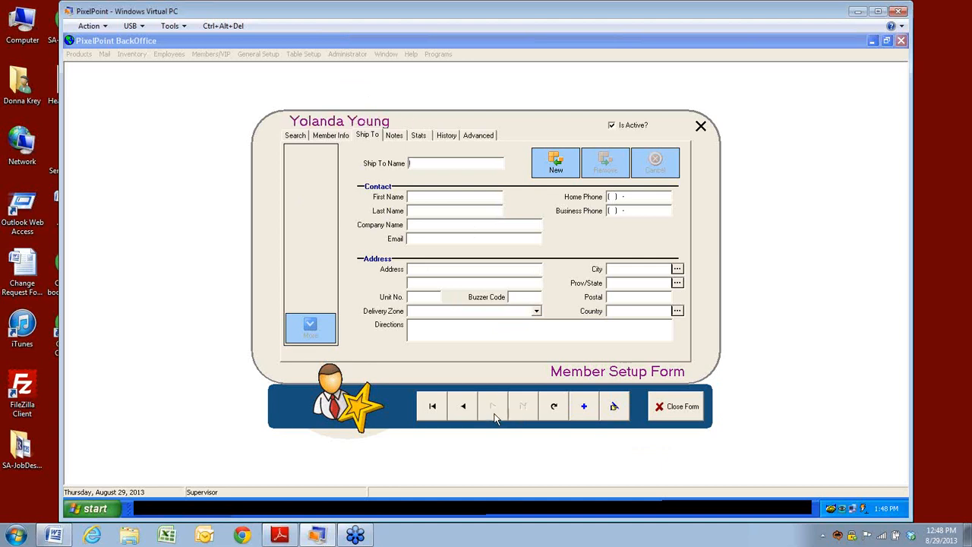
Step: Step back eight records to the member with ABC Client and XYZ Client ship-to entries
click(462, 410)
click(462, 410)
click(462, 410)
click(462, 410)
click(462, 411)
click(462, 410)
click(462, 411)
click(462, 410)
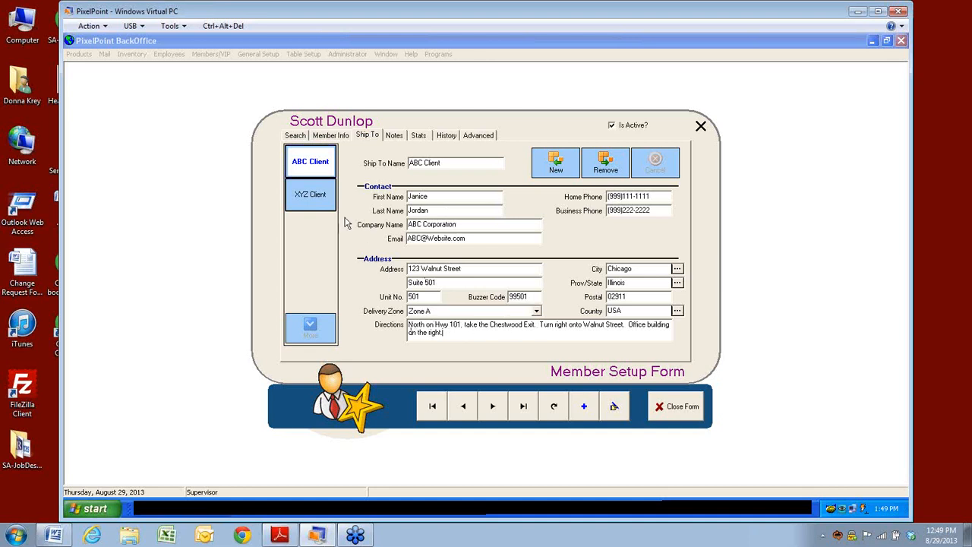
Step: After viewing XYZ Client, add a new ship-to entry named 'Chicago' with a first name
click(312, 198)
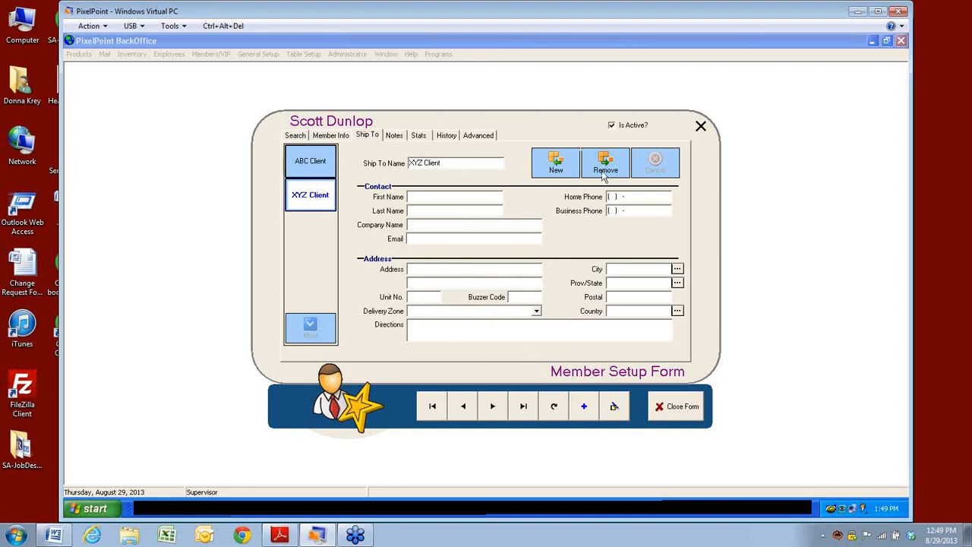
click(556, 171)
click(432, 160)
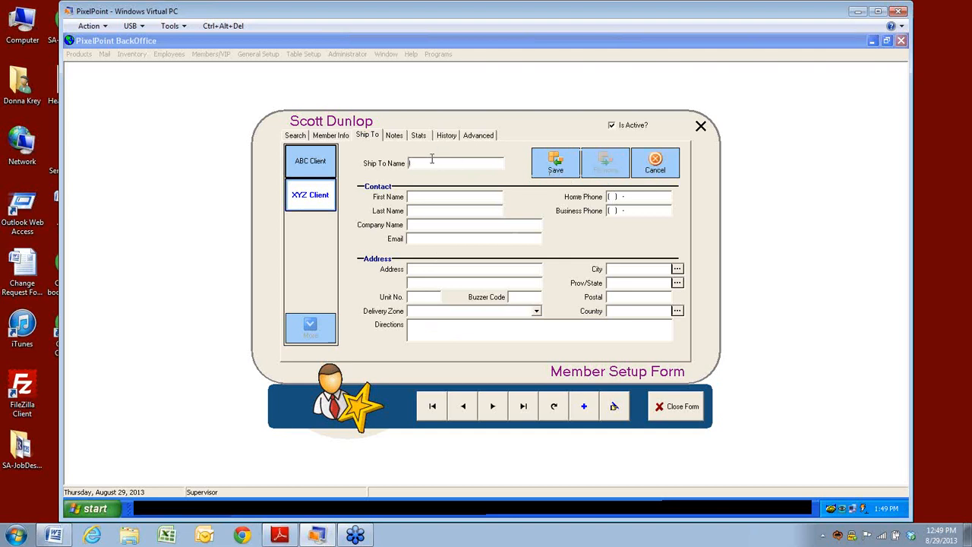
text(Chicago)
key(Tab)
text(dfjdjkf)
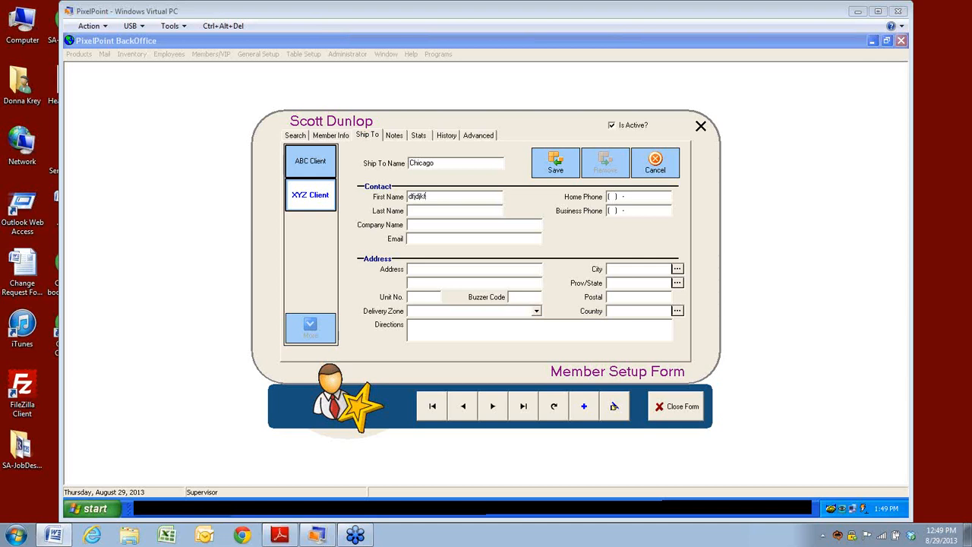
click(394, 136)
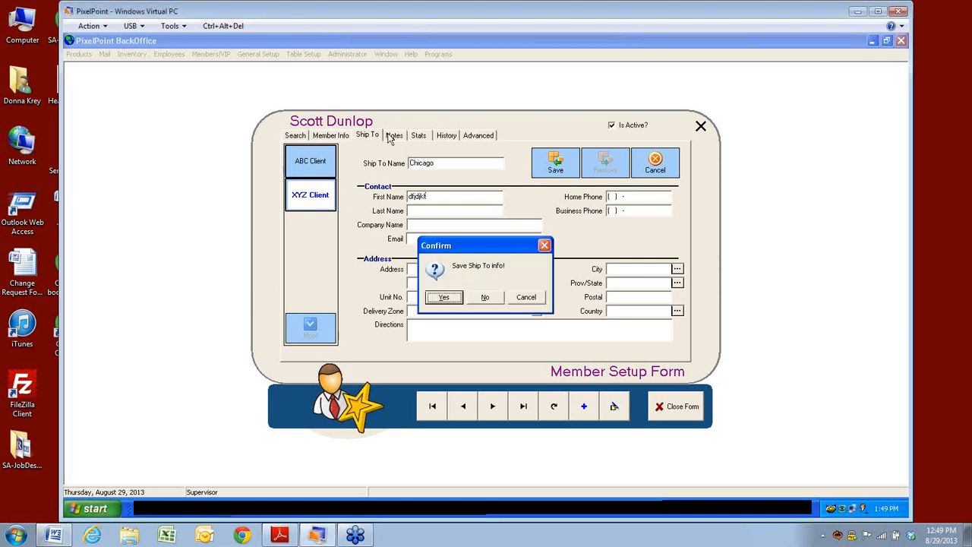
Step: Confirm saving the Chicago entry, recheck the Ship To list and Notes, and view Stats
click(446, 297)
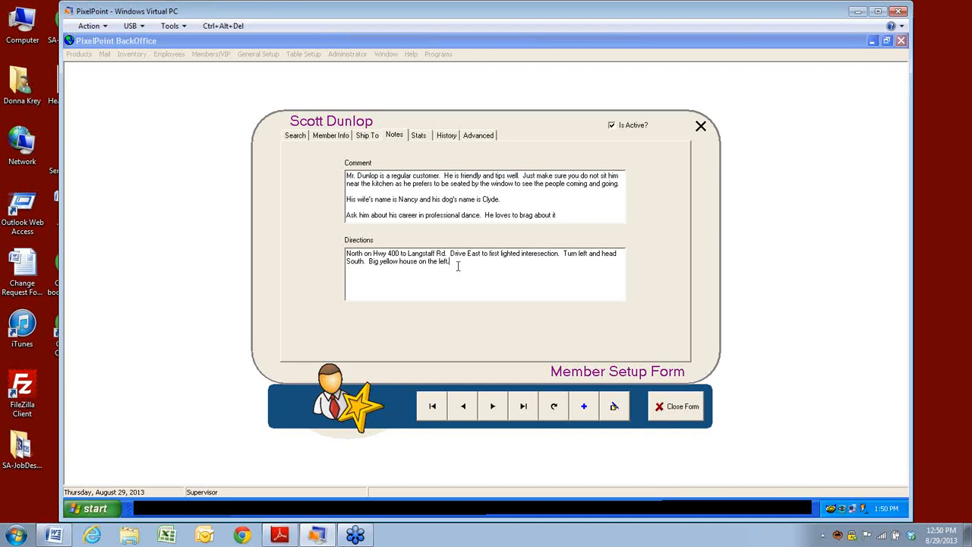
click(366, 136)
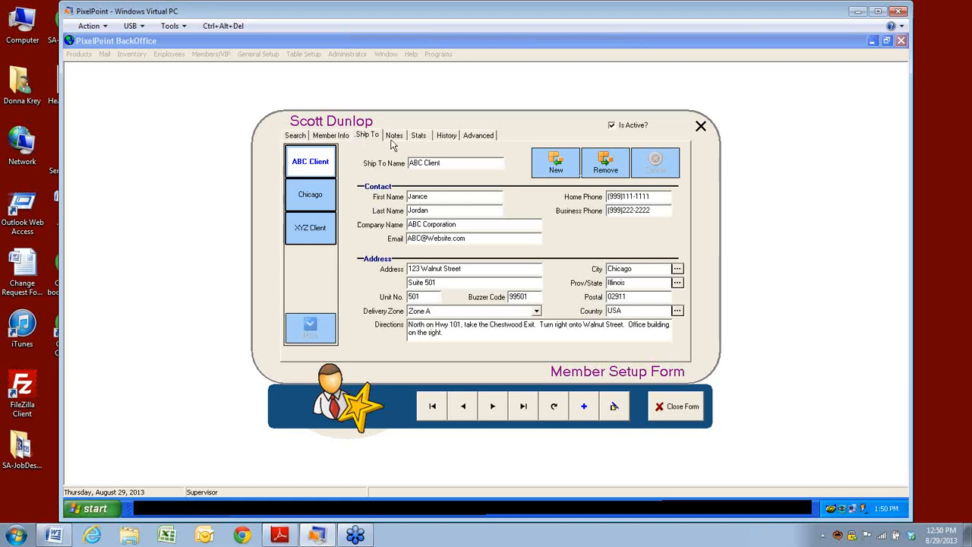
click(396, 137)
click(458, 266)
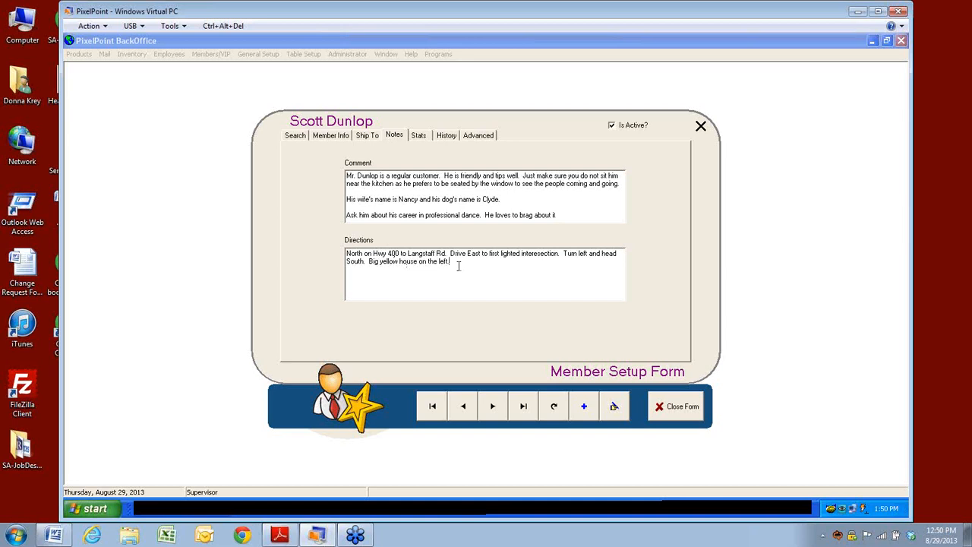
click(419, 135)
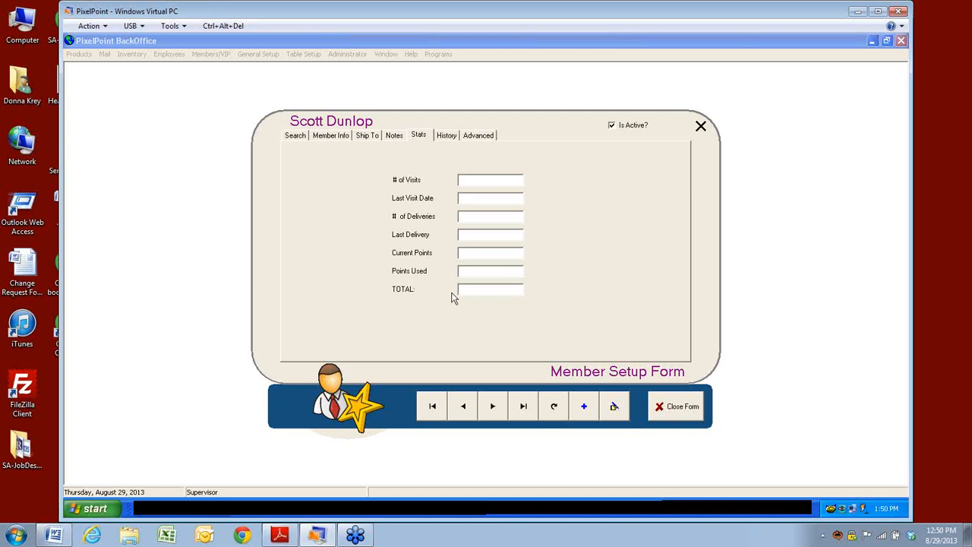
Step: Filter History to Last 30 Days, expand Payment and Transaction Details, and view Advanced
click(447, 136)
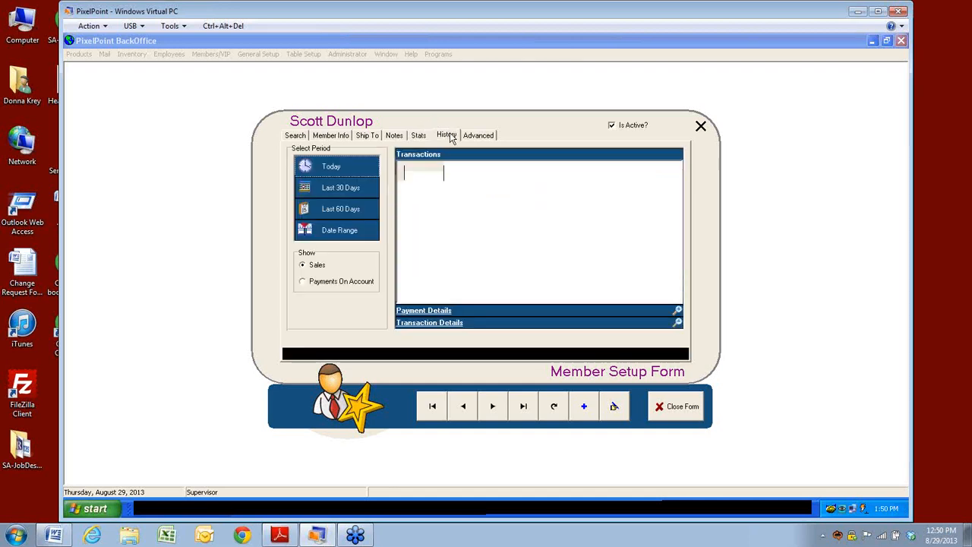
click(342, 168)
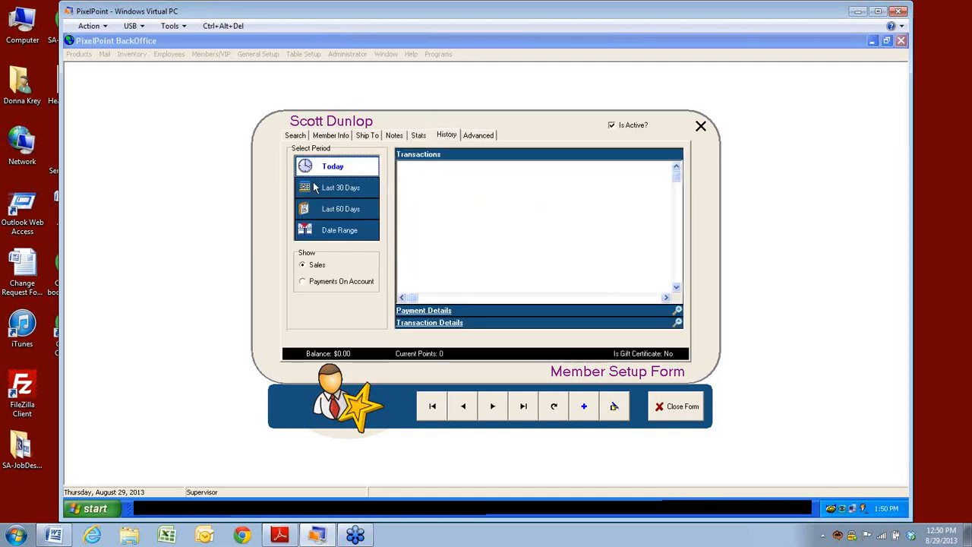
click(311, 190)
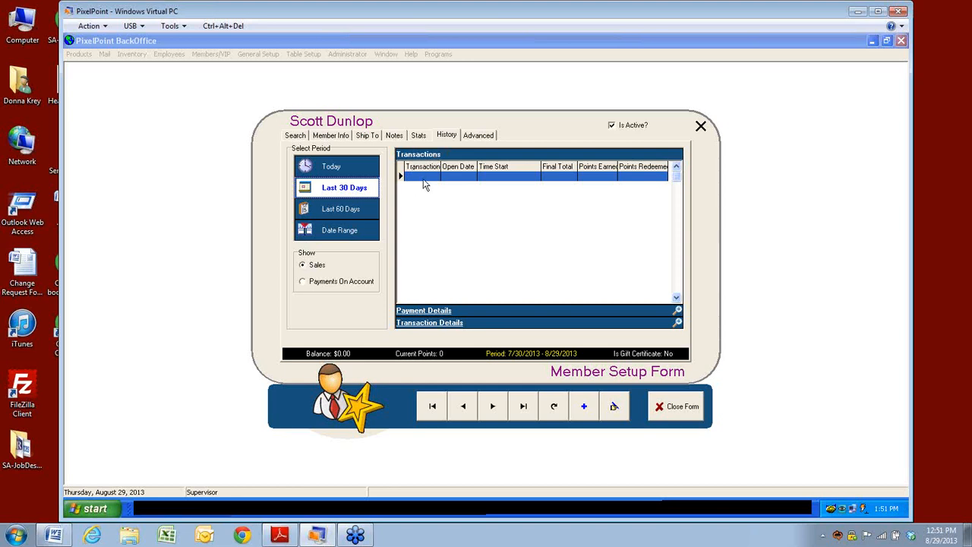
click(410, 313)
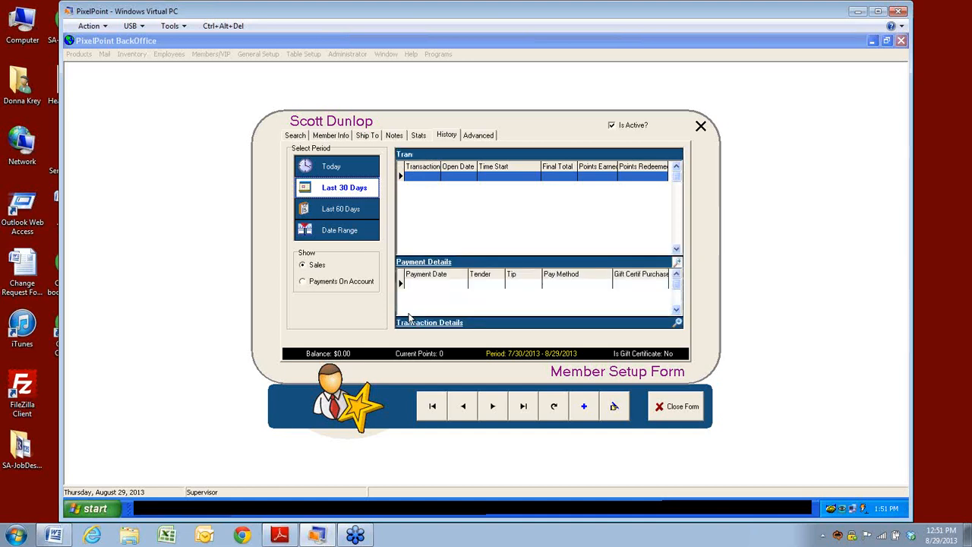
click(413, 325)
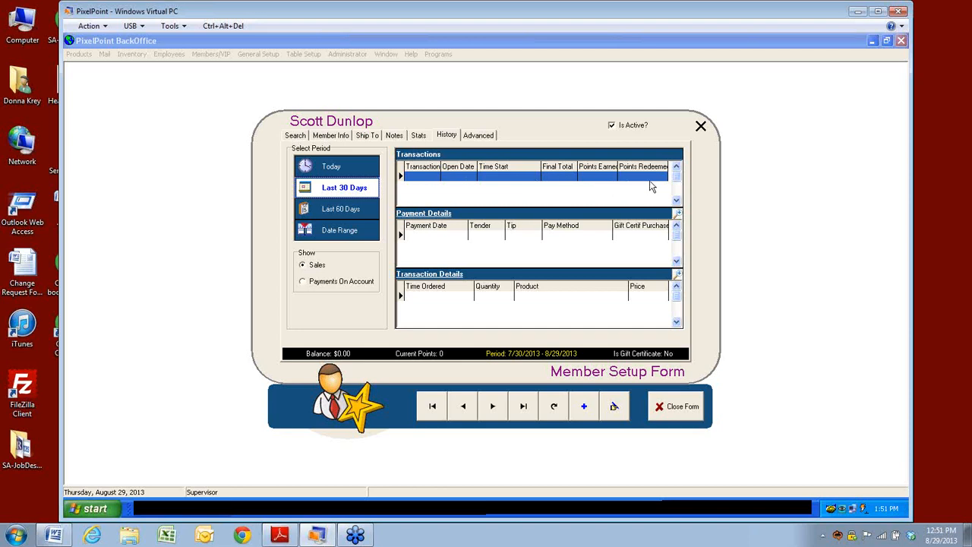
click(477, 136)
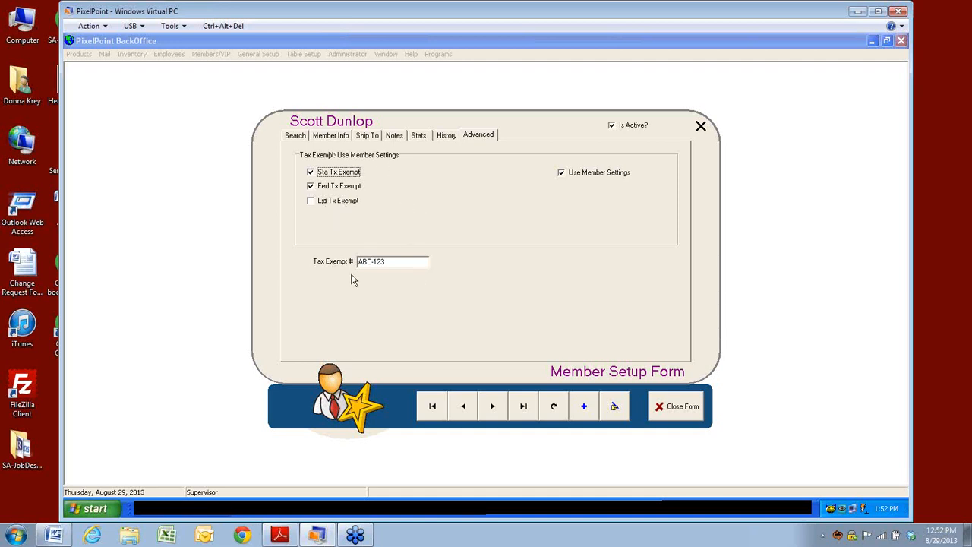
Step: Close the Member Setup form after reviewing its Tax Exempt options
click(675, 408)
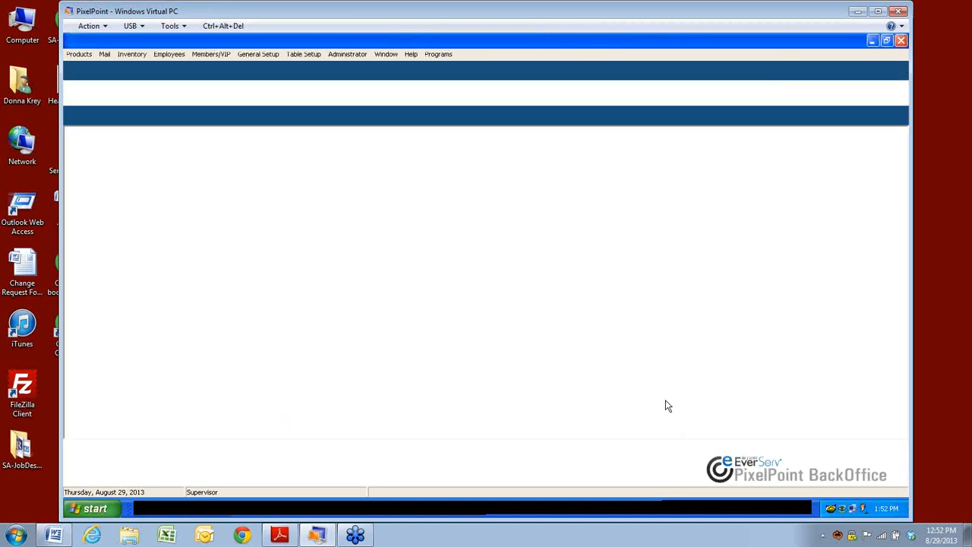
Step: Open Members/VIP > Member Browser and select the All Active Members filter
click(210, 55)
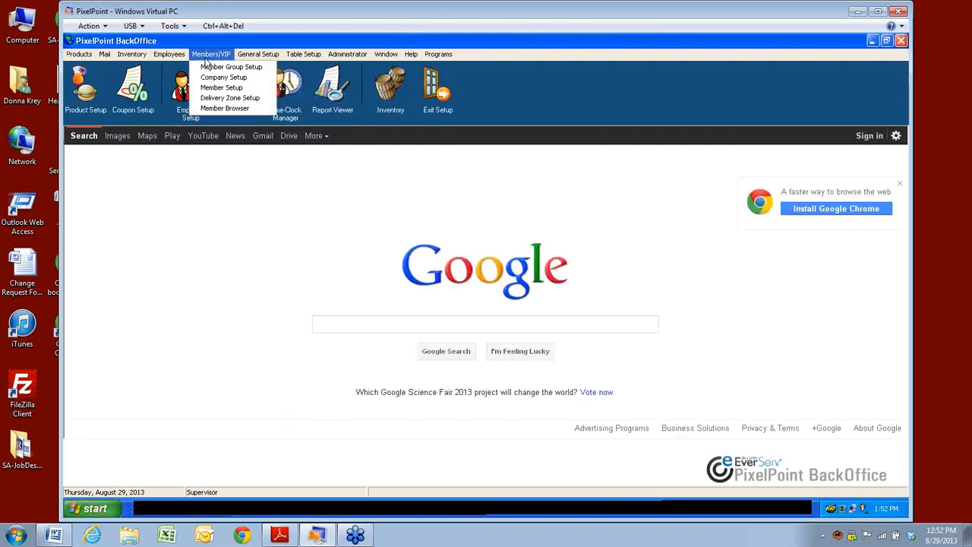
click(211, 109)
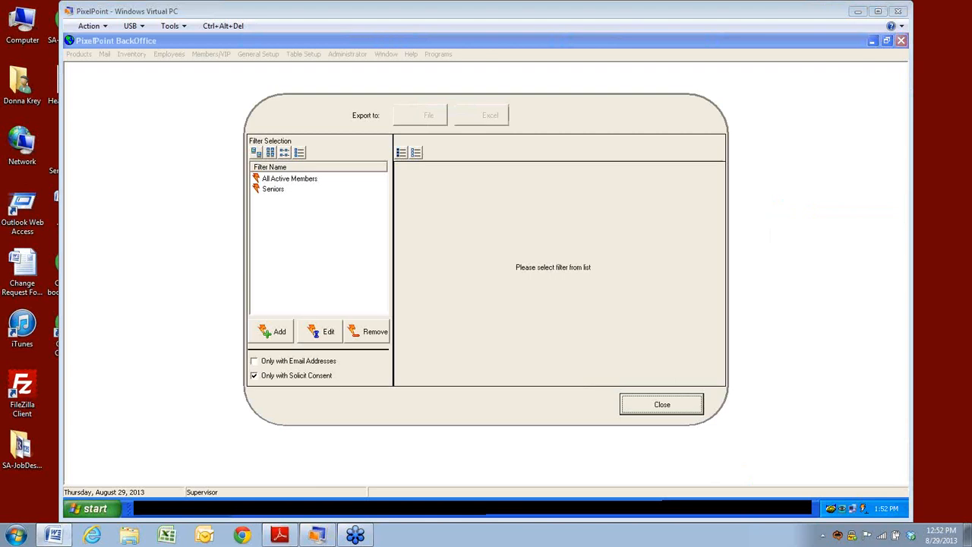
click(275, 181)
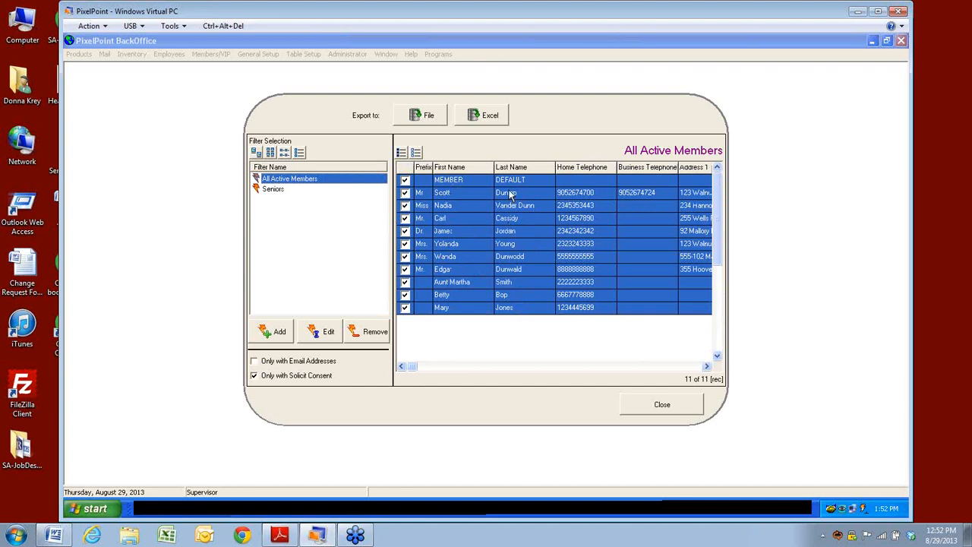
Step: From the Seniors filter, create and save a new member filter named 'vip'
click(272, 189)
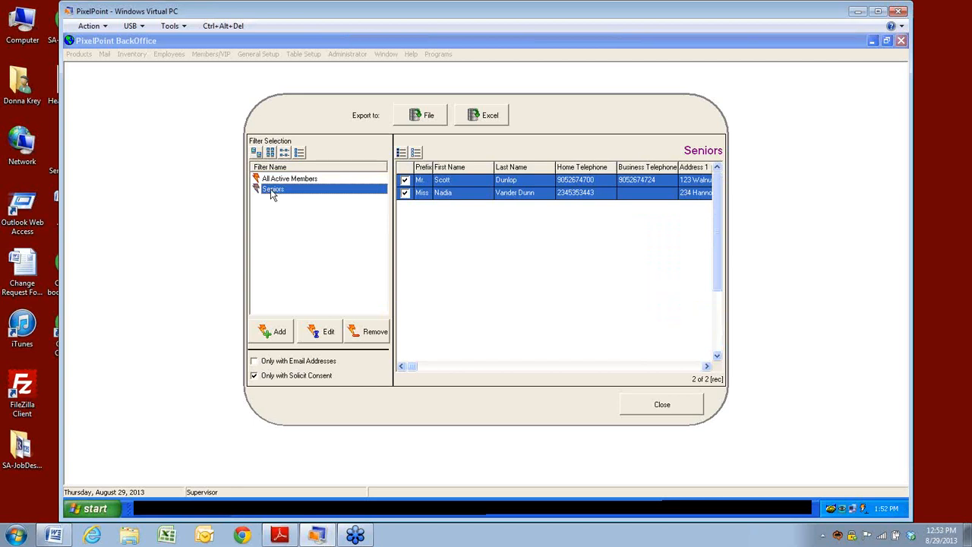
click(278, 337)
click(363, 181)
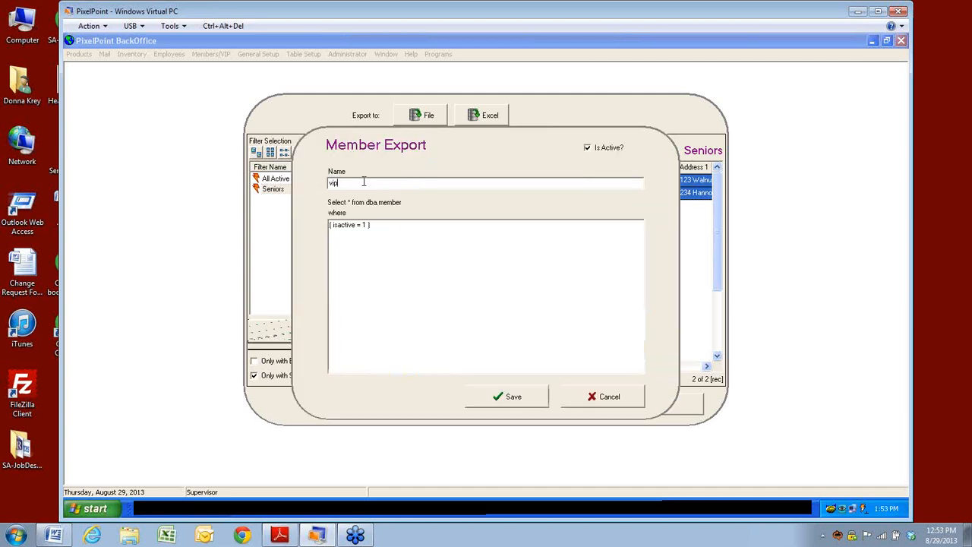
click(503, 400)
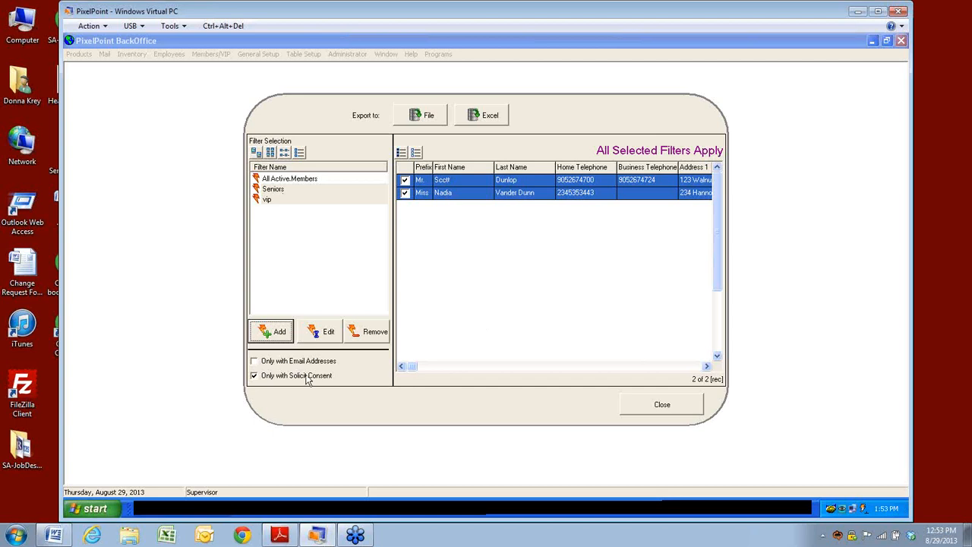
Step: Check the Seniors filter settings without changes, then return to All Active Members
click(319, 337)
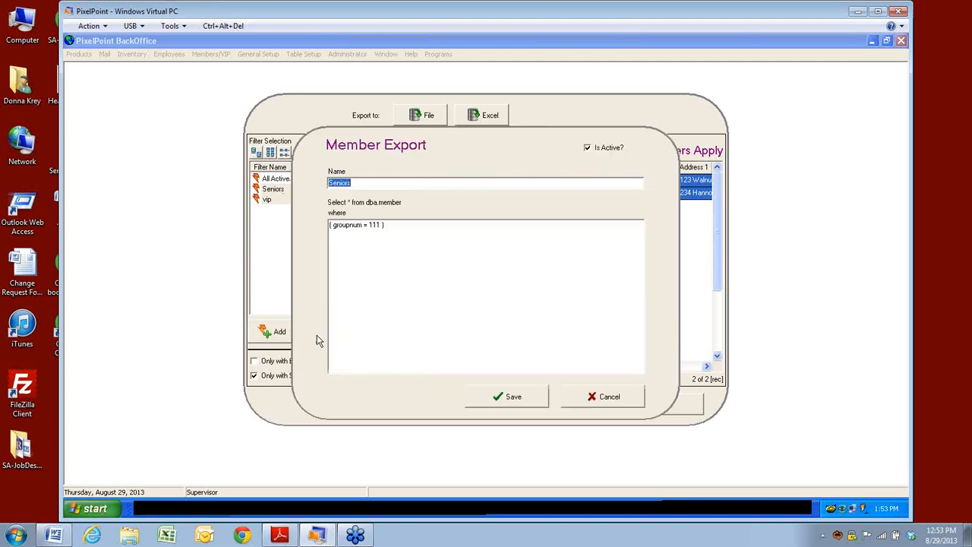
click(585, 400)
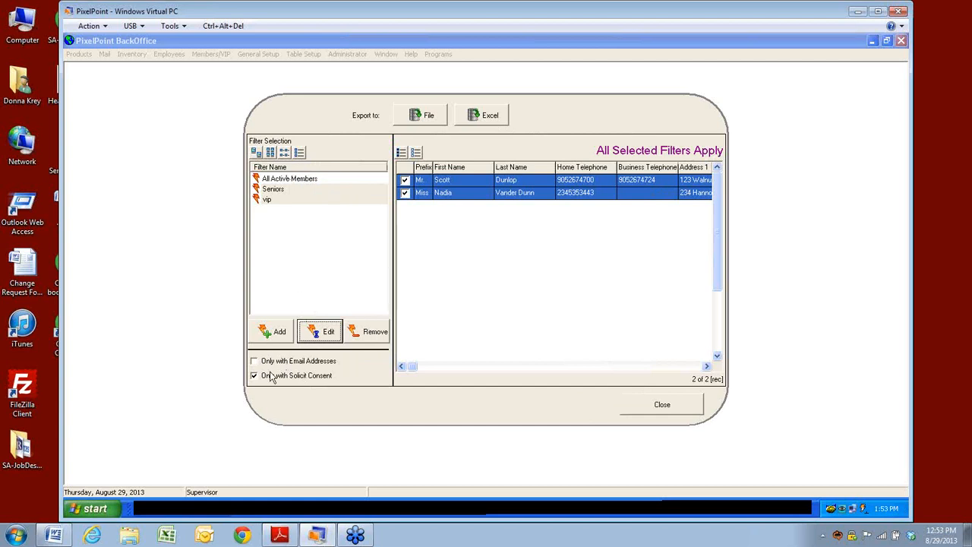
click(274, 190)
click(272, 179)
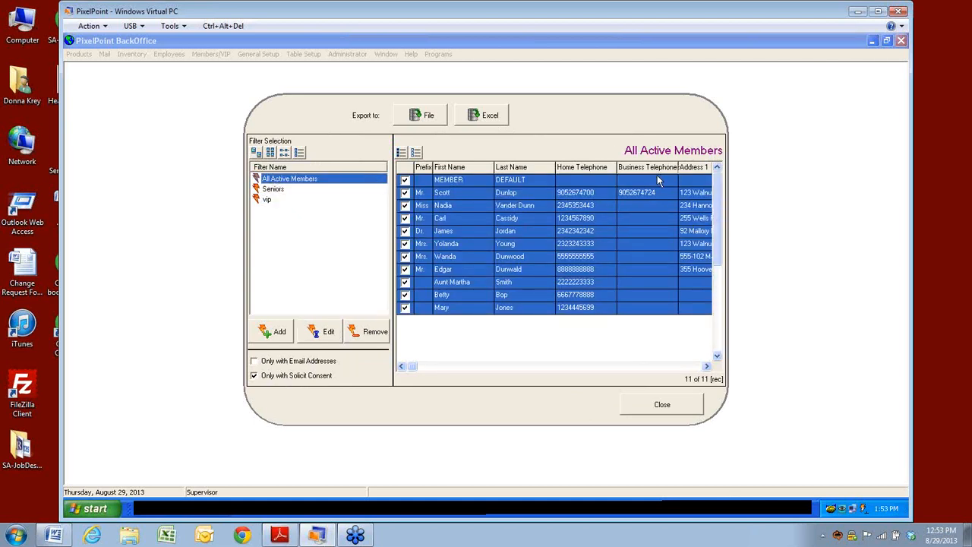
click(706, 366)
click(707, 366)
click(706, 366)
click(706, 366)
click(707, 366)
click(706, 367)
click(706, 367)
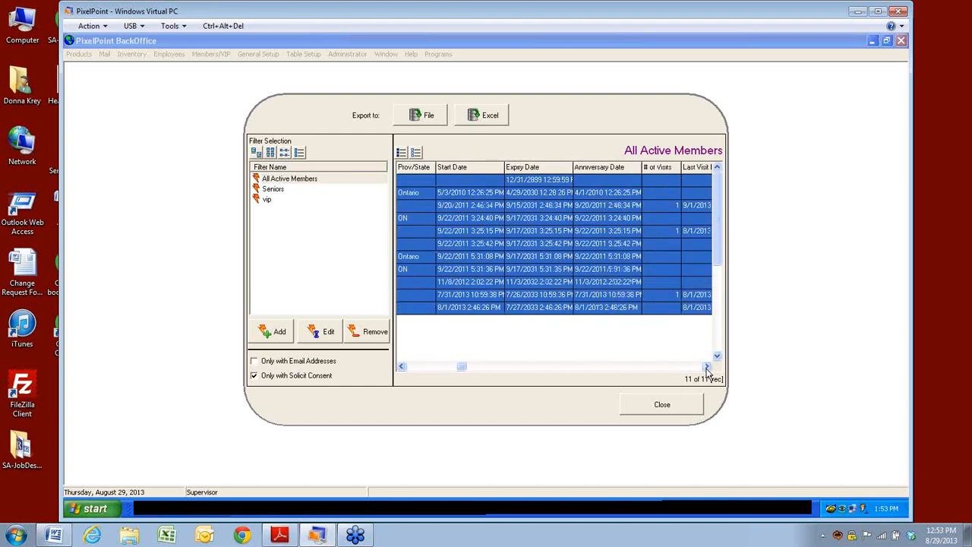
click(253, 362)
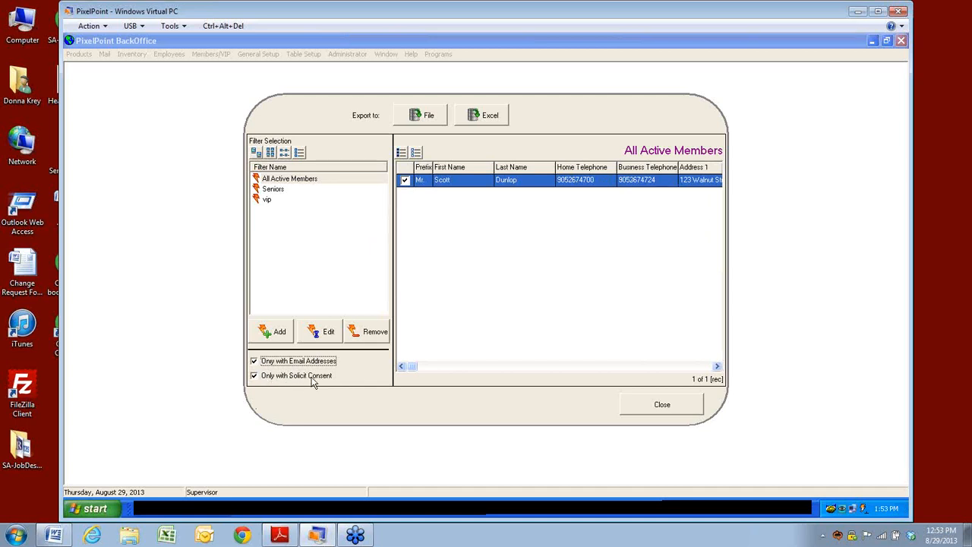
click(255, 378)
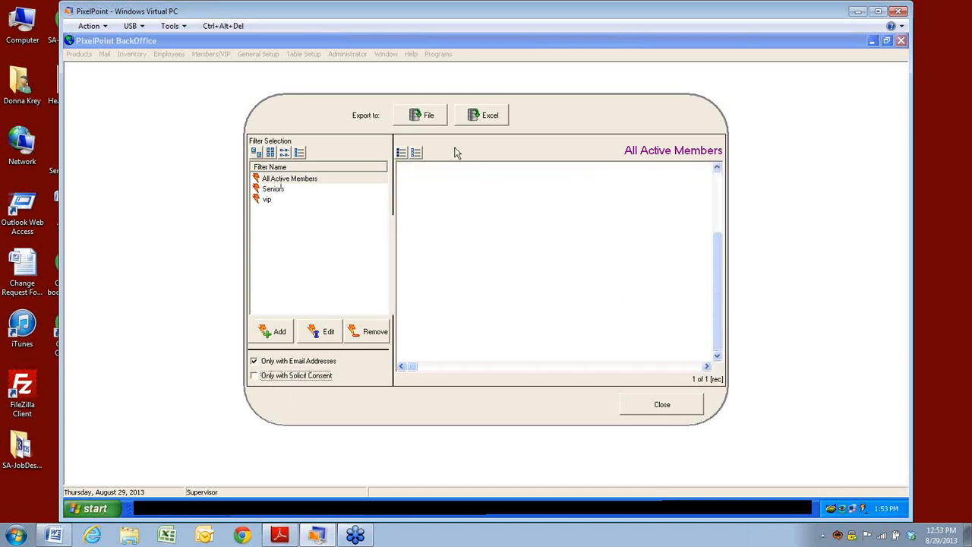
click(255, 364)
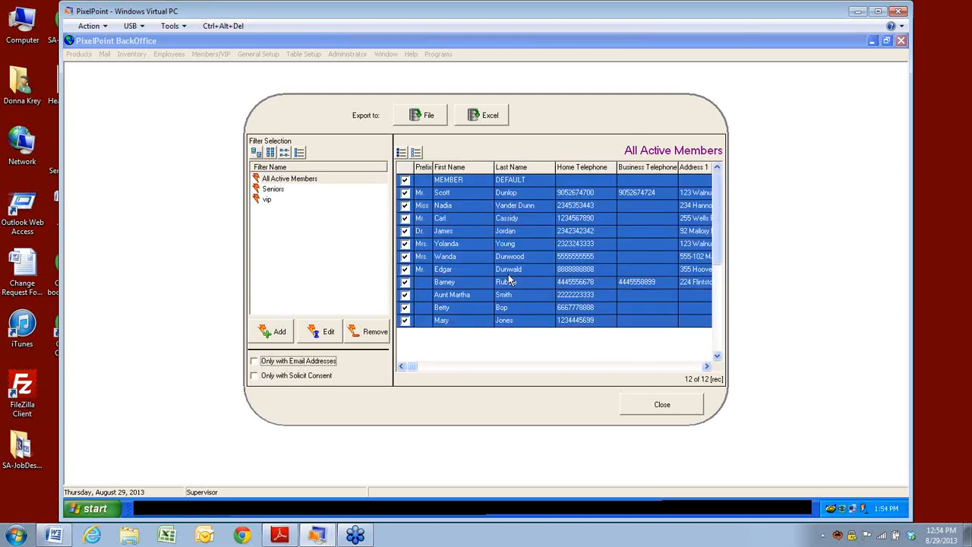
click(508, 283)
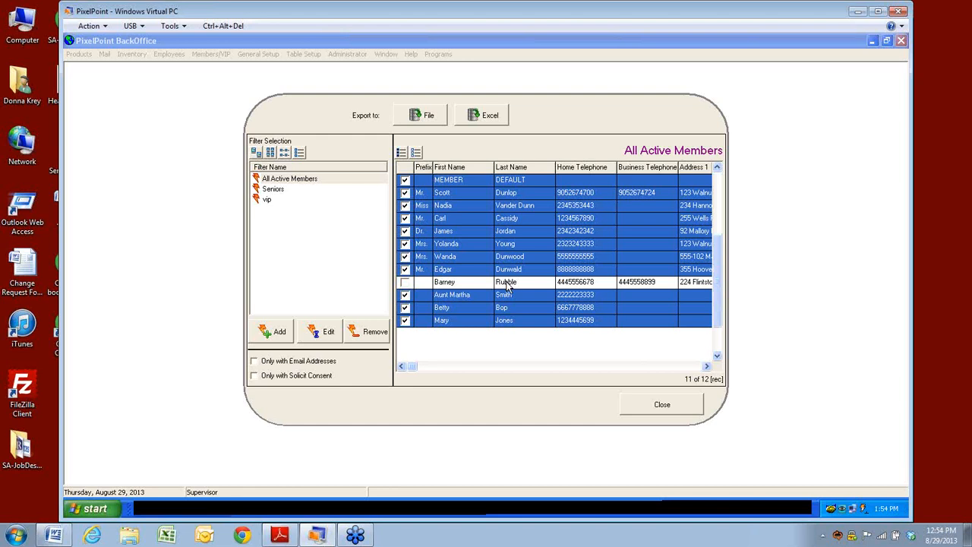
click(254, 376)
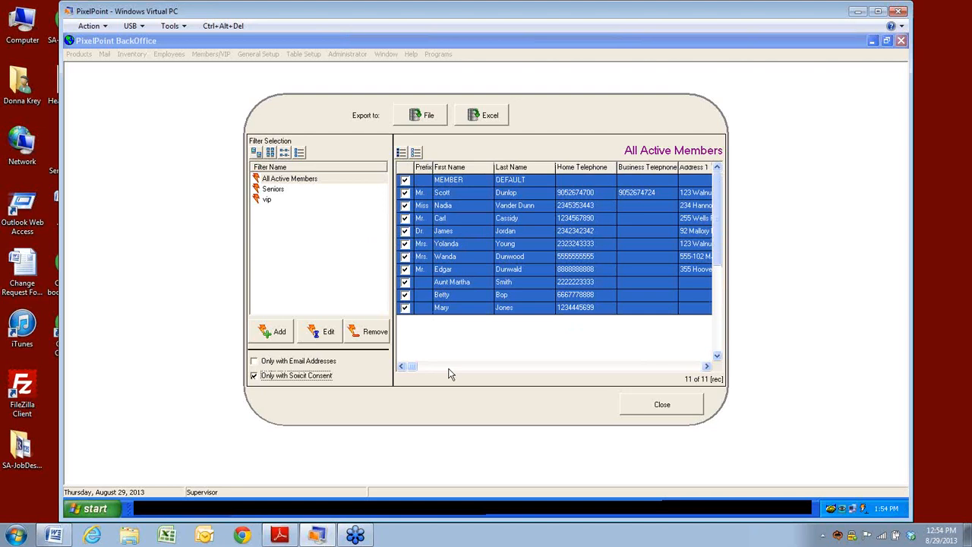
click(256, 152)
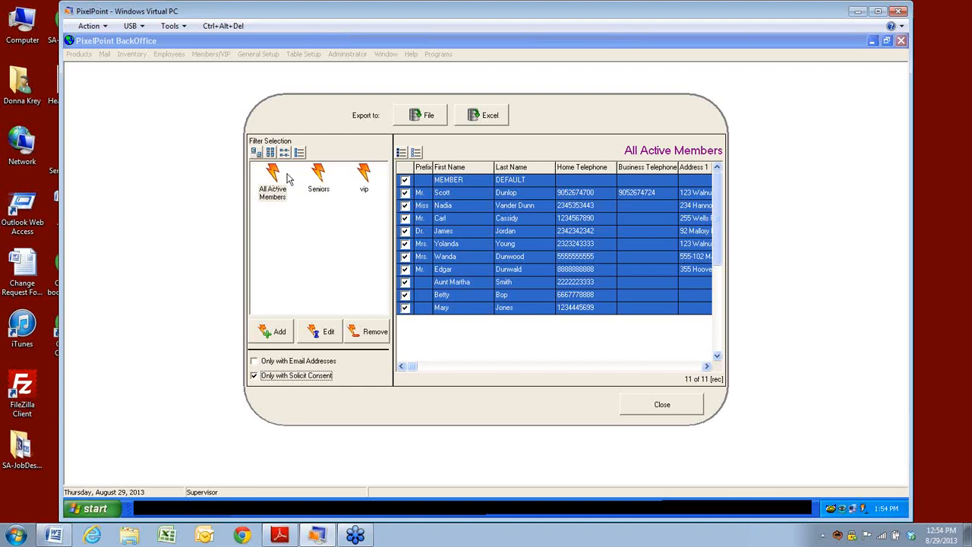
click(270, 153)
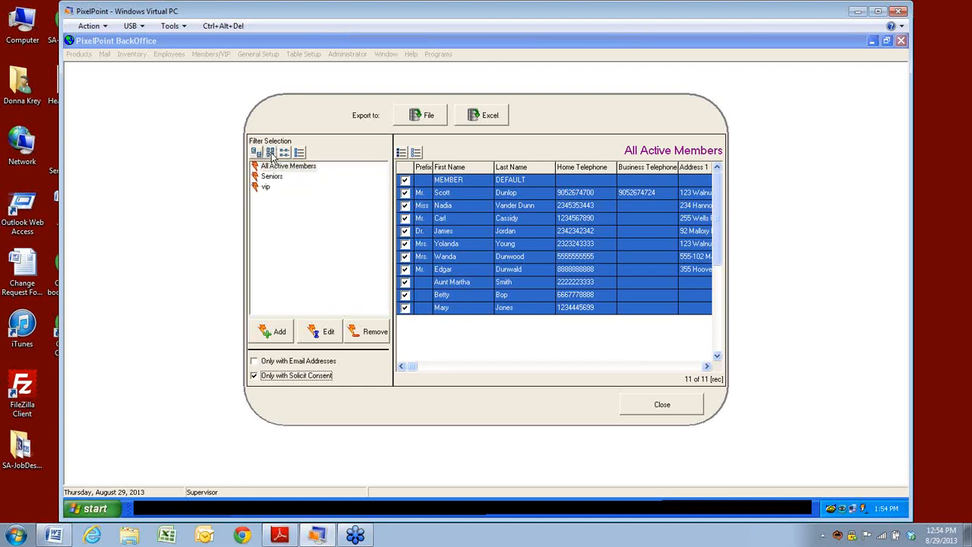
click(284, 152)
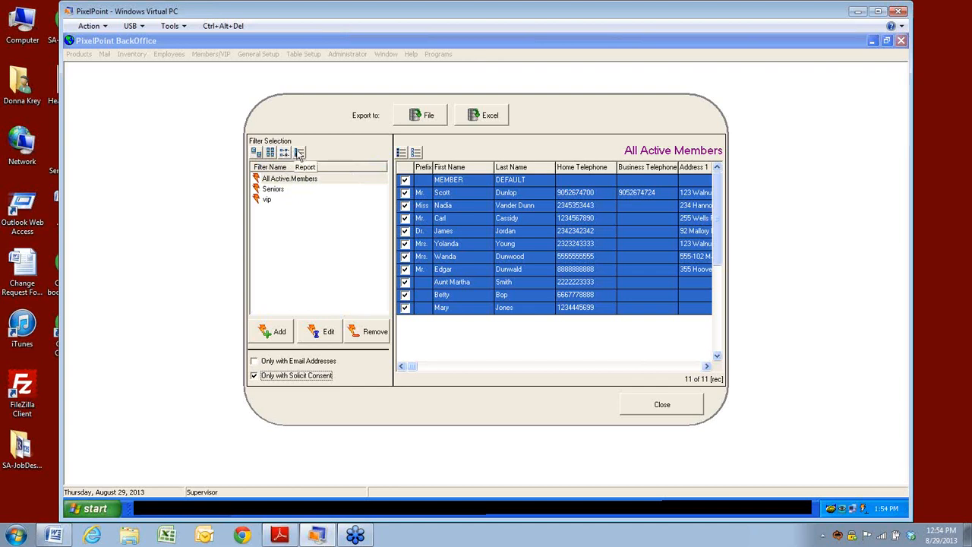
click(300, 153)
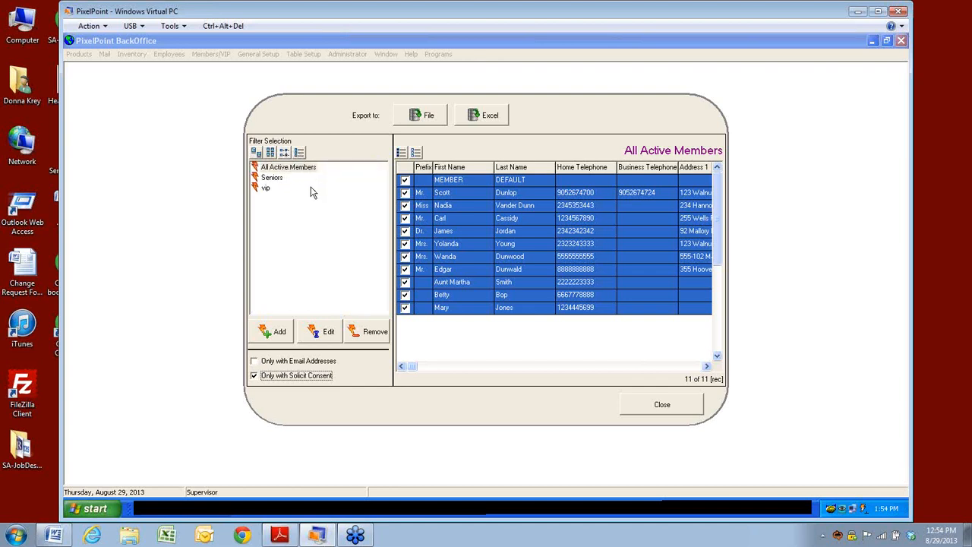
click(284, 153)
click(271, 153)
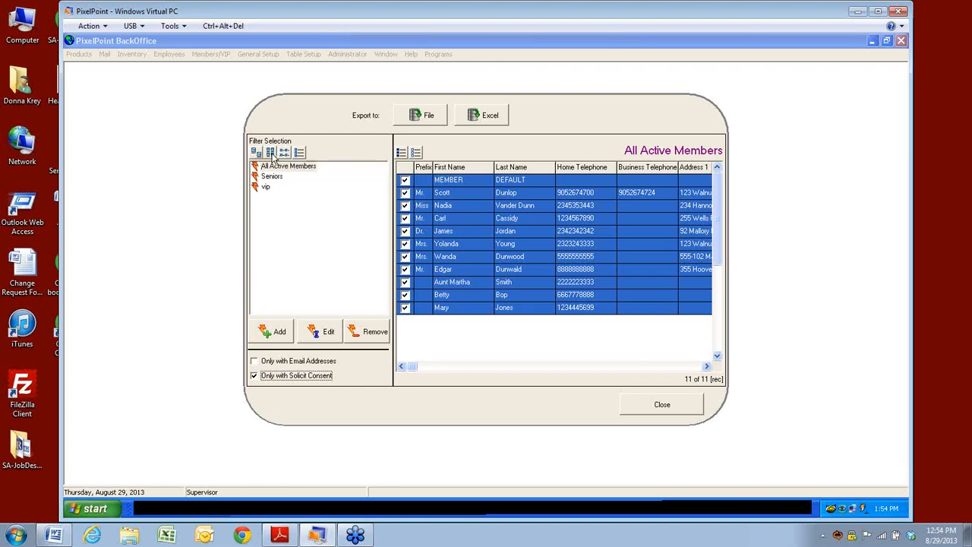
click(284, 153)
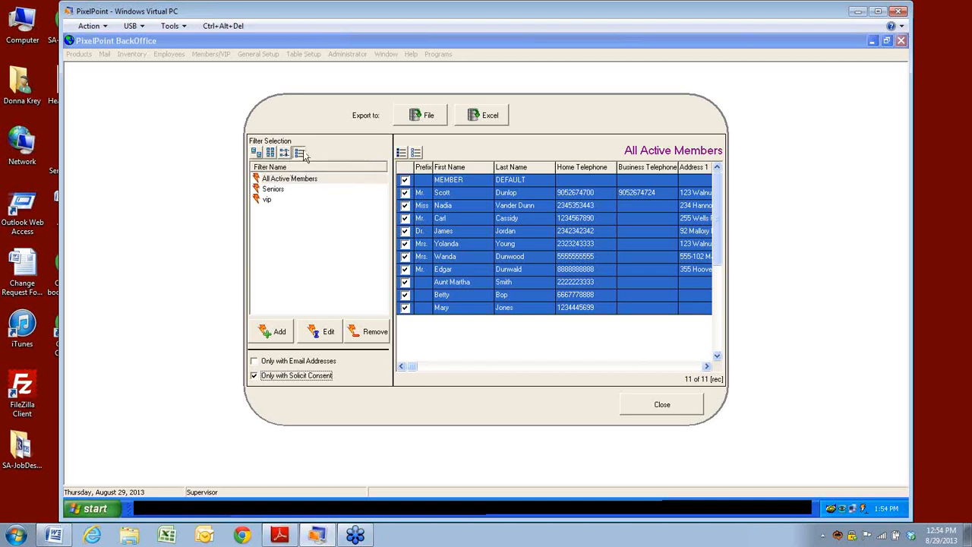
click(302, 154)
click(285, 155)
click(271, 154)
click(258, 154)
click(271, 153)
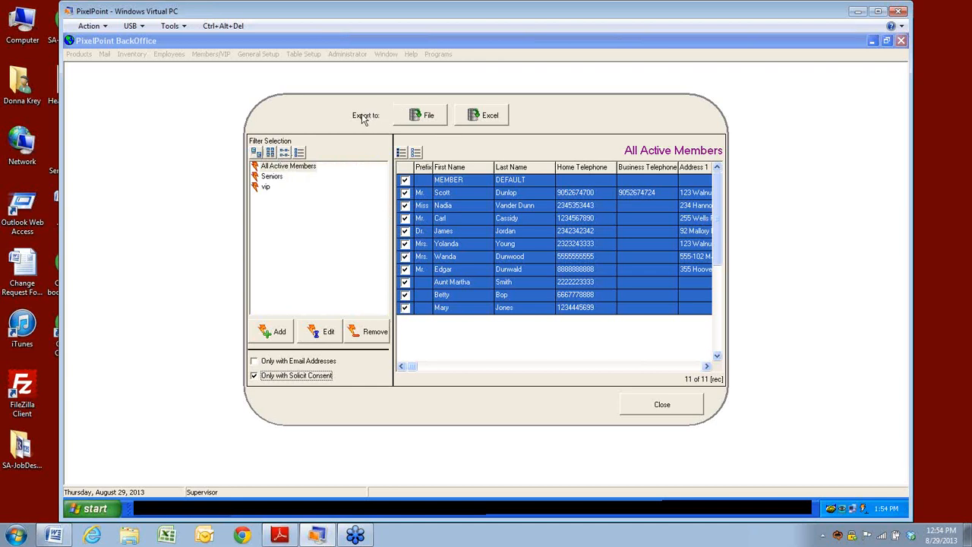
click(423, 116)
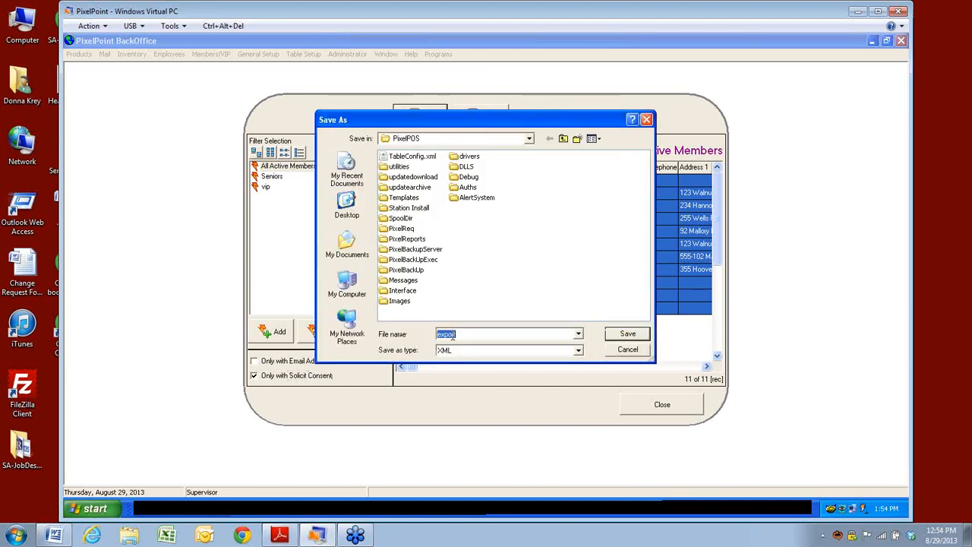
click(579, 350)
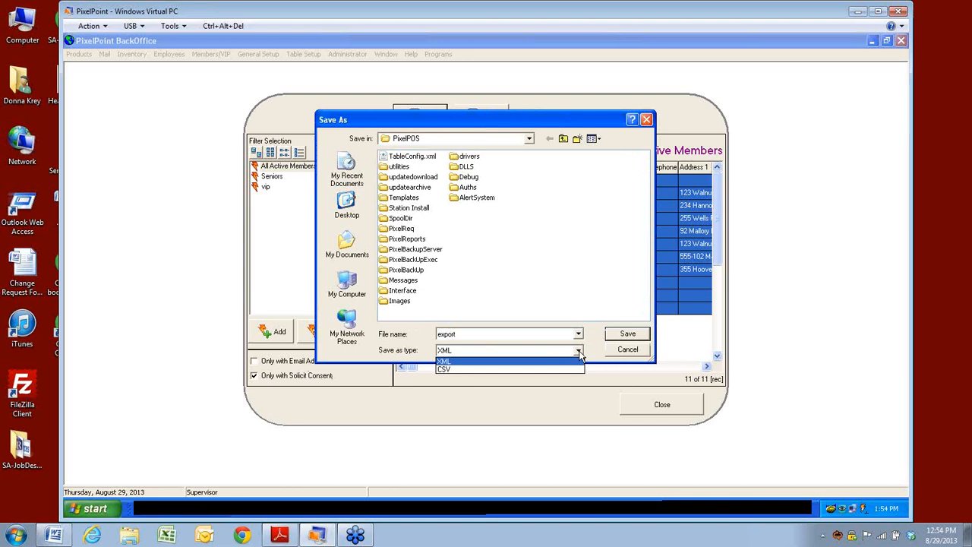
click(623, 354)
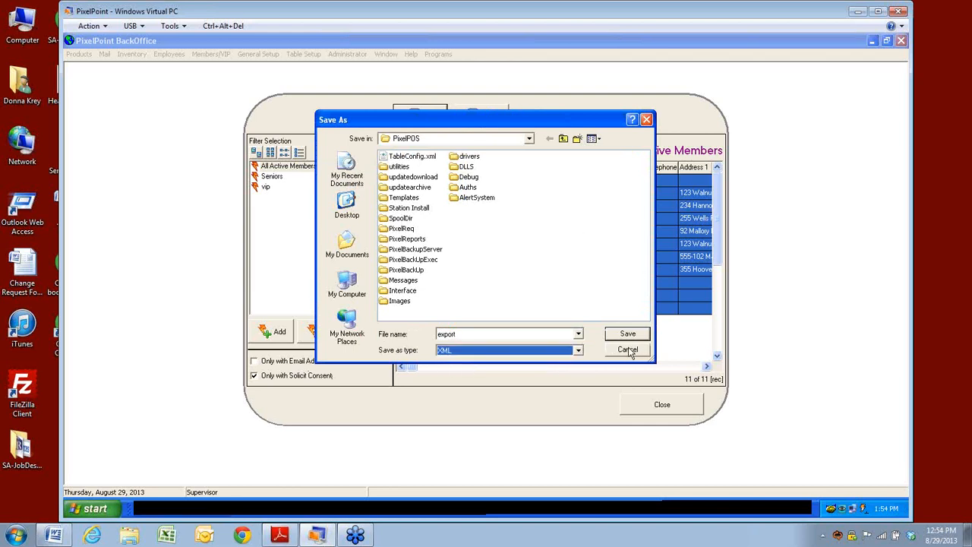
click(631, 350)
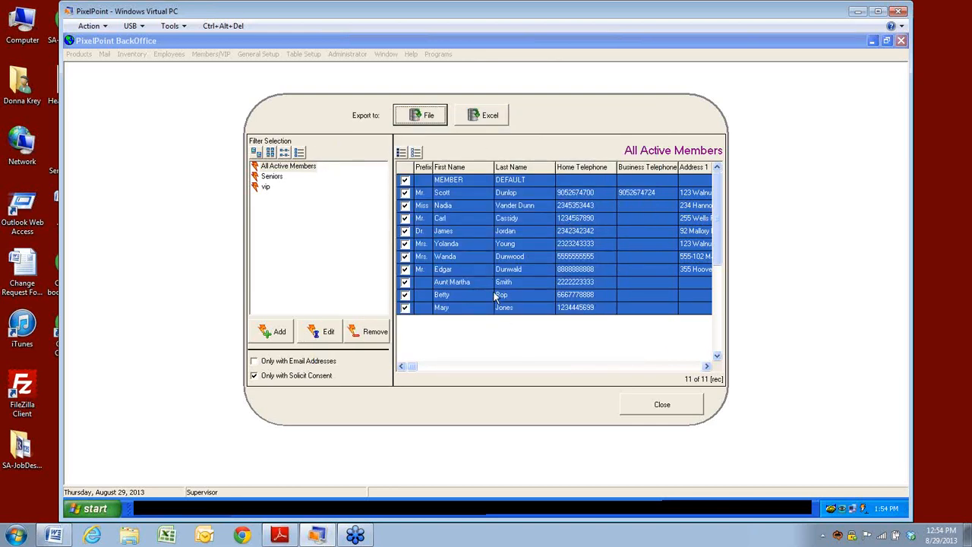
Step: After the Excel export errors, cancel the XML file export and close the export window
click(495, 123)
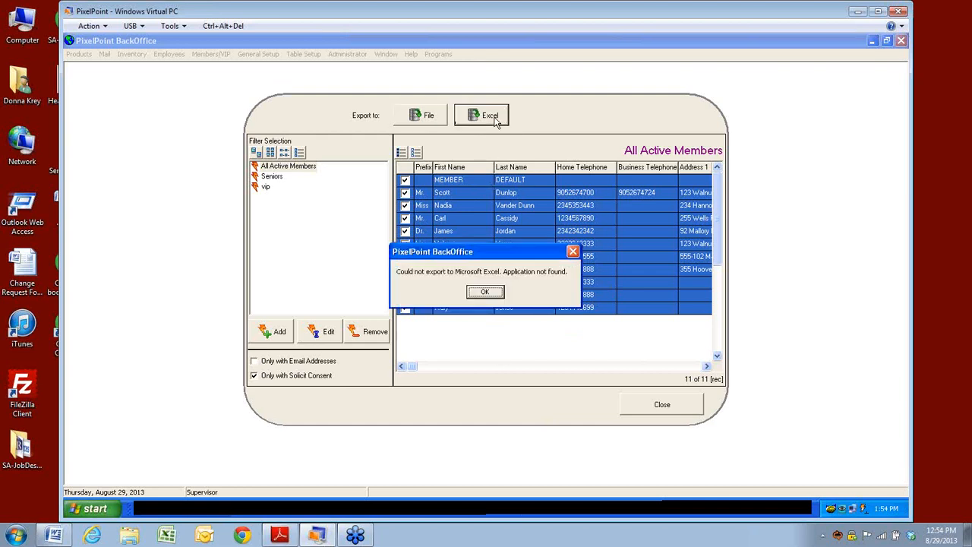
click(498, 295)
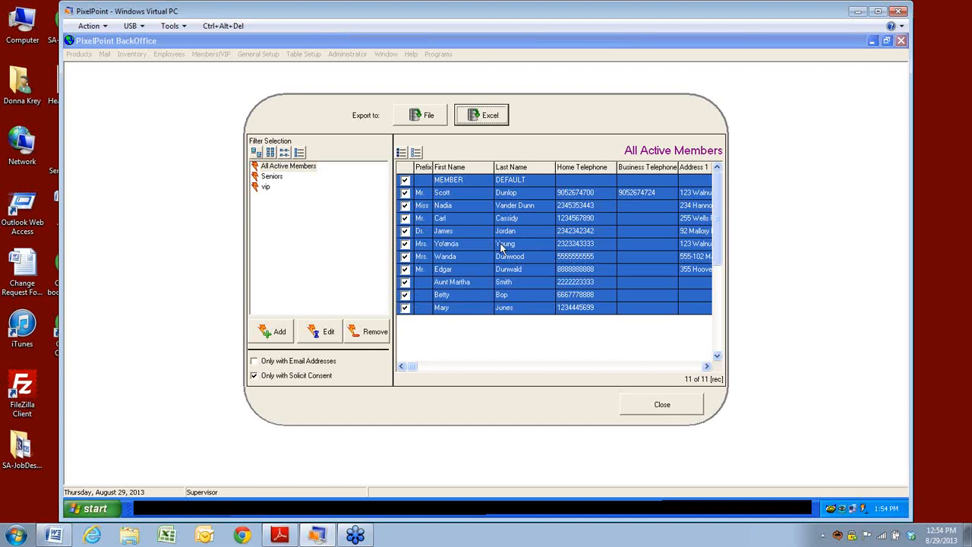
click(417, 114)
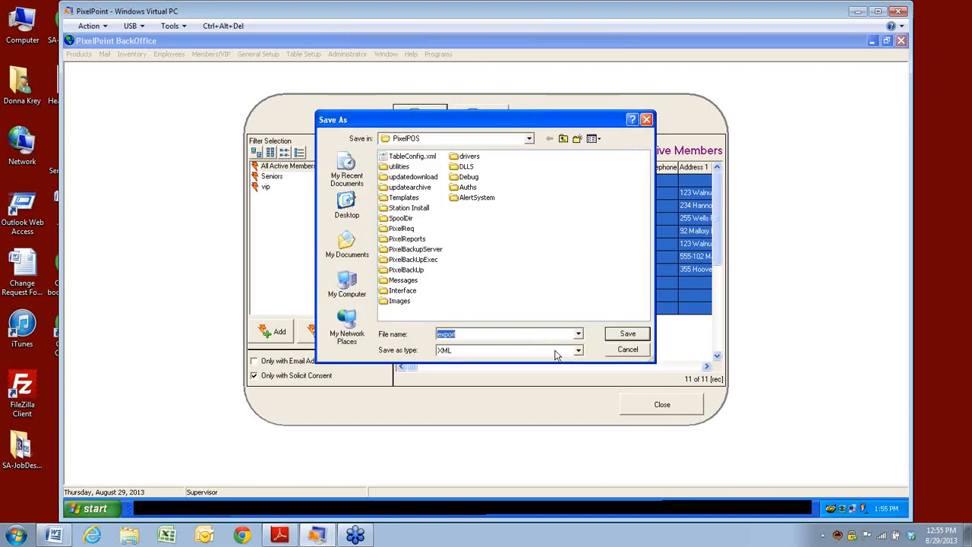
click(578, 350)
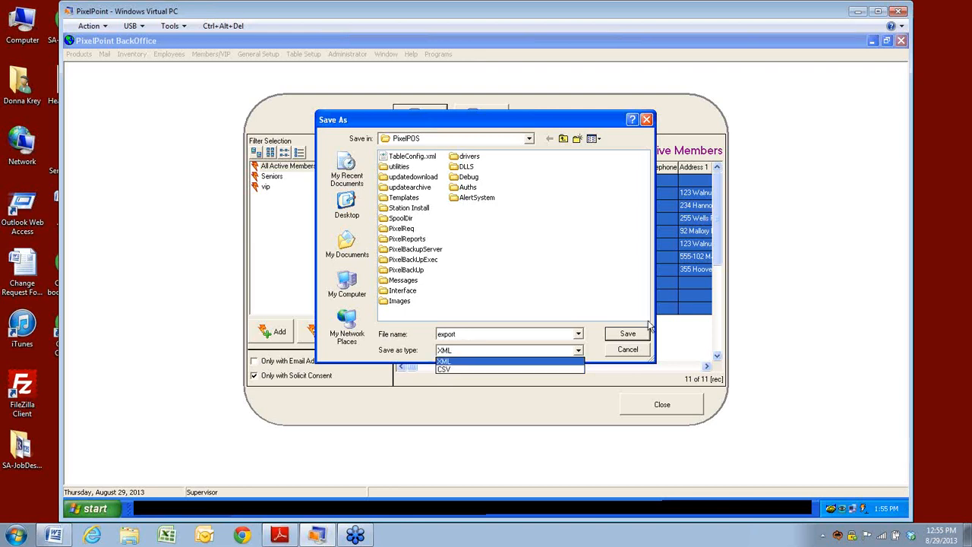
click(622, 351)
click(625, 350)
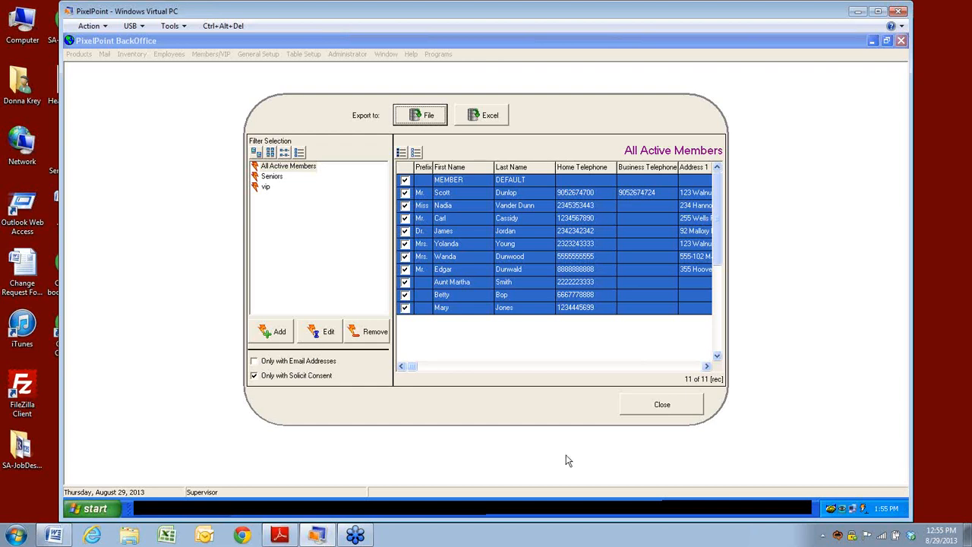
click(689, 410)
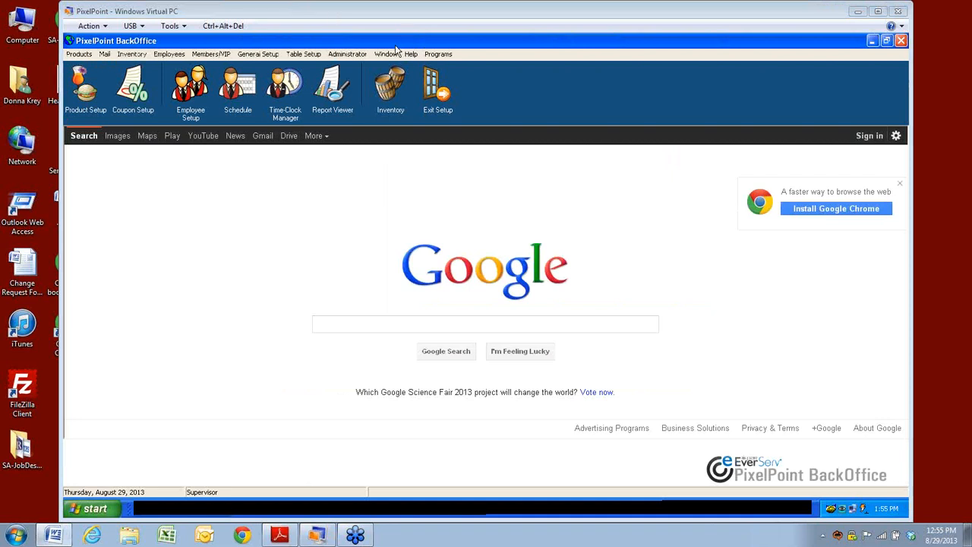
click(335, 58)
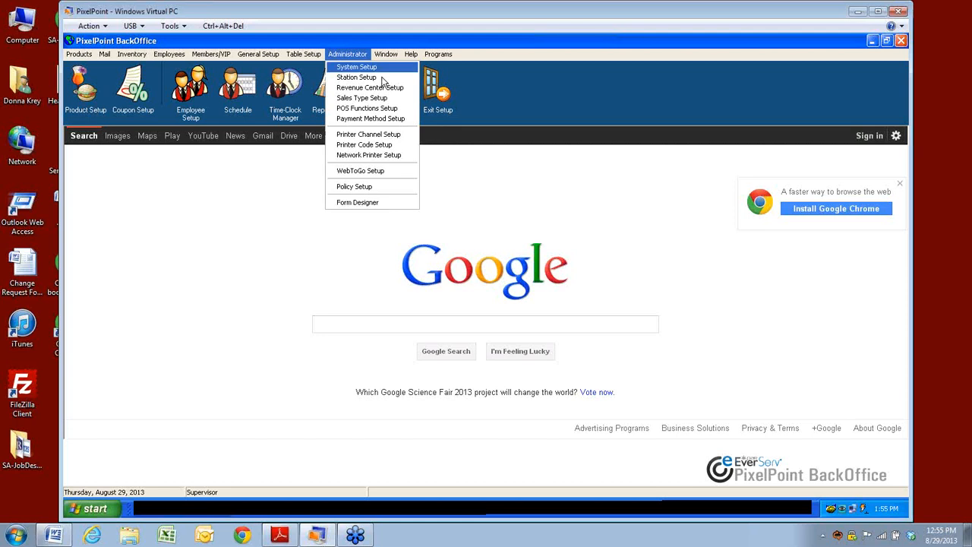
click(350, 119)
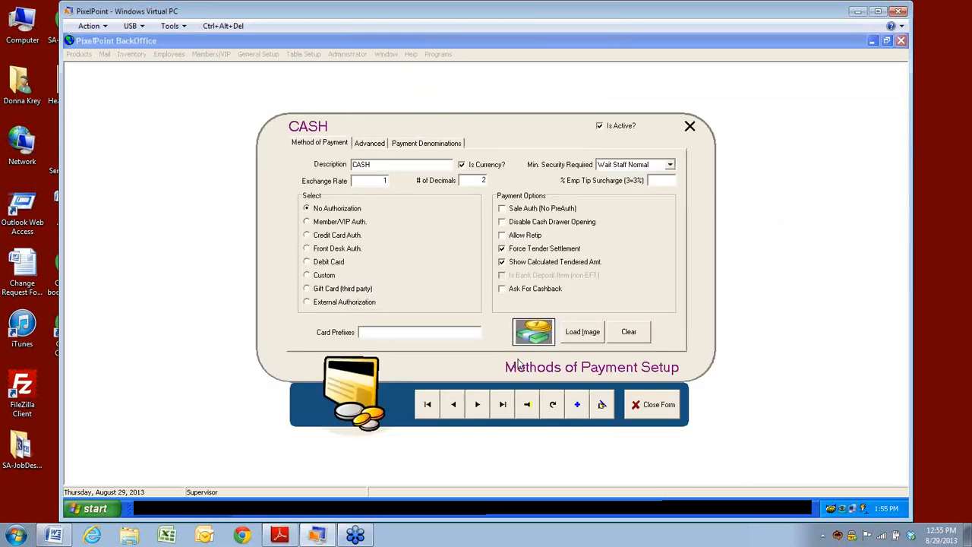
click(533, 410)
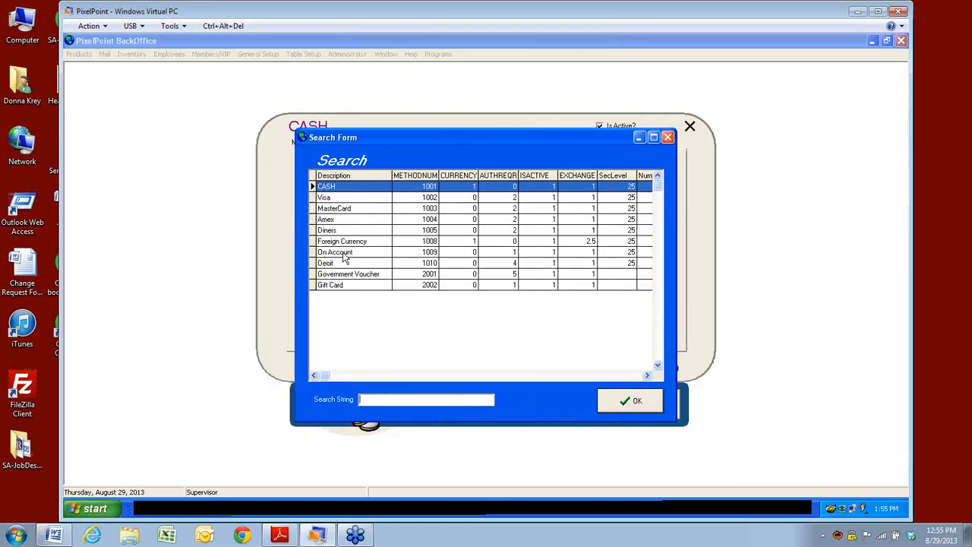
click(345, 257)
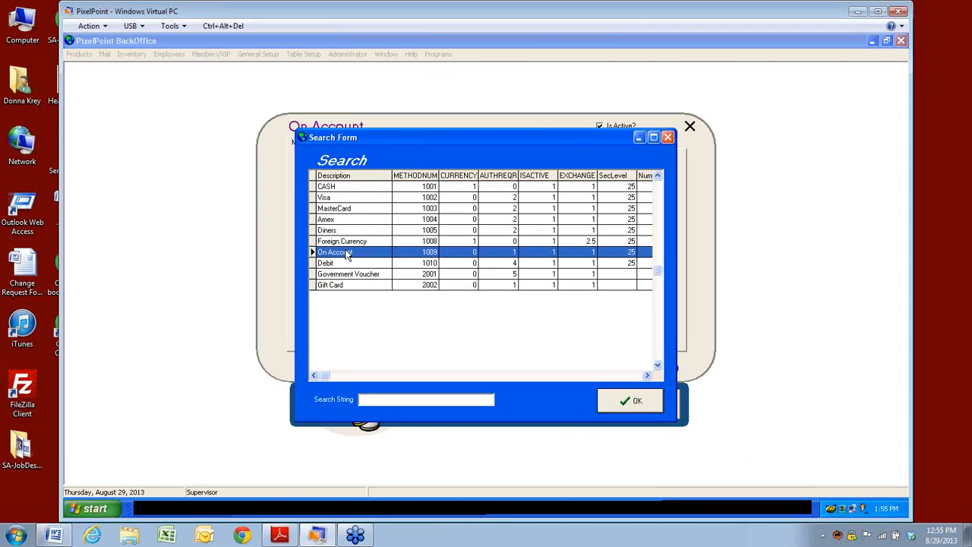
click(650, 405)
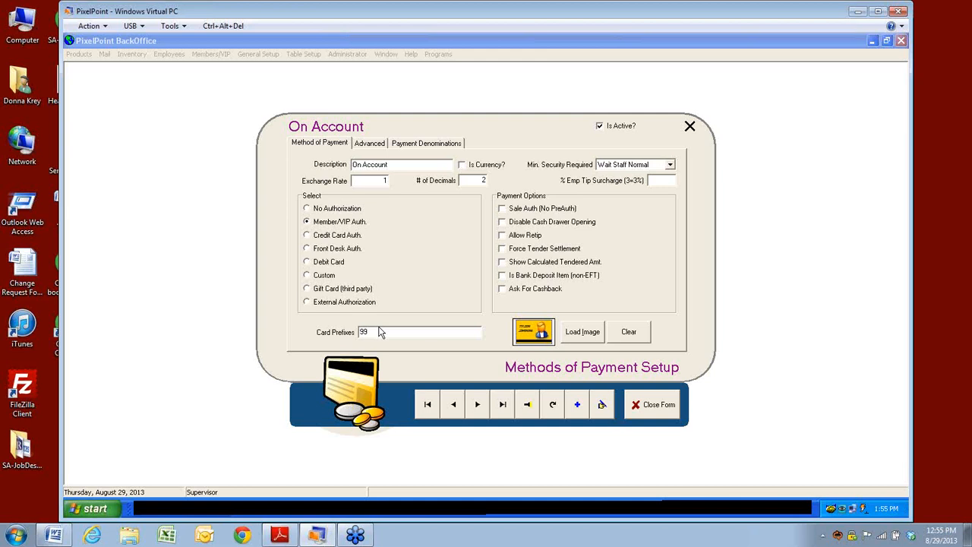
click(477, 404)
click(527, 404)
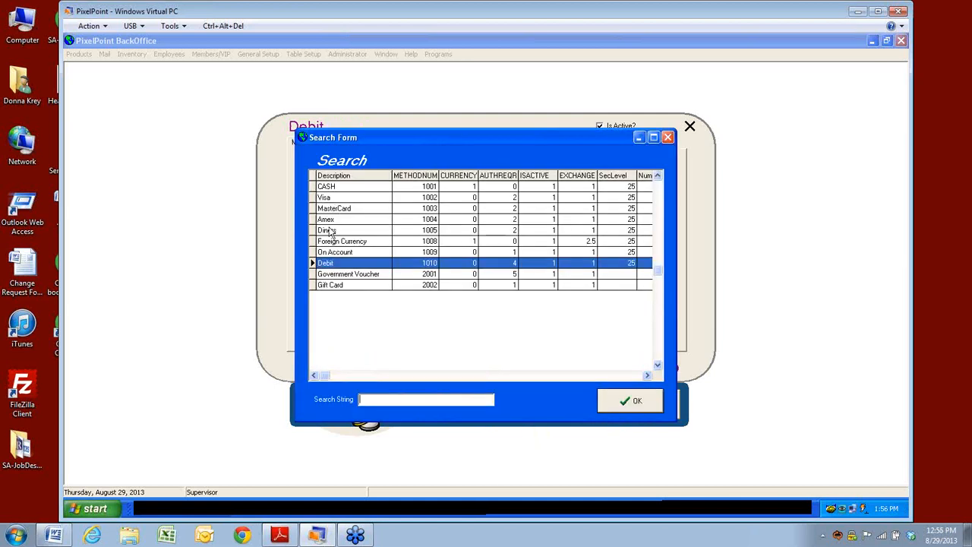
click(330, 220)
click(332, 211)
click(614, 406)
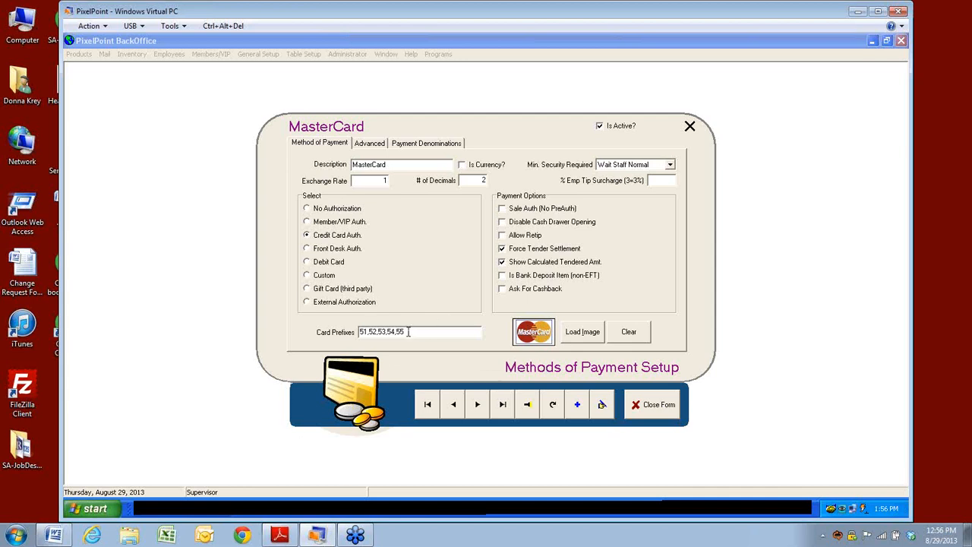
click(651, 408)
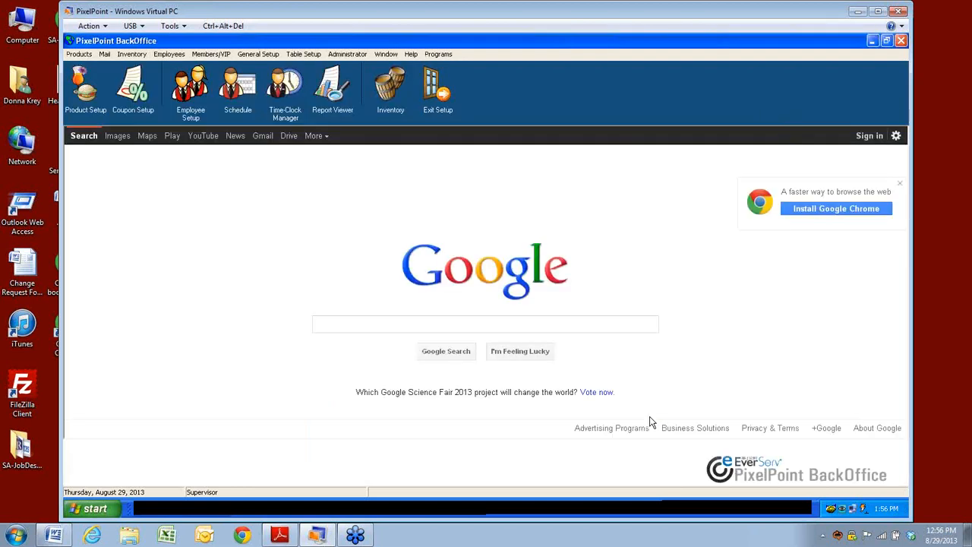
Step: Open Policy Setup from the Administrator menu and search the station policies for 'member'
click(339, 55)
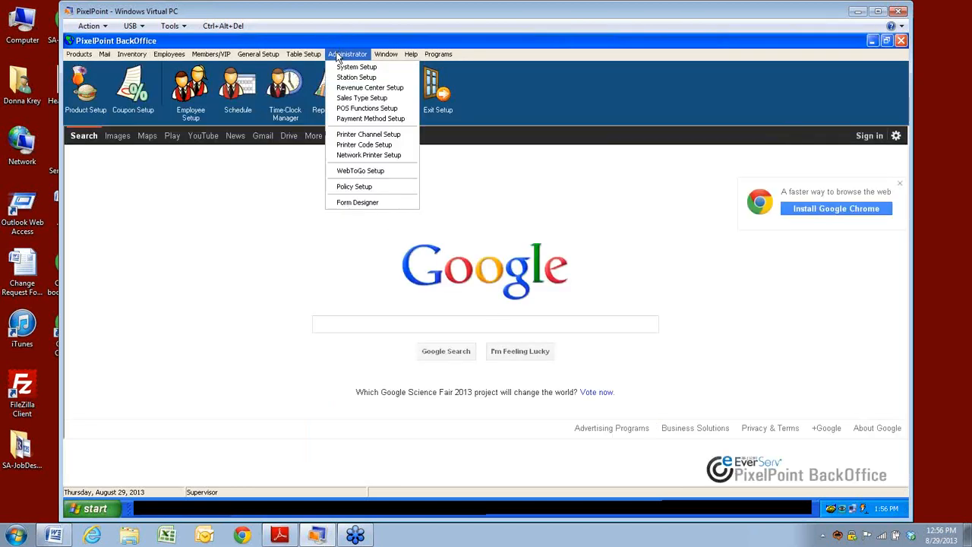
click(345, 188)
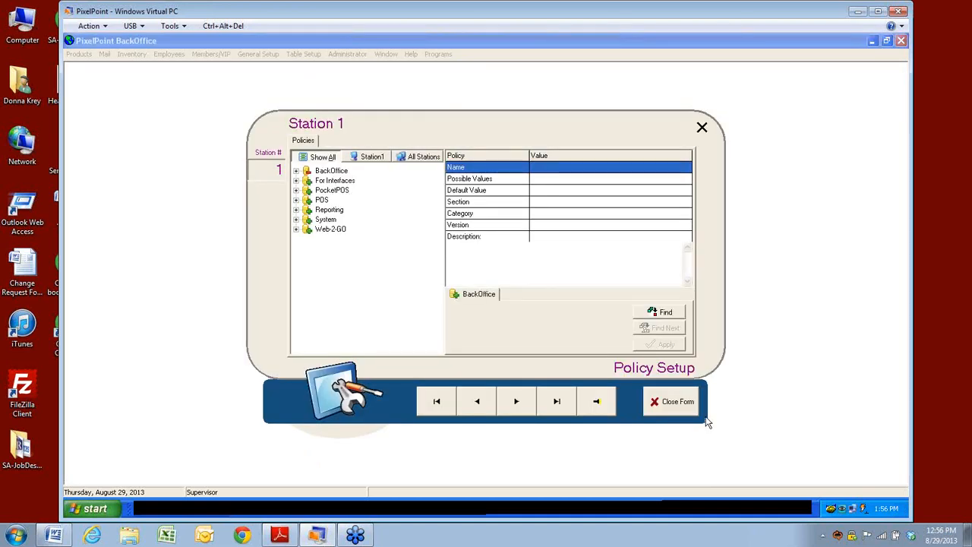
click(653, 313)
text(member)
key(Return)
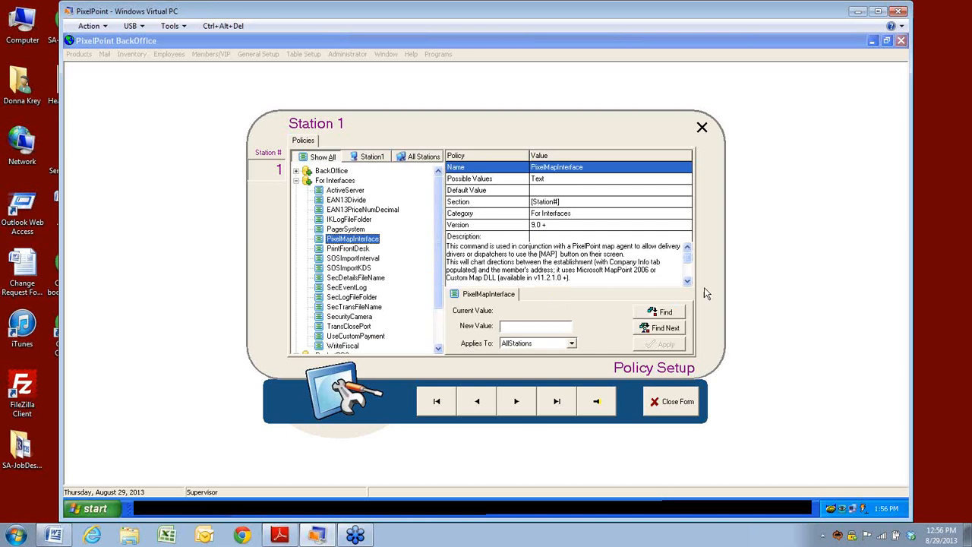
Step: Search again for 'quickmember' to bring up the QuickMember policy and its description
click(667, 313)
key(Left)
text(auot)
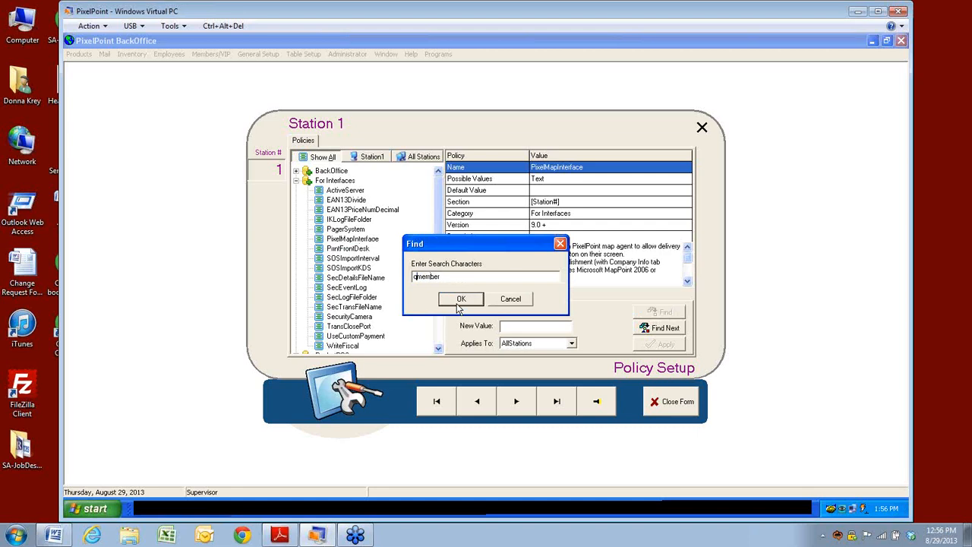
key(BackSpace)
key(BackSpace)
text(ick)
click(460, 300)
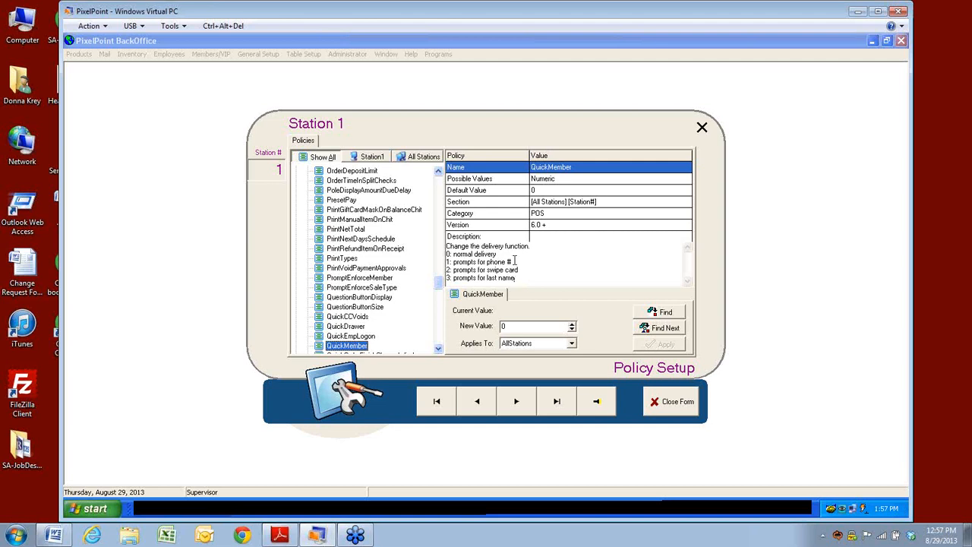
click(514, 260)
Step: Try a policy search for 'assignnewmember pi', then cancel the search twice
click(664, 313)
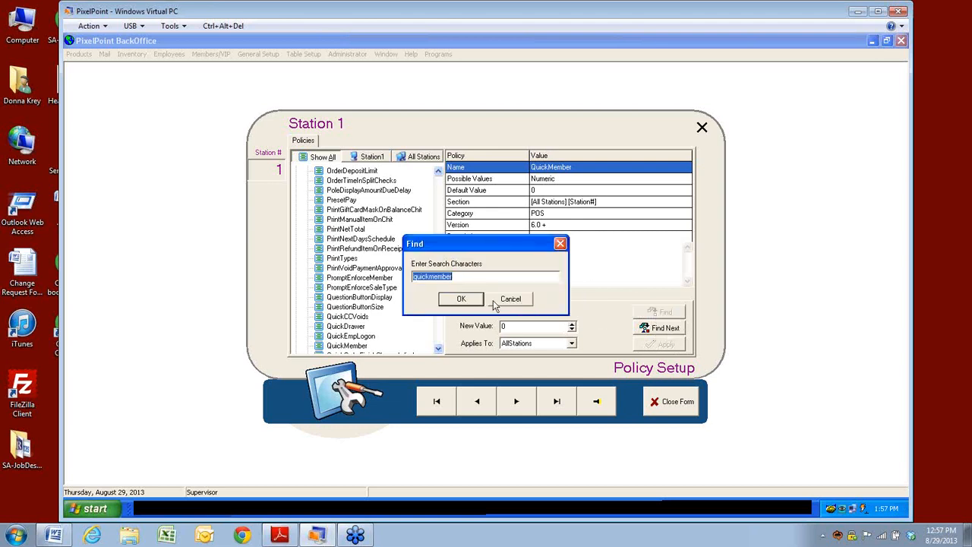
text(assignnewmember pin)
click(495, 304)
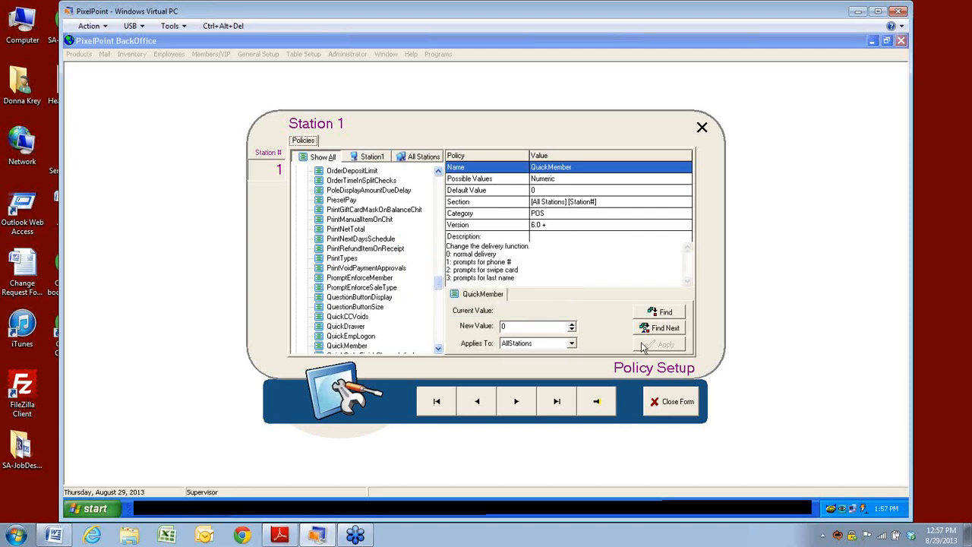
click(665, 313)
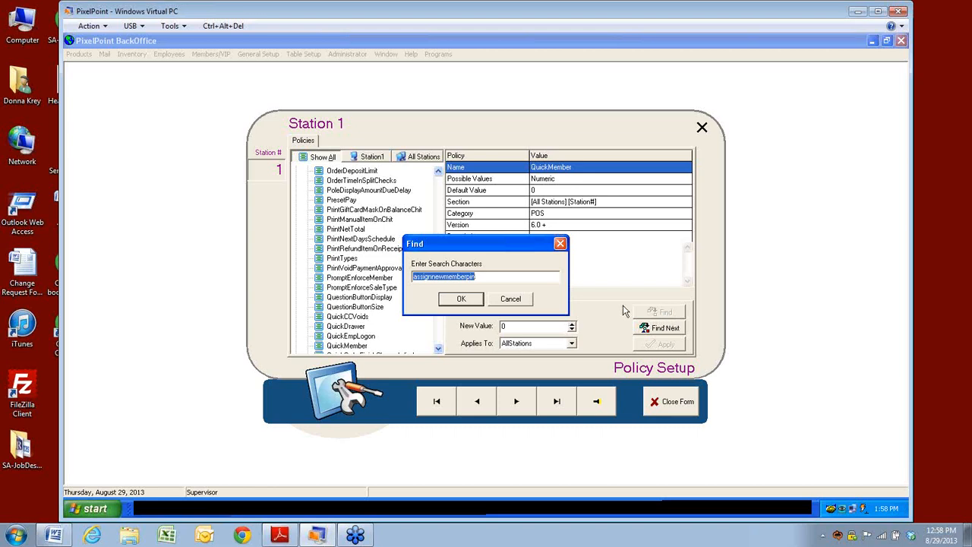
click(516, 299)
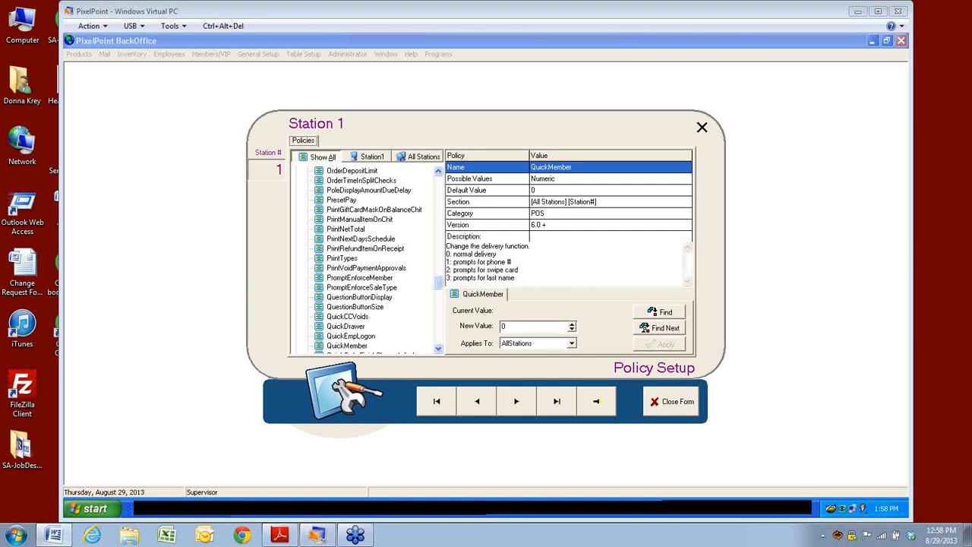
Step: Search the policies for 'askfor' to find AskForMemberPin
click(645, 314)
text(ask)
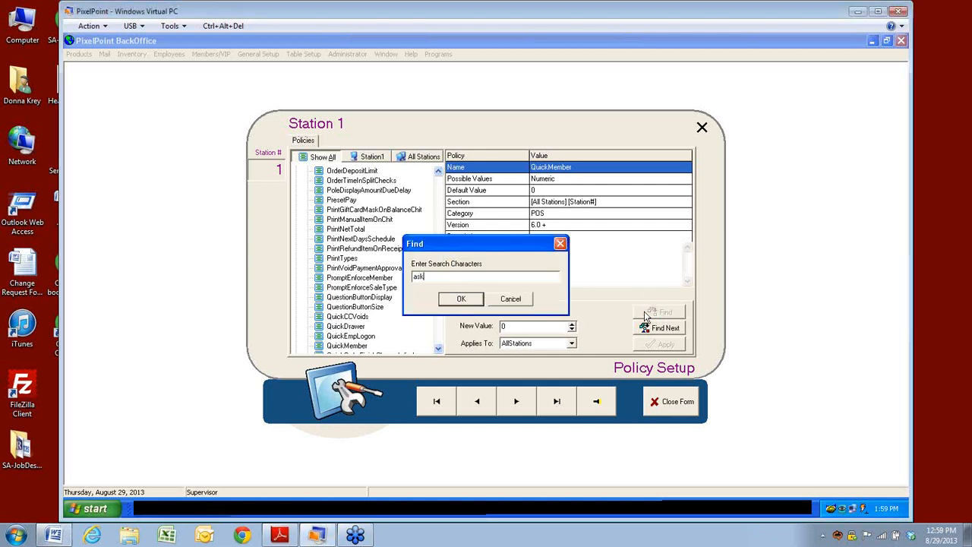
text(for)
key(Return)
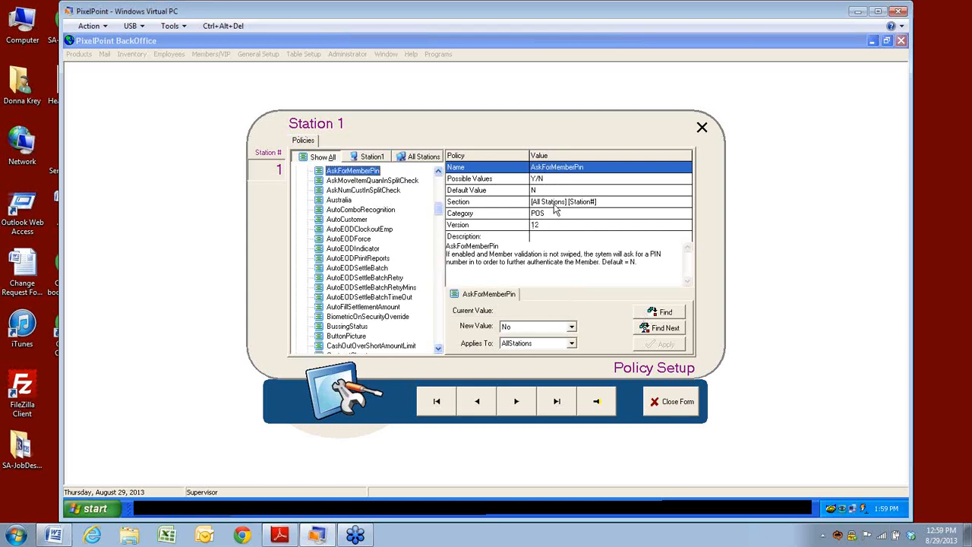
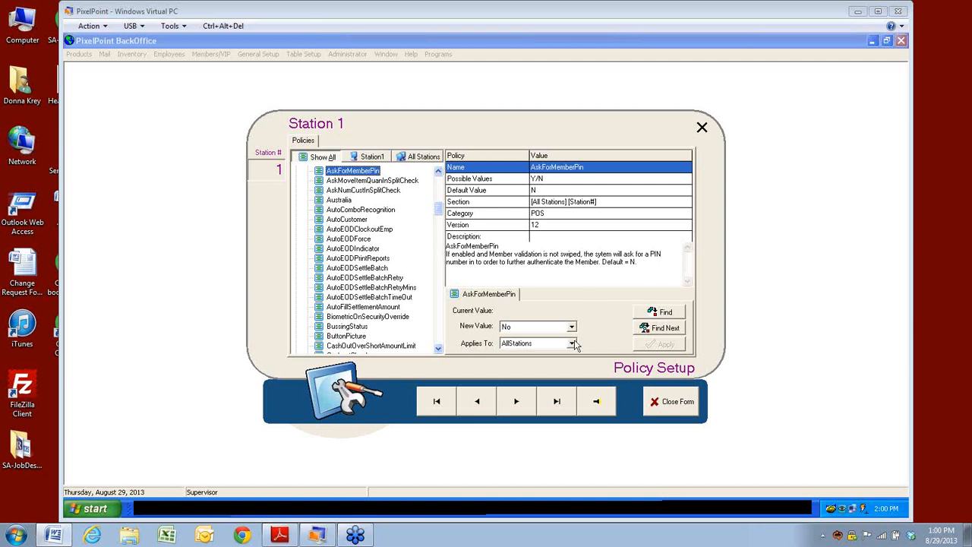
Step: Search the policies for 'allowcurrent' to show AllowCurrentTransactionPoints, set to Yes for AllStations
click(660, 314)
text(allow)
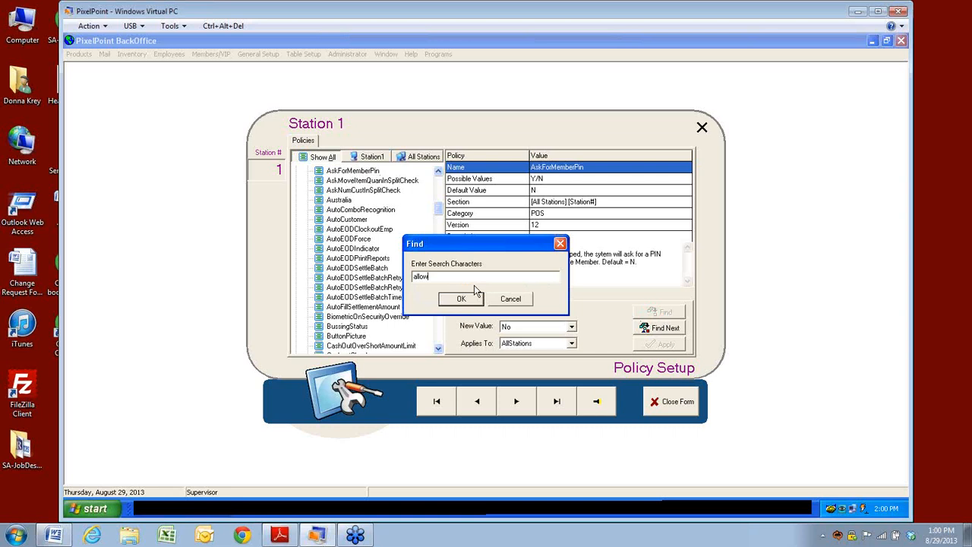
text(current)
key(Return)
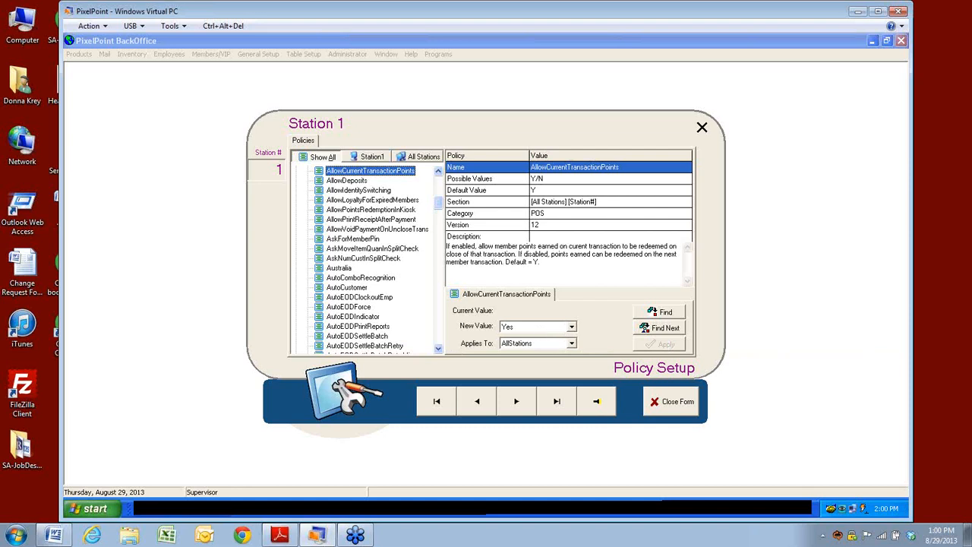
Step: Search the policies for 'pointred', then 'allowpoints', to reach AllowPointsRedemptionInKiosk
click(667, 313)
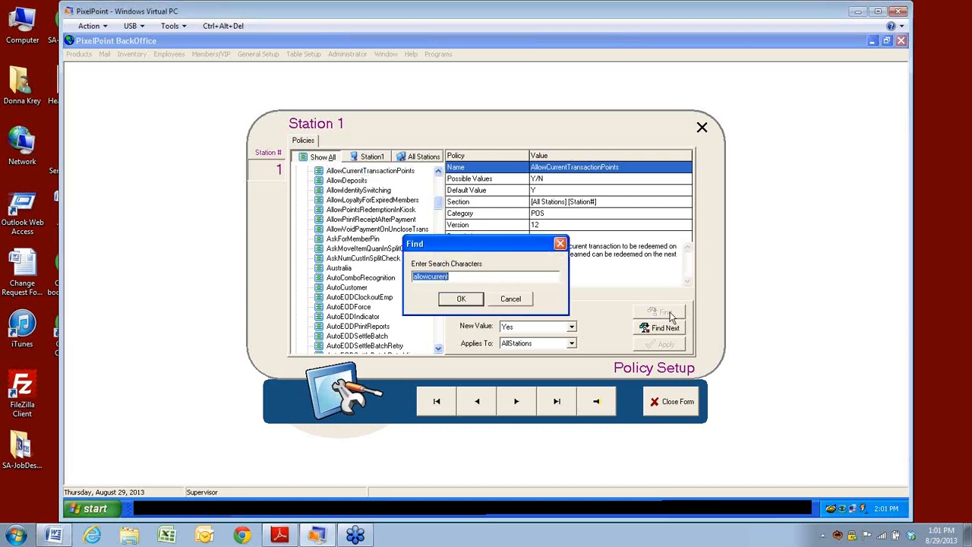
click(451, 279)
key(BackSpace)
key(BackSpace)
key(BackSpace)
key(BackSpace)
key(BackSpace)
key(BackSpace)
key(BackSpace)
text(pointred)
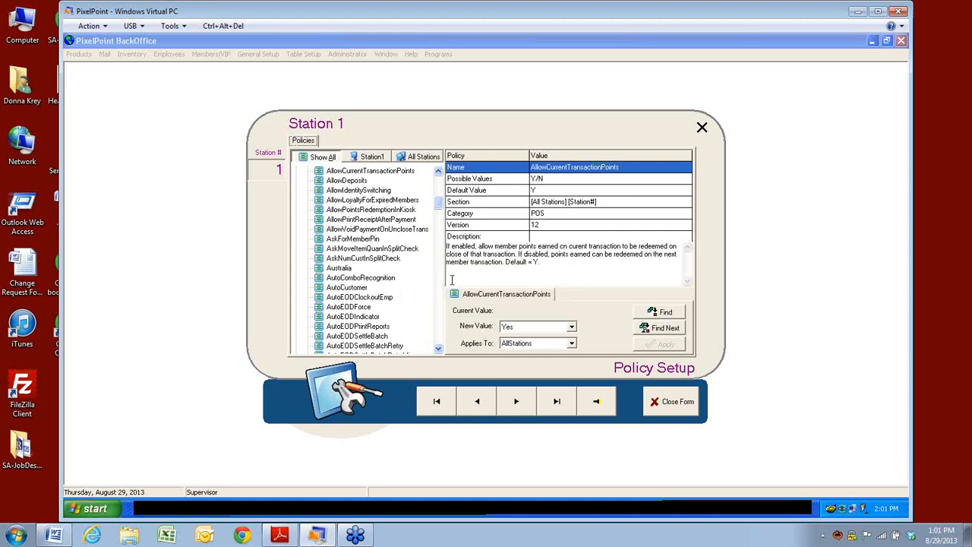
click(650, 312)
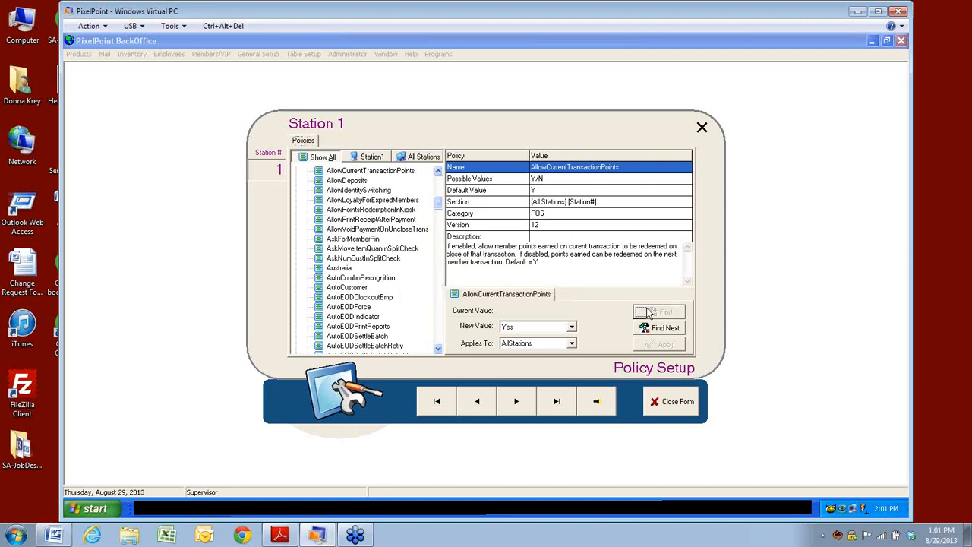
text(allowpoints)
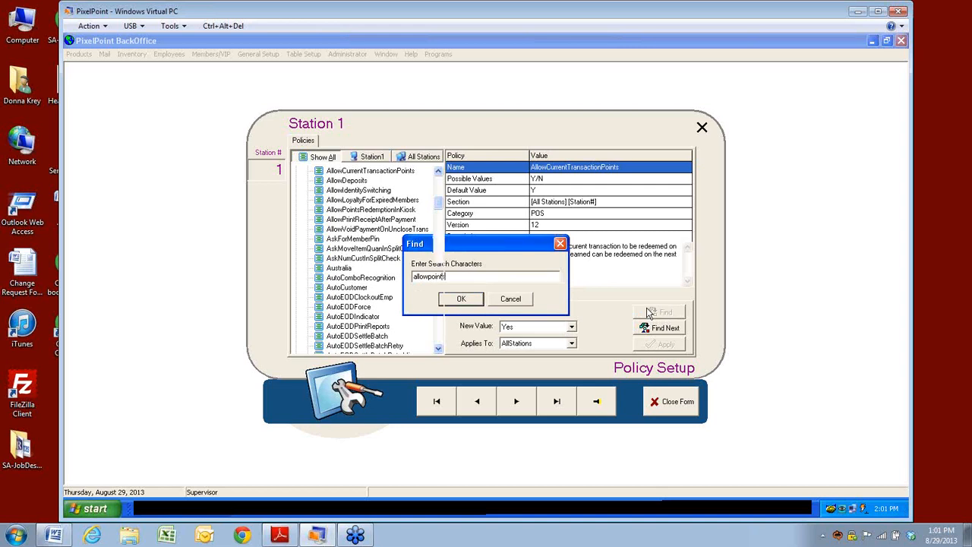
key(Return)
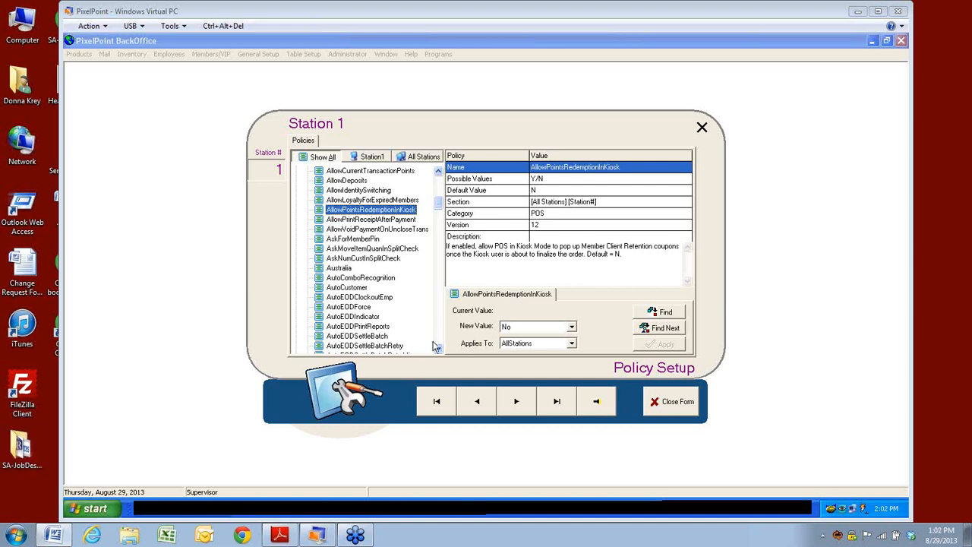
Step: Close Policy Setup and open System Setup from the Administrator menu
click(668, 408)
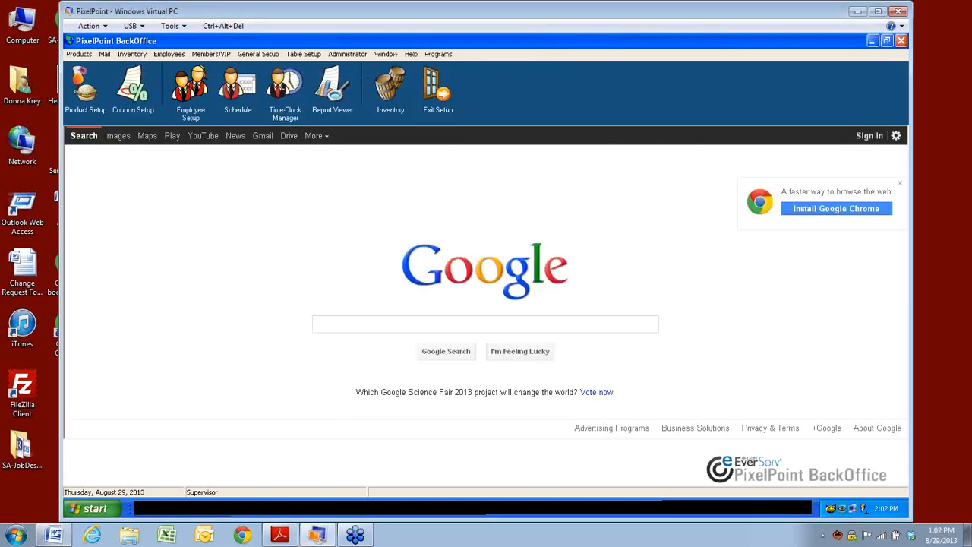
click(351, 54)
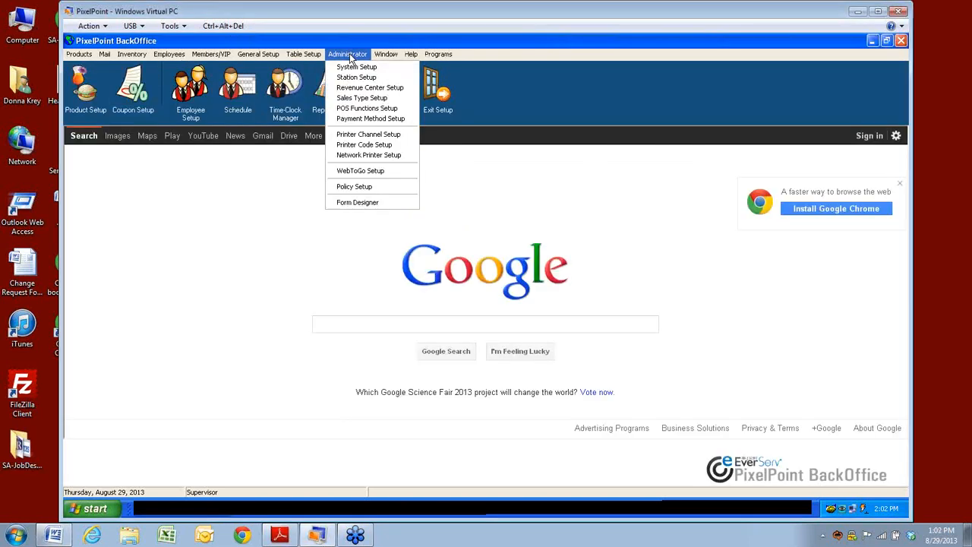
click(347, 70)
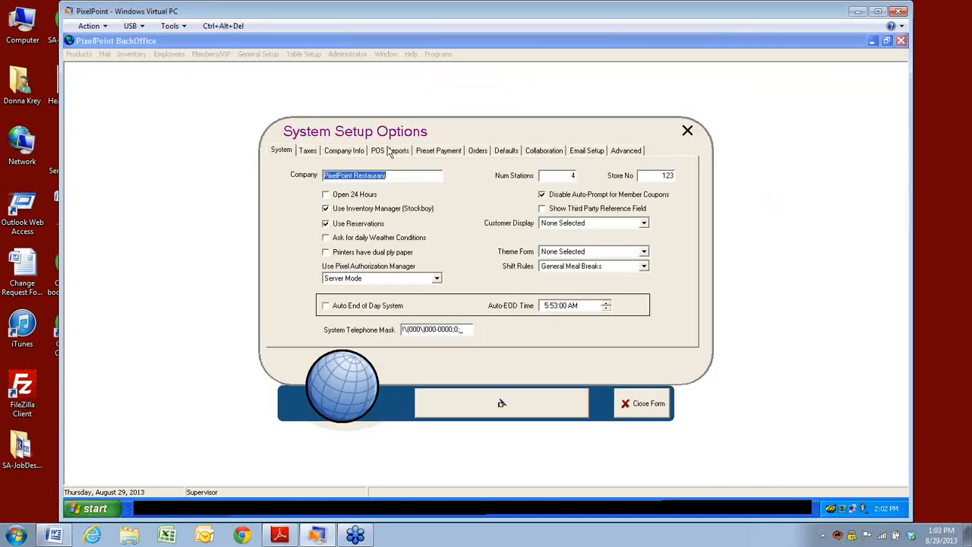
Step: Show the Orders settings and expand the Member Points System Apply Points By choices
click(484, 152)
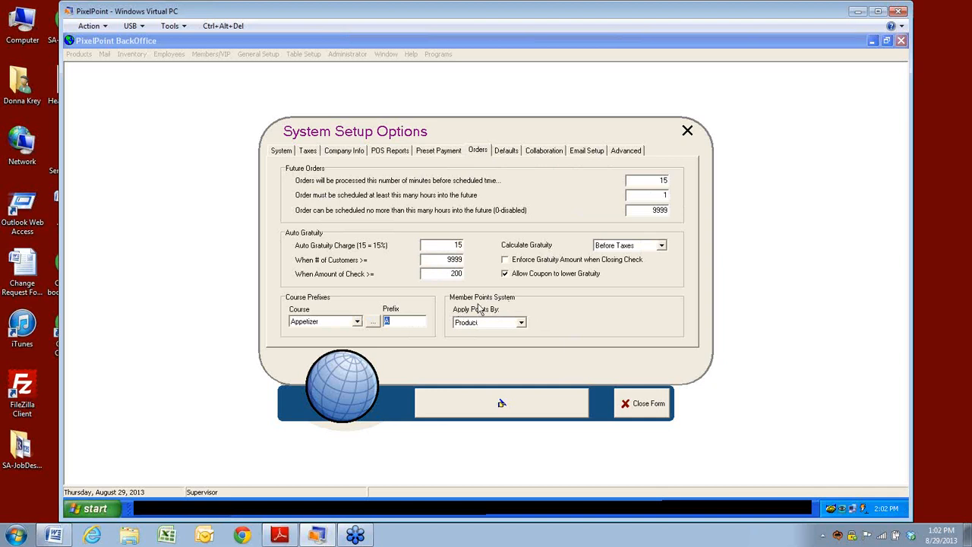
click(521, 324)
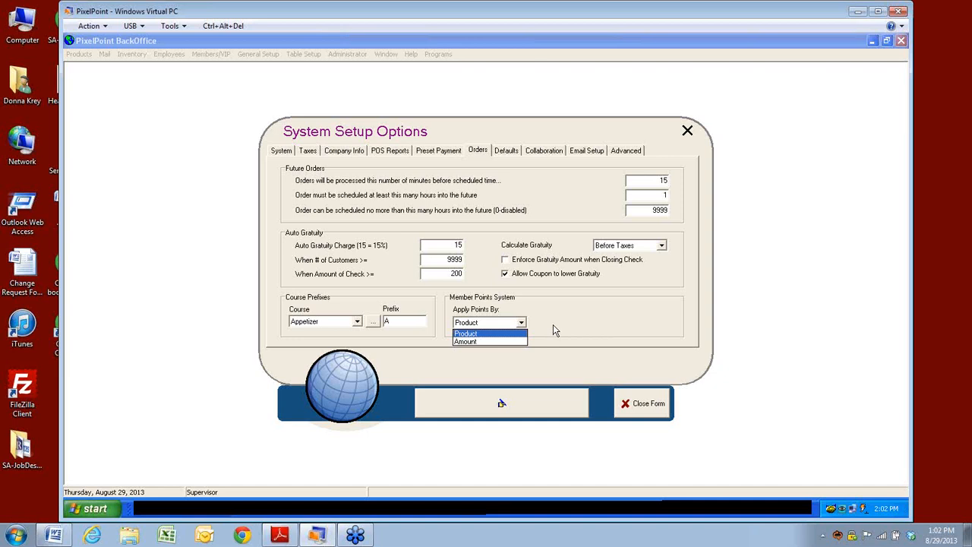
Step: Apply member points by Amount at 5 points per 1, save, and close System Setup
click(465, 341)
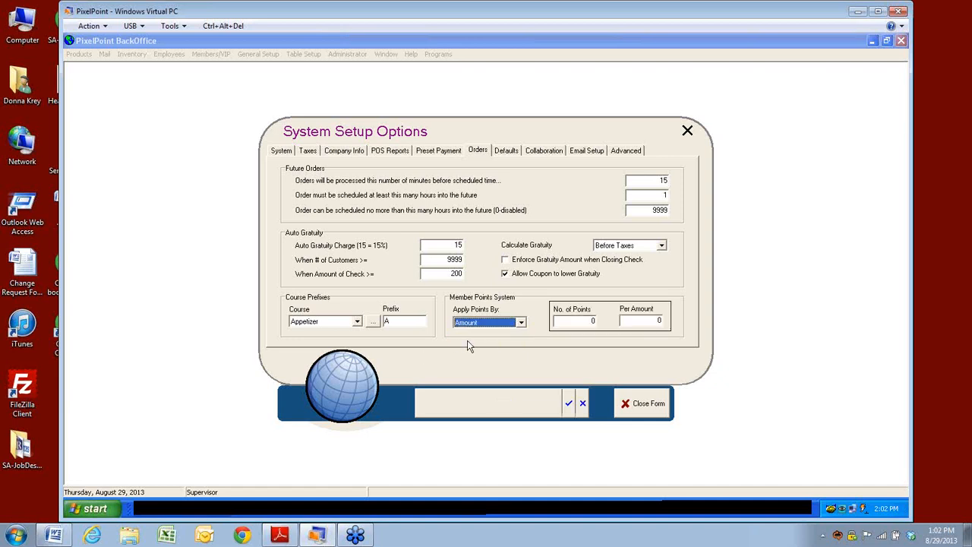
click(581, 321)
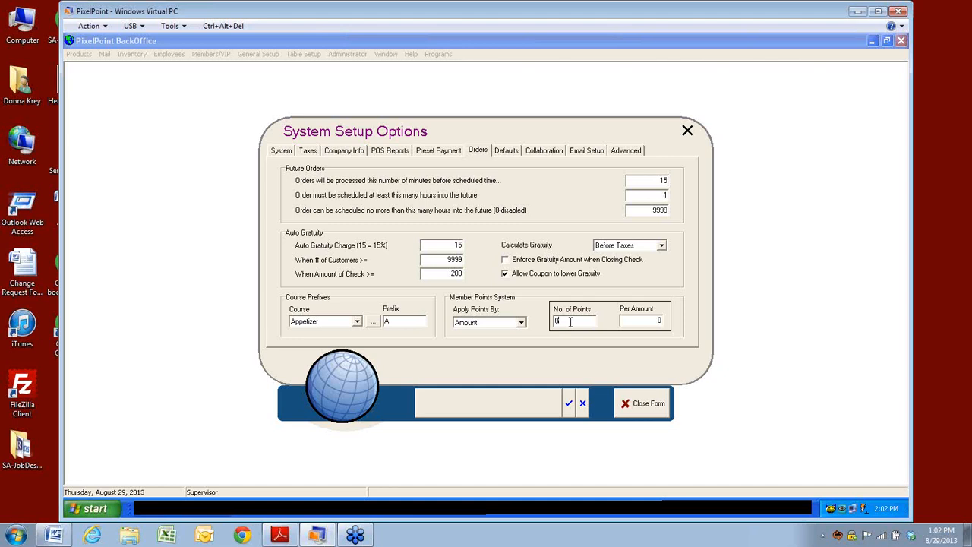
text(5)
click(635, 321)
key(BackSpace)
text(1)
click(568, 405)
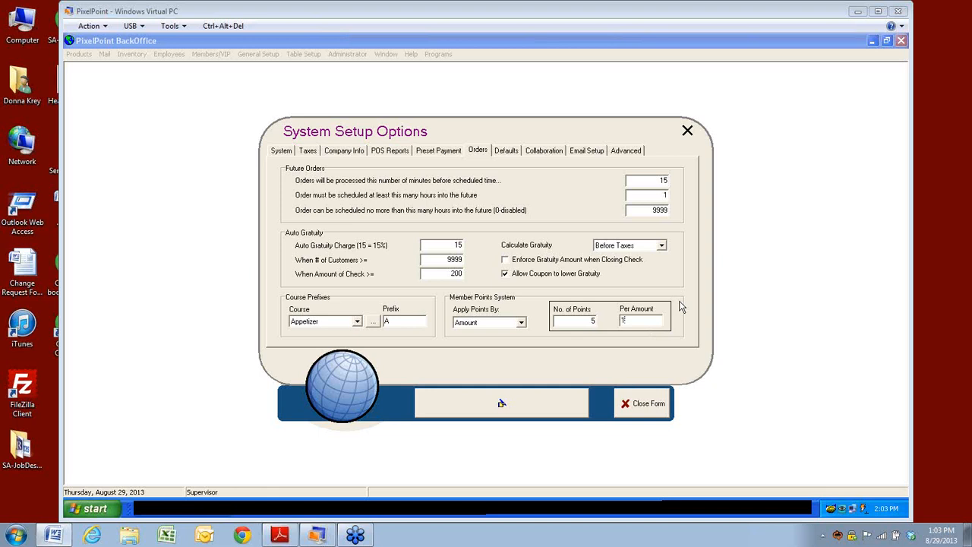
click(637, 408)
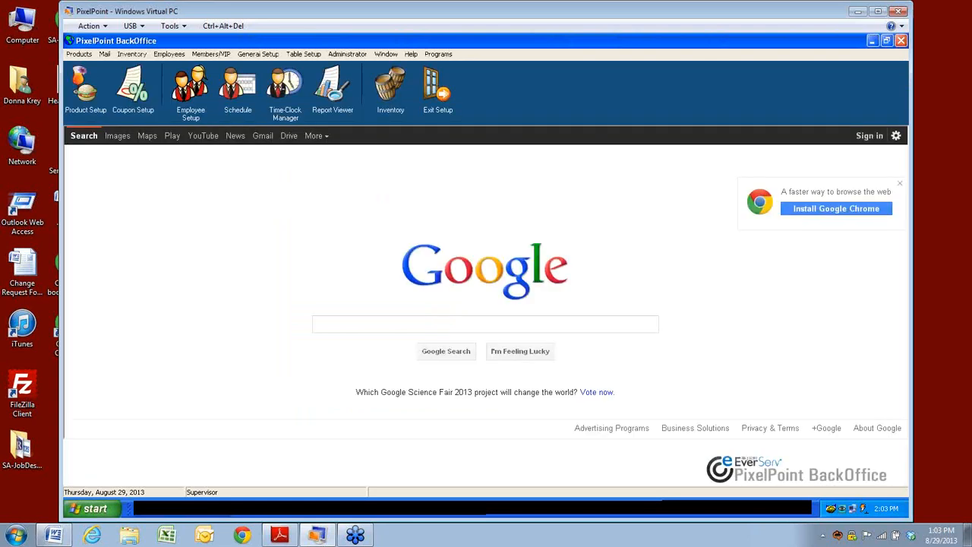
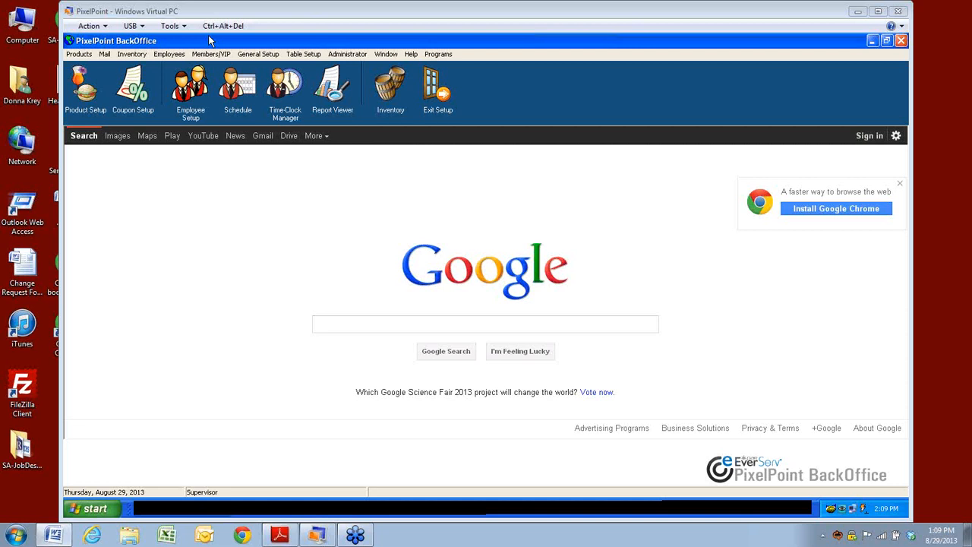
Step: Glance at the Product Setup form for the '/as Appetizer' item, then close it
click(167, 56)
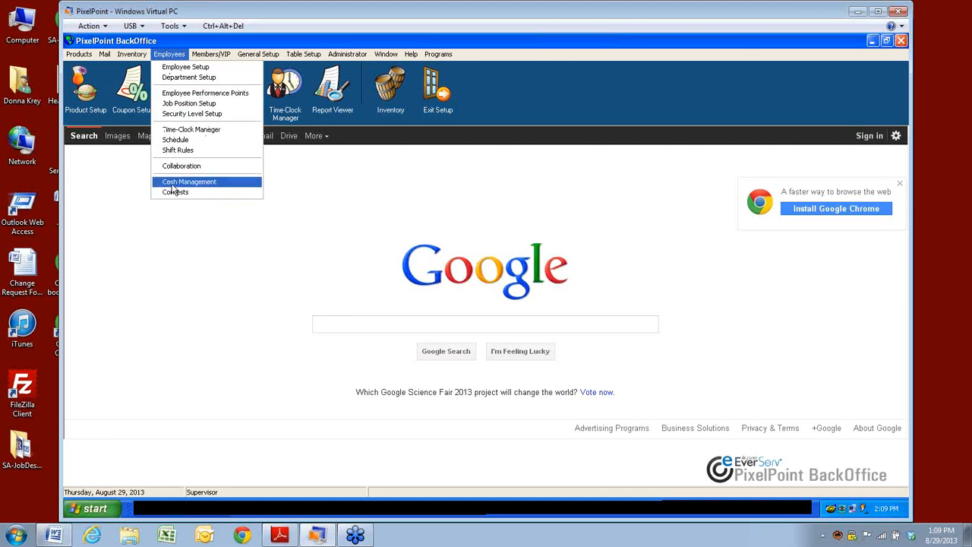
mouse_move(99, 60)
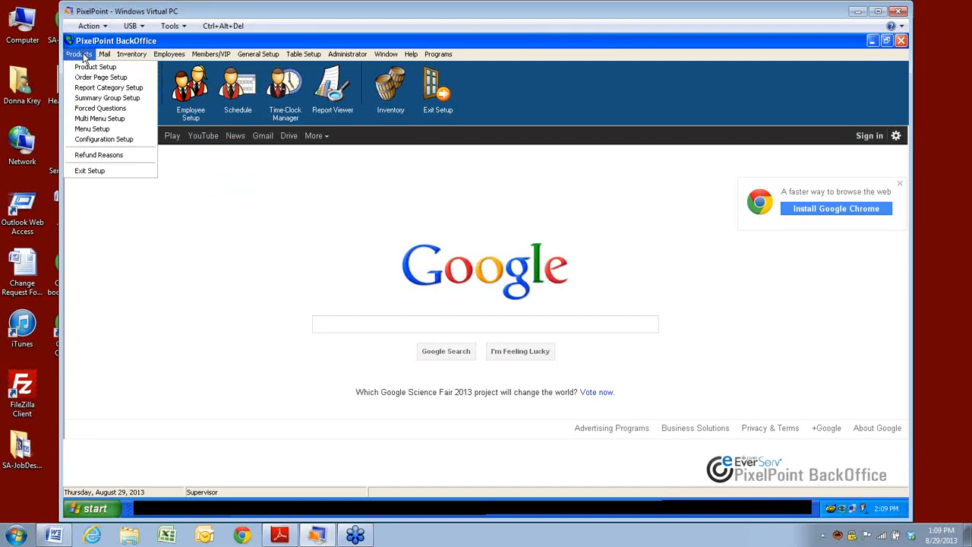
click(95, 67)
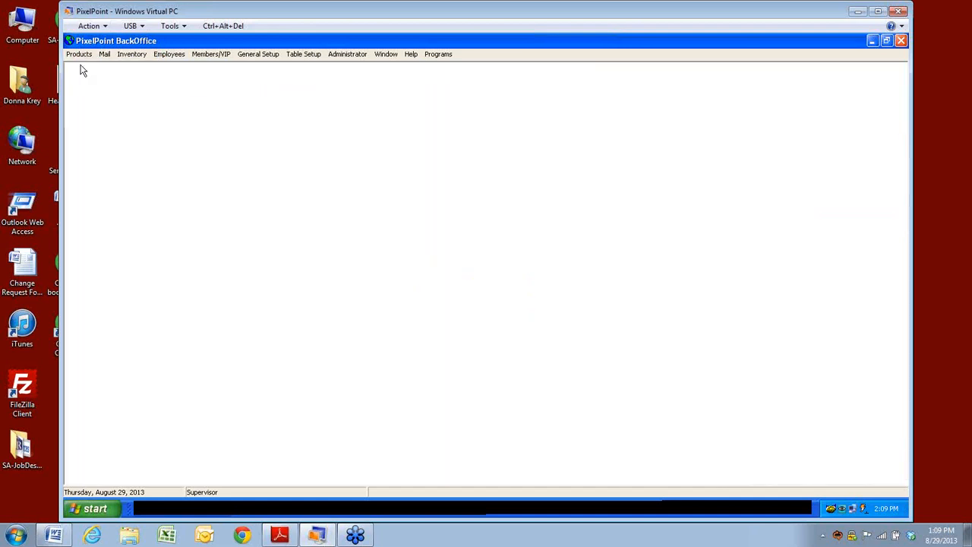
click(662, 418)
click(78, 54)
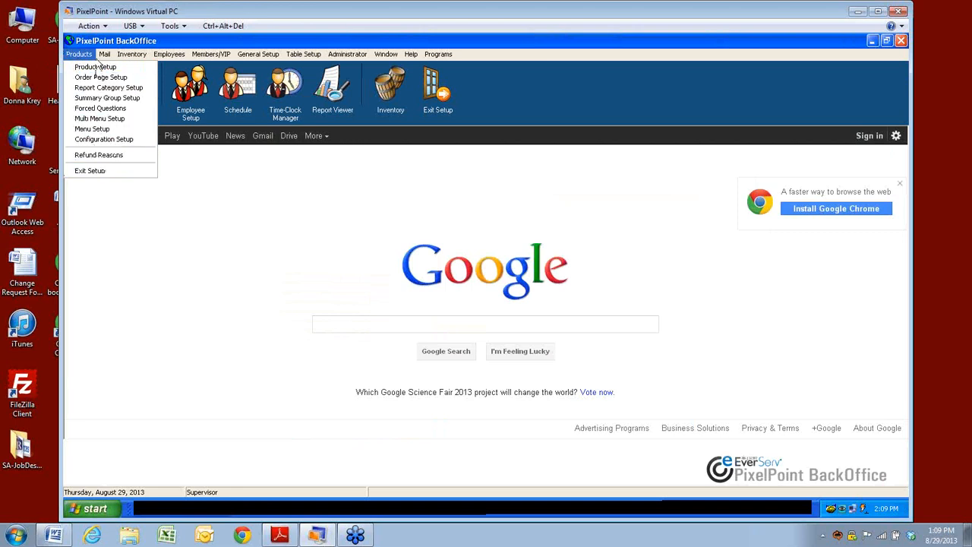
Step: Open Refund Reasons and list all six reasons, Complimentary through WaitStaff Error
click(84, 156)
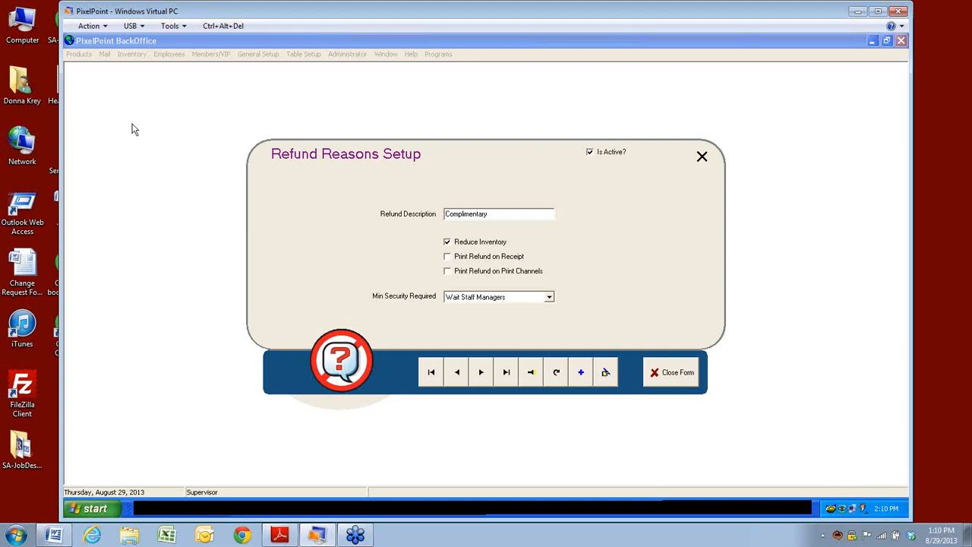
click(532, 379)
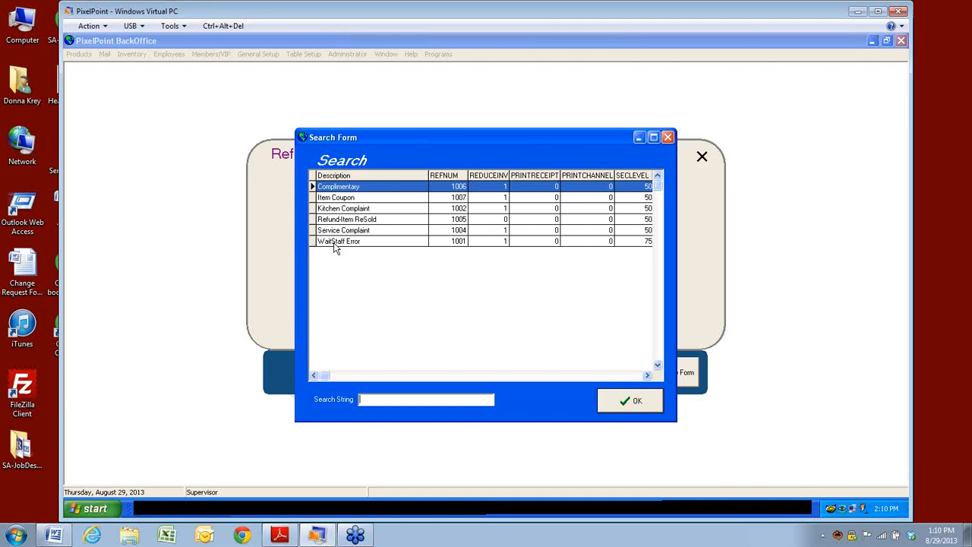
Step: Load the WaitStaff Error refund reason and show its Min Security Required levels
click(360, 240)
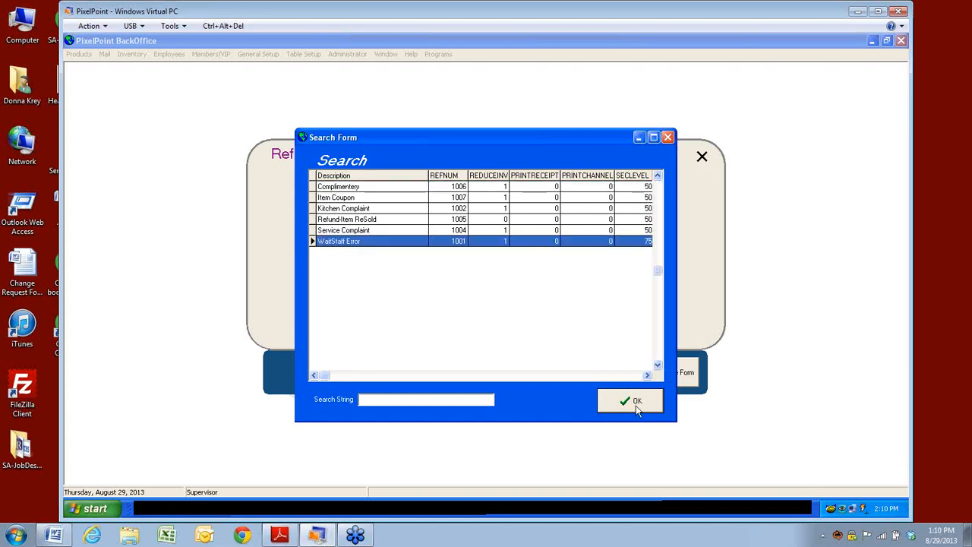
click(635, 402)
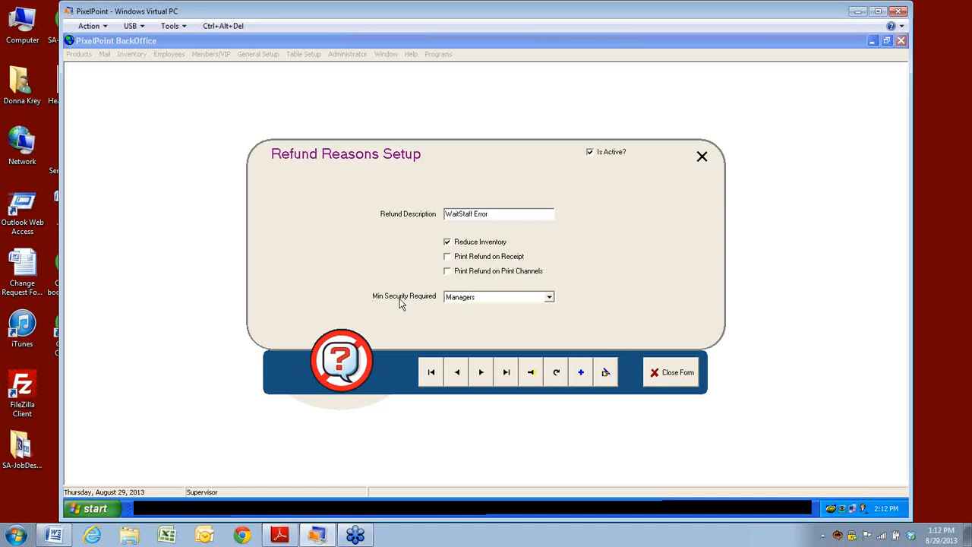
click(551, 302)
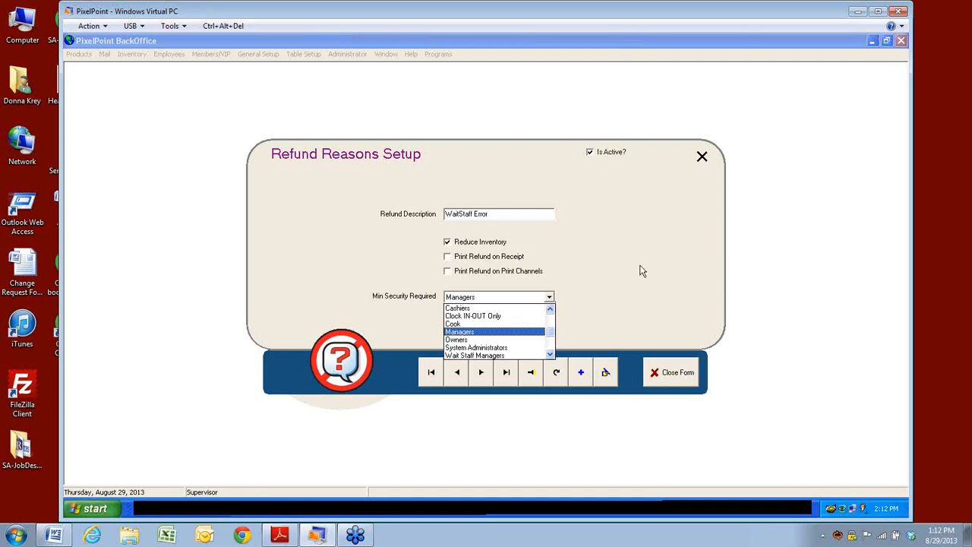
Step: Close Refund Reasons and open Summary Group Setup, showing the Bar group reported as Liquor
click(659, 376)
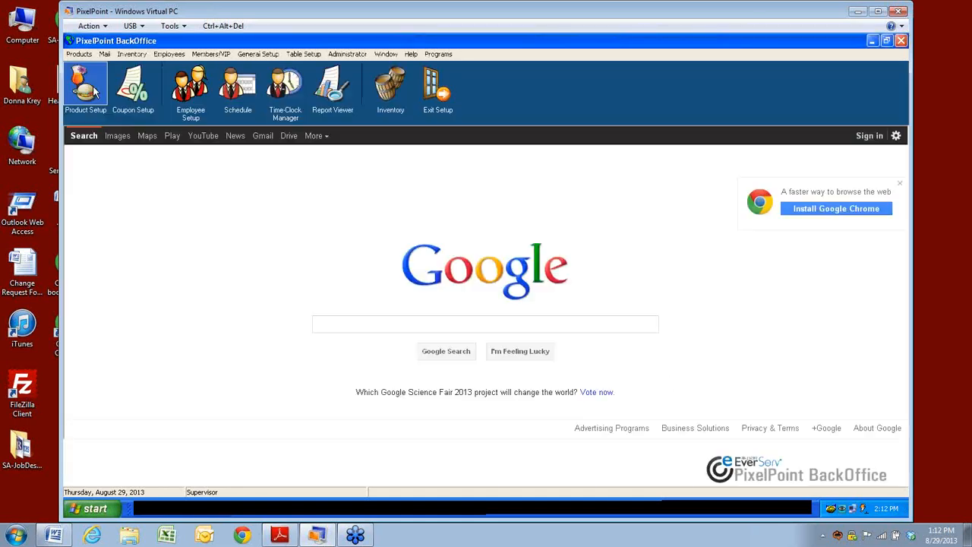
click(79, 54)
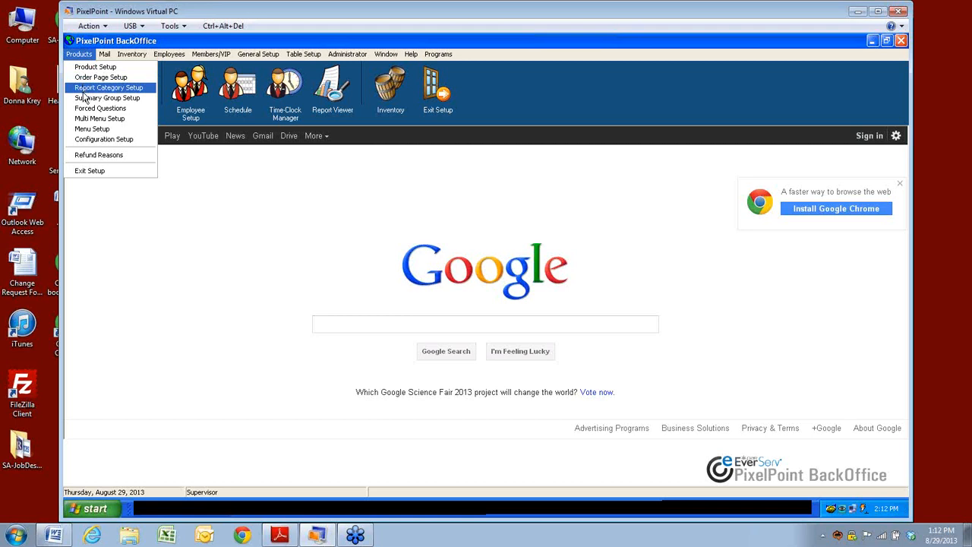
click(84, 99)
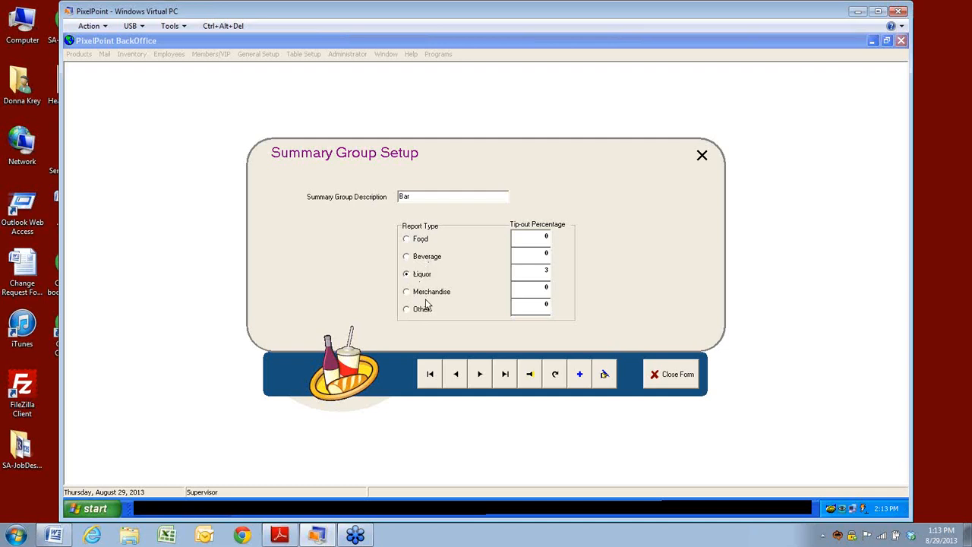
Step: List the five summary groups: Bar, Beverage, Food, Other and Rated
click(529, 384)
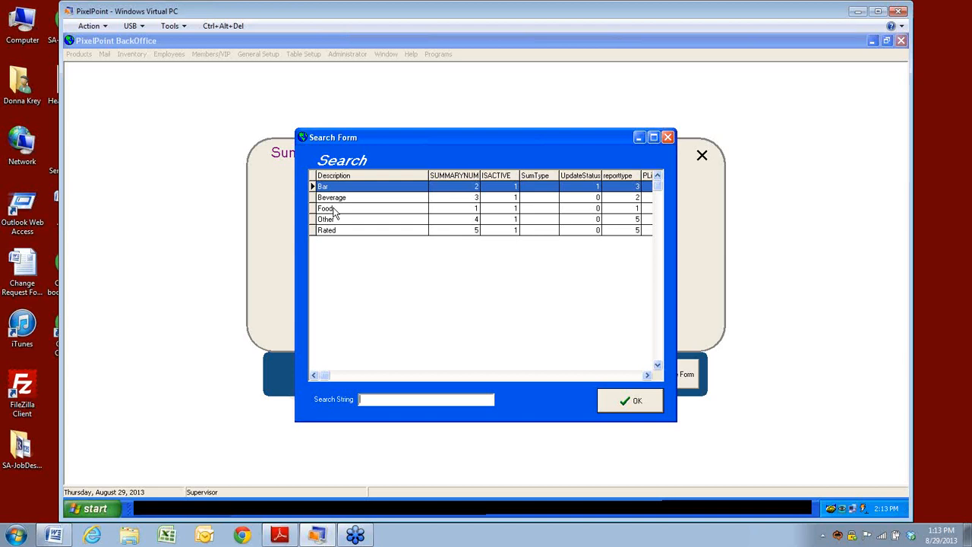
Step: Reopen the summary group list and load the Rated group, report type Other
click(635, 403)
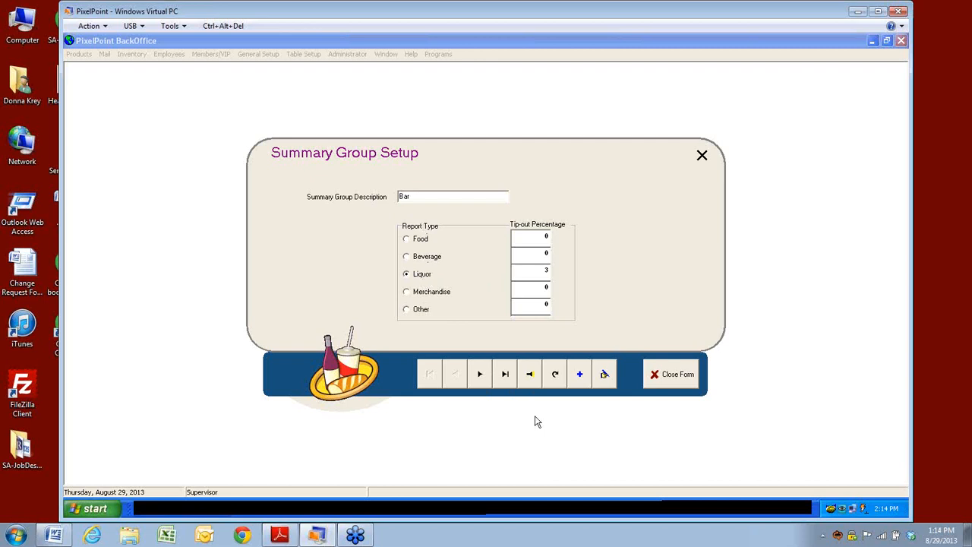
click(531, 375)
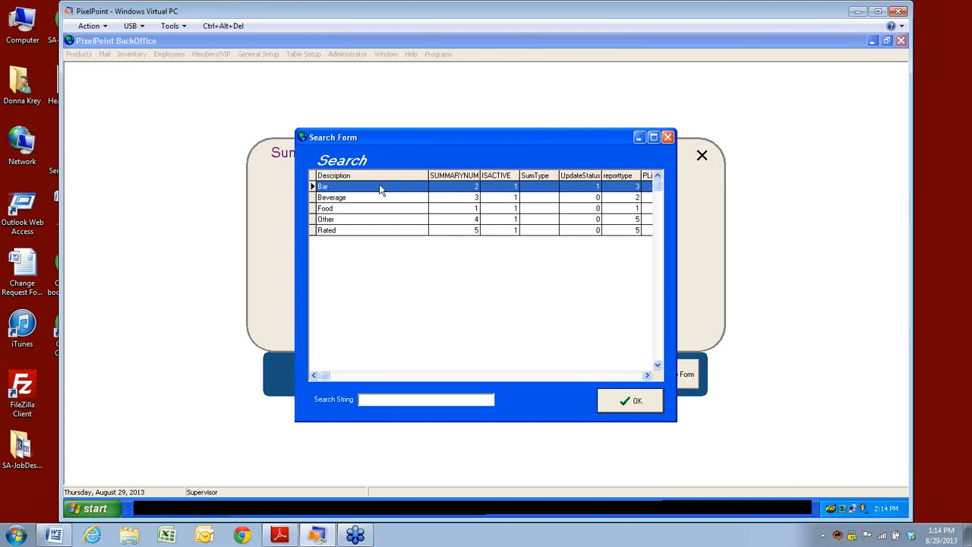
click(378, 231)
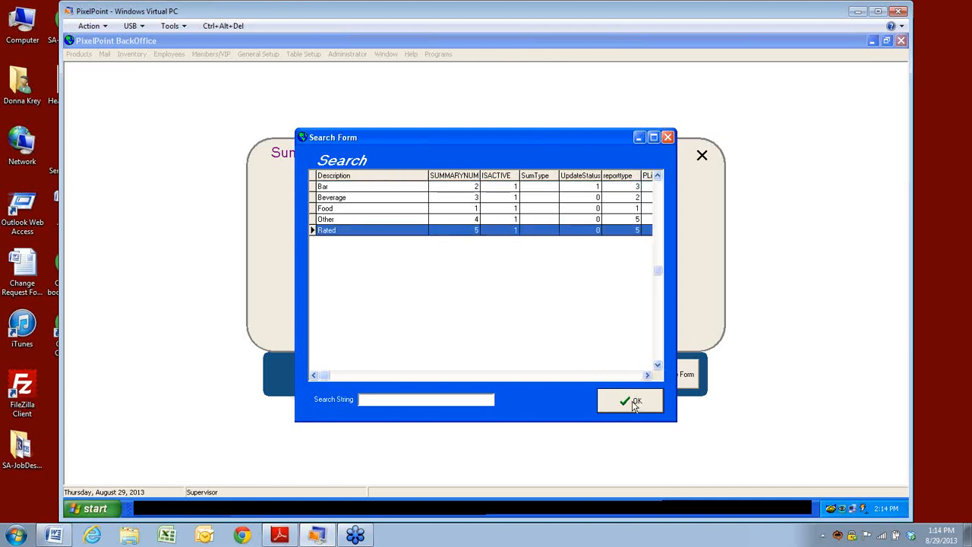
click(632, 402)
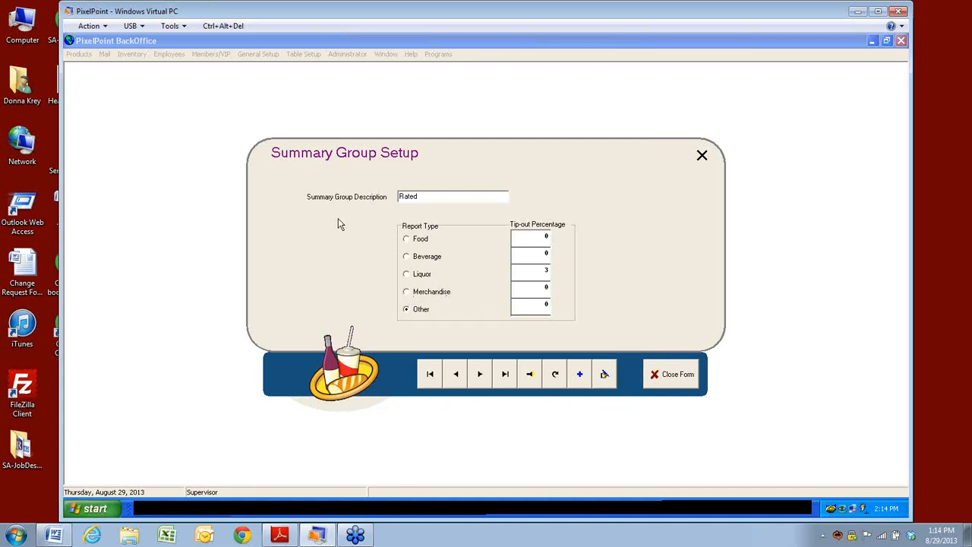
Step: Close Summary Group Setup and open Report Category Setup for Appetizers in the Food group
click(687, 382)
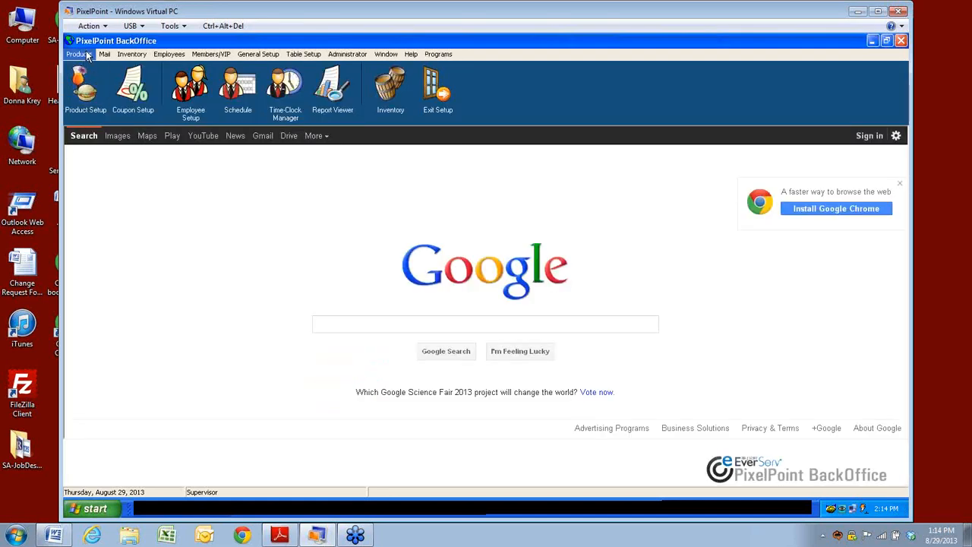
click(82, 54)
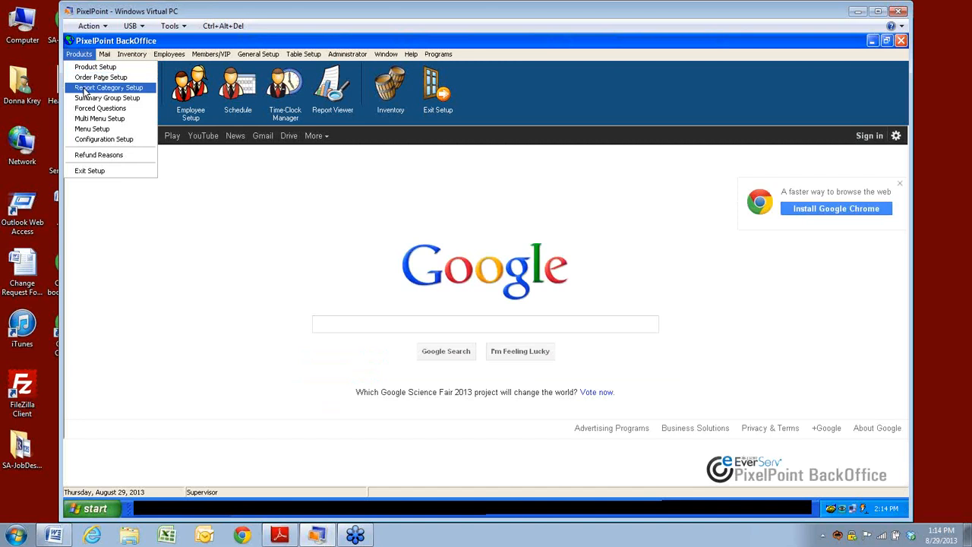
click(86, 90)
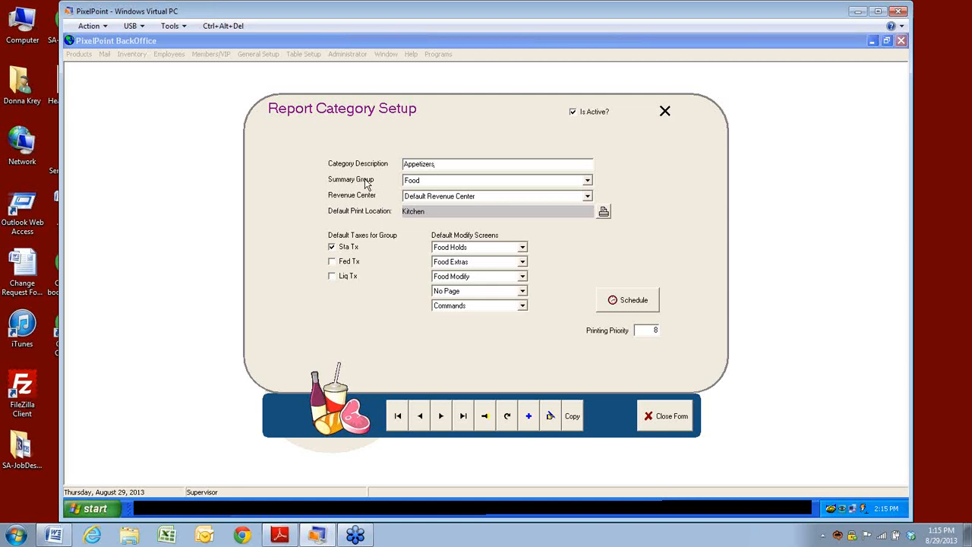
Step: List the Appetizers revenue centers: Default Revenue Center and Coffee Shop
click(467, 197)
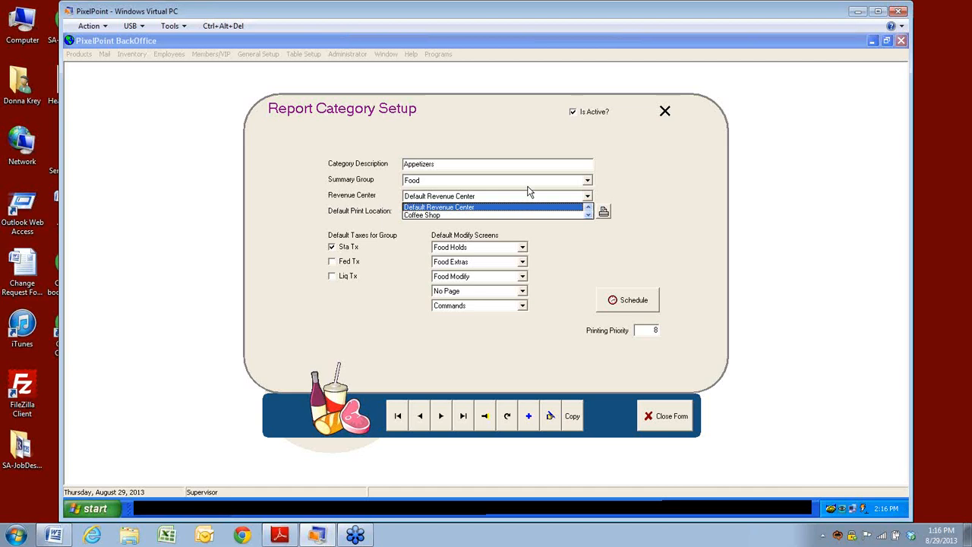
Step: Keep Food as the summary group and view the Appetizers print channels, with Kitchen checked
click(587, 181)
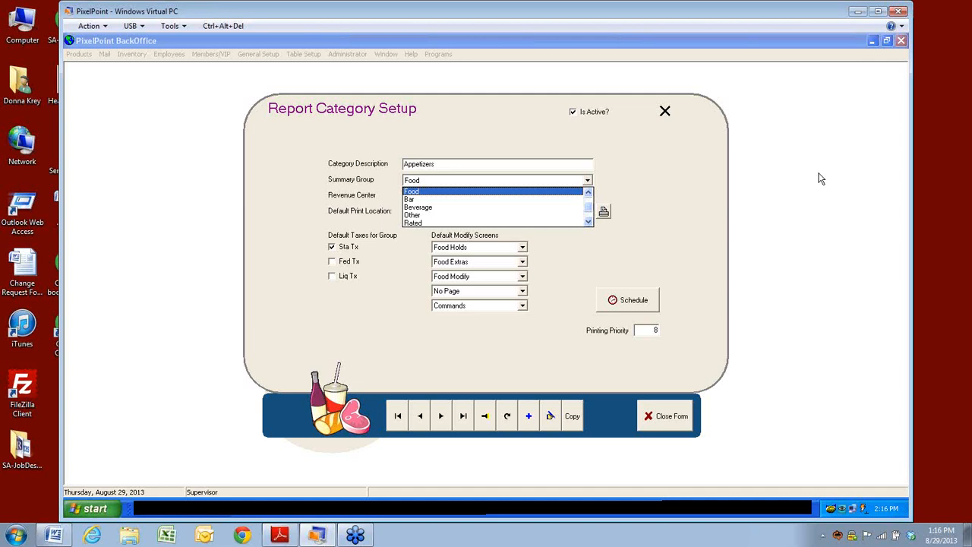
click(676, 212)
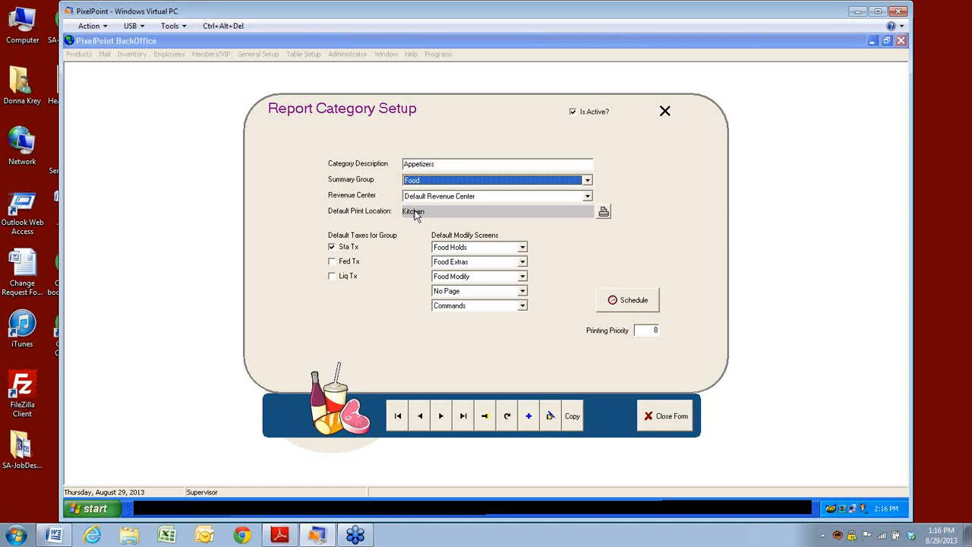
click(604, 212)
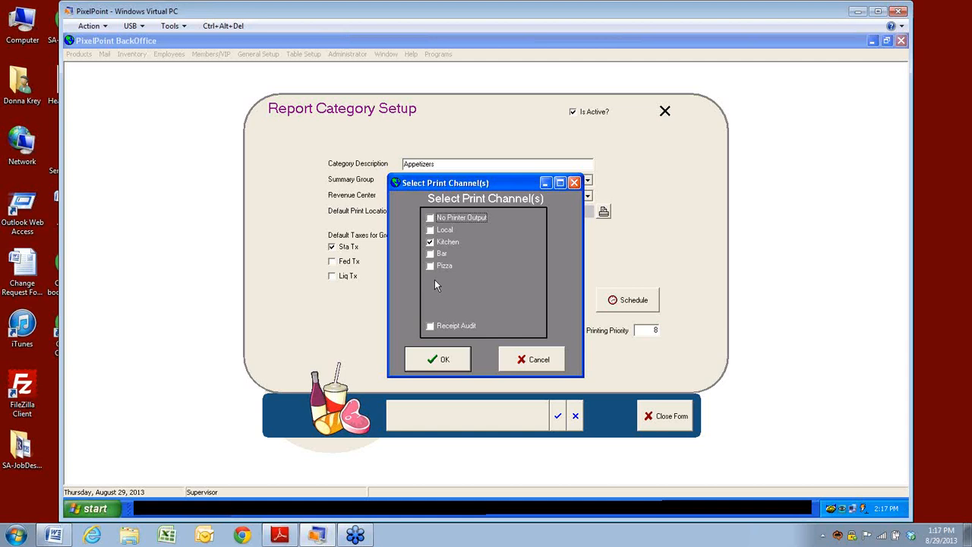
Step: Cancel the print channel choices, leaving Kitchen as the Appetizers default print location
click(537, 360)
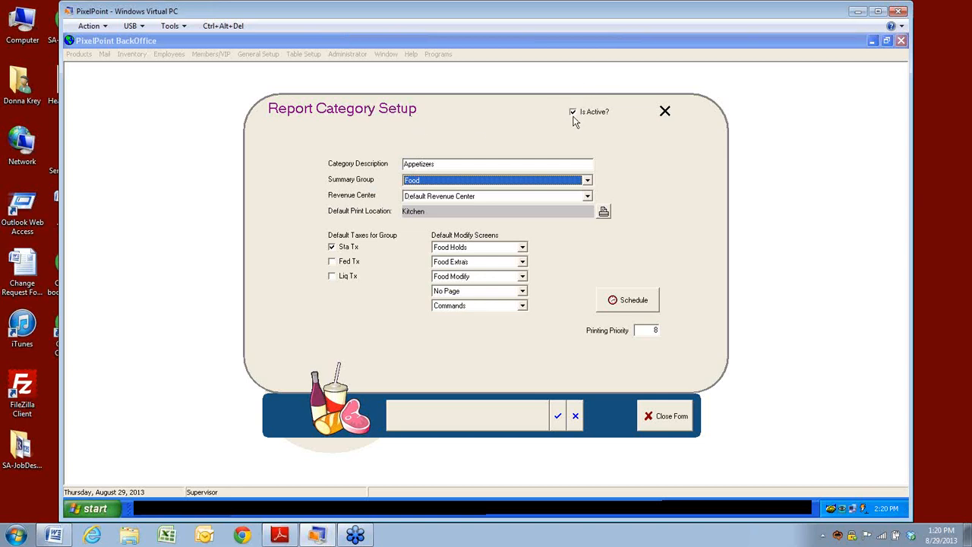
click(624, 301)
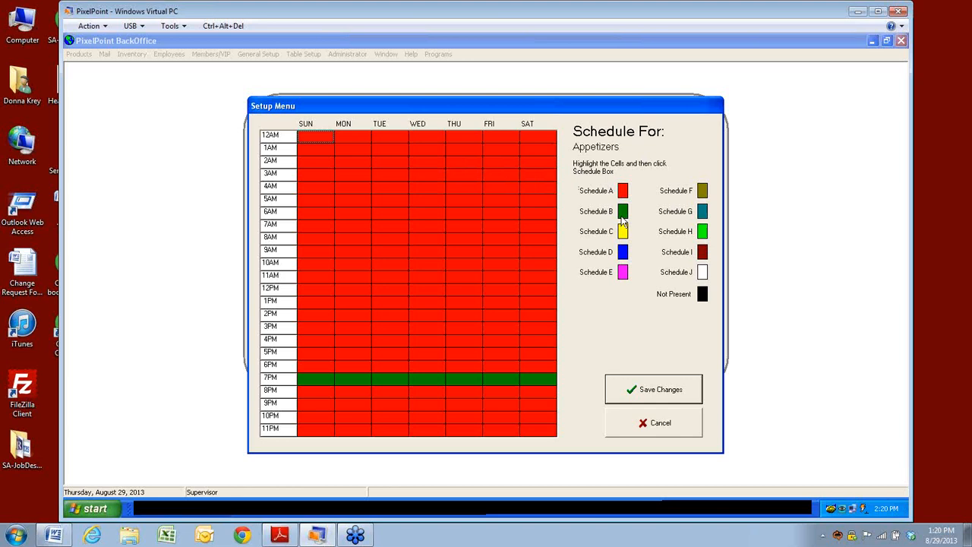
click(663, 423)
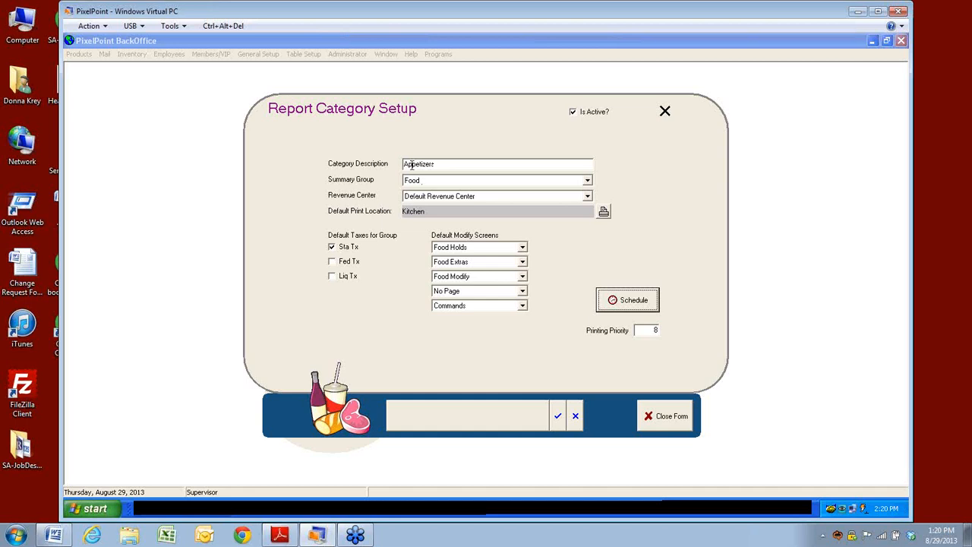
Step: Set Appetizers' revenue center to Coffee Shop and review its print channel choices without changes
click(459, 196)
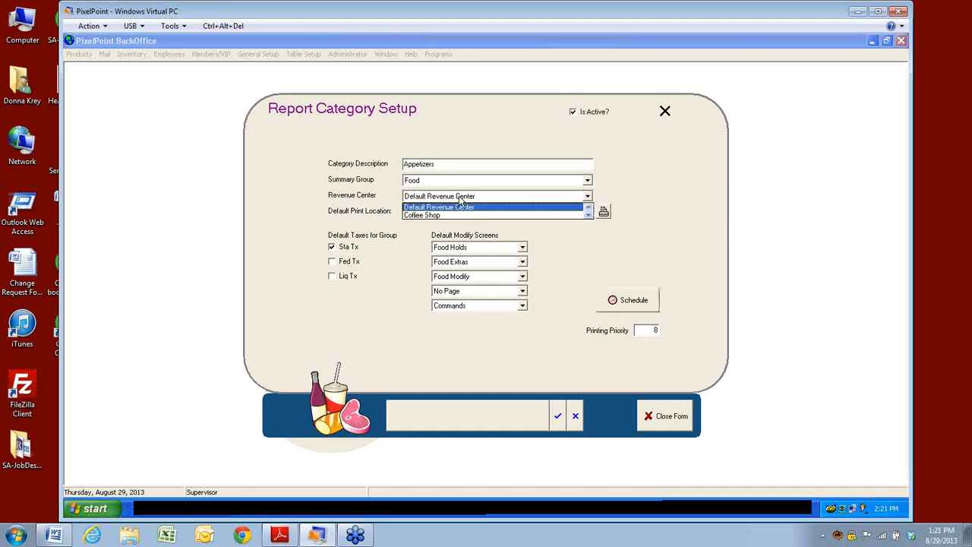
click(448, 215)
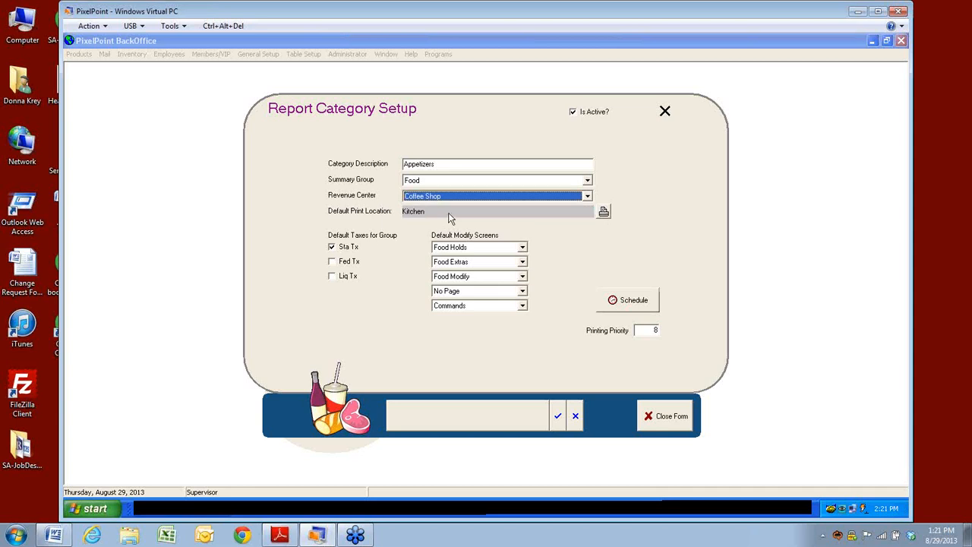
click(604, 212)
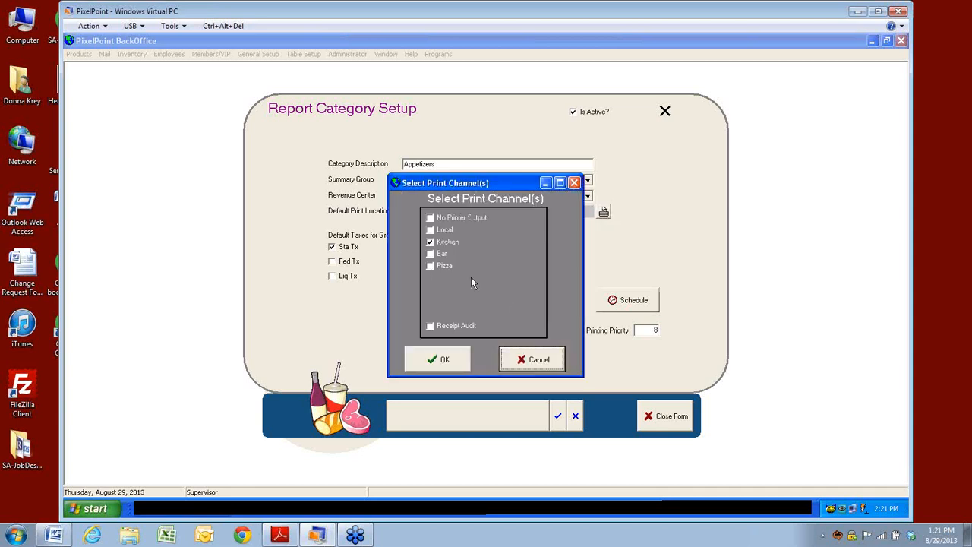
click(534, 358)
Step: Review the Appetizers schedule grid without saving, then start cancelling the category edits
click(627, 301)
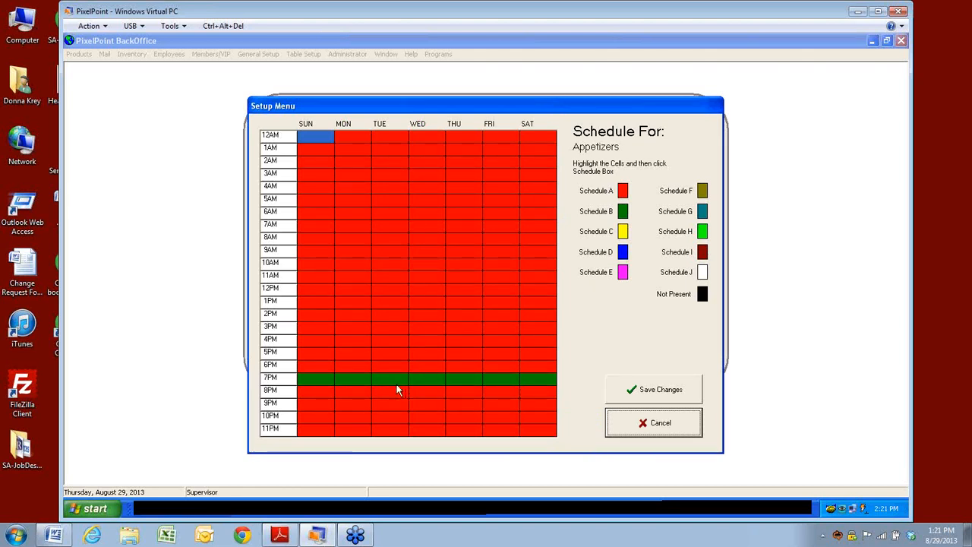
click(630, 427)
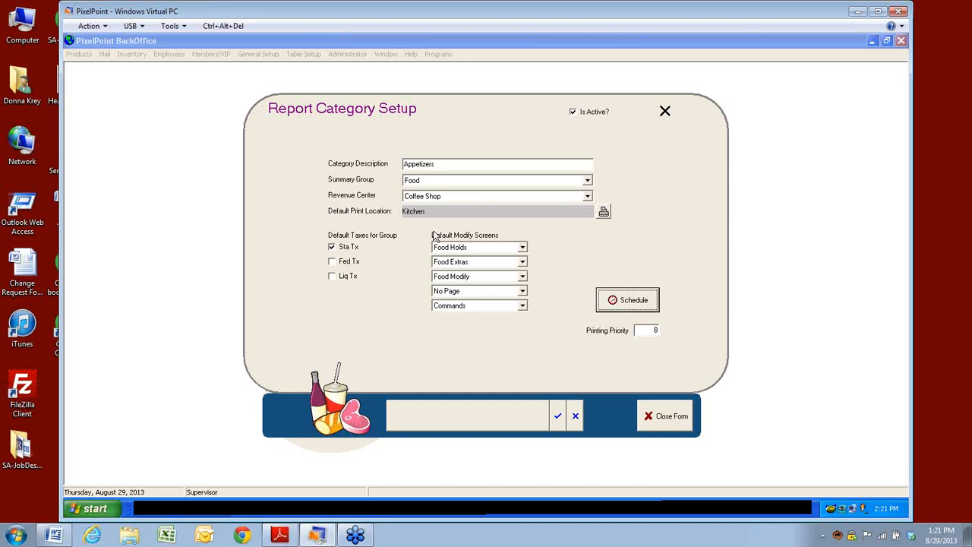
click(448, 162)
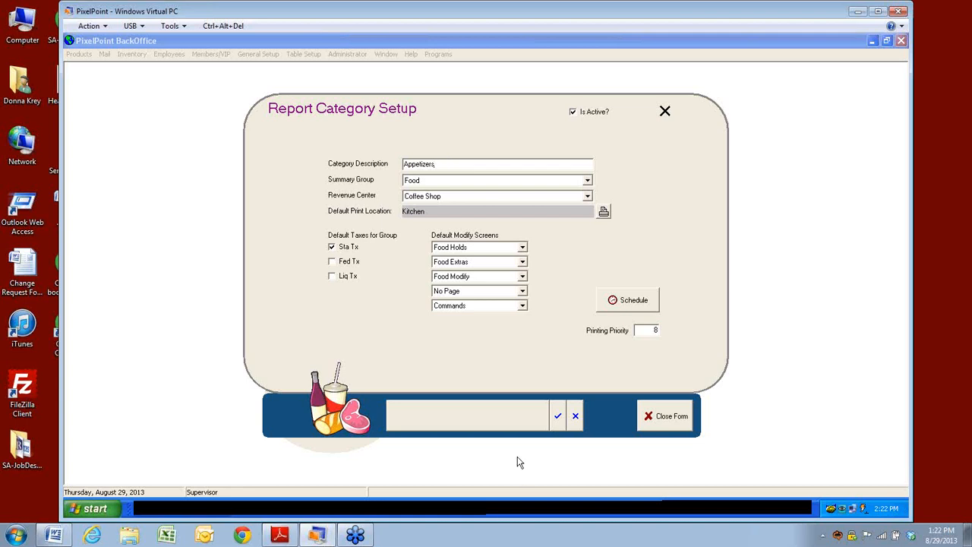
click(575, 417)
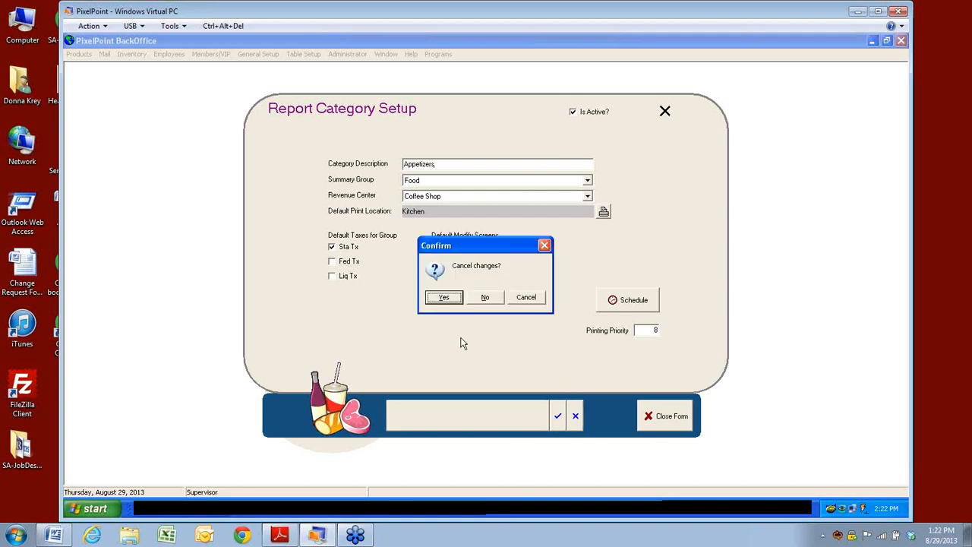
Step: Discard the Appetizers edits and load the Beer category from the search list
click(455, 297)
click(485, 416)
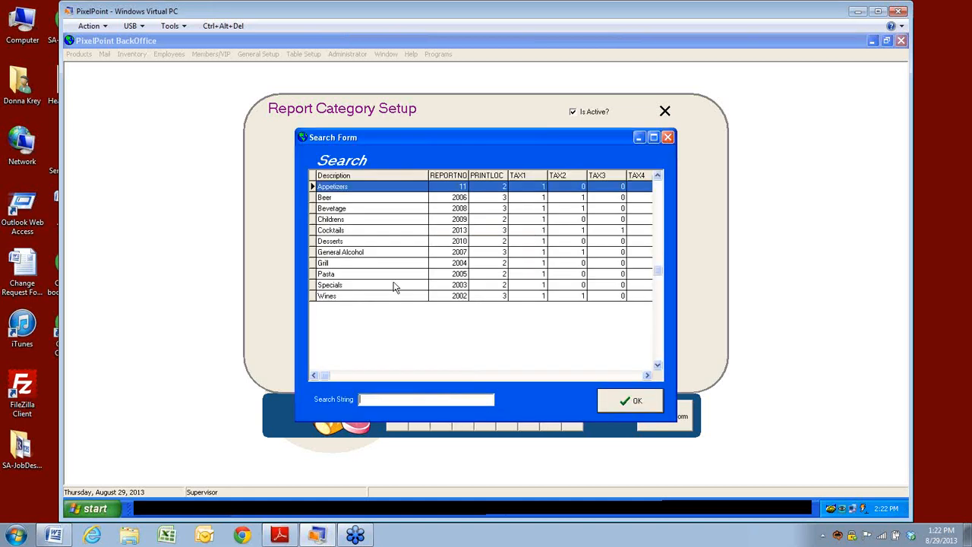
click(337, 200)
click(628, 401)
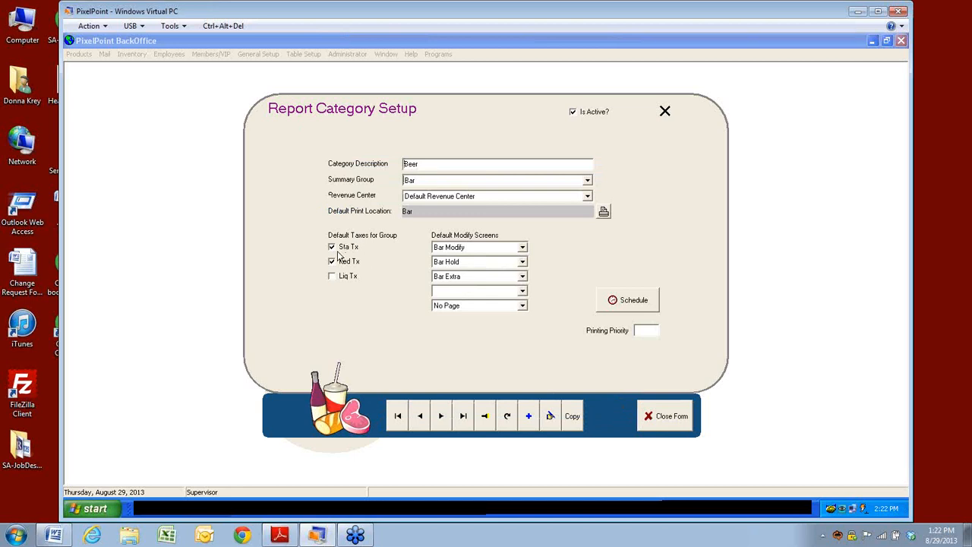
Step: Review Beer's Modify Screens choices and close the report category setup form
click(452, 249)
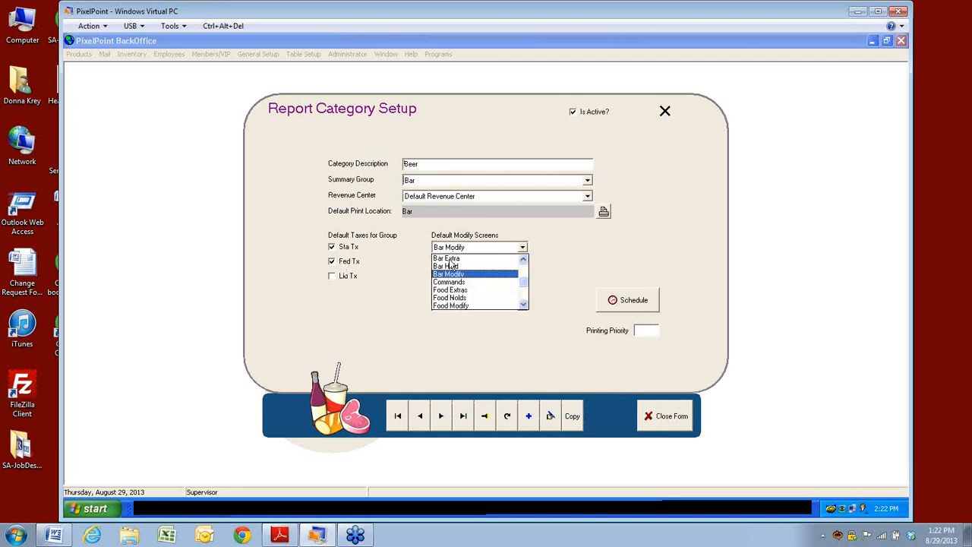
click(523, 305)
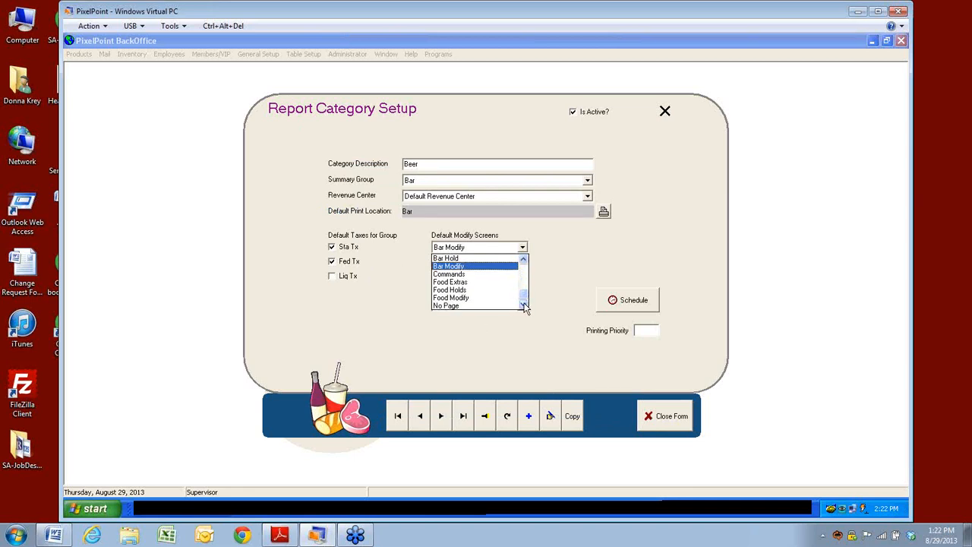
click(524, 260)
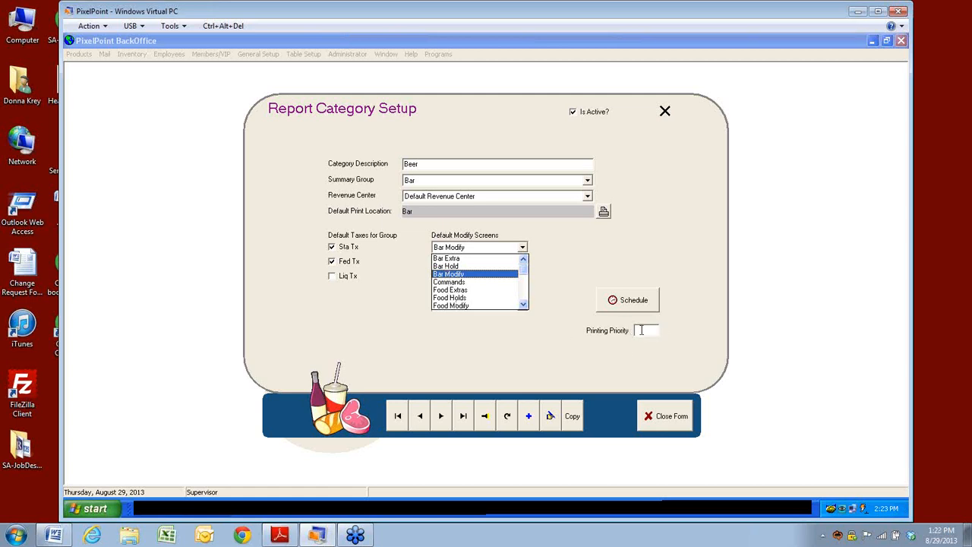
click(668, 417)
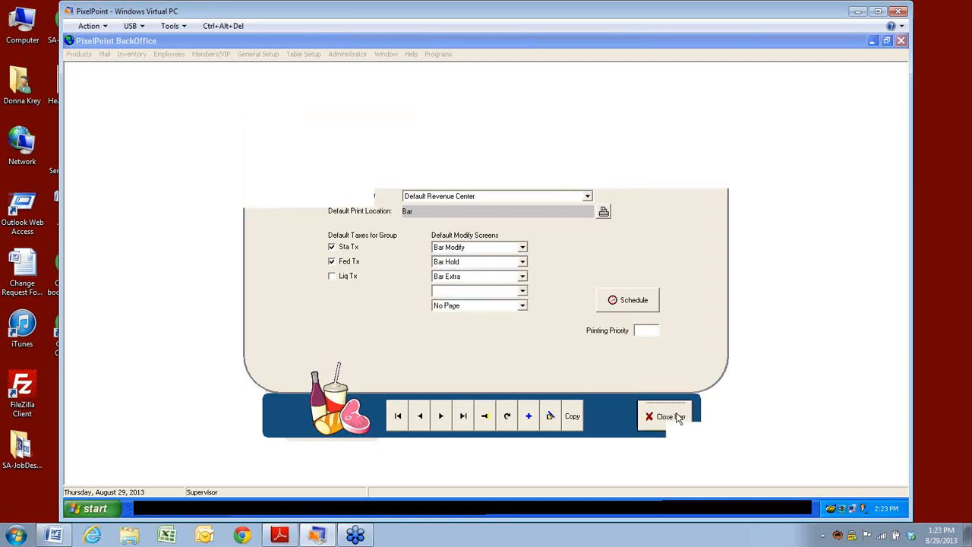
Step: Open Product Setup and load Soup Of The Day from the product search list
click(79, 54)
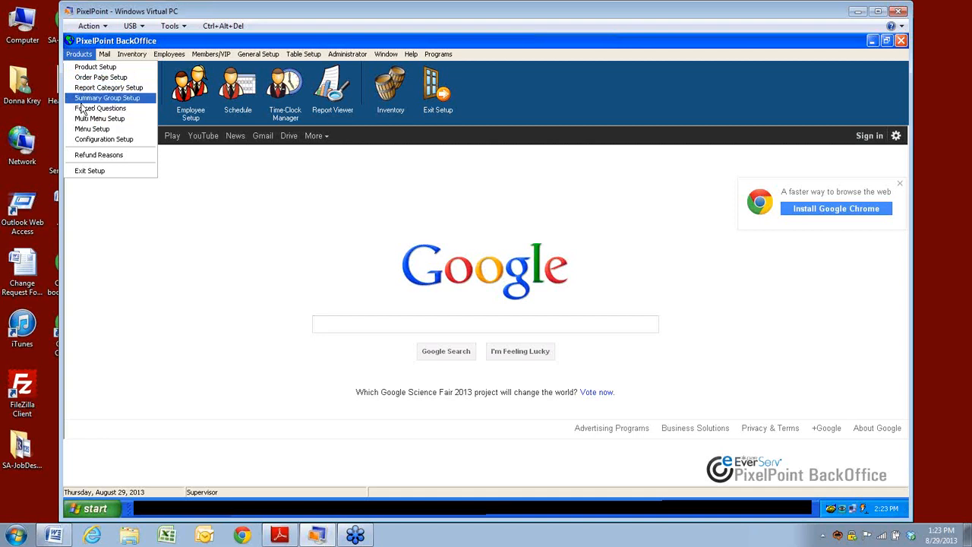
click(84, 68)
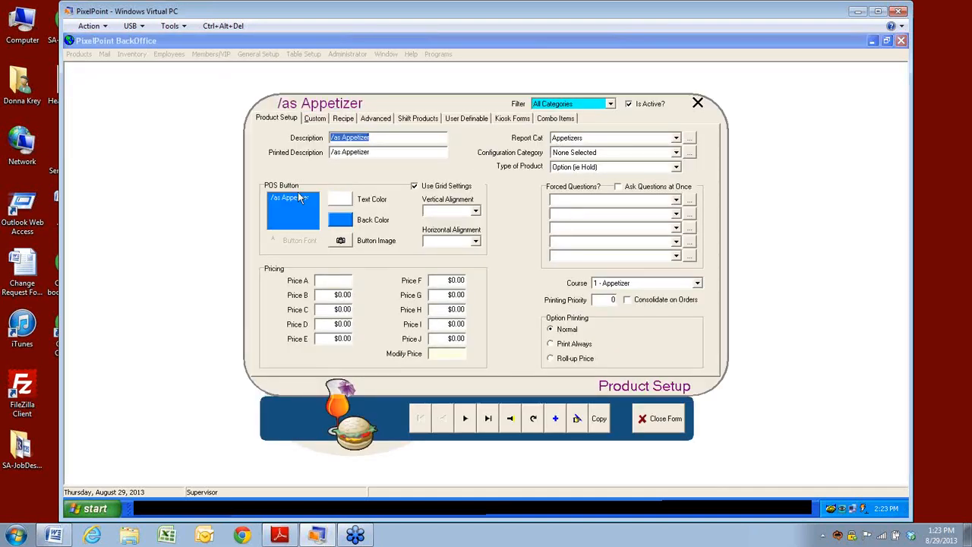
click(511, 420)
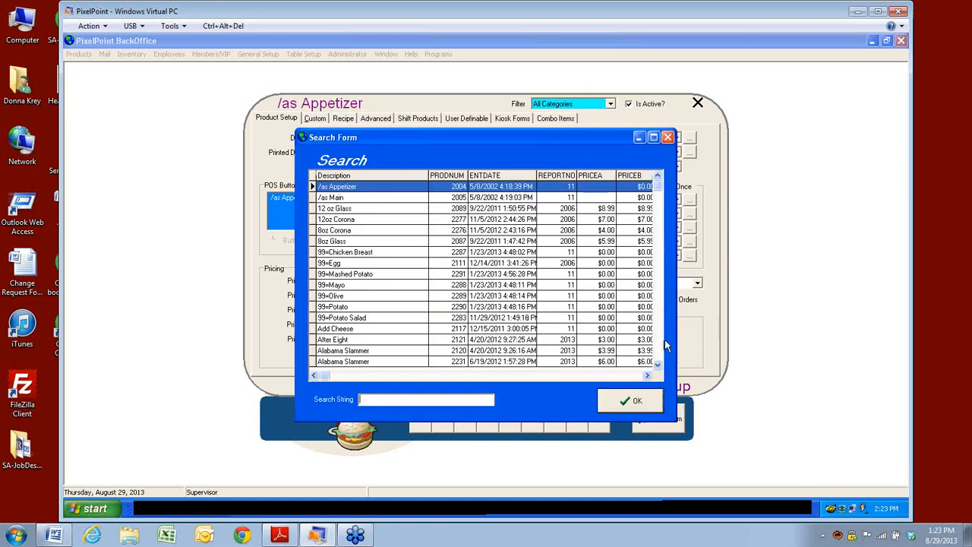
click(660, 346)
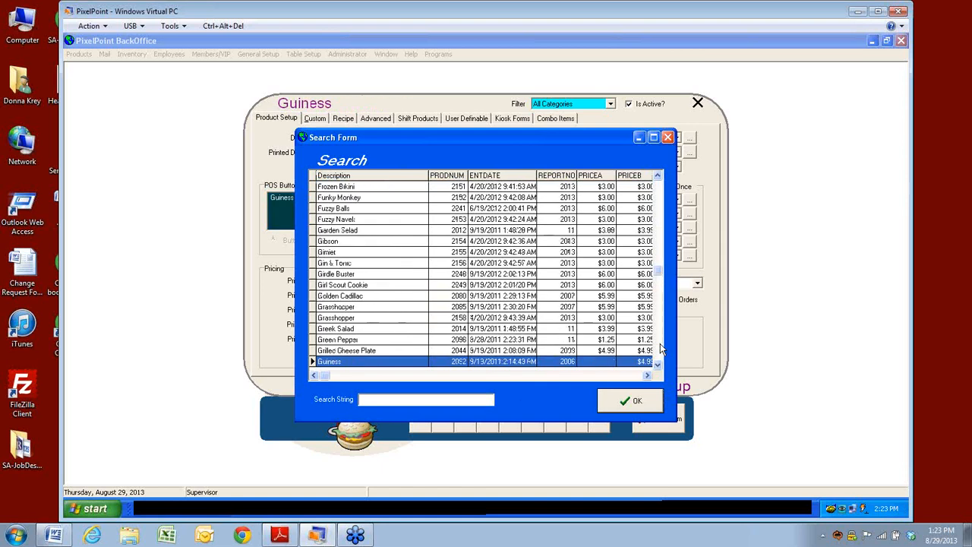
click(660, 346)
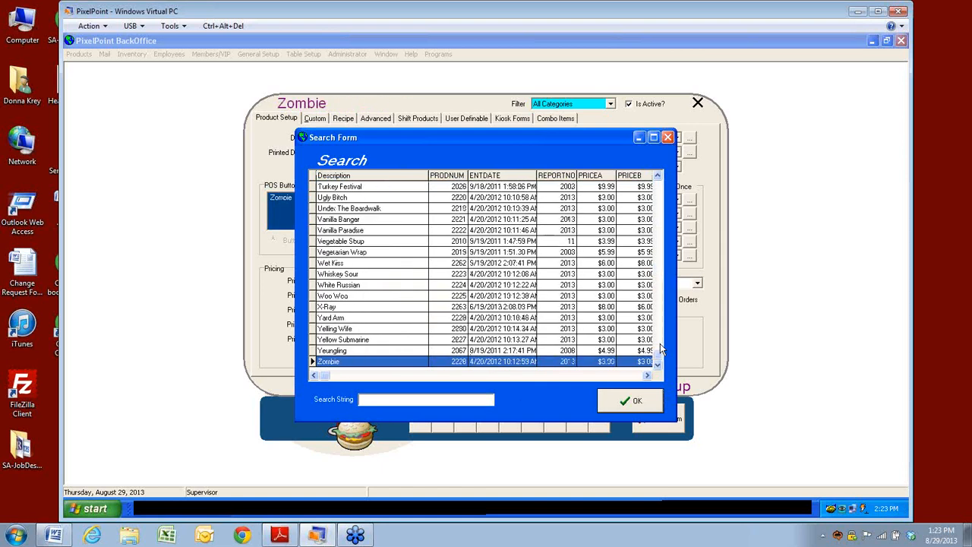
click(661, 196)
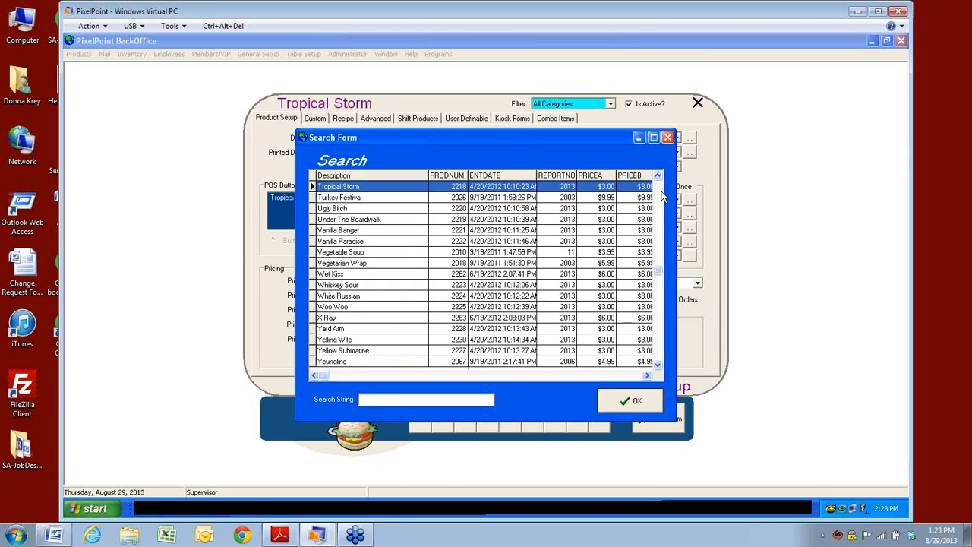
click(661, 196)
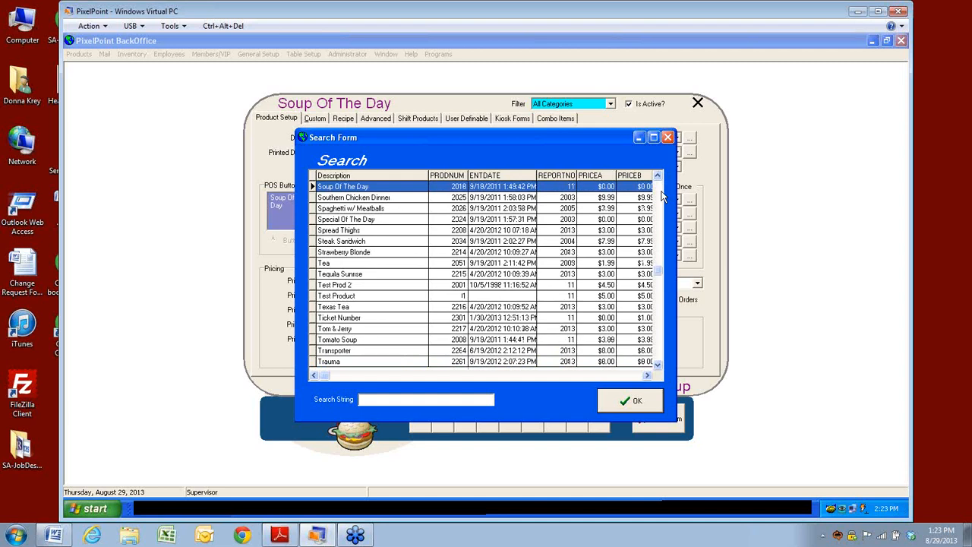
click(621, 409)
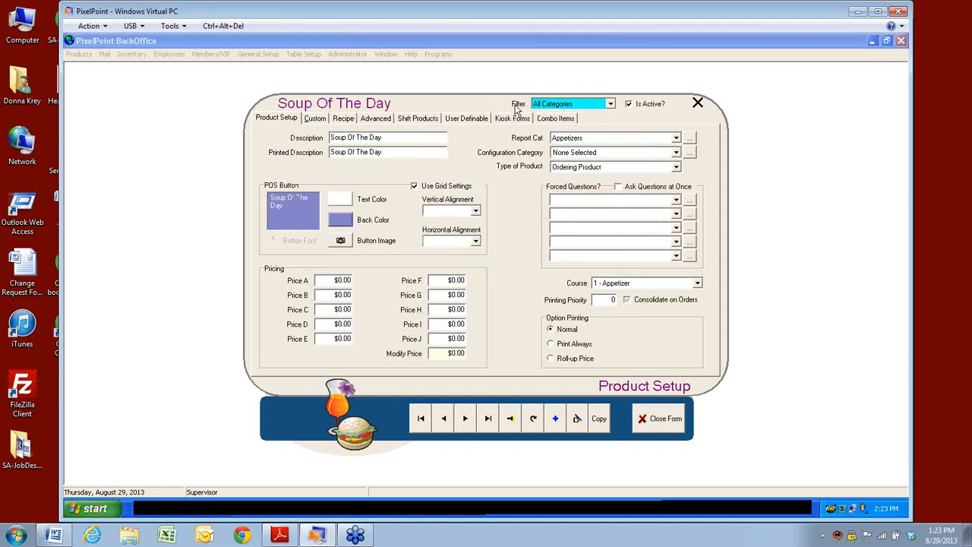
Step: Filter the product list to the Appetizers category
click(611, 105)
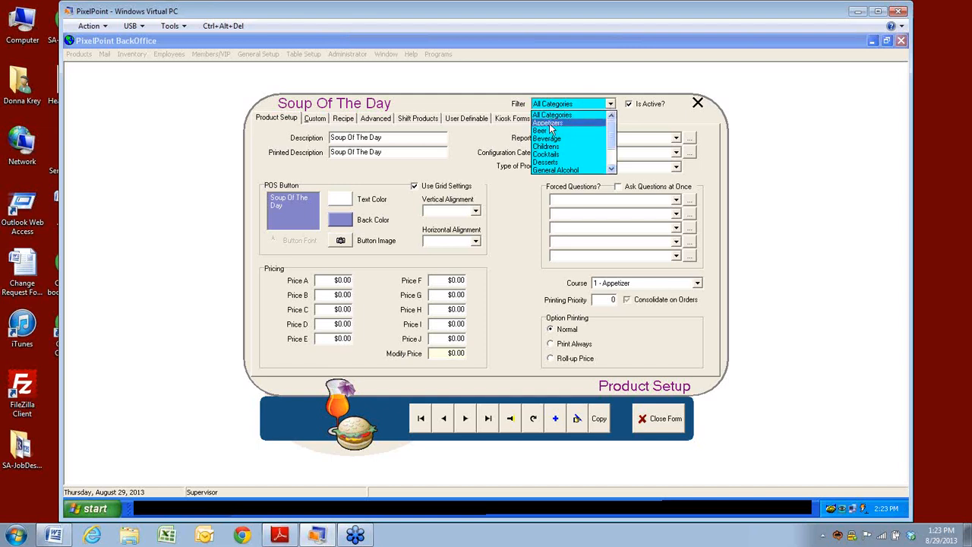
click(611, 168)
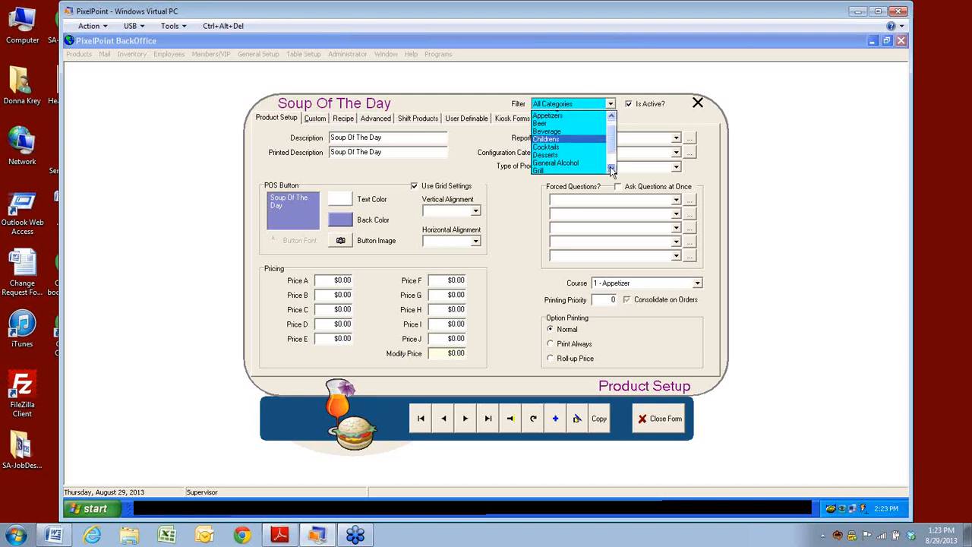
drag(612, 154, 615, 131)
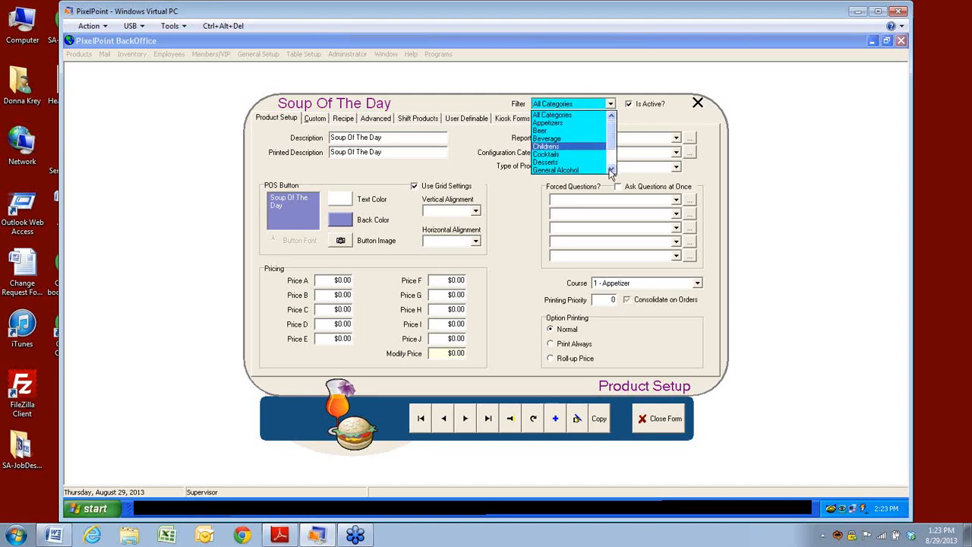
click(547, 123)
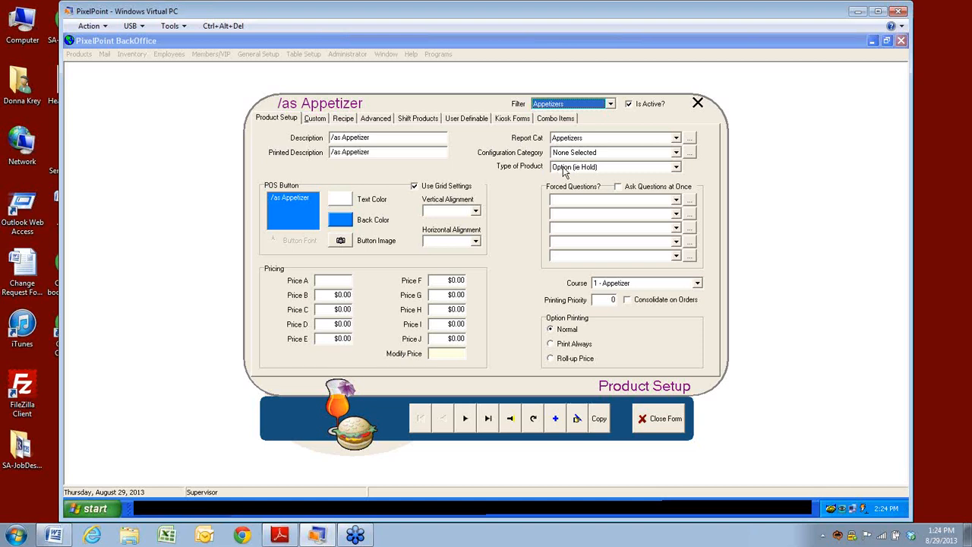
Step: Keep the product type as Option (ie Hold), confirm it, and bring up product search
click(677, 167)
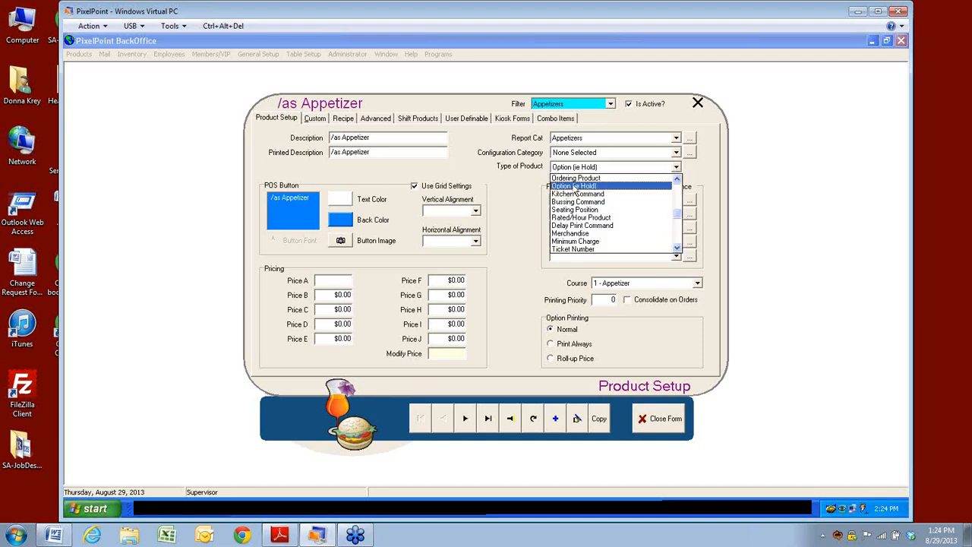
click(575, 186)
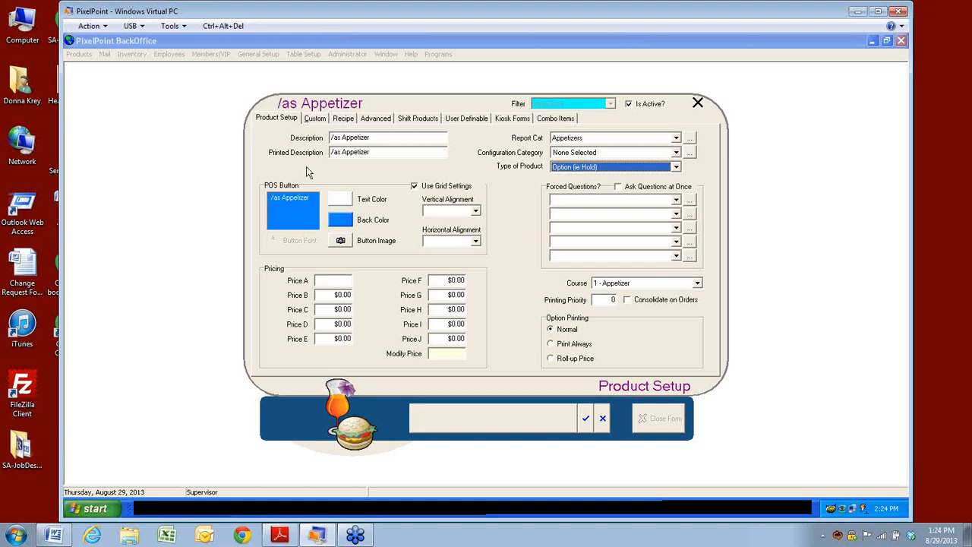
click(586, 418)
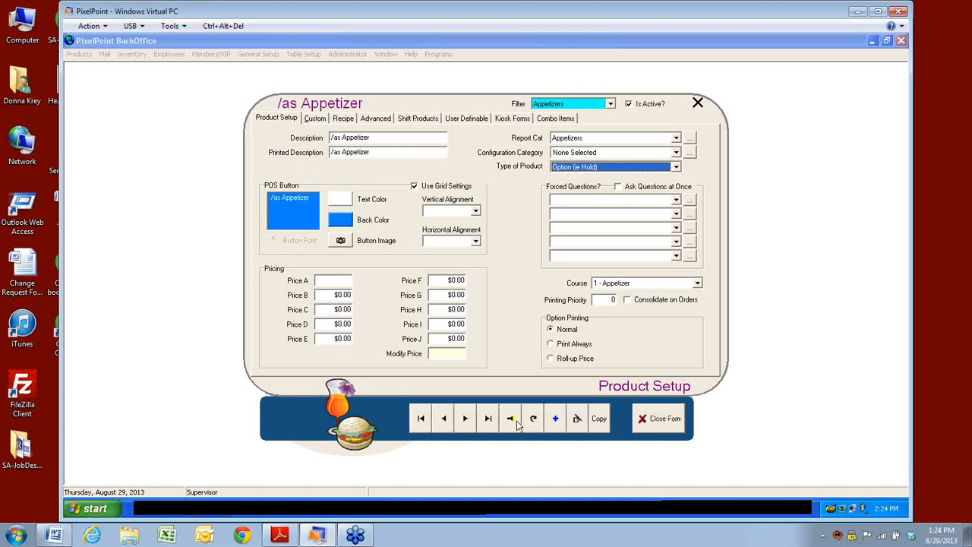
click(515, 422)
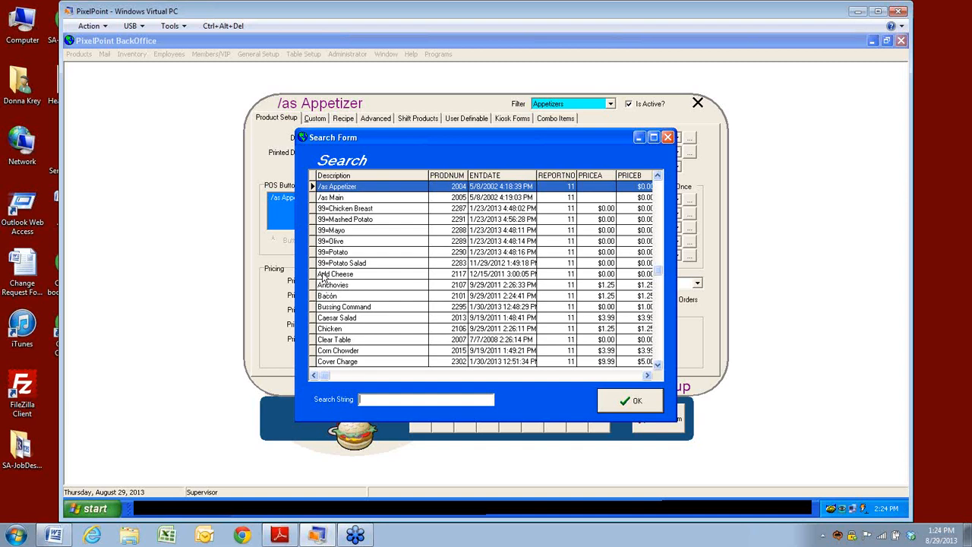
Step: Scroll through the Search Form results looking for Greek Salad
click(660, 348)
click(661, 344)
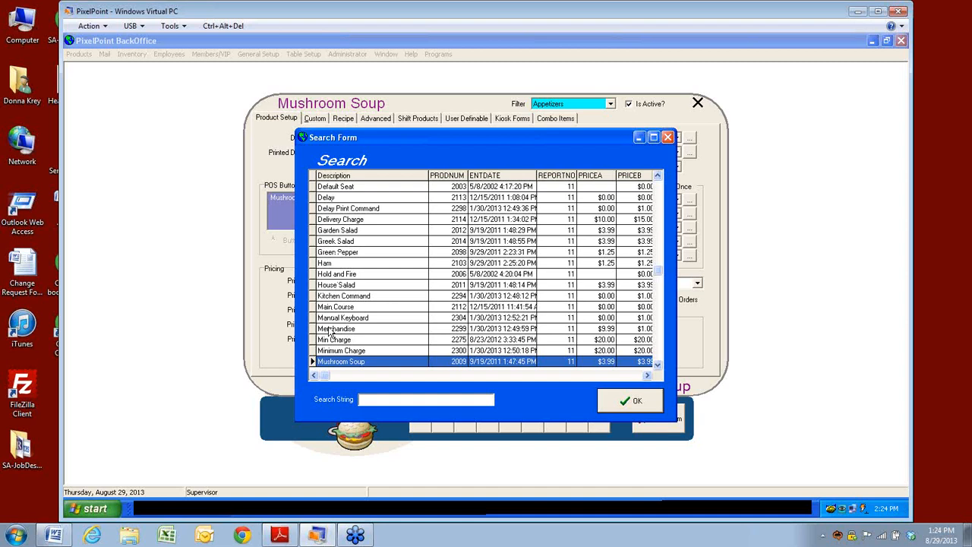
click(658, 365)
click(657, 365)
click(658, 366)
click(657, 366)
click(657, 366)
click(658, 367)
click(658, 366)
click(658, 366)
click(658, 366)
click(658, 366)
click(658, 366)
click(658, 366)
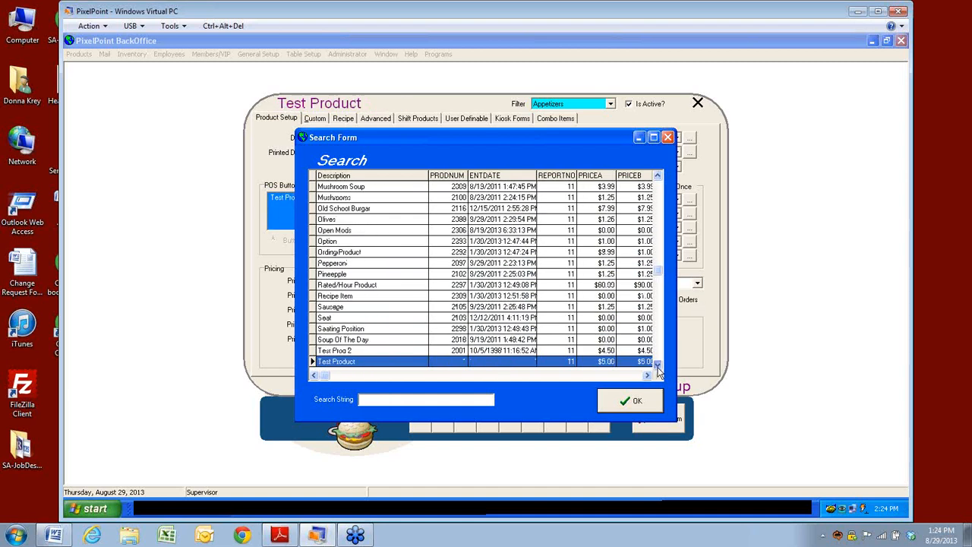
click(658, 366)
click(658, 365)
click(658, 365)
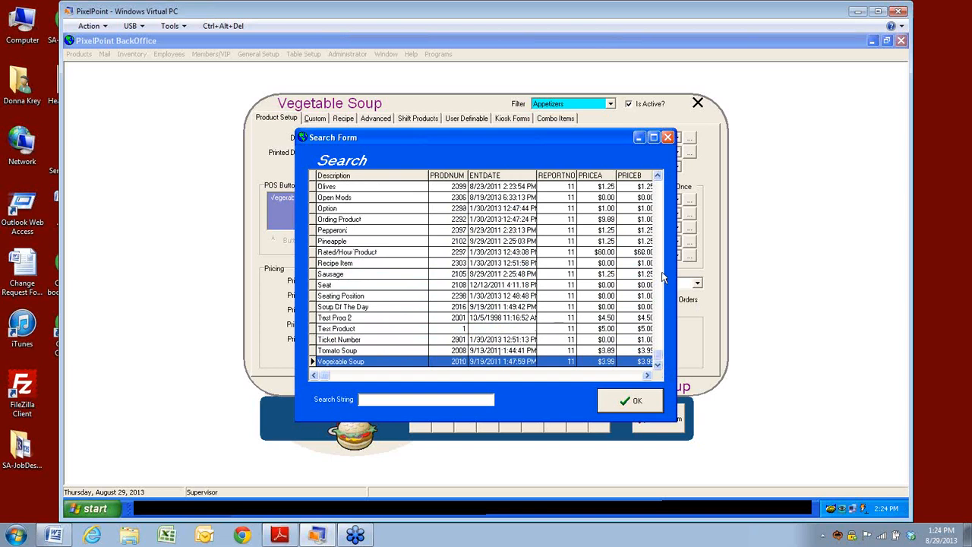
click(660, 207)
click(661, 187)
click(660, 186)
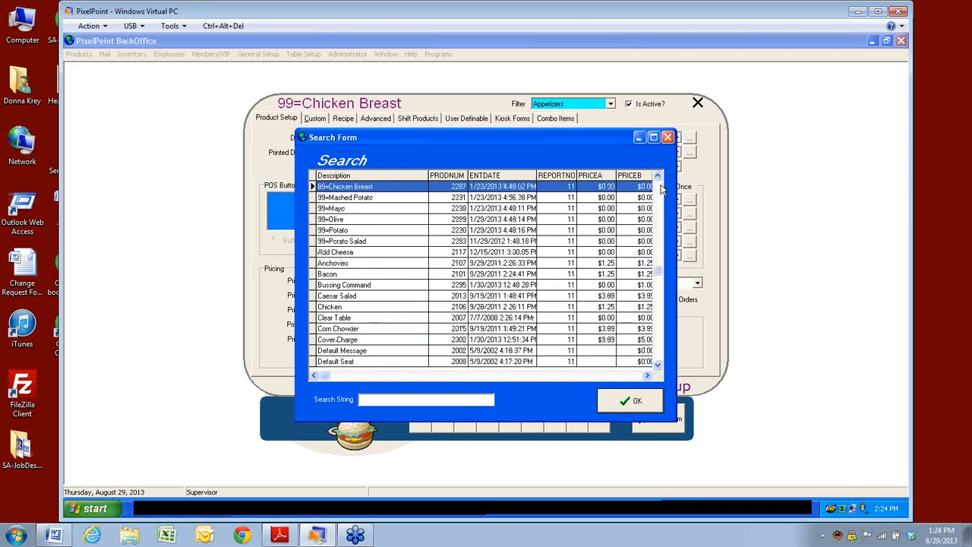
click(660, 351)
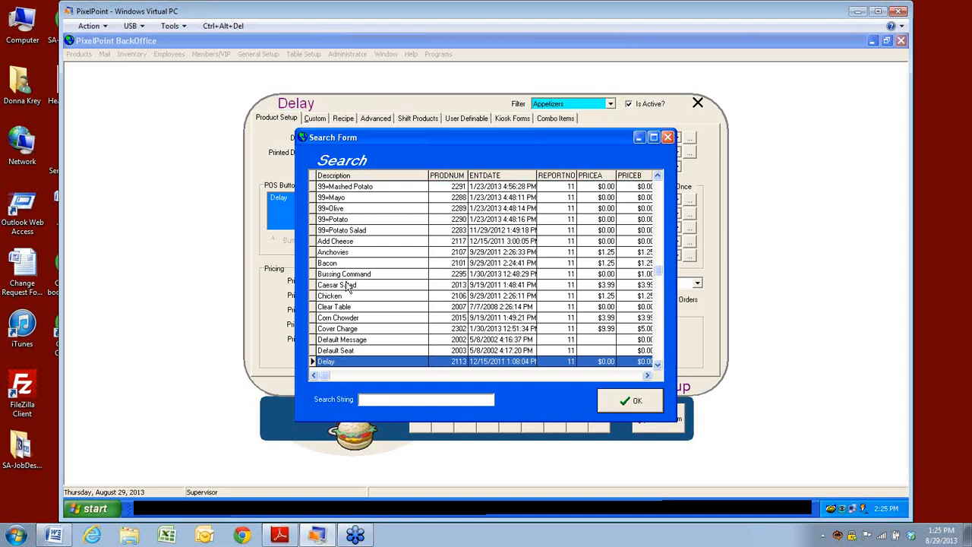
click(659, 354)
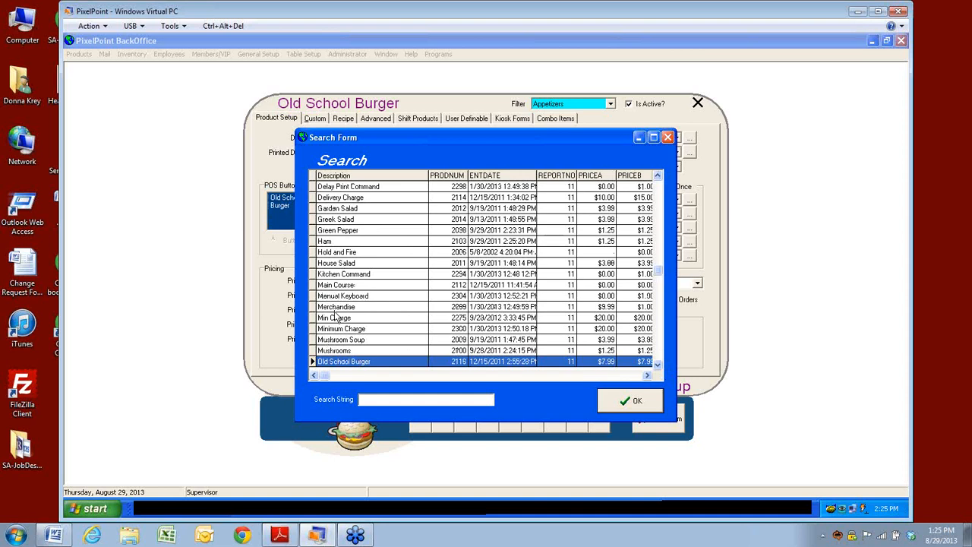
Step: Select Greek Salad in the results and load it into the product form
key(Up)
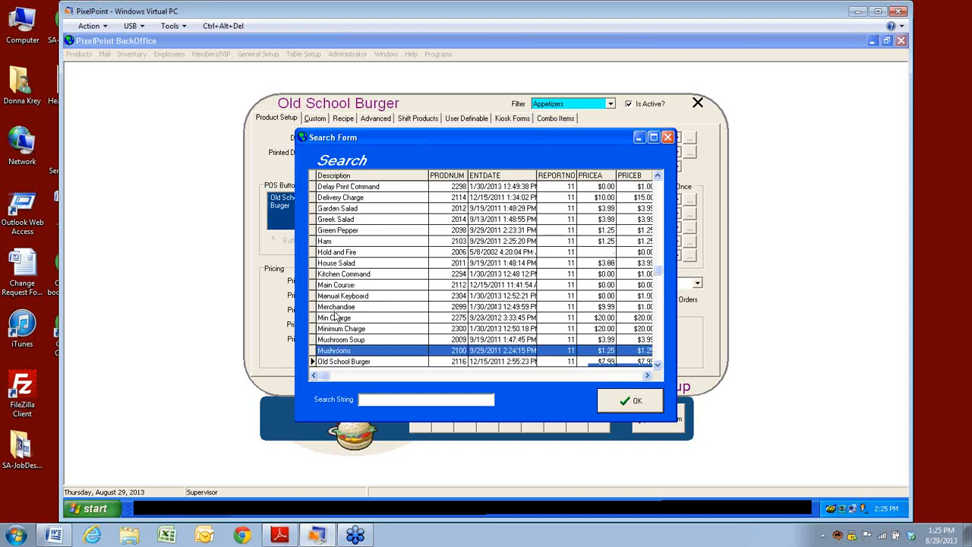
click(334, 230)
click(334, 219)
click(637, 403)
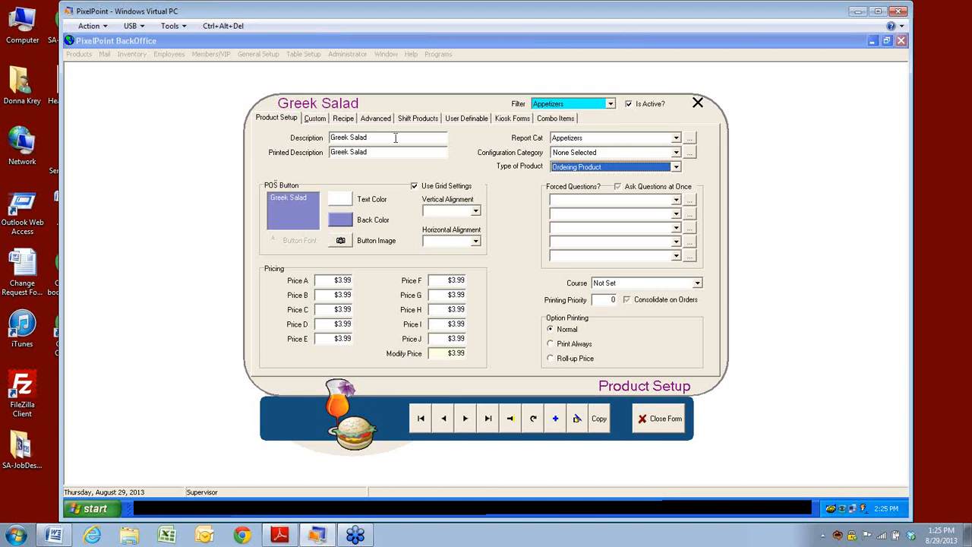
Step: Shorten the printed description to 'Greek Sal'
click(375, 152)
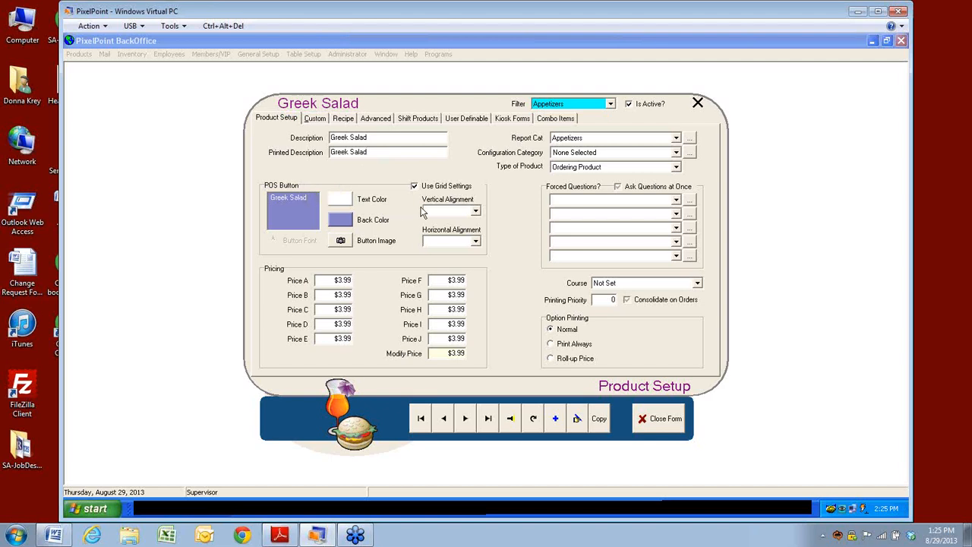
click(372, 152)
key(BackSpace)
key(BackSpace)
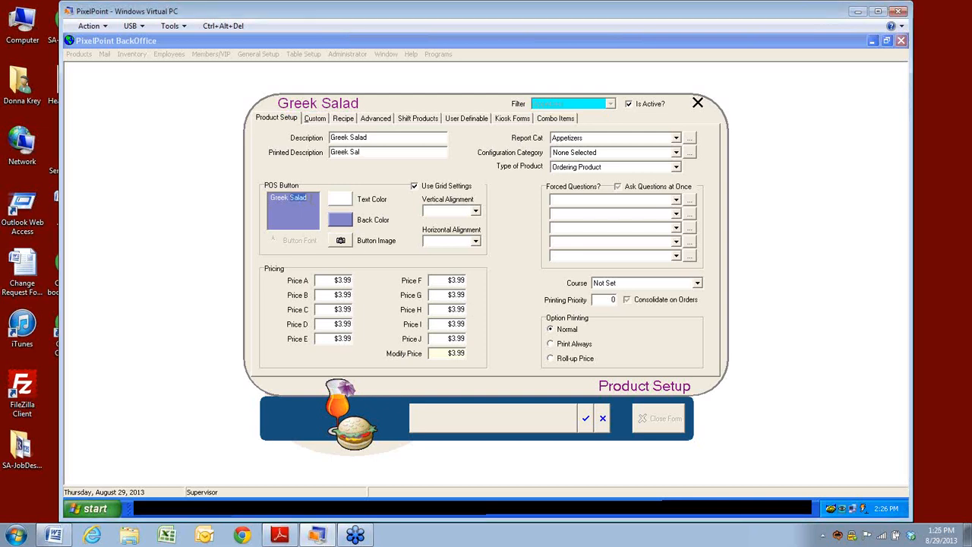
Step: Give the Greek Salad button black text on an orange background
click(343, 203)
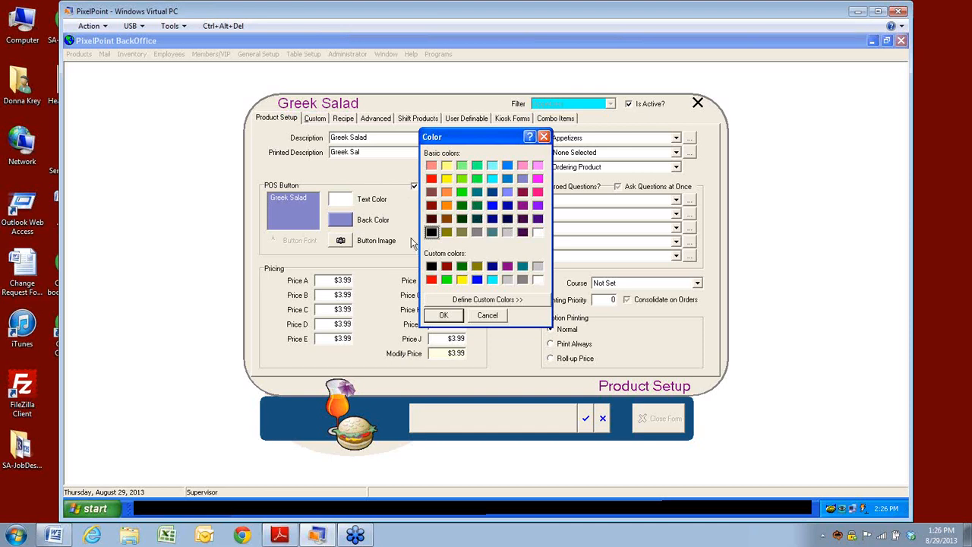
click(449, 315)
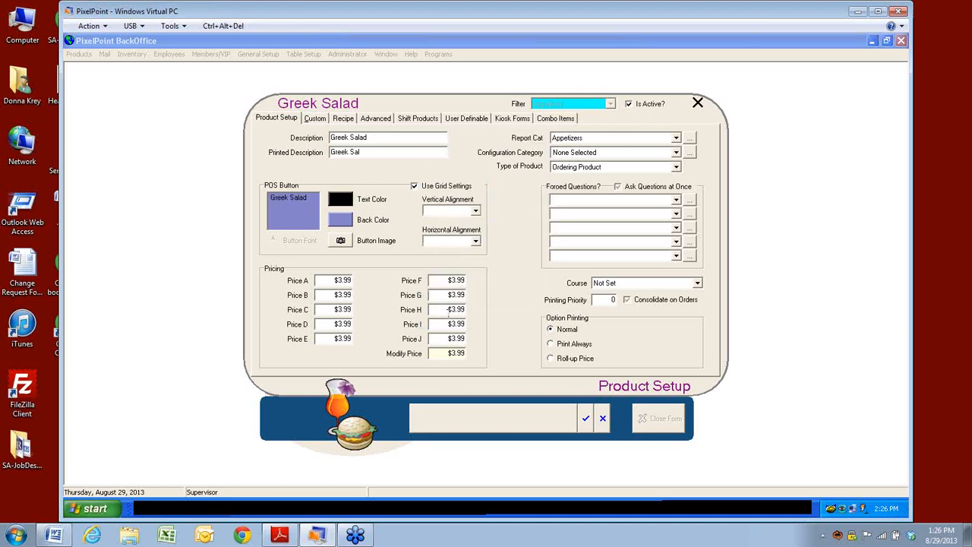
click(349, 225)
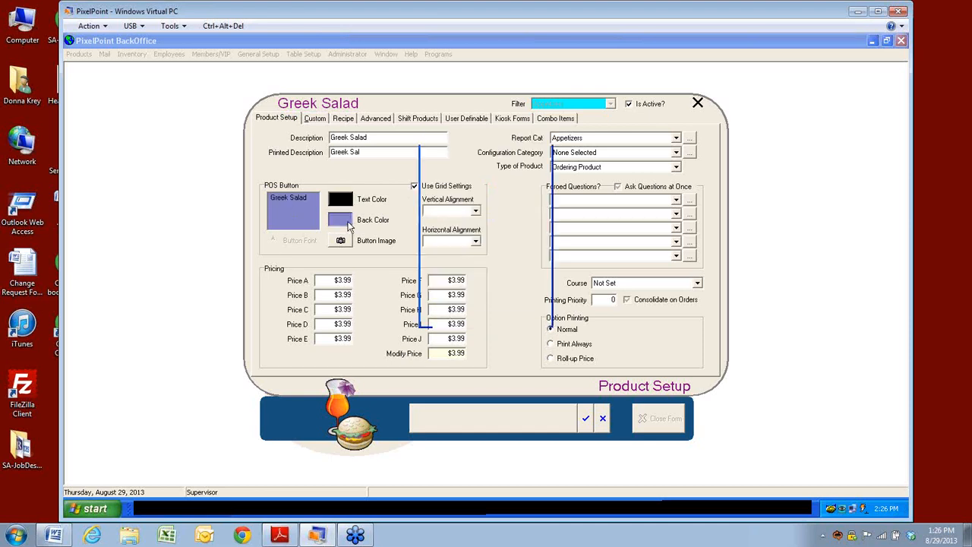
click(446, 205)
click(444, 316)
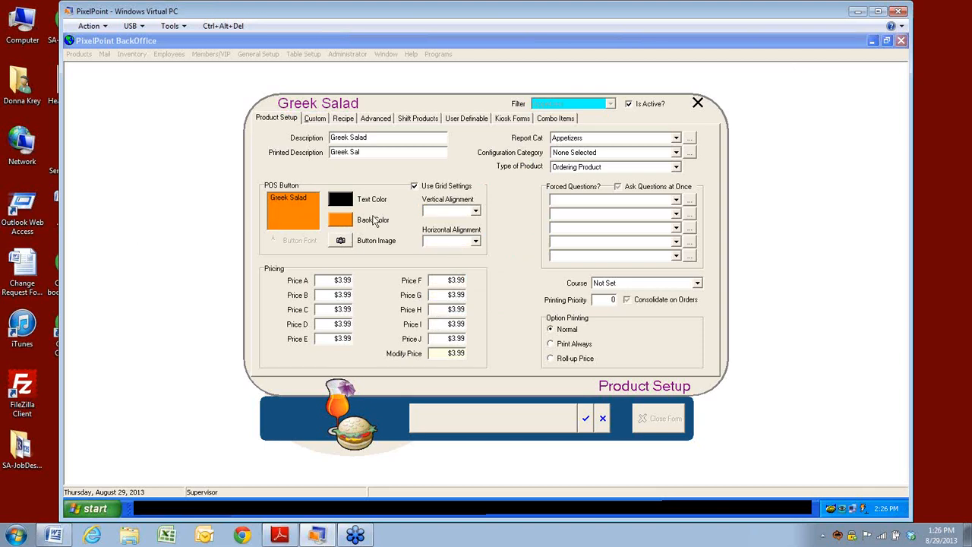
Step: Open the Button Image picture dialog and file browser, then cancel without loading an image
click(341, 243)
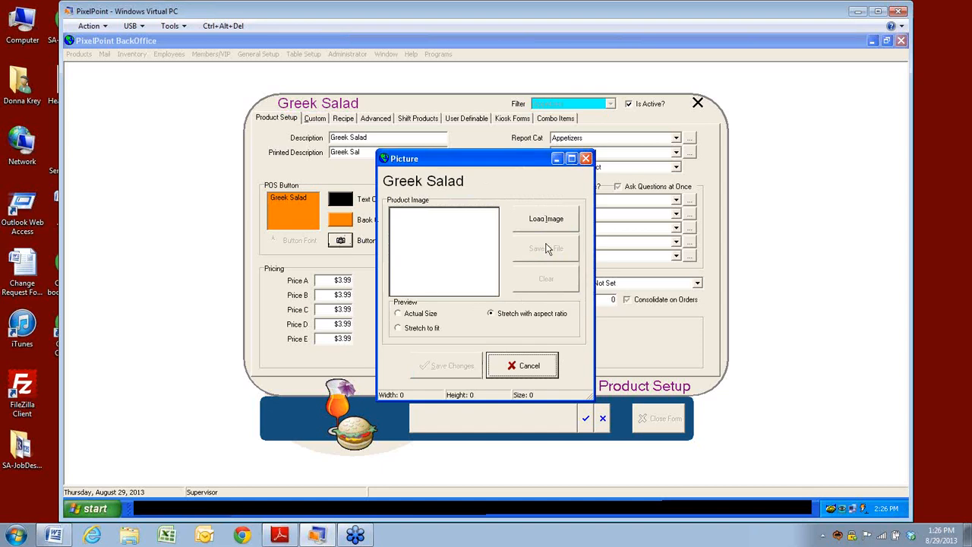
click(546, 221)
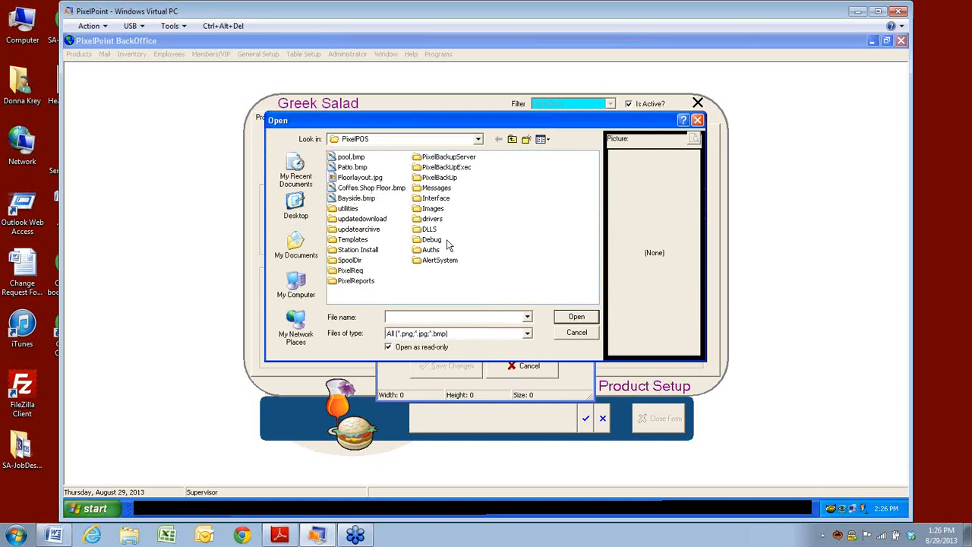
click(577, 332)
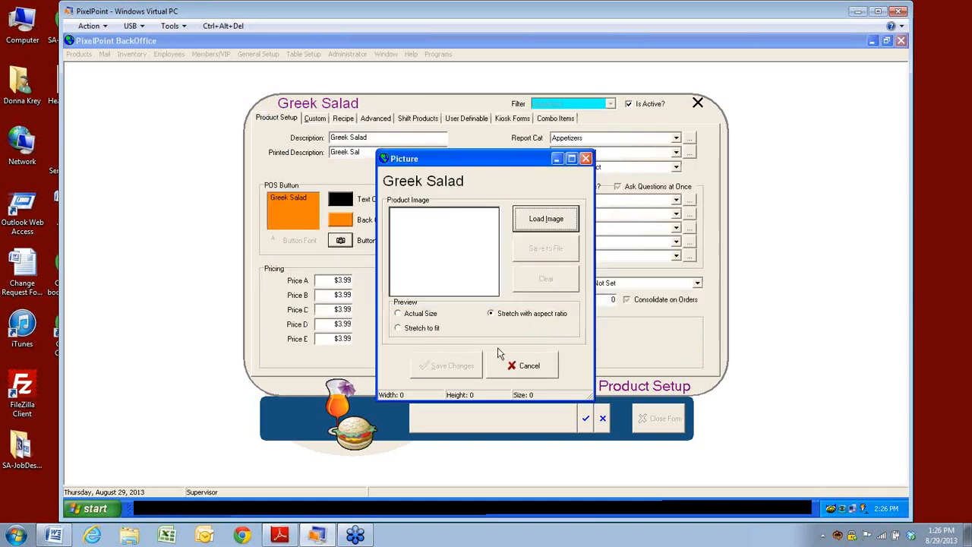
click(532, 367)
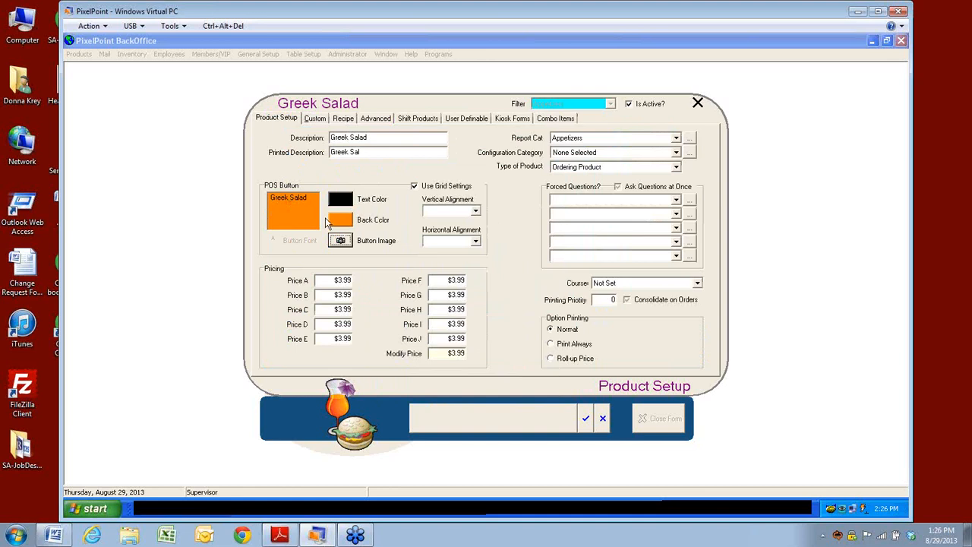
Step: Turn off Use Grid Settings and review the alignment options, keeping Top and Left
click(414, 186)
click(415, 189)
click(416, 191)
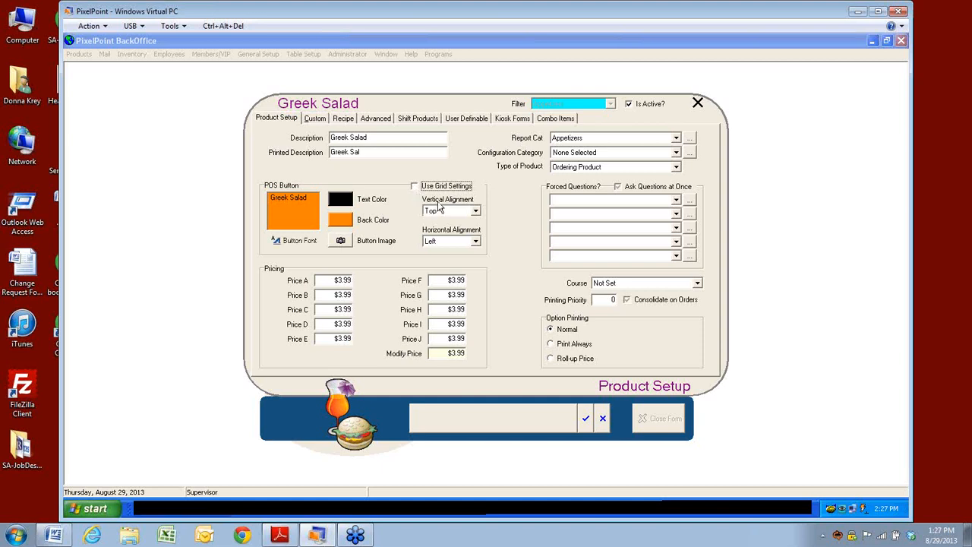
click(476, 211)
click(479, 240)
click(478, 240)
click(477, 247)
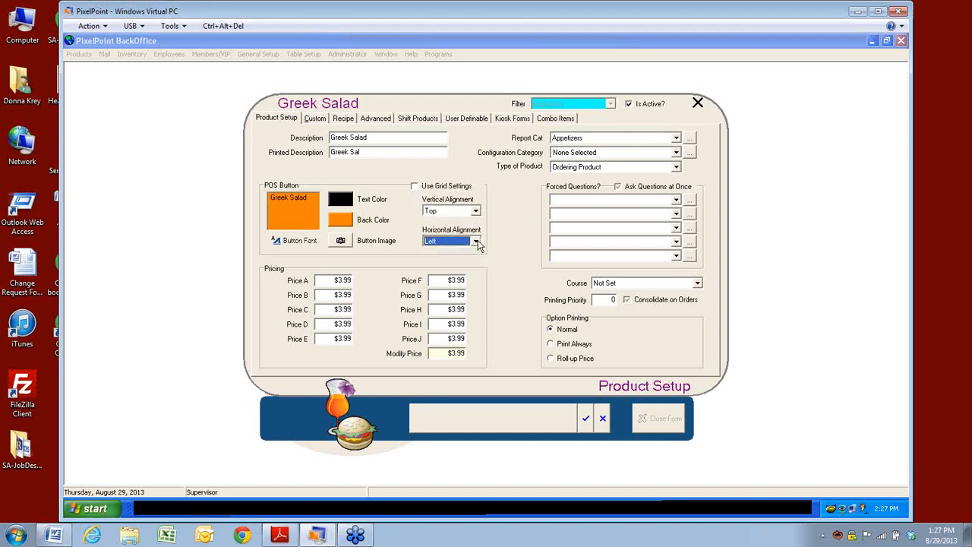
Step: Revert to Use Grid Settings and bring up the background colour choices
click(415, 188)
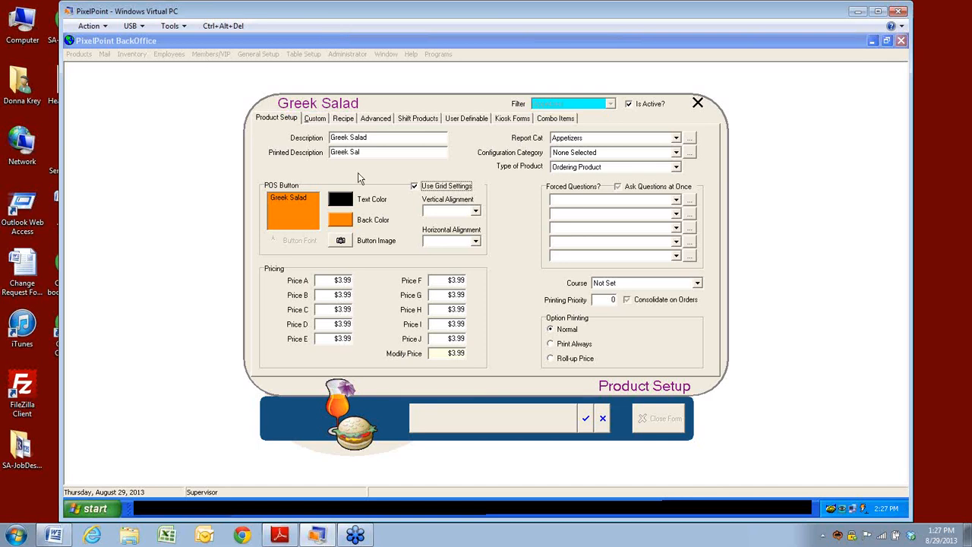
click(342, 220)
Step: Change the button background to yellow, then select the $3.99 Modify Price field
click(447, 179)
click(444, 316)
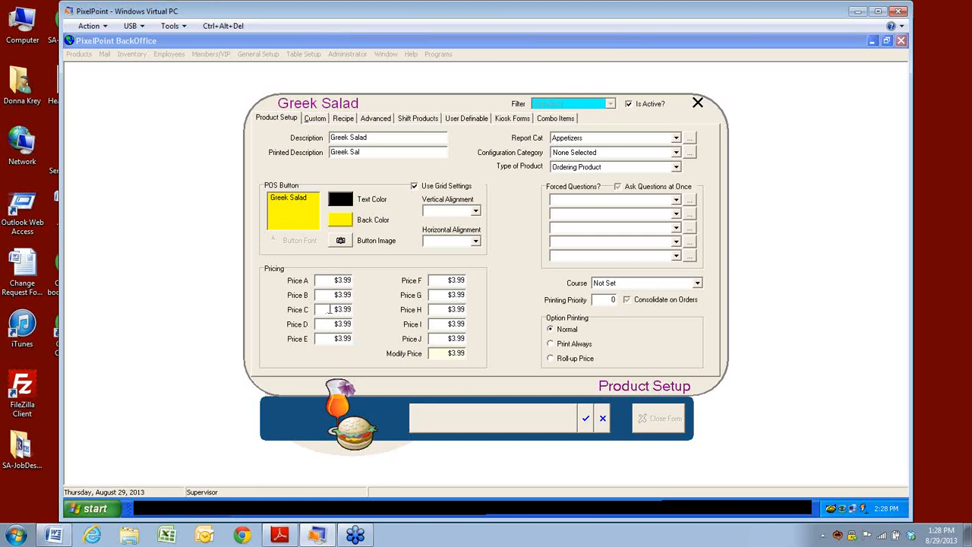
click(452, 353)
Step: Leave the configuration category at None Selected and back out of a first cancel attempt
click(676, 152)
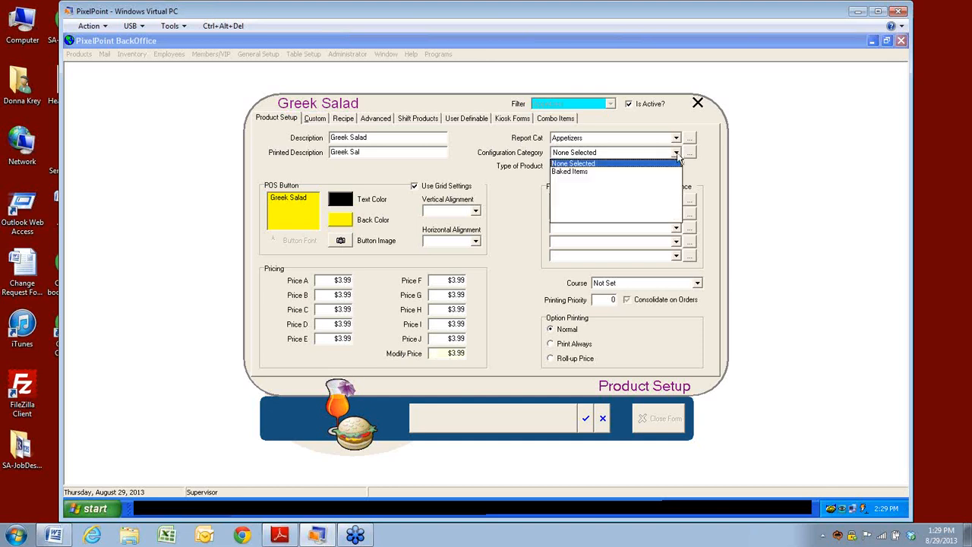
click(678, 158)
click(602, 418)
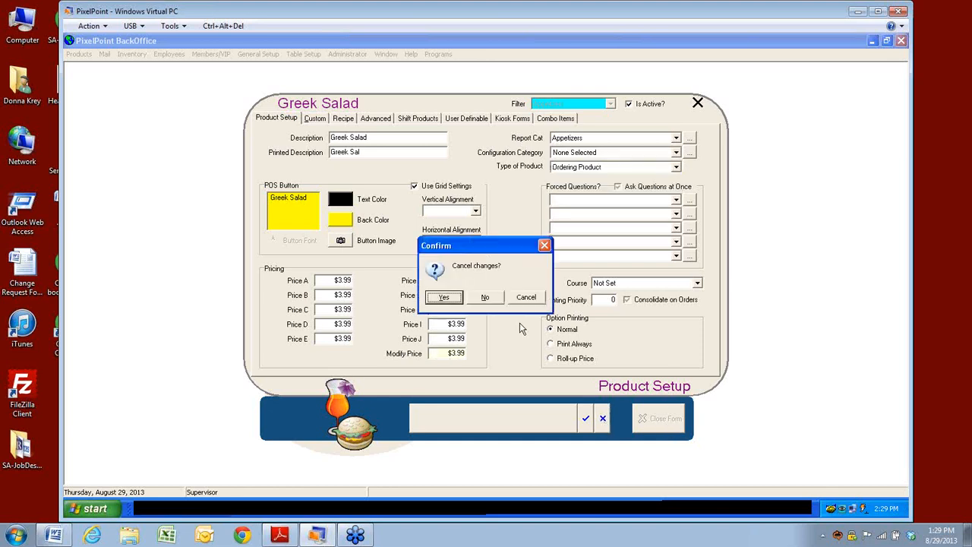
click(484, 297)
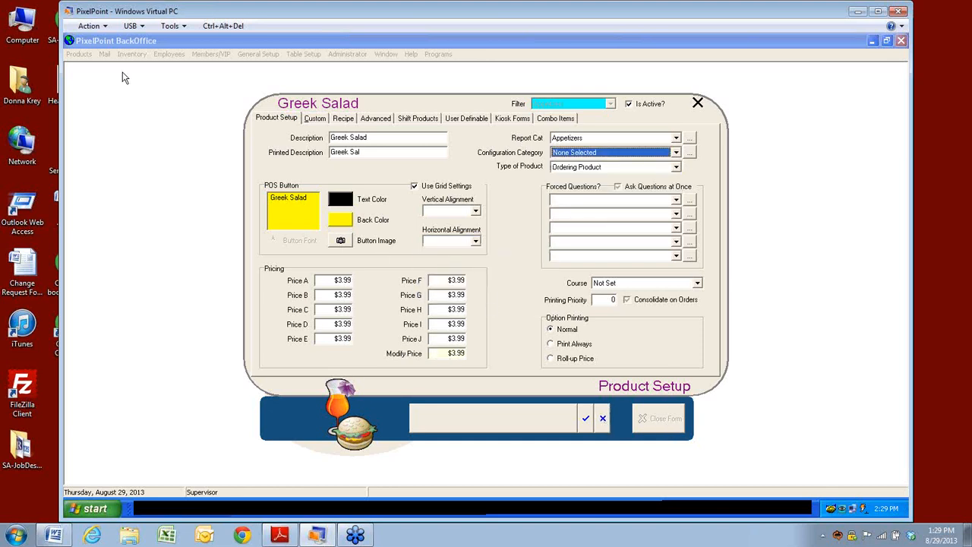
Step: Discard the Greek Salad edits, close Product Setup, and open Configuration Setup
click(603, 419)
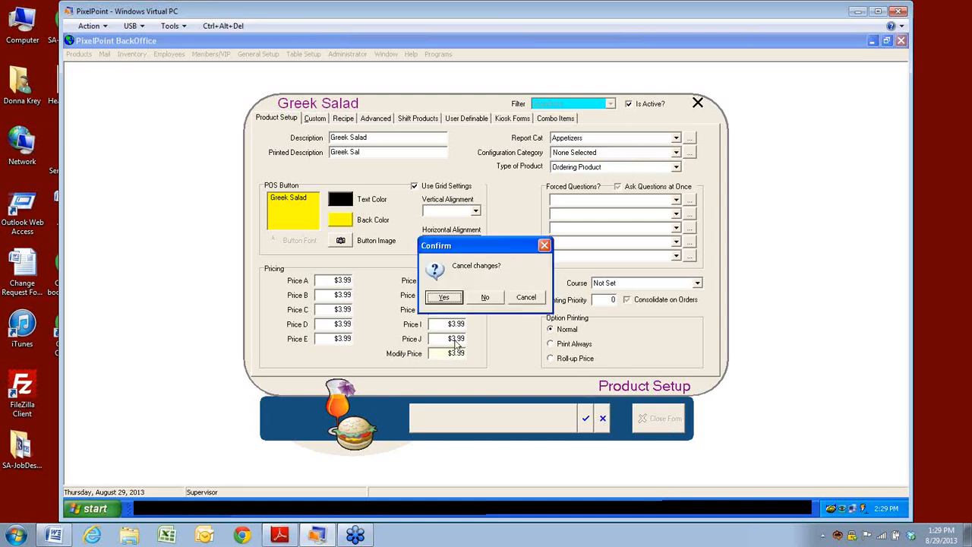
click(450, 302)
click(660, 418)
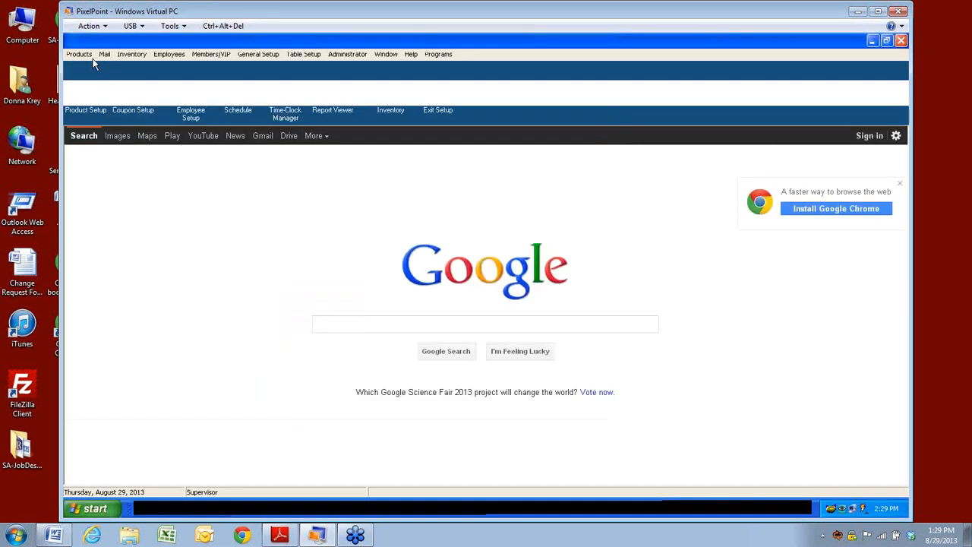
click(79, 55)
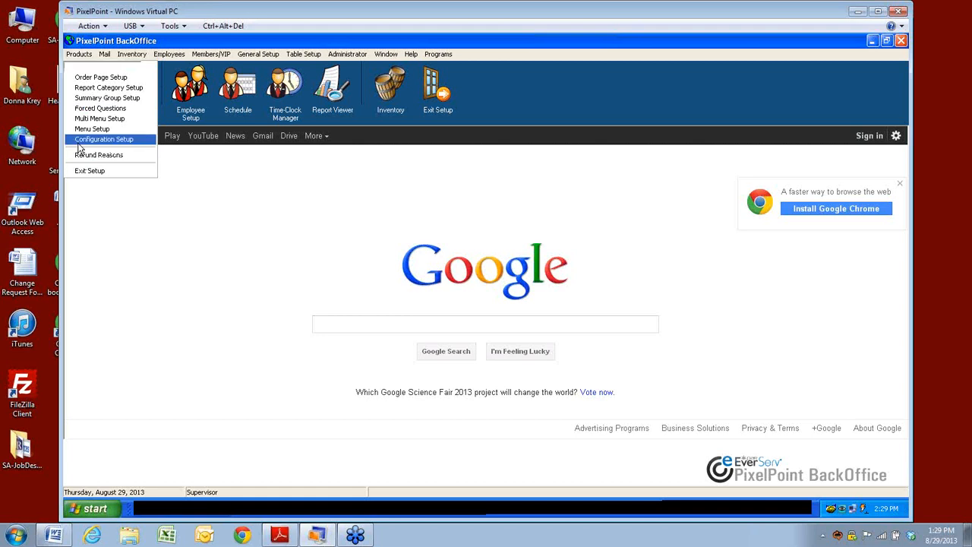
click(87, 139)
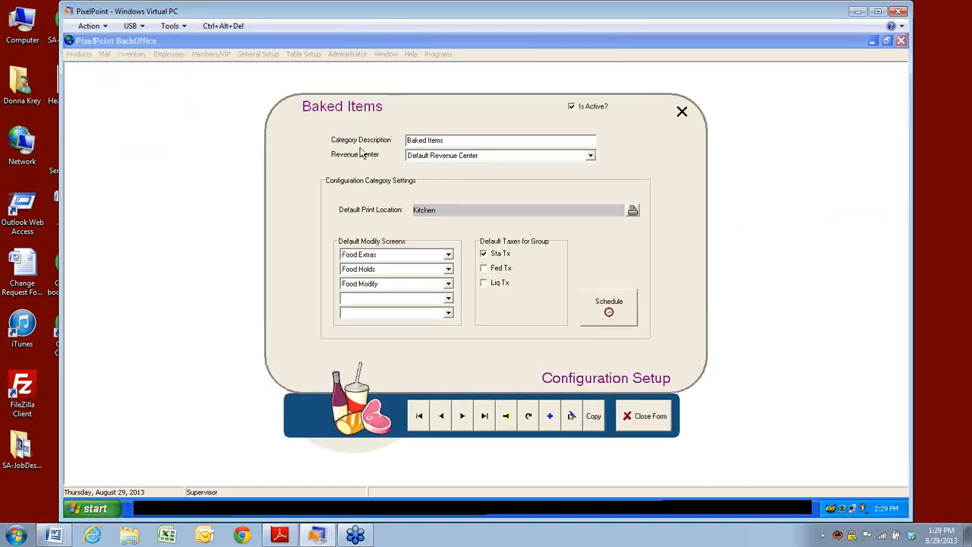
click(506, 418)
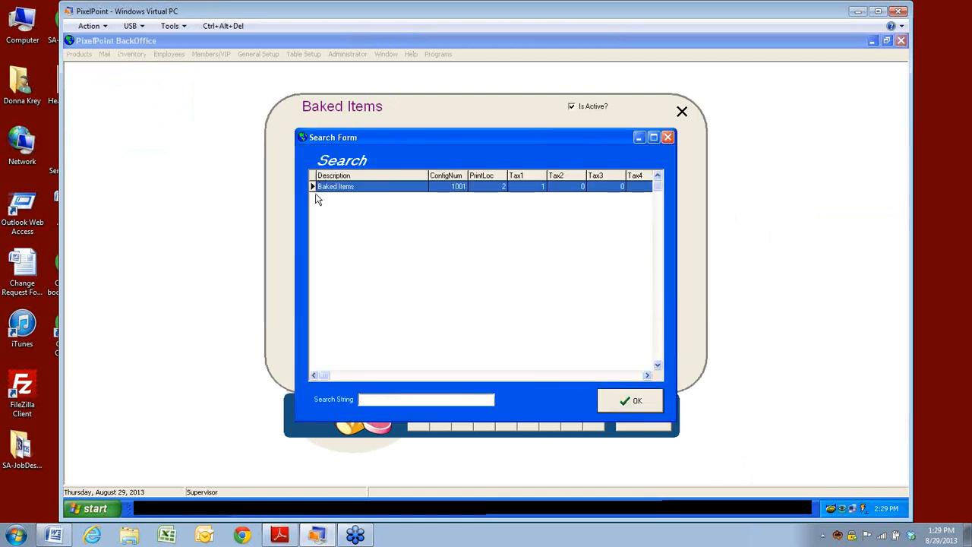
click(626, 401)
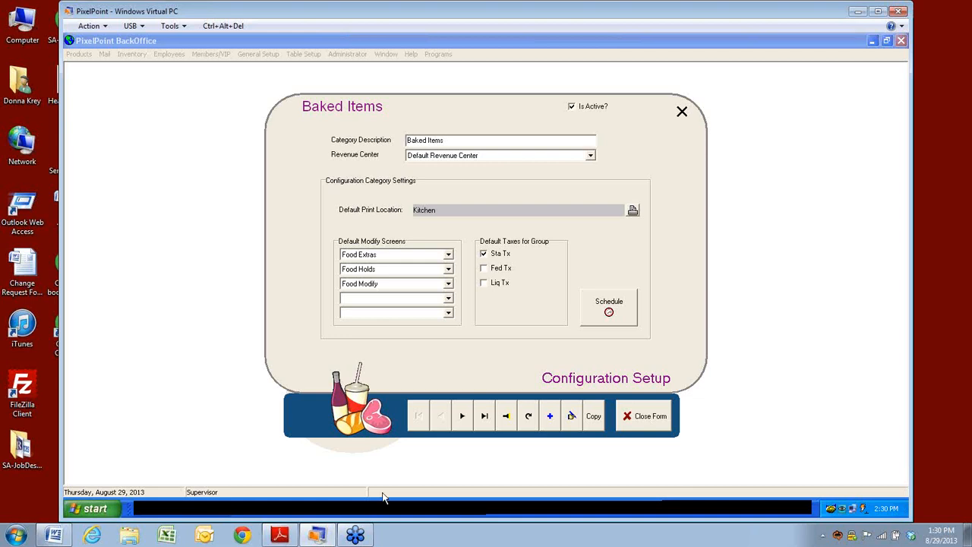
Step: Add a new category 'Grilled Apo' in Default Revenue Center, printing to Pizza
click(551, 417)
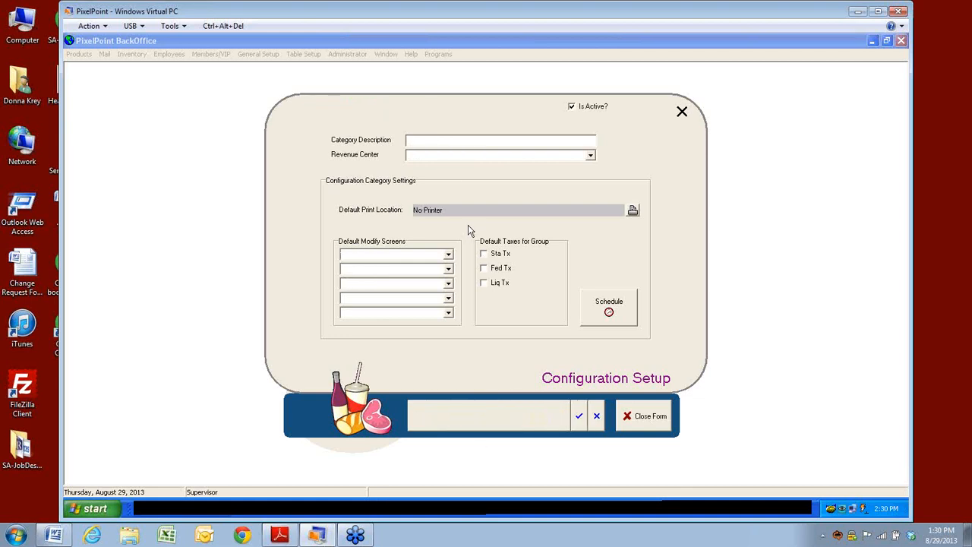
text(Grilled Apo)
click(591, 155)
click(482, 168)
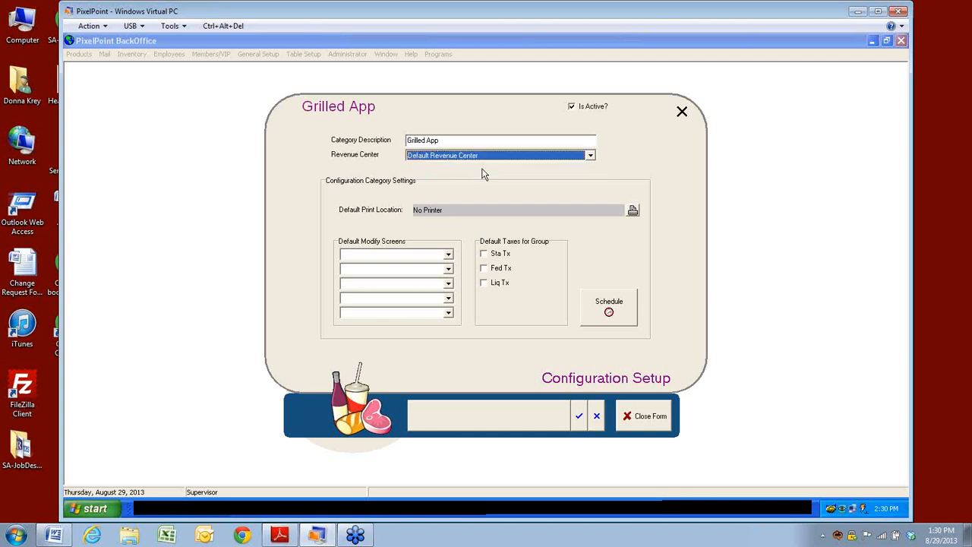
click(633, 210)
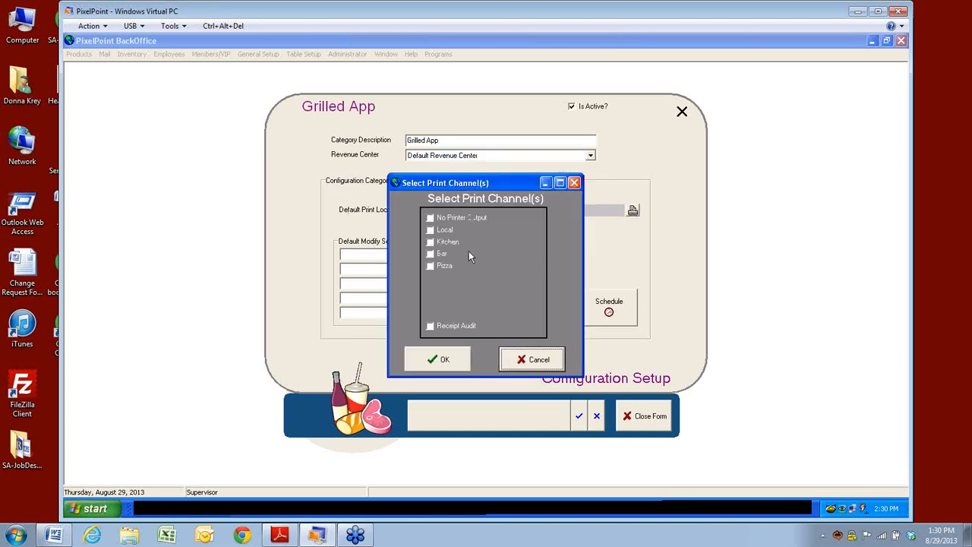
click(433, 267)
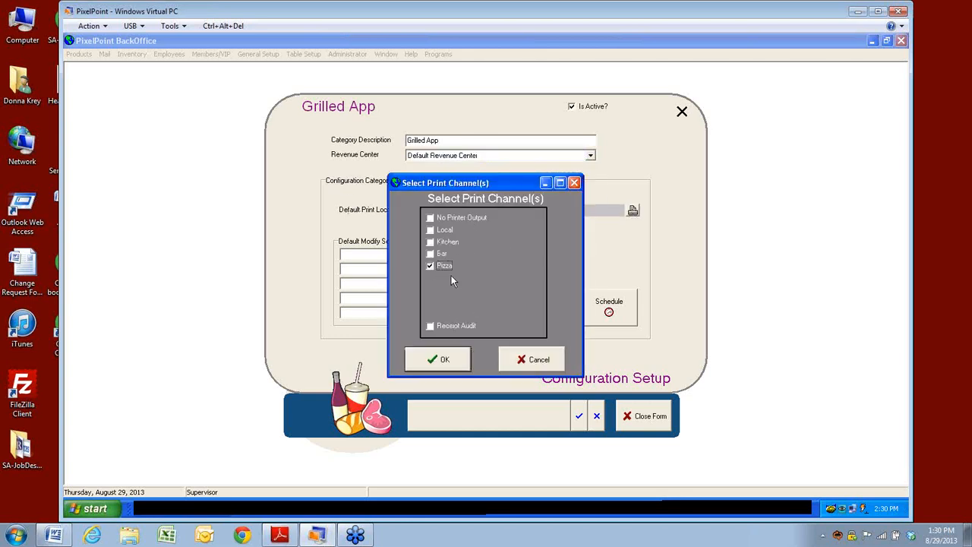
click(444, 362)
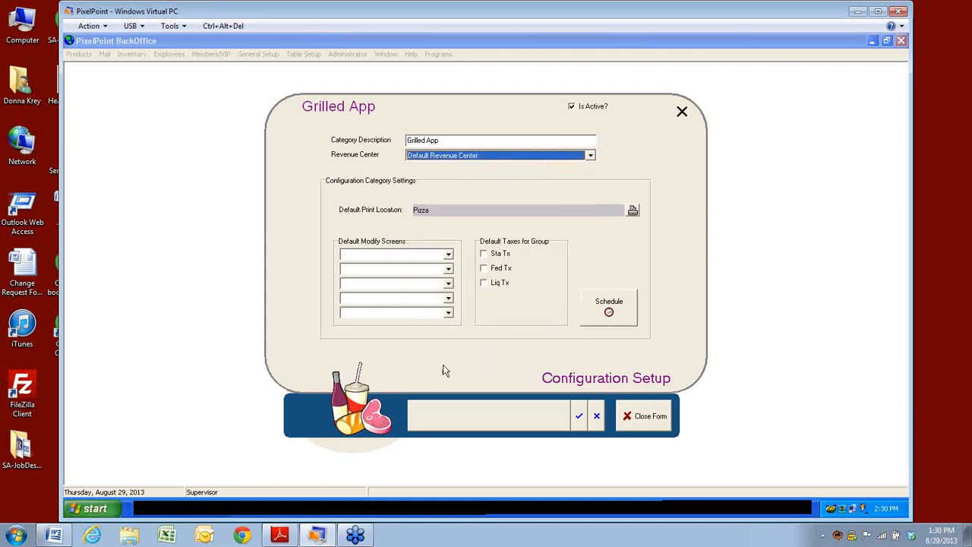
Step: Set Food Extras and Food Holds modify screens with Sta and Fed taxes, save, and close
click(448, 256)
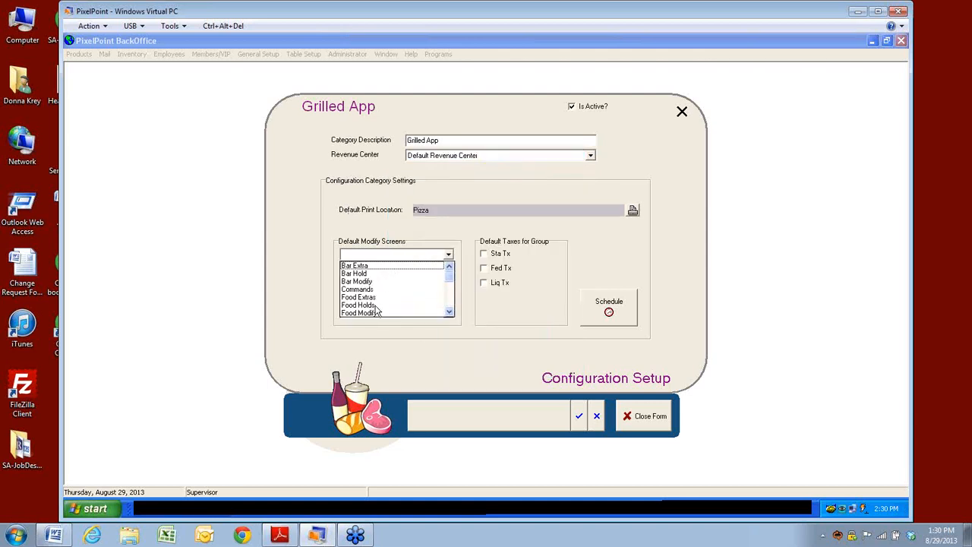
click(366, 299)
click(448, 271)
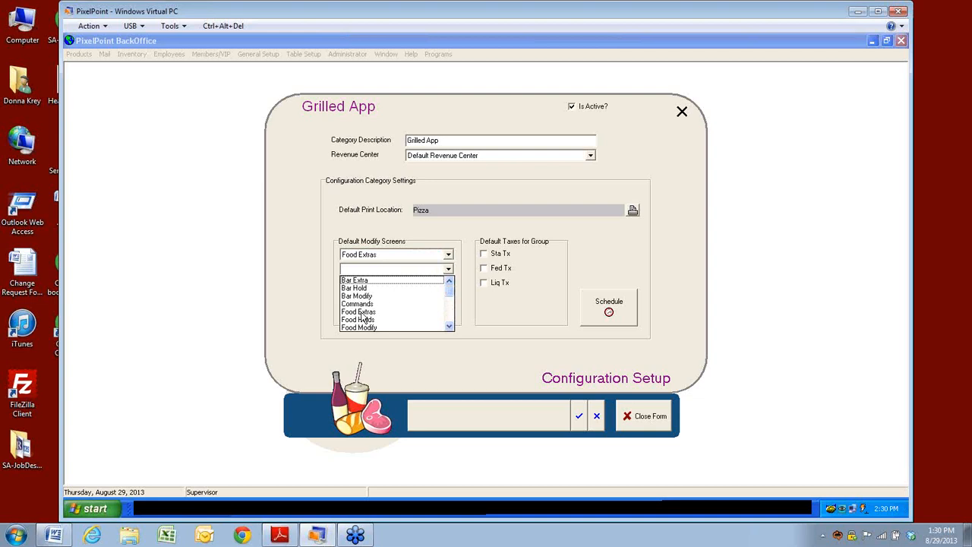
click(362, 320)
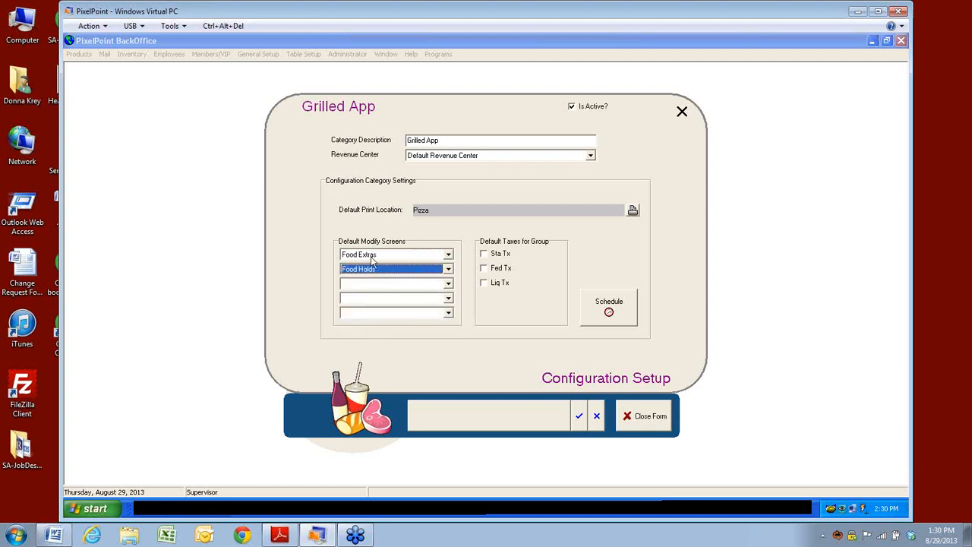
click(484, 254)
click(485, 267)
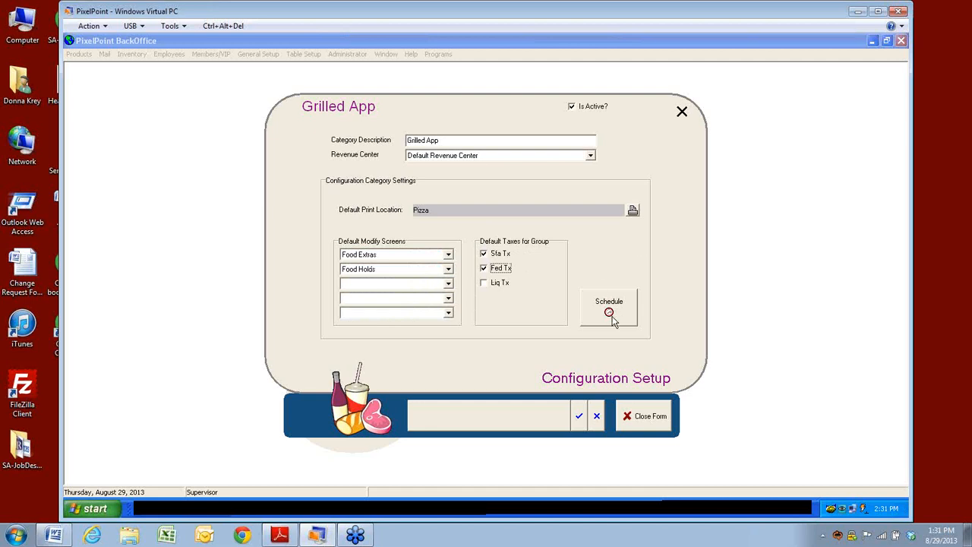
click(579, 417)
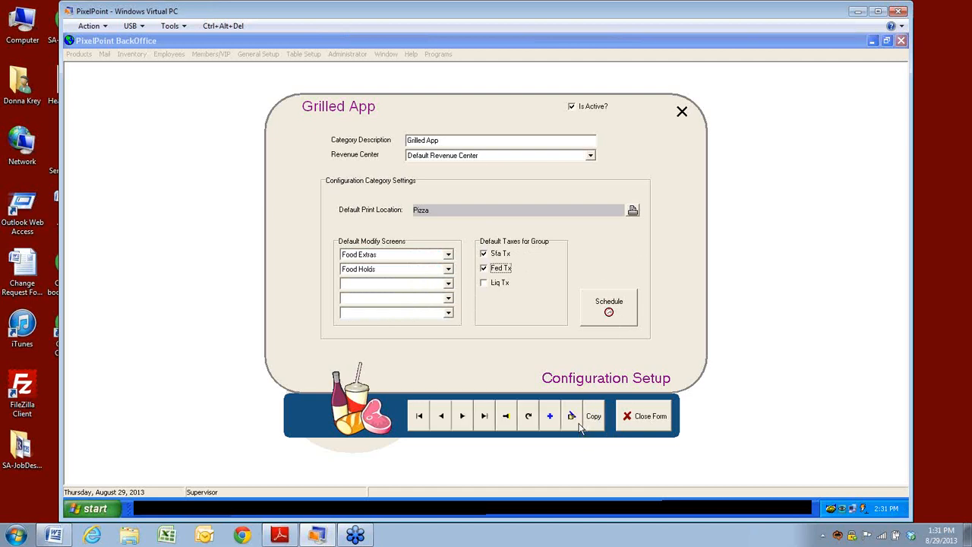
click(638, 425)
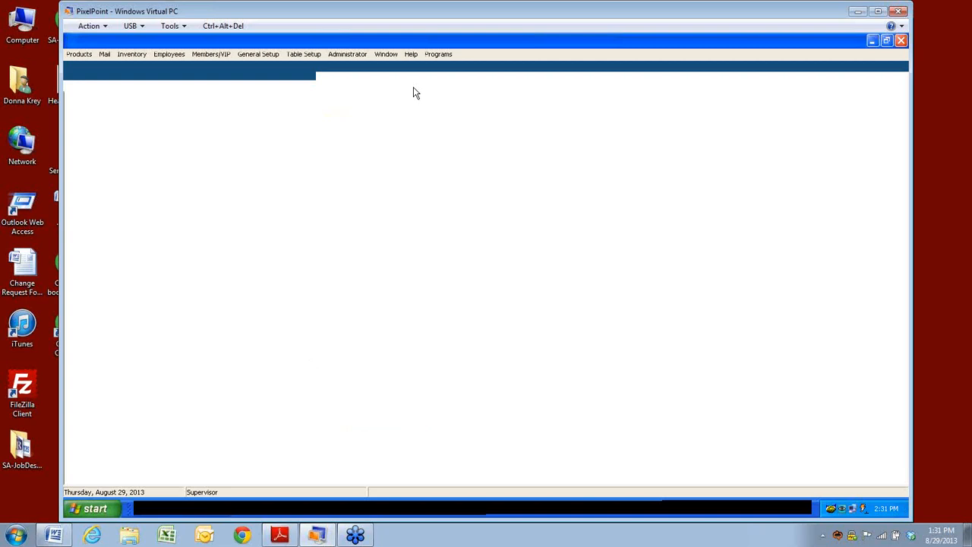
Step: Accept the first product, then filter the product list to the Appetizers category
click(83, 85)
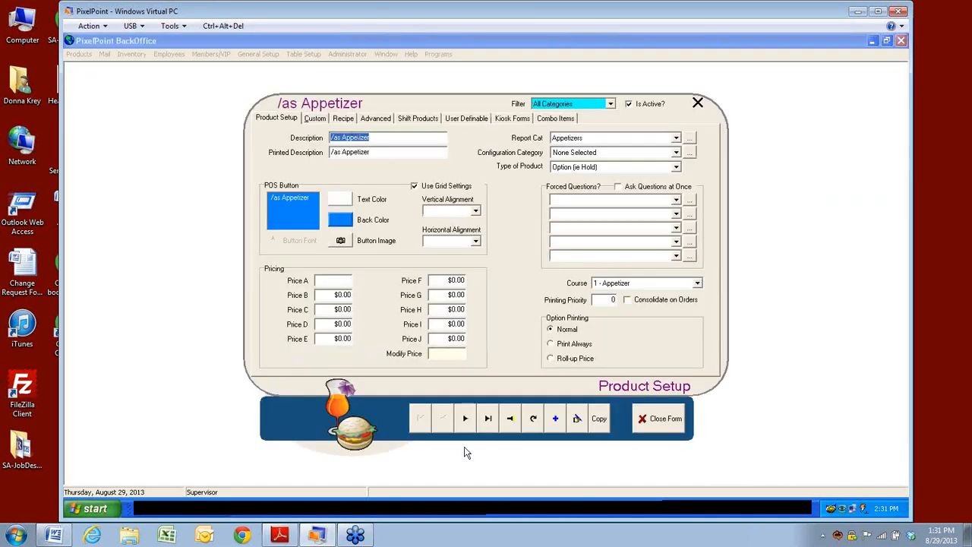
click(508, 423)
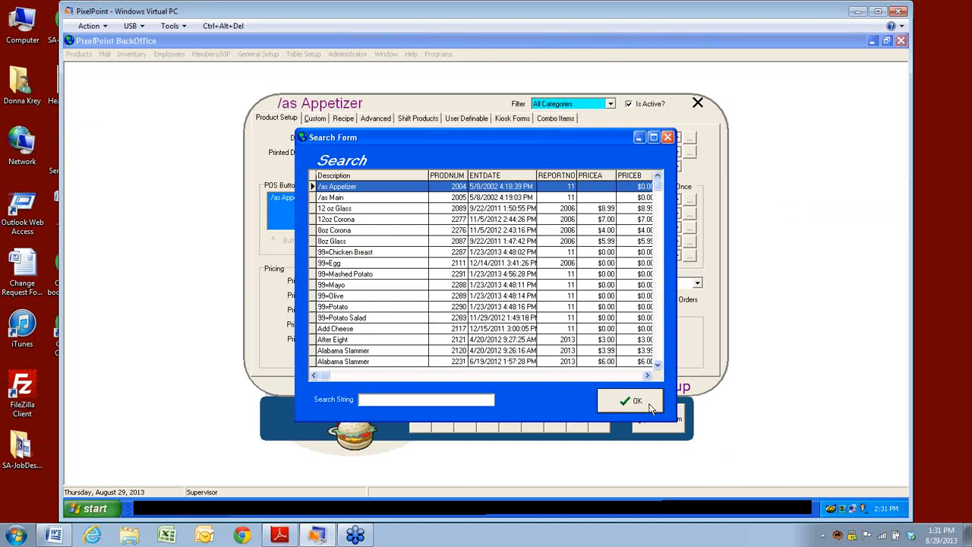
click(650, 404)
click(611, 104)
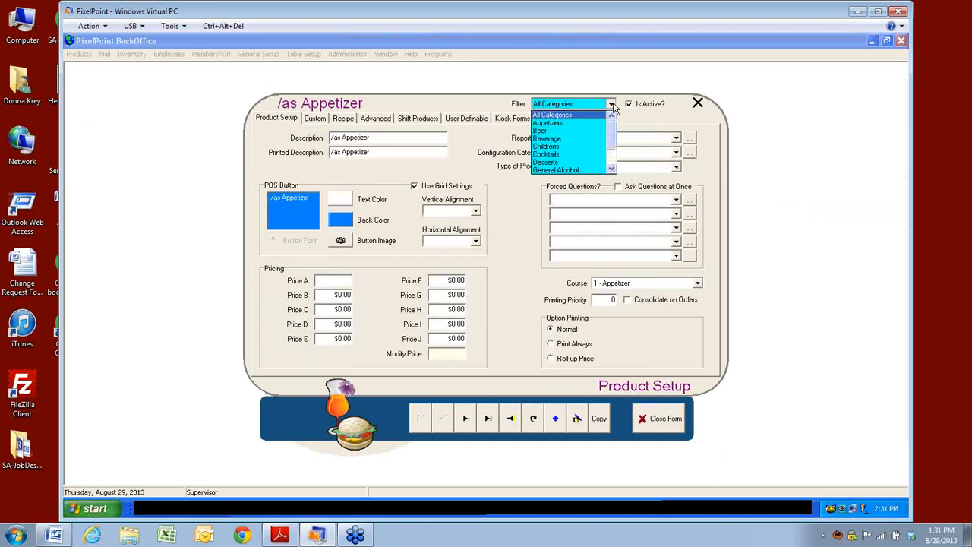
click(563, 123)
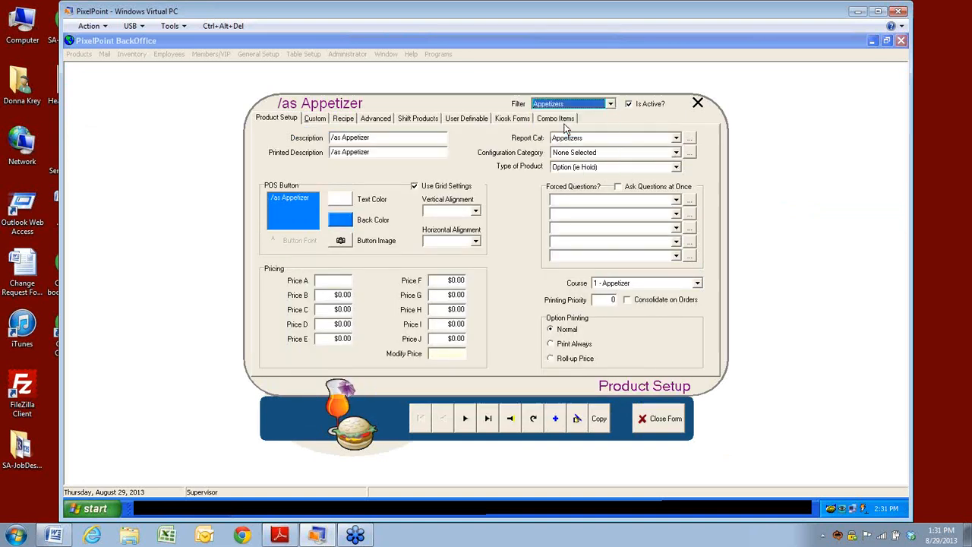
Step: Step down the Appetizers search list to Tomato Soup and open its setup
click(513, 420)
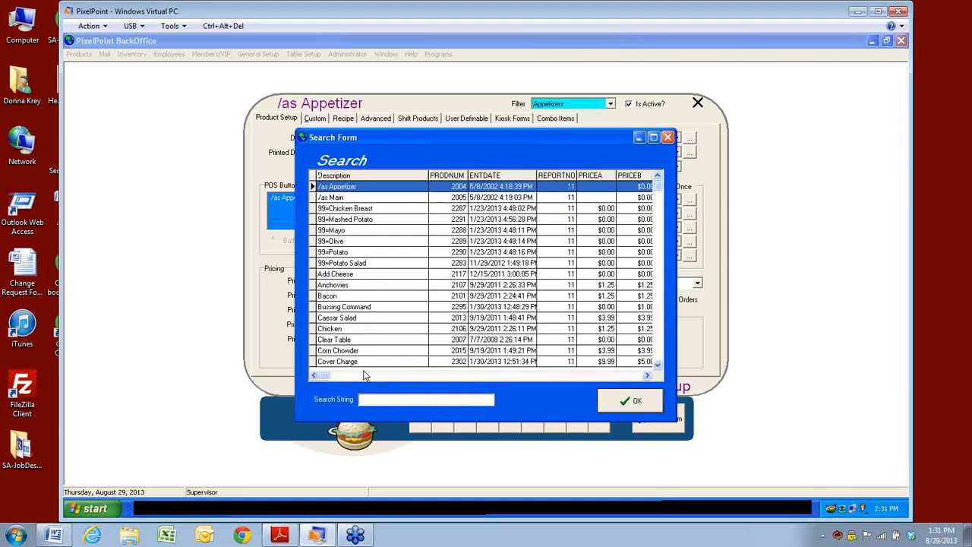
click(657, 363)
click(658, 364)
click(658, 364)
click(658, 364)
click(657, 364)
click(658, 364)
click(658, 364)
click(658, 364)
click(657, 363)
click(658, 364)
click(658, 364)
click(657, 364)
click(658, 364)
click(658, 364)
click(657, 363)
click(658, 364)
click(658, 364)
click(658, 364)
click(657, 364)
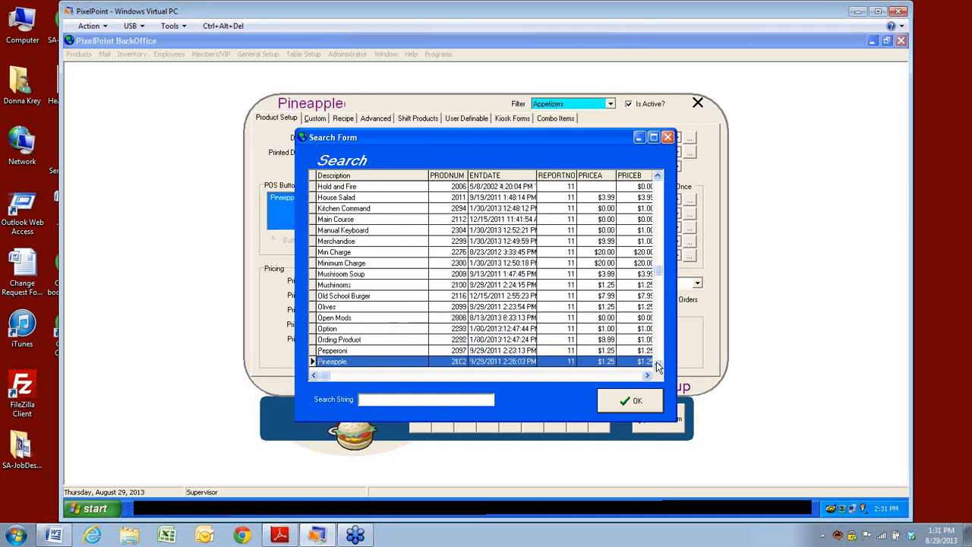
click(658, 364)
click(658, 364)
click(658, 364)
click(658, 364)
click(657, 364)
click(658, 364)
click(658, 364)
click(658, 364)
click(657, 364)
click(658, 364)
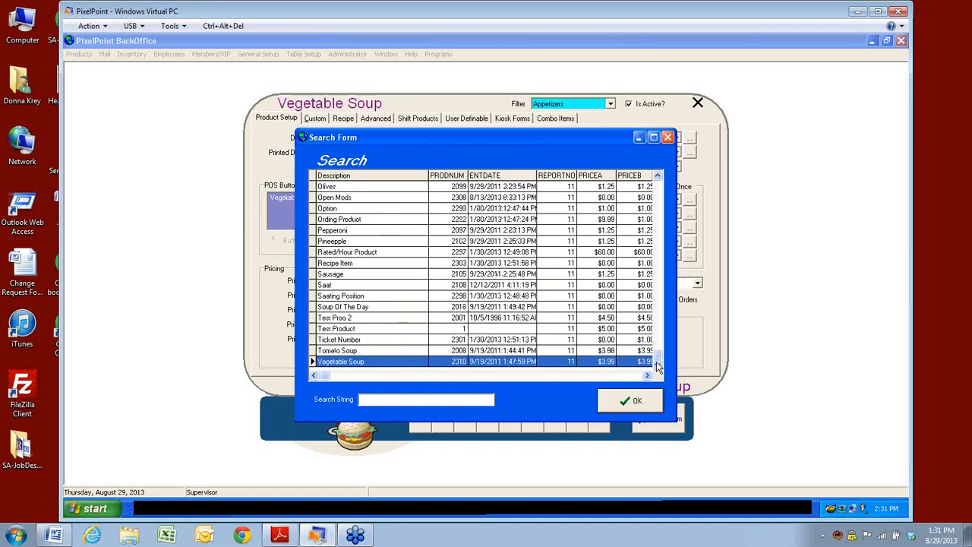
click(339, 351)
click(625, 406)
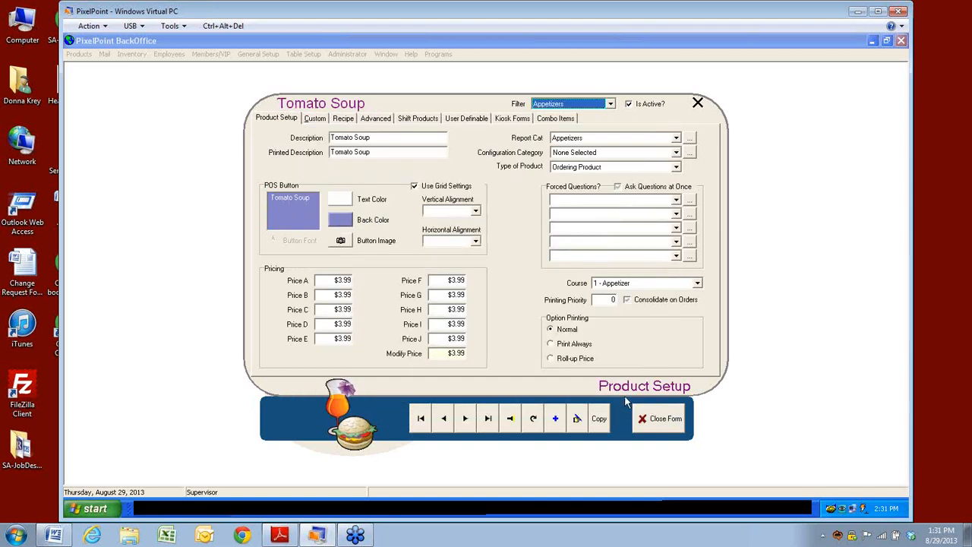
Step: Change Tomato Soup's configuration category to Grilled App, leaving Appetizers as report category
click(676, 153)
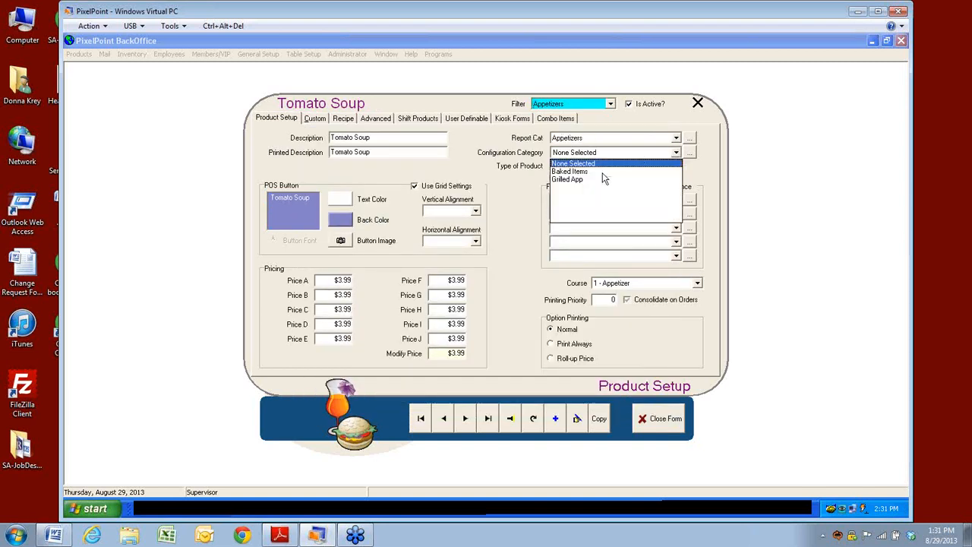
click(561, 180)
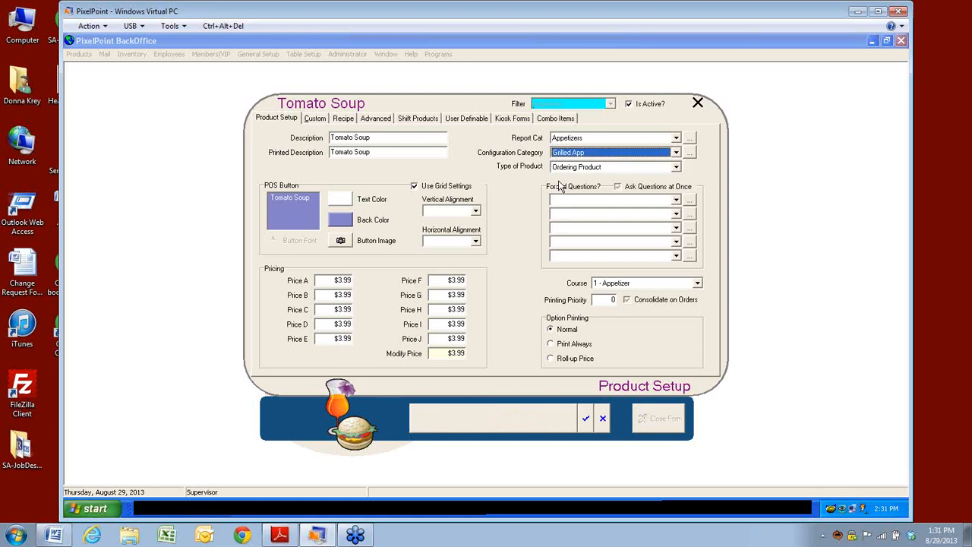
click(567, 139)
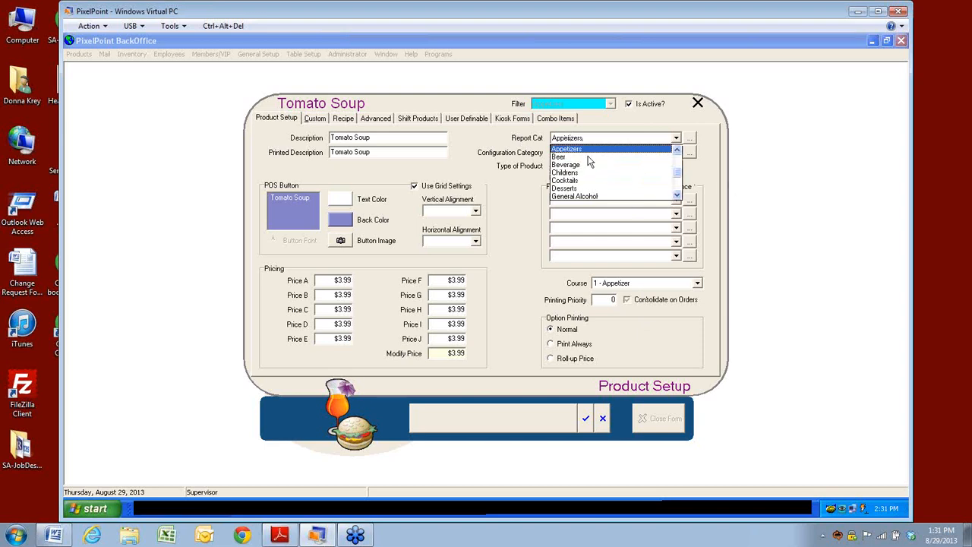
click(496, 202)
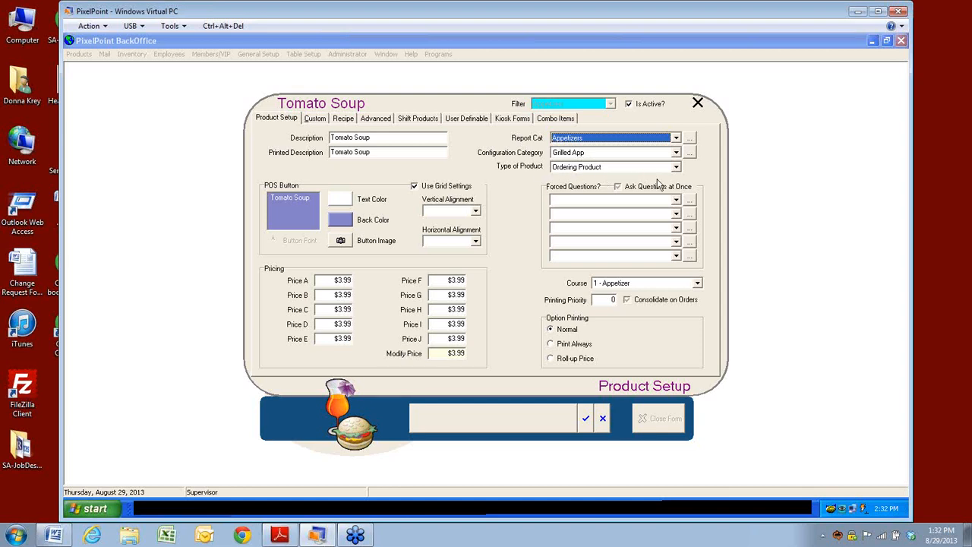
Step: Try Tomato Soup's product type as Ordering Product, Option (ie Hold), then Kitchen Command
click(676, 167)
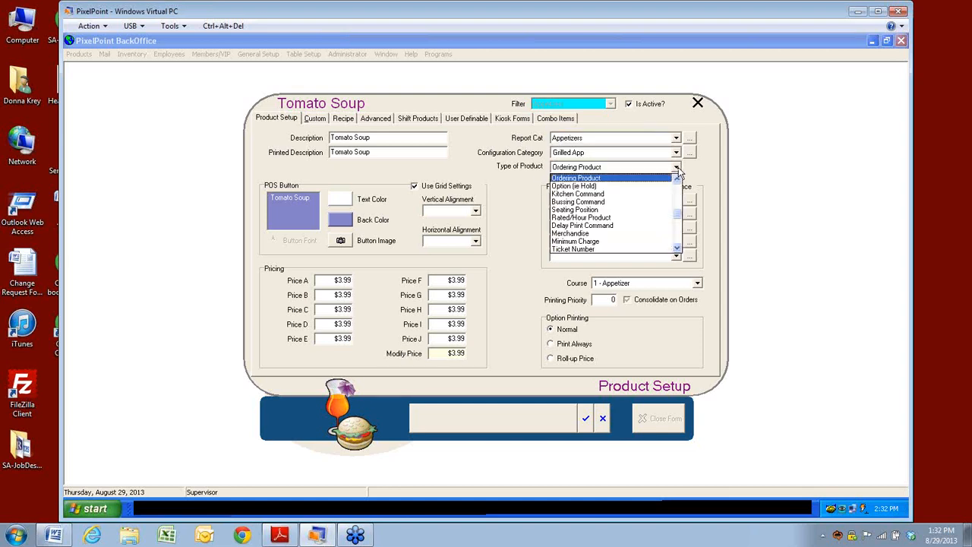
click(598, 179)
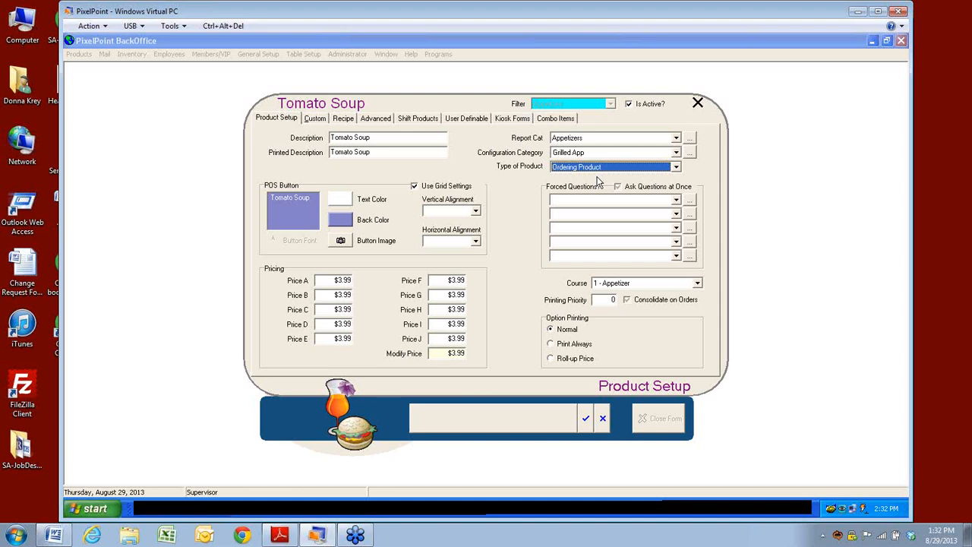
click(675, 167)
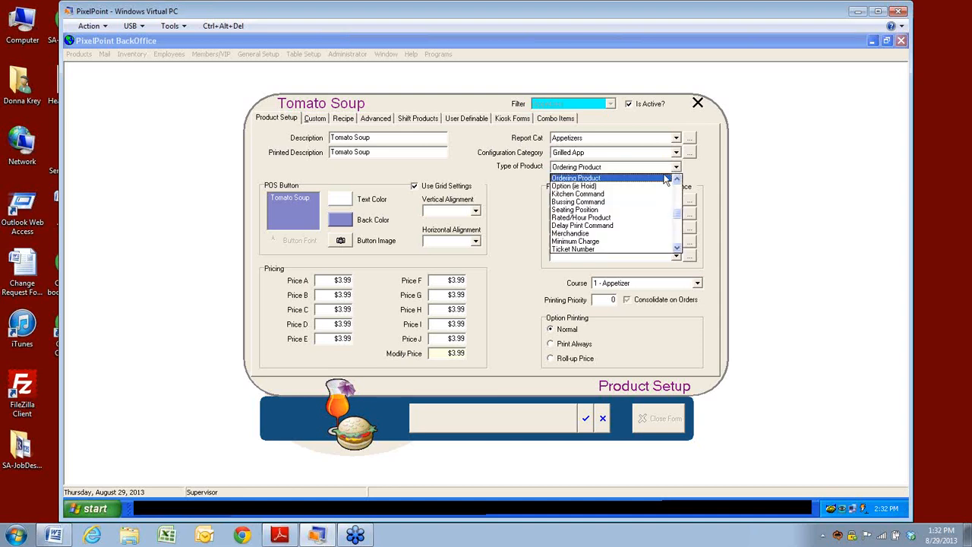
click(570, 187)
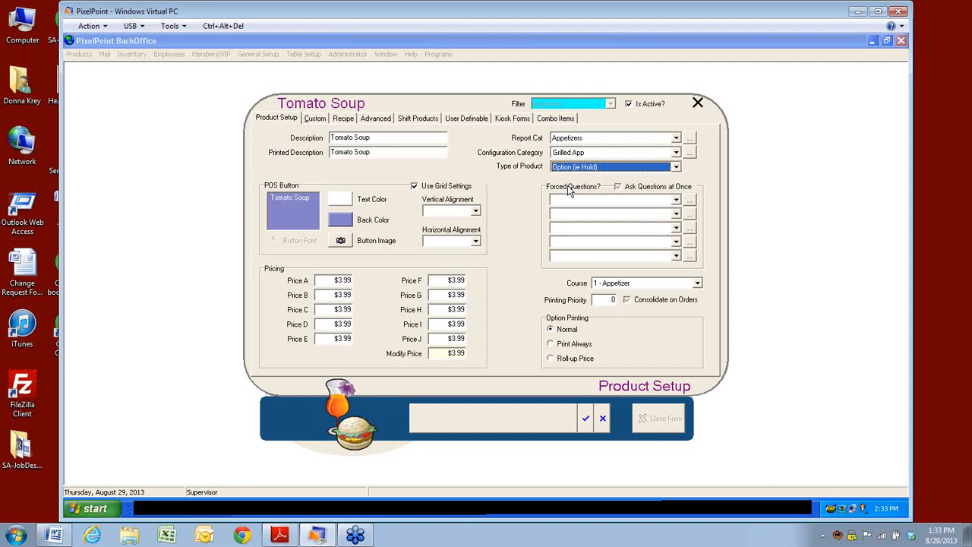
click(676, 167)
click(597, 194)
Step: Cancel the edits, confirming Yes to discard the unsaved changes
click(601, 420)
click(489, 298)
click(604, 424)
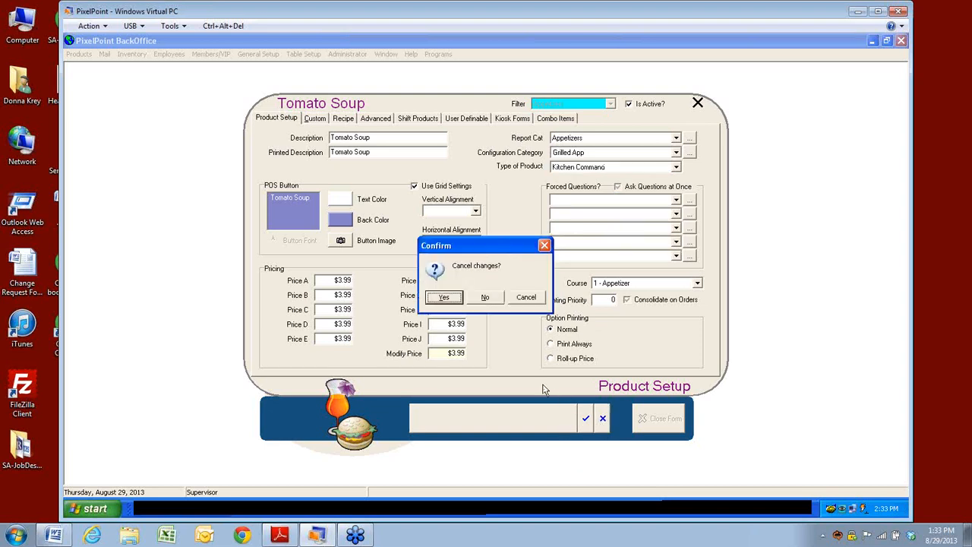
click(441, 300)
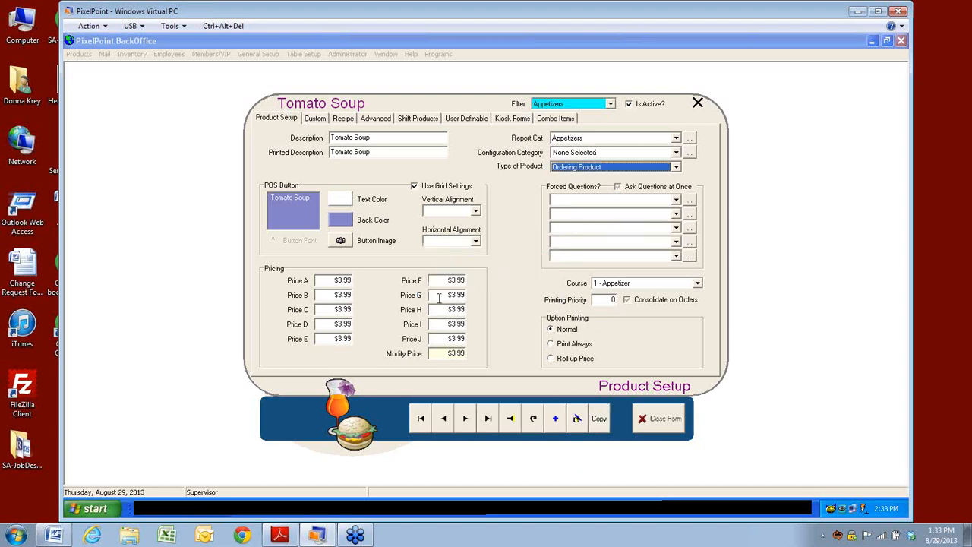
Step: Switch the category filter back to All Categories, staying on Tomato Soup
click(510, 419)
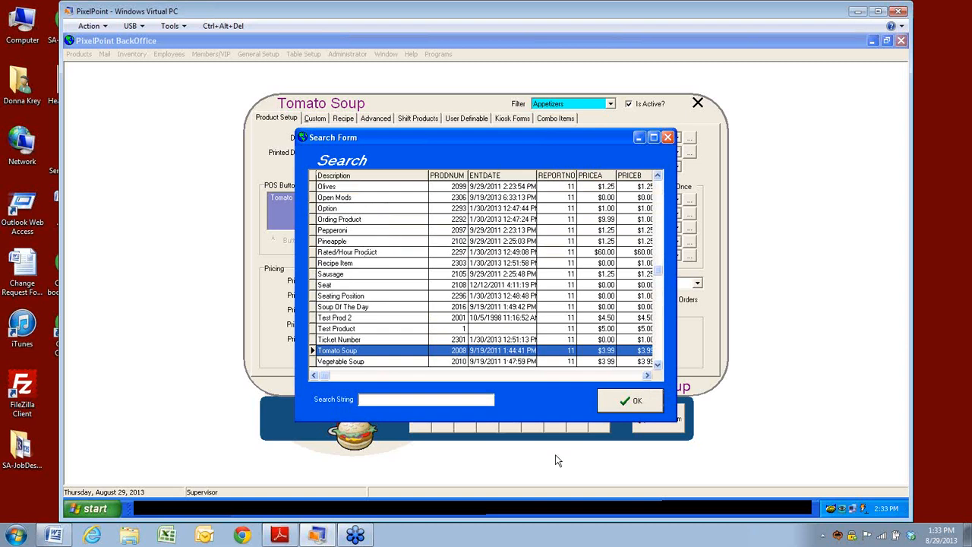
click(609, 403)
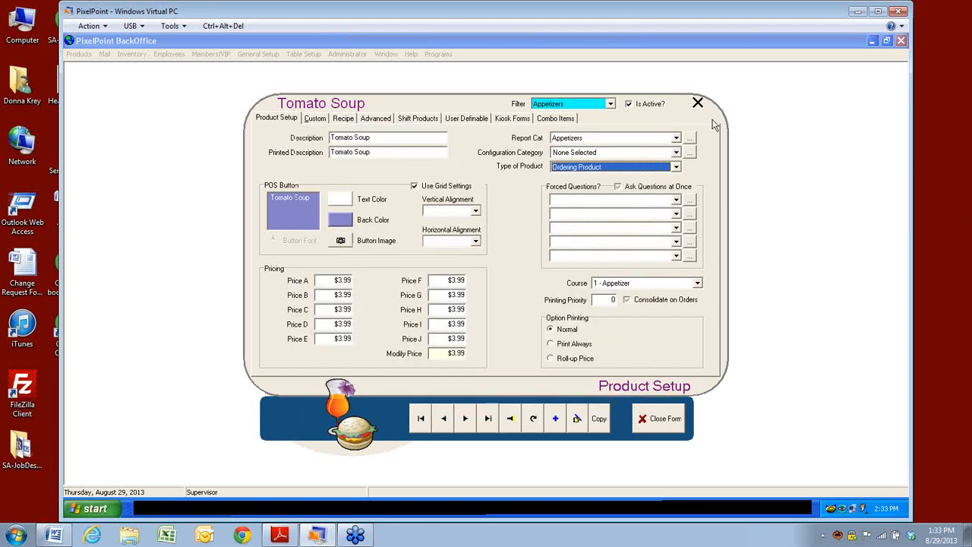
click(610, 104)
scroll(611, 130, up, 1)
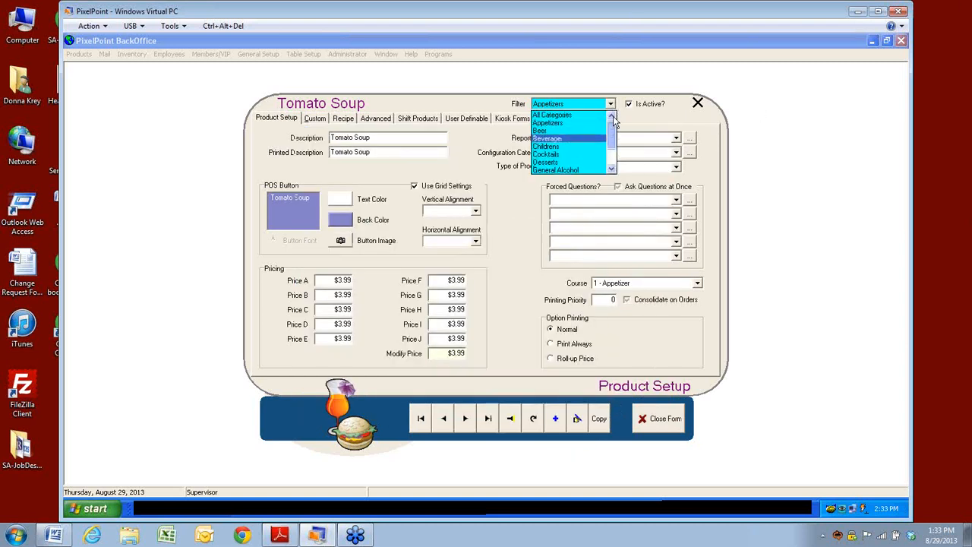
click(564, 114)
Step: Search 'kit' and open the Kitchen Command product
click(515, 426)
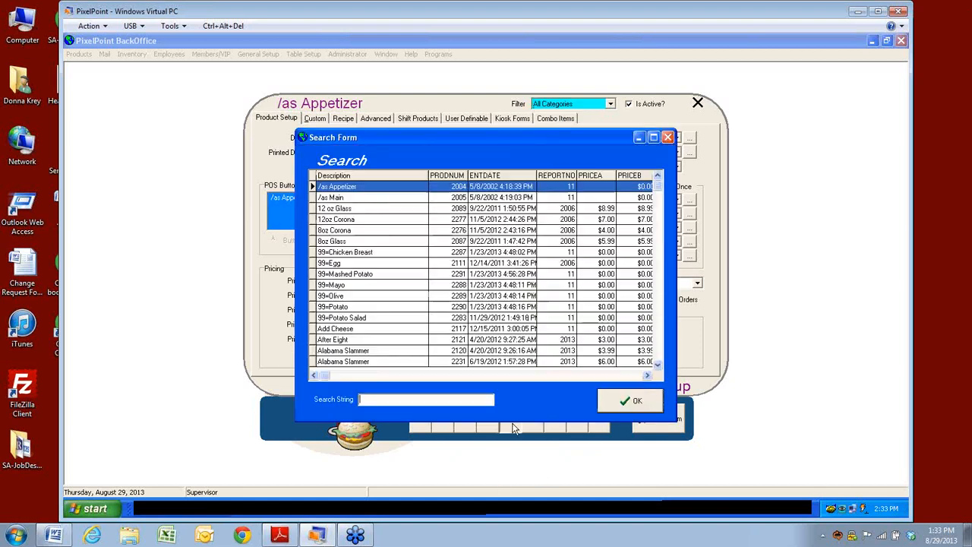
text(kit)
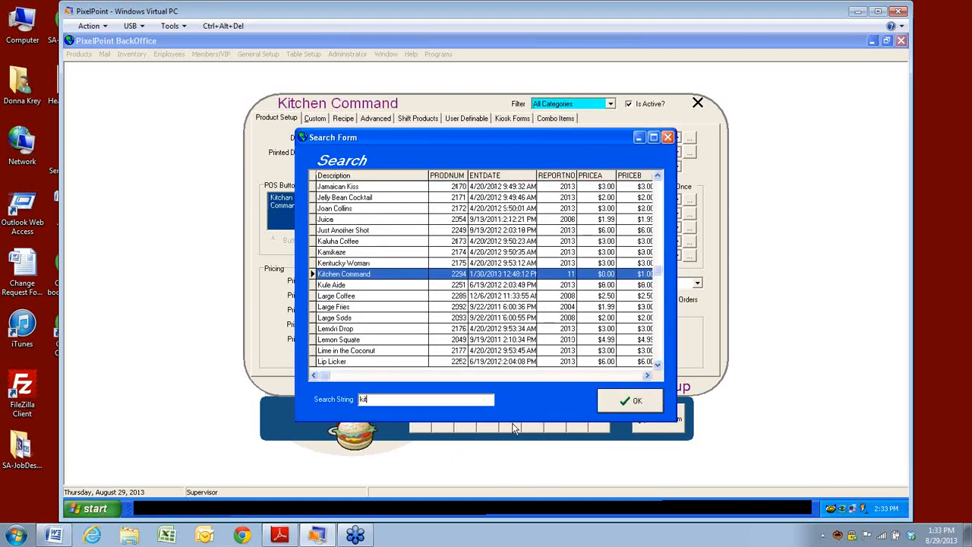
double_click(400, 275)
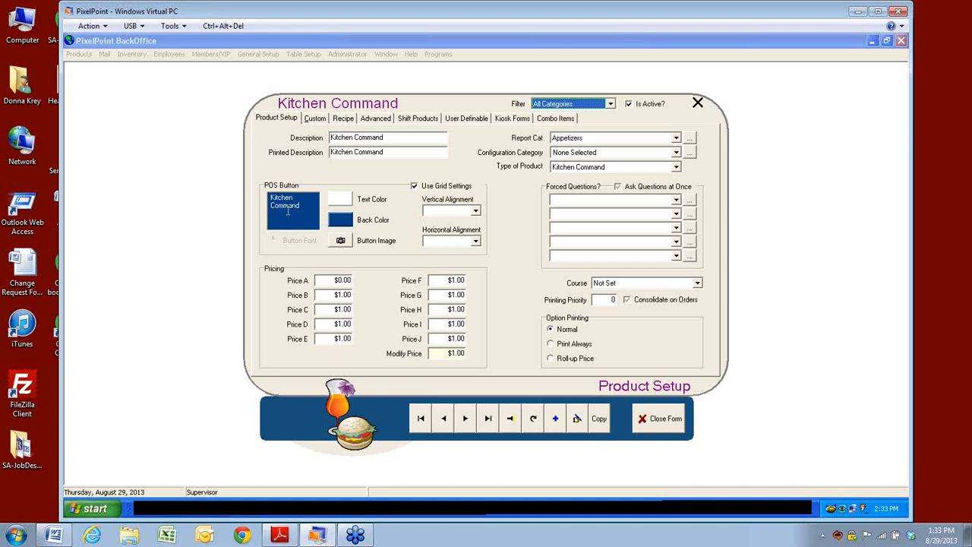
Step: Search 'clea', load Clear Table and confirm its product type is Bussing Command
click(679, 169)
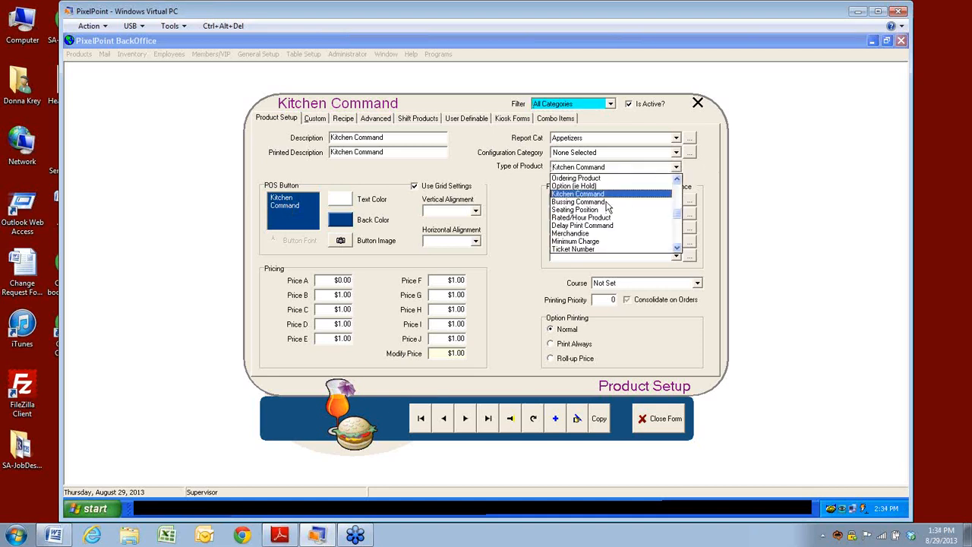
click(514, 427)
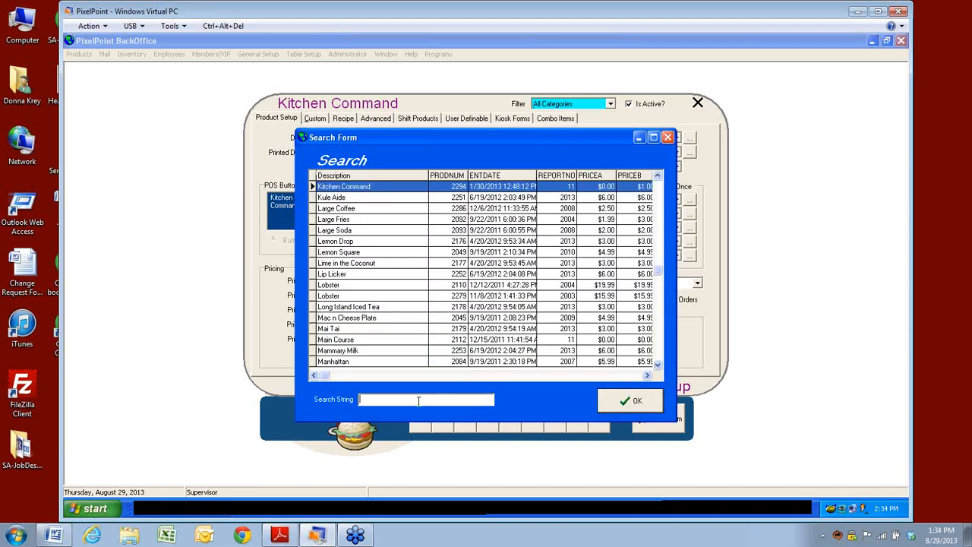
text(clea)
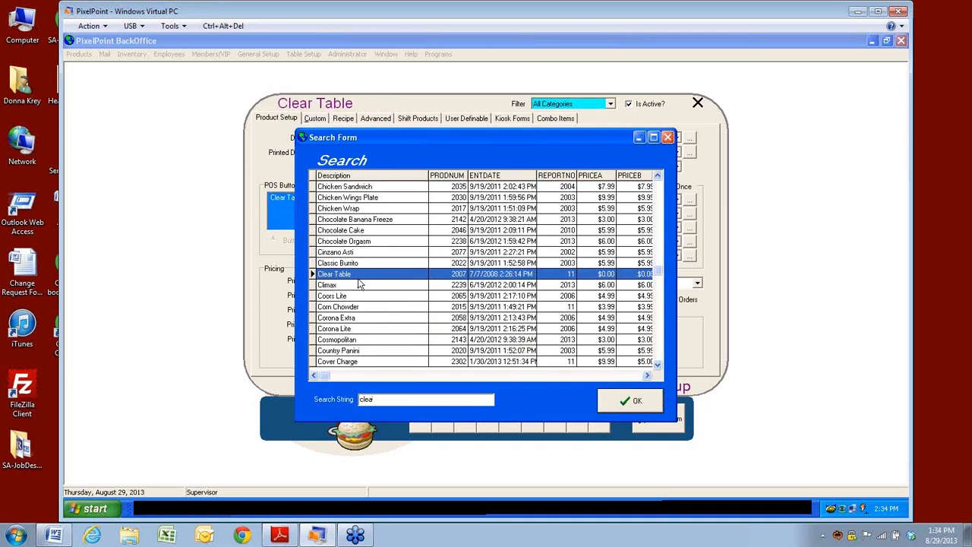
click(637, 410)
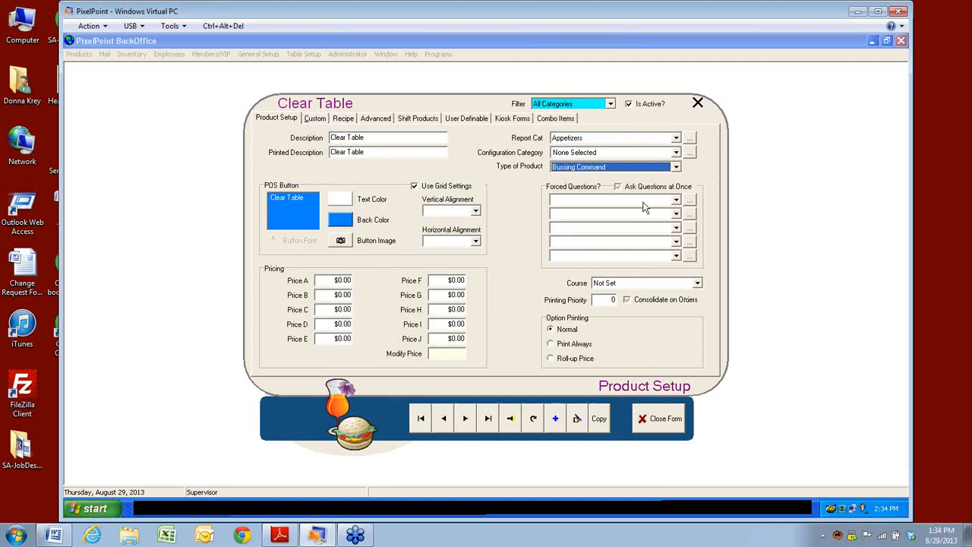
click(676, 168)
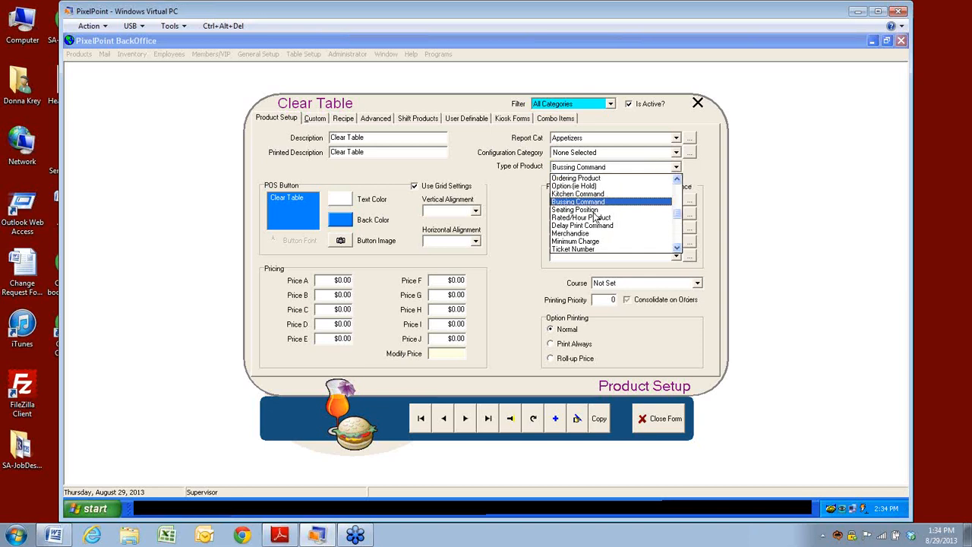
click(508, 424)
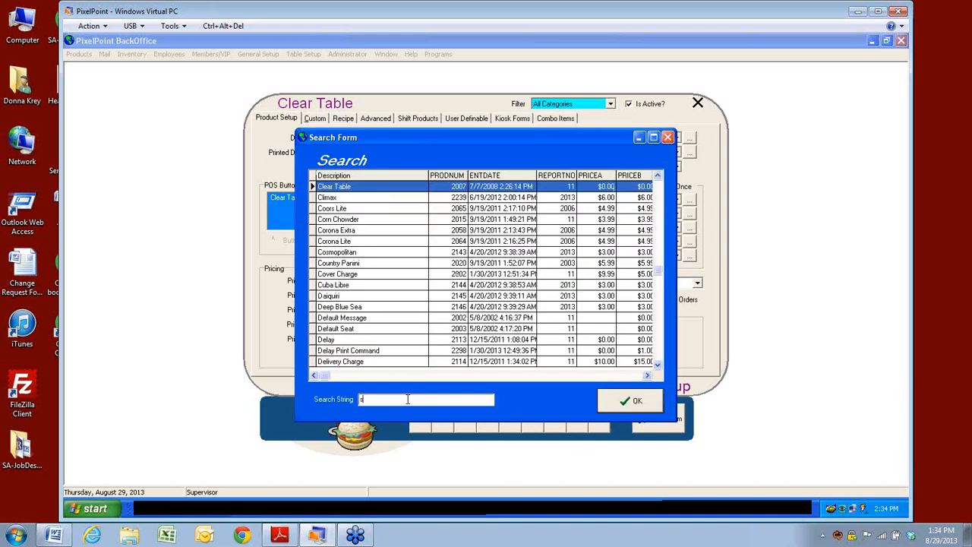
Step: Search 'seat', open Seating Position and review its product type
text(seat)
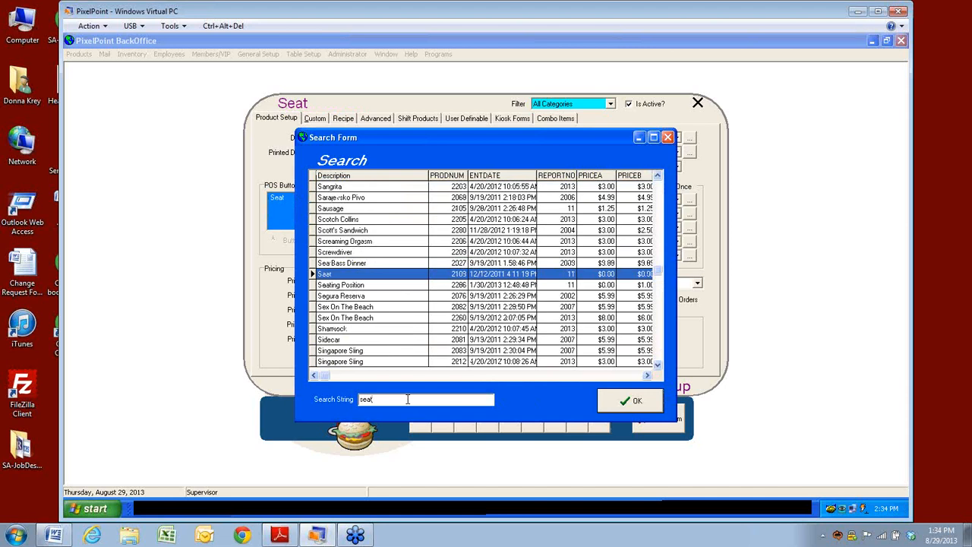
click(335, 286)
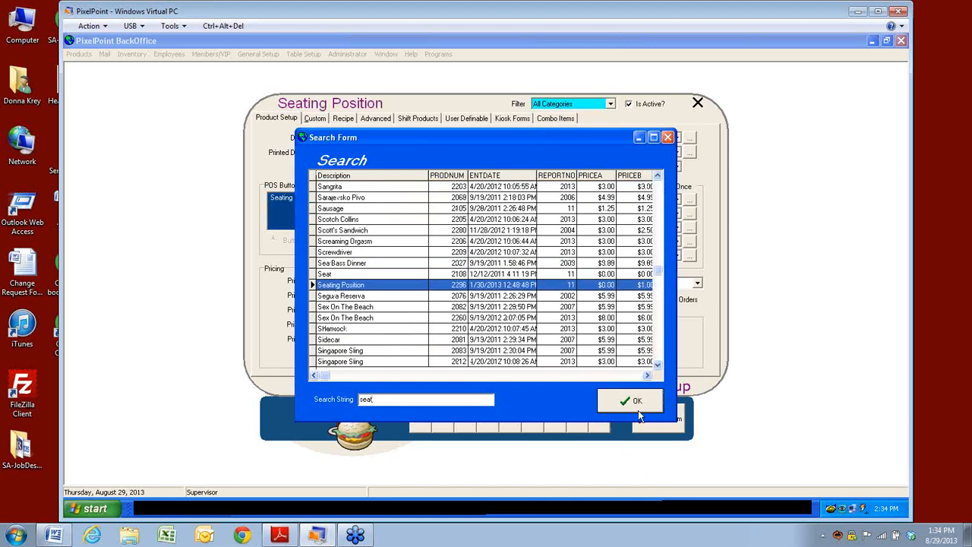
click(636, 403)
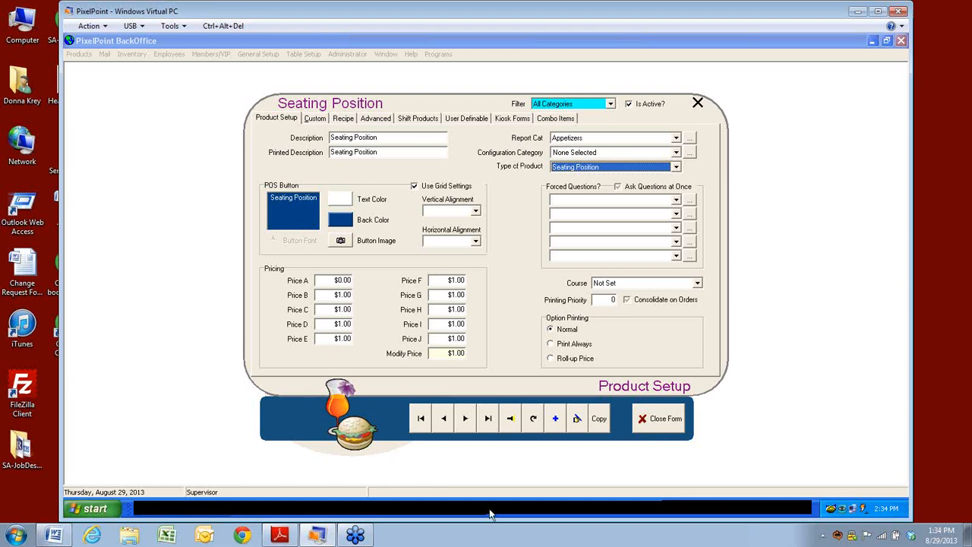
click(676, 167)
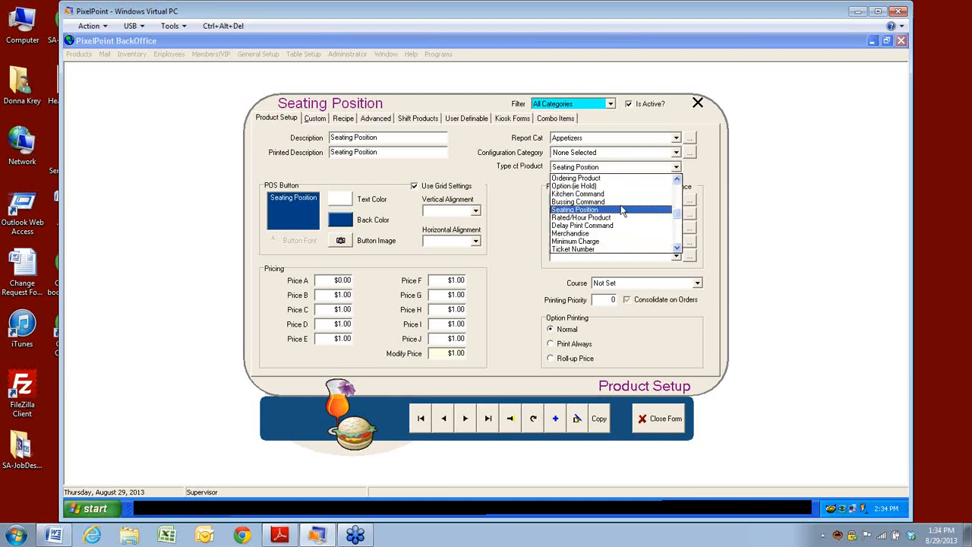
Step: Search 'rate', open Rated/Hour Product and review its $60.00 Price A and product type
click(510, 418)
text(rate)
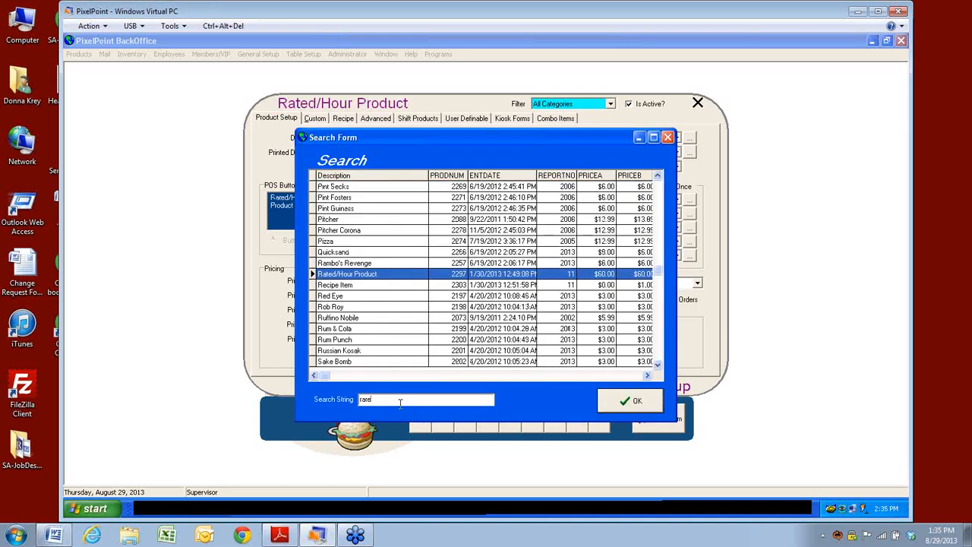
click(624, 401)
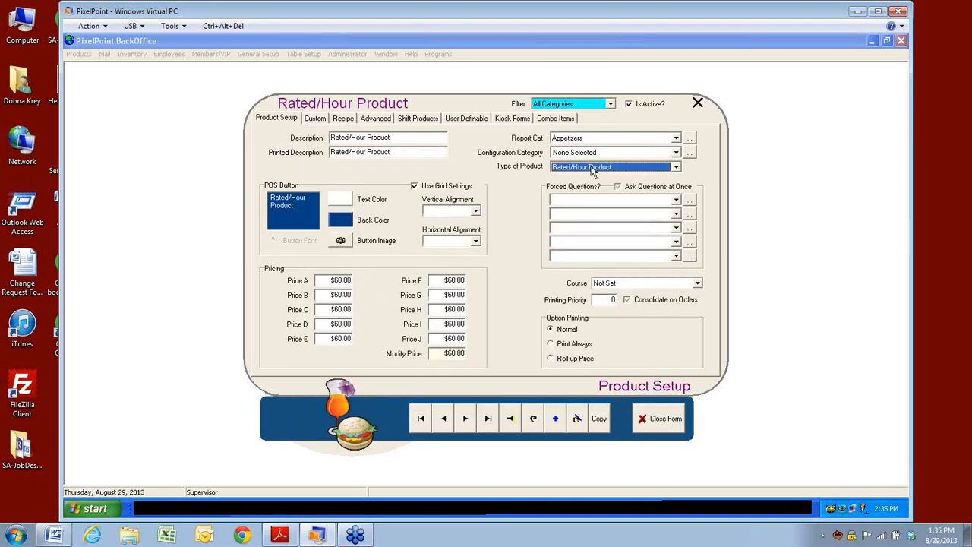
click(324, 281)
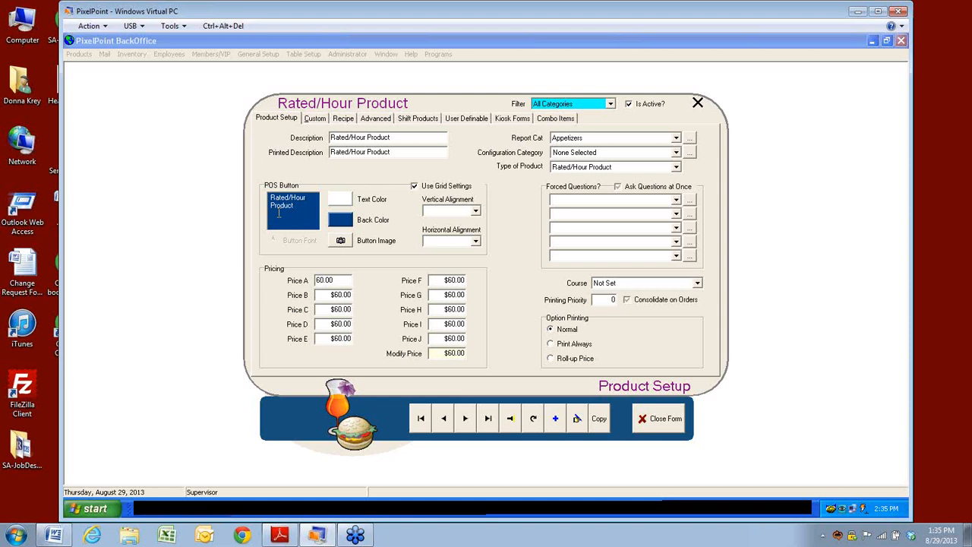
click(678, 168)
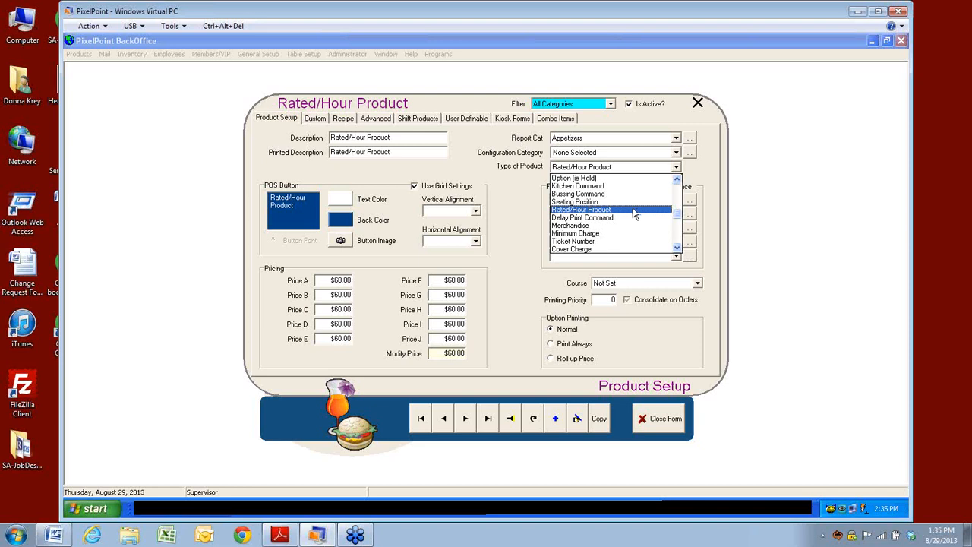
Step: Search 'dia' and load the Delay Print Command product
click(511, 418)
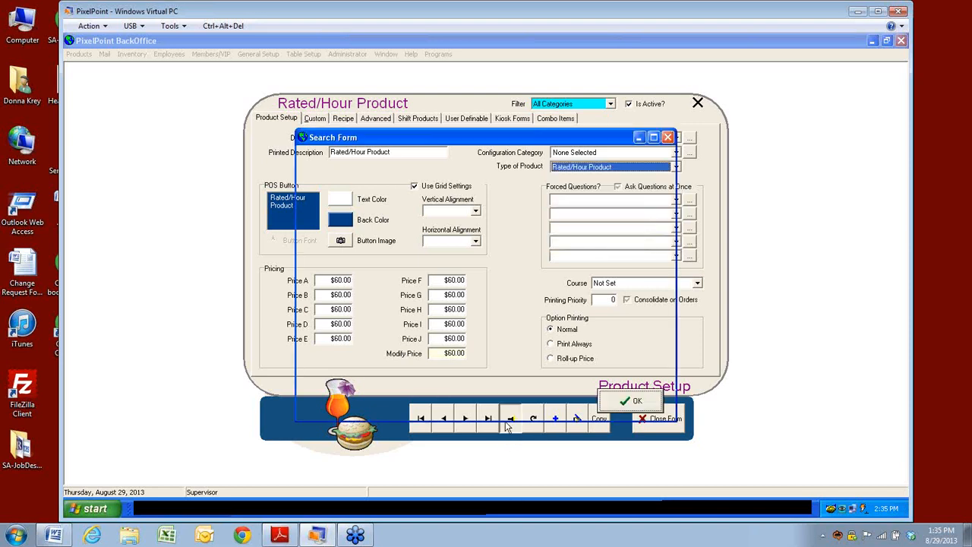
text(dia)
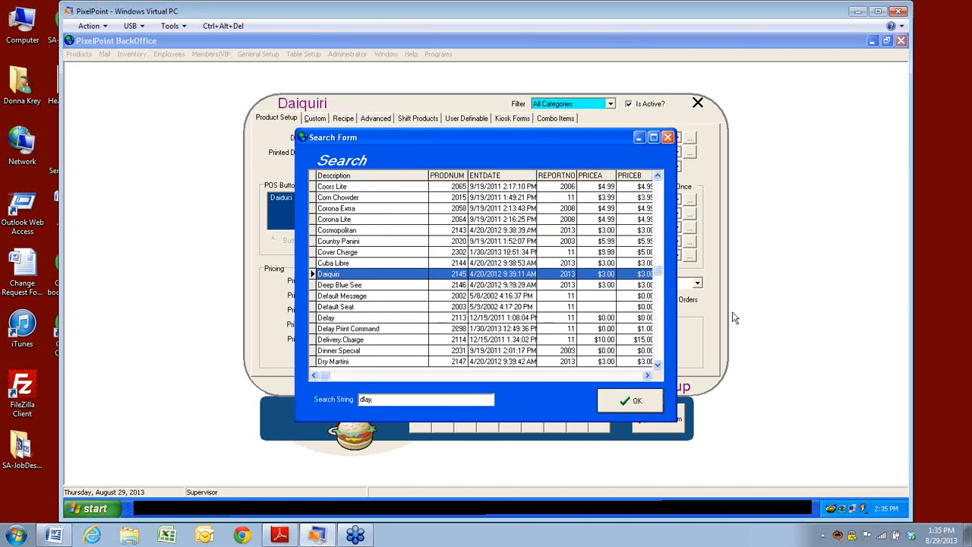
click(327, 332)
click(627, 400)
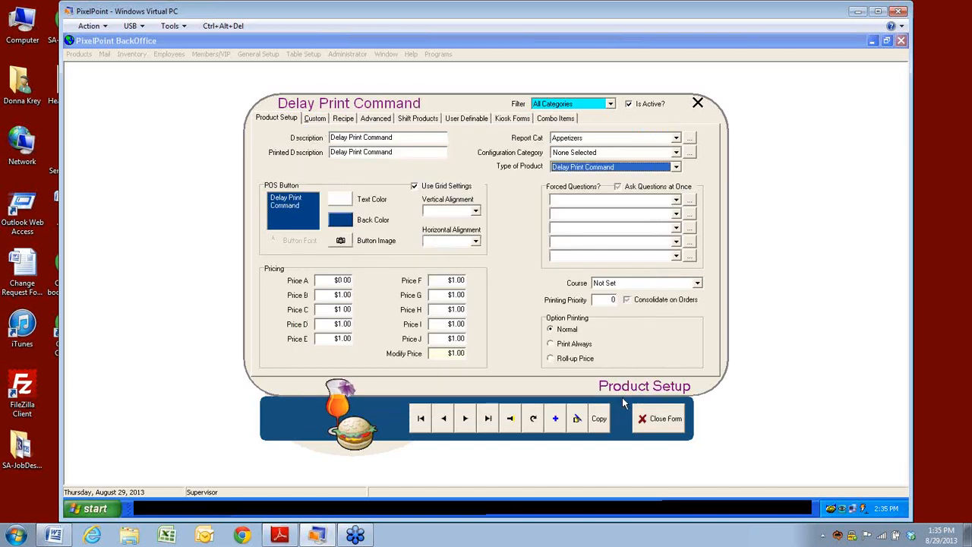
Step: Review its Custom, Recipe, Advanced and Shift Products pages, then its product type
click(316, 117)
click(344, 118)
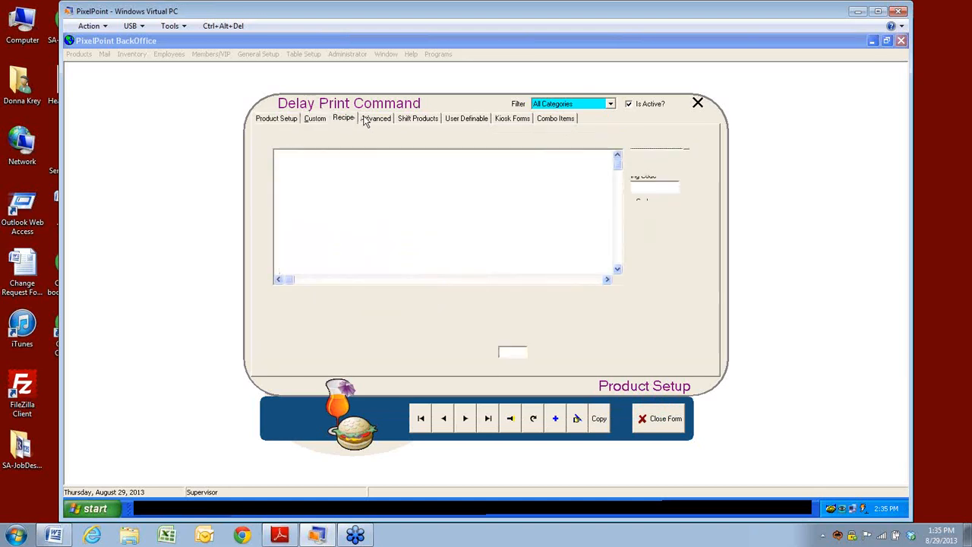
click(374, 119)
click(418, 119)
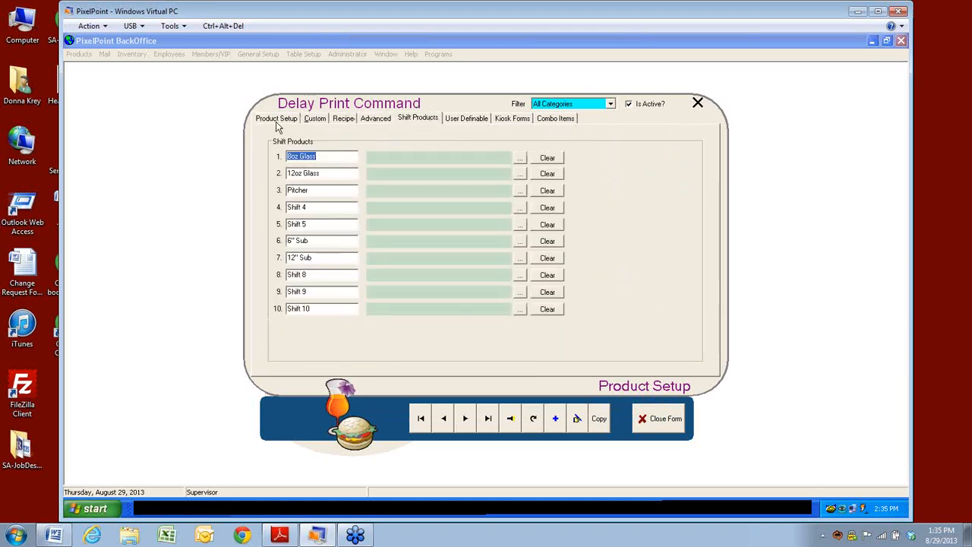
click(276, 120)
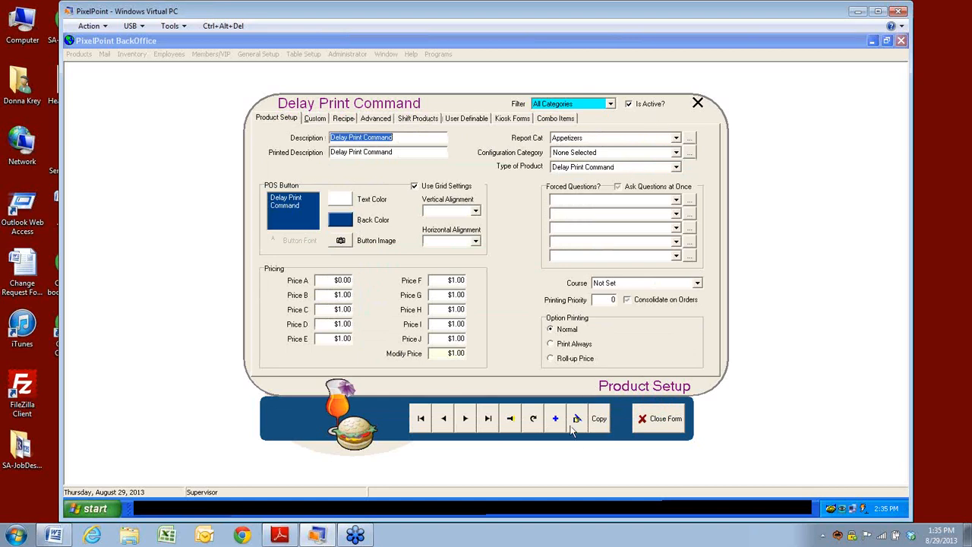
click(676, 167)
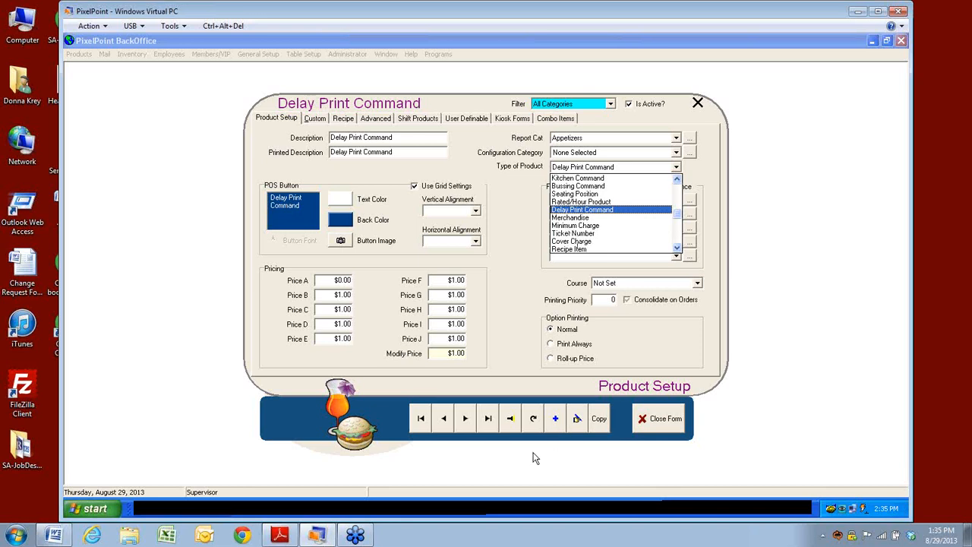
Step: Search 'tic' and open the Ticket Number product
click(511, 419)
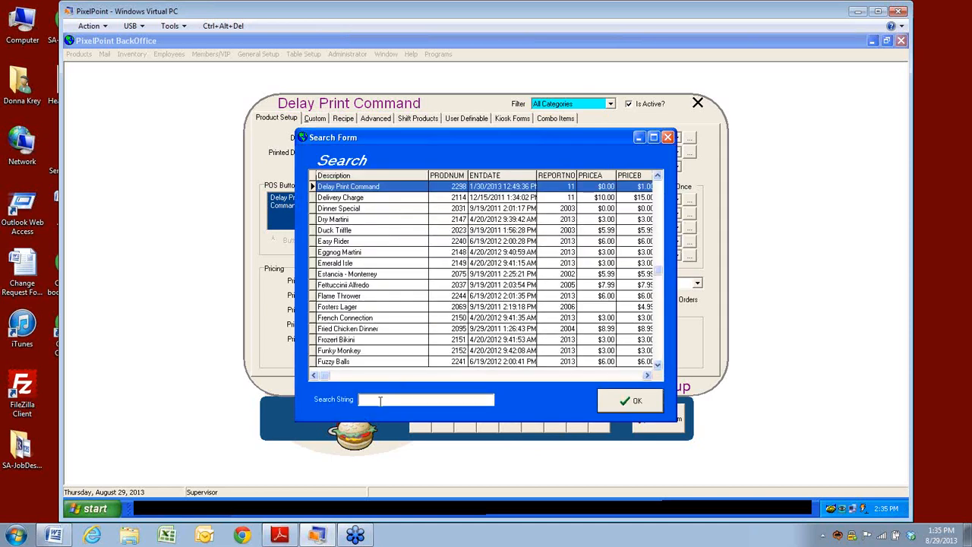
text(tic)
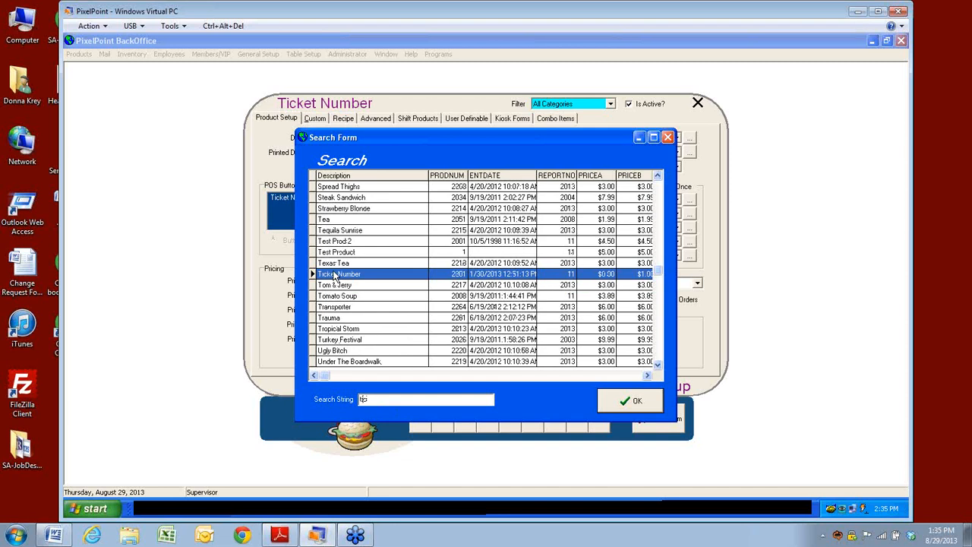
click(630, 406)
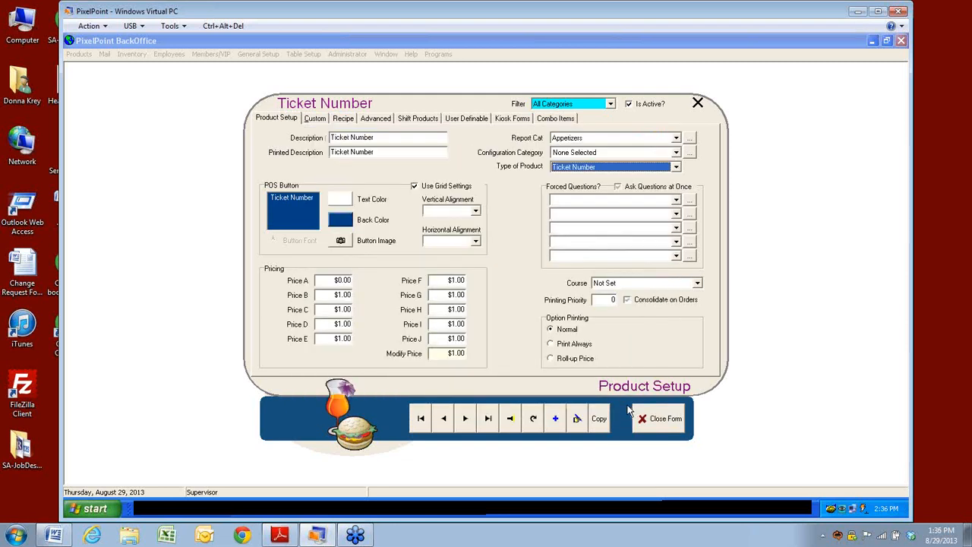
Step: Review Ticket Number's Advanced page and its Ticket Number product type, leaving it unchanged
click(375, 122)
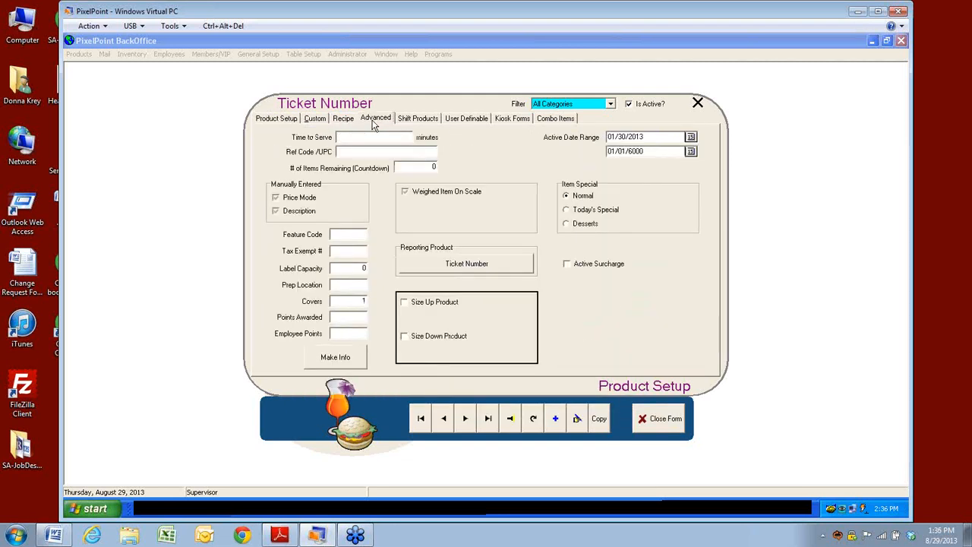
click(294, 124)
click(677, 166)
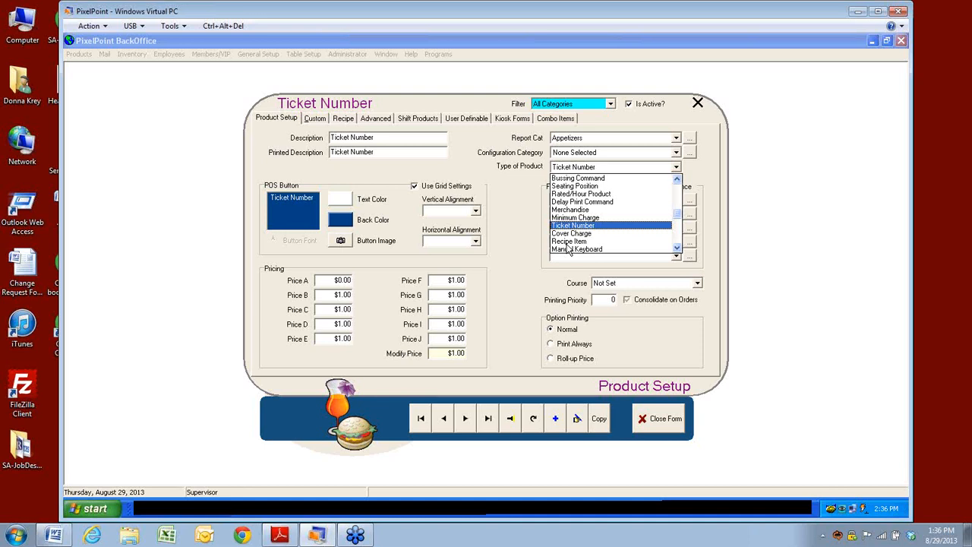
click(678, 251)
click(514, 245)
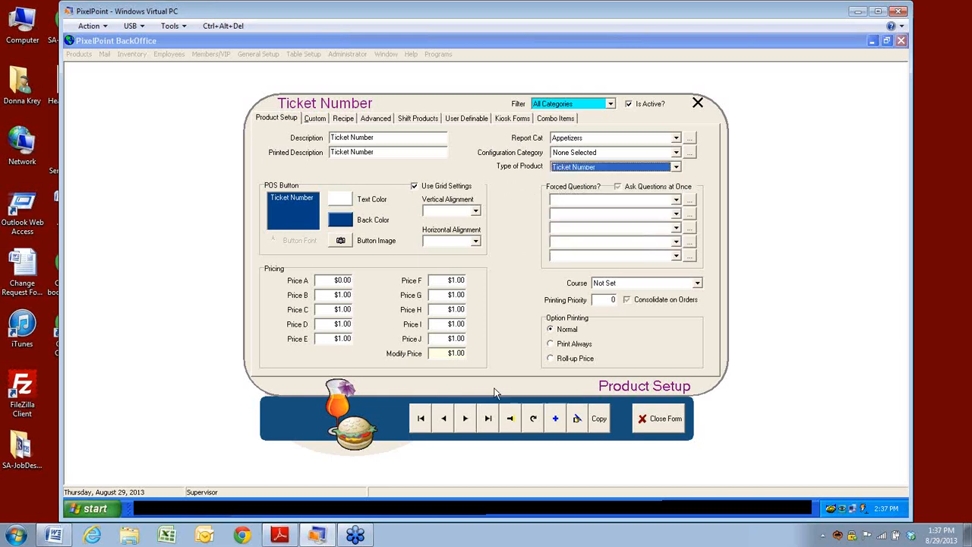
Step: Search 'bur' and load Burrito Combo into the product form
click(510, 417)
click(611, 408)
click(512, 427)
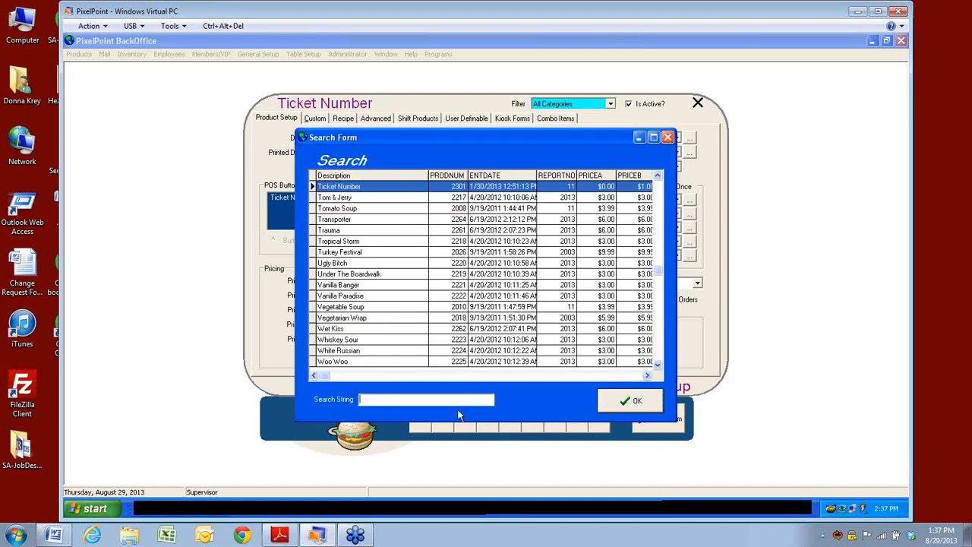
text(bur)
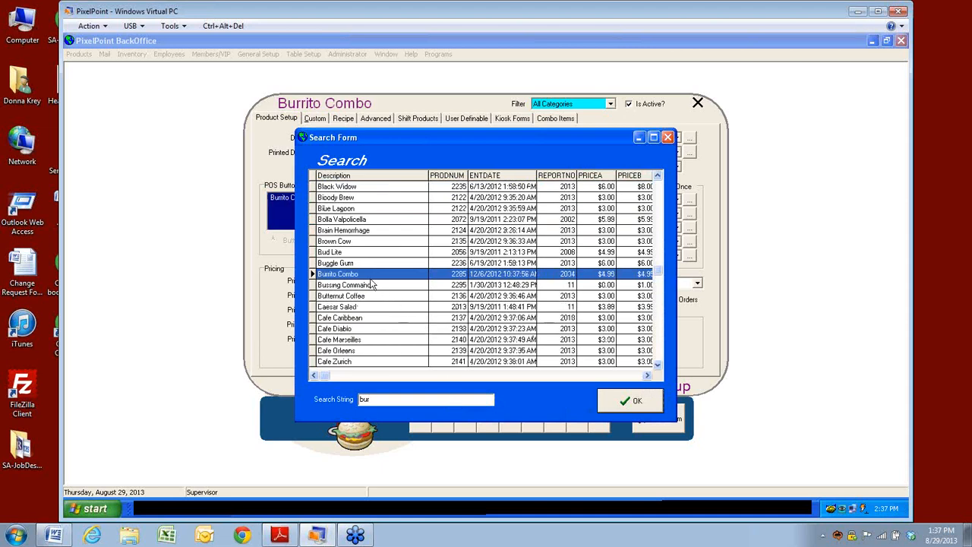
click(630, 400)
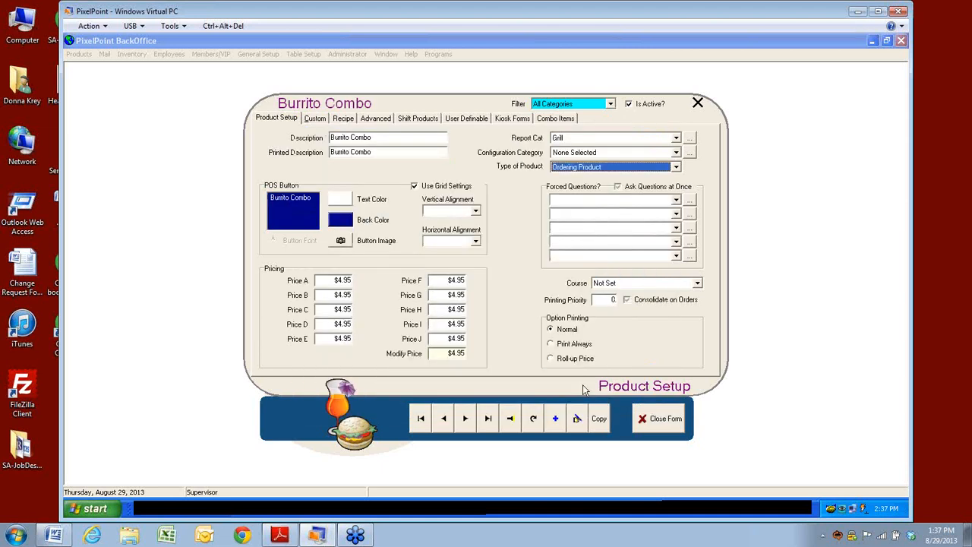
Step: Browse past Chicken Cobb Salad and Classic Burrito down to Deep Blue Sea and load it
click(521, 430)
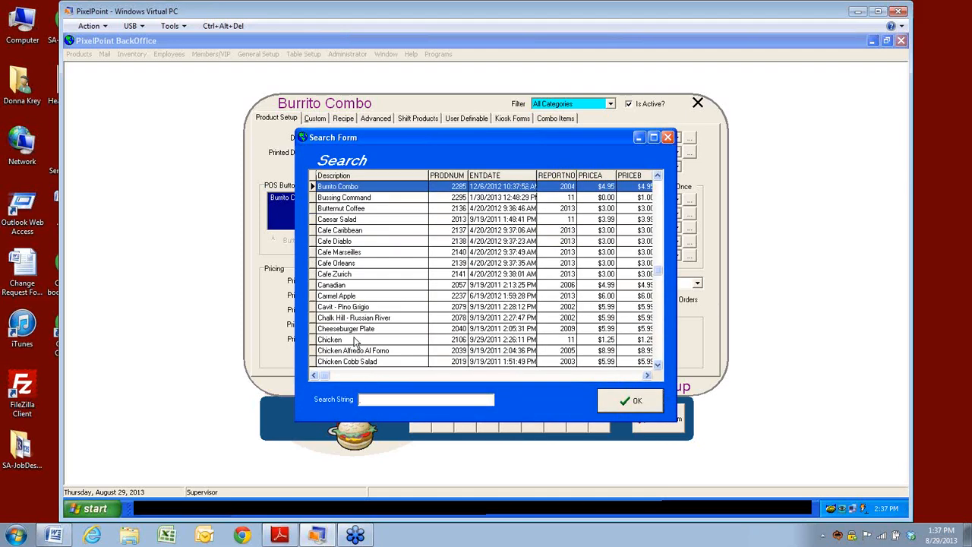
click(336, 341)
drag(562, 136, 465, 107)
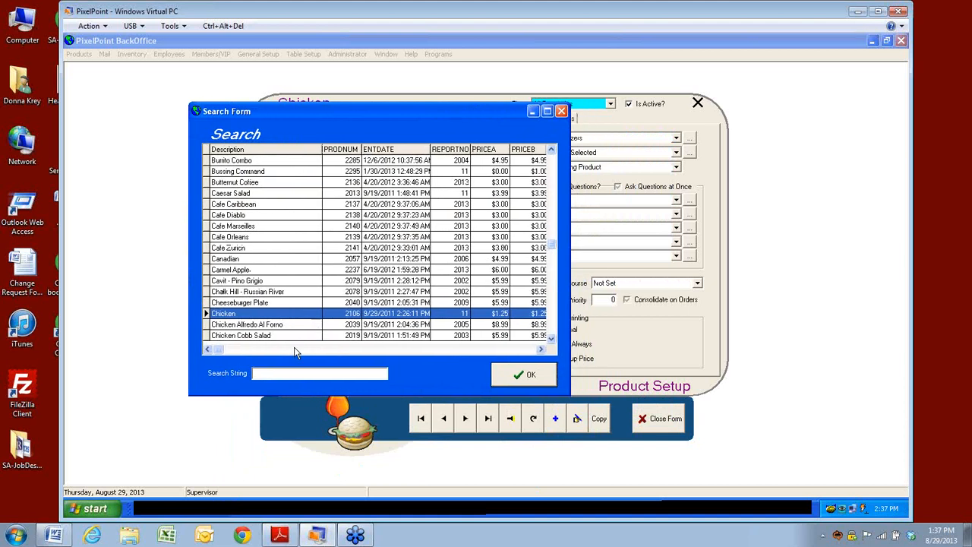
click(276, 338)
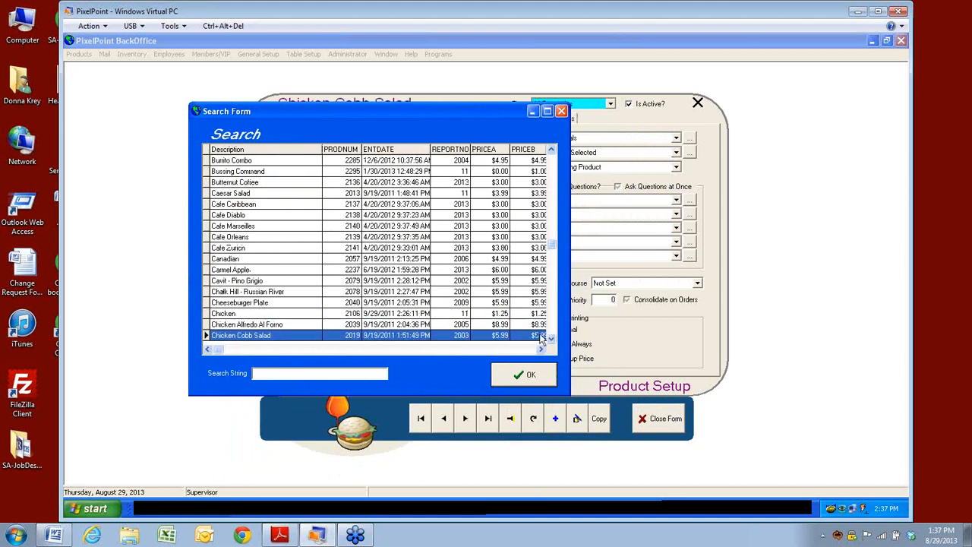
key(Down)
key(Down)
key(Down)
key(Down)
key(Down)
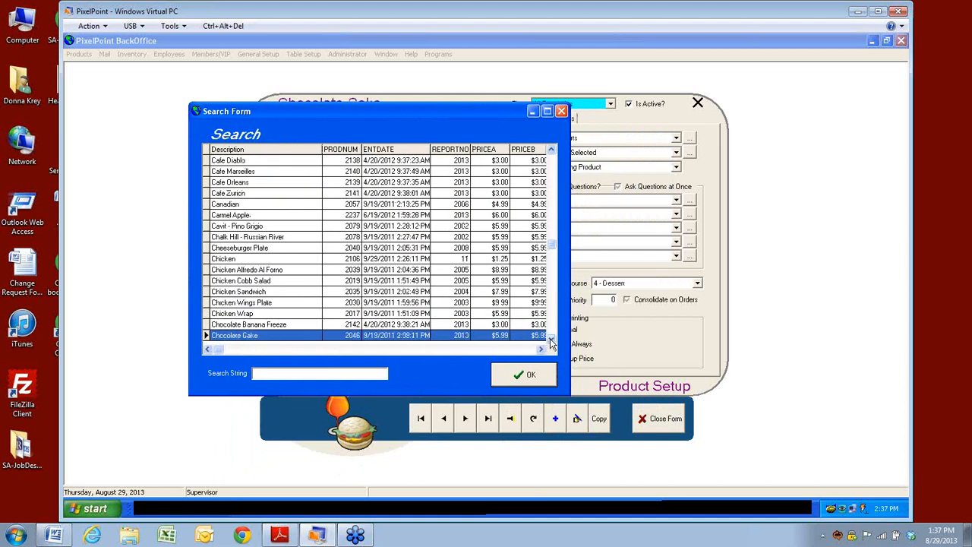
key(Down)
key(Down)
key(Down)
key(Down)
key(Down)
key(Down)
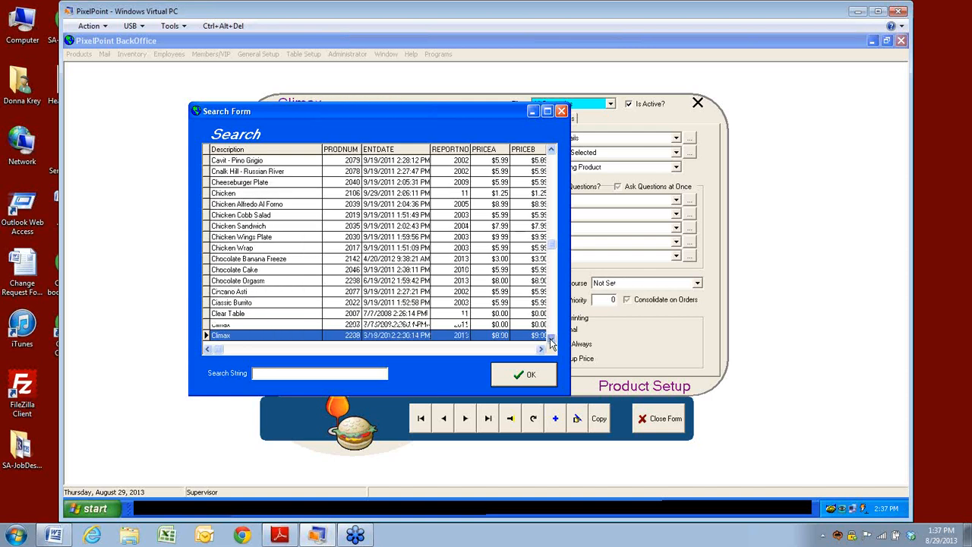
click(272, 304)
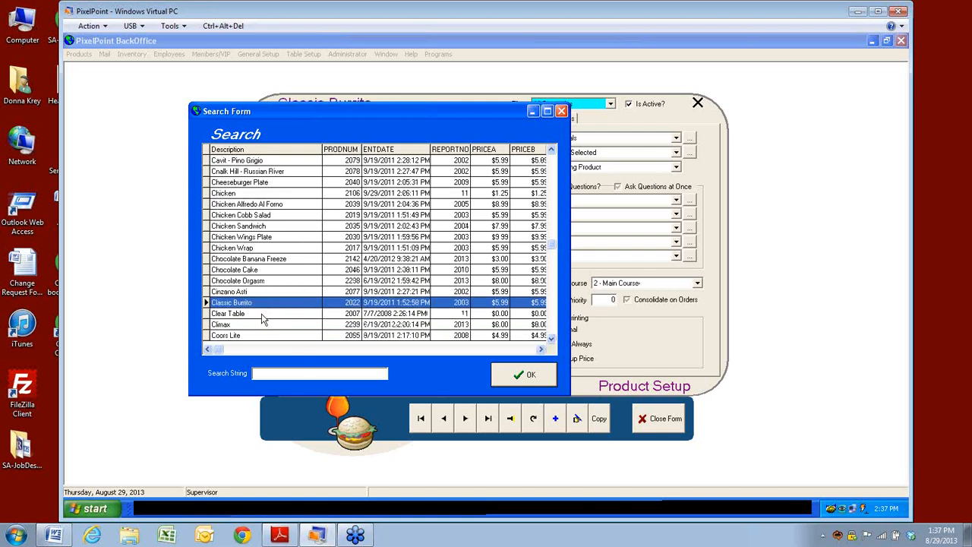
key(Down)
key(Down)
key(Down)
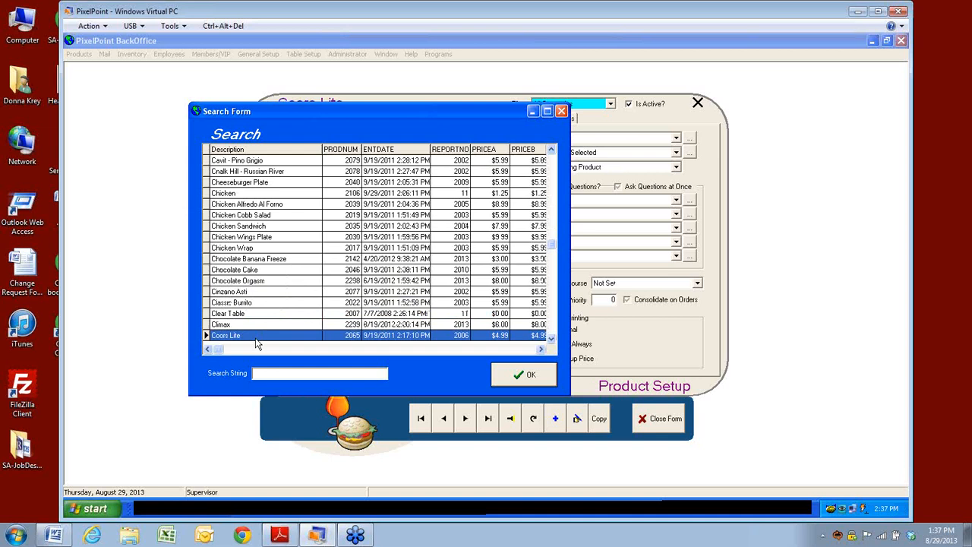
key(Down)
key(Down)
key(Down)
key(Down)
key(Down)
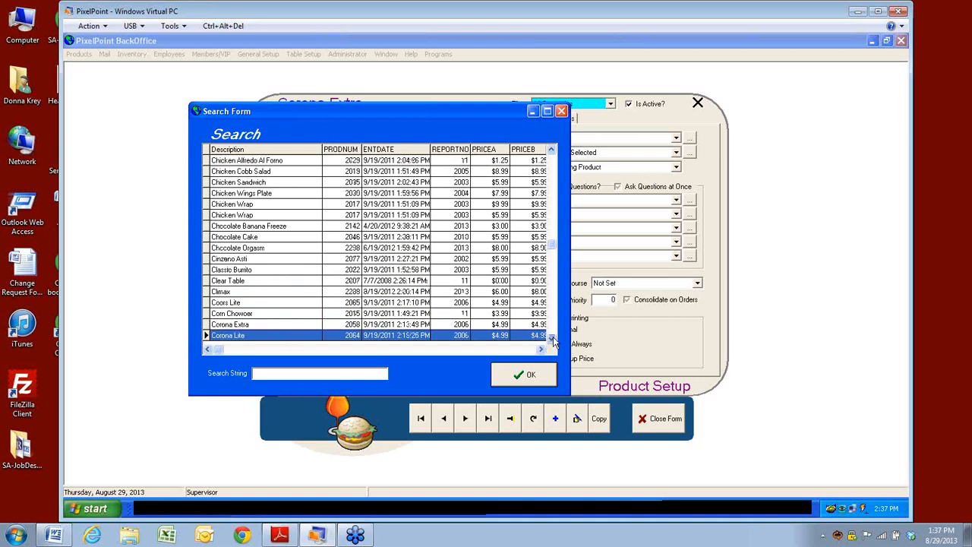
key(Down)
key(Down)
key(Down)
key(Down)
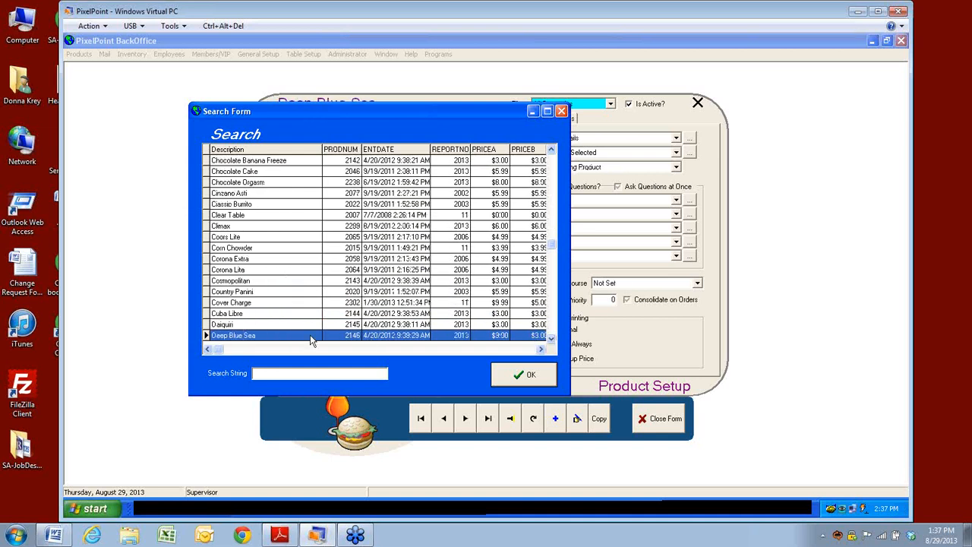
click(523, 376)
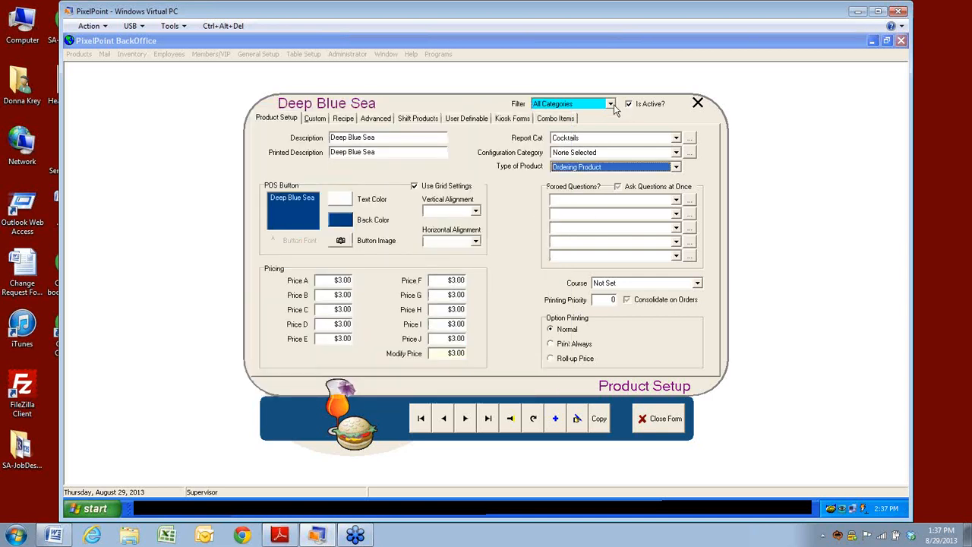
Step: Filter the product list to the Appetizers category
click(611, 104)
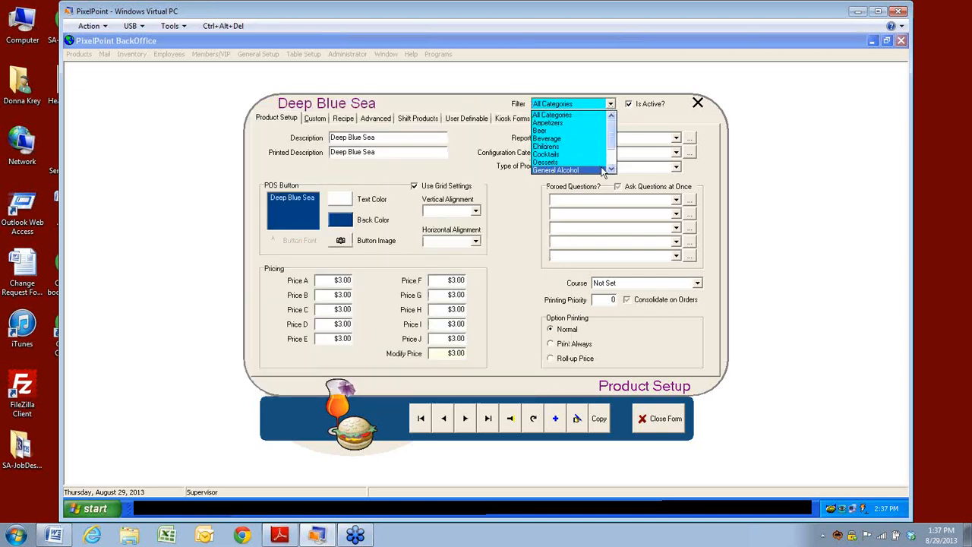
click(559, 123)
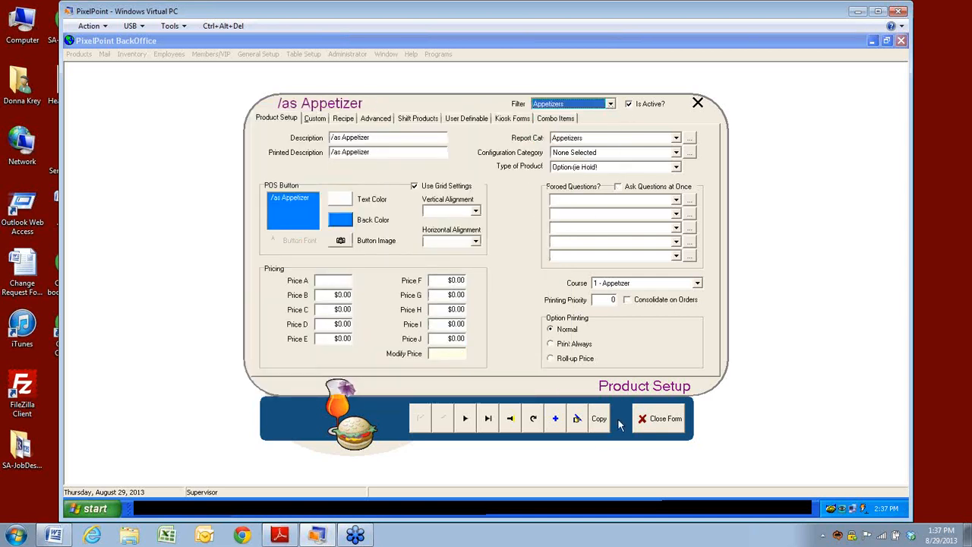
click(511, 420)
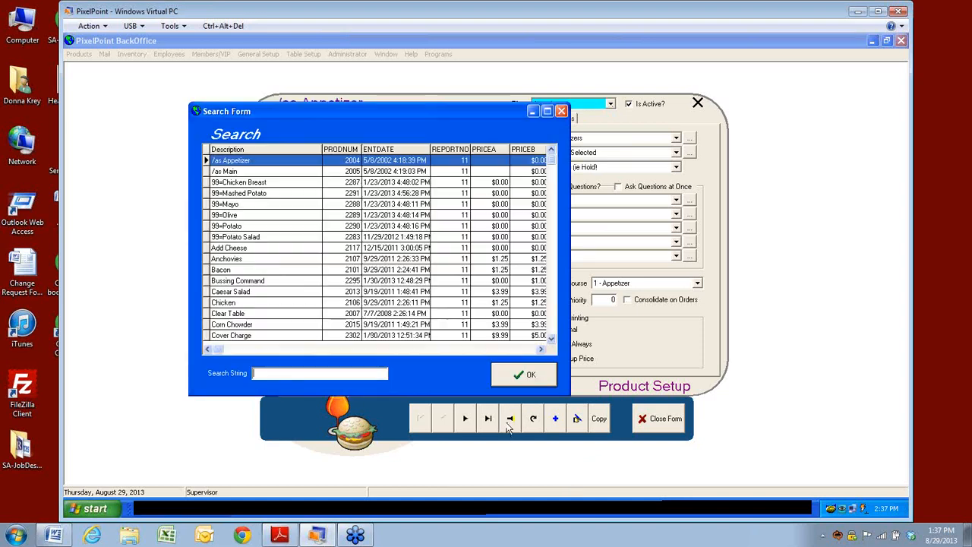
Step: Scroll the search list down to Old School Burger and load it into the form
click(552, 338)
click(553, 338)
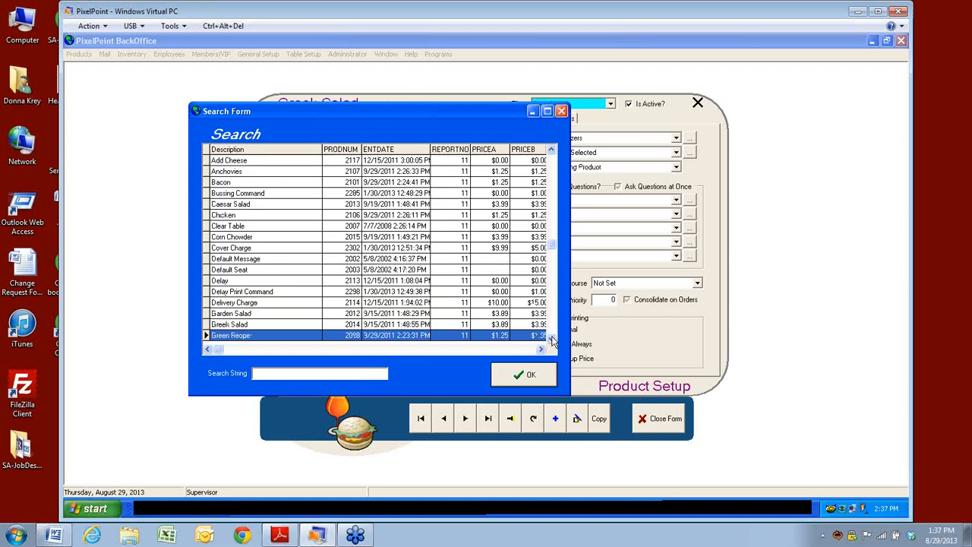
click(553, 340)
click(553, 339)
click(553, 339)
click(553, 340)
click(553, 339)
click(553, 340)
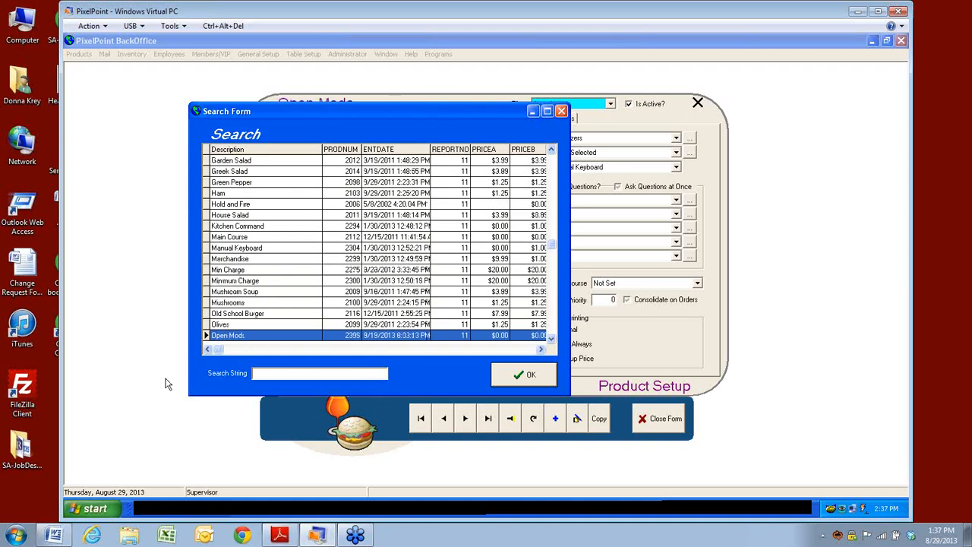
click(253, 314)
click(516, 374)
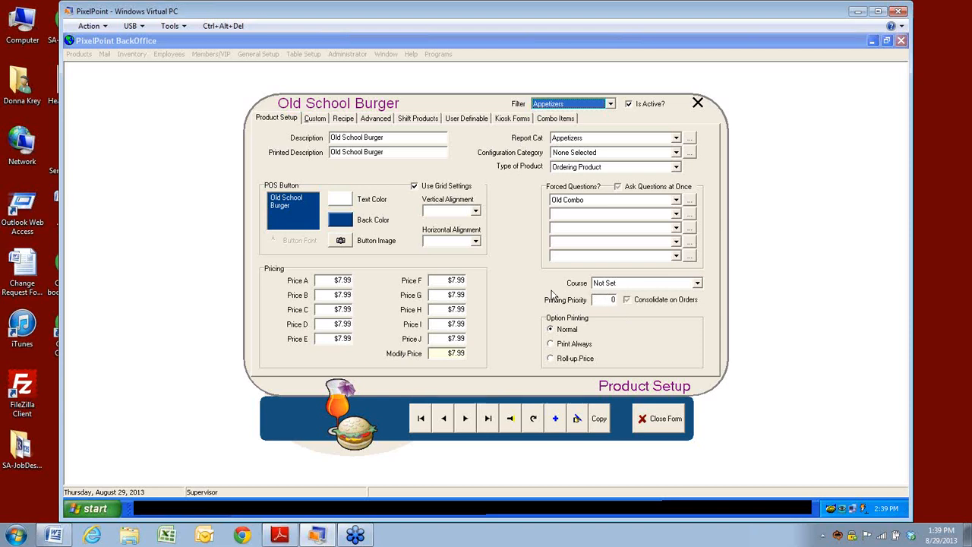
Step: Set Old School Burger's course to 2 - Main Course
click(698, 283)
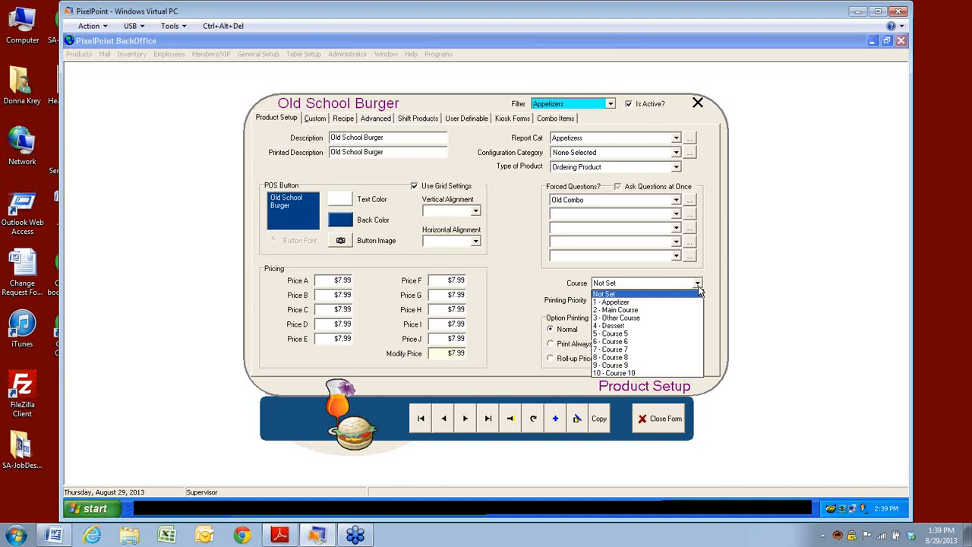
click(625, 311)
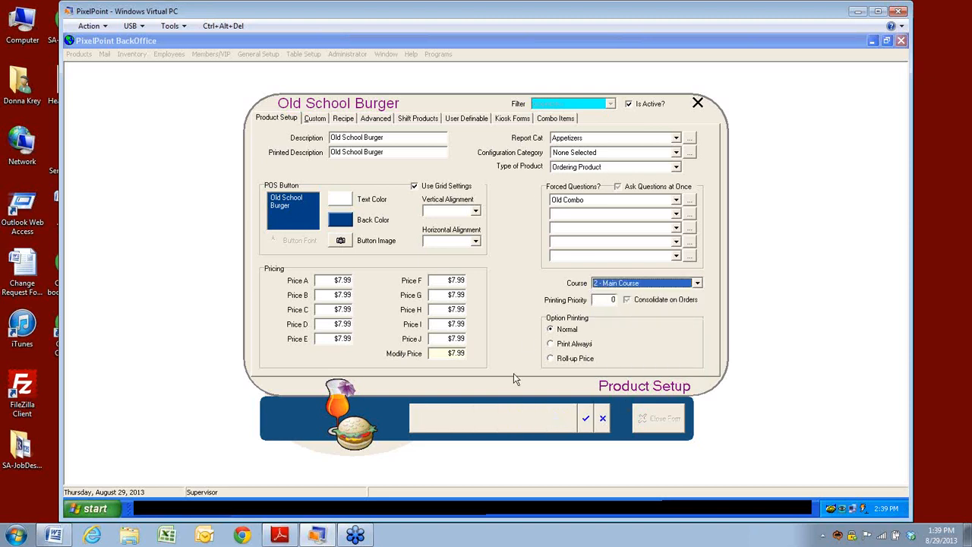
click(604, 299)
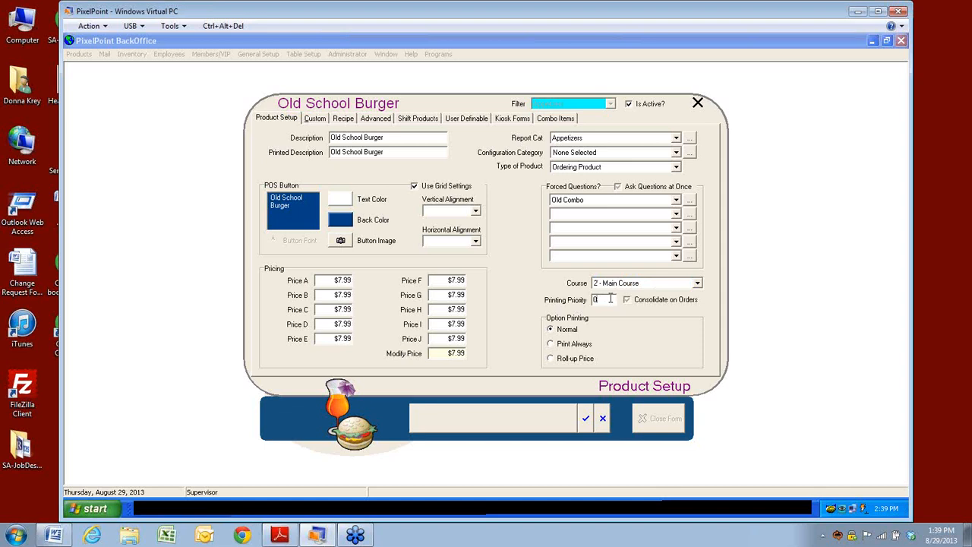
Step: Change the report category from Appetizers to Grill and save the product
click(681, 138)
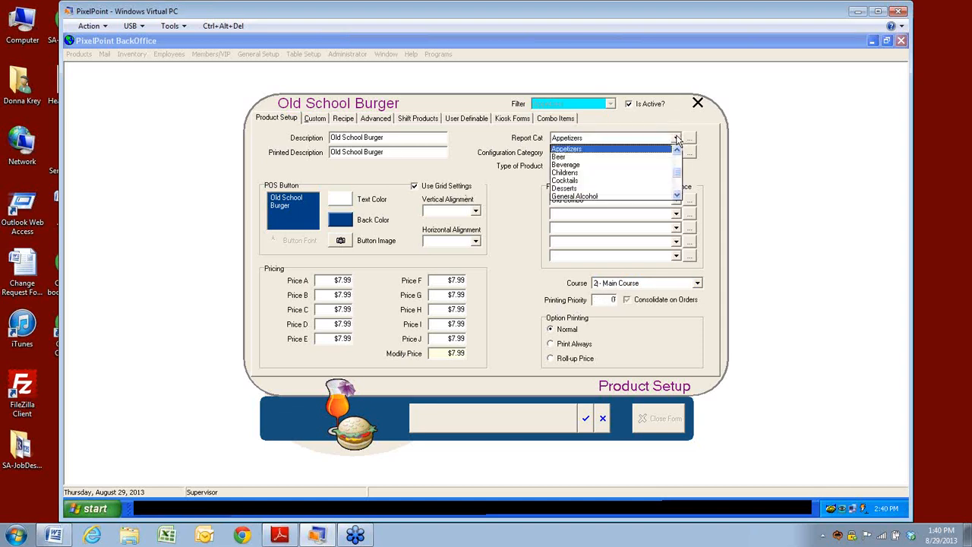
click(679, 197)
click(679, 197)
click(679, 197)
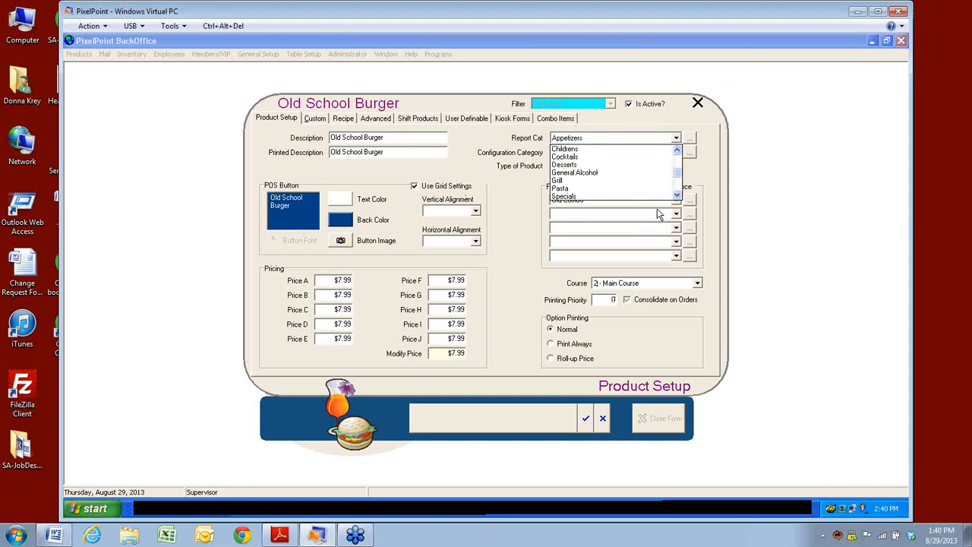
click(566, 180)
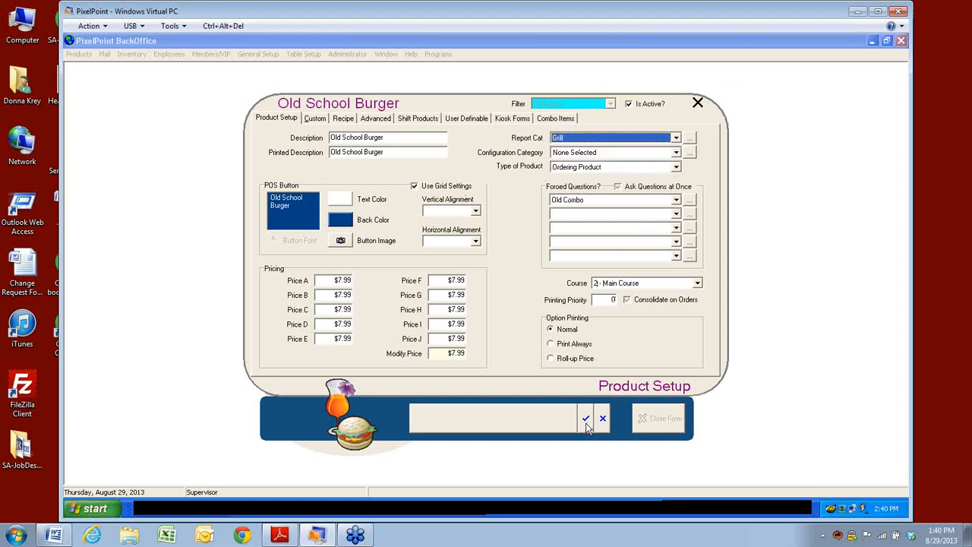
click(586, 419)
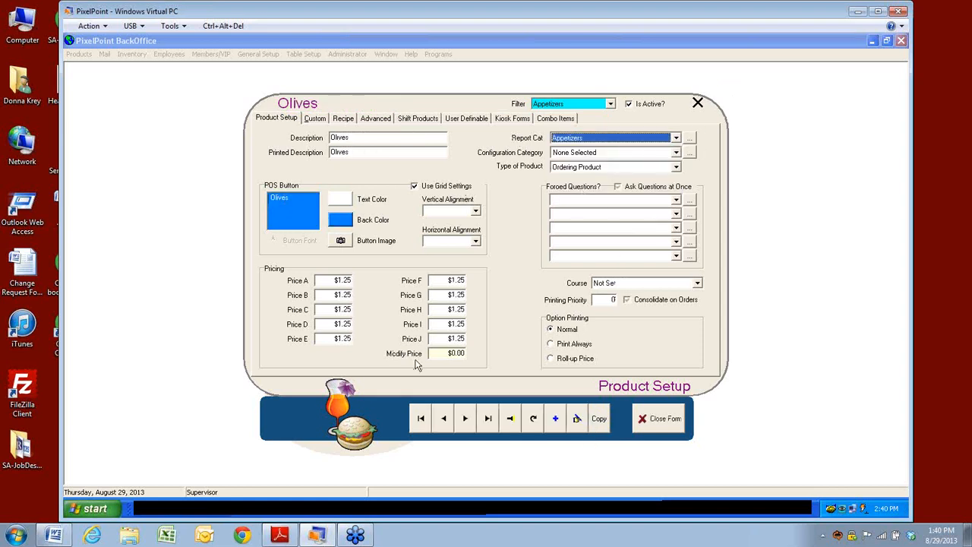
Step: Filter products to Grill and load Old School Burger from the search list
click(614, 106)
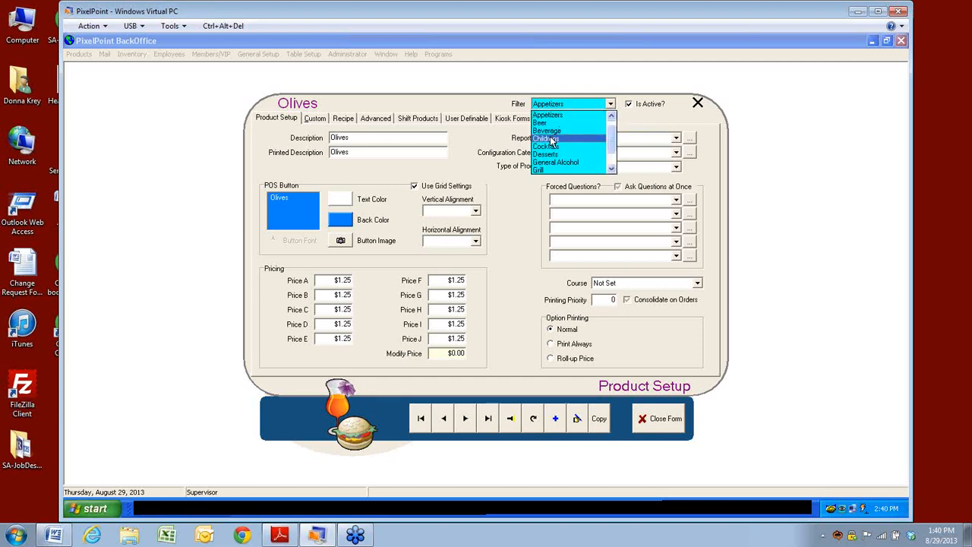
click(541, 169)
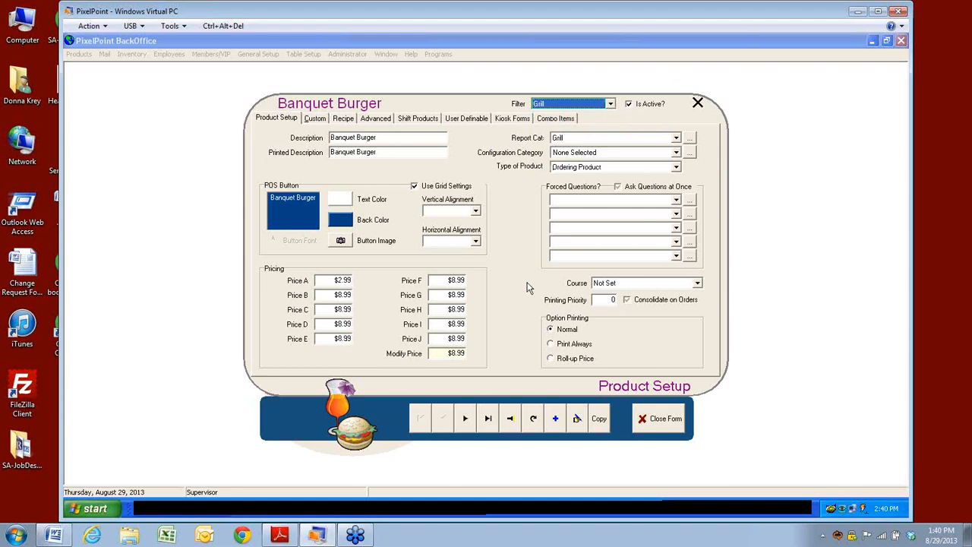
click(511, 419)
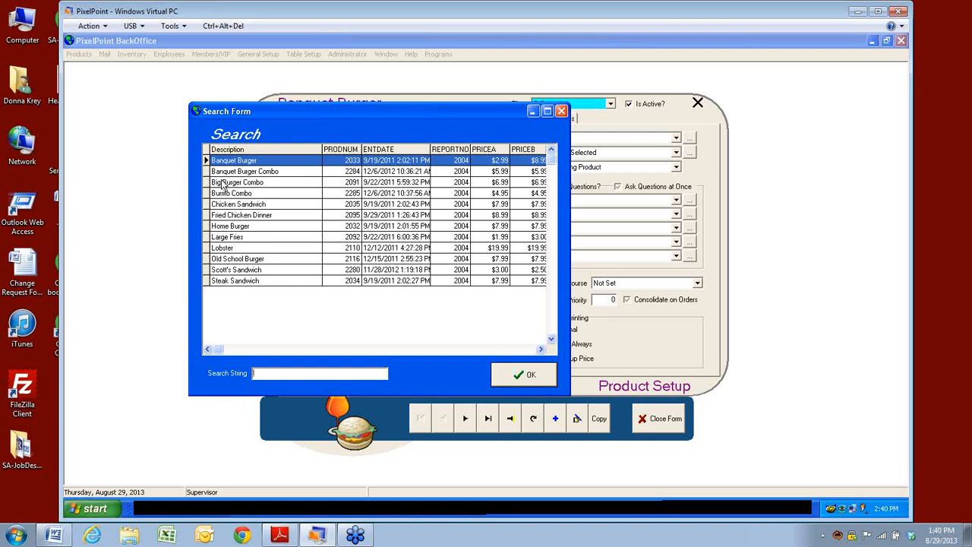
click(224, 259)
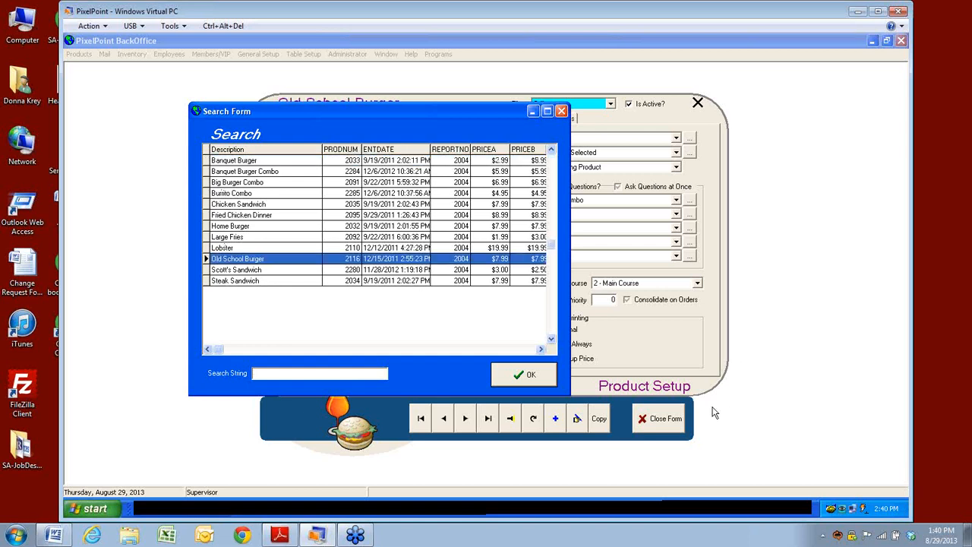
click(519, 380)
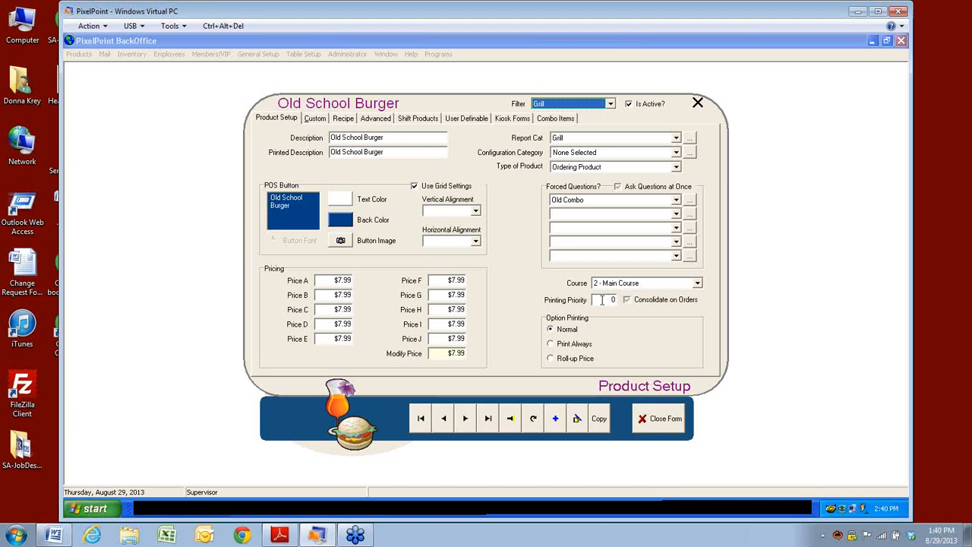
Step: Enter 50 as the printing priority and clear Consolidate on Orders
click(603, 300)
text(50)
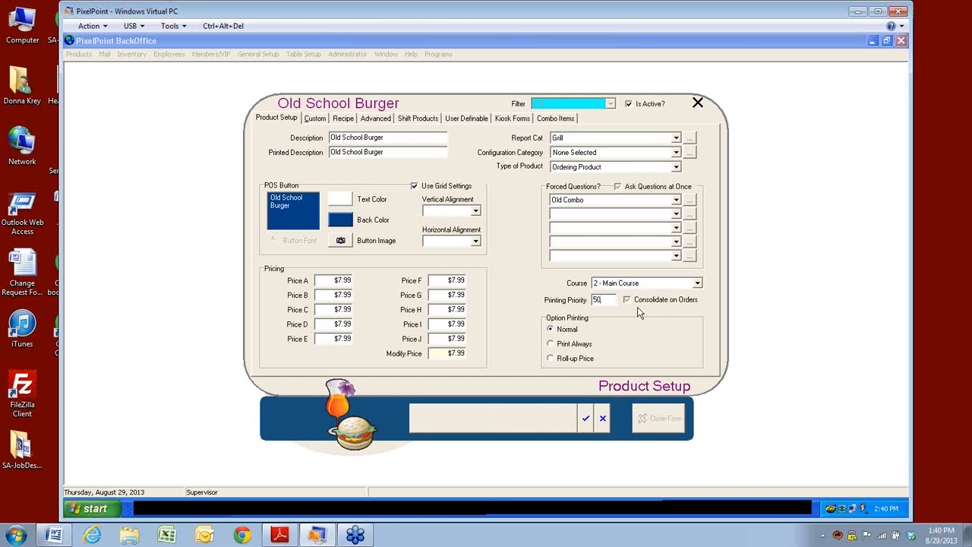
click(626, 301)
click(627, 301)
Step: Show the Type of Product options for Old School Burger
click(676, 167)
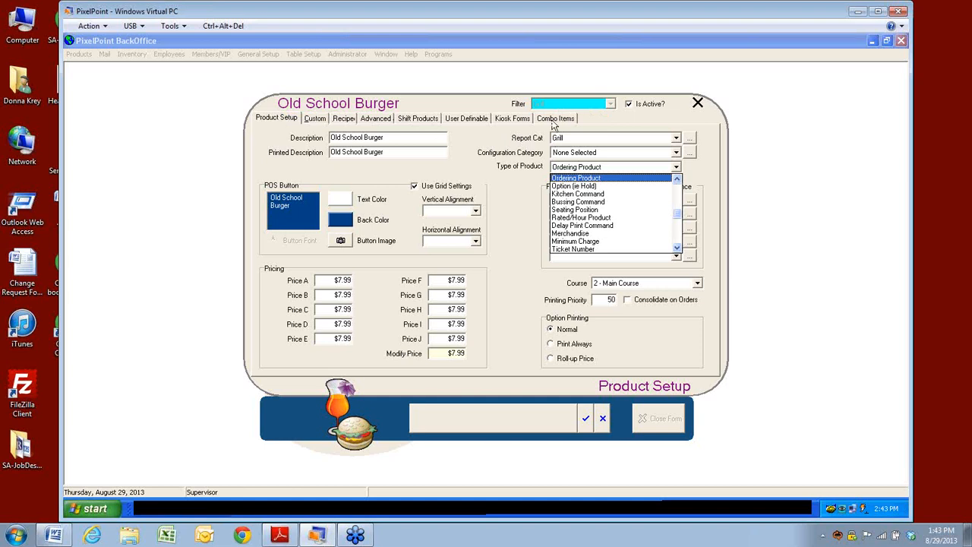
Step: Tick Define Custom on the Custom tab to enable the product's own defaults
click(315, 120)
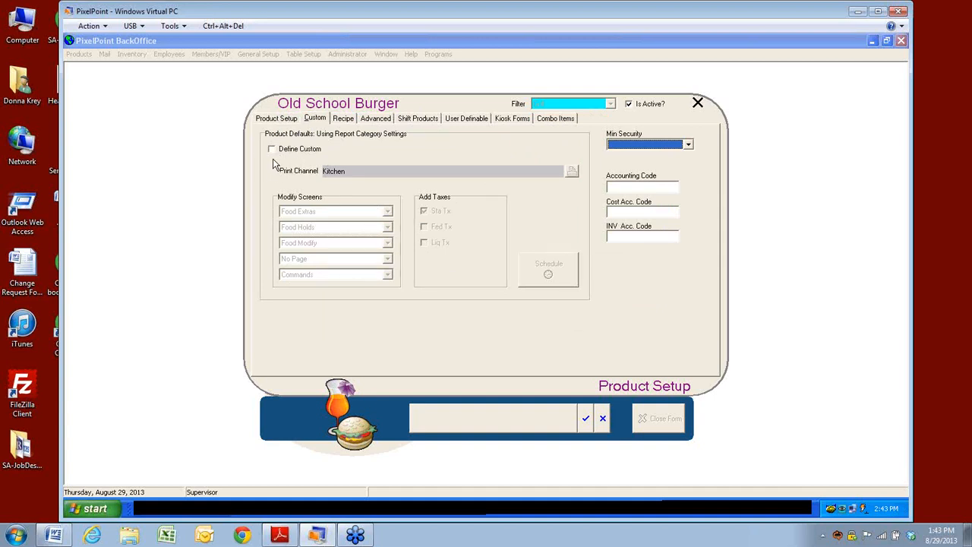
click(267, 119)
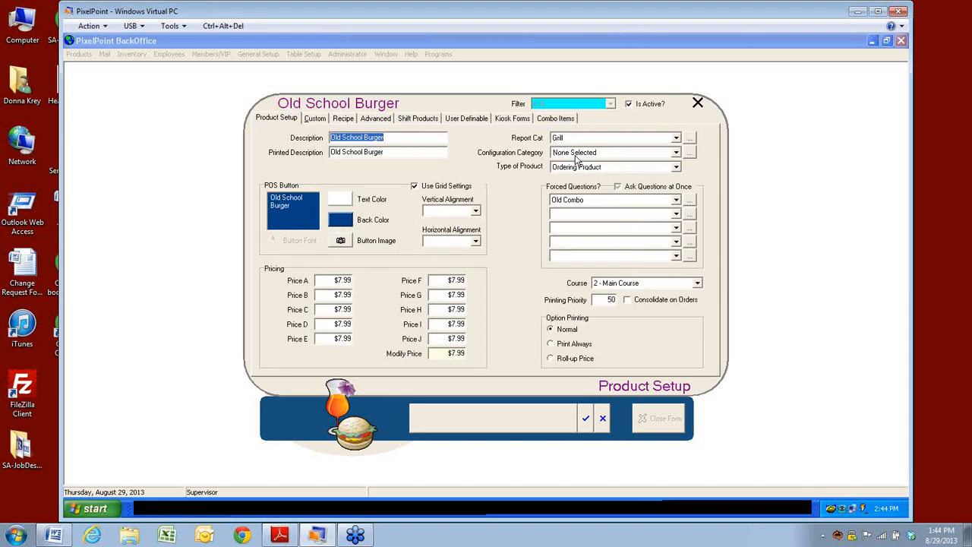
click(312, 120)
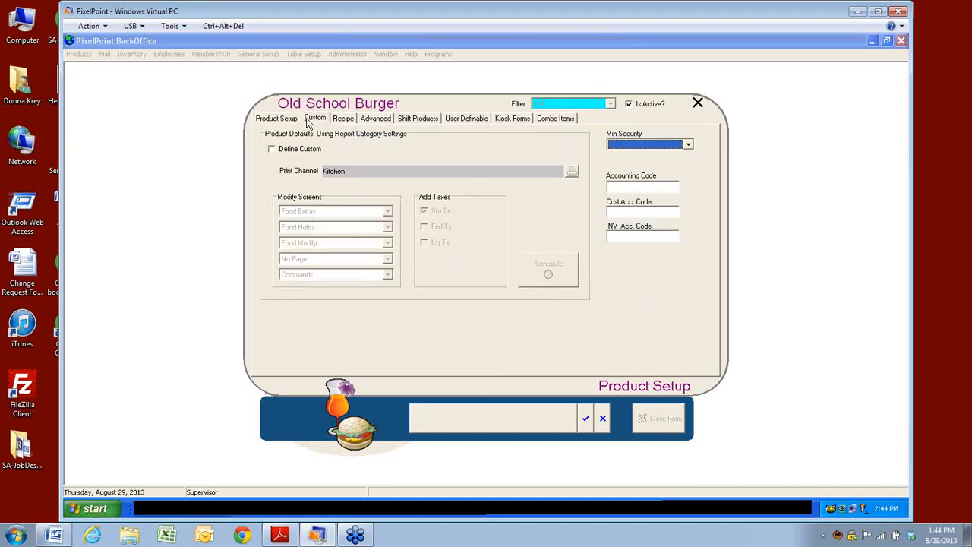
click(272, 150)
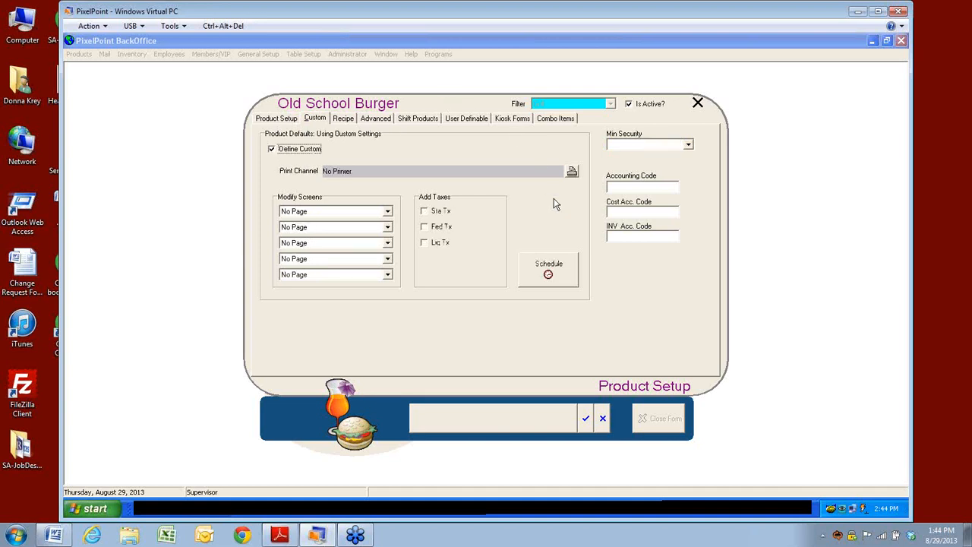
Step: Set the print channel to Local and view the weekly schedule without changing it
click(572, 171)
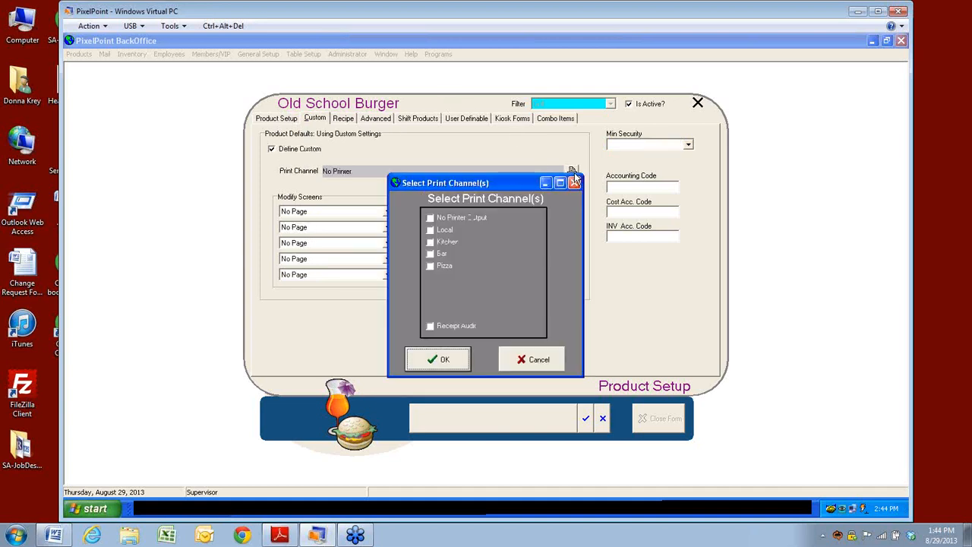
click(431, 230)
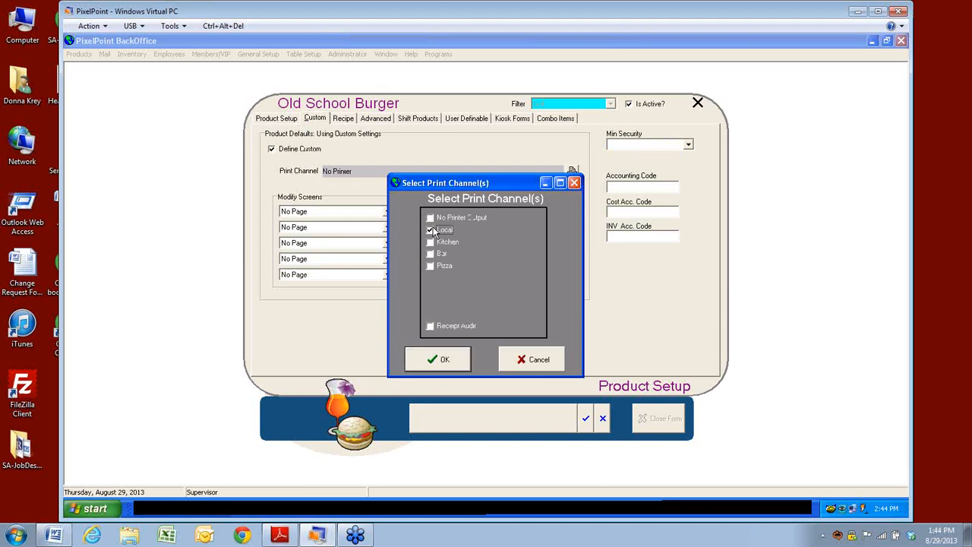
click(445, 361)
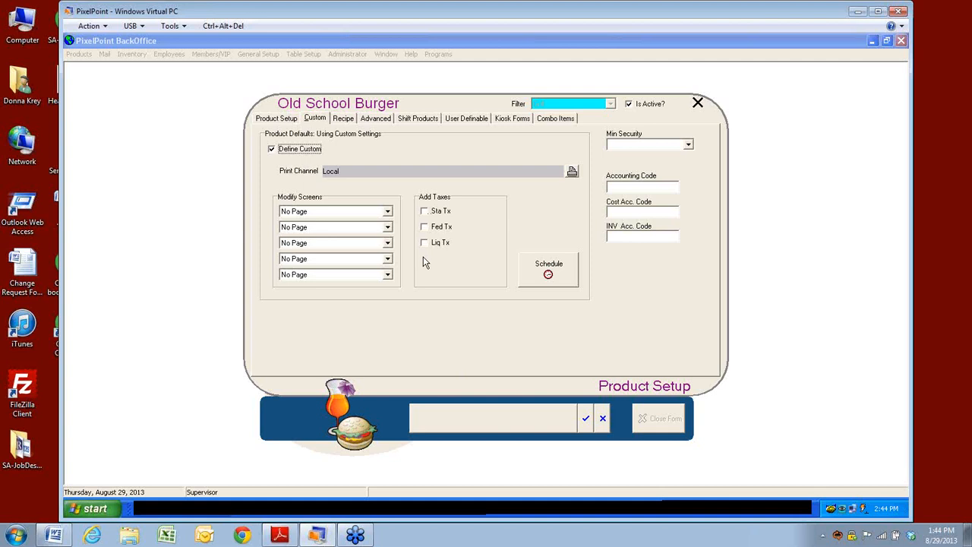
click(549, 272)
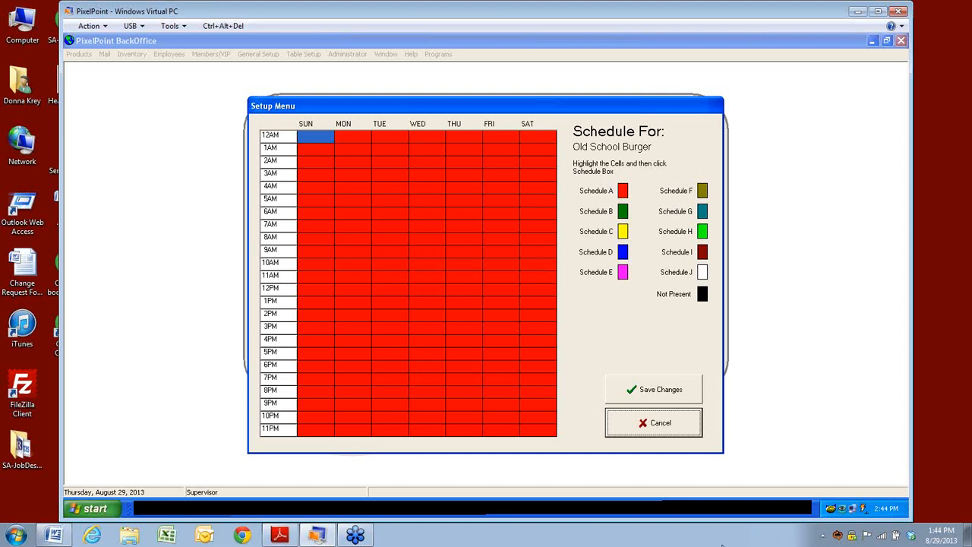
click(632, 431)
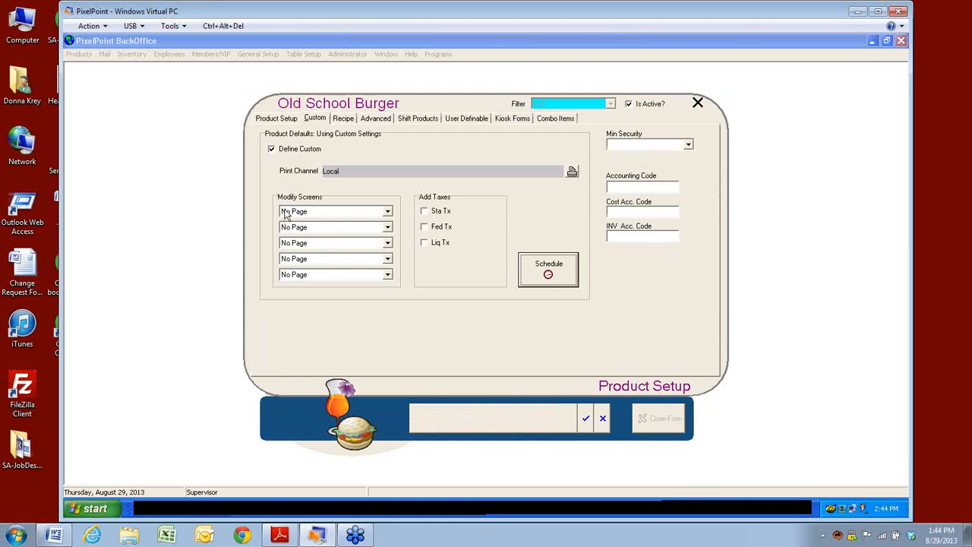
Step: Pick Bar Extra as the first modify screen, then uncheck Define Custom
click(387, 212)
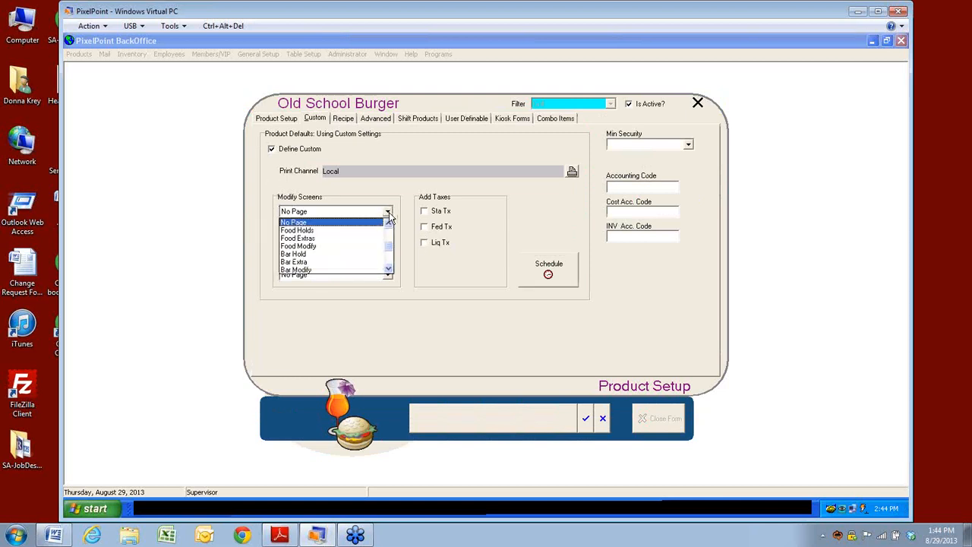
click(283, 263)
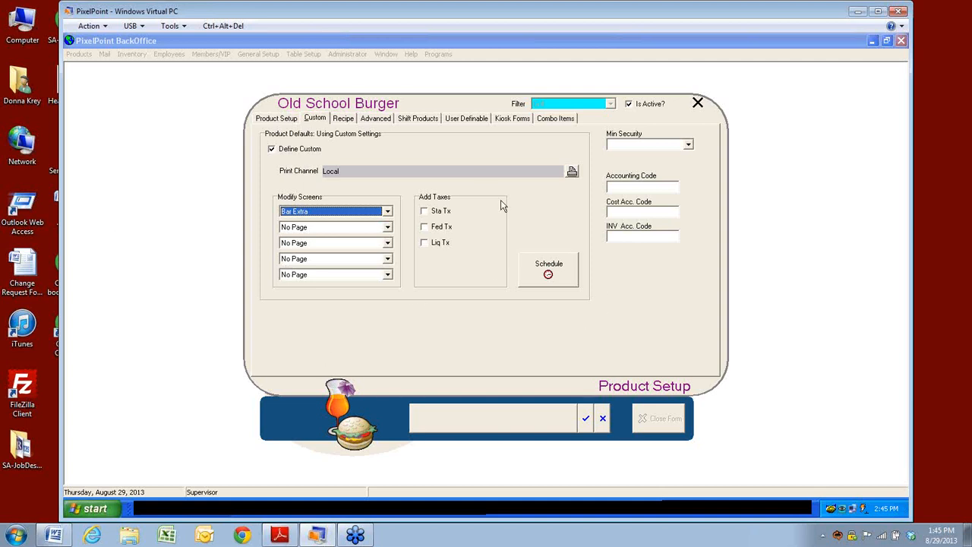
click(272, 151)
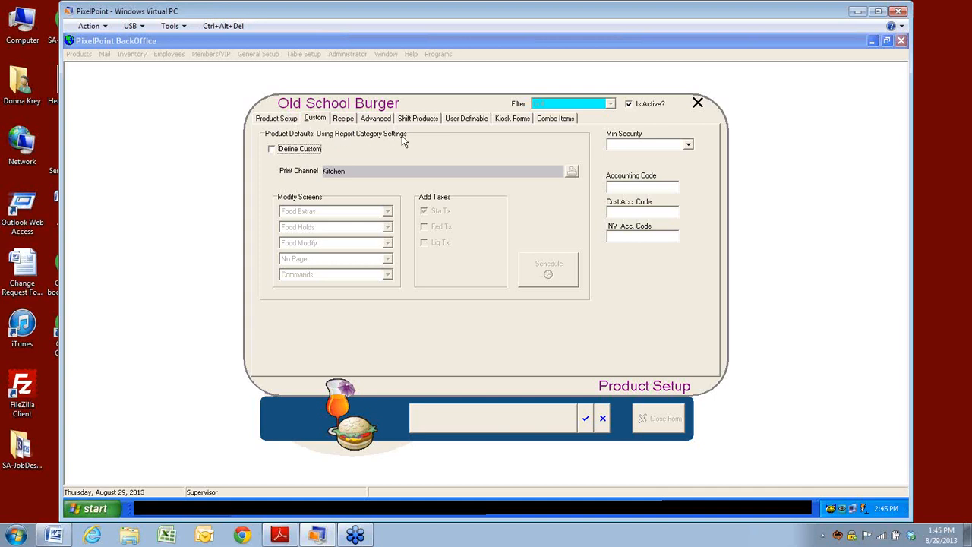
Step: Assign the Grilled App configuration category and check the inherited defaults on the Custom tab
click(293, 122)
click(675, 153)
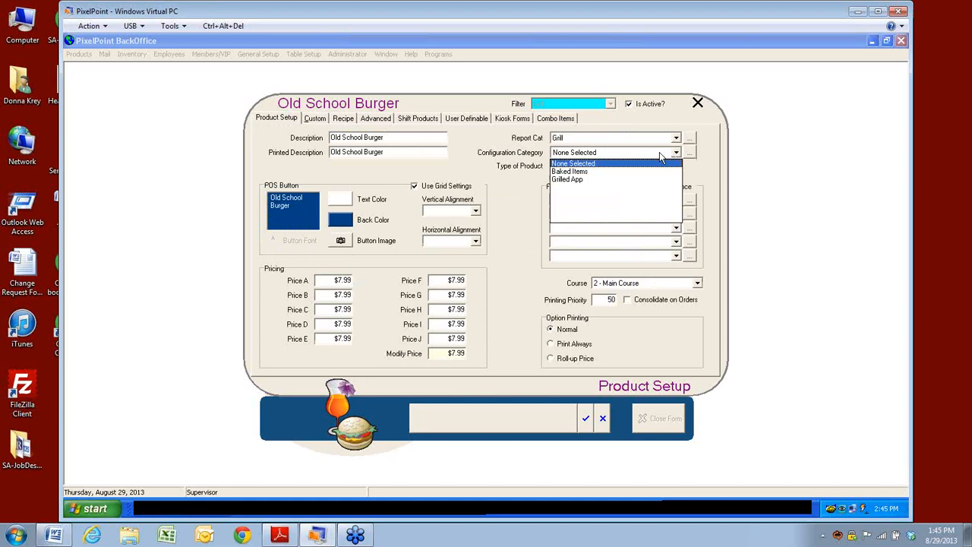
click(563, 180)
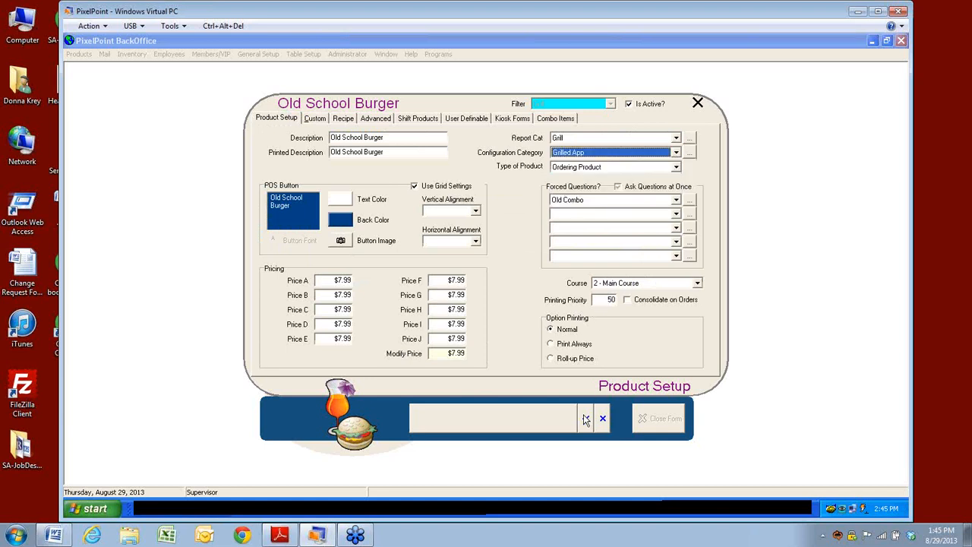
click(314, 118)
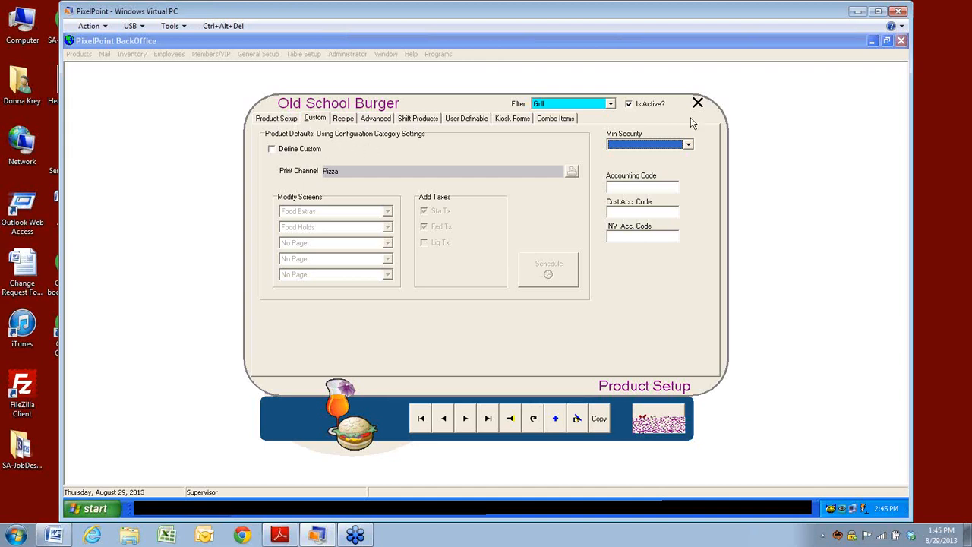
Step: Look over Min Security and the accounting code fields, then view the recipe
click(689, 145)
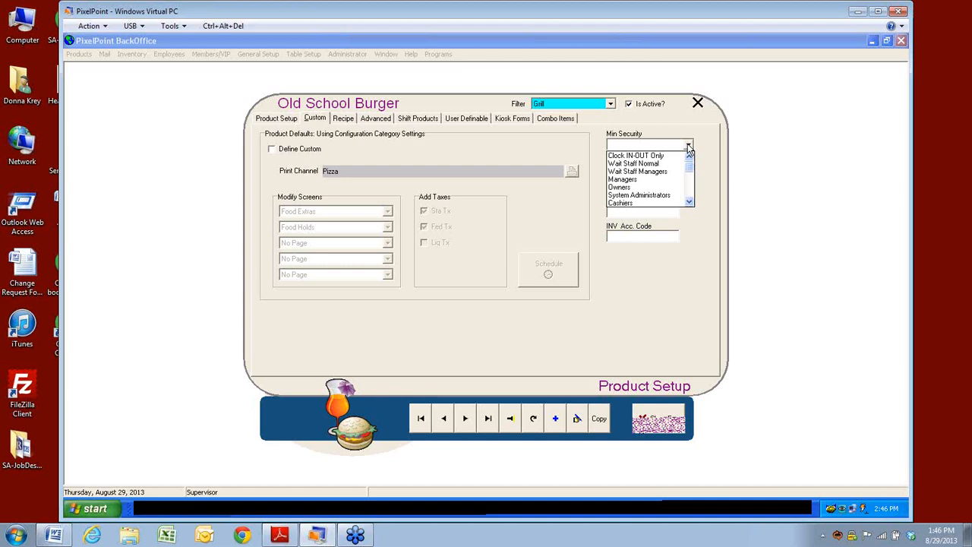
click(688, 146)
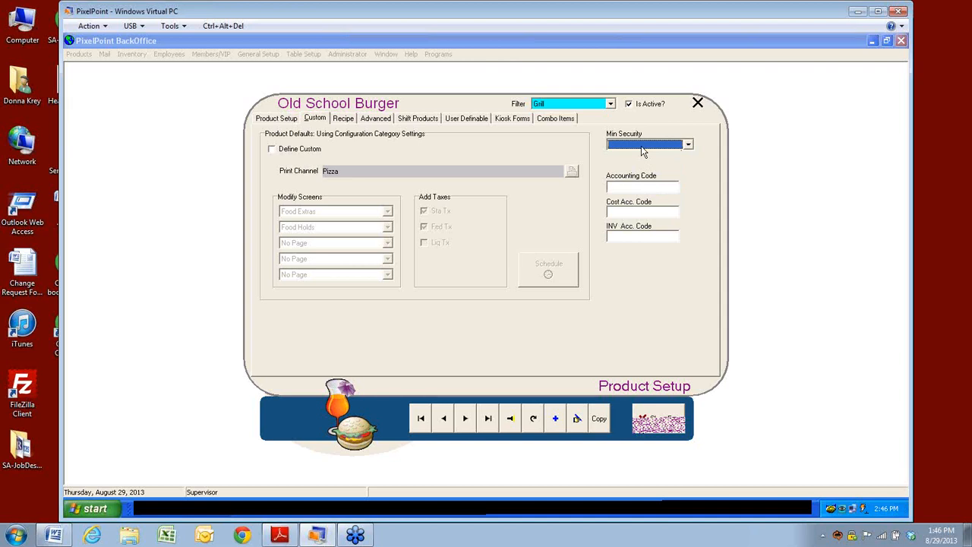
click(620, 186)
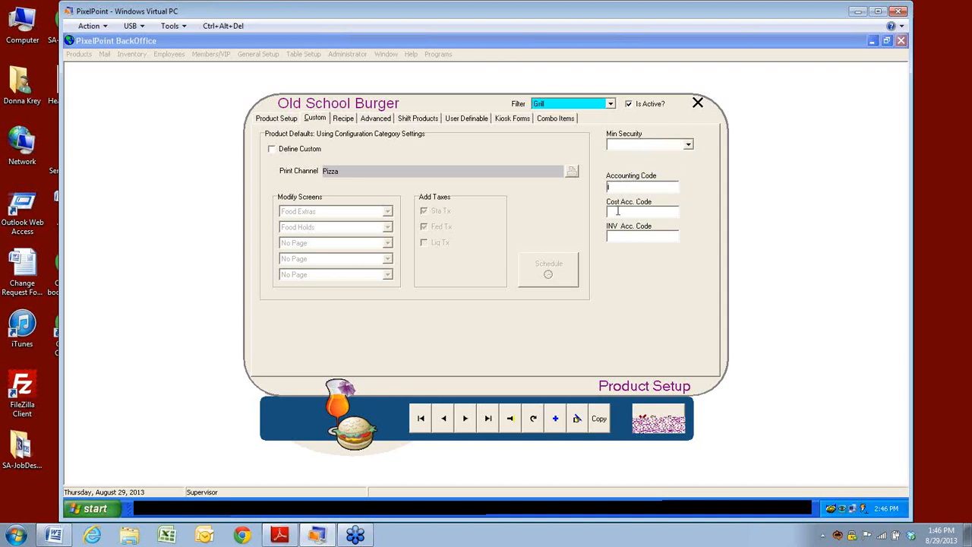
click(619, 235)
click(344, 119)
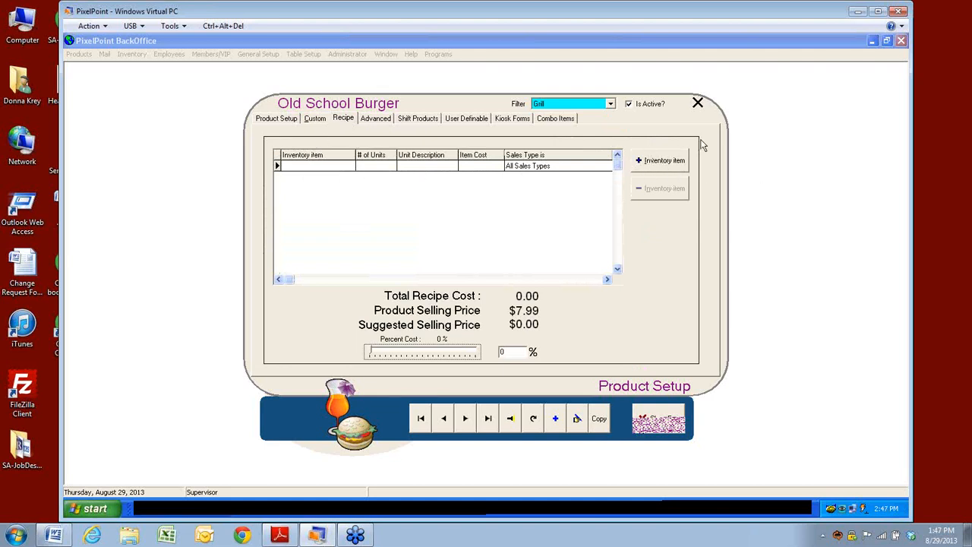
Step: Add 8 ounces of Potato to the recipe
click(649, 162)
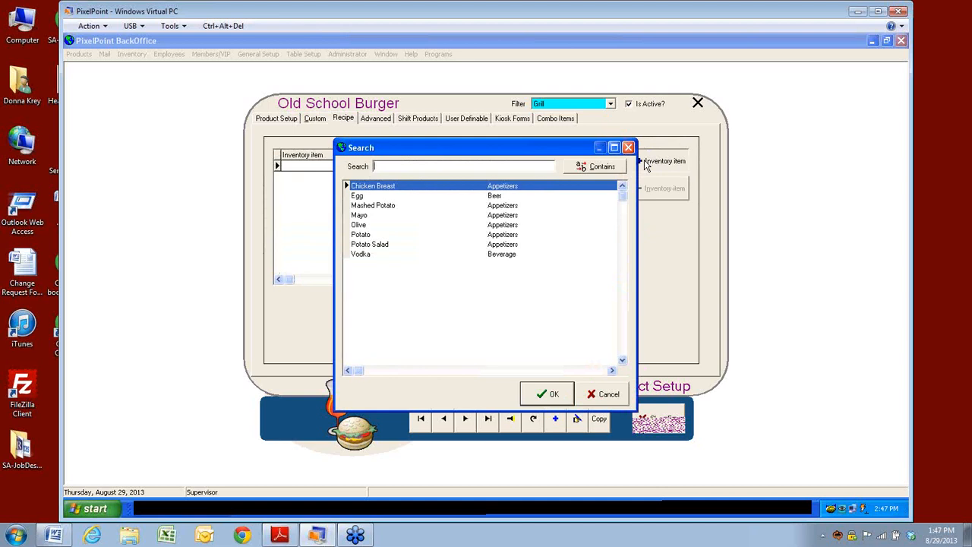
click(360, 238)
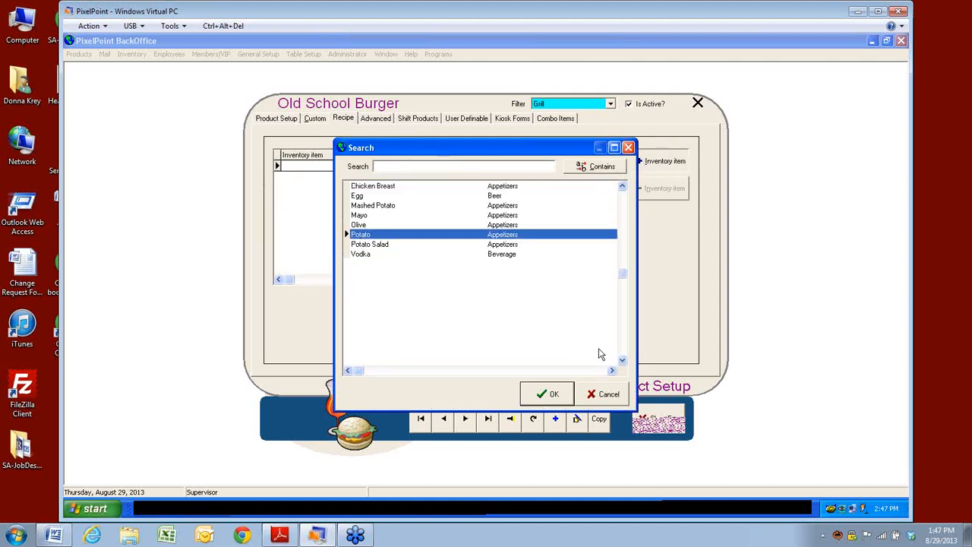
click(545, 395)
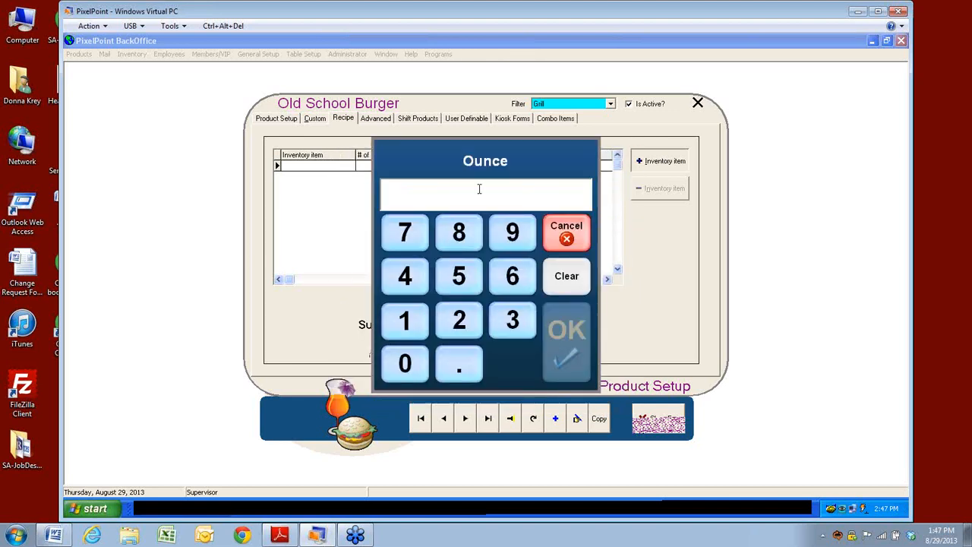
click(465, 239)
click(566, 342)
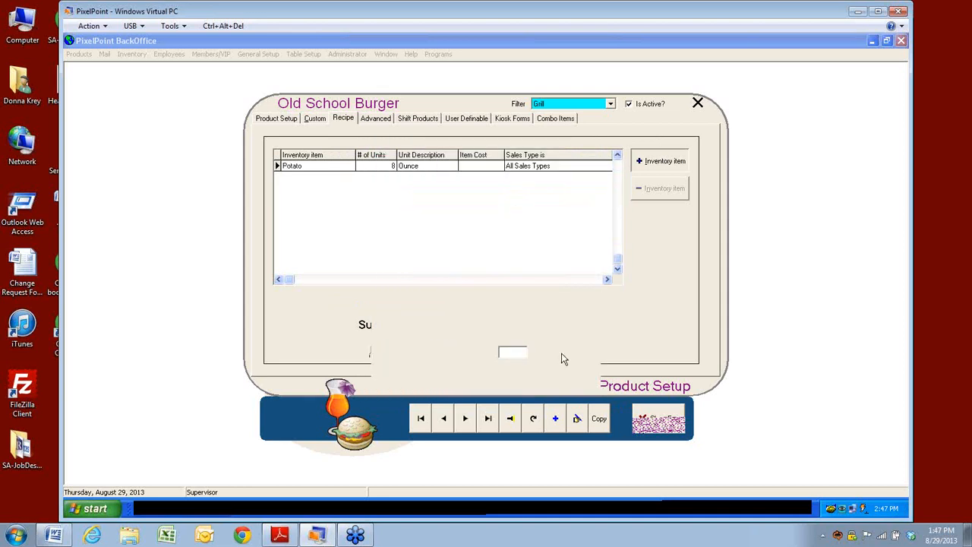
Step: Select cells in the Potato row of the recipe grid
click(476, 166)
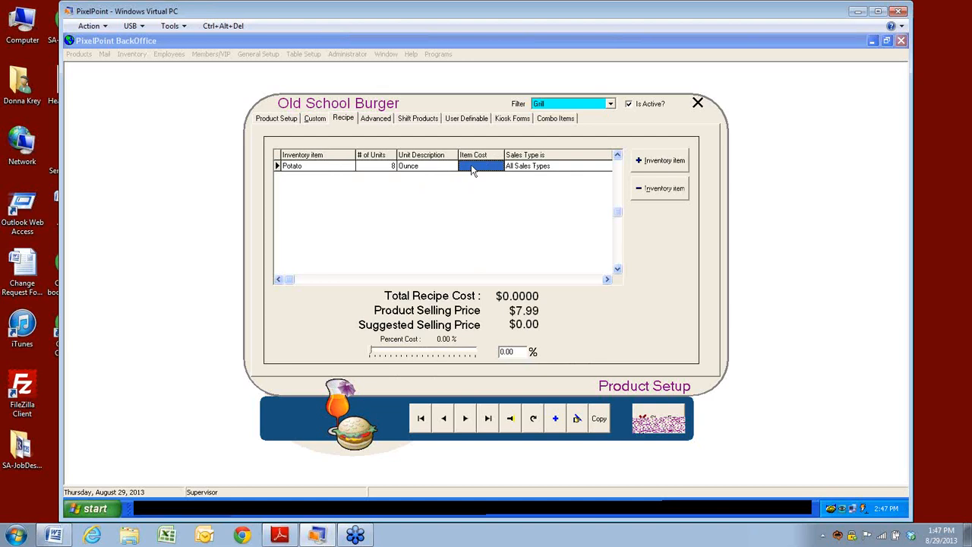
click(524, 169)
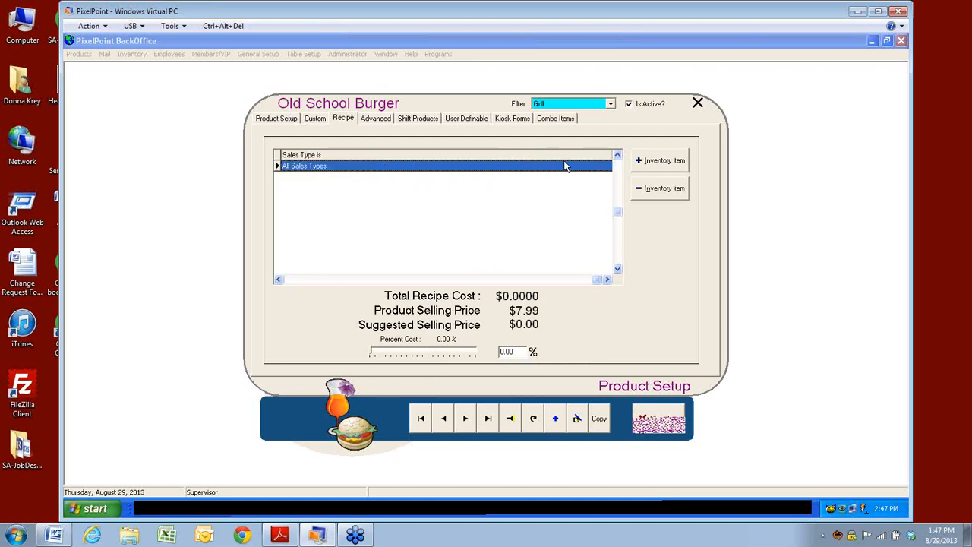
click(291, 280)
click(281, 280)
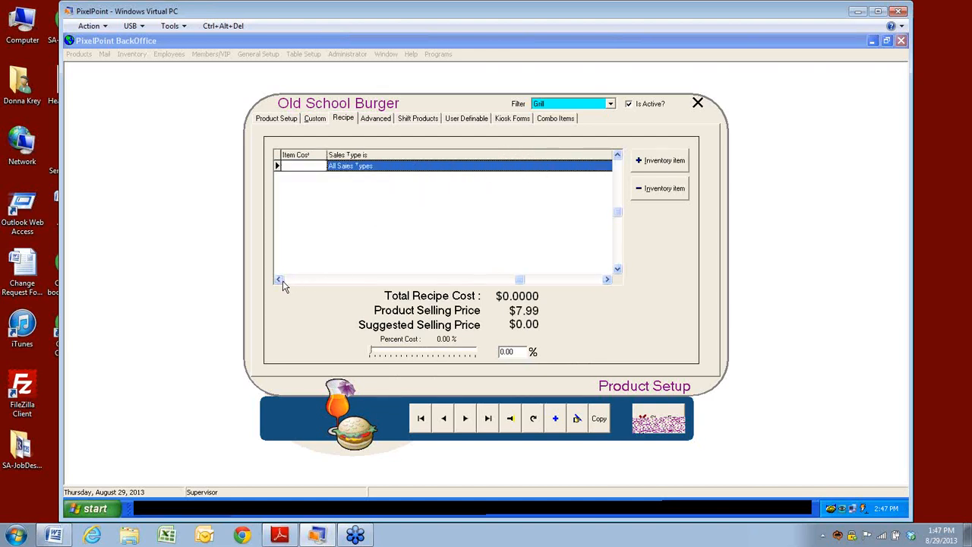
click(281, 281)
click(281, 280)
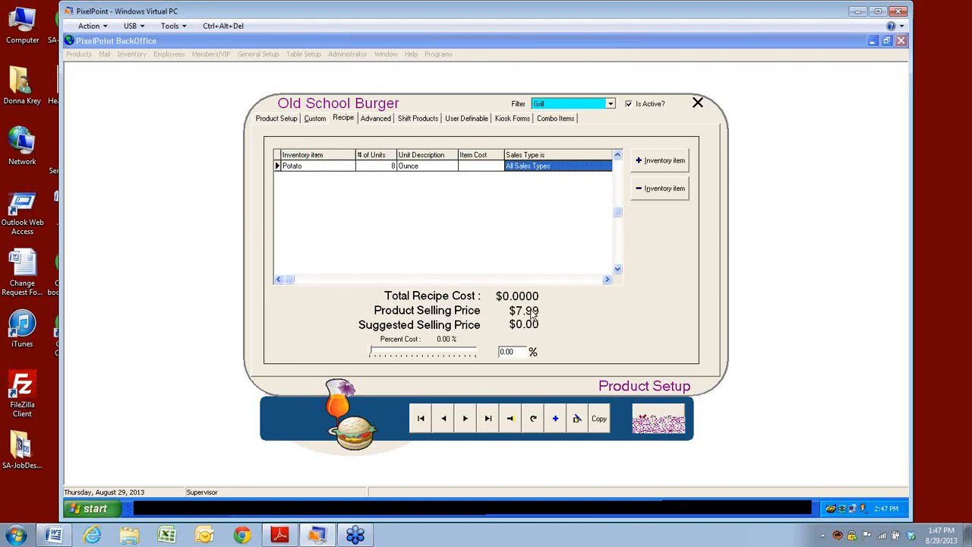
click(301, 167)
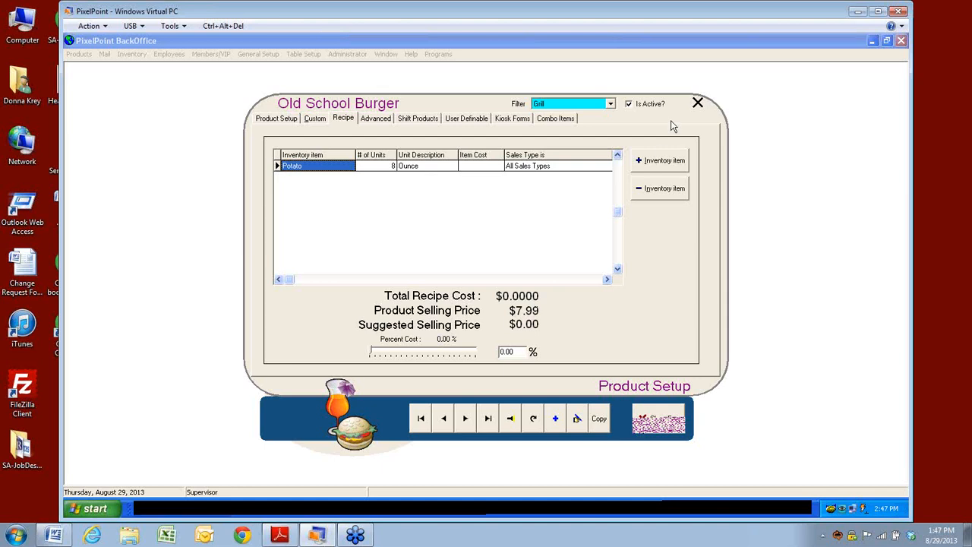
Step: Add 1 piece of Chicken Breast, check the percent cost, then view Advanced settings
click(644, 160)
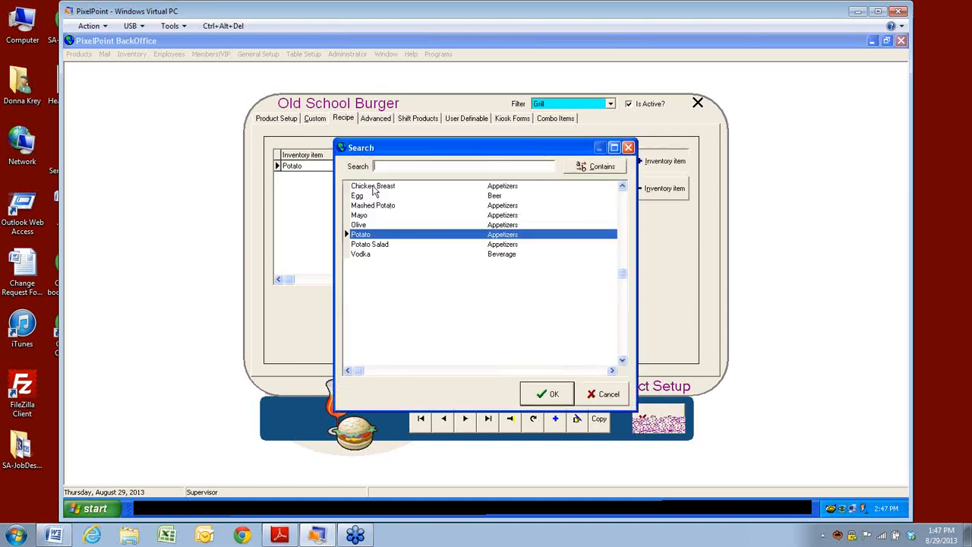
click(374, 187)
click(554, 393)
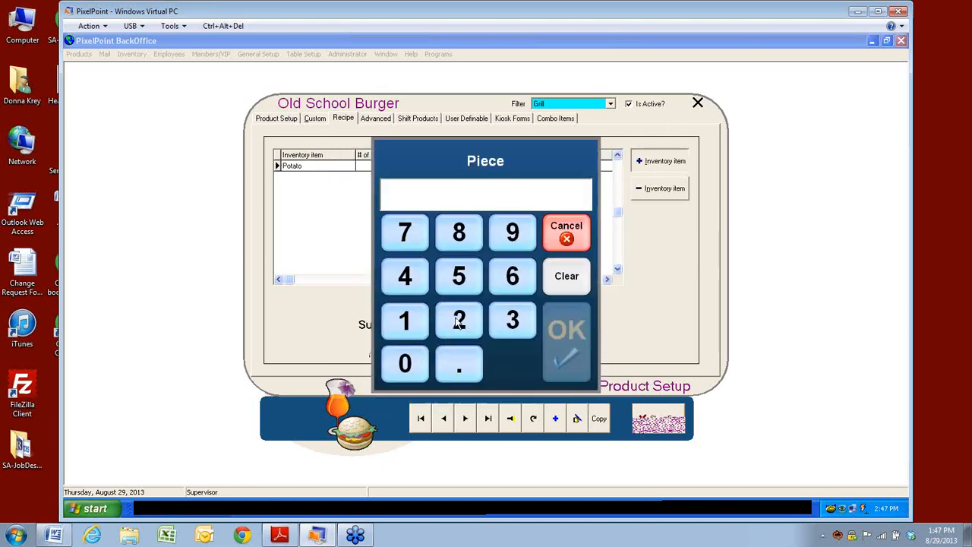
click(410, 325)
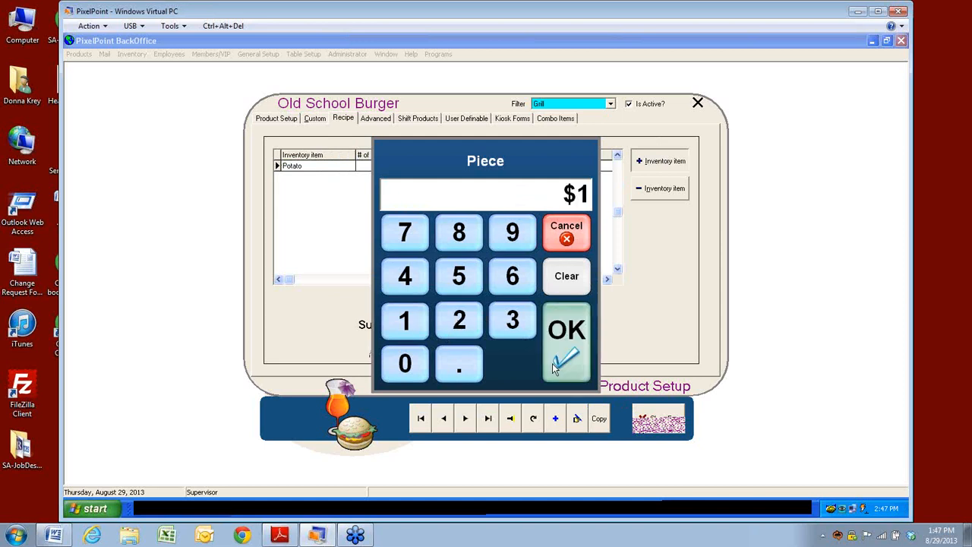
click(568, 340)
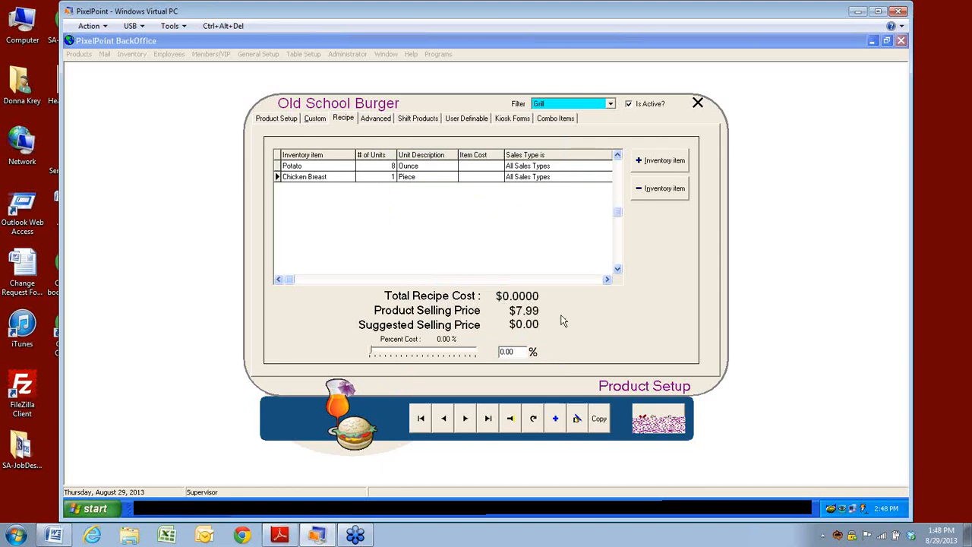
click(506, 352)
click(380, 121)
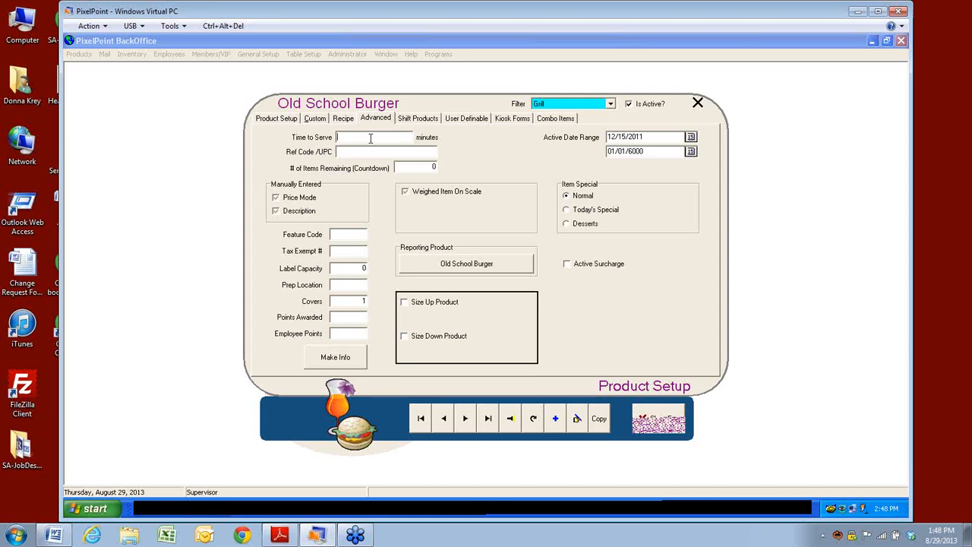
Step: Set Old School Burger's # of Items Remaining countdown to 20
click(371, 138)
click(350, 153)
click(410, 166)
key(BackSpace)
text(20)
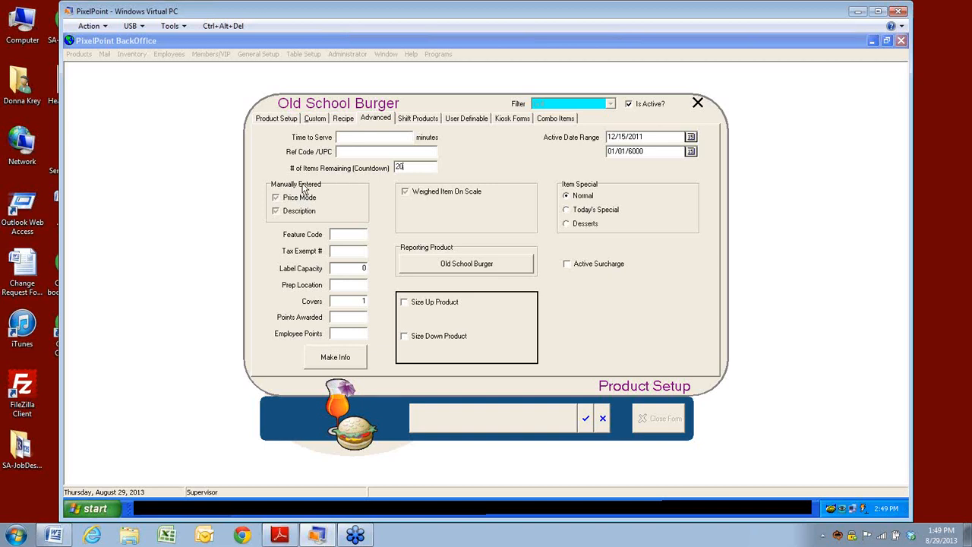
Step: Uncheck Price Mode and Description under Manually Entered
click(276, 198)
click(278, 199)
click(277, 215)
click(276, 213)
click(344, 237)
Step: Pass Feature Code, Tax Exempt and Label Capacity, and set Covers to 1
click(346, 236)
click(338, 253)
click(333, 267)
click(333, 301)
text(1)
Step: Enter 10 Points Awarded and 5 Employee Points
click(334, 317)
text(10)
click(342, 334)
text(5)
click(335, 357)
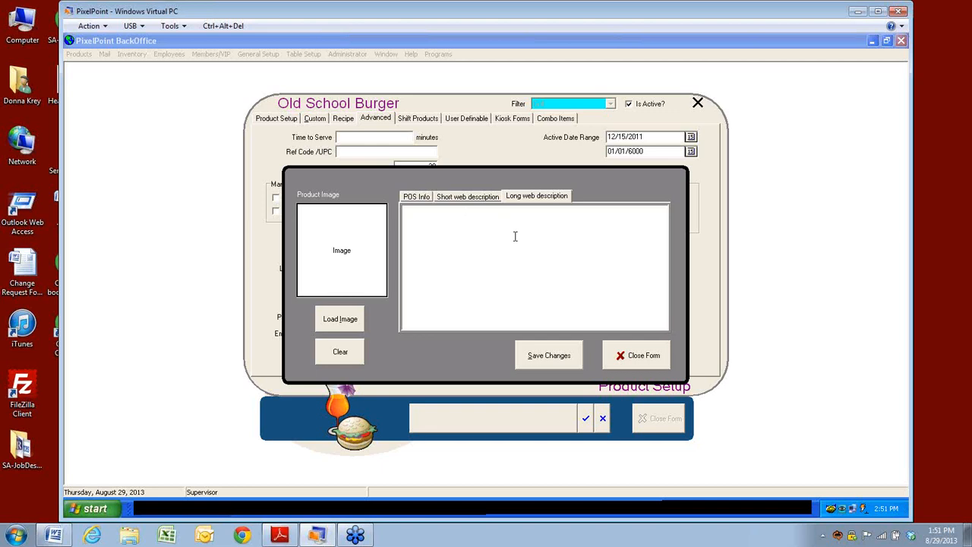
click(464, 238)
click(416, 198)
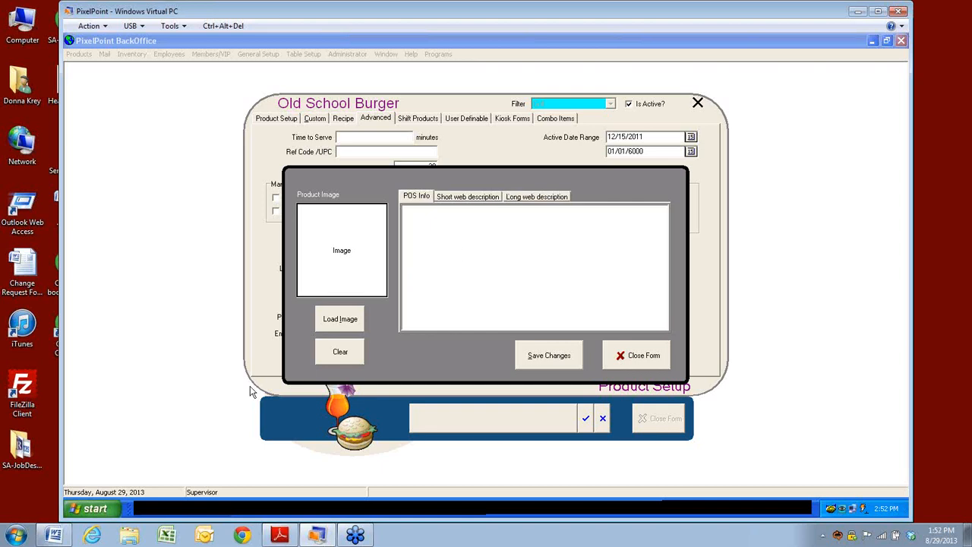
click(421, 217)
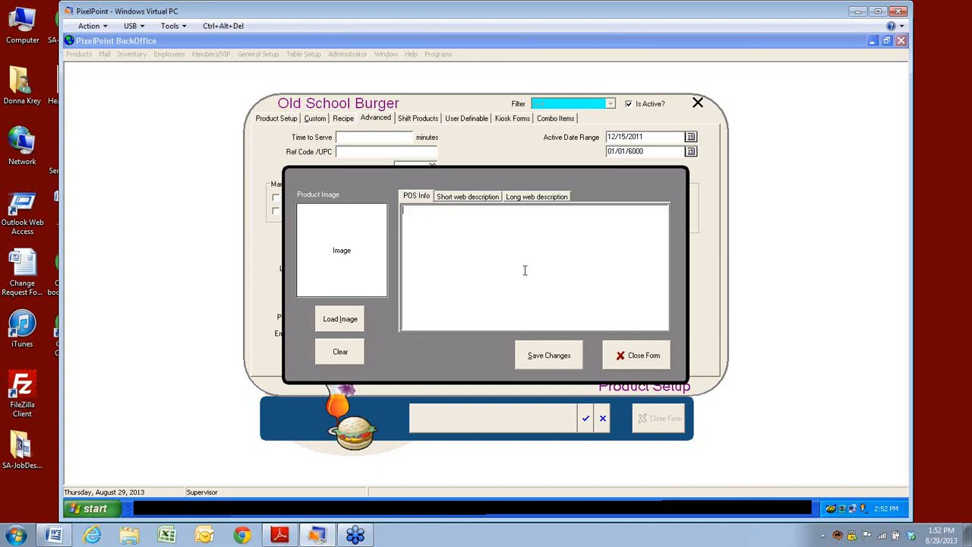
click(618, 362)
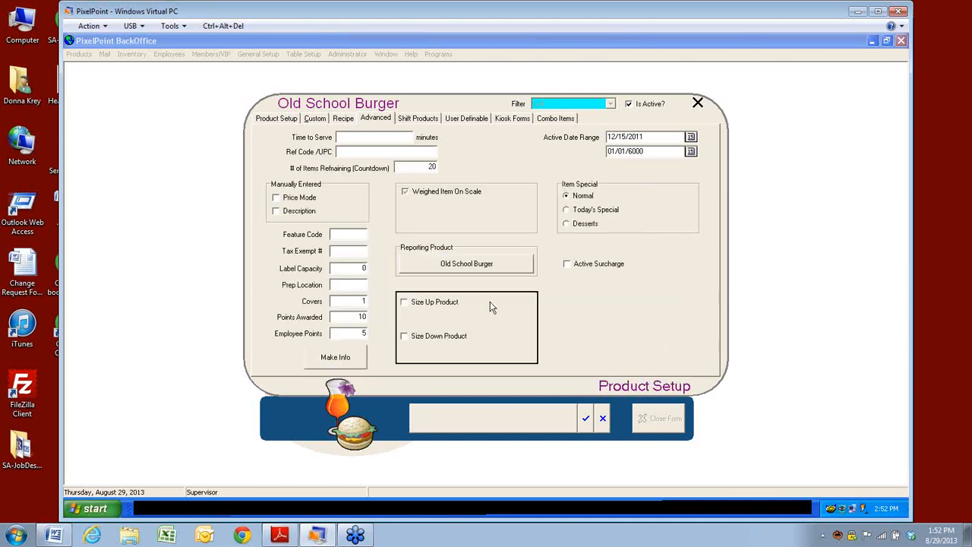
Step: Check Weighed Item On Scale, apply Jar as unit description, then bring up the Reporting Product search
click(405, 193)
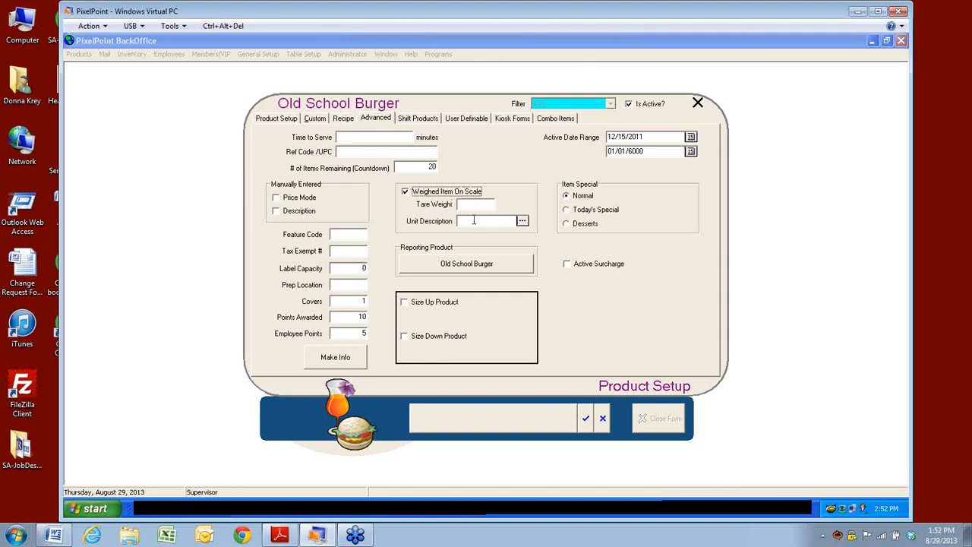
click(522, 221)
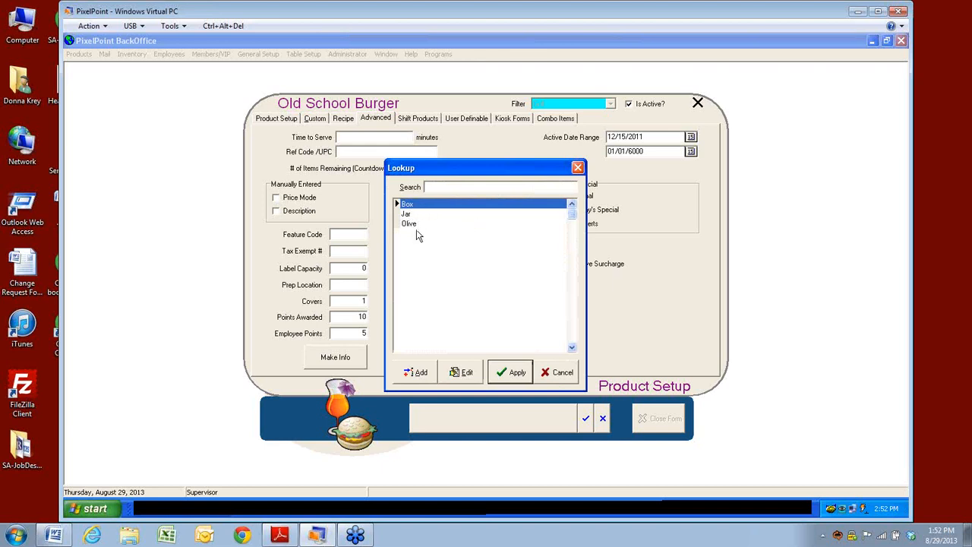
click(558, 372)
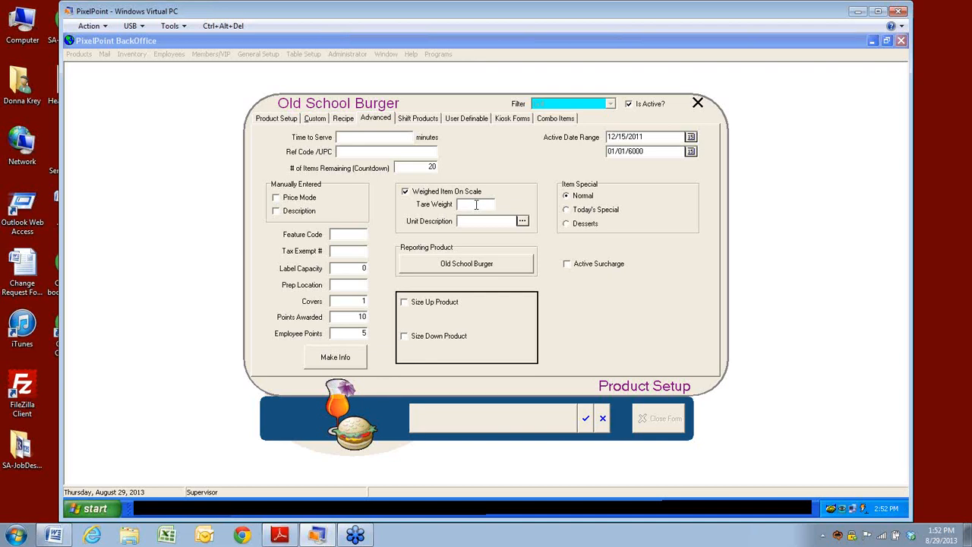
click(523, 221)
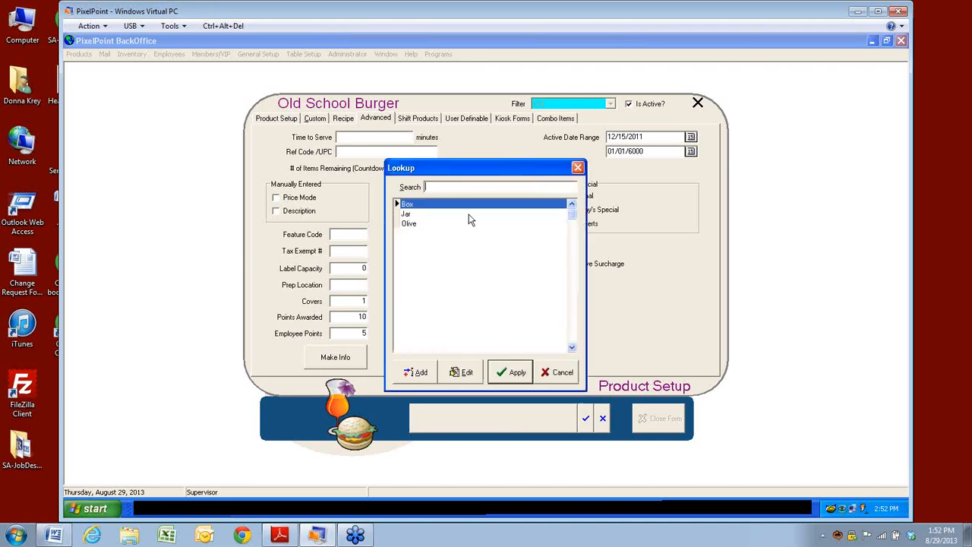
click(408, 214)
click(514, 371)
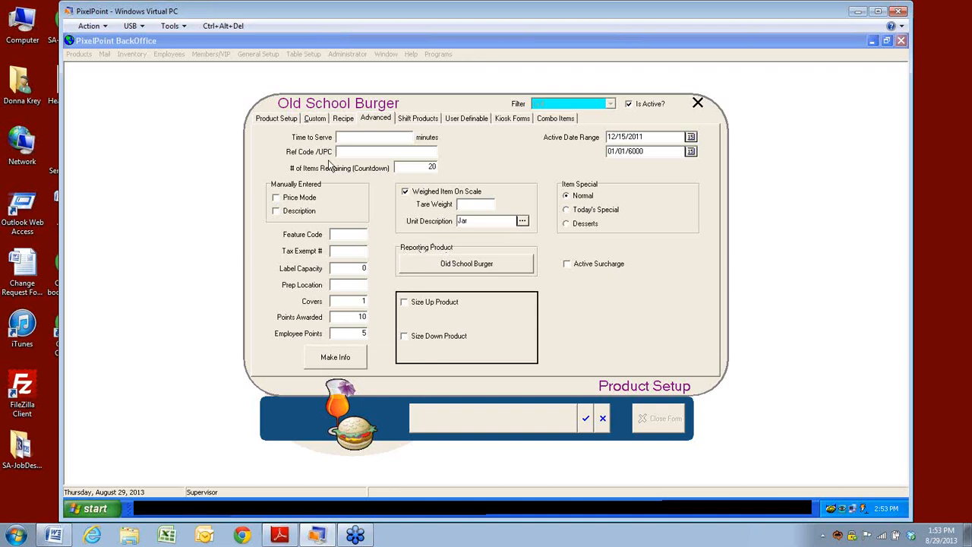
click(448, 266)
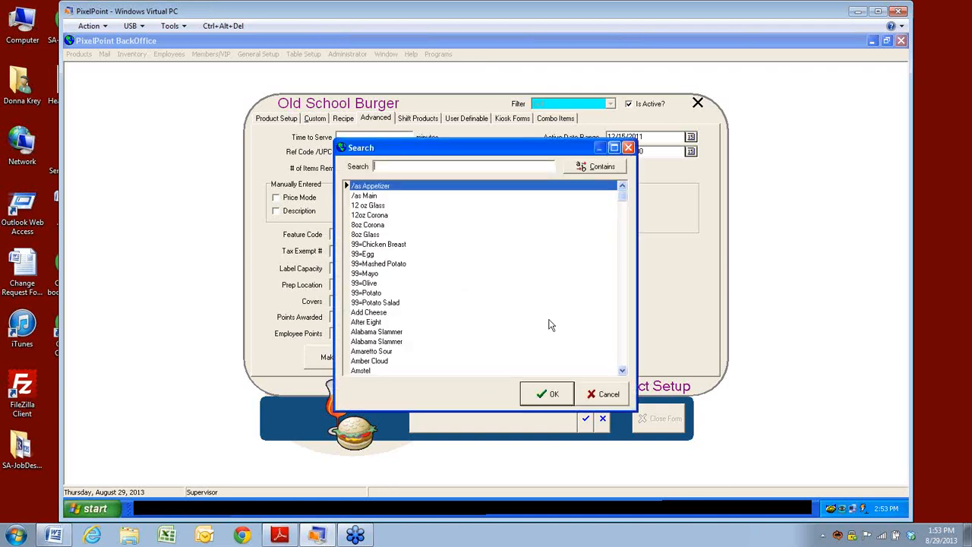
Step: Leave Size Up Product and Size Down Product both unchecked, with no product chosen
click(604, 395)
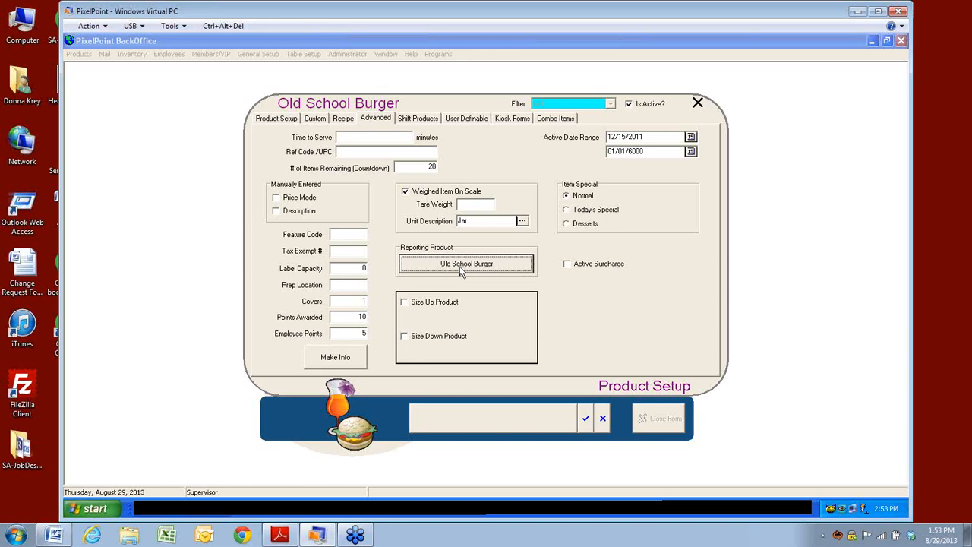
click(404, 302)
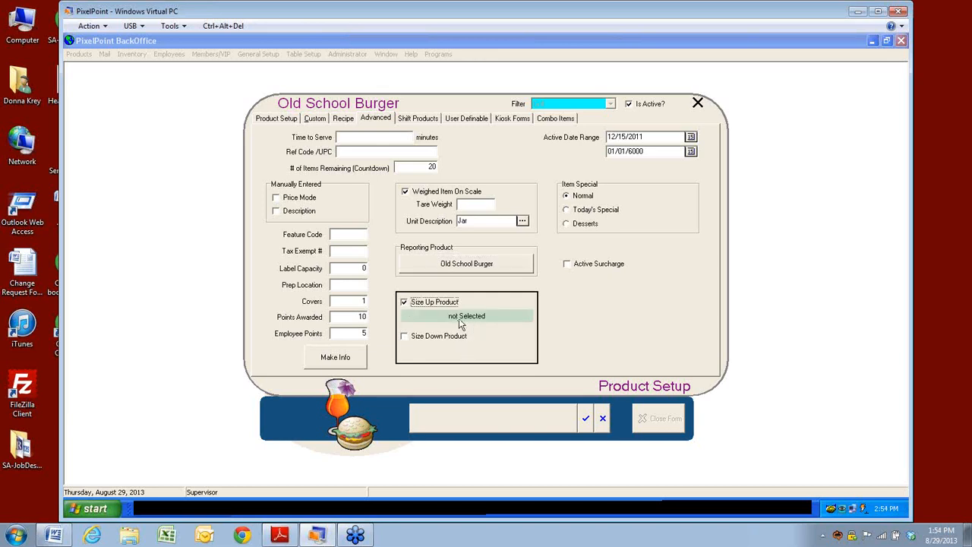
click(459, 317)
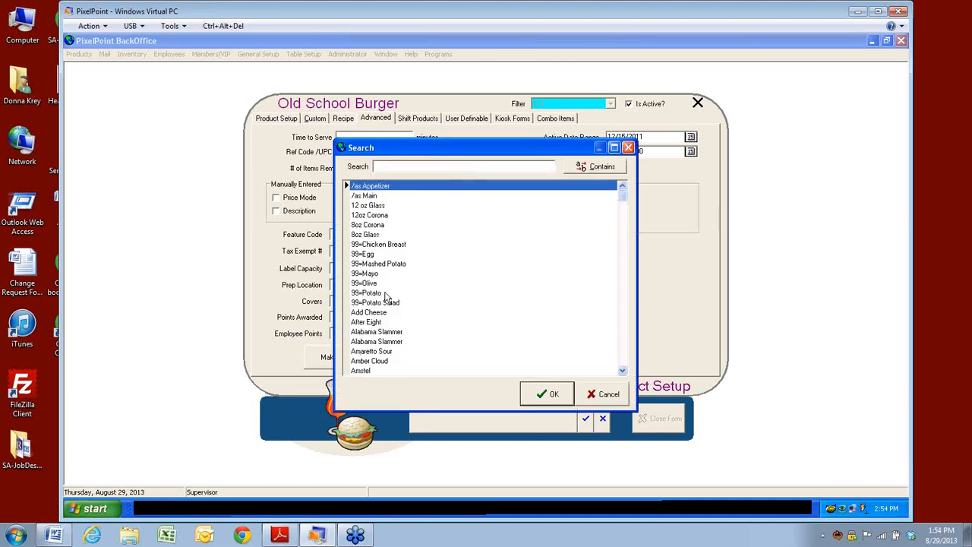
click(608, 397)
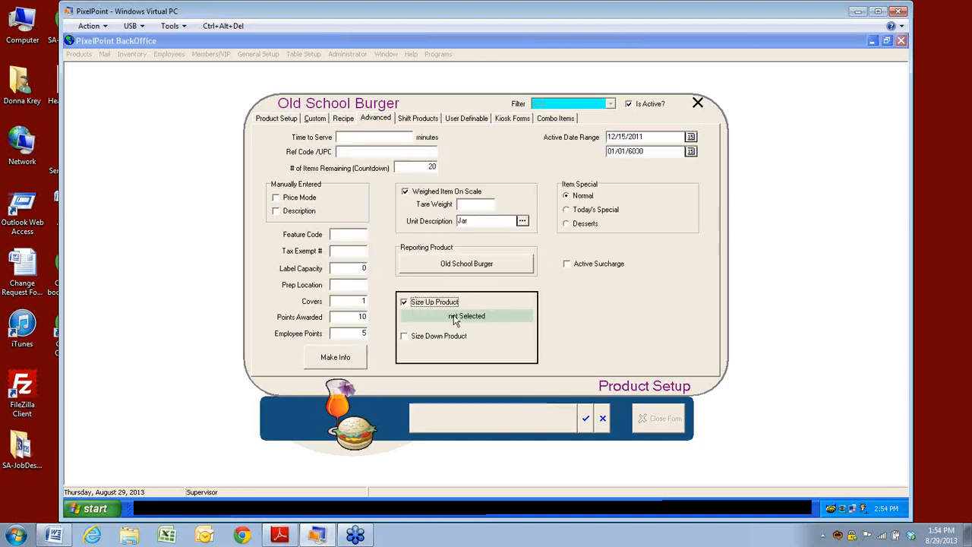
click(404, 338)
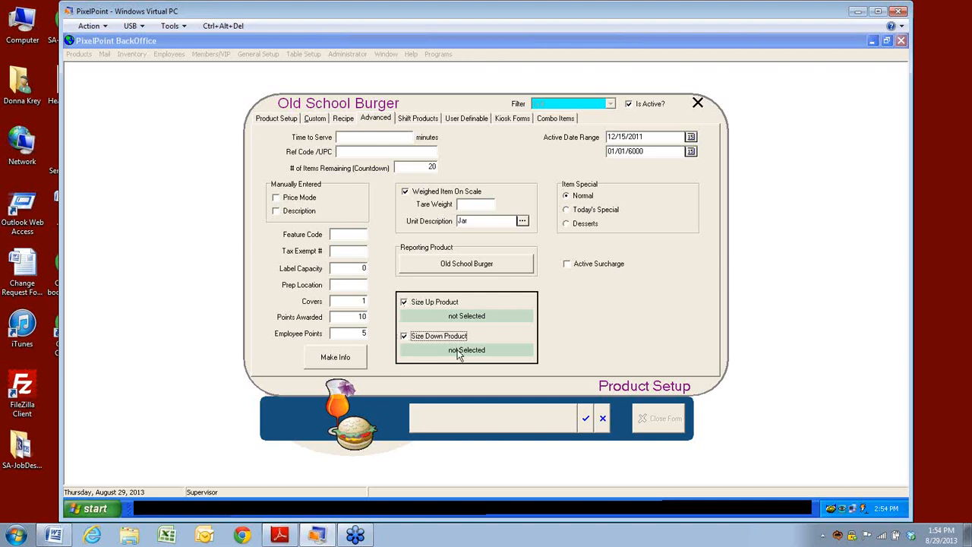
click(405, 336)
click(405, 302)
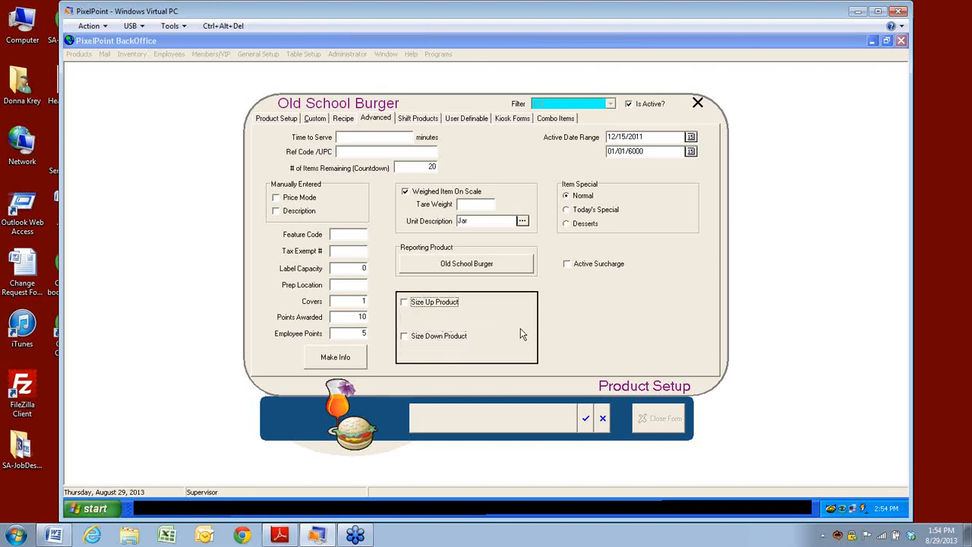
click(651, 136)
Step: Cancel the Old School Burger edits, including Active Surcharge, confirming Yes, and close Product Setup
click(646, 138)
click(568, 266)
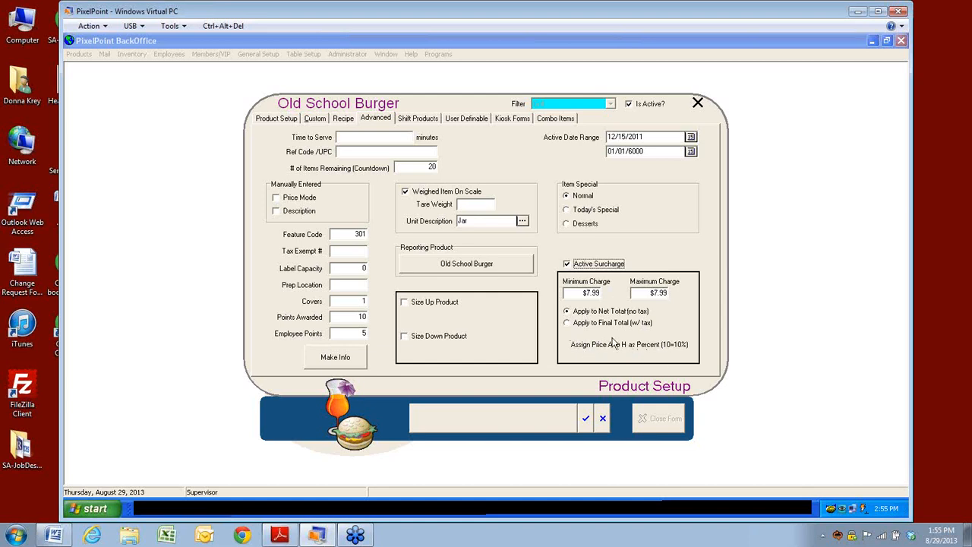
click(603, 417)
click(485, 298)
click(603, 419)
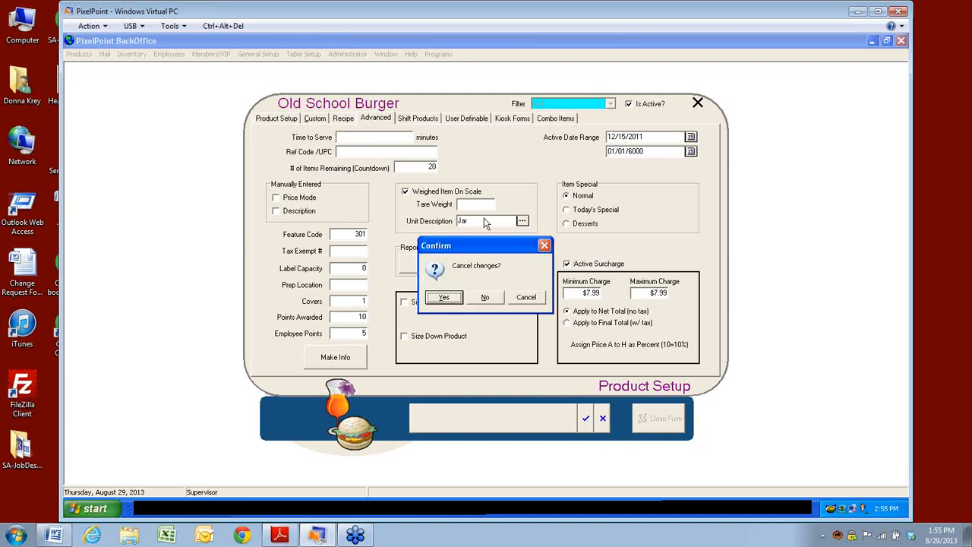
click(488, 301)
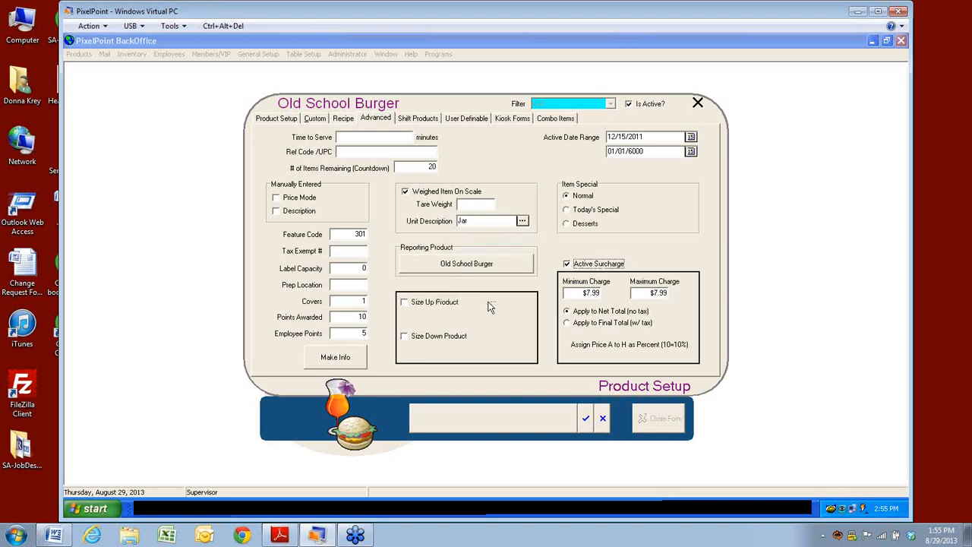
click(603, 418)
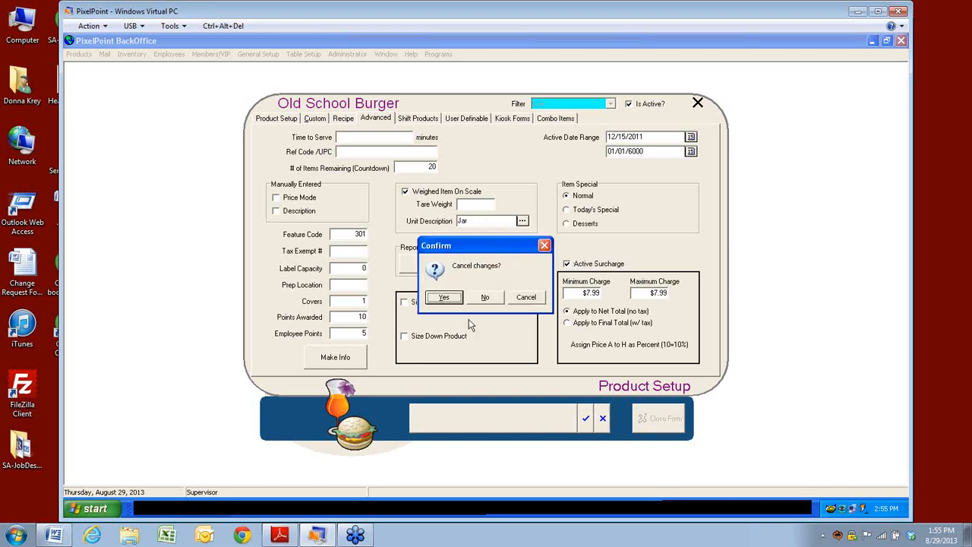
click(450, 303)
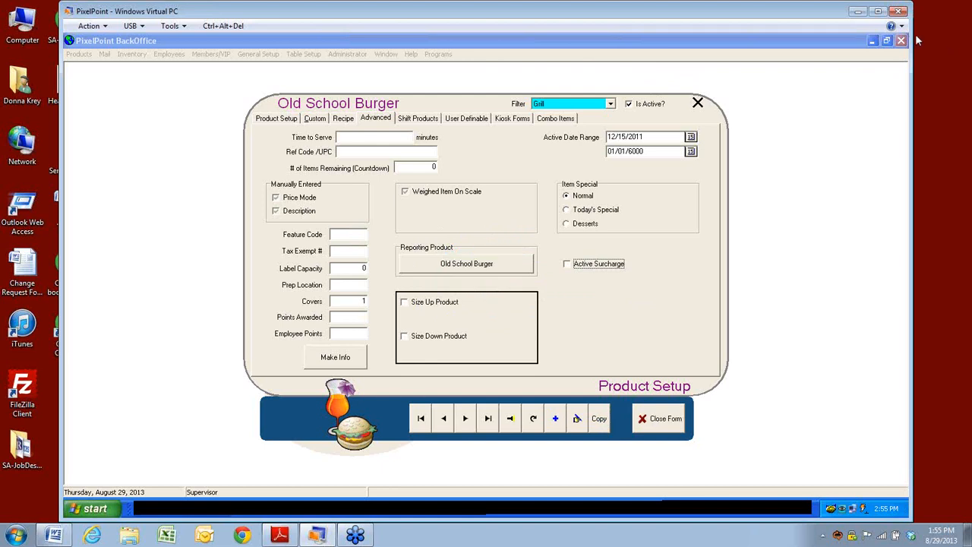
click(671, 427)
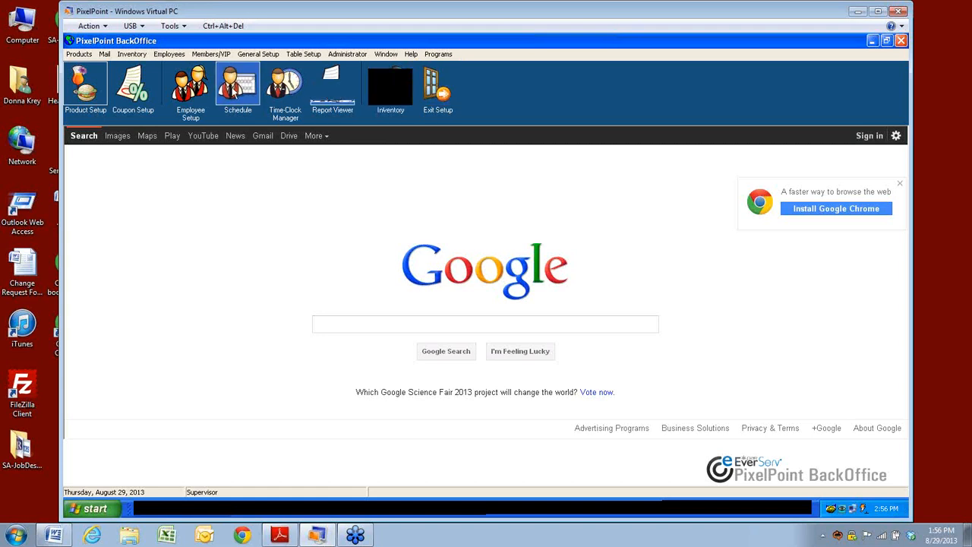
click(259, 54)
click(258, 94)
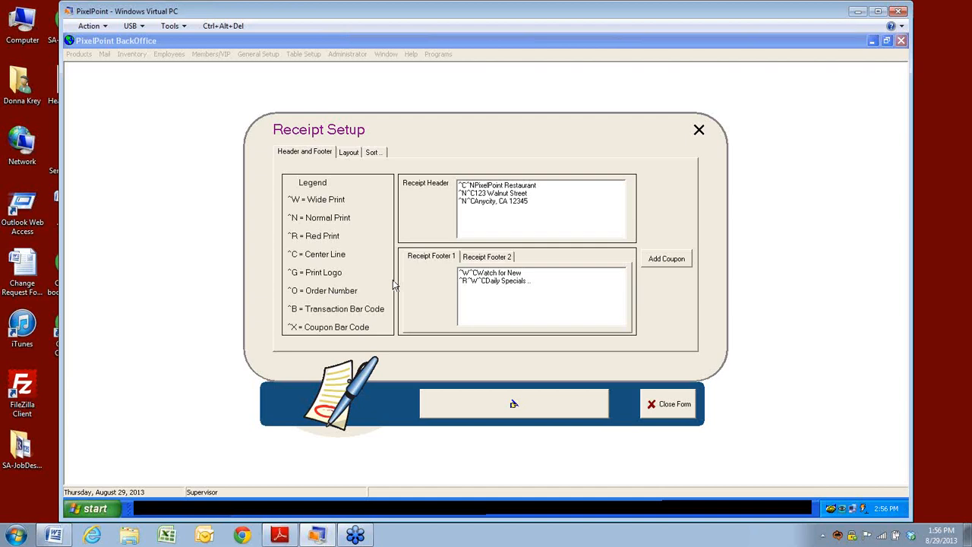
click(676, 414)
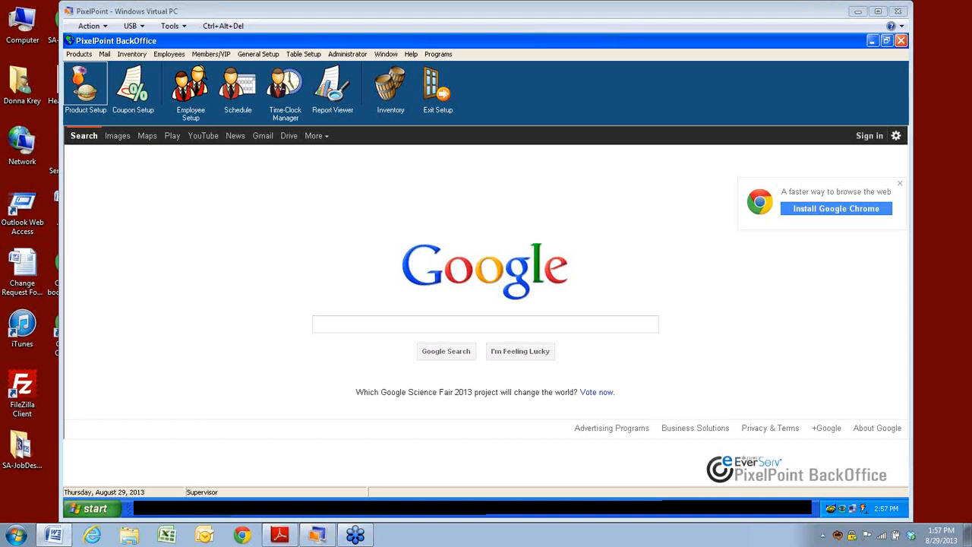
Step: In Summary Group Setup, give Bar the Liquor report type, Liquor tip-out 3 and first tip-out 10
click(85, 55)
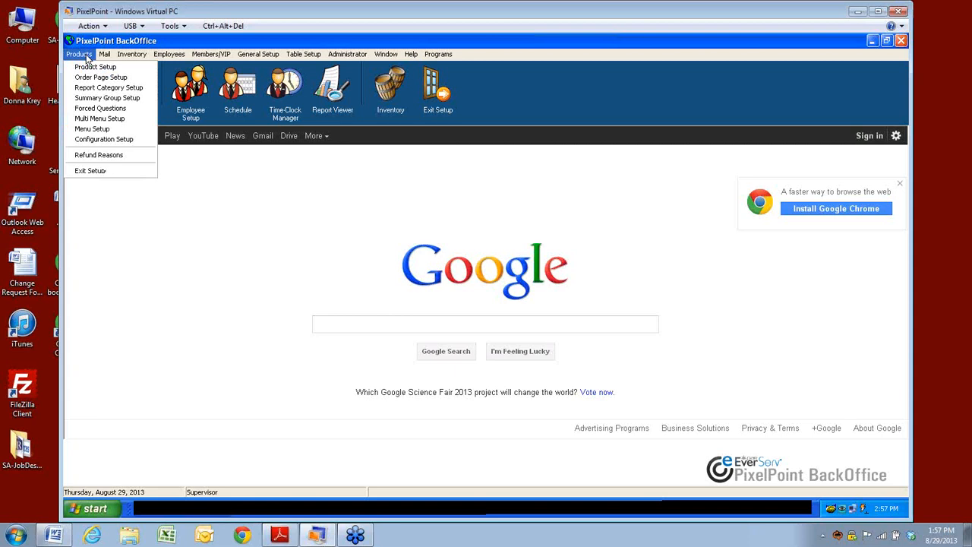
click(86, 98)
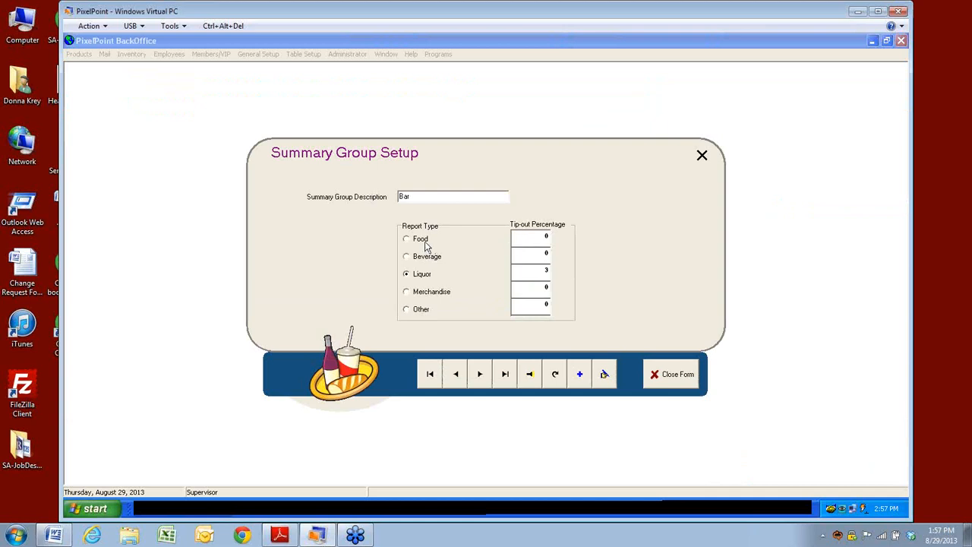
click(539, 236)
text(20)
click(515, 256)
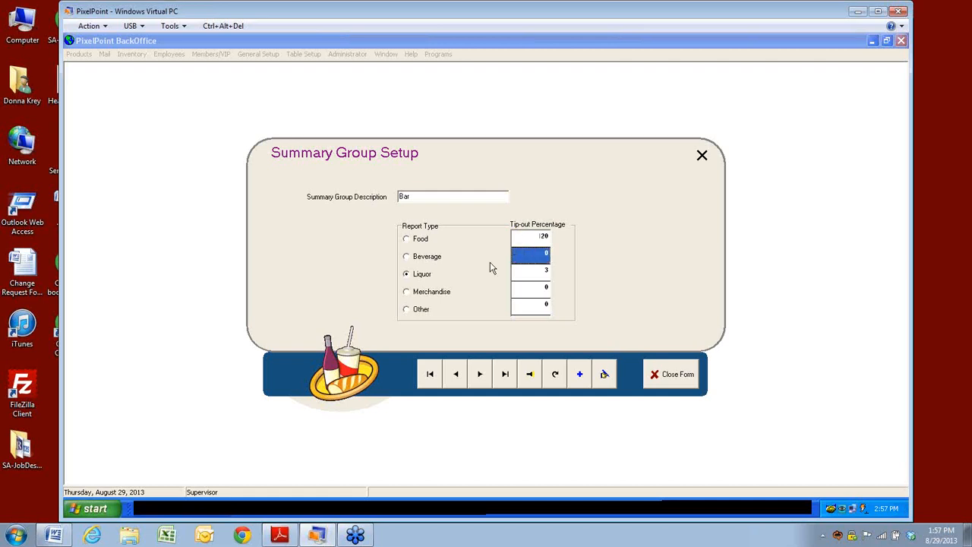
click(408, 275)
text(3)
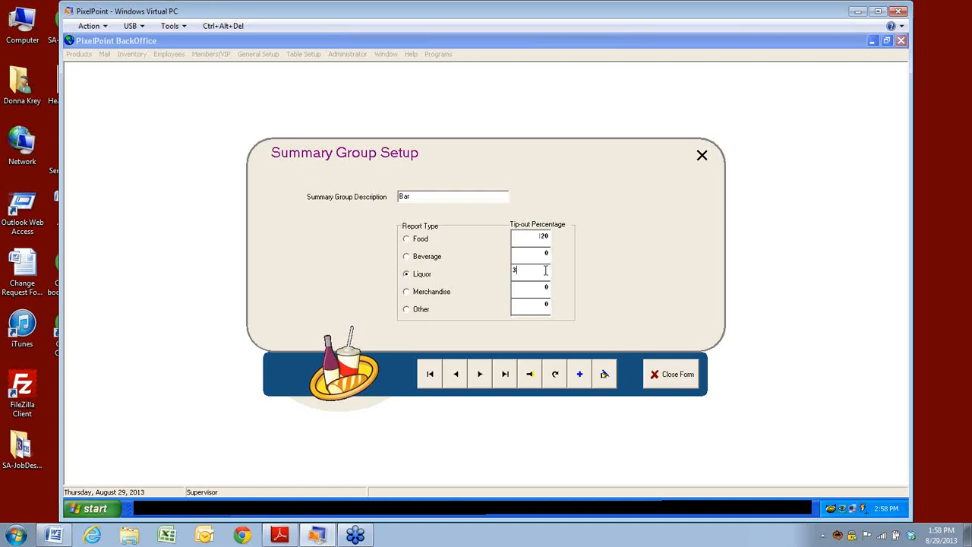
click(538, 240)
text(10)
key(Return)
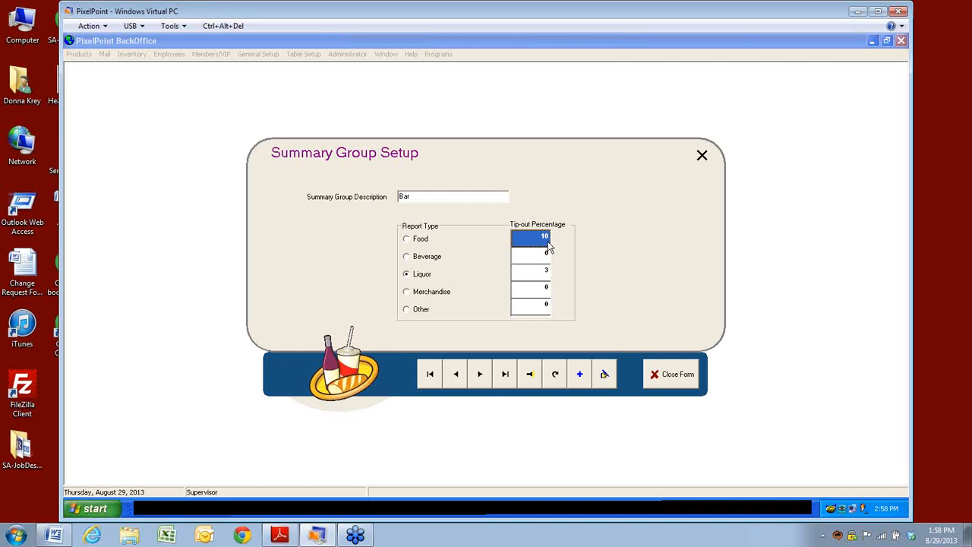
Step: Replace the Bar group's Beverage tip-out percentage with 2, then close the form
click(541, 278)
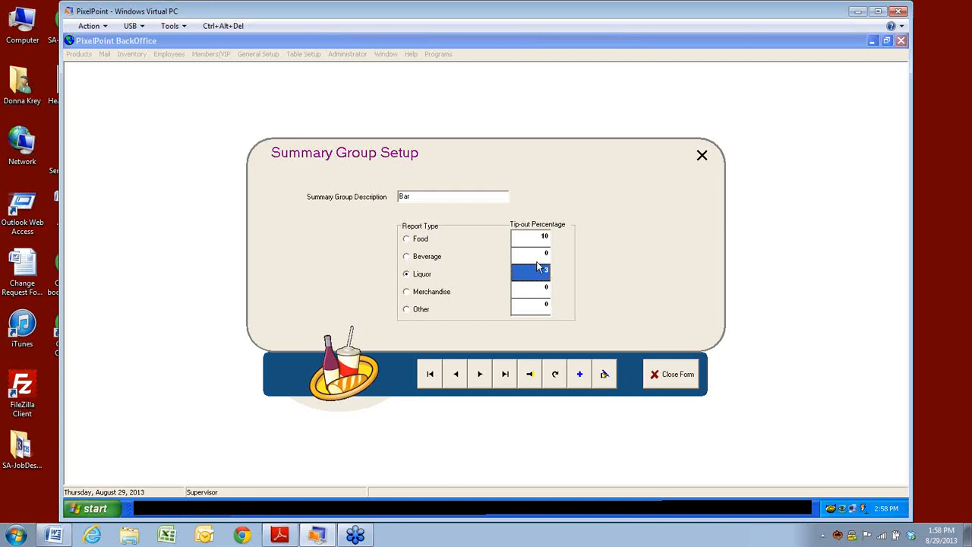
click(536, 261)
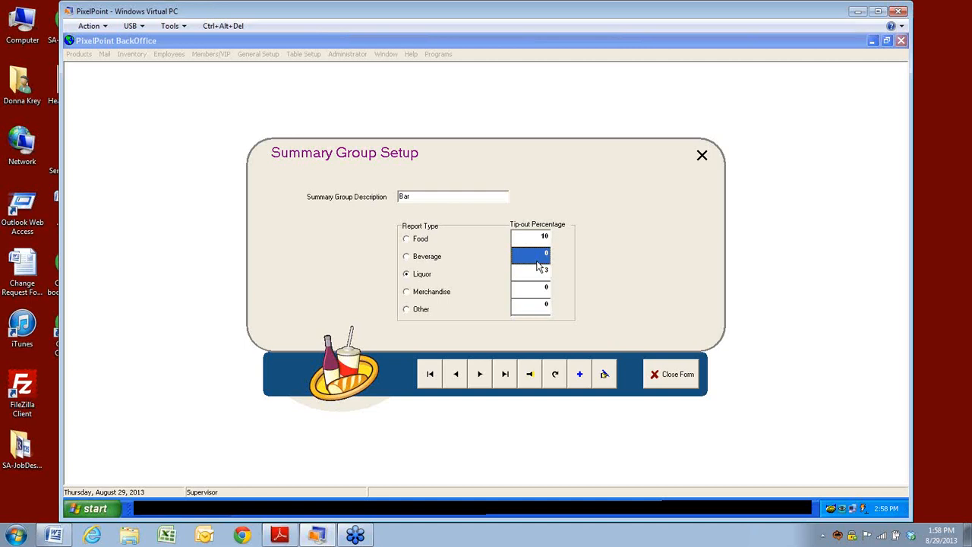
key(BackSpace)
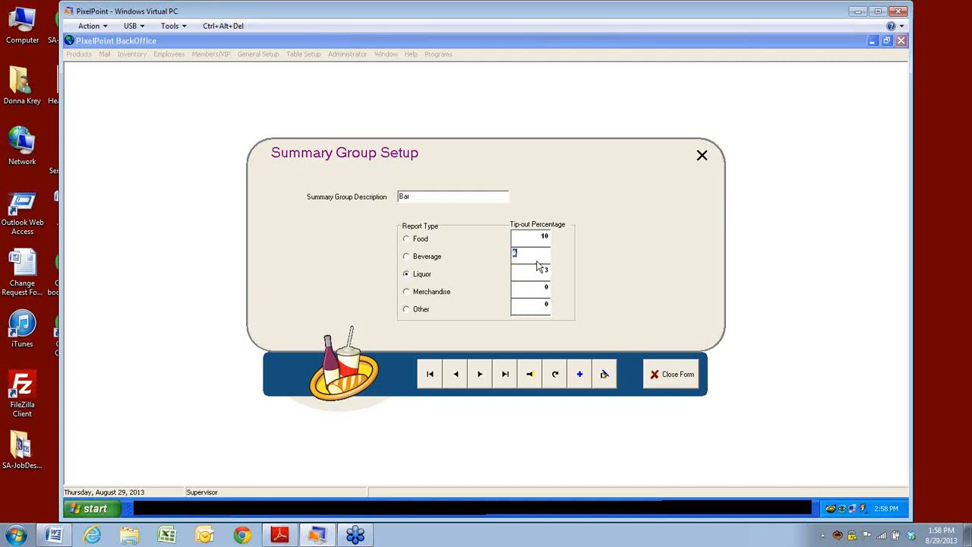
text(2)
click(534, 276)
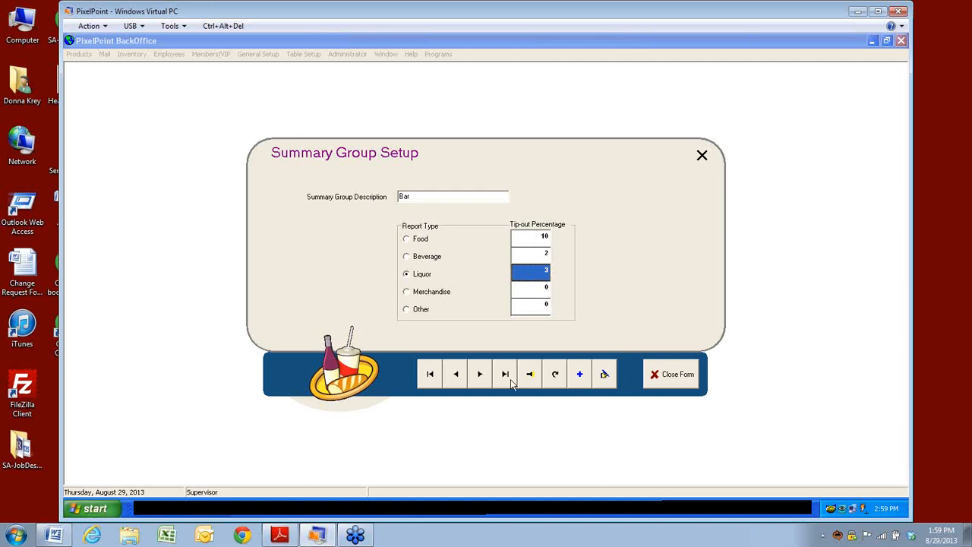
click(677, 384)
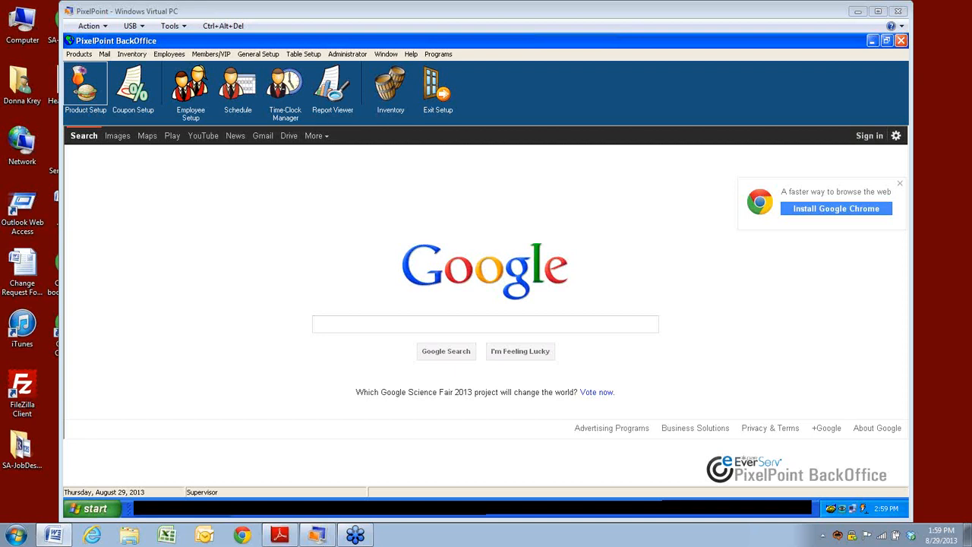
Step: Find the AllowCurrentTransactionPoints policy by searching 'allowcurrent', then close Policy Setup
click(347, 54)
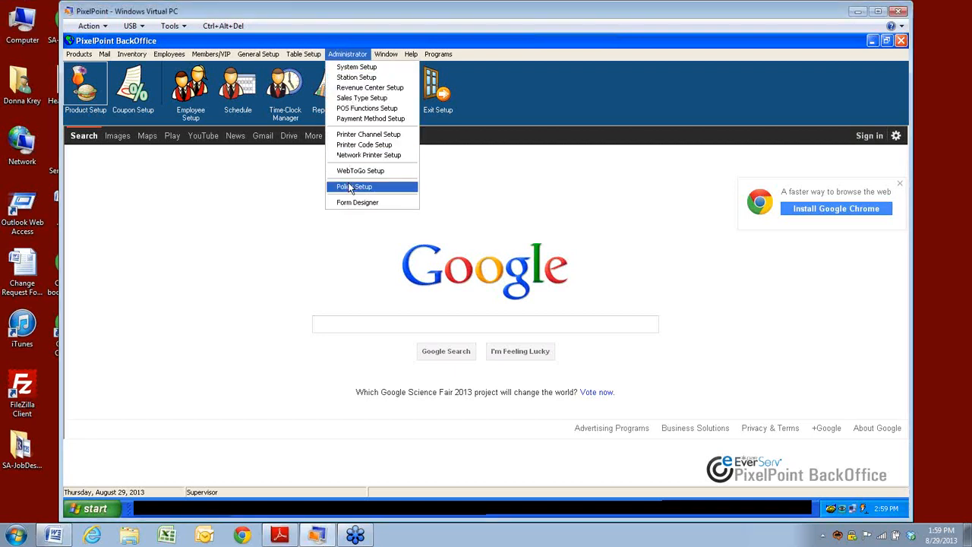
click(352, 187)
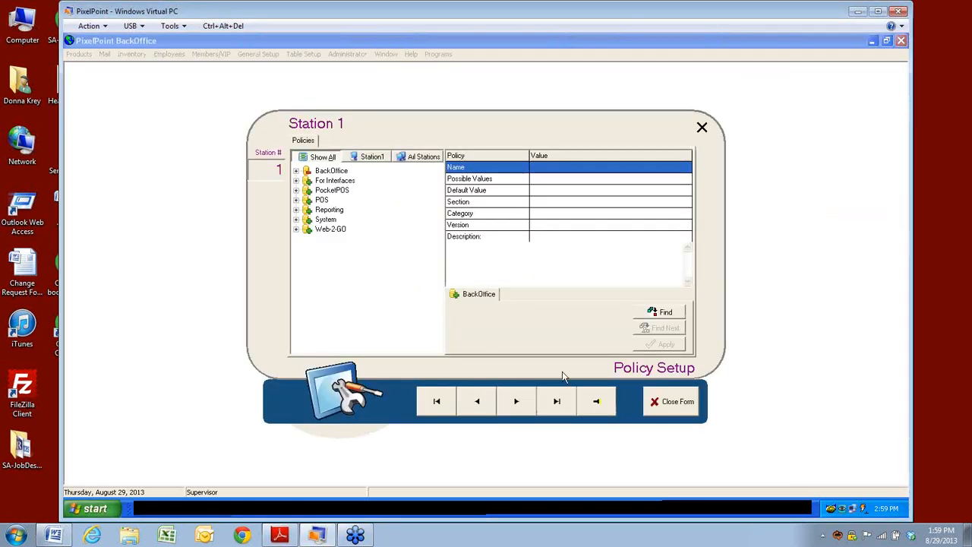
click(655, 315)
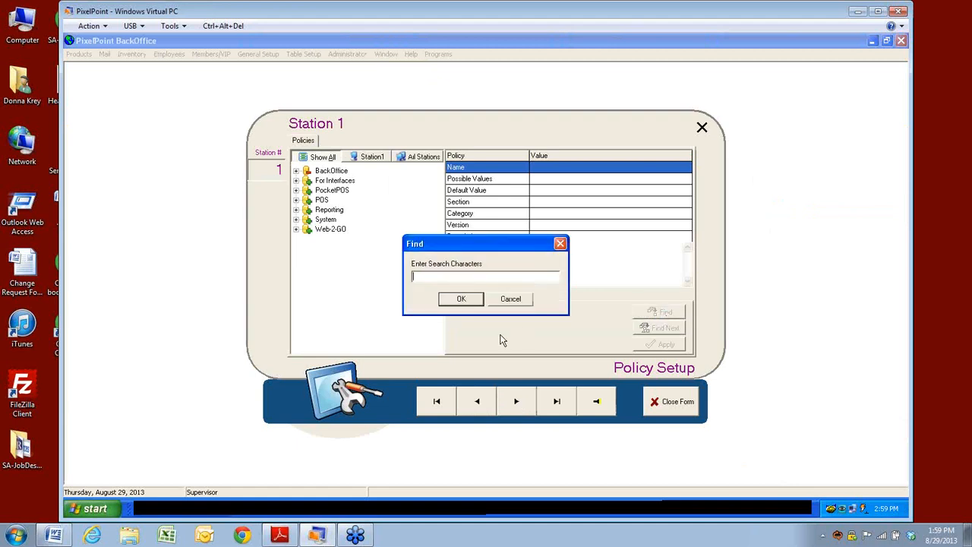
text(allowcurrent)
key(Return)
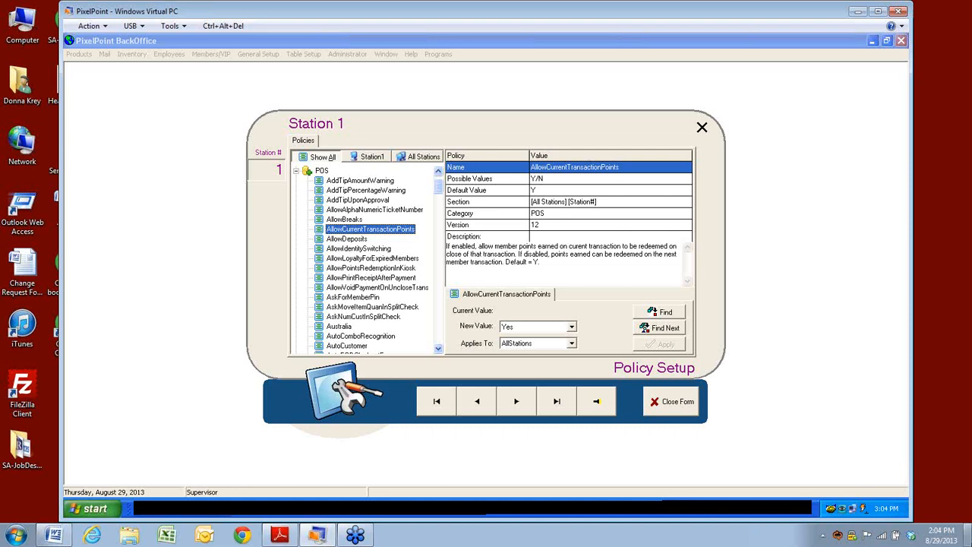
click(686, 414)
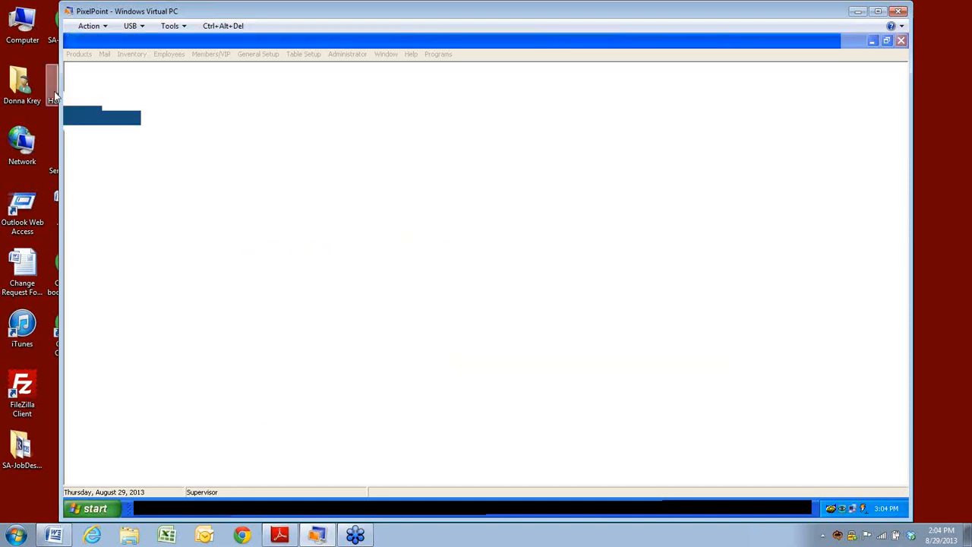
Step: Browse the /as Appetizer product's Advanced and User Definable tabs, then close Product Setup
click(79, 55)
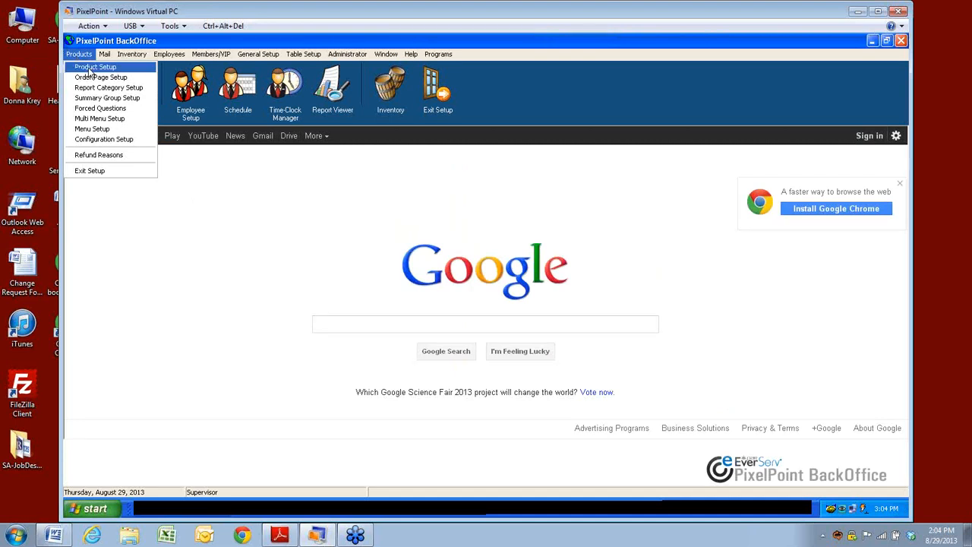
click(90, 69)
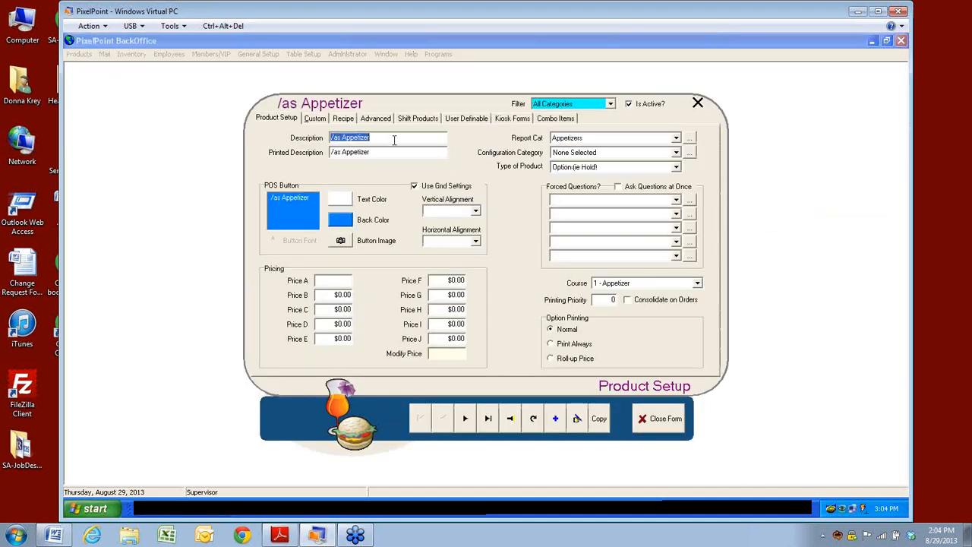
click(376, 120)
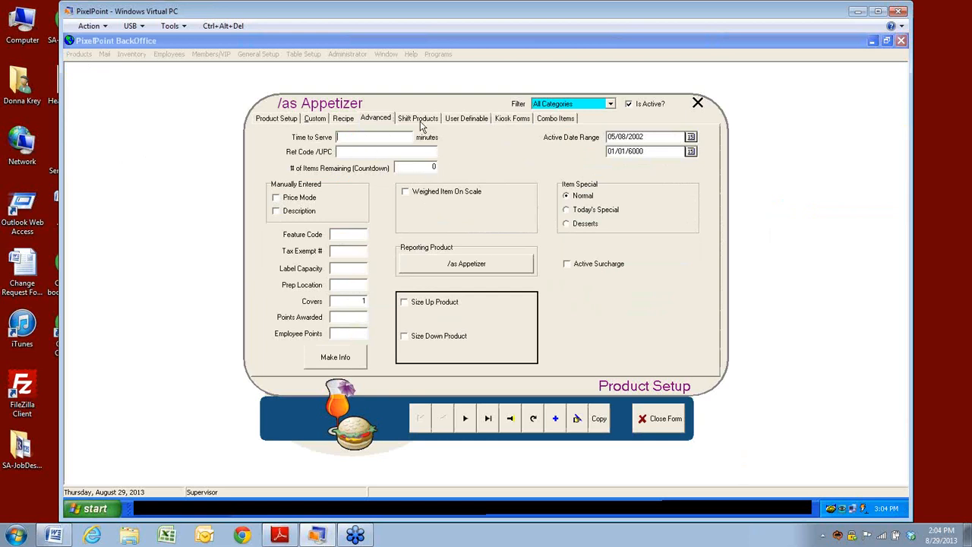
click(455, 122)
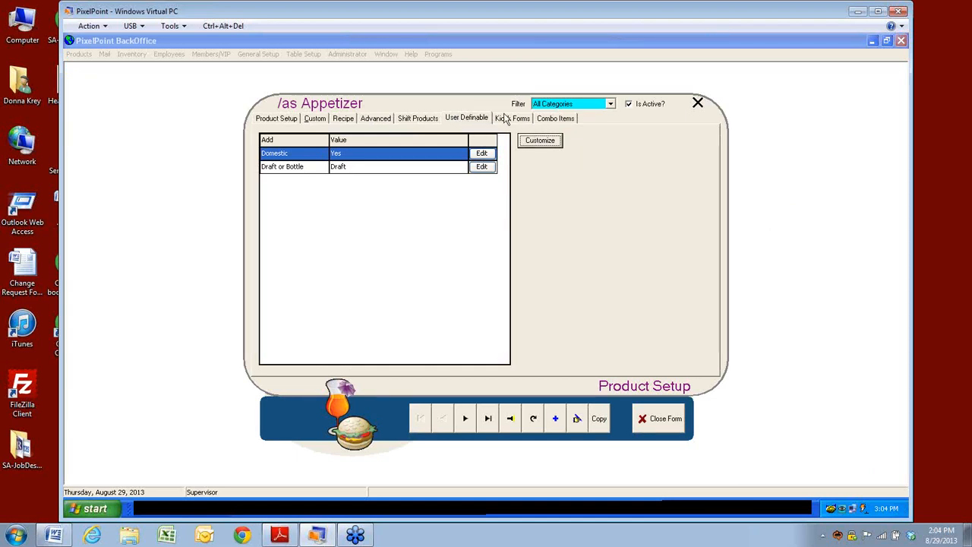
click(279, 119)
click(343, 119)
click(375, 119)
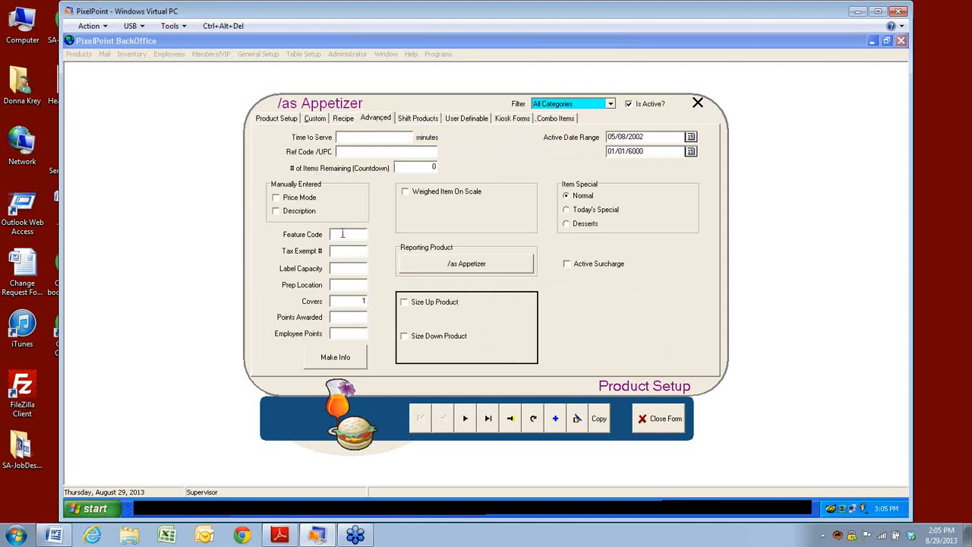
click(656, 426)
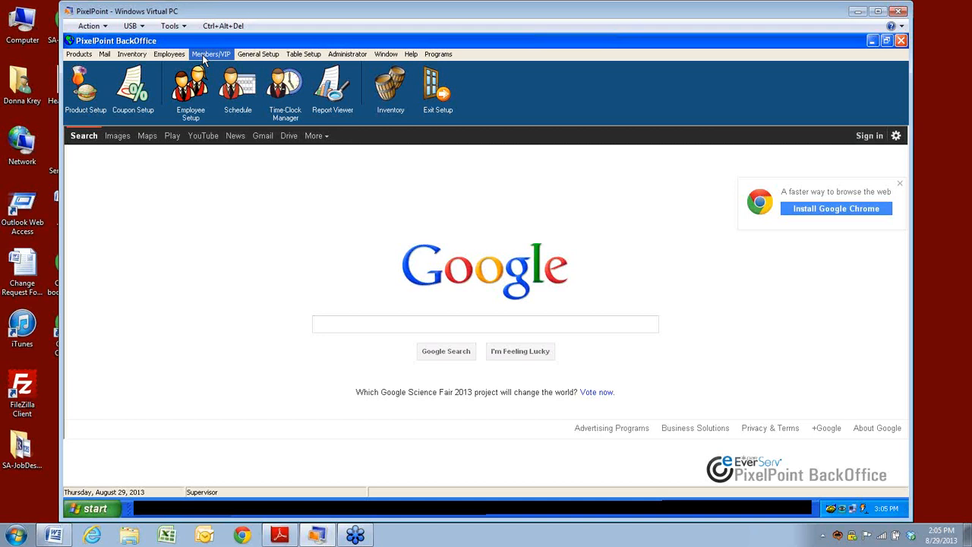
Step: Locate the UseRecordAndComponentLocking policy by searching 'con' in Policy Setup
click(355, 60)
click(348, 187)
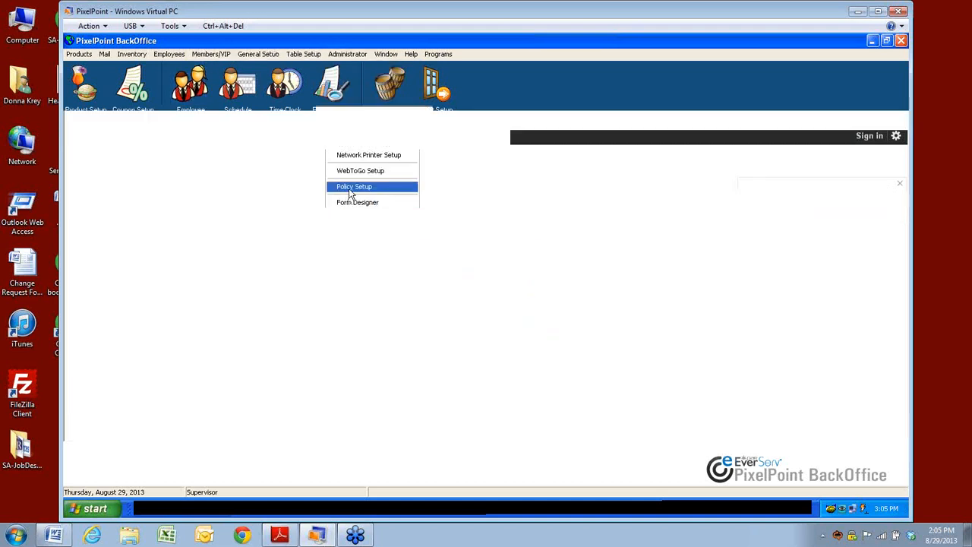
click(671, 313)
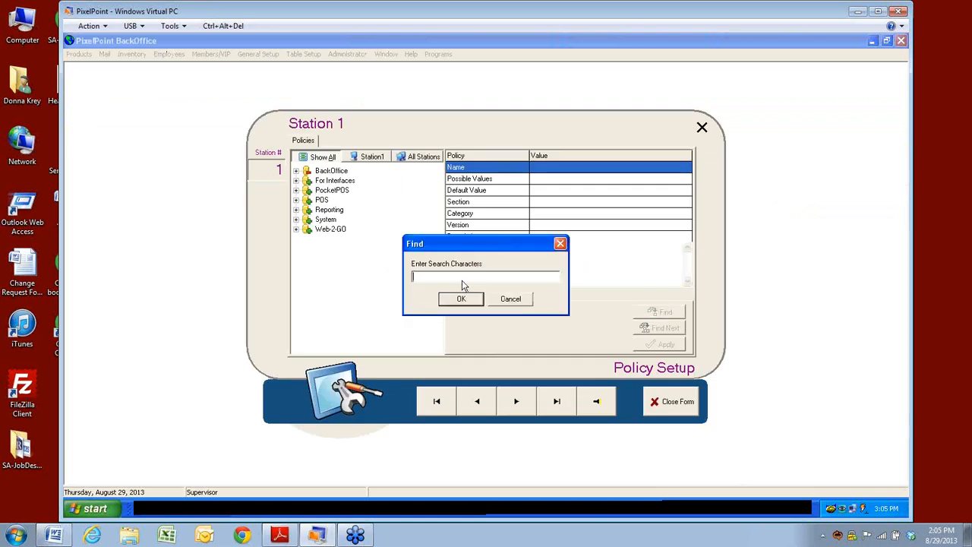
text(conf)
key(Return)
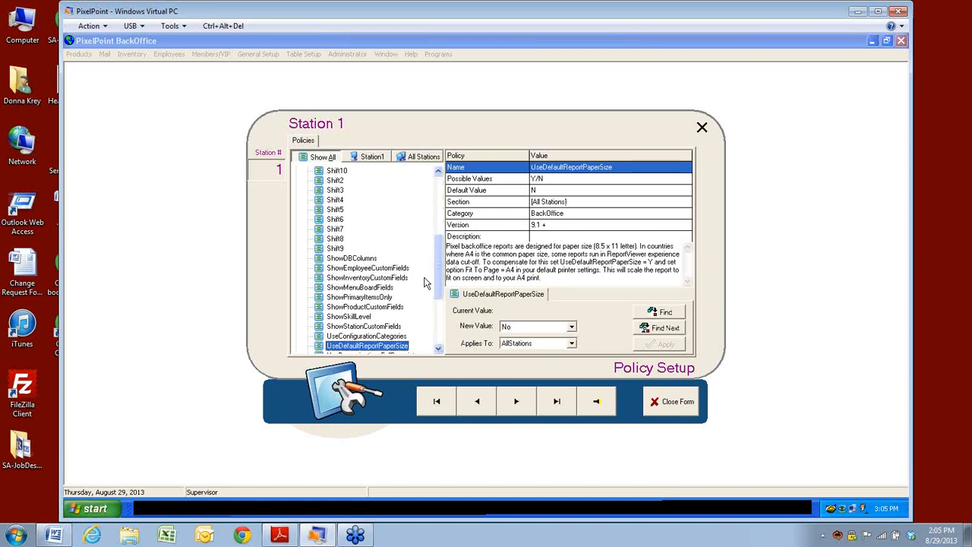
click(661, 331)
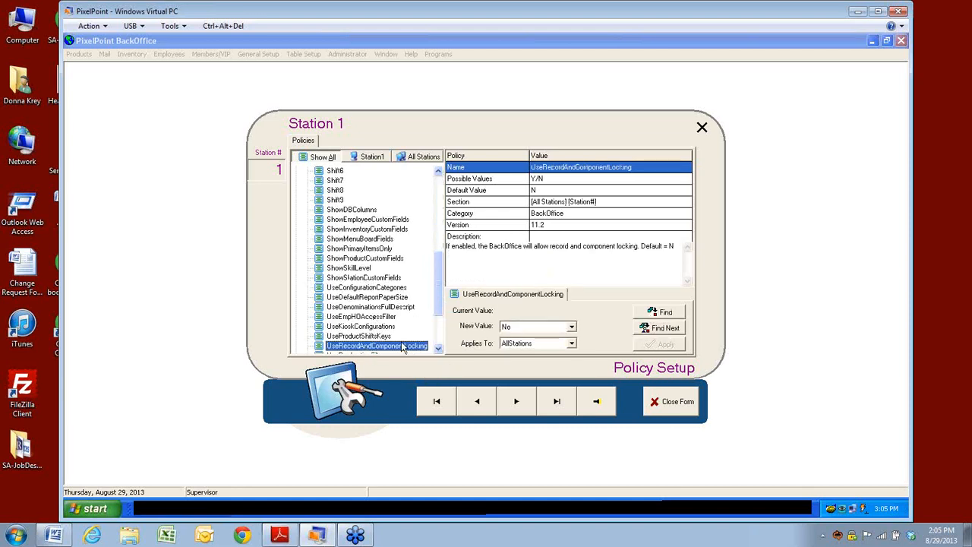
Step: Apply Yes as its new value for all stations and close the form
click(571, 327)
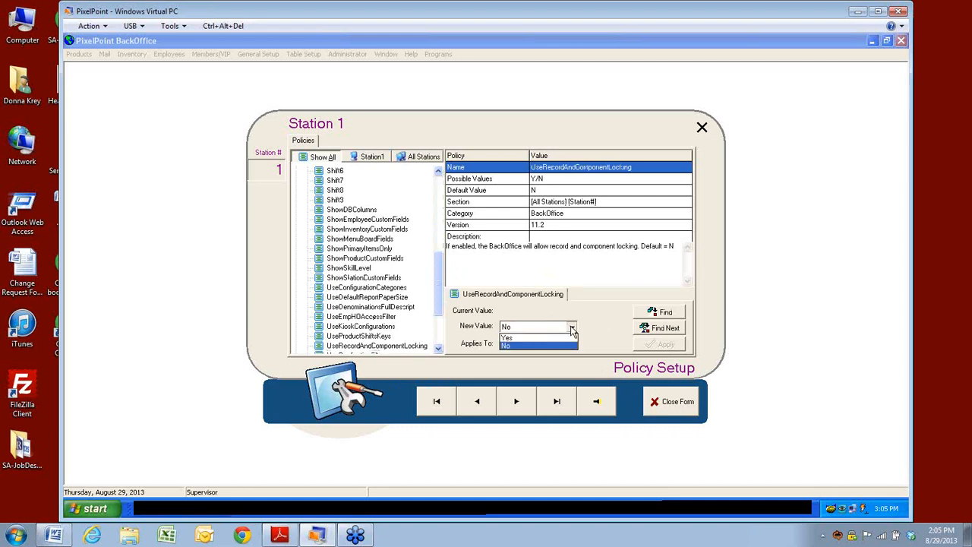
click(507, 337)
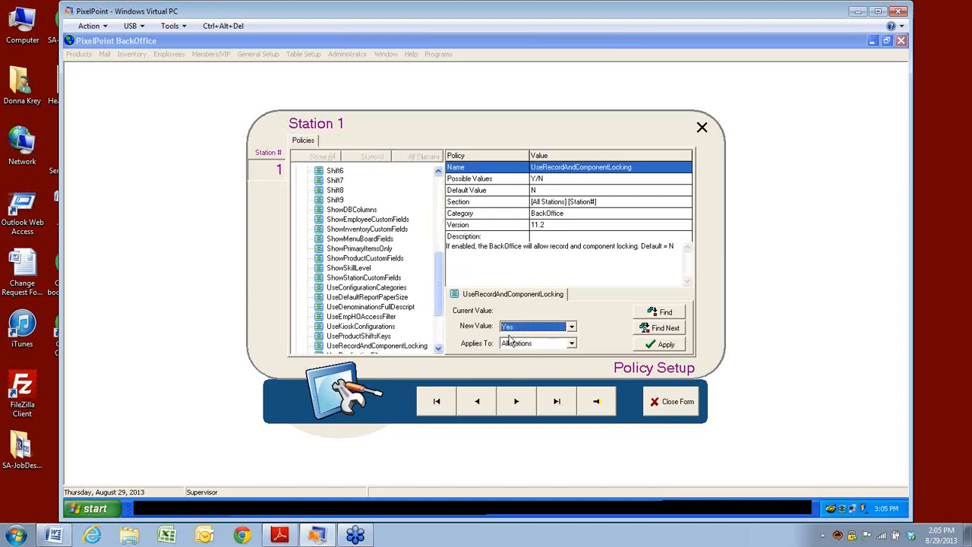
click(664, 346)
click(457, 303)
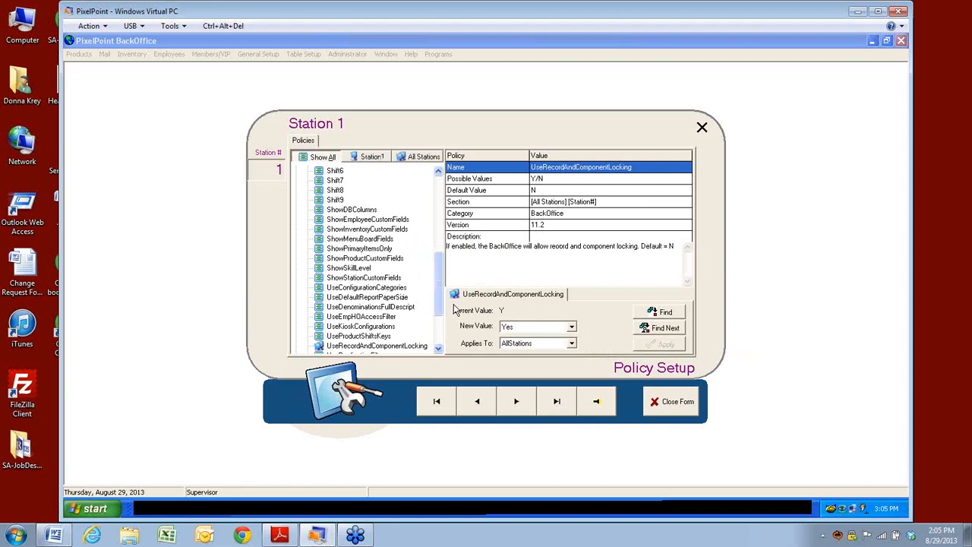
click(551, 226)
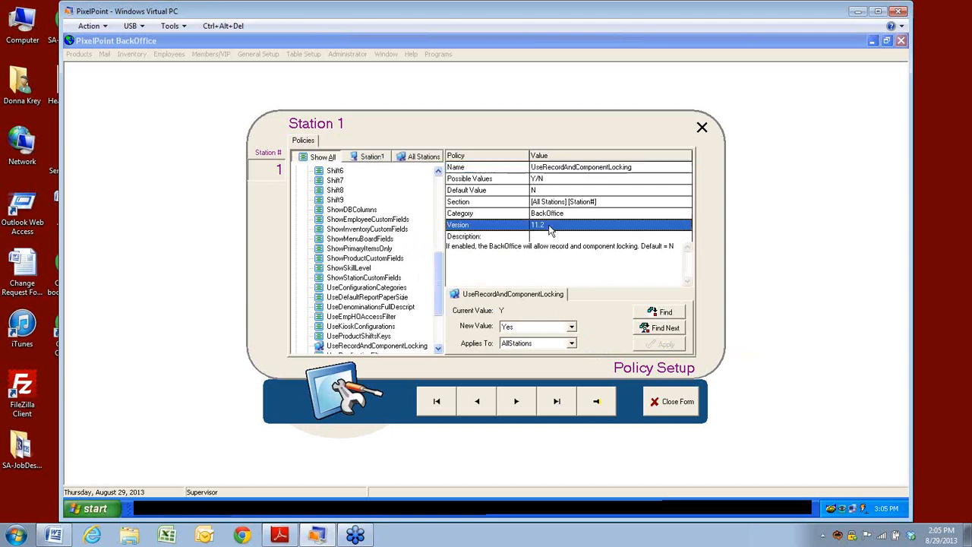
click(676, 410)
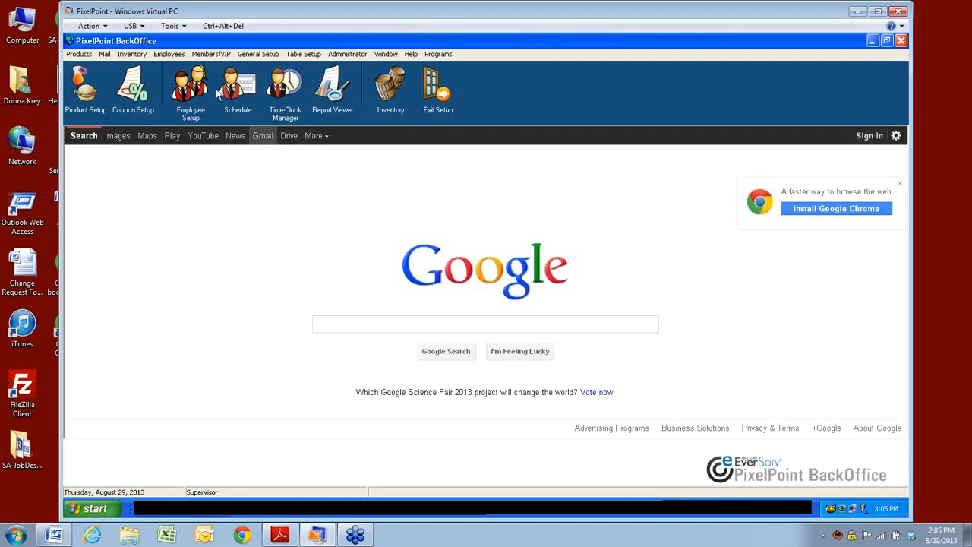
Step: Open a member's record from the full member list in Members/VIP Member Setup
click(206, 56)
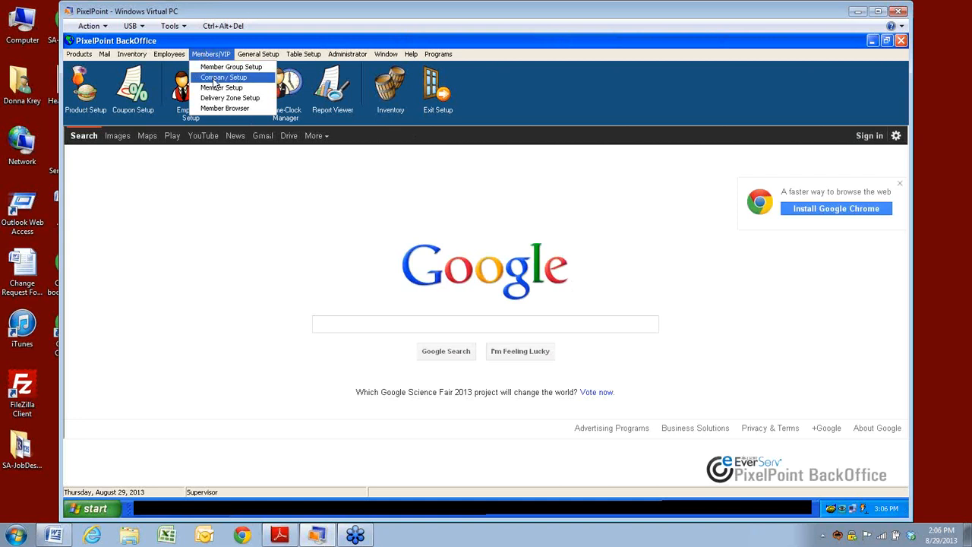
click(216, 89)
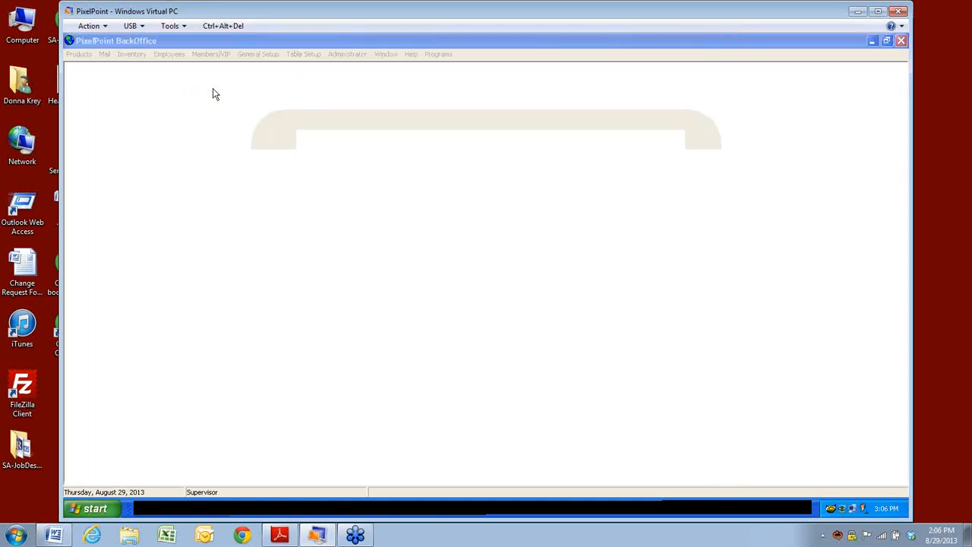
click(616, 161)
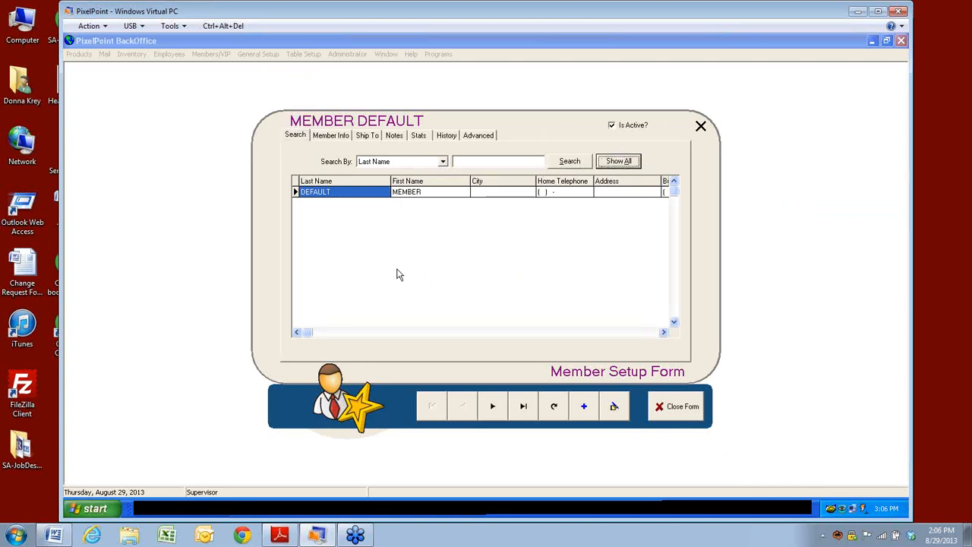
double_click(341, 251)
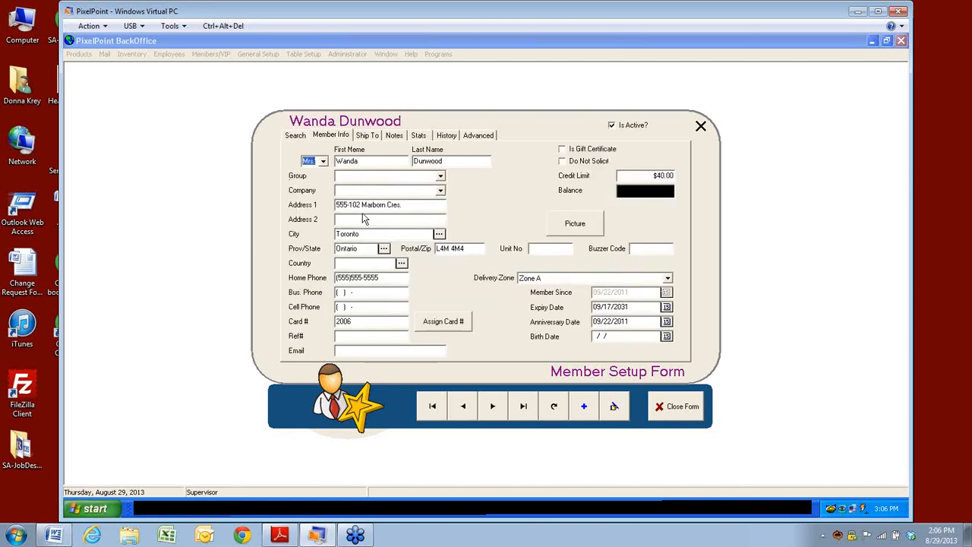
Step: Bring up the Record Lock and component lock options for the Company field
right_click(365, 195)
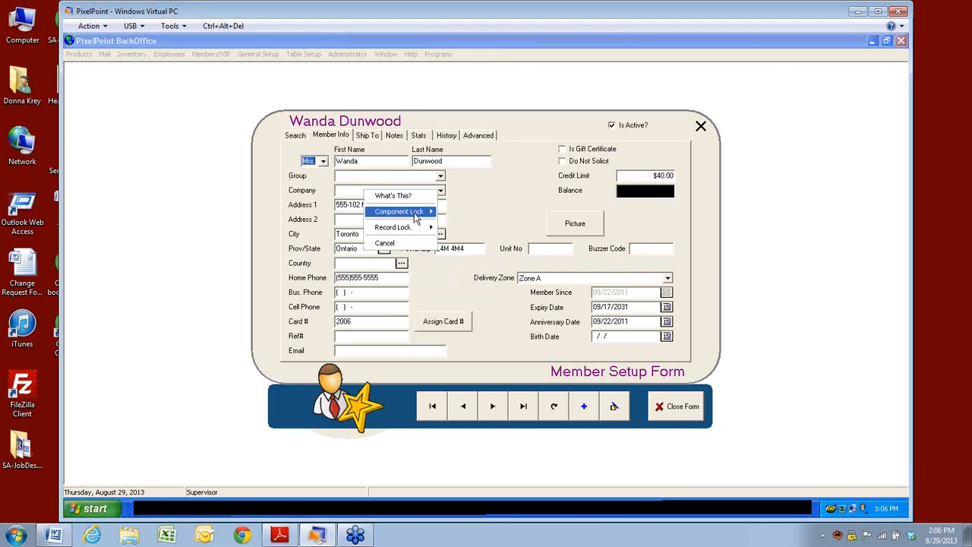
mouse_move(416, 214)
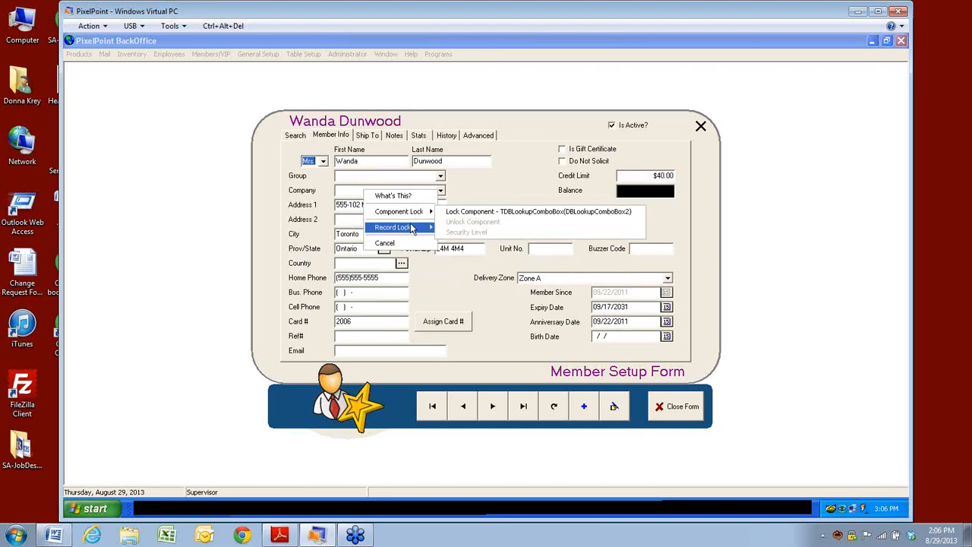
mouse_move(411, 232)
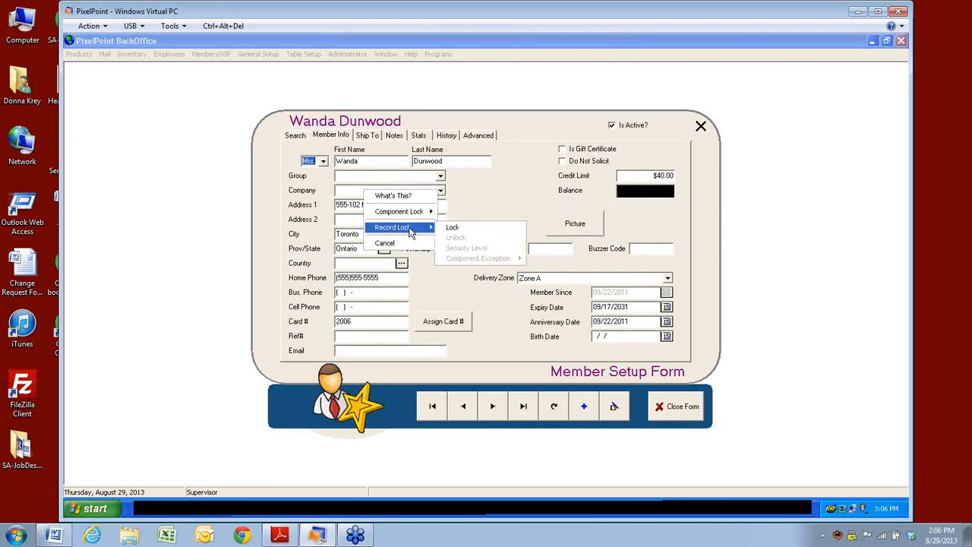
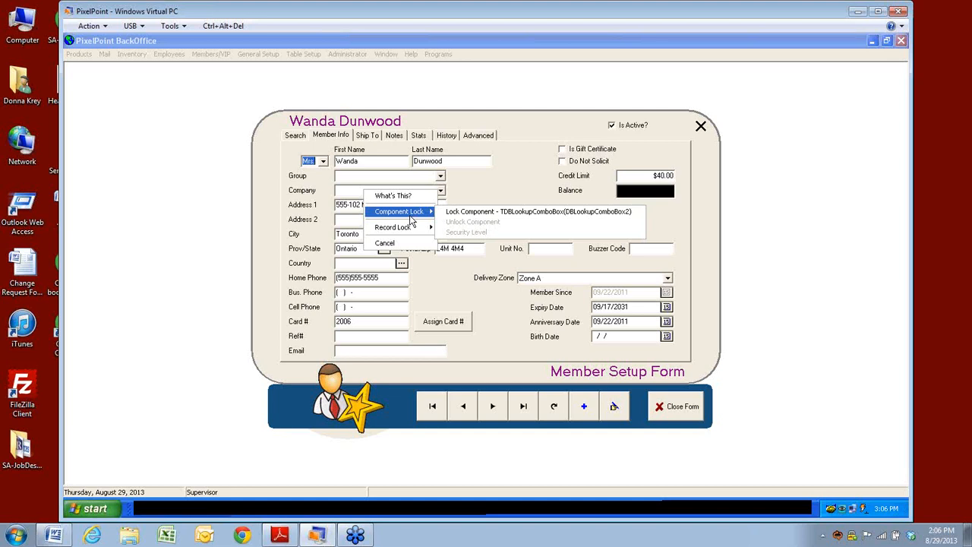
Step: Component-lock the member's Group field, then bring its lock options back up
click(348, 178)
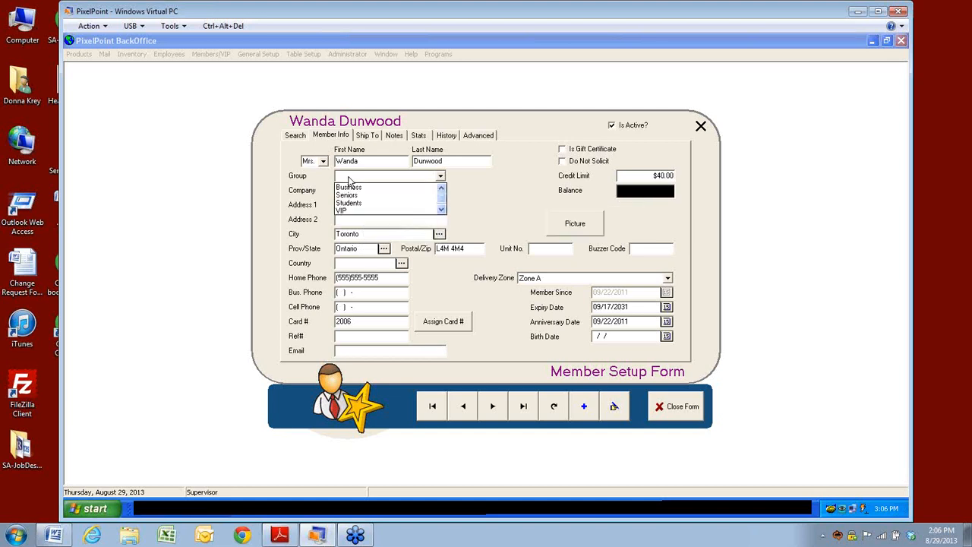
right_click(348, 178)
mouse_move(399, 199)
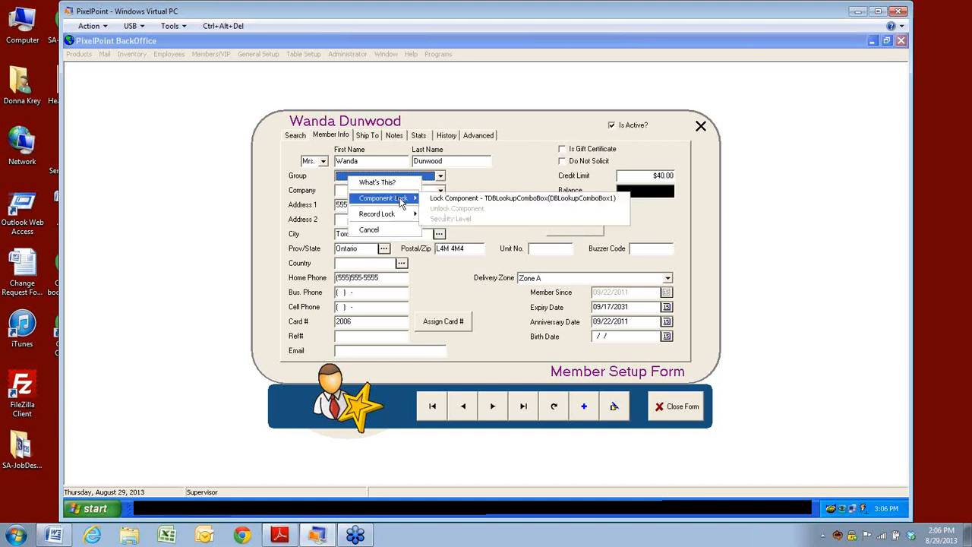
click(525, 198)
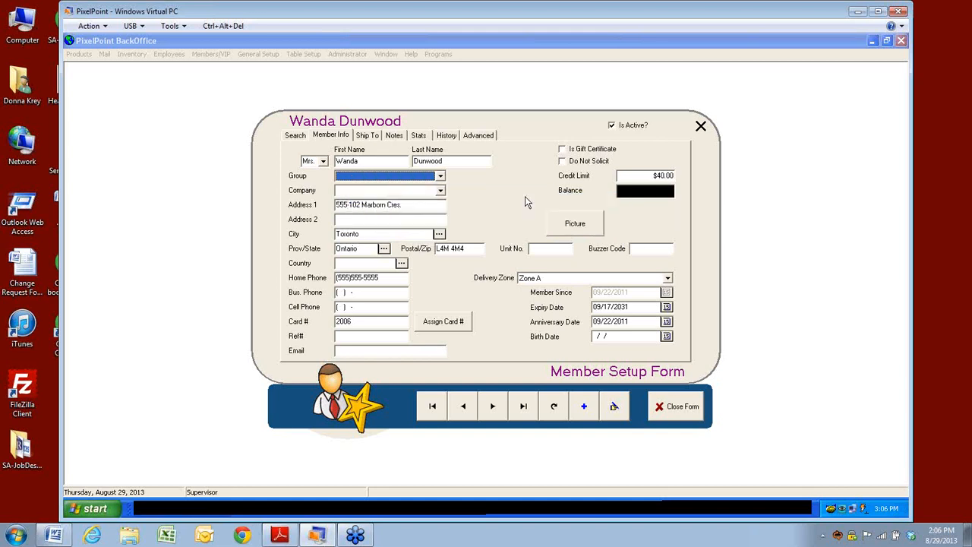
right_click(390, 176)
mouse_move(443, 198)
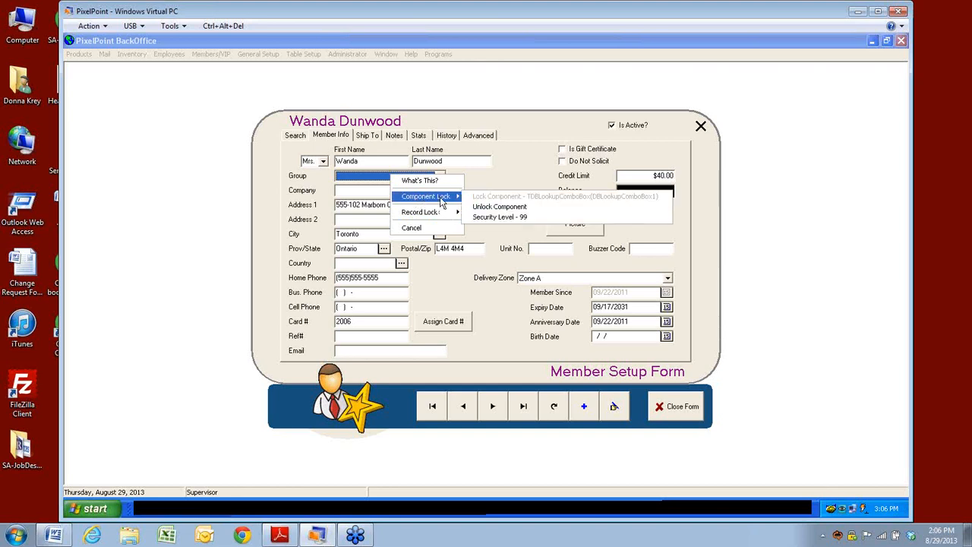
Step: Set the Group field lock to require the Managers security level, then close the member form
click(486, 219)
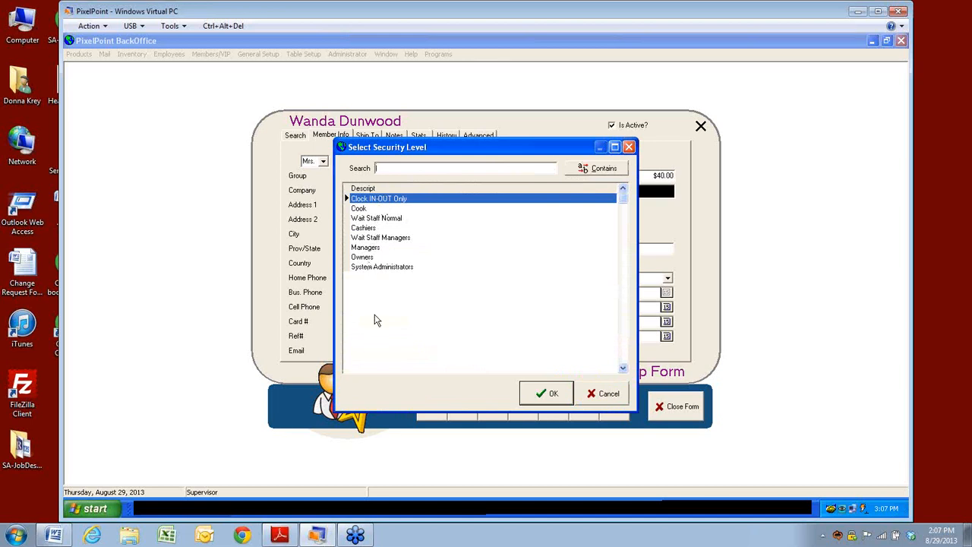
click(364, 248)
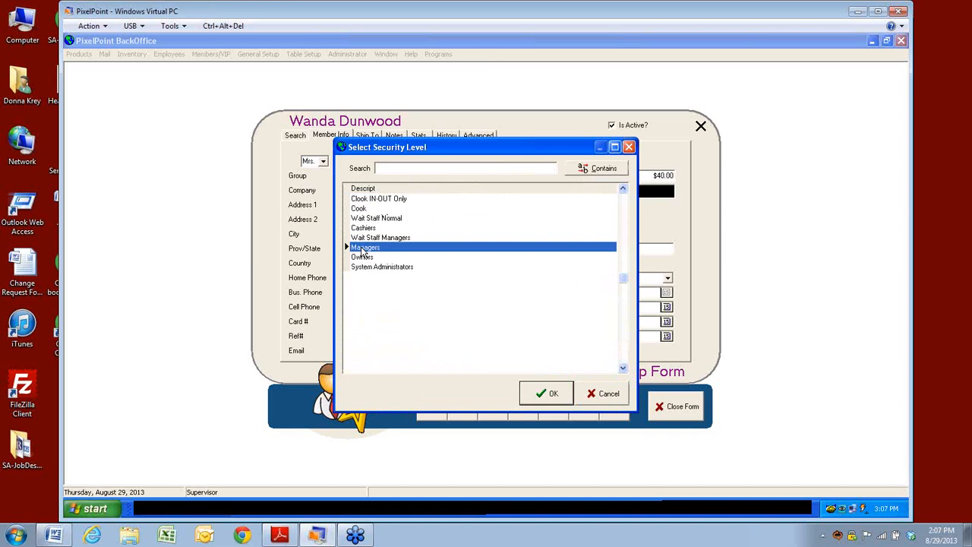
click(546, 393)
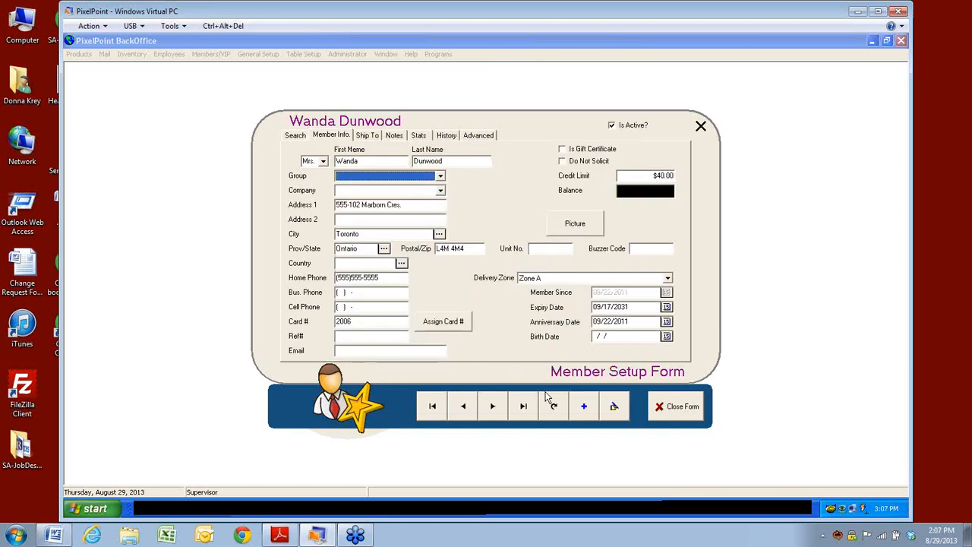
click(670, 418)
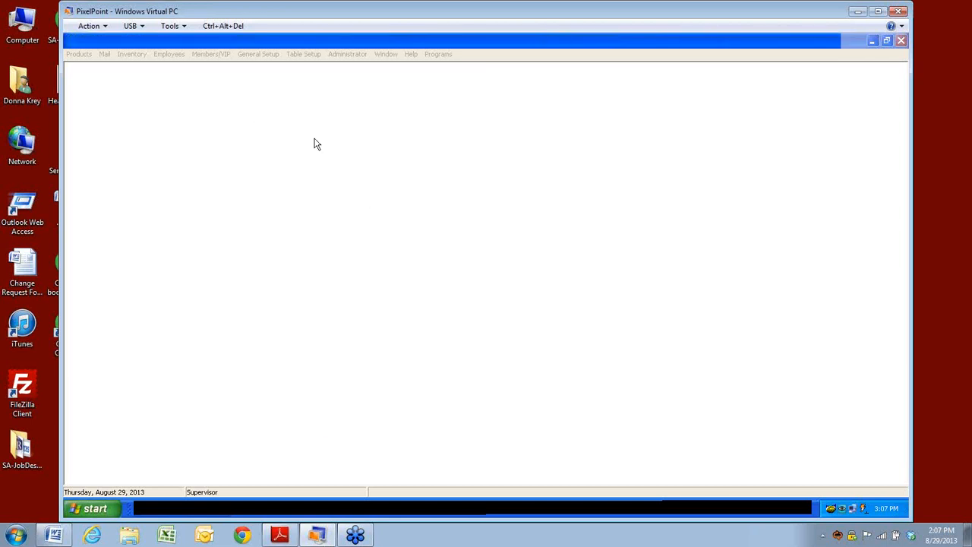
Step: Search Employee Setup for the Kiosk 4 employee record, open it, then close the form
click(192, 97)
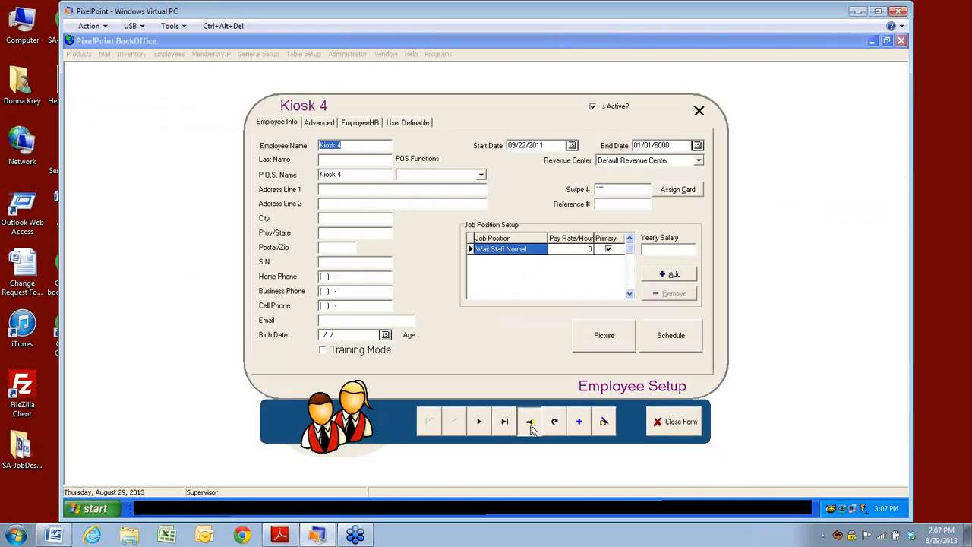
click(531, 424)
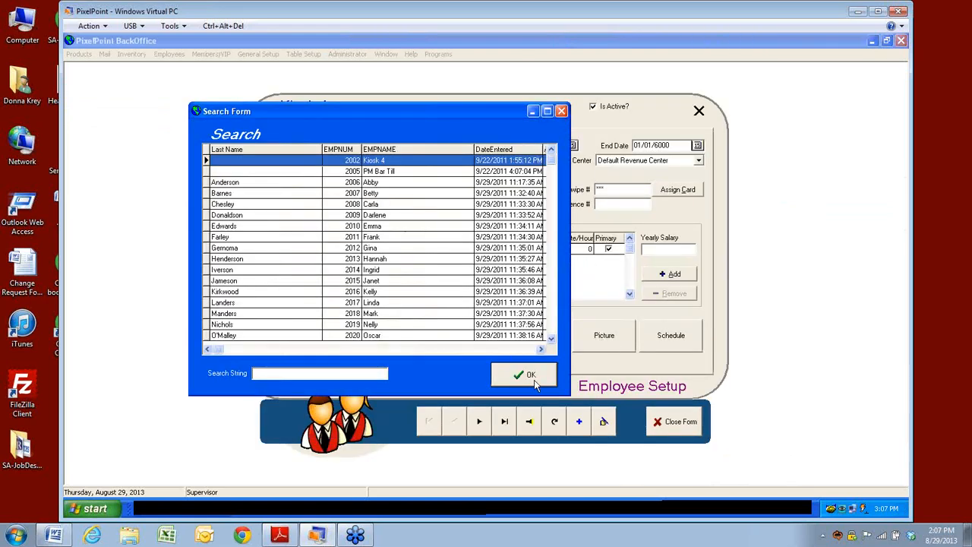
click(531, 377)
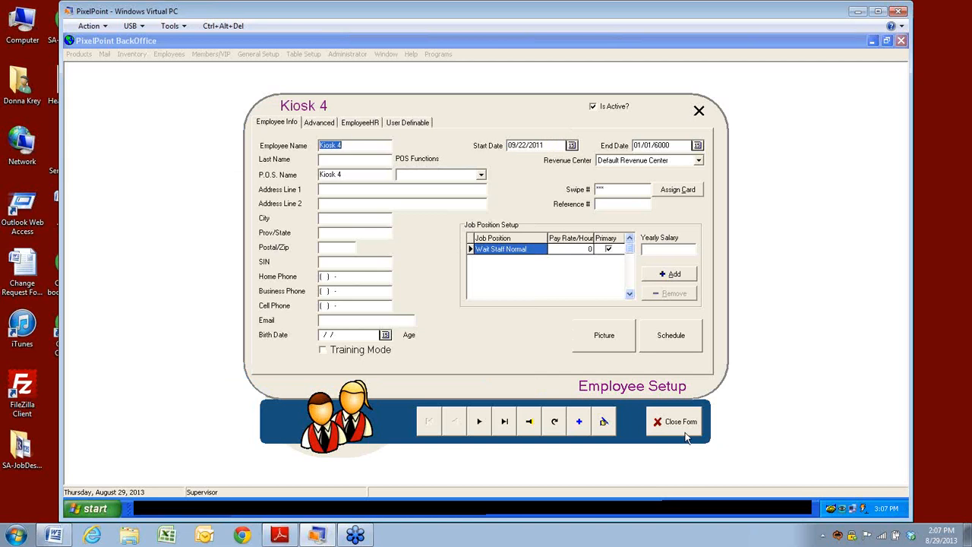
click(686, 436)
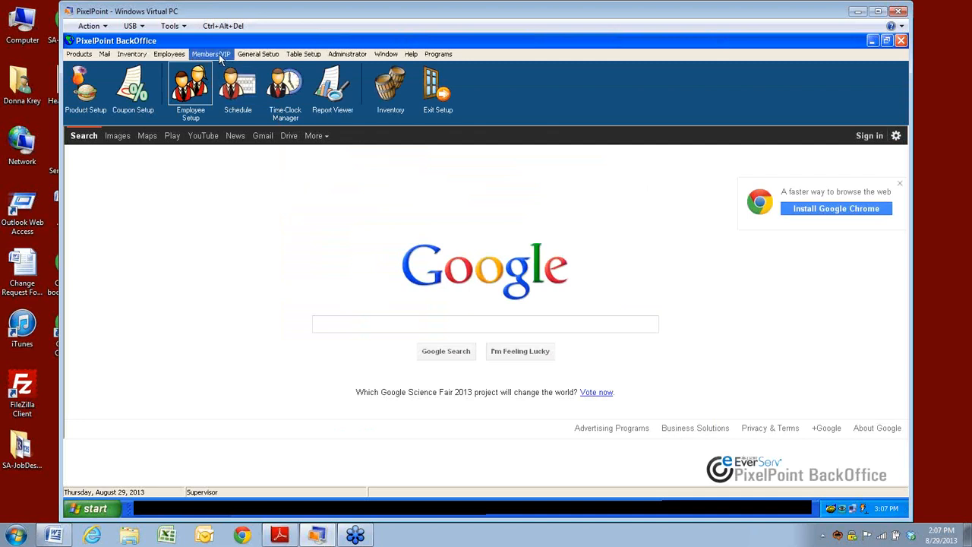
Step: Reopen the previously locked member's record in Member Setup, view its Record Lock options, then close
click(219, 56)
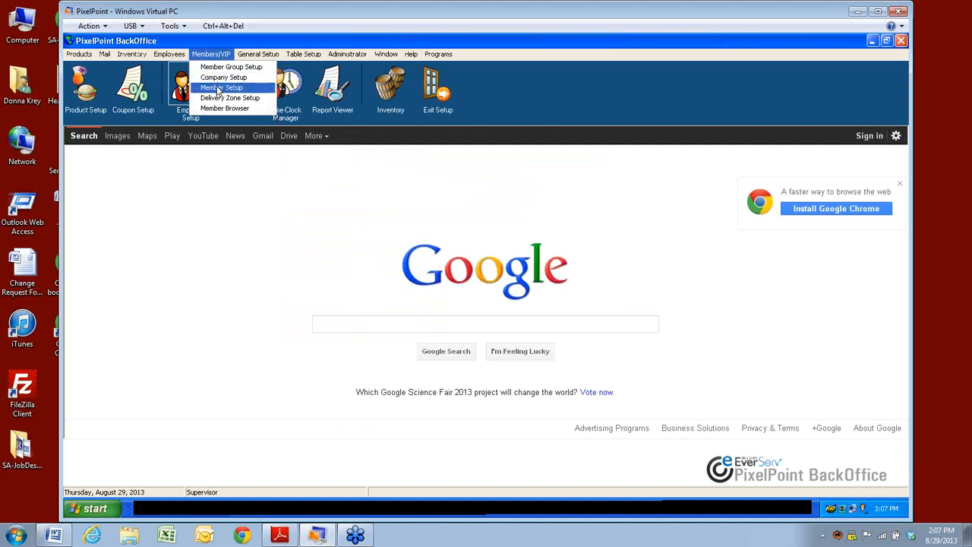
click(221, 89)
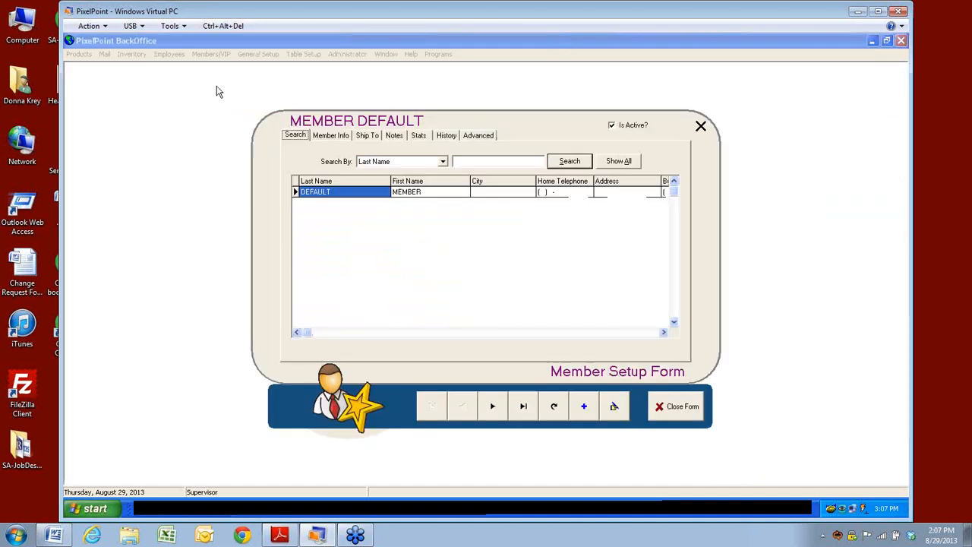
click(619, 162)
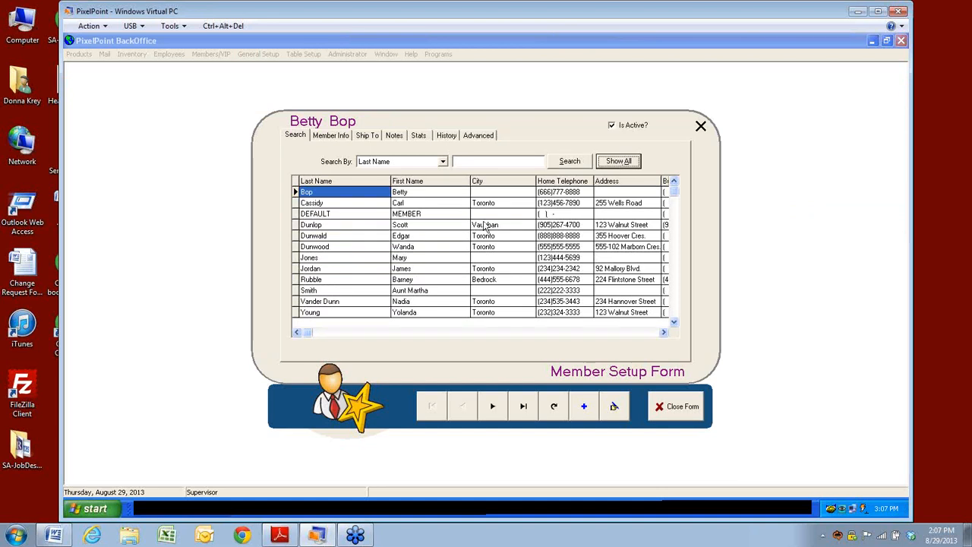
click(340, 248)
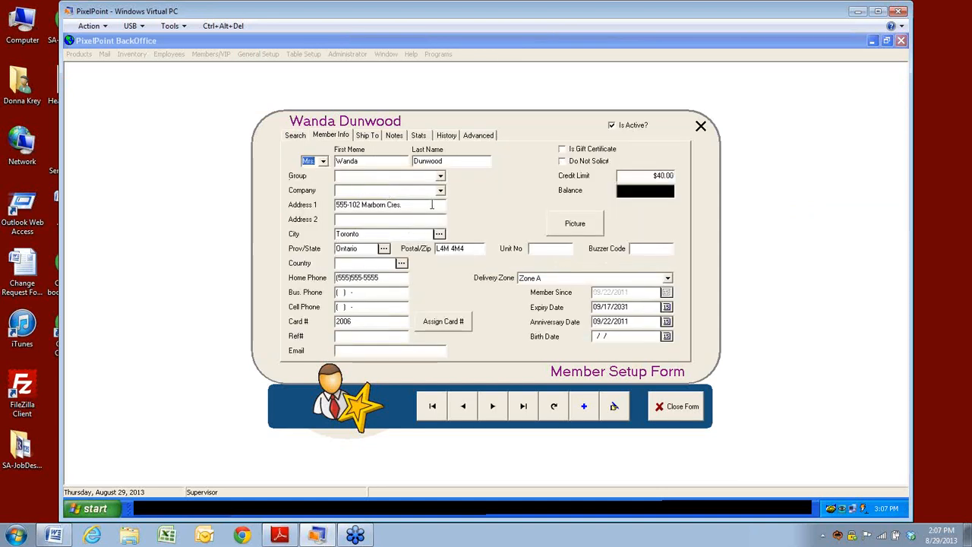
right_click(411, 186)
mouse_move(429, 225)
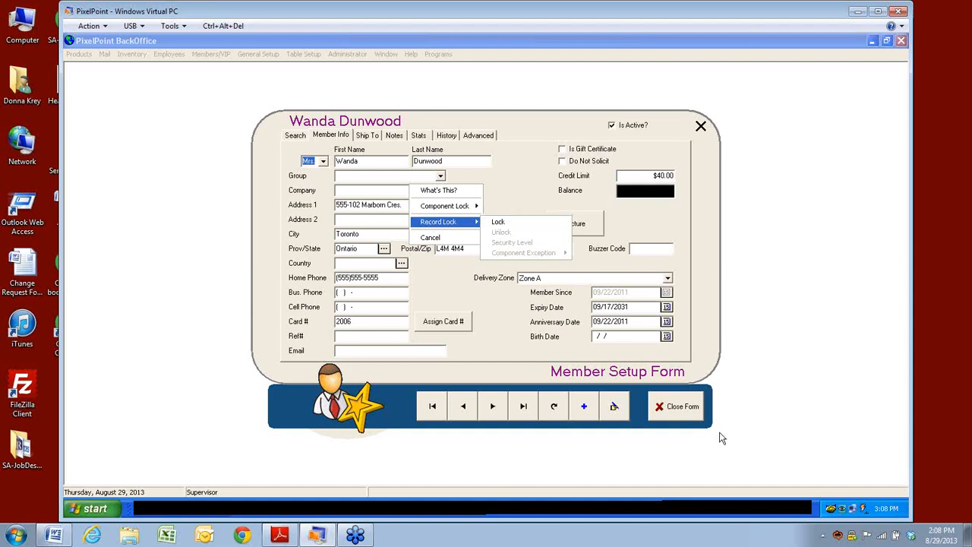
click(674, 407)
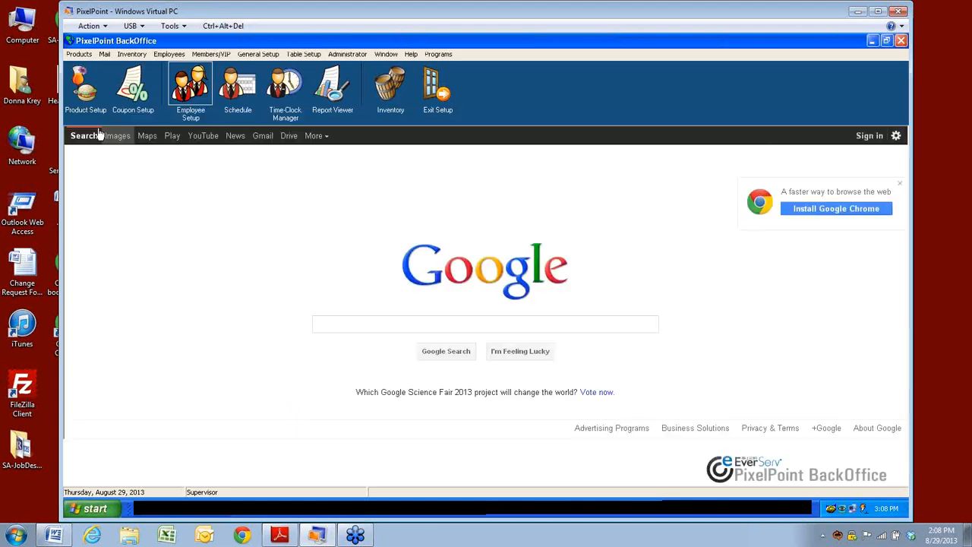
click(85, 84)
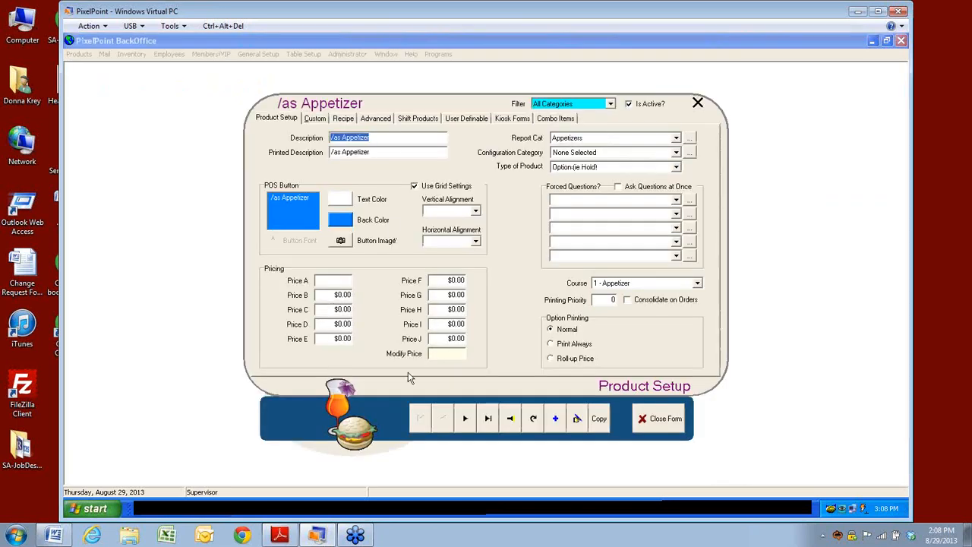
click(511, 419)
click(248, 293)
click(248, 302)
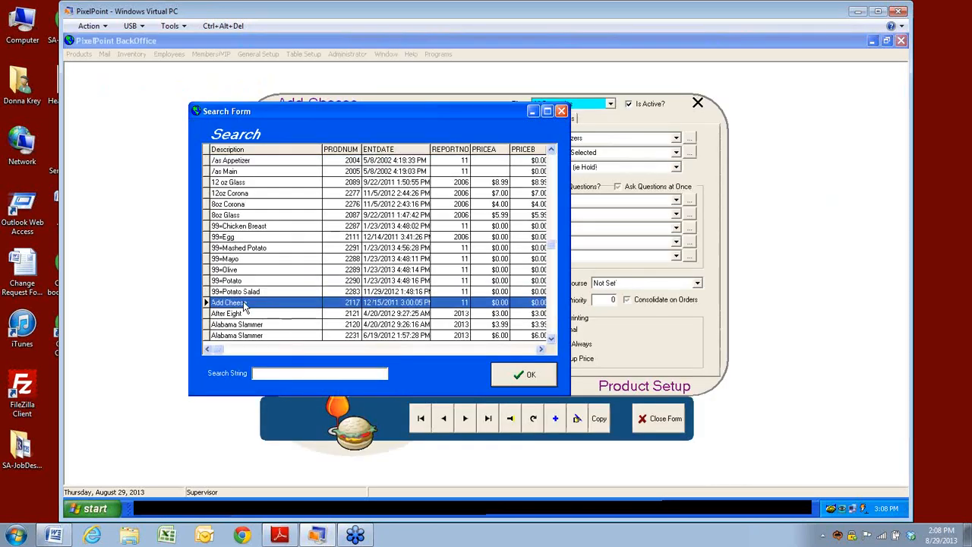
click(521, 375)
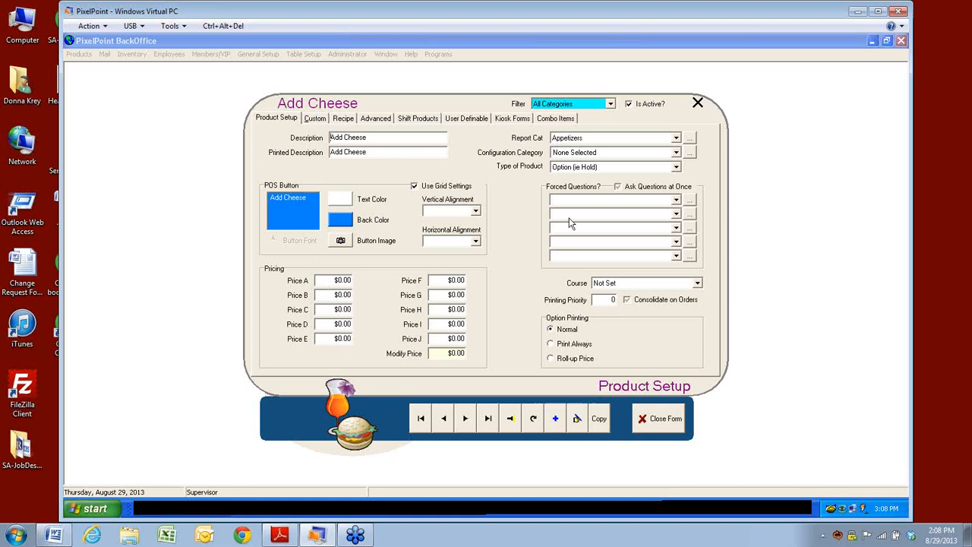
click(310, 120)
click(344, 119)
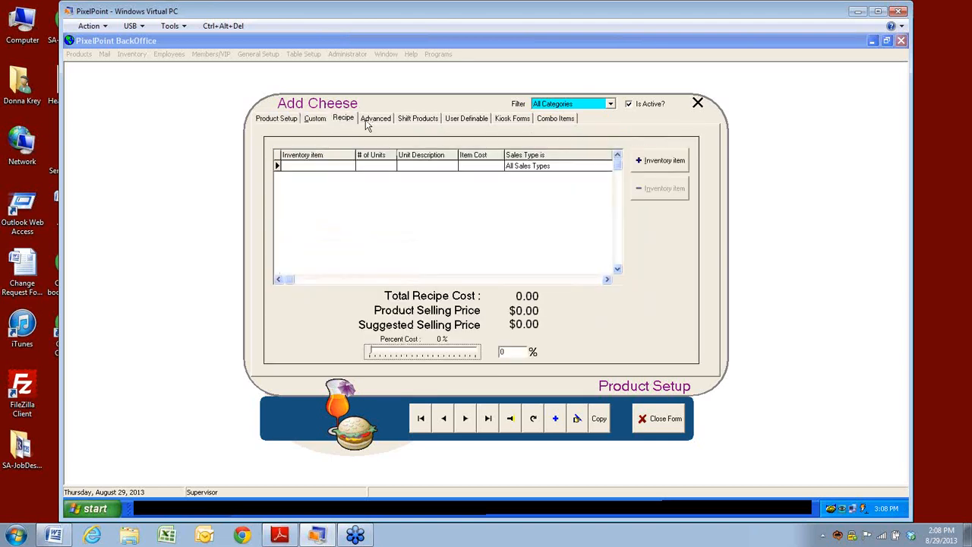
click(314, 121)
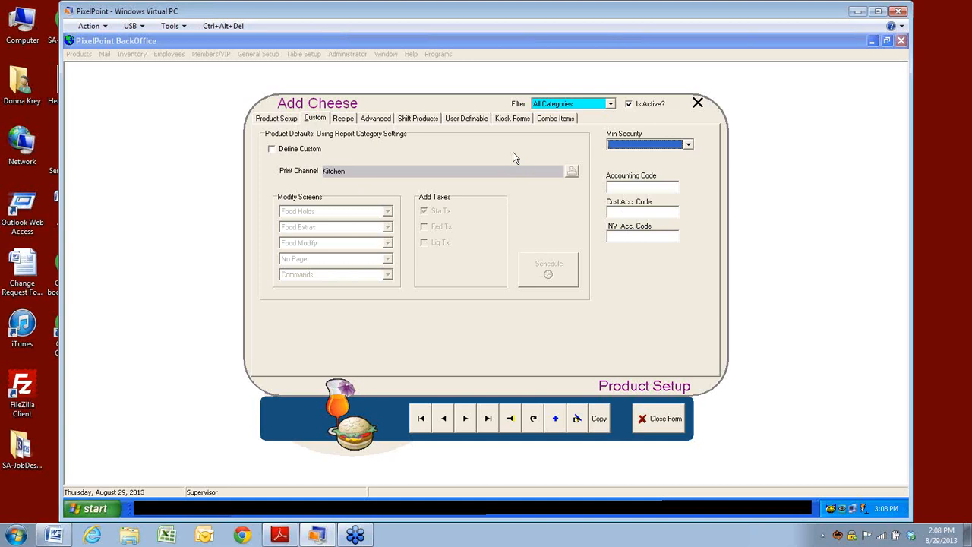
click(661, 419)
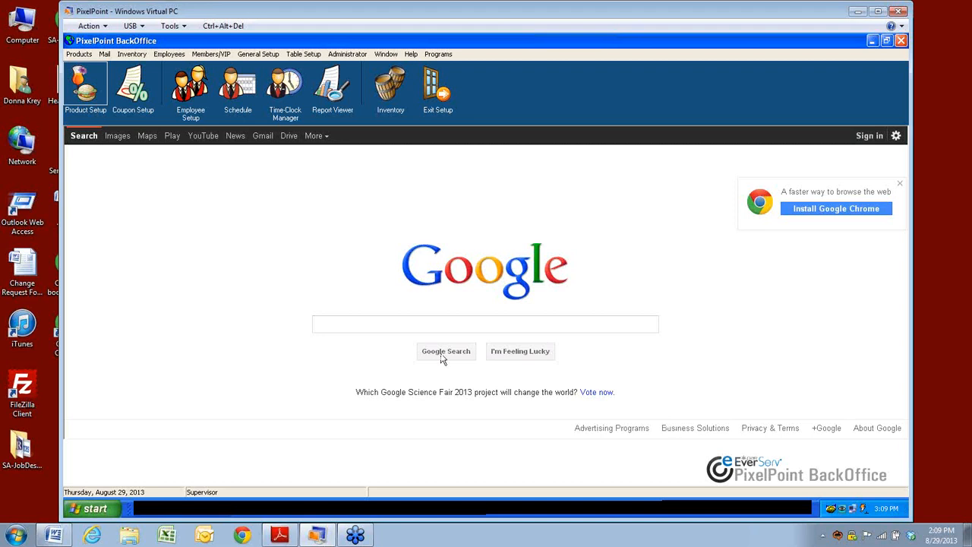
Step: Briefly view the Company Setup record, close it, and return to the Members/VIP menu
click(210, 54)
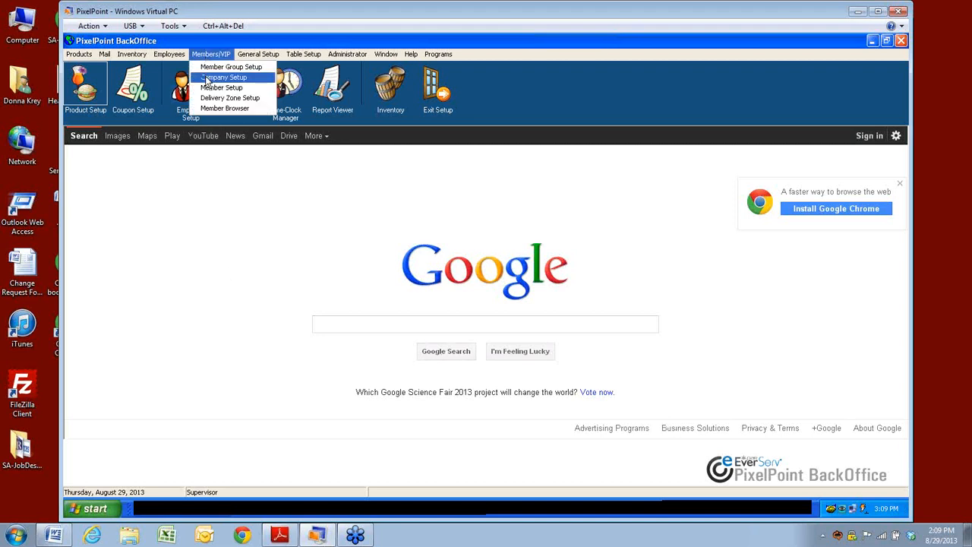
click(209, 77)
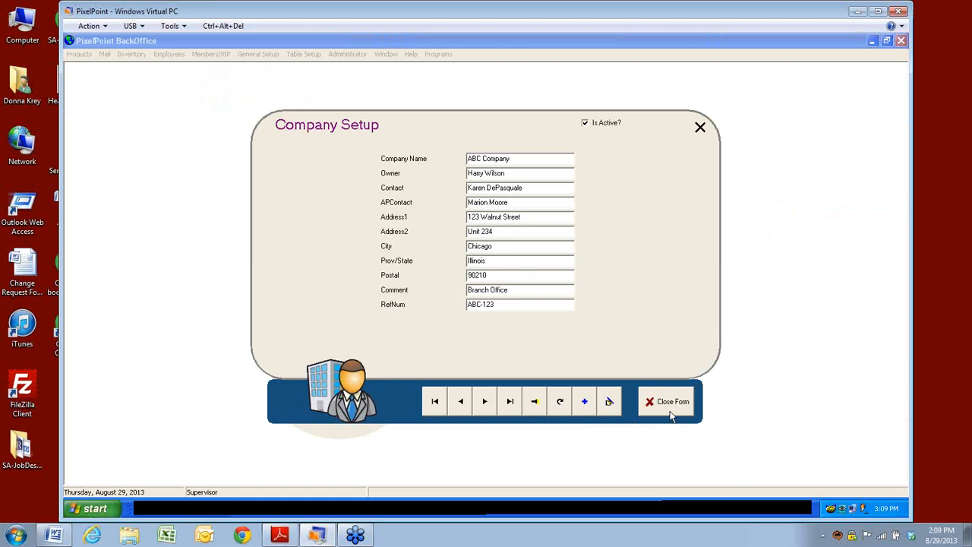
click(671, 415)
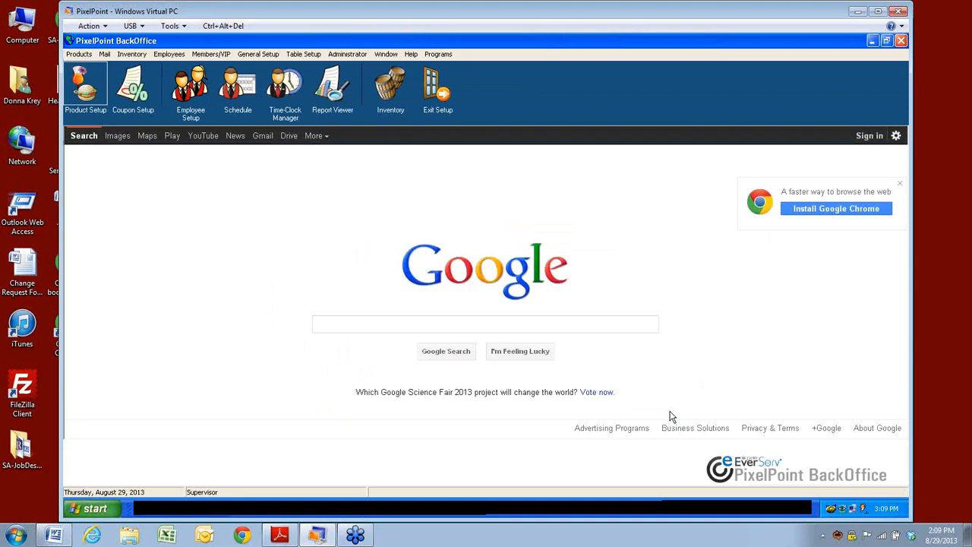
click(210, 54)
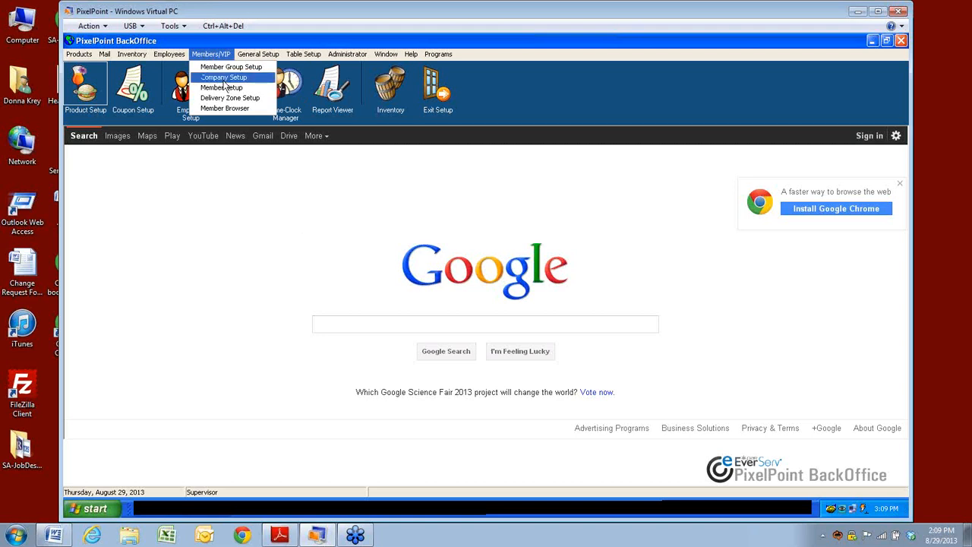
Step: Open the DEFAULT member's record from the full member list in Member Setup
click(221, 88)
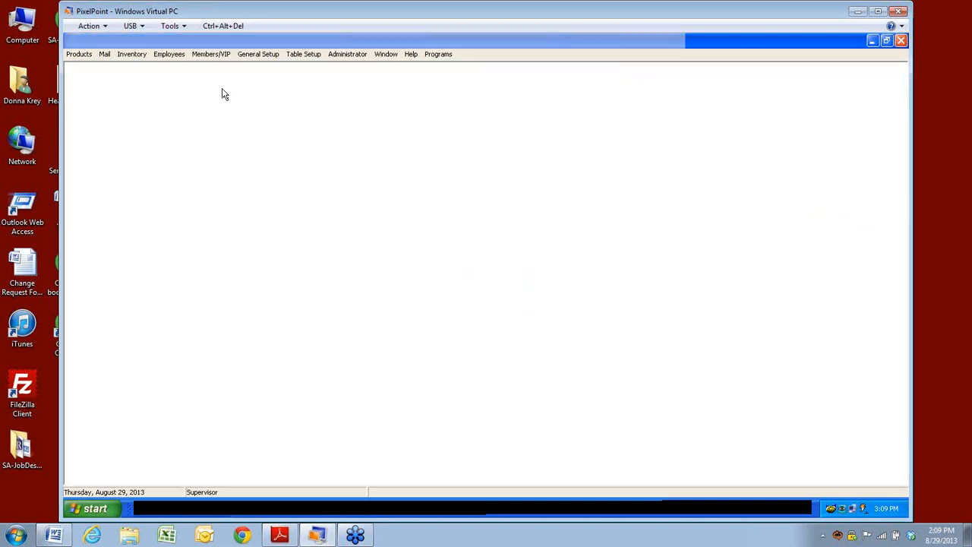
click(619, 166)
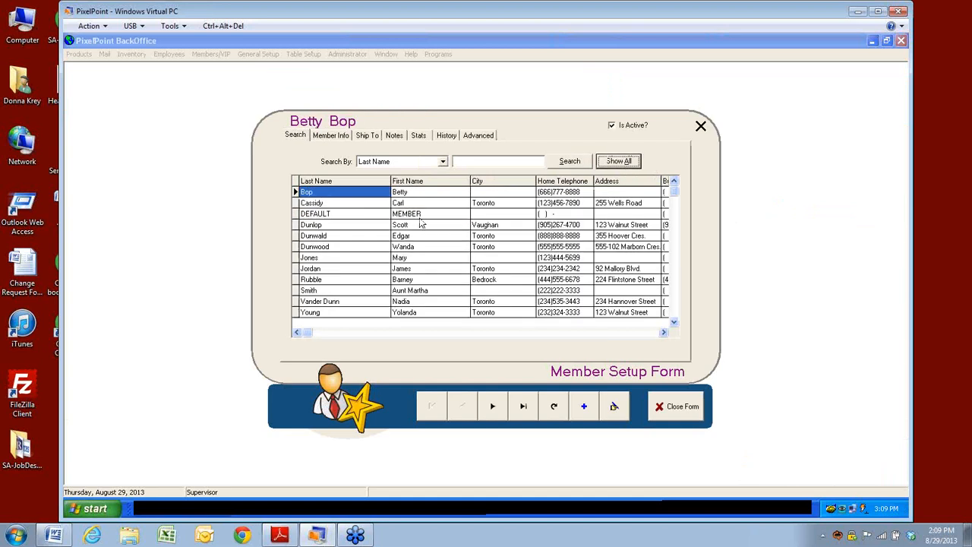
click(335, 206)
double_click(333, 214)
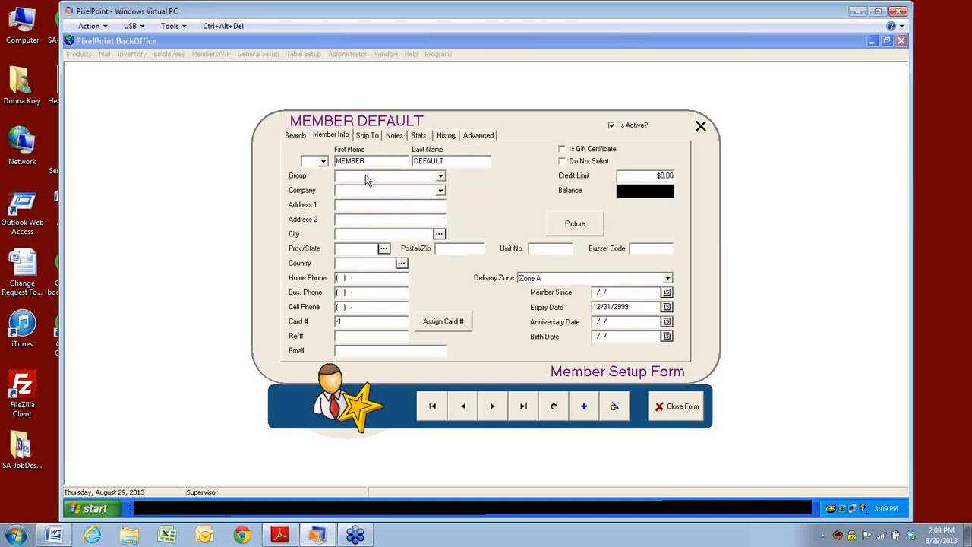
Step: Change the salutation to Mrs., discard that edit, close the member form, and launch Outlook
click(323, 161)
click(311, 187)
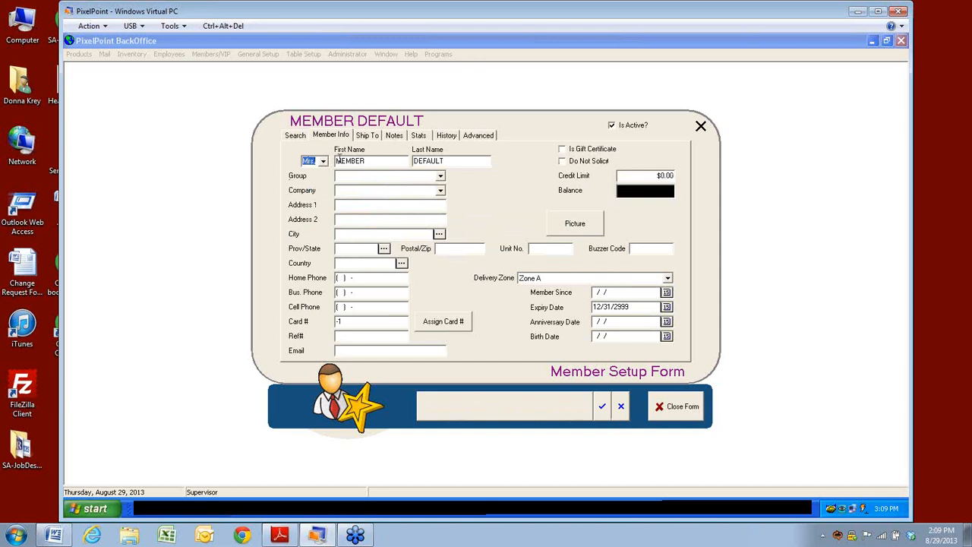
click(621, 411)
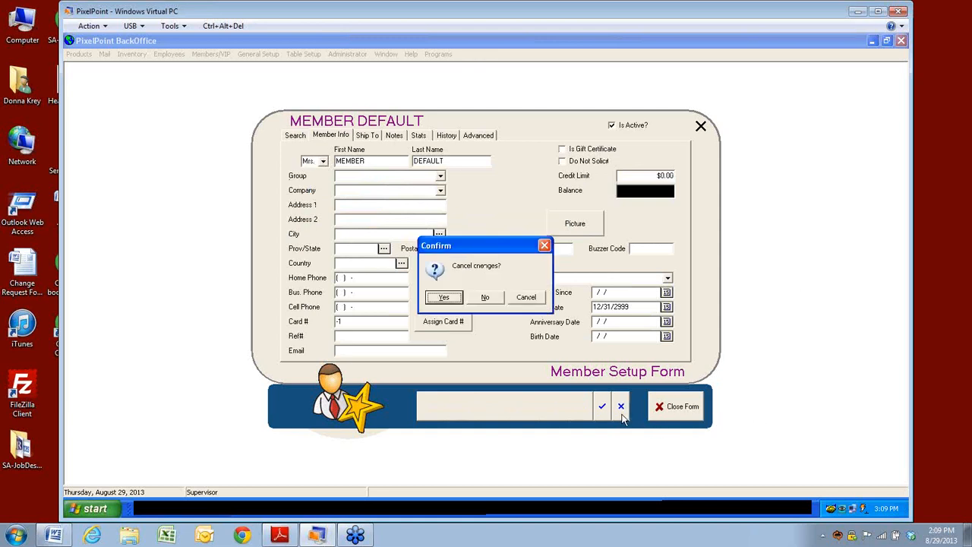
click(443, 297)
click(683, 407)
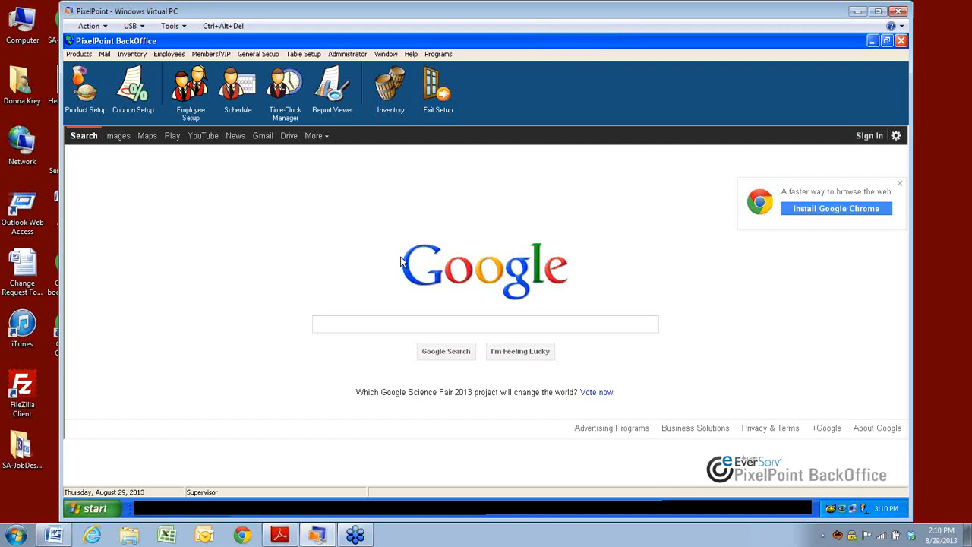
click(205, 536)
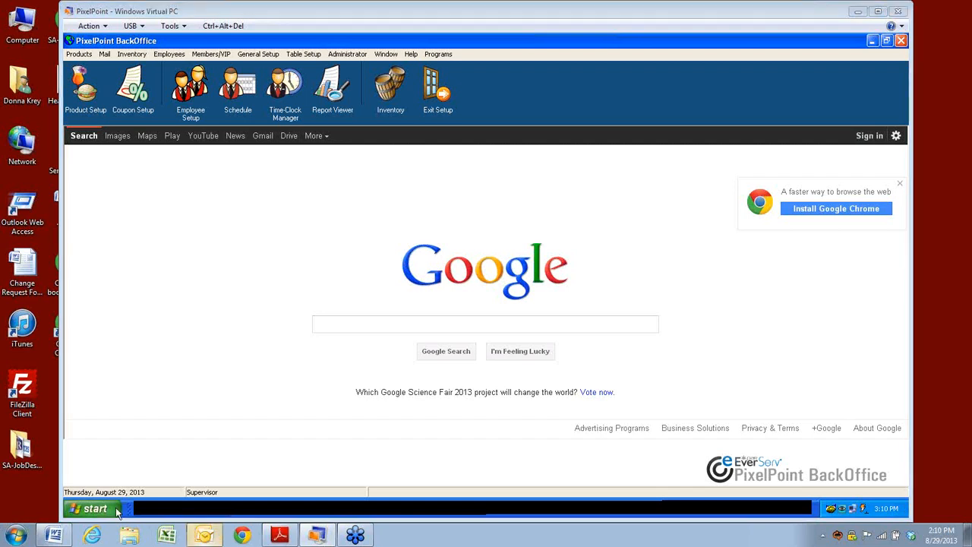